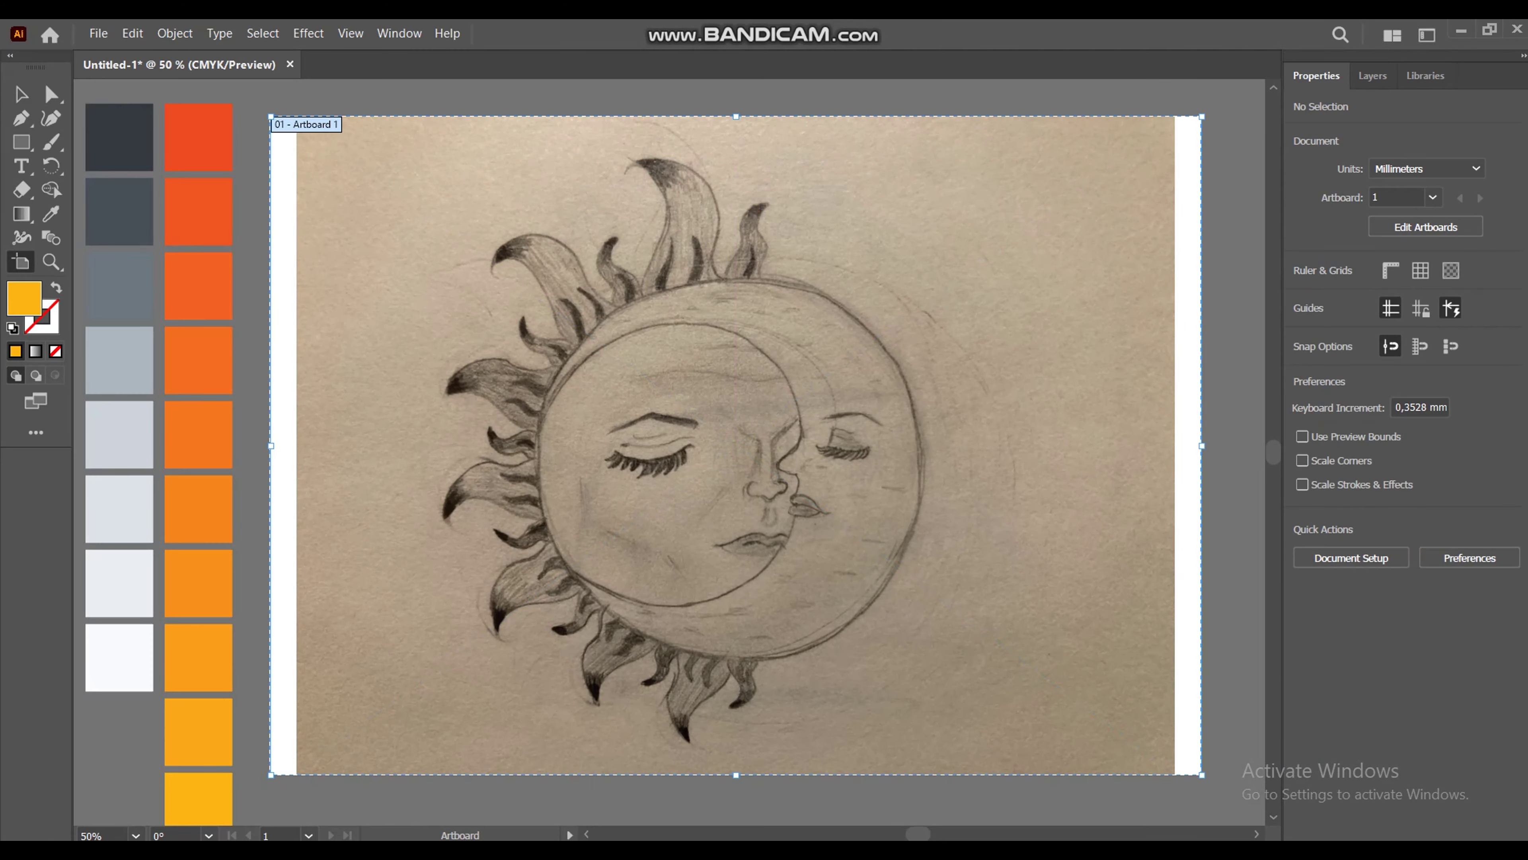
Step: Drag the artboard's left and right edges to fit the sun sketch photo
drag(271, 445, 297, 446)
drag(1201, 445, 1174, 445)
key(Escape)
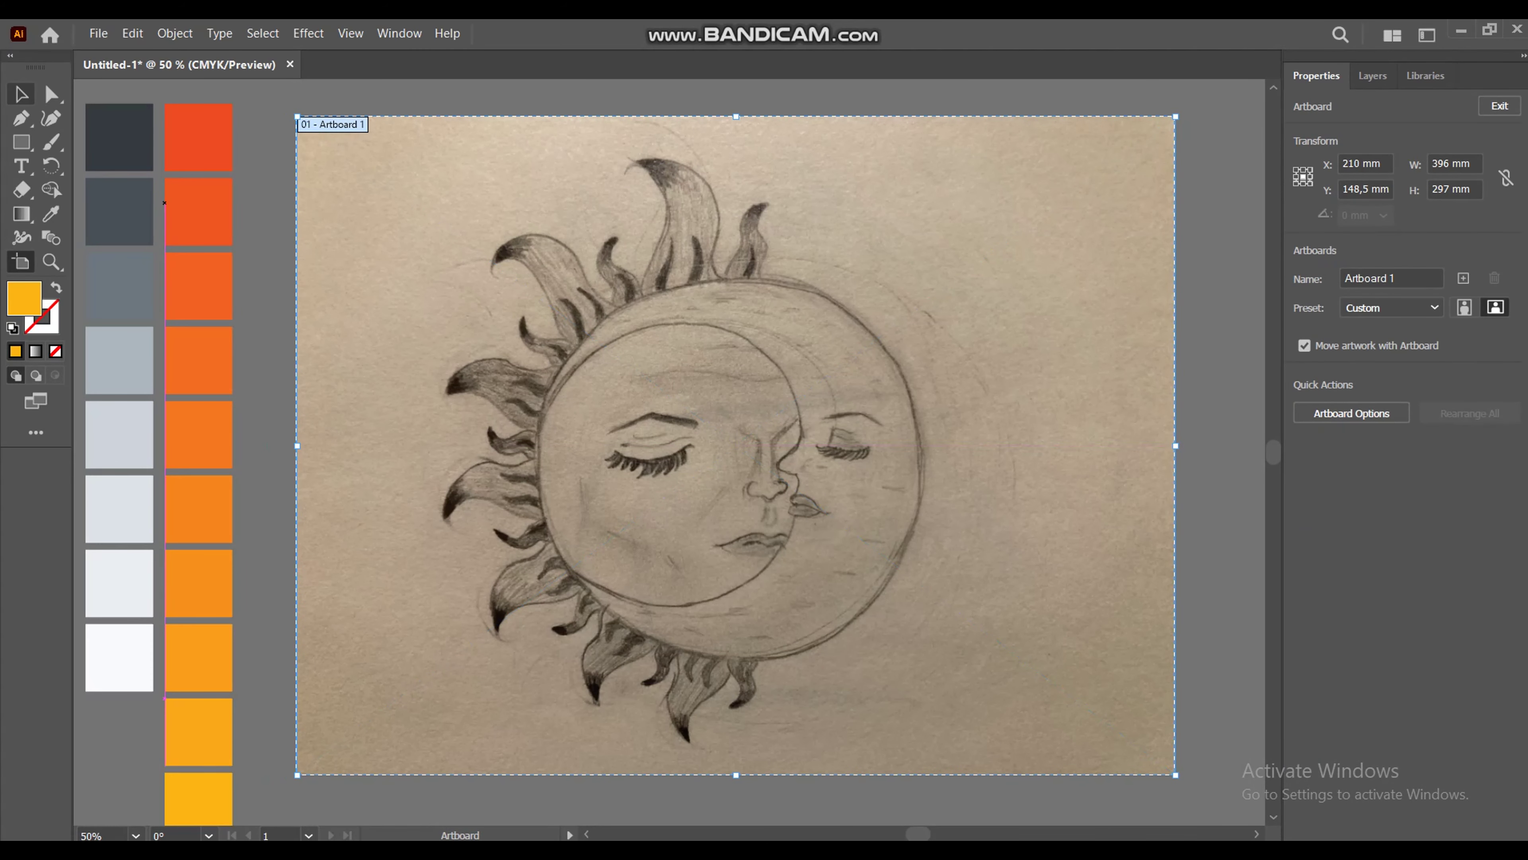
Step: Show the Layers panel and add a new layer above the photo
click(350, 33)
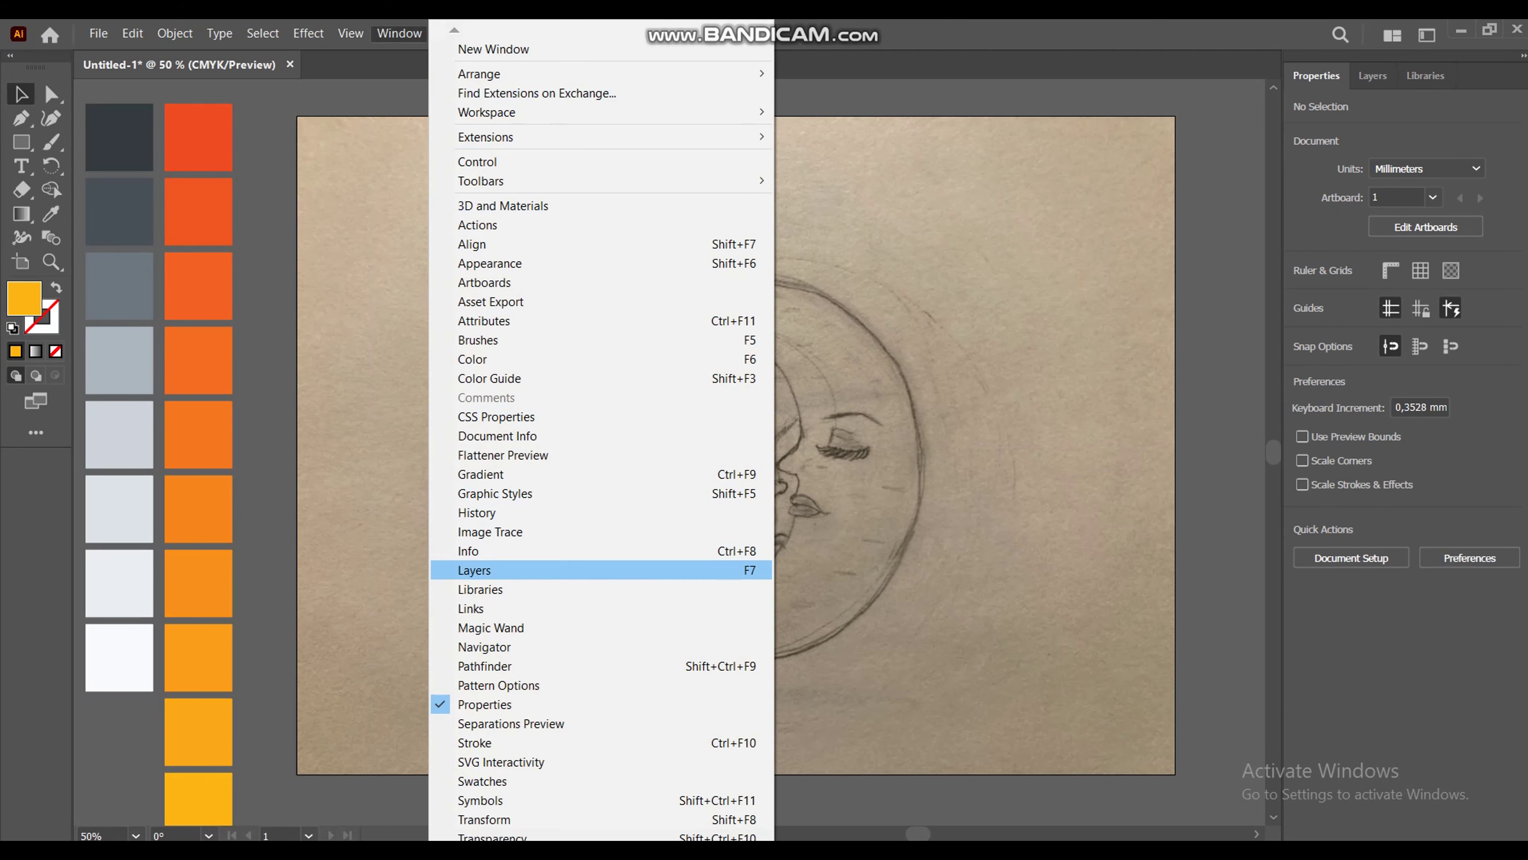
click(475, 570)
click(1387, 318)
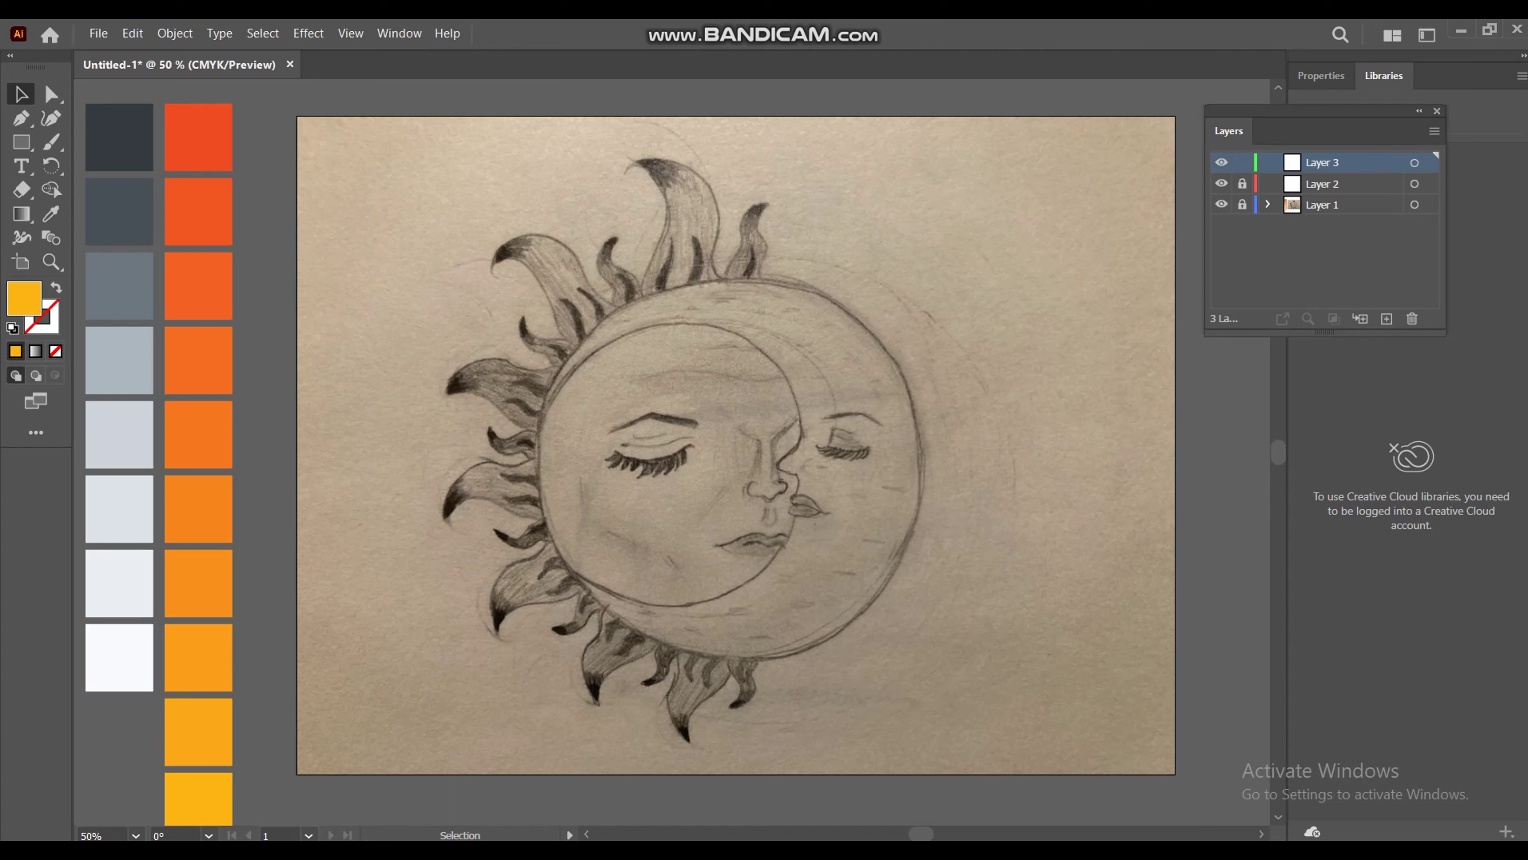
Step: Draw a circle over the sun's face with no fill and a red stroke
click(21, 142)
click(119, 160)
drag(546, 393, 937, 720)
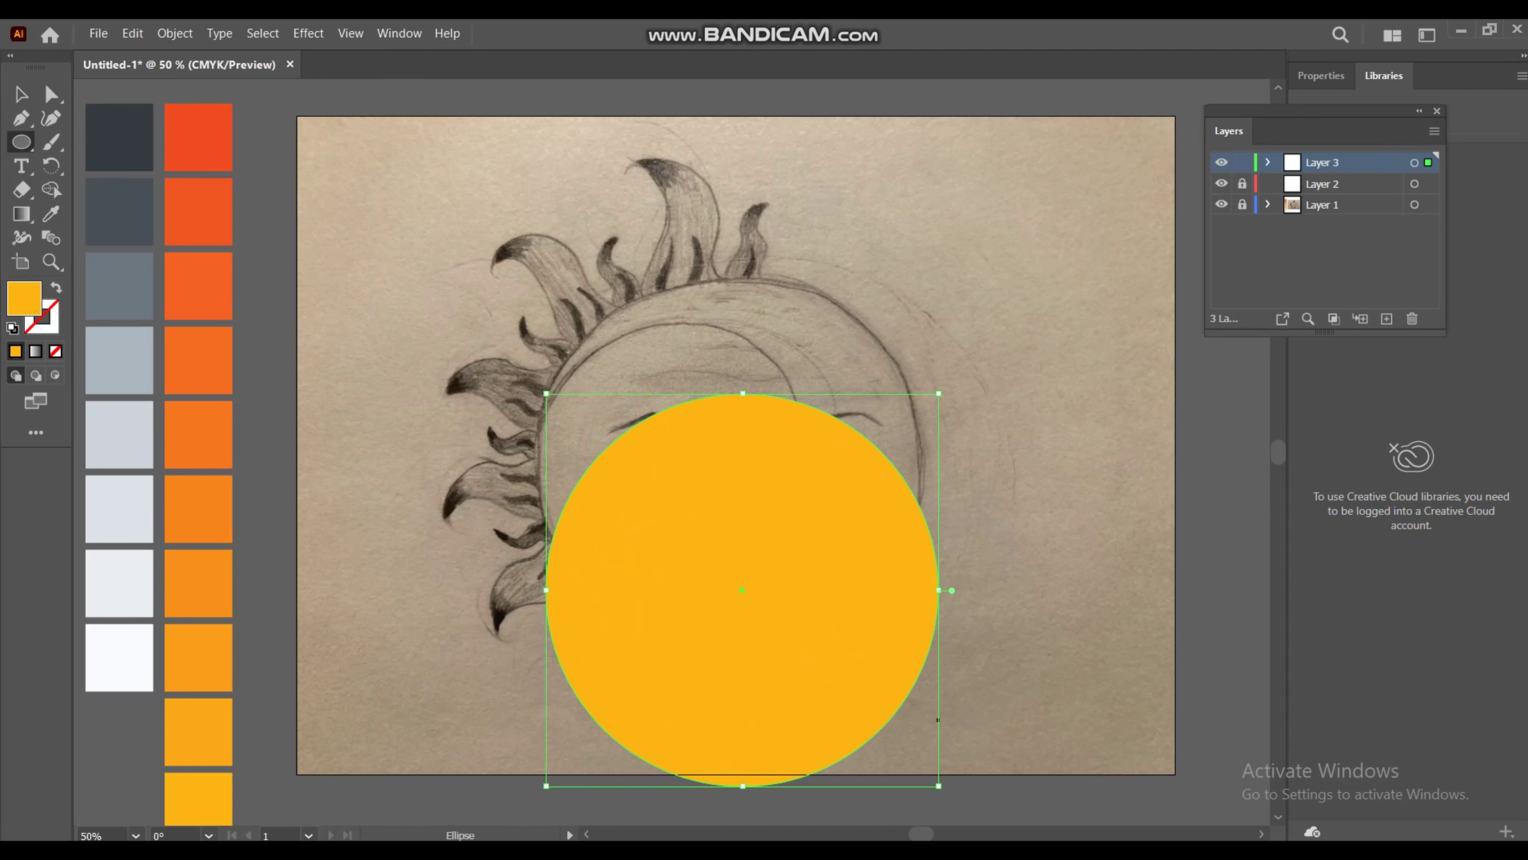
key(shift+x)
click(41, 317)
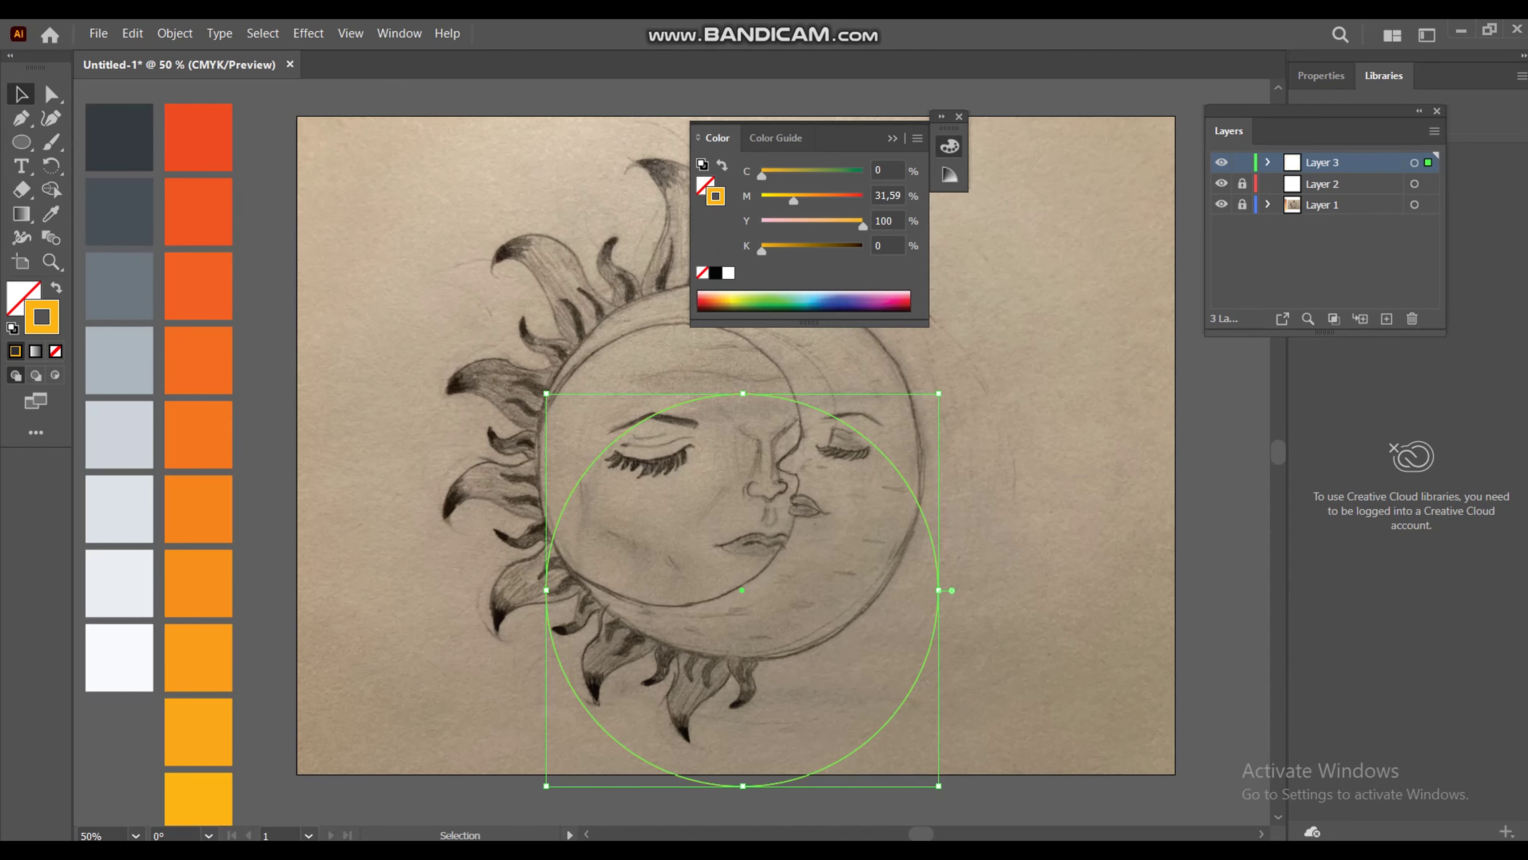
click(701, 301)
key(ctrl+shift+a)
Step: Move and resize the red circle to match the sun's outer disc outline
drag(741, 786, 735, 641)
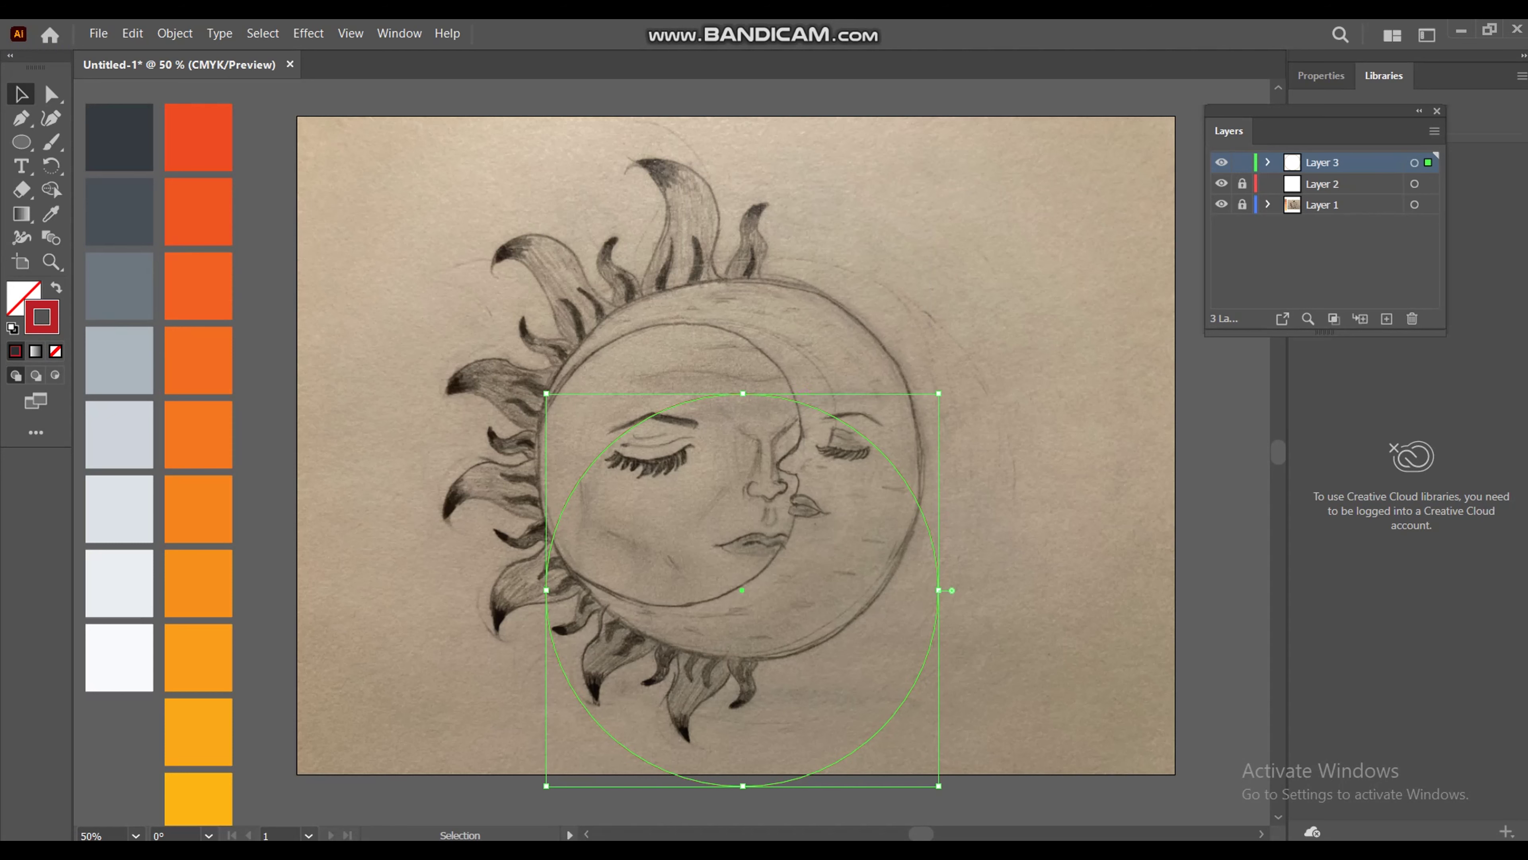
click(1316, 76)
drag(736, 446, 736, 462)
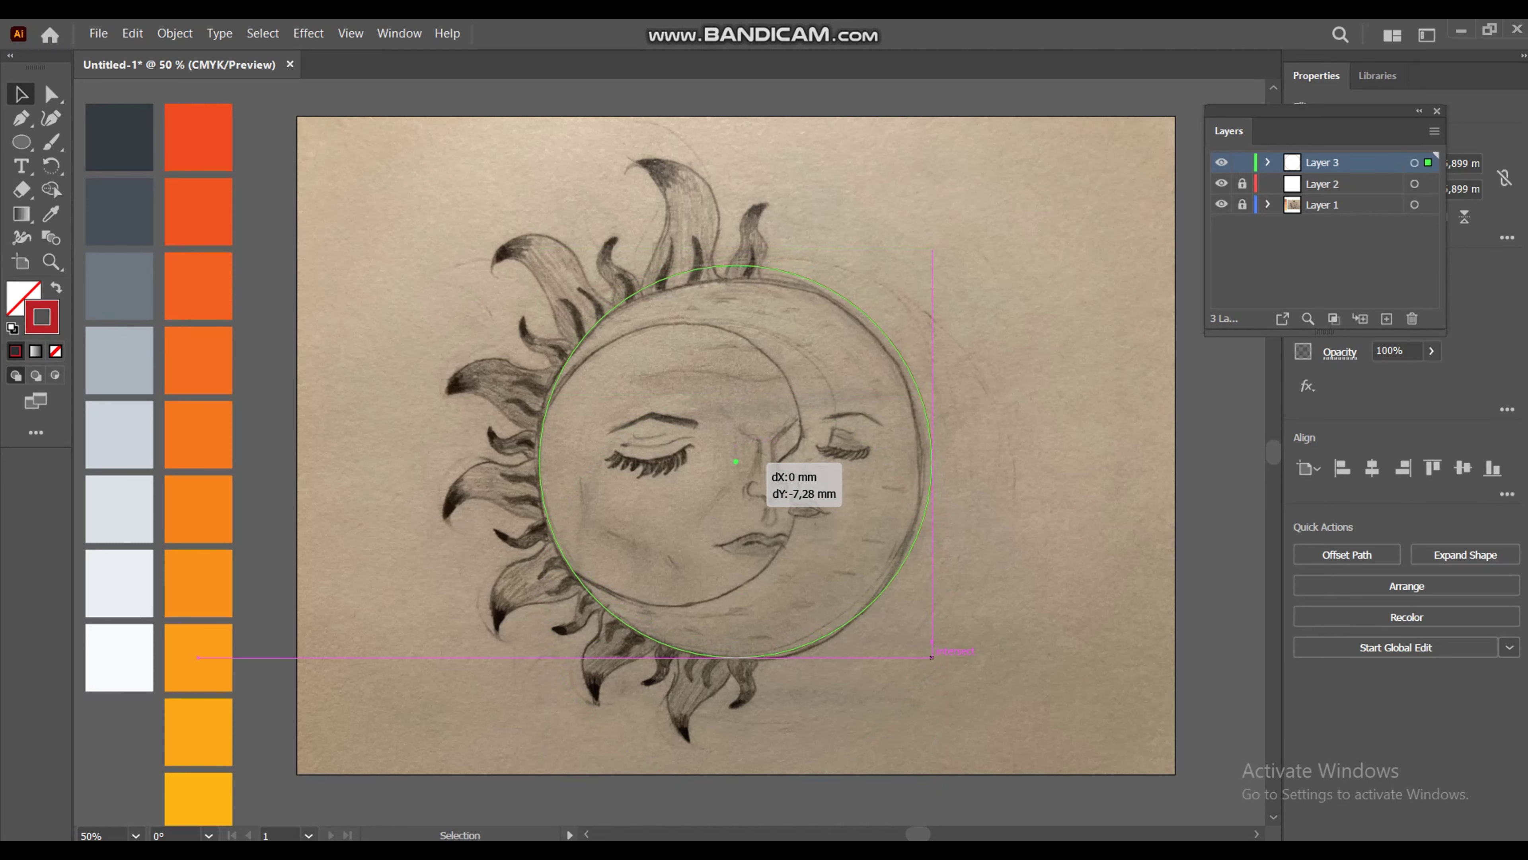
drag(736, 265, 736, 275)
drag(736, 466, 731, 466)
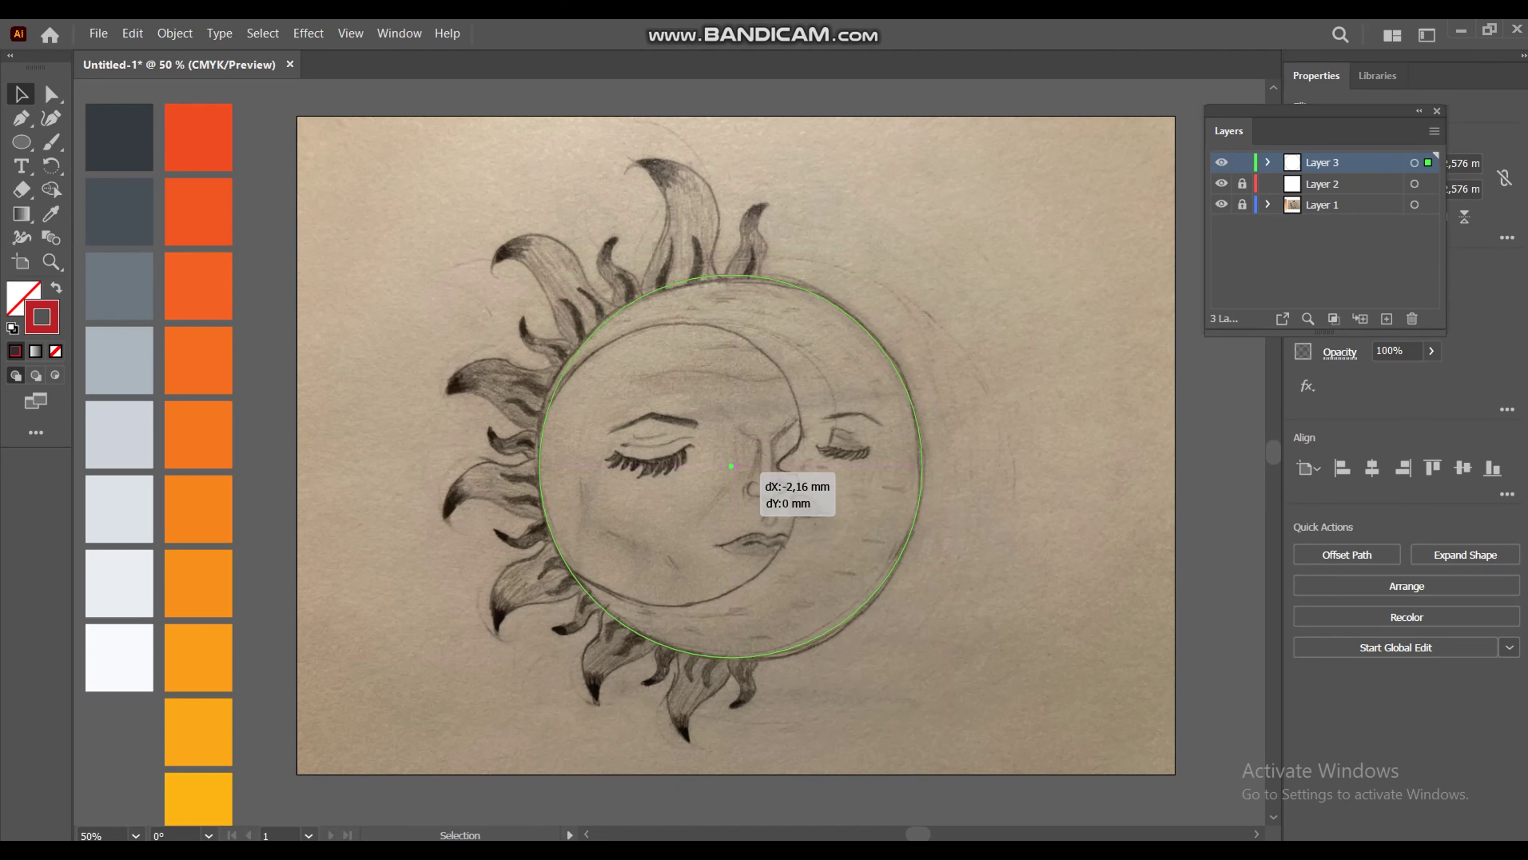
key(ctrl+shift+a)
click(779, 281)
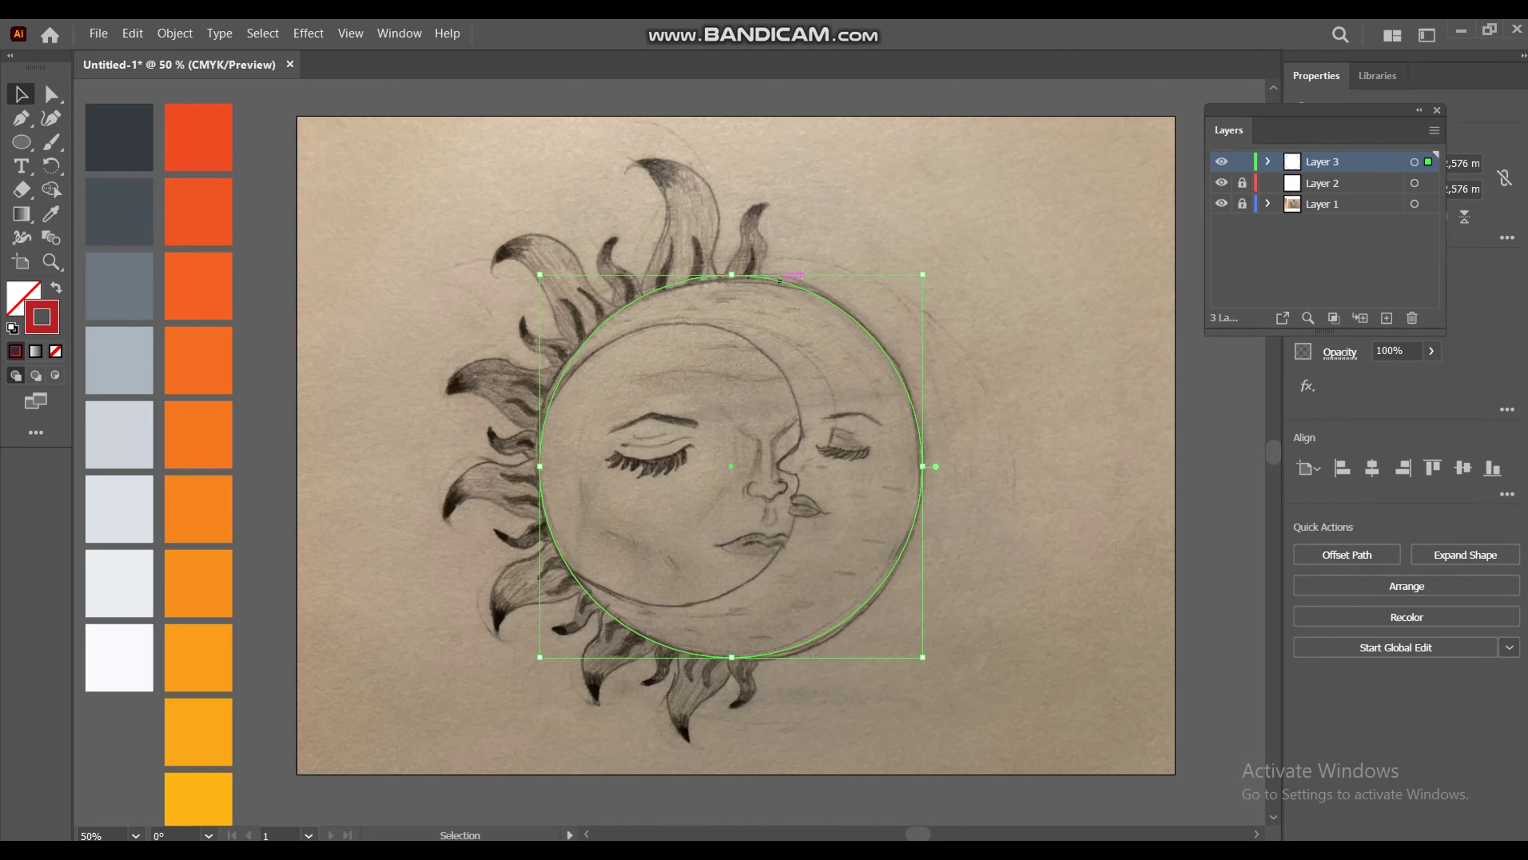
Step: Dock the Layers panel beside Properties and zoom in on the sun's face
drag(1229, 131, 1065, 75)
key(ctrl+shift+a)
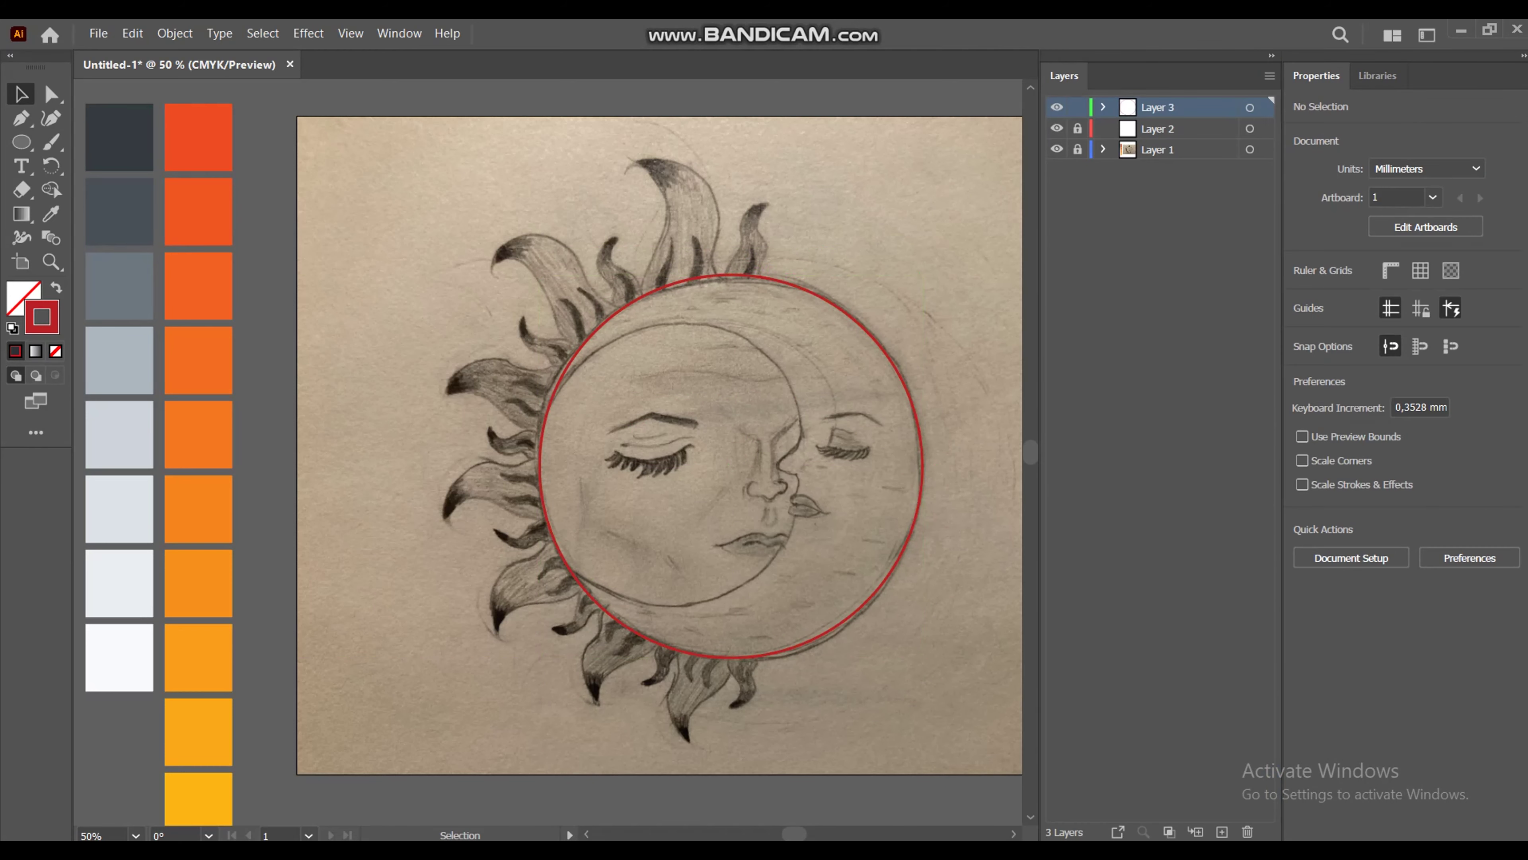
key(z)
key(ctrl+plus)
Step: Zoom in on the face and add a new layer for the crescent
key(ctrl+plus)
key(ctrl+minus)
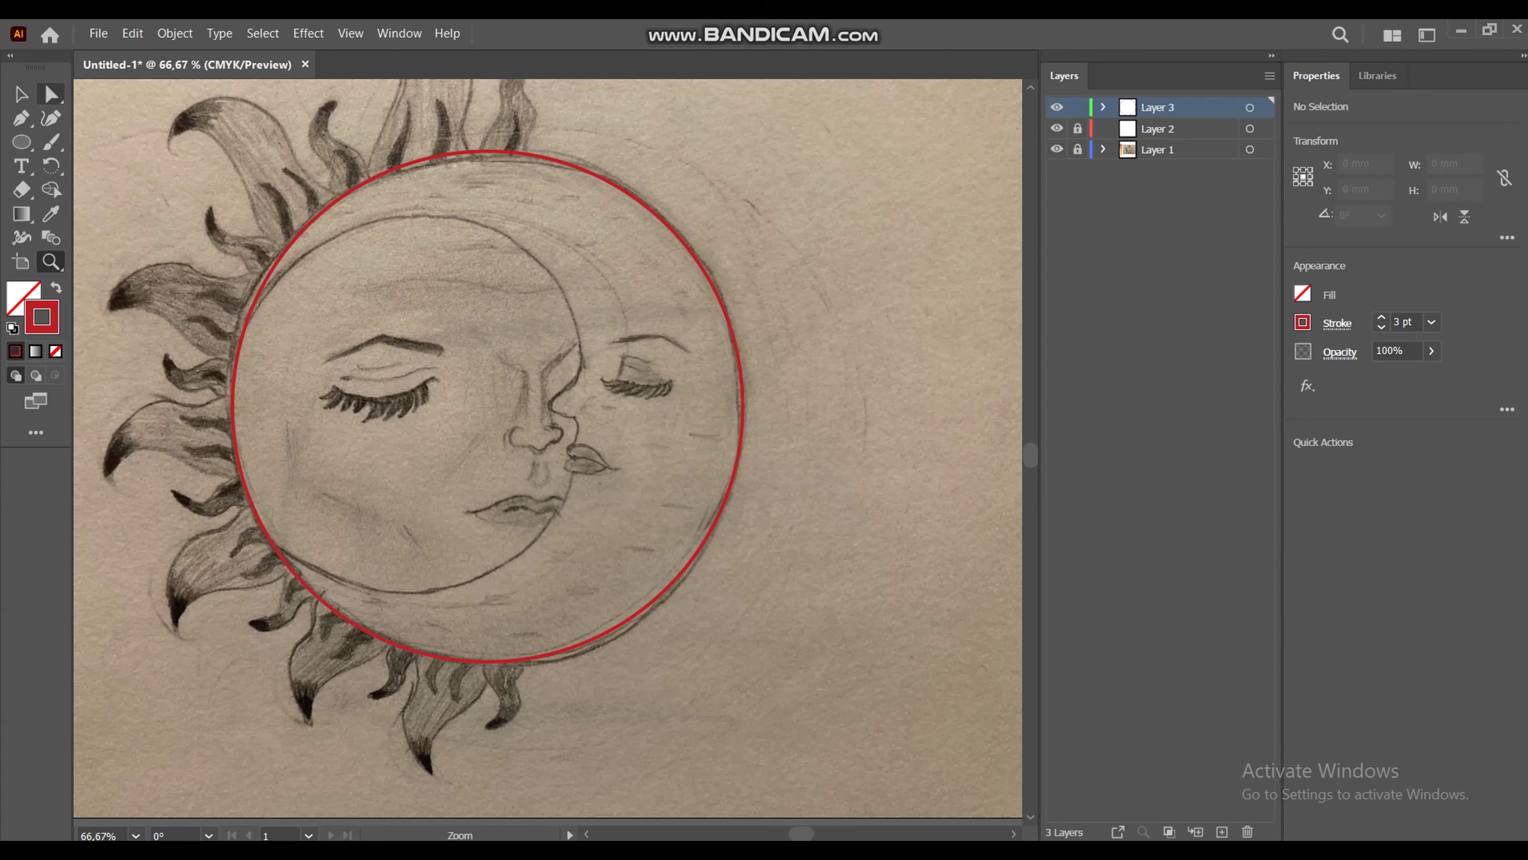
key(ctrl+plus)
key(v)
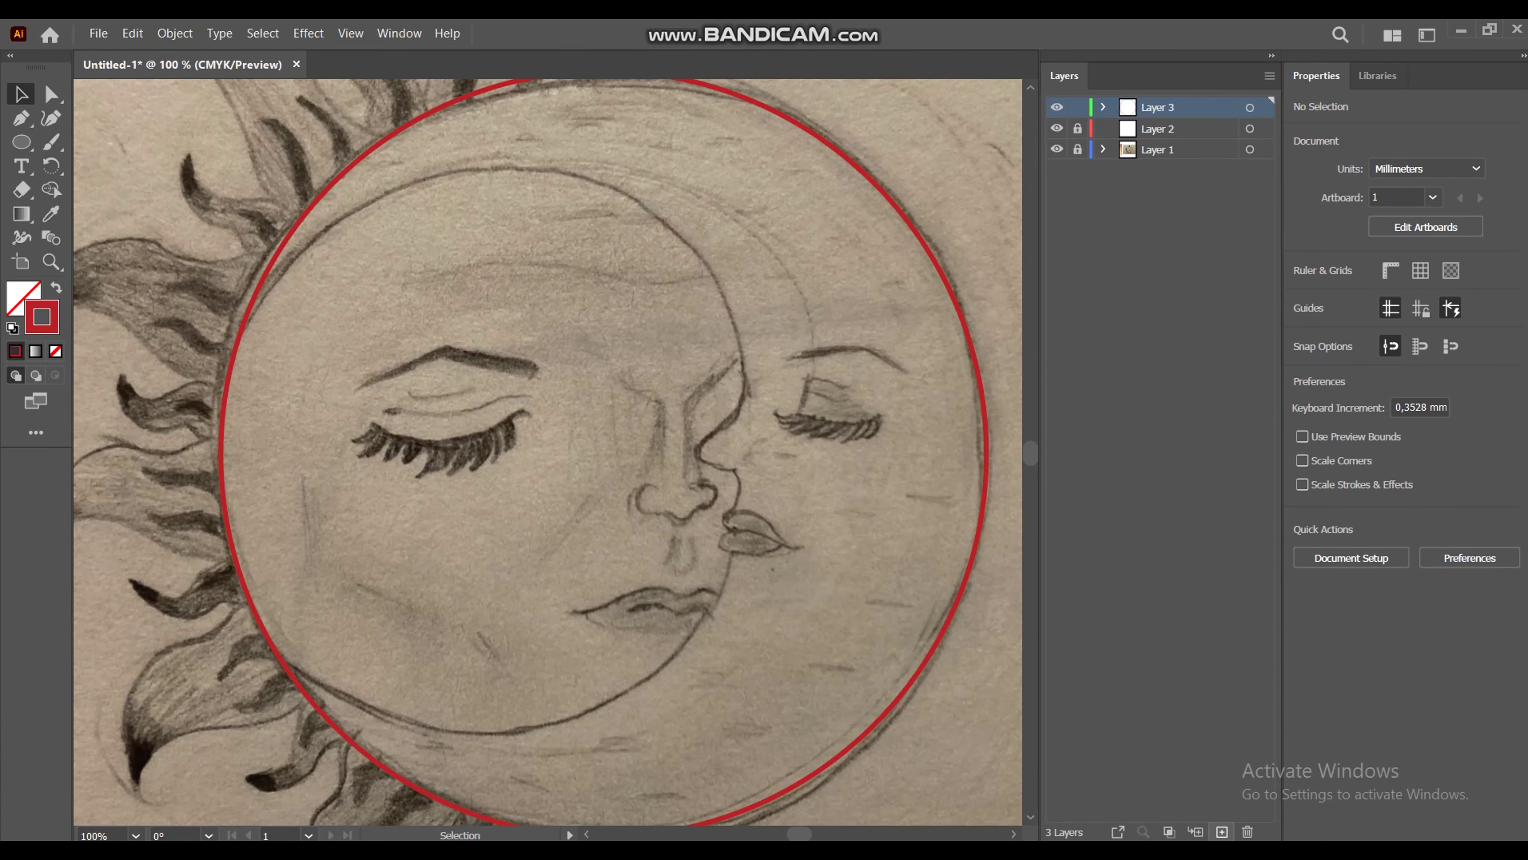
click(1222, 832)
key(p)
Step: Pen-trace the crescent over the top of the face, down the nose and around the lips
click(243, 355)
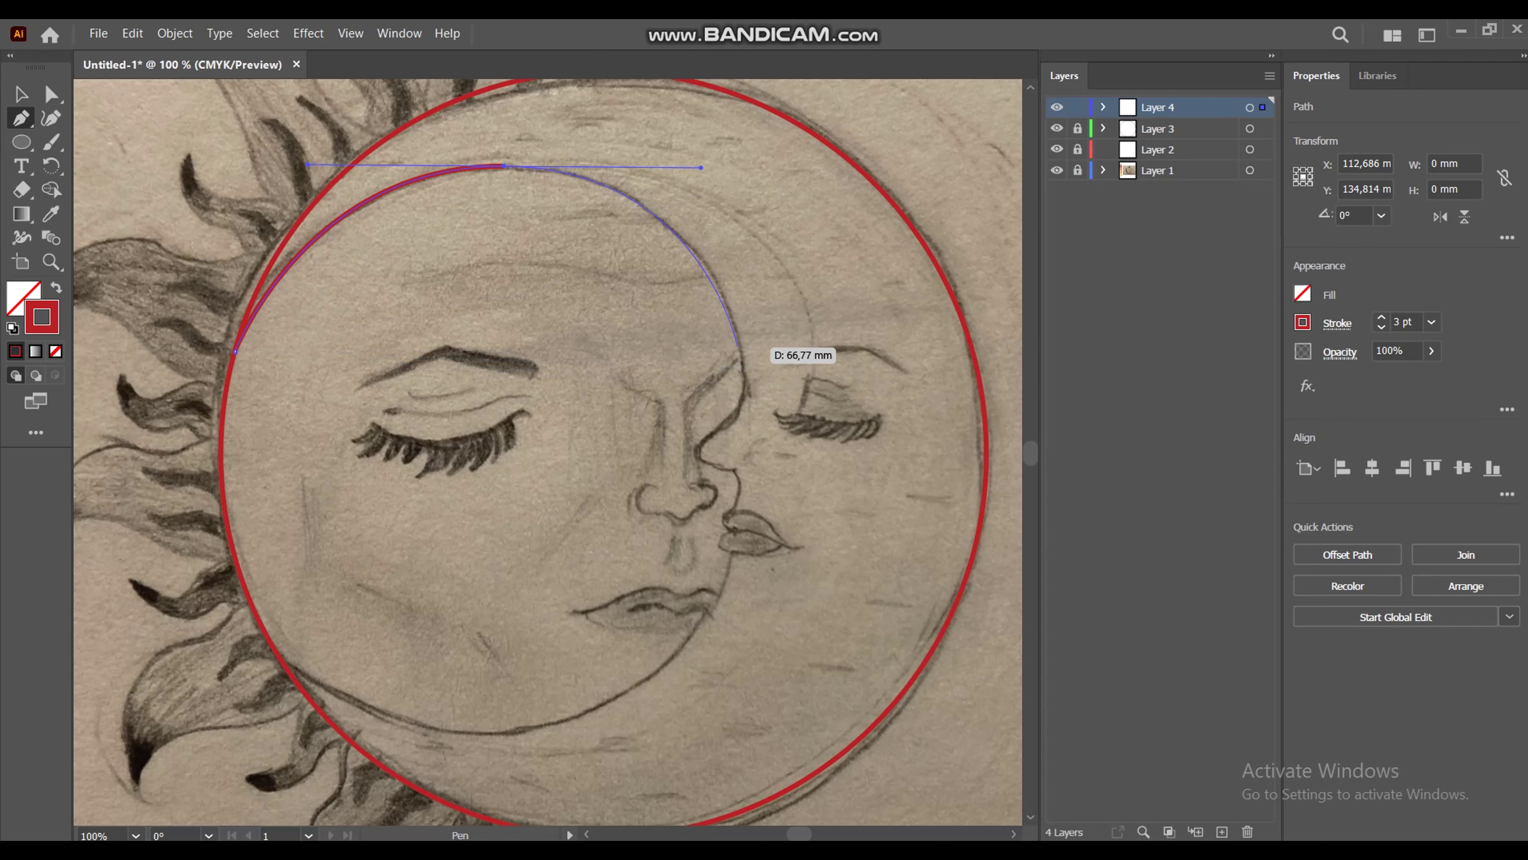
mouse_move(740, 352)
mouse_down()
mouse_move(740, 409)
mouse_move(751, 401)
mouse_up()
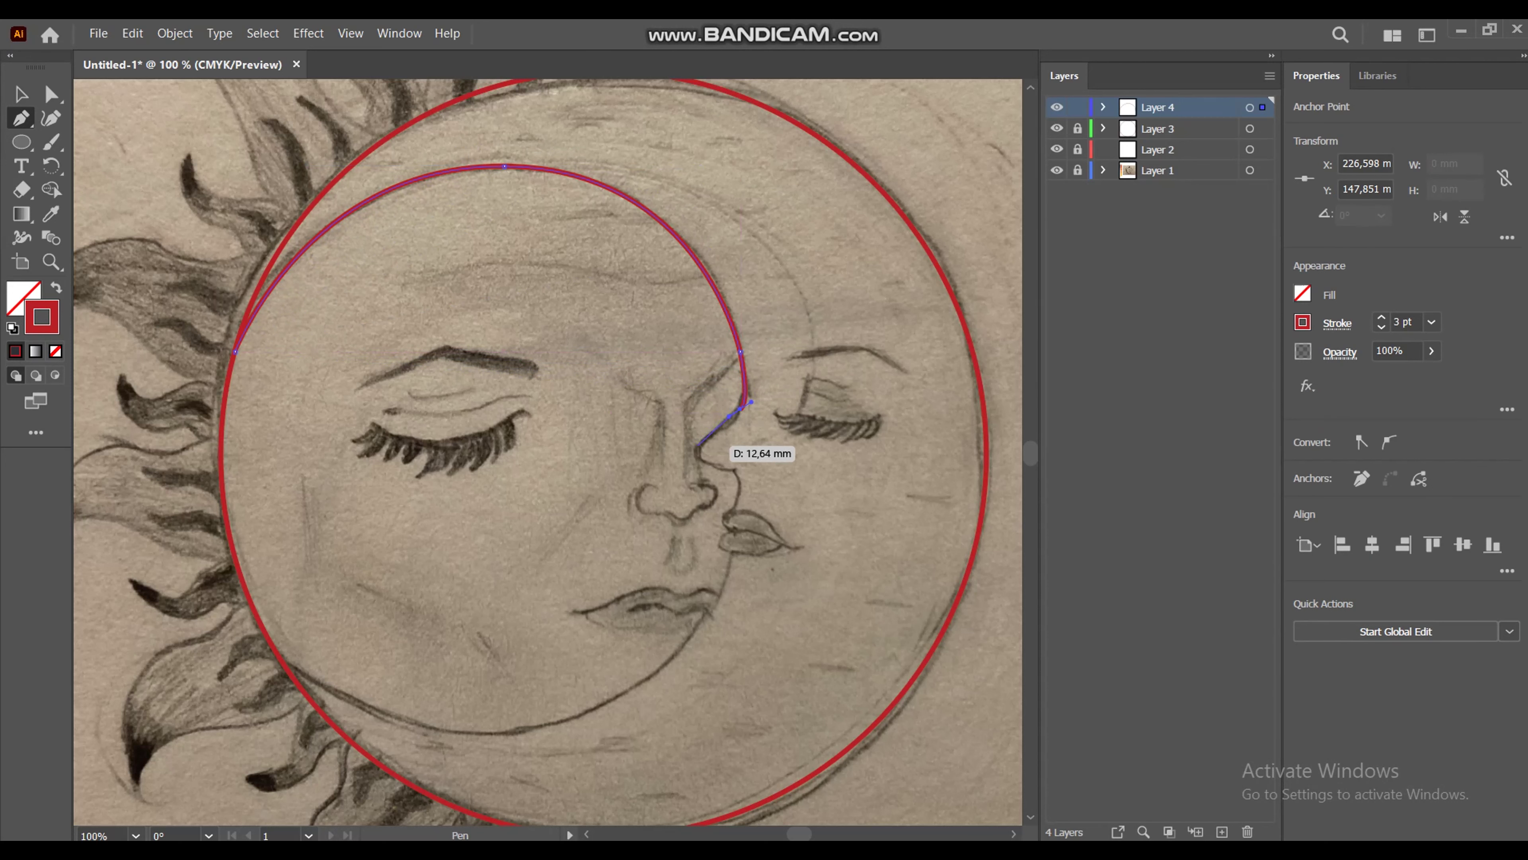
drag(733, 470, 752, 470)
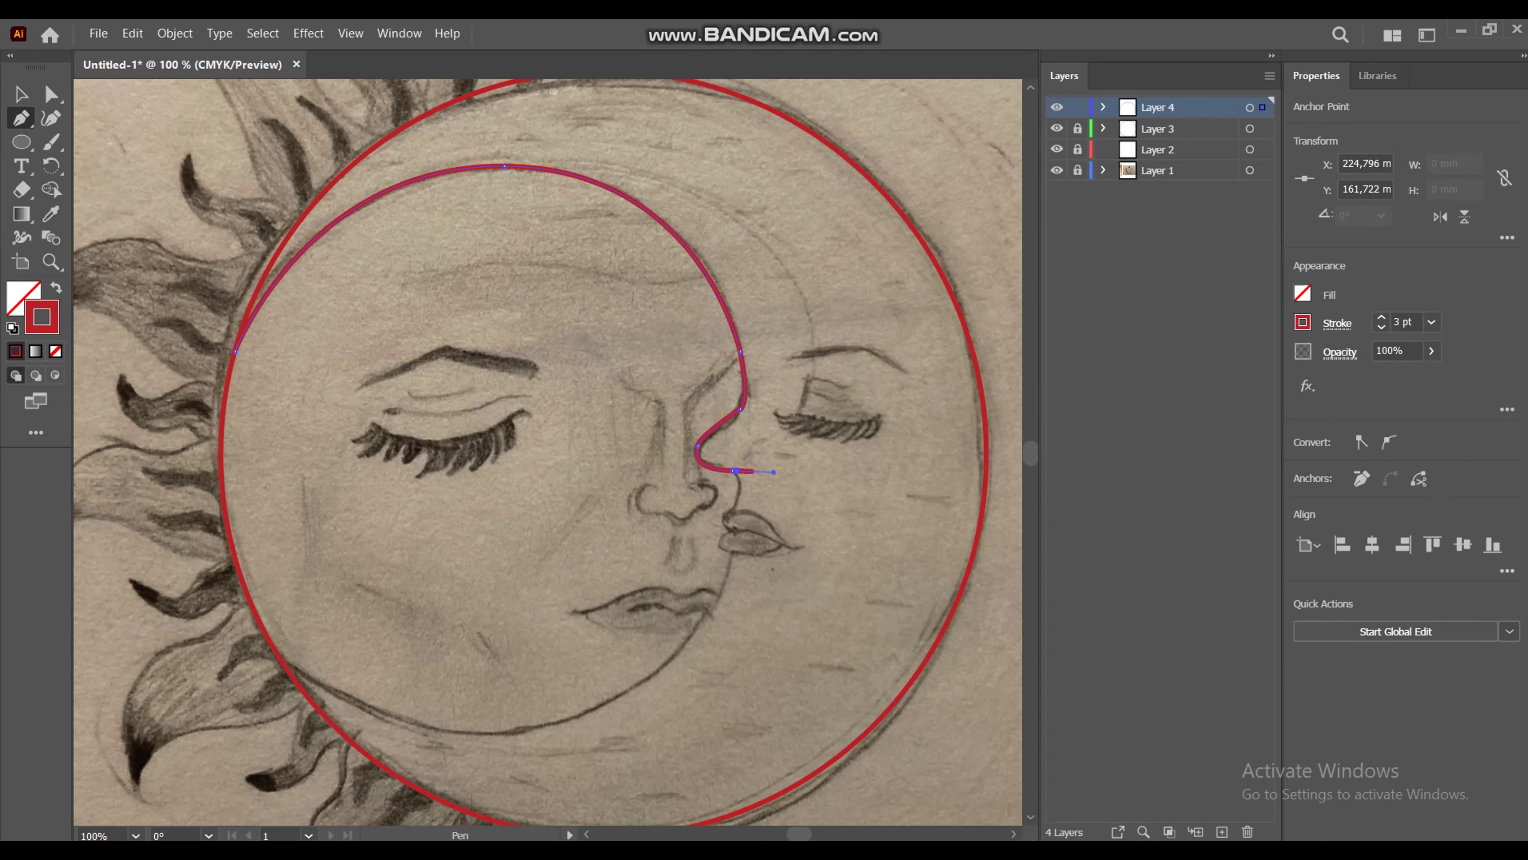
drag(734, 507, 721, 535)
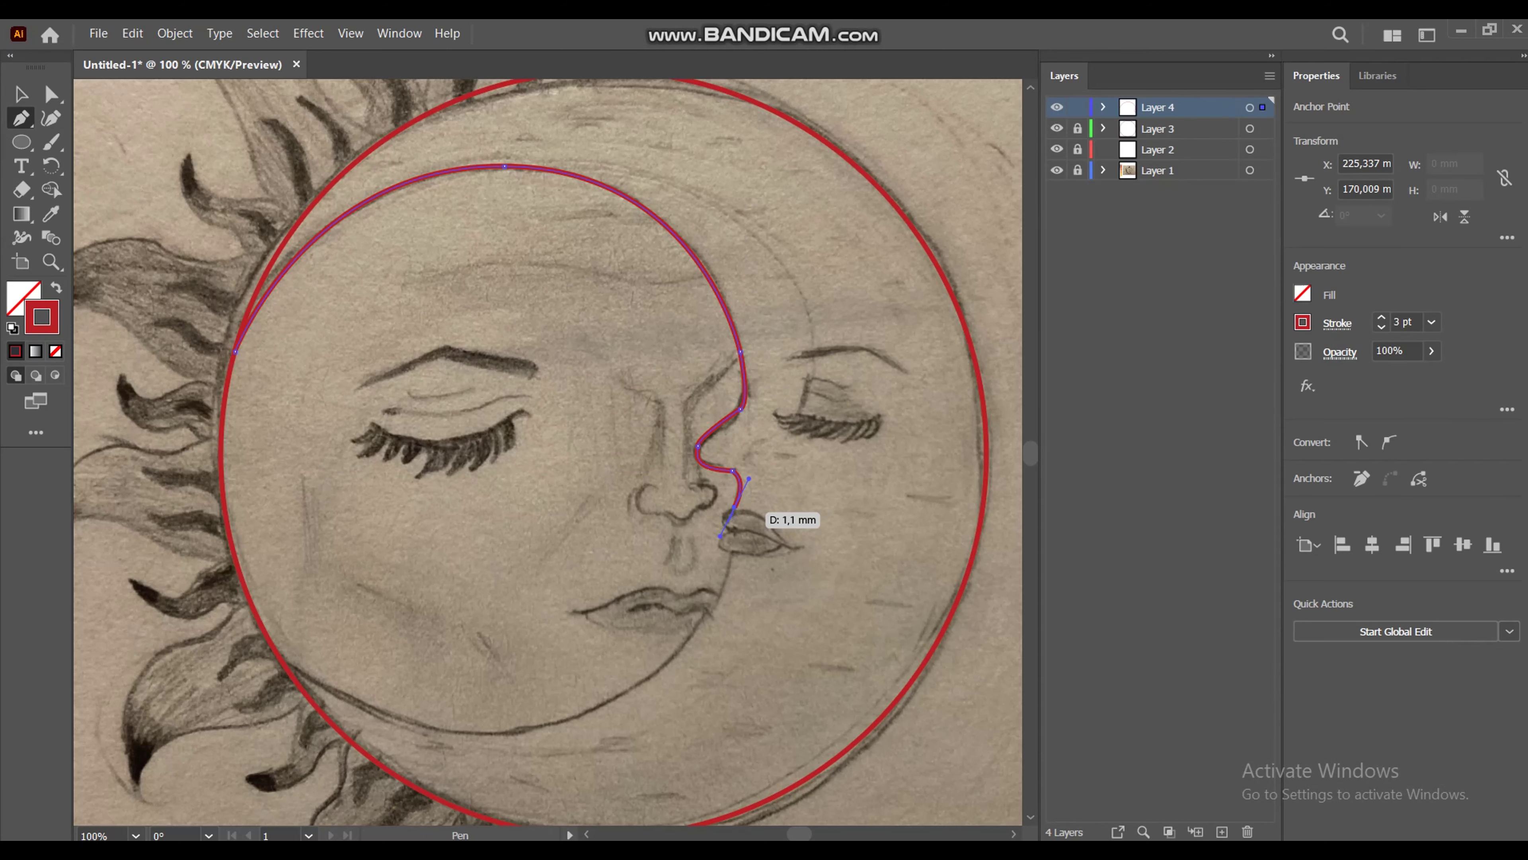
key(ctrl+plus)
key(ctrl+plus)
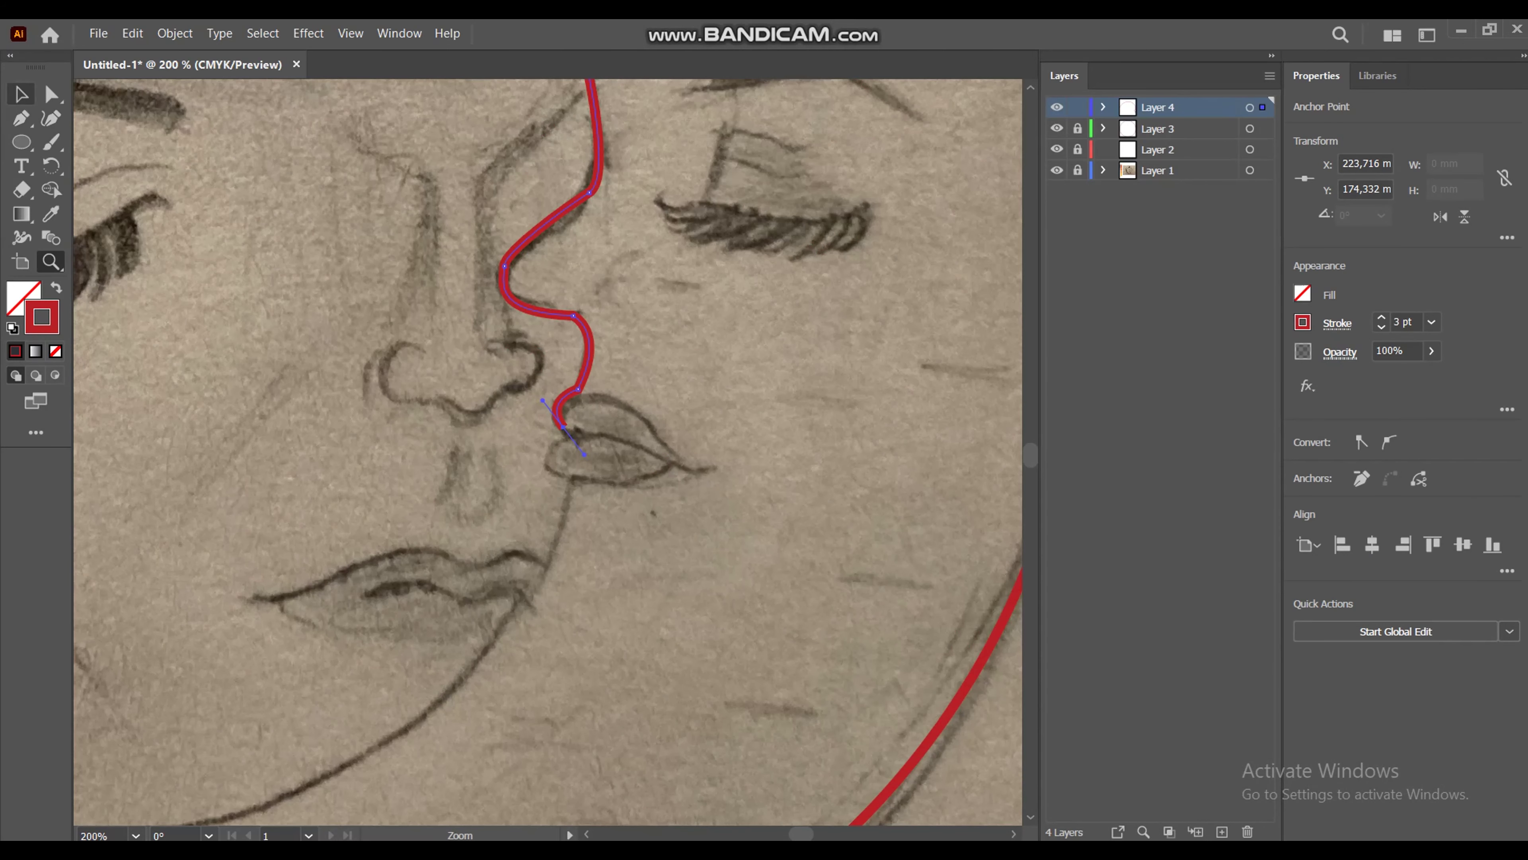
click(20, 94)
key(p)
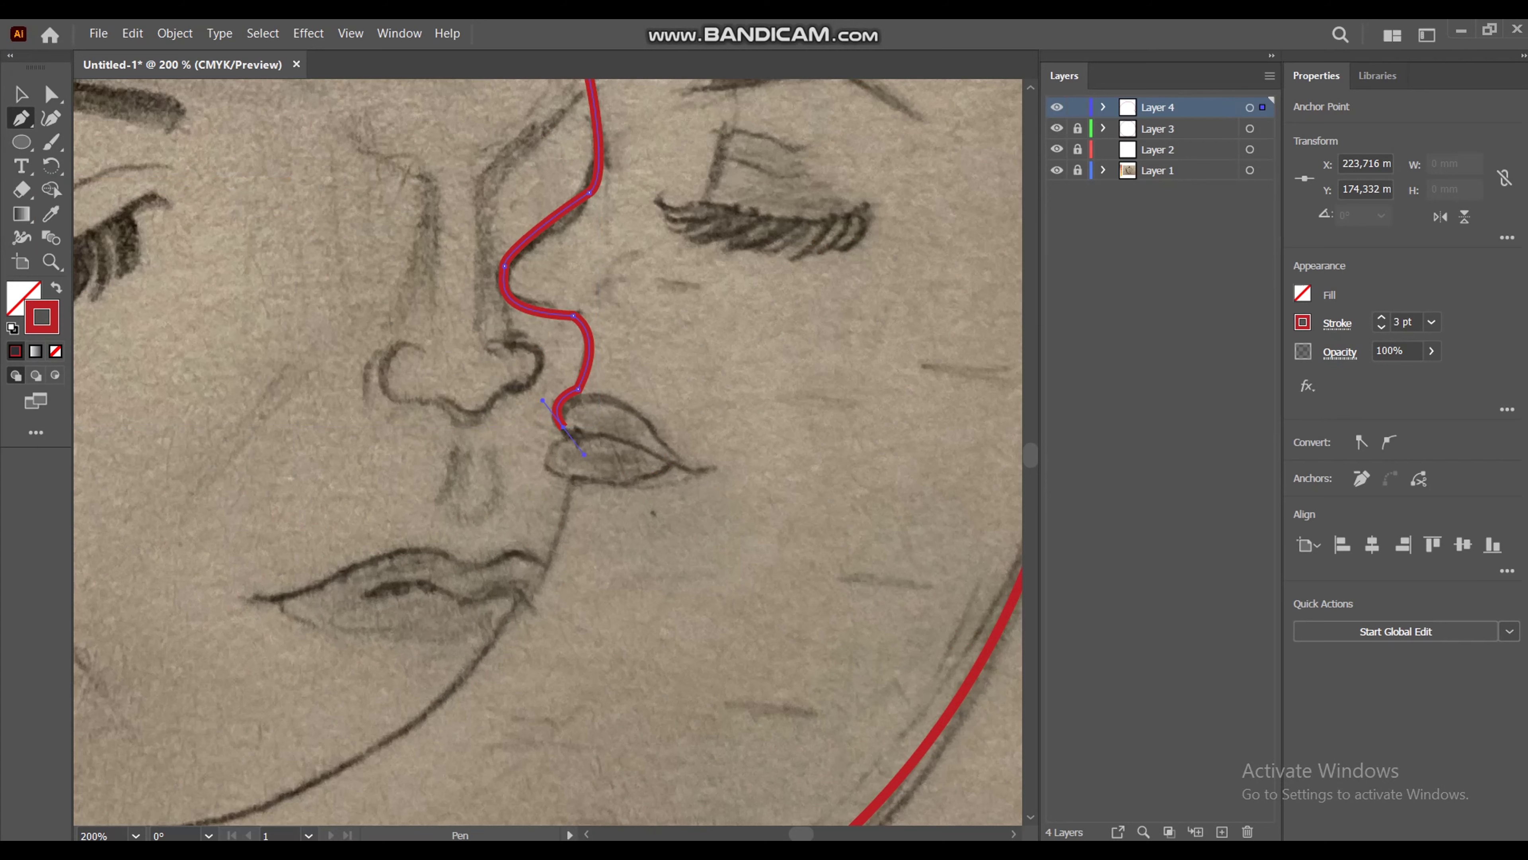
drag(566, 435, 549, 451)
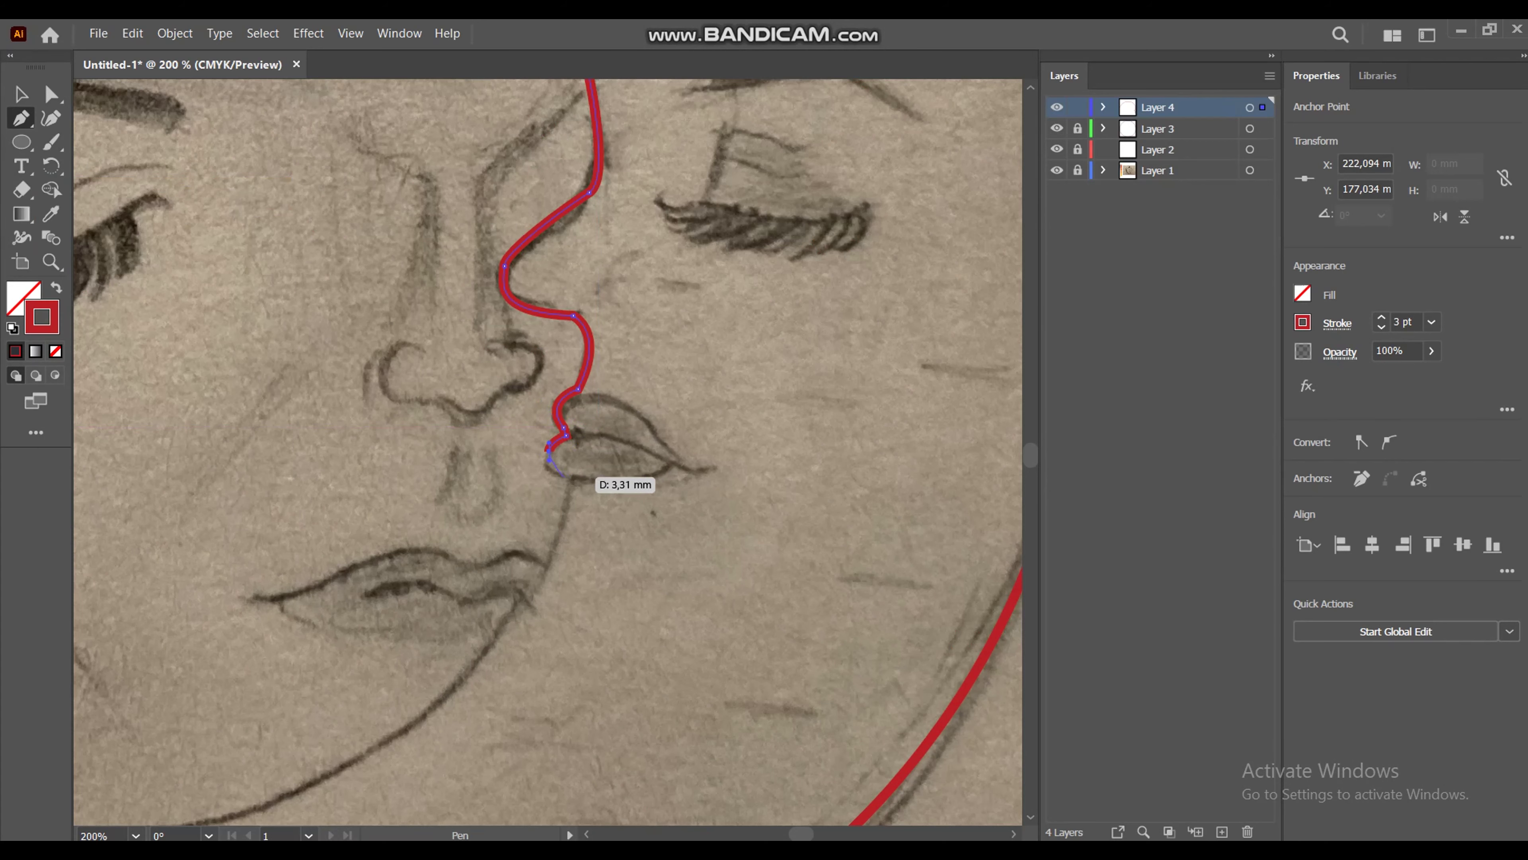
key(ctrl+minus)
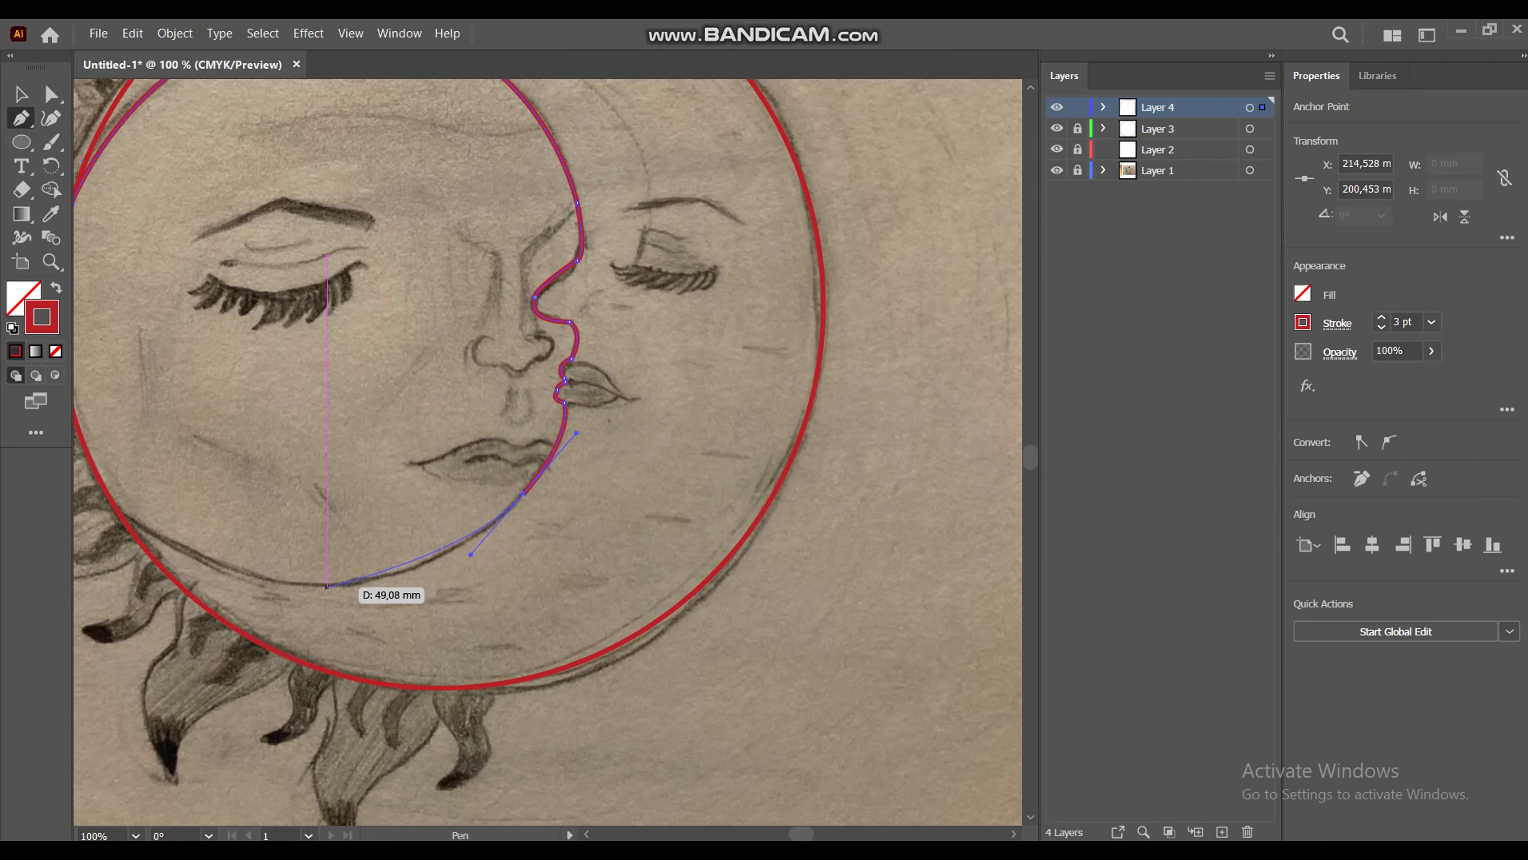
Step: Close the crescent path along the chin, then add another new layer
drag(327, 586, 270, 588)
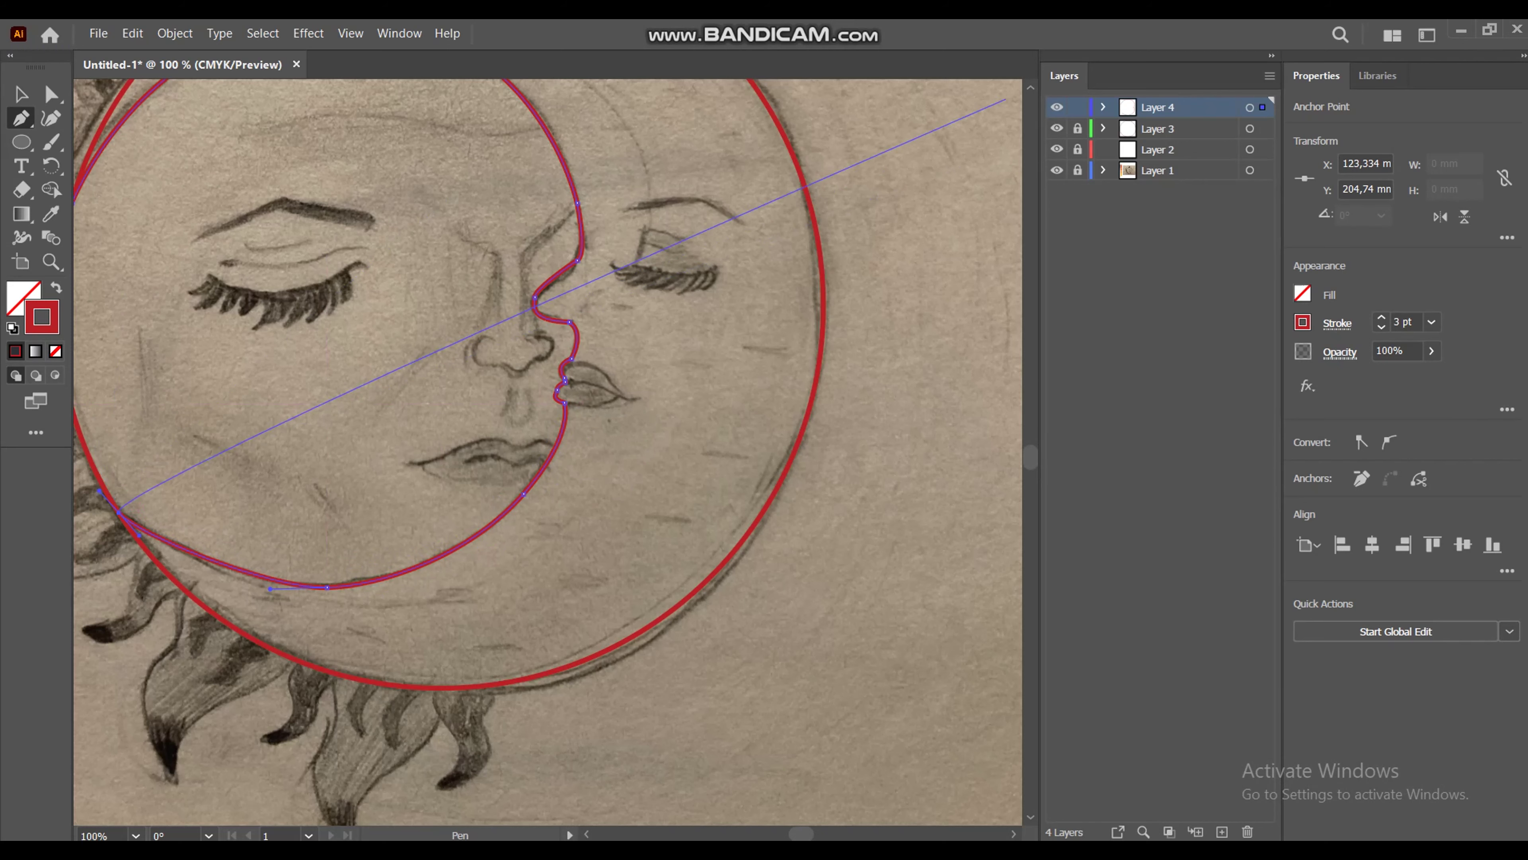
scroll(541, 422, up, 5)
scroll(361, 391, left, 5)
drag(200, 360, 186, 415)
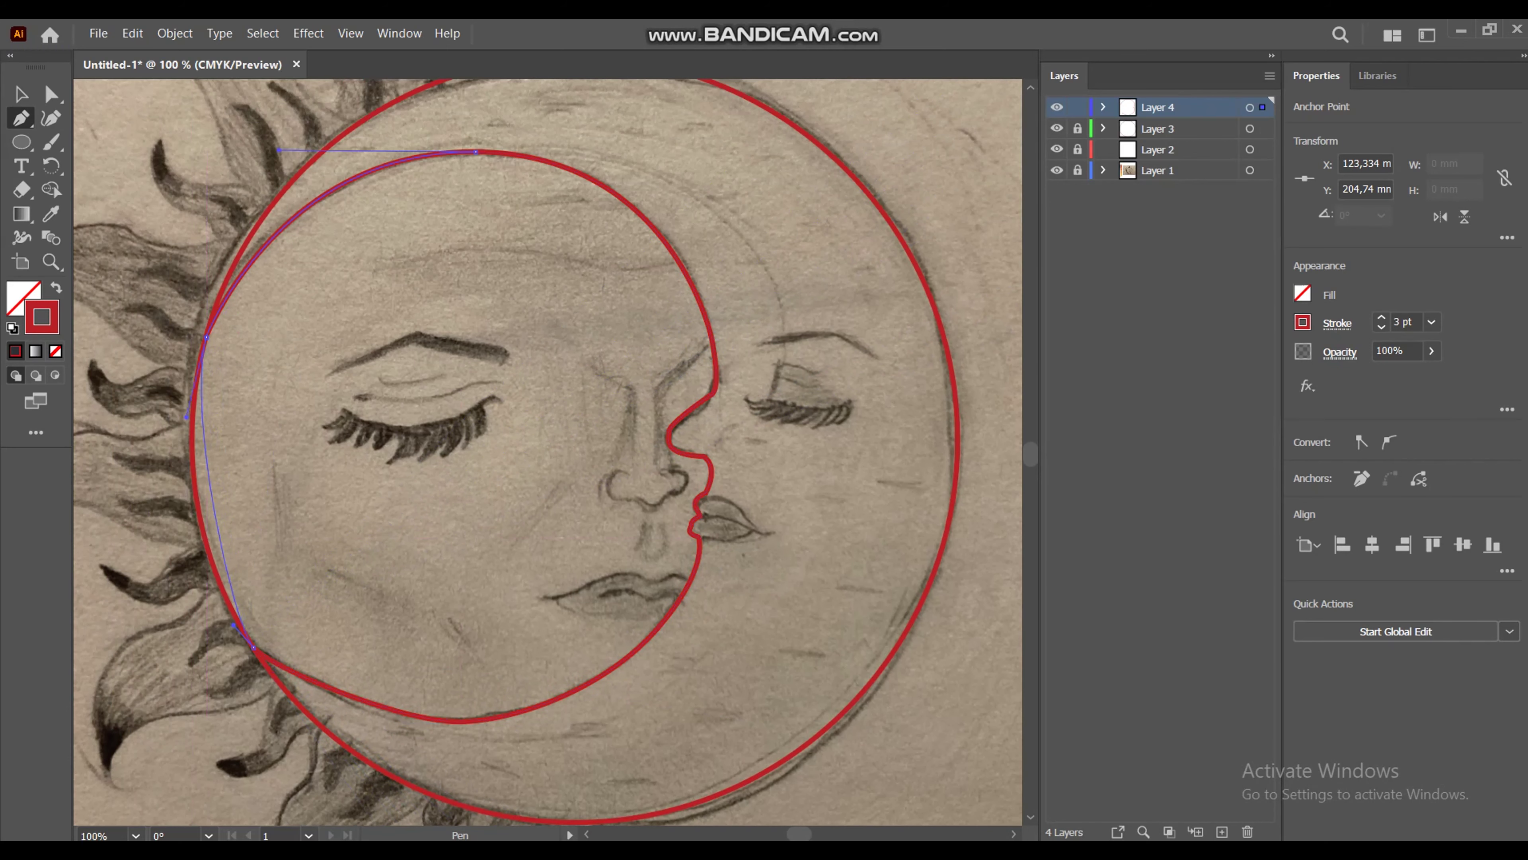
key(v)
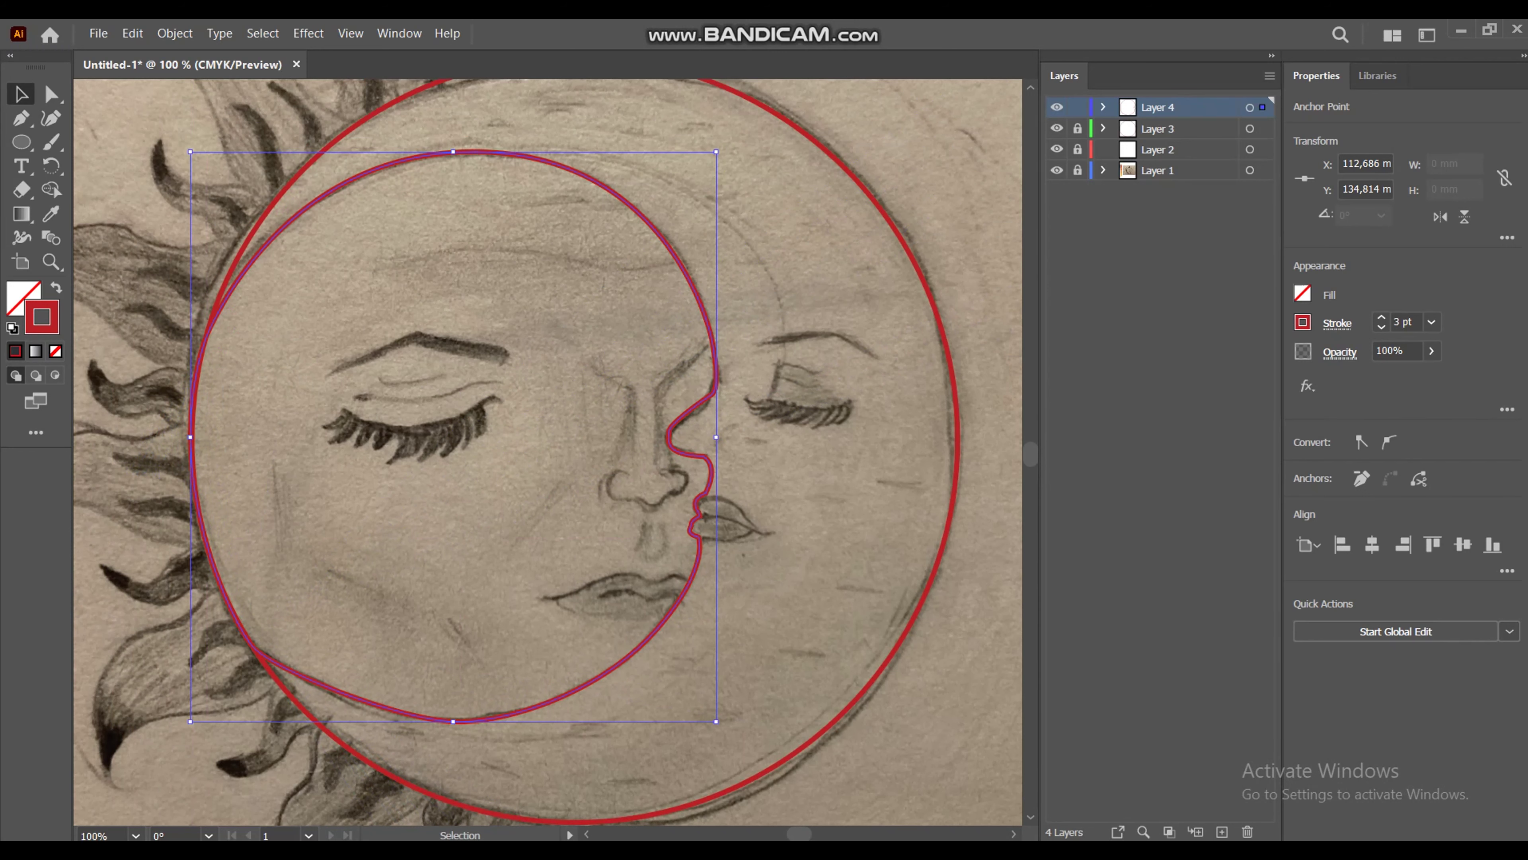
key(ctrl+shift+a)
click(1222, 832)
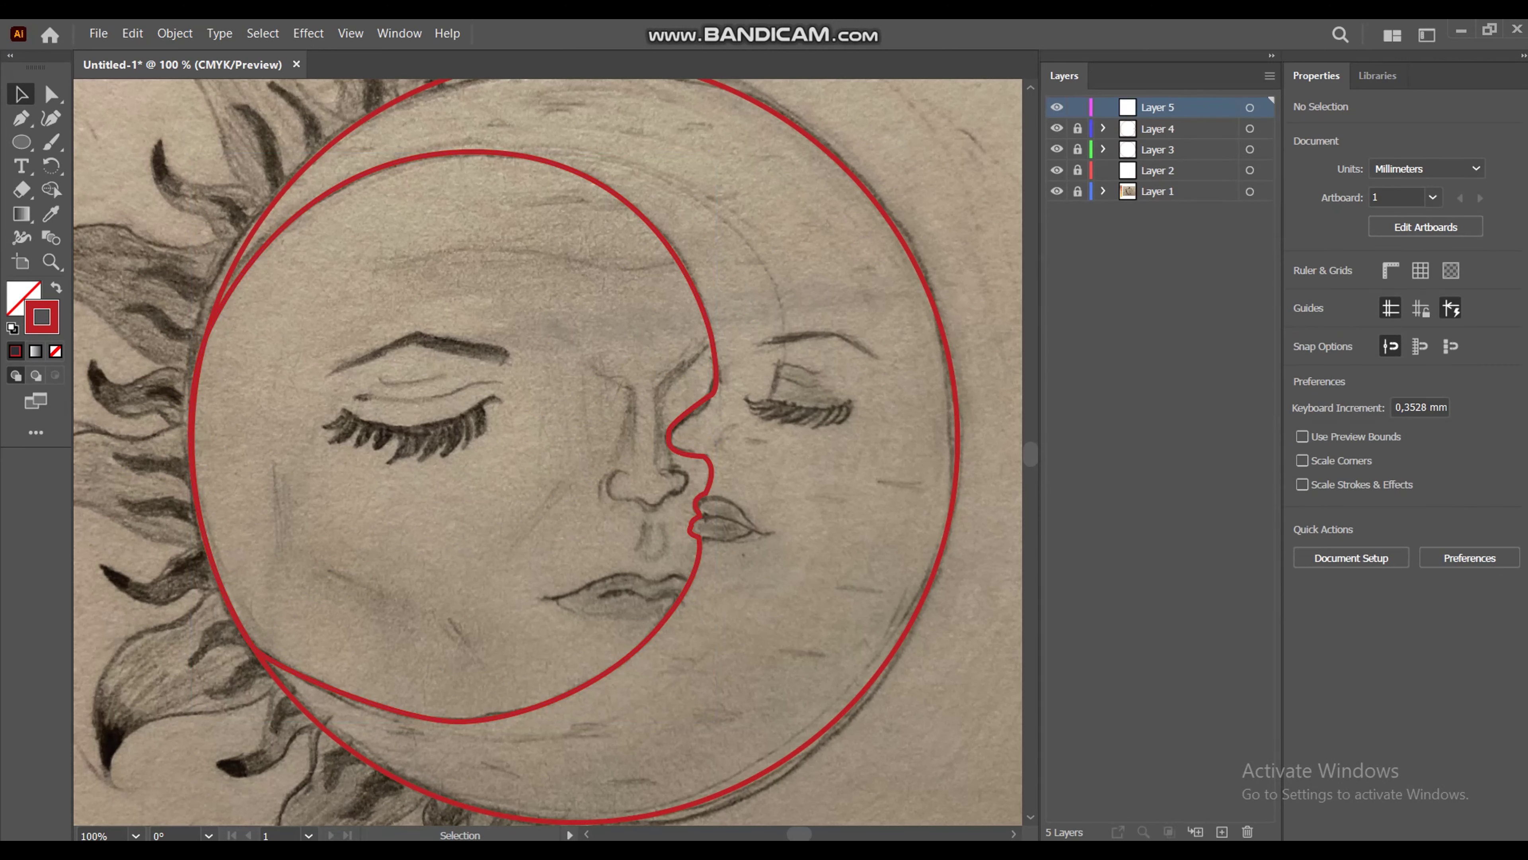
Step: Pen-trace the upper eyelid crease and the curved lid line of the closed eye
click(21, 117)
click(381, 380)
mouse_move(444, 373)
mouse_down()
mouse_move(492, 355)
mouse_move(537, 384)
mouse_up()
key(Escape)
click(355, 394)
click(420, 397)
click(469, 384)
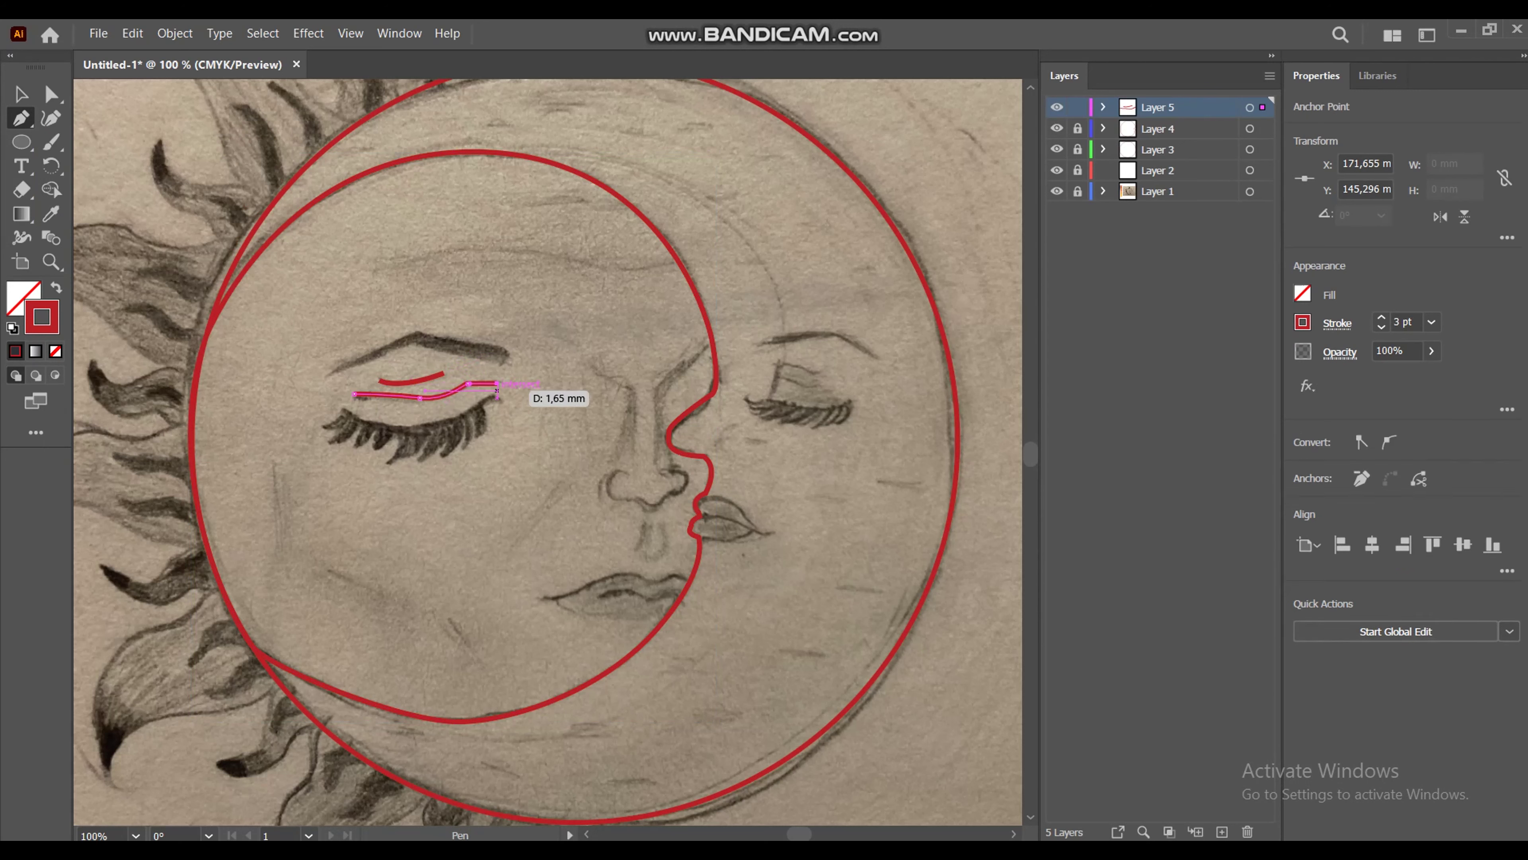
click(498, 398)
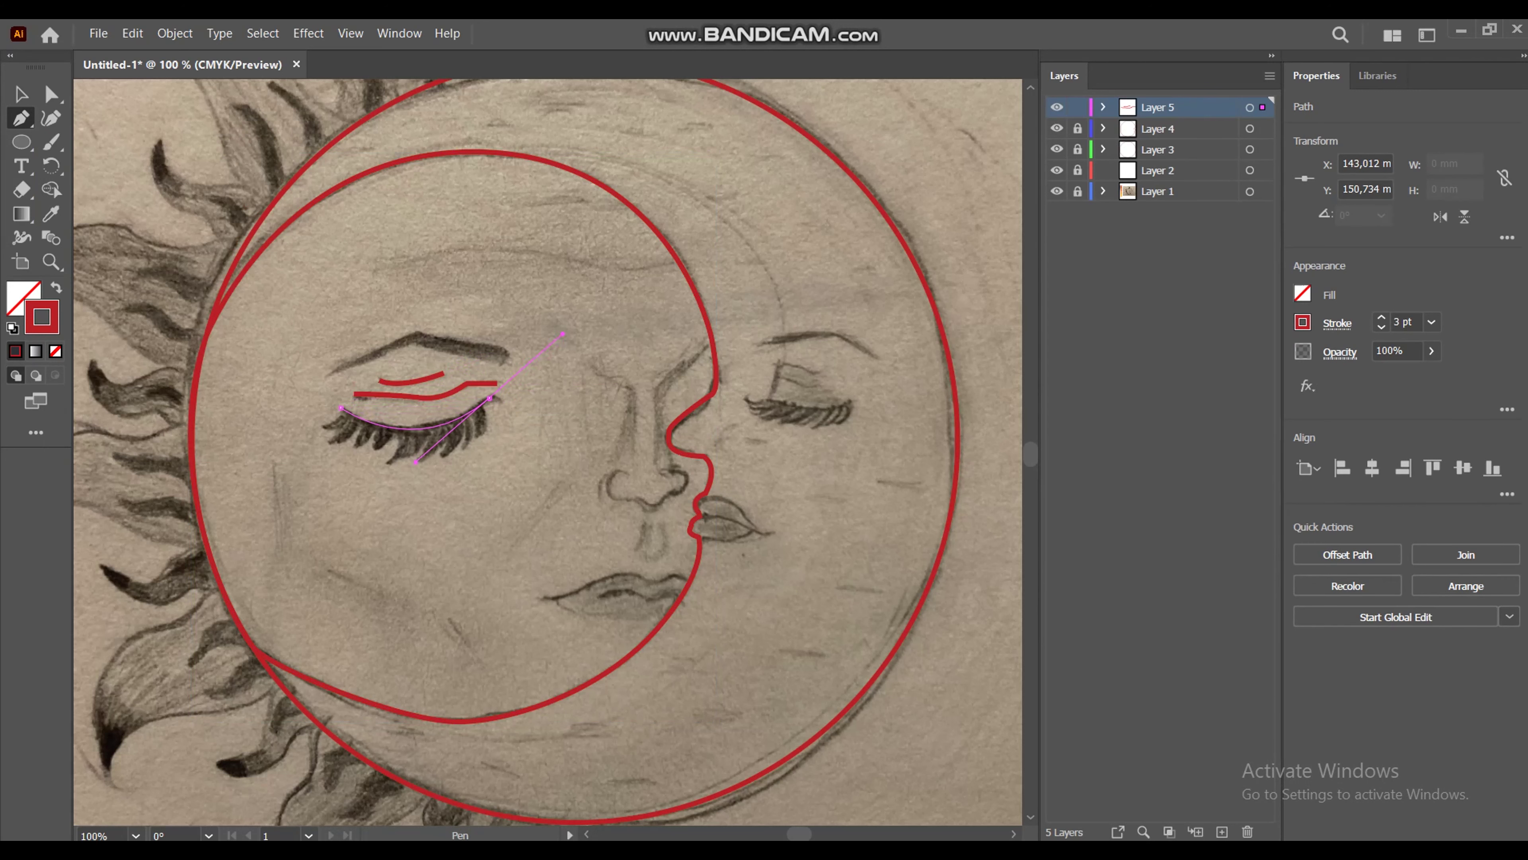
click(490, 400)
drag(497, 398, 494, 431)
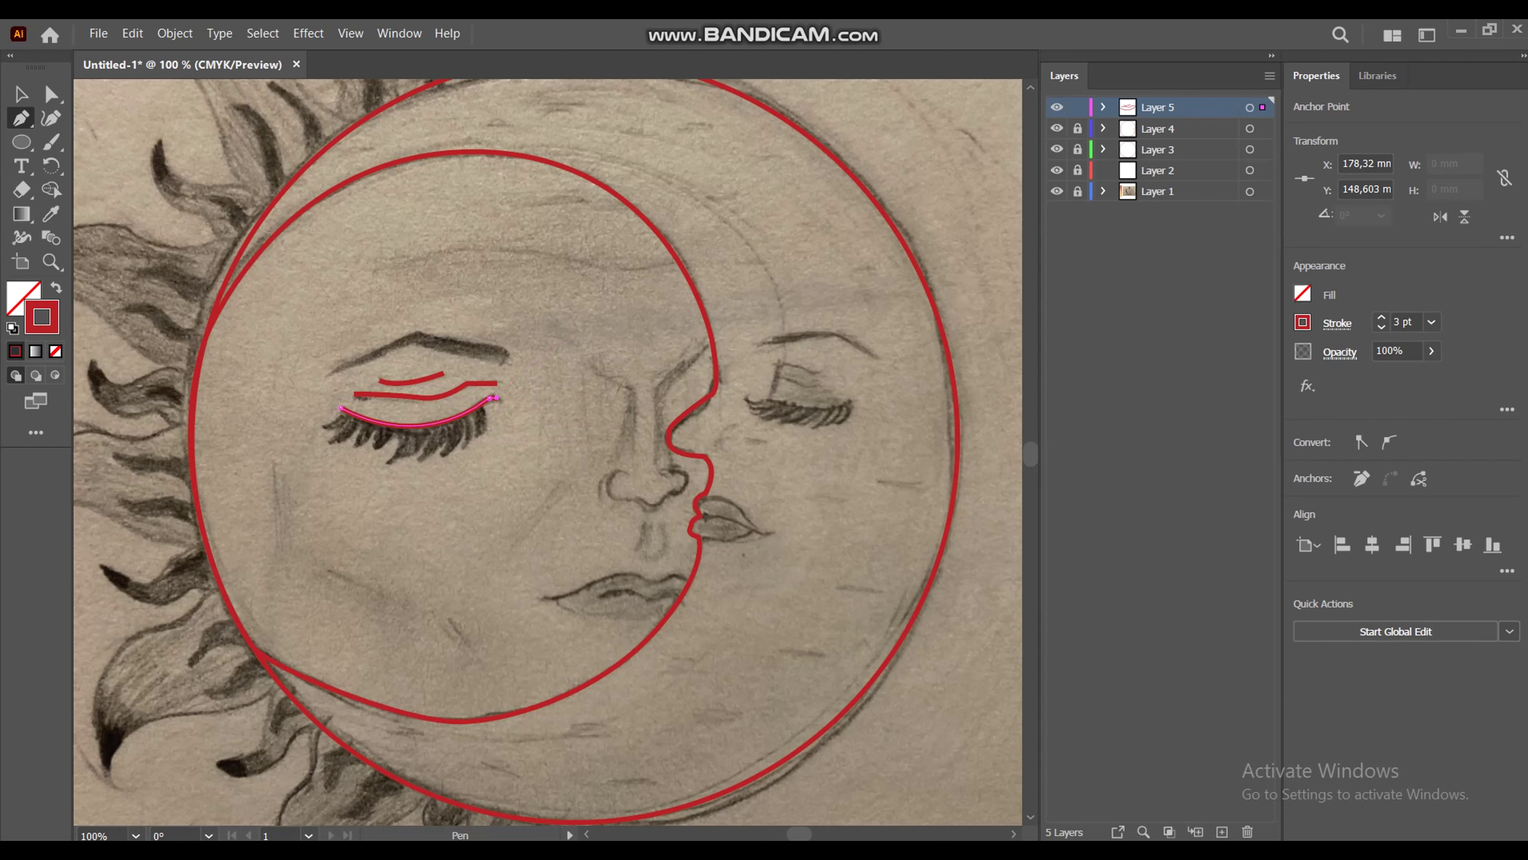
Step: Extend the lid line into the lash outline, tracing the first lash zigzags
ctrl+click(347, 389)
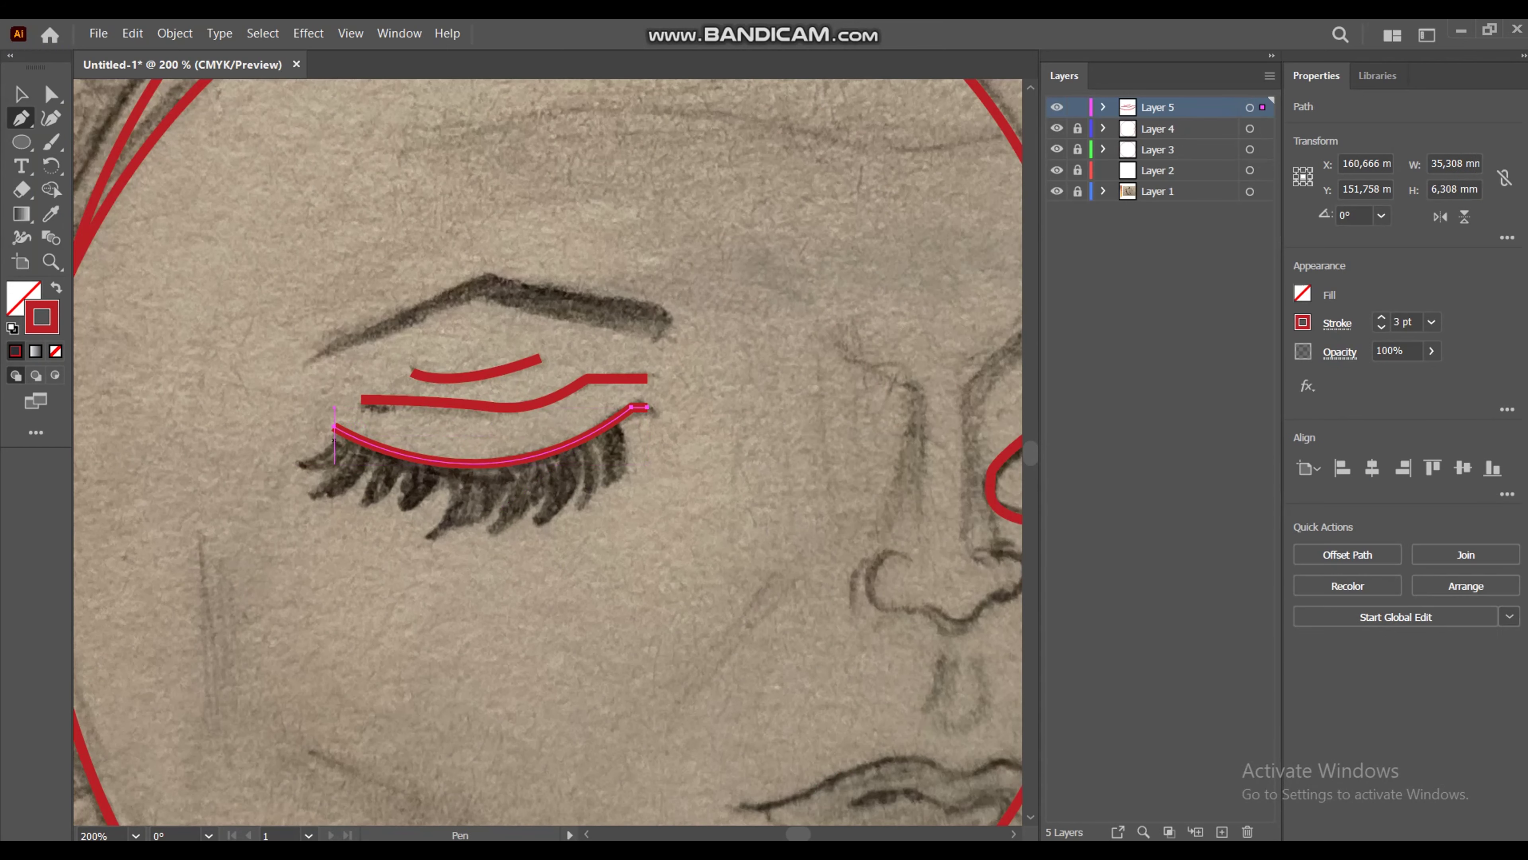
click(336, 429)
drag(297, 464, 266, 467)
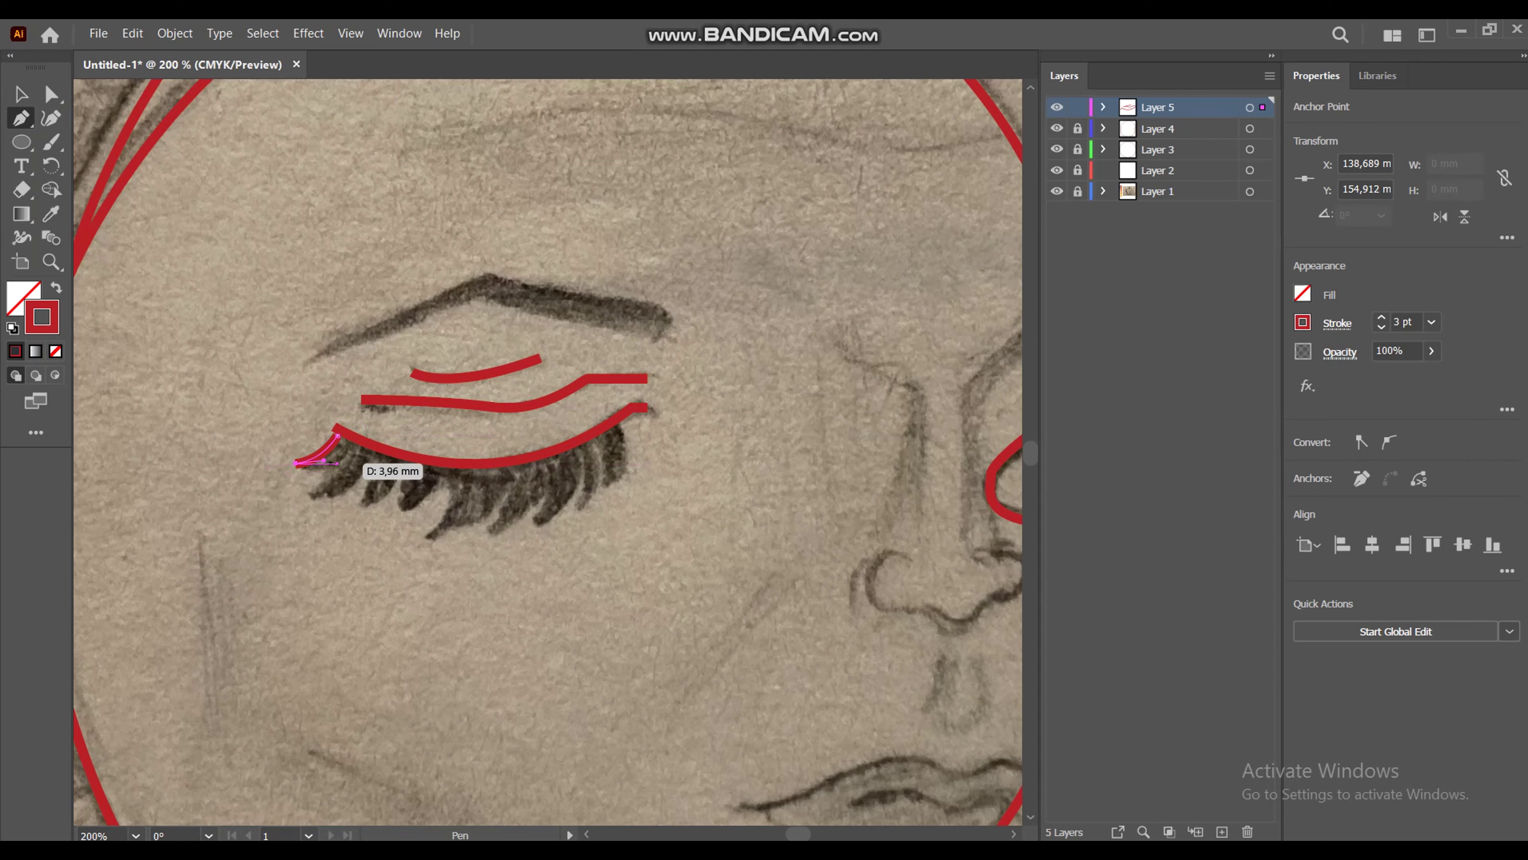
click(333, 463)
click(309, 491)
mouse_move(372, 464)
mouse_down()
mouse_move(372, 484)
mouse_move(434, 524)
mouse_move(399, 566)
mouse_up()
click(370, 505)
click(421, 501)
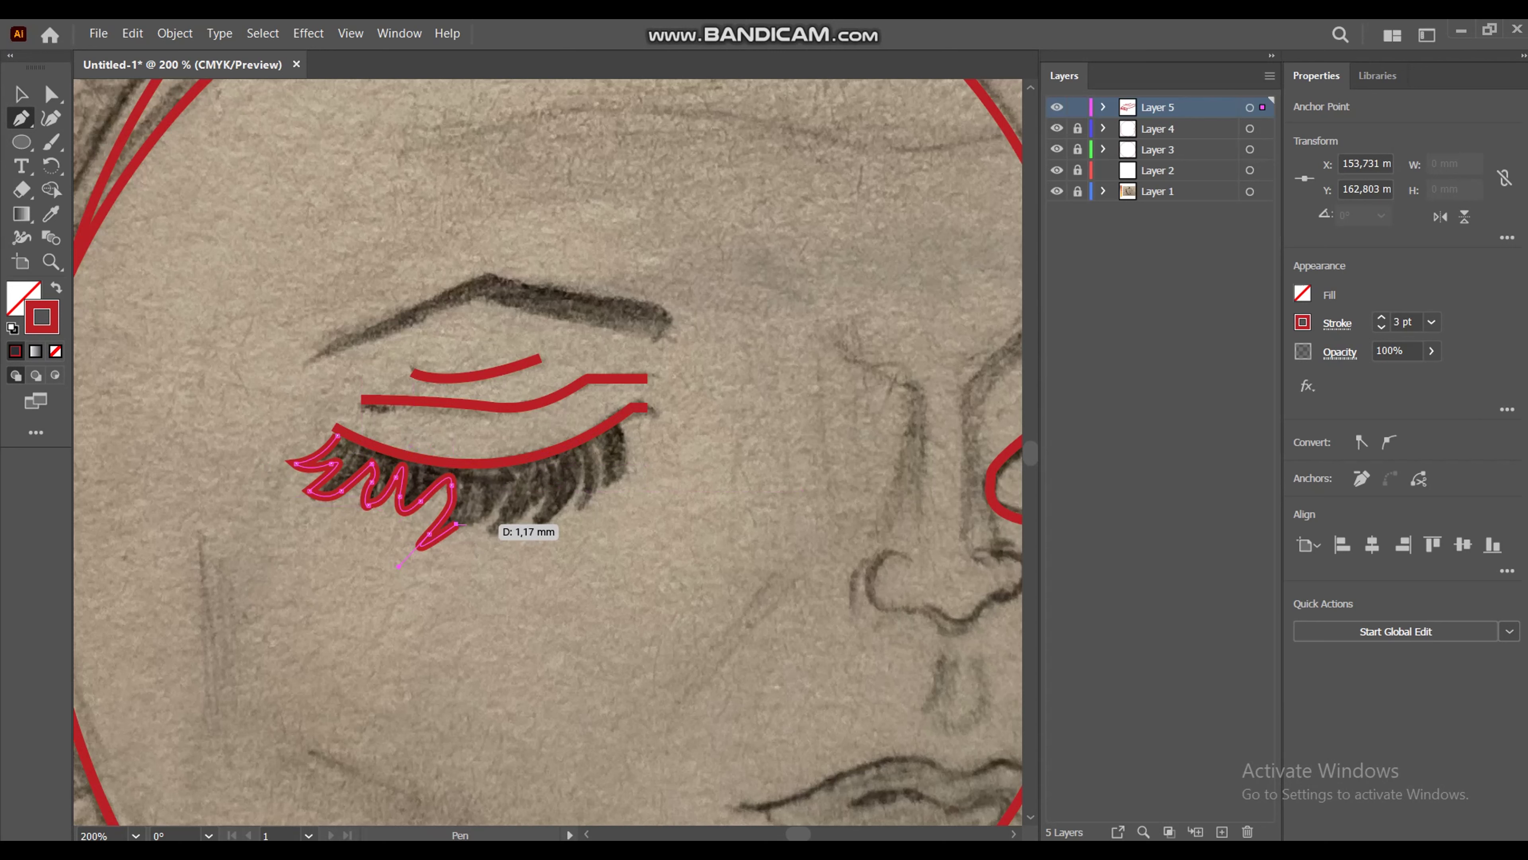
click(512, 481)
drag(491, 524, 552, 487)
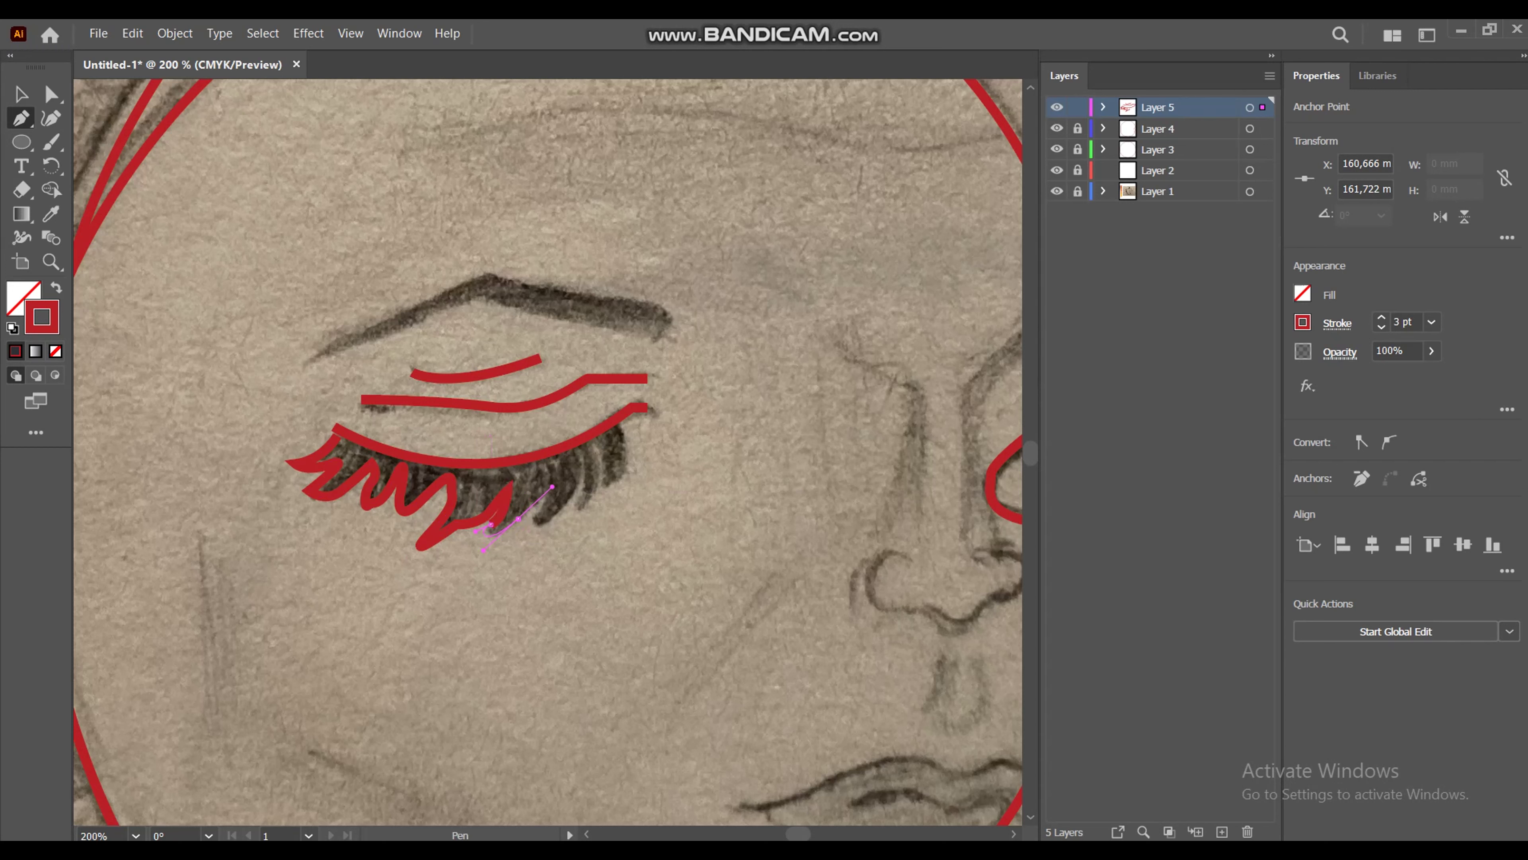
Step: Finish the lash zigzag to the eye corner and join it back along the eyelid
click(546, 490)
click(533, 521)
click(580, 459)
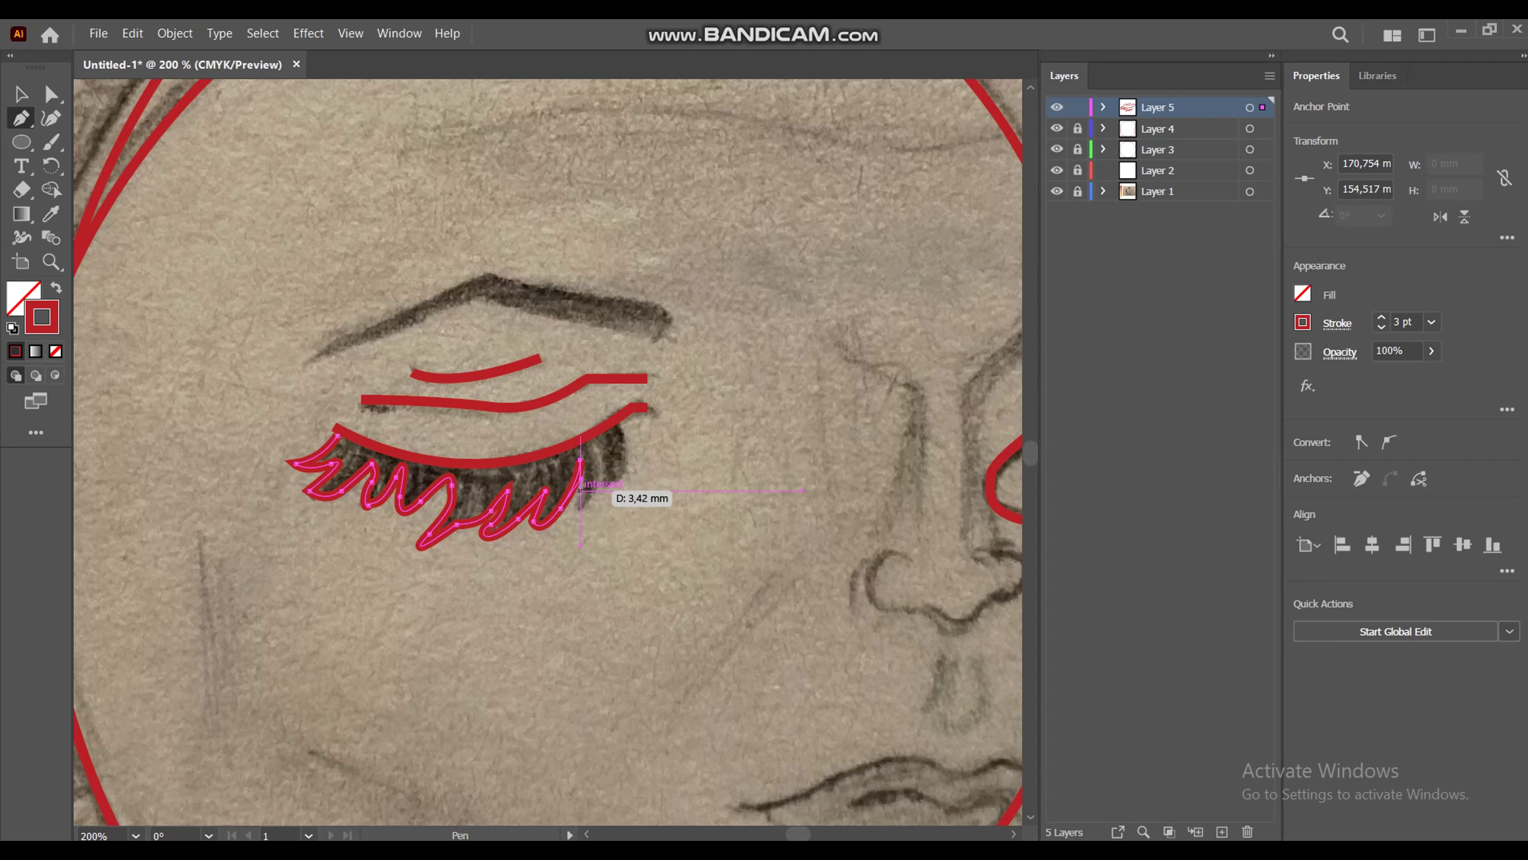
click(584, 505)
click(591, 492)
click(602, 456)
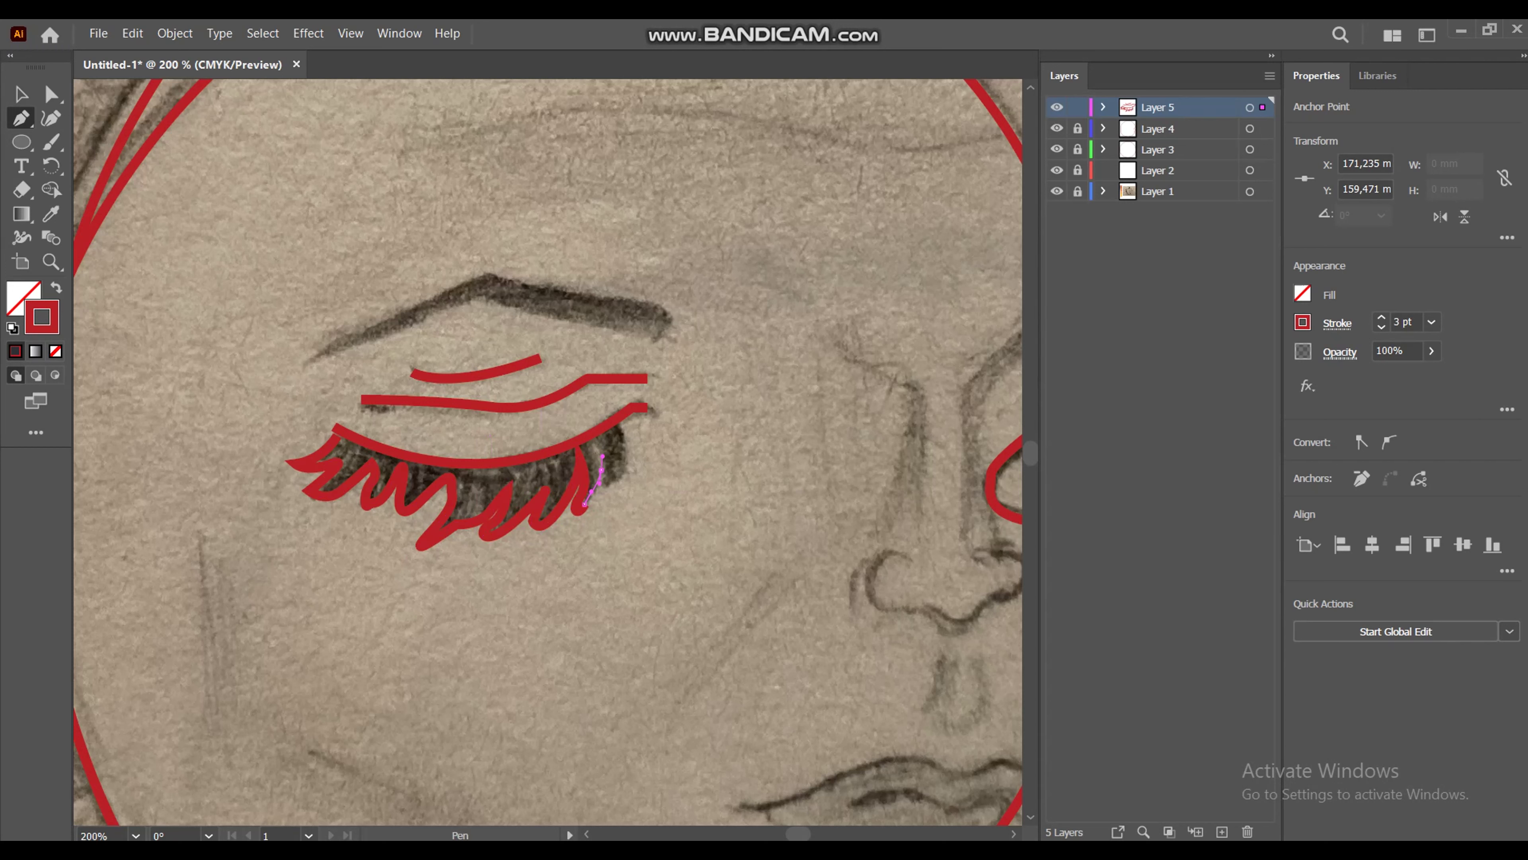
drag(620, 477, 645, 444)
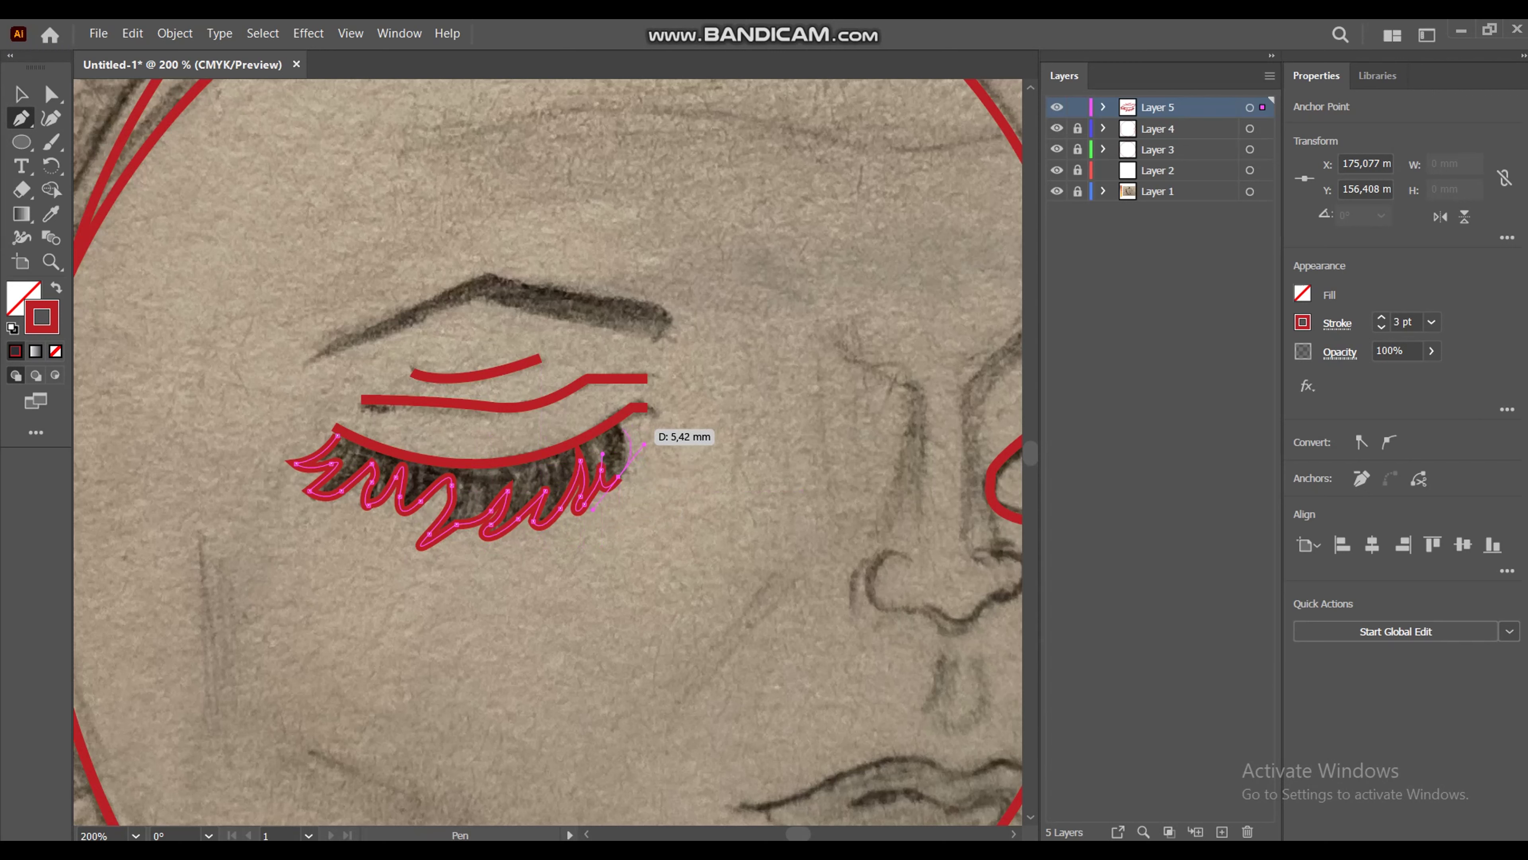
click(619, 424)
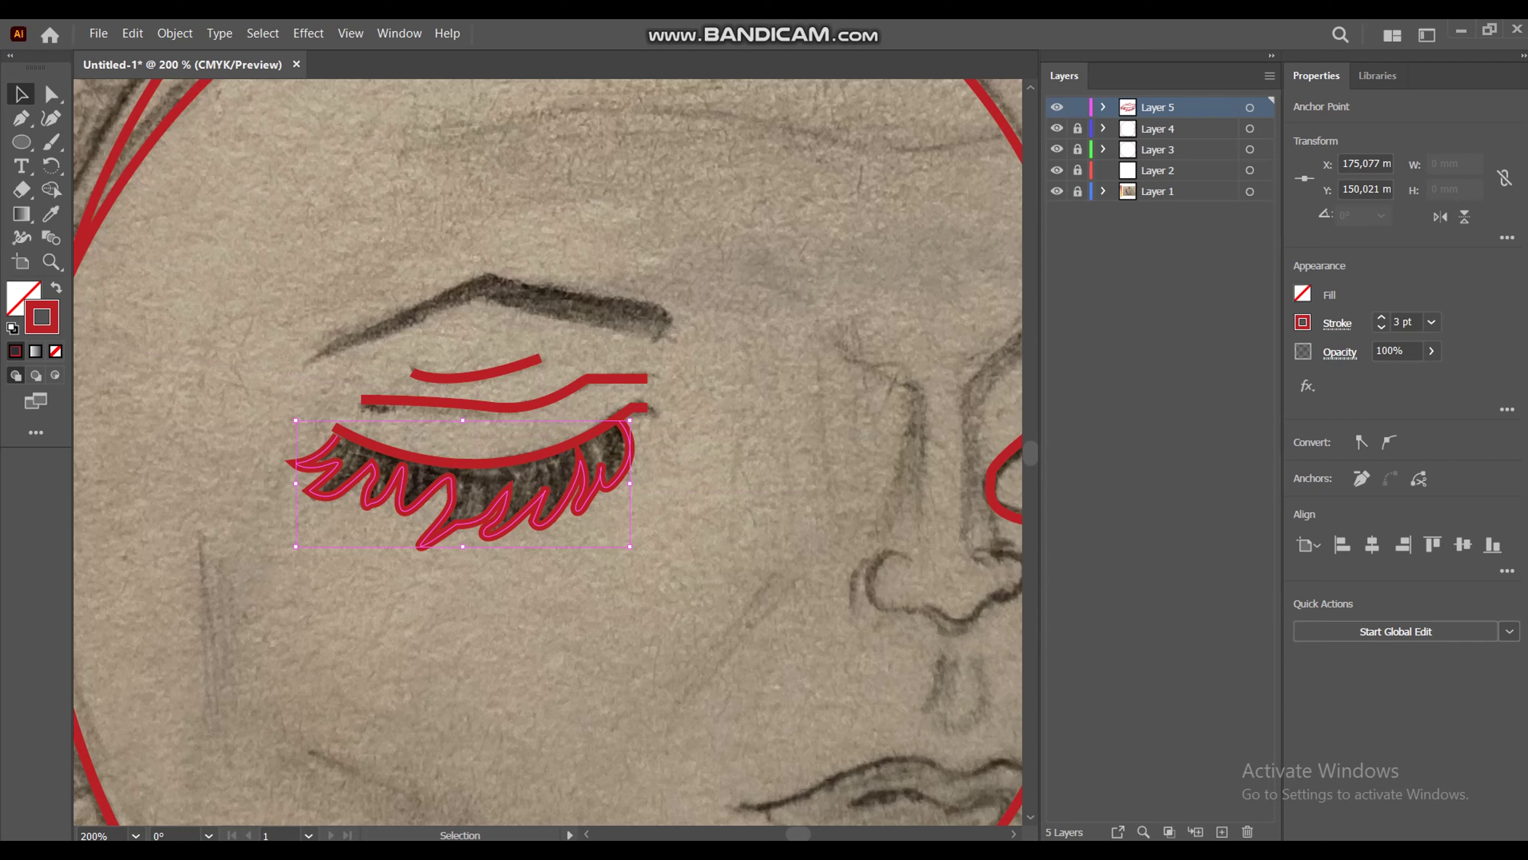
key(p)
drag(620, 420, 645, 444)
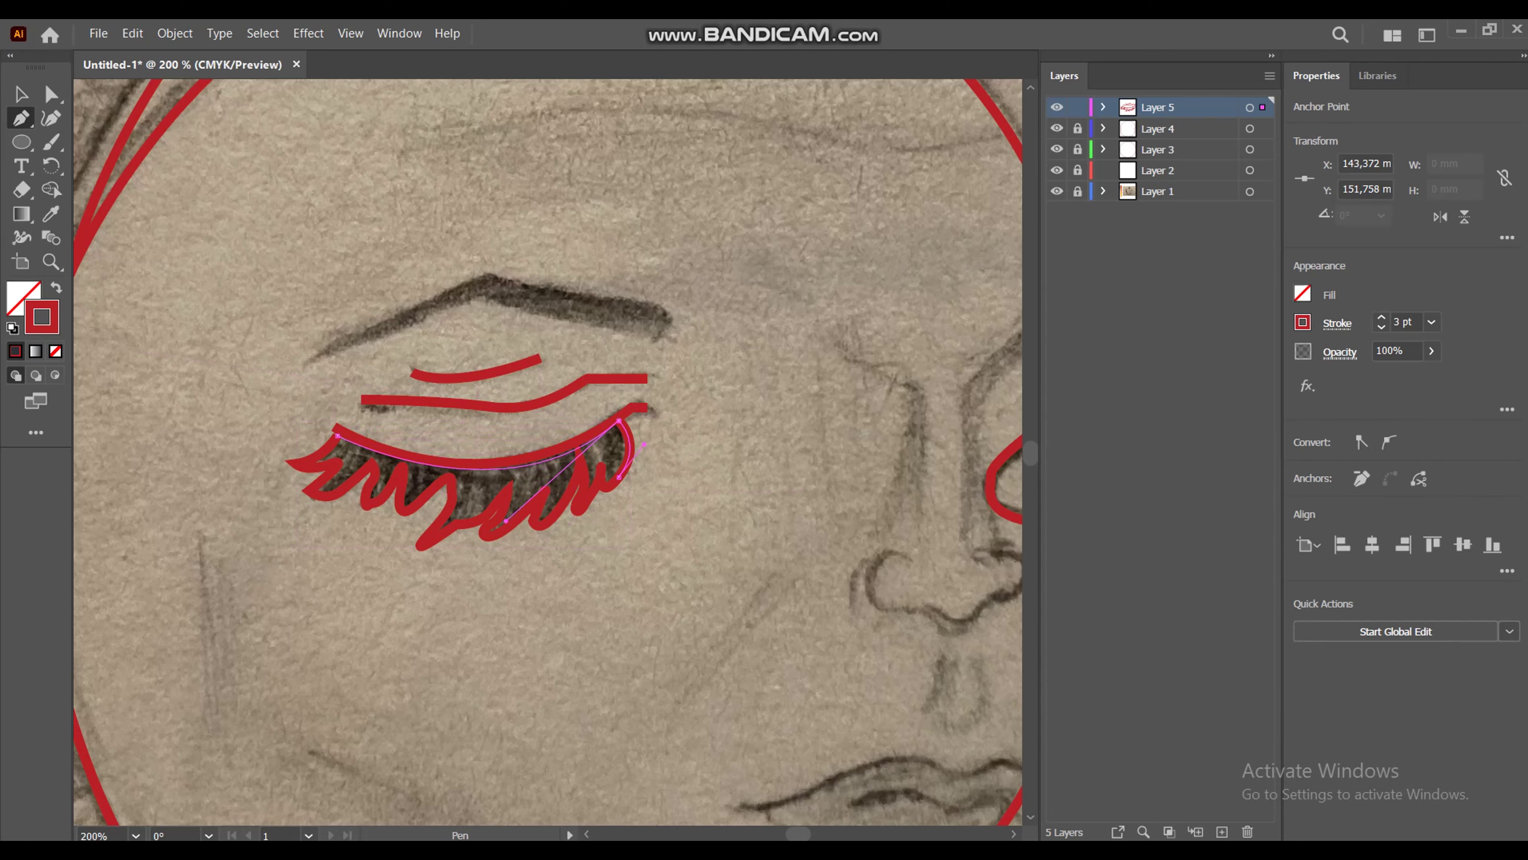
key(ctrl+shift+a)
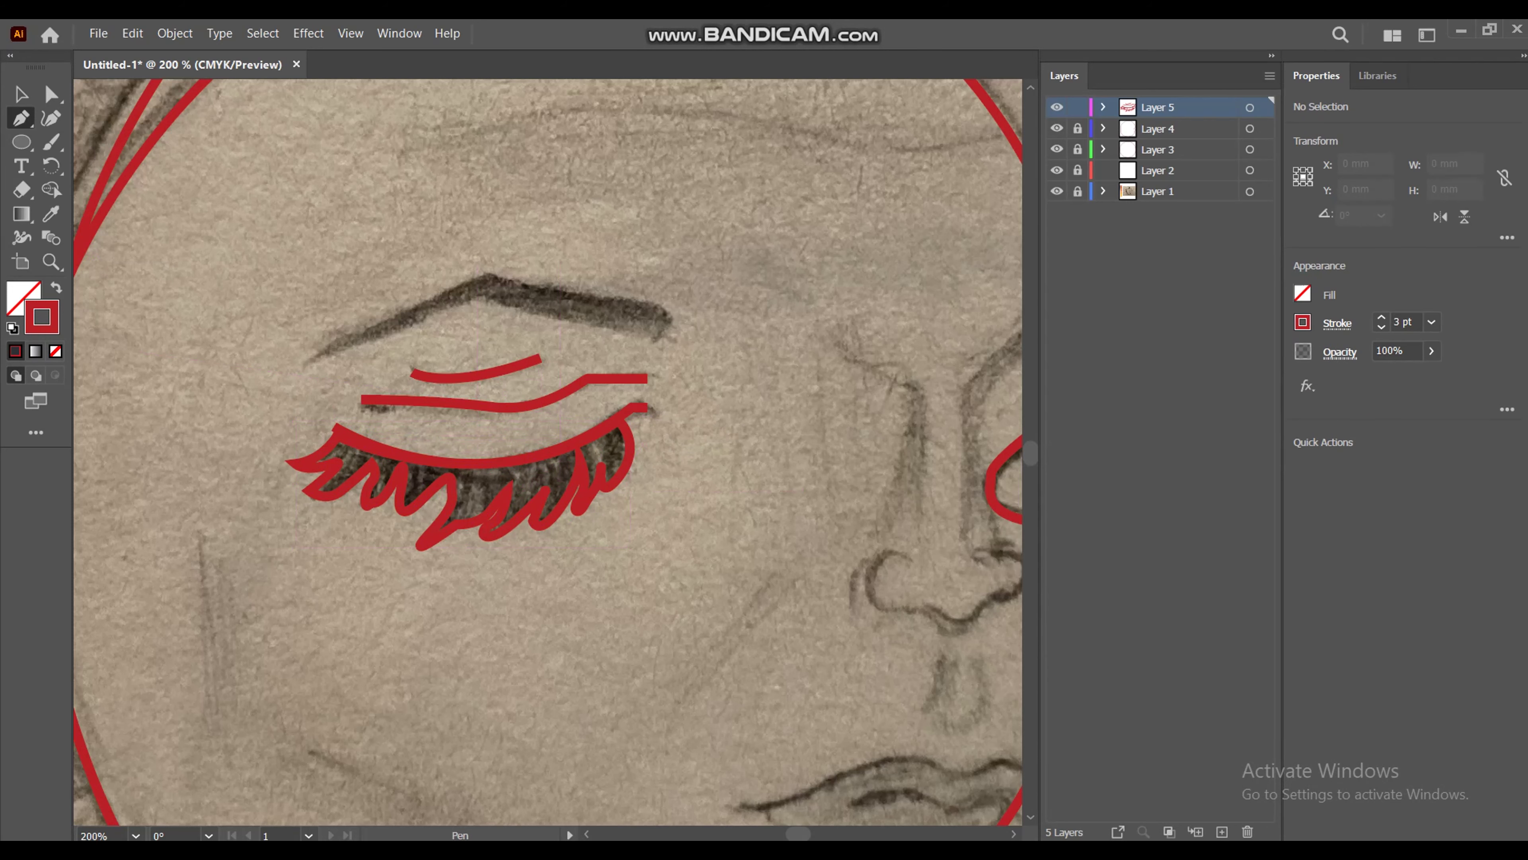
Step: Pen-trace the eyebrow outline with a rounded tip
click(308, 359)
click(483, 273)
click(469, 303)
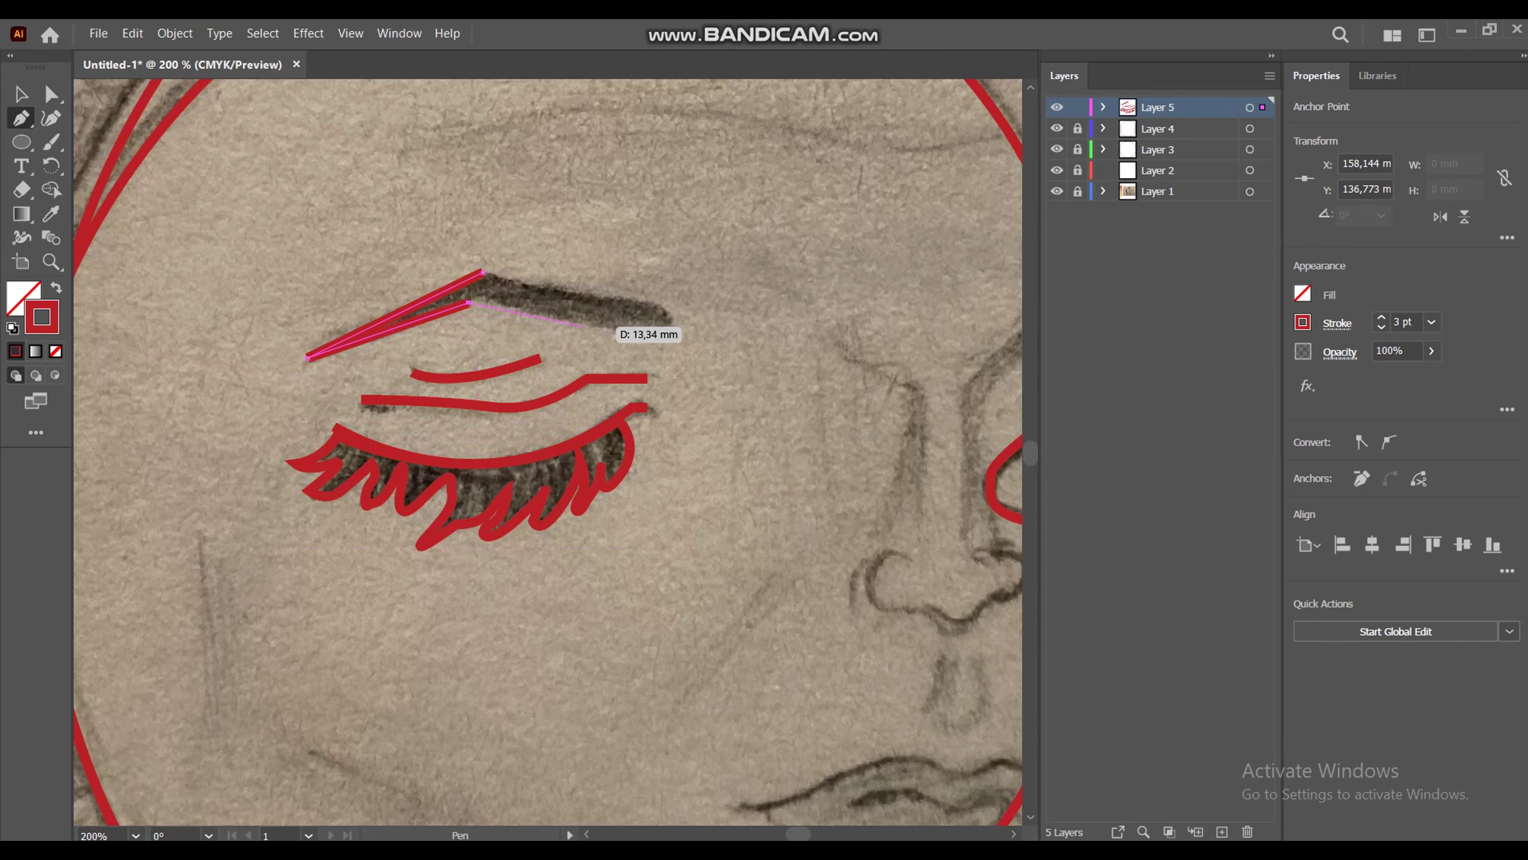
click(594, 327)
drag(655, 307, 622, 273)
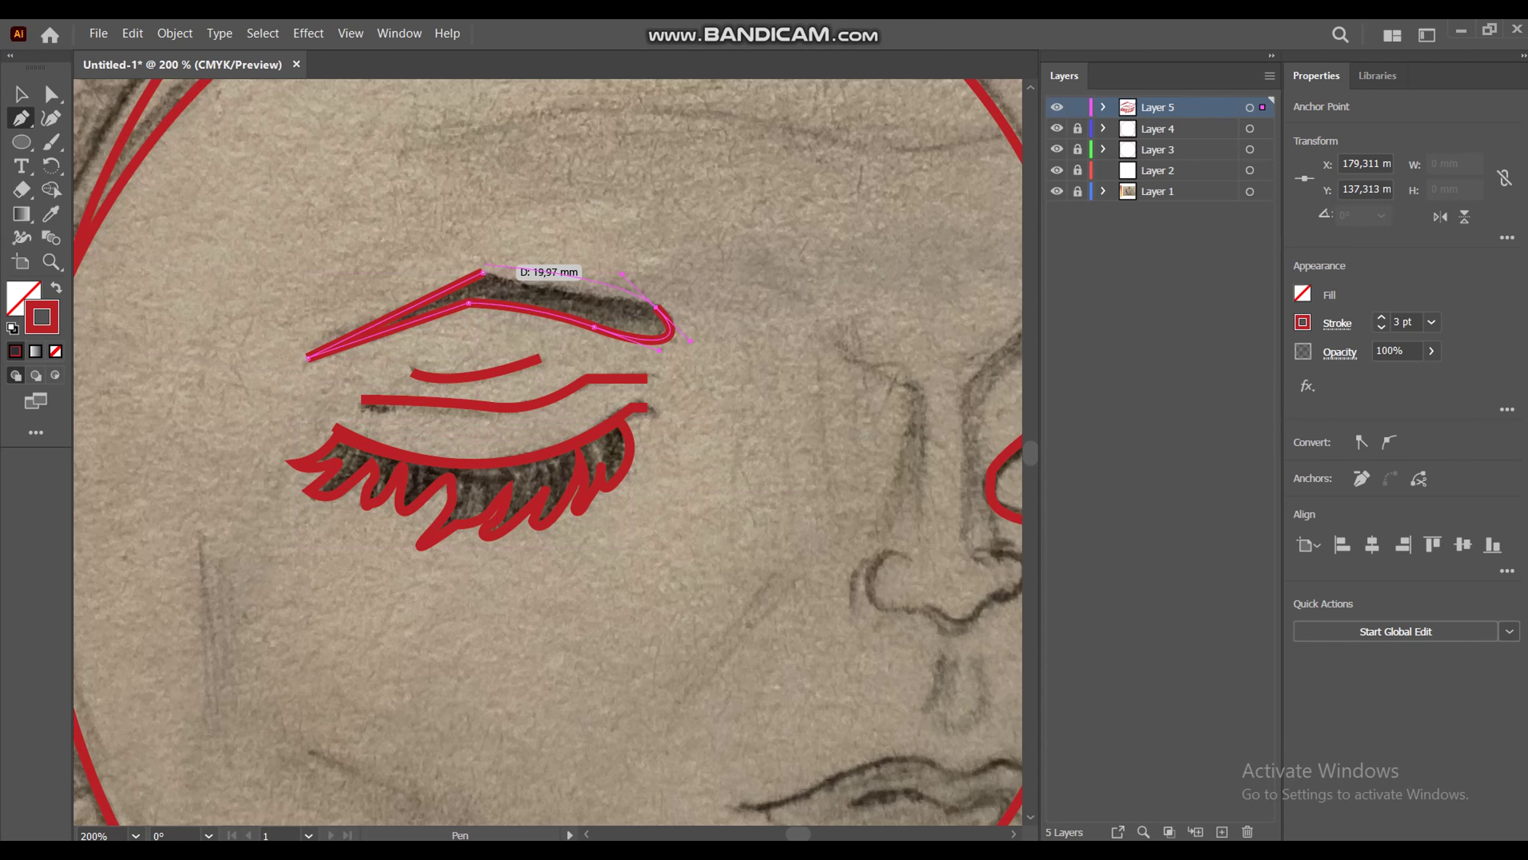
click(484, 264)
Step: Cut and delete the stray straight eyebrow segment, then close the eyebrow shape
key(c)
key(Delete)
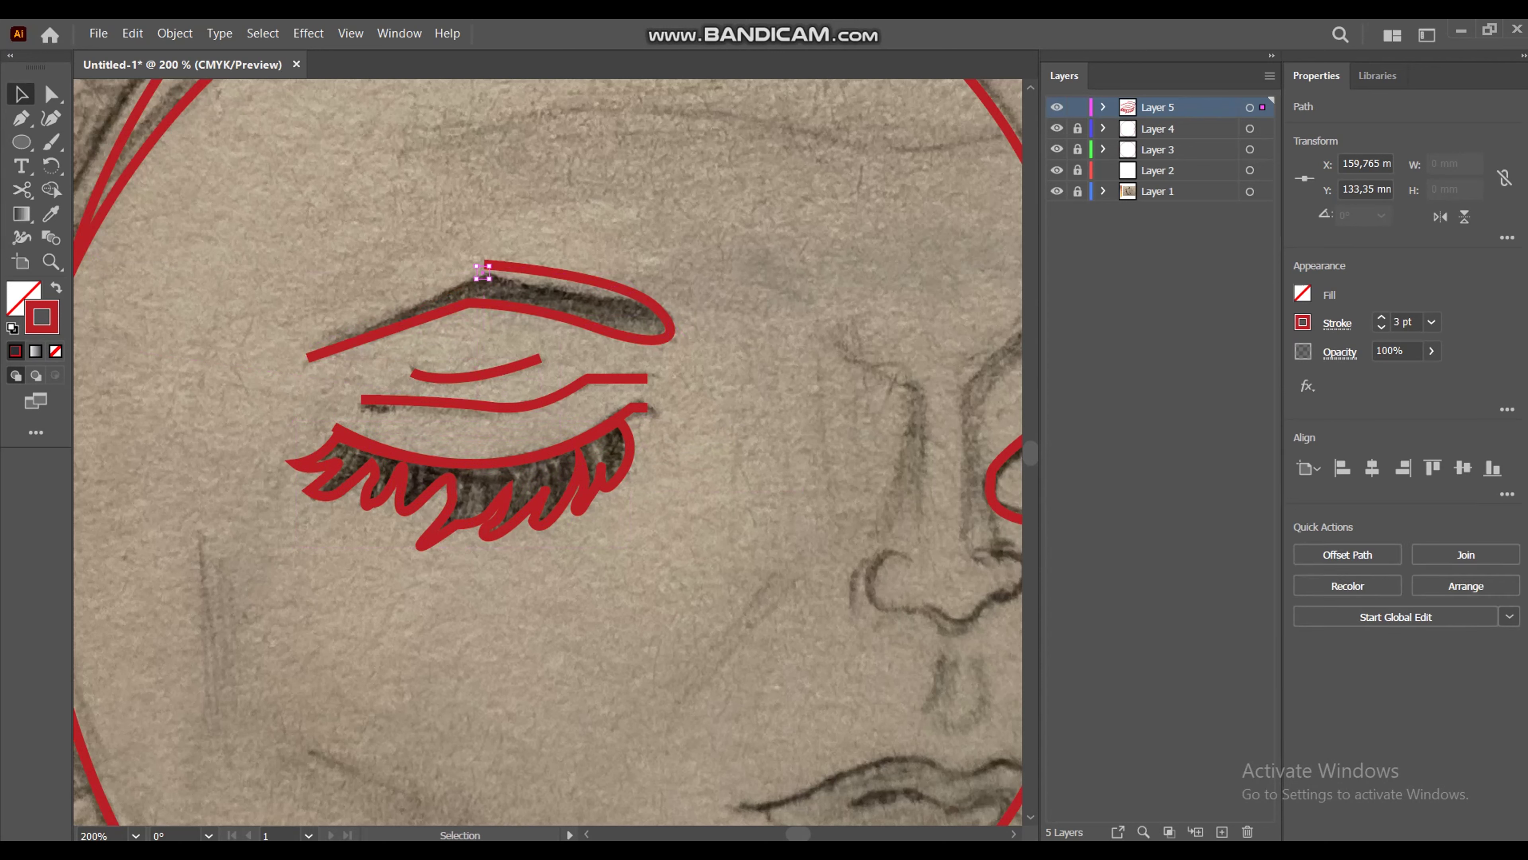
key(ctrl+shift+a)
key(p)
click(485, 263)
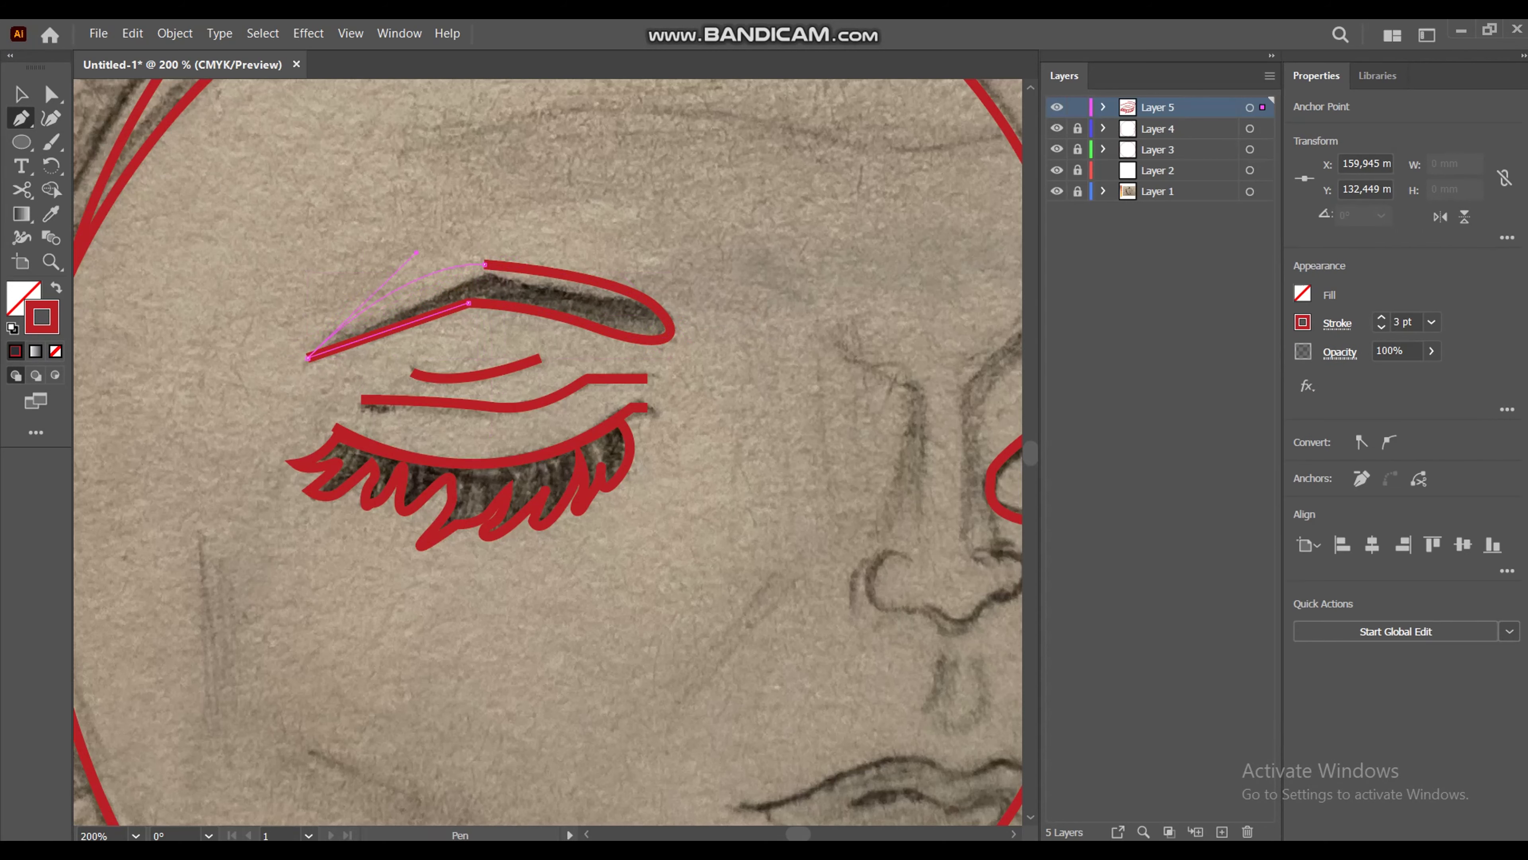
click(308, 357)
key(z)
key(ctrl+shift+a)
Step: Zoom to the nose and draw the left and right nostril curves
alt+click(486, 603)
key(ctrl+minus)
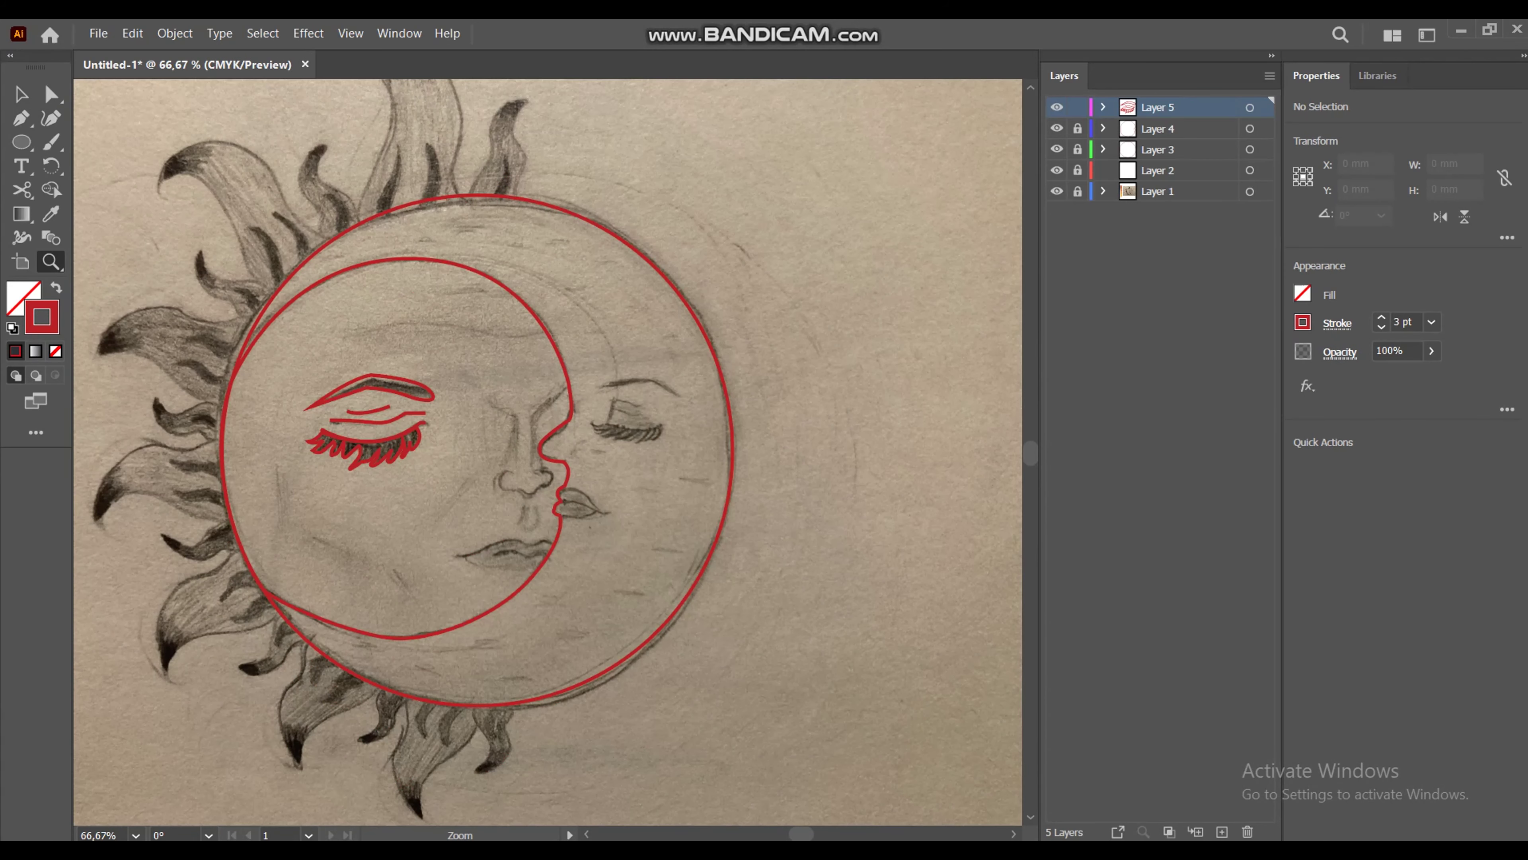
key(ctrl+plus)
key(ctrl+plus)
key(p)
click(564, 532)
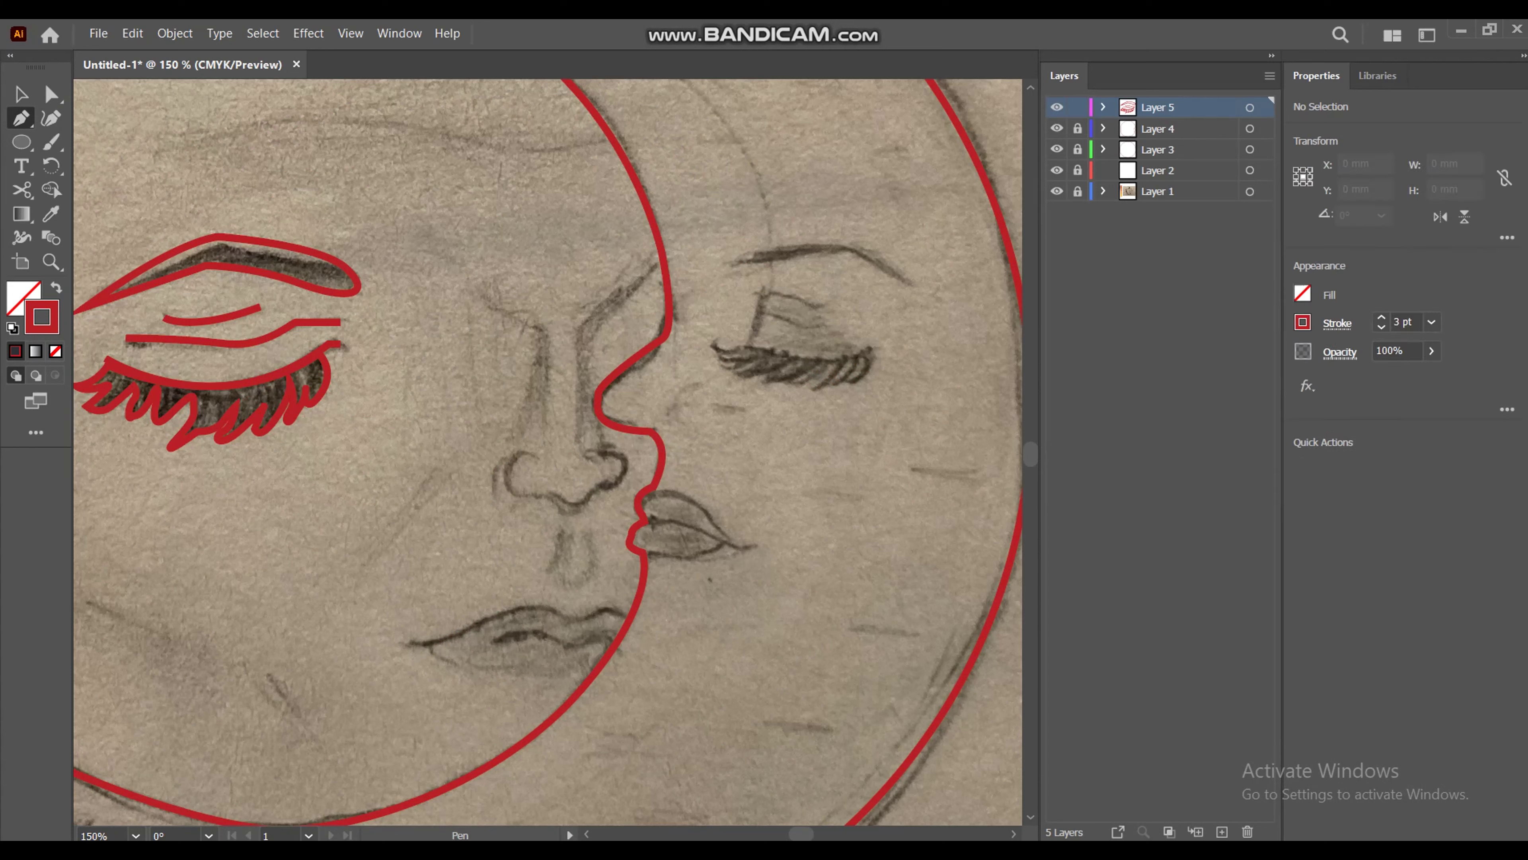
drag(551, 566, 620, 580)
key(Escape)
click(596, 528)
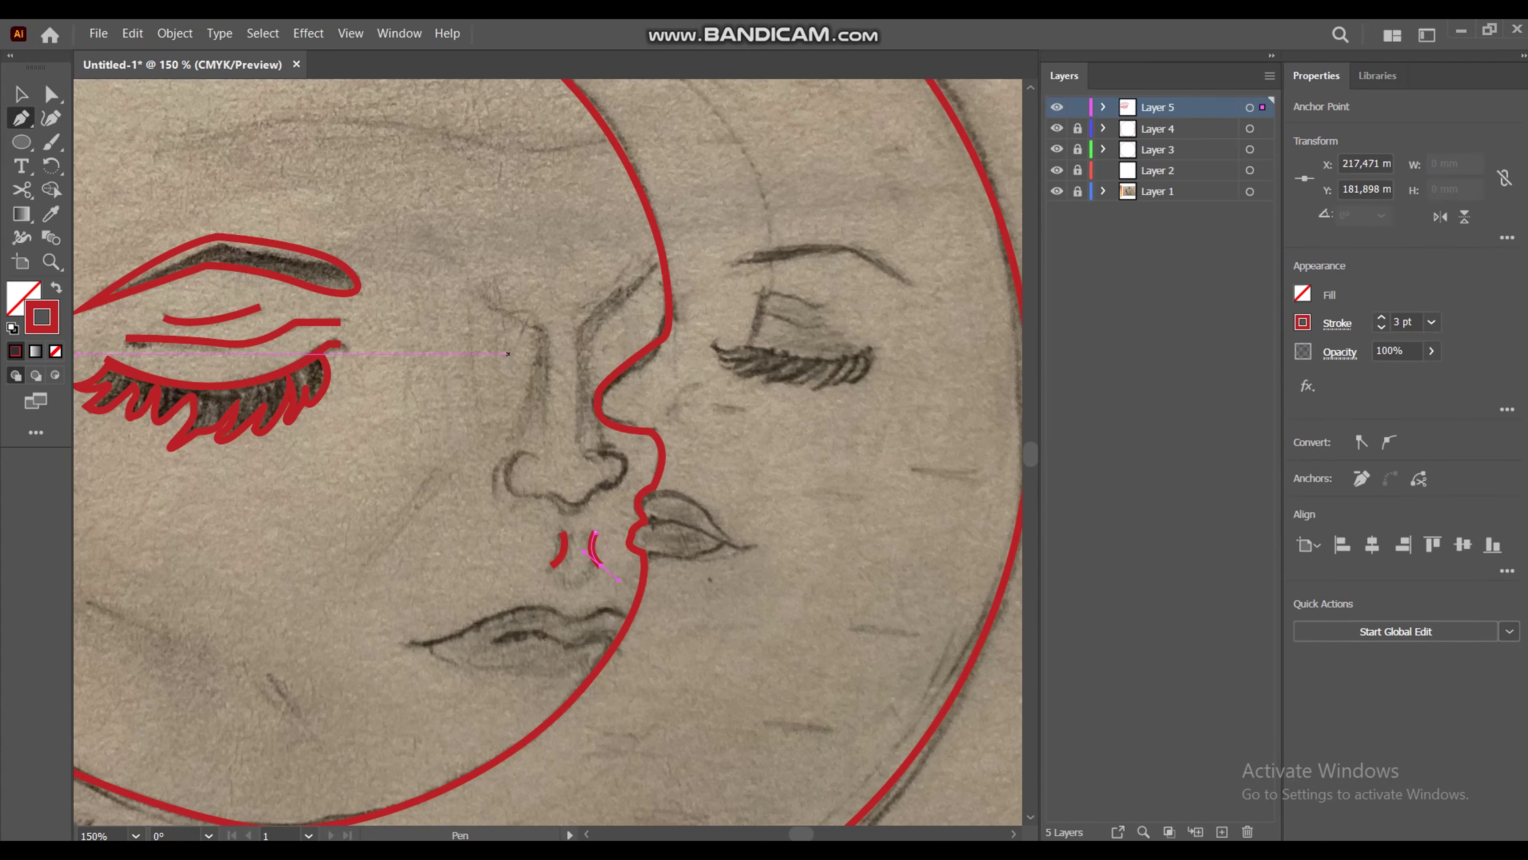
click(548, 446)
key(Escape)
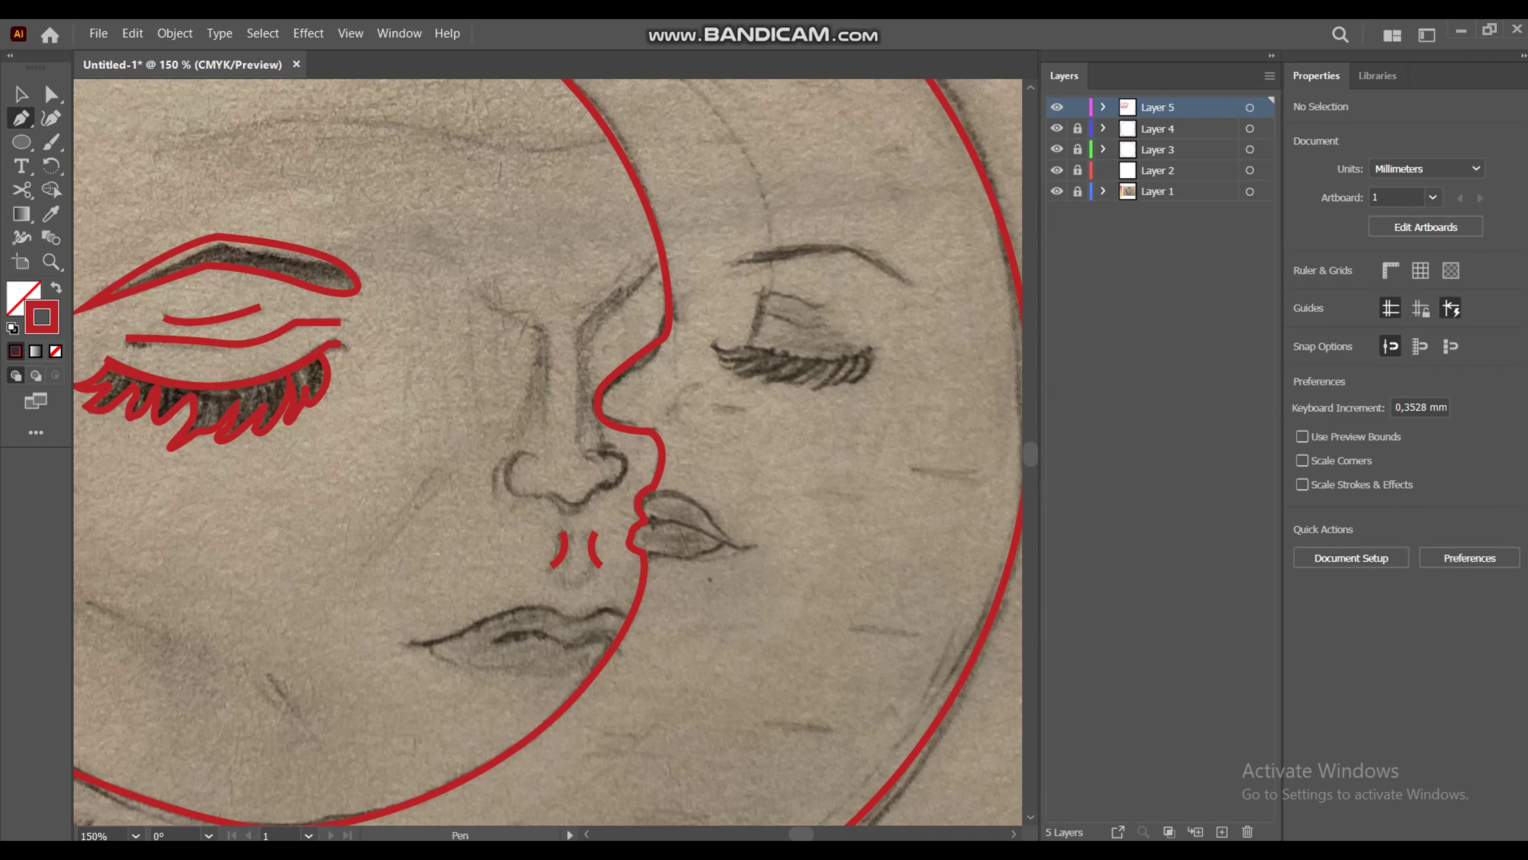
Step: Draw the two vertical nose bridge lines
click(547, 328)
click(584, 440)
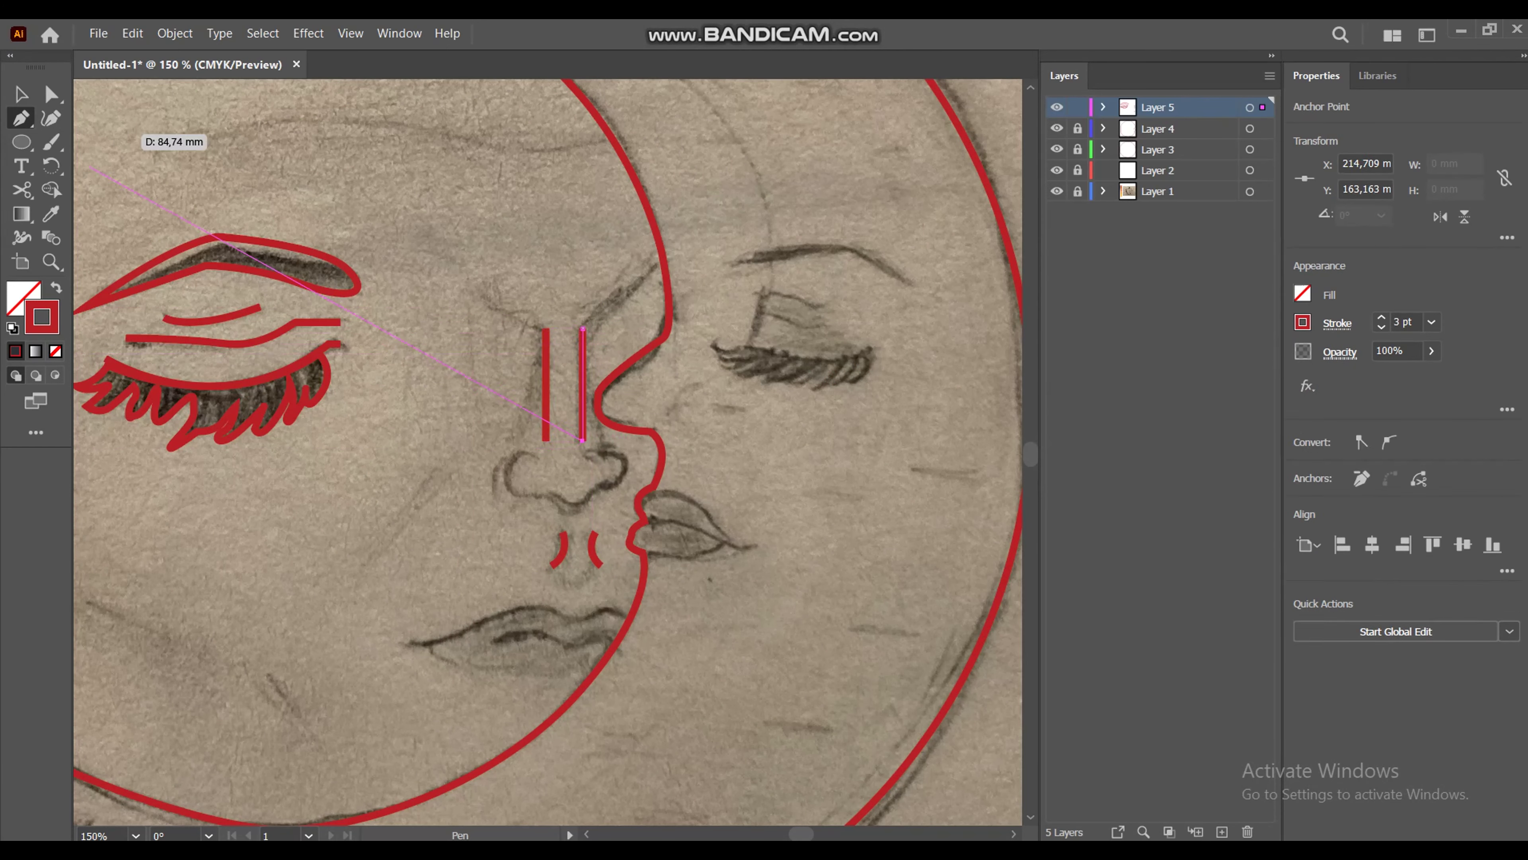
click(20, 94)
key(z)
click(559, 241)
key(v)
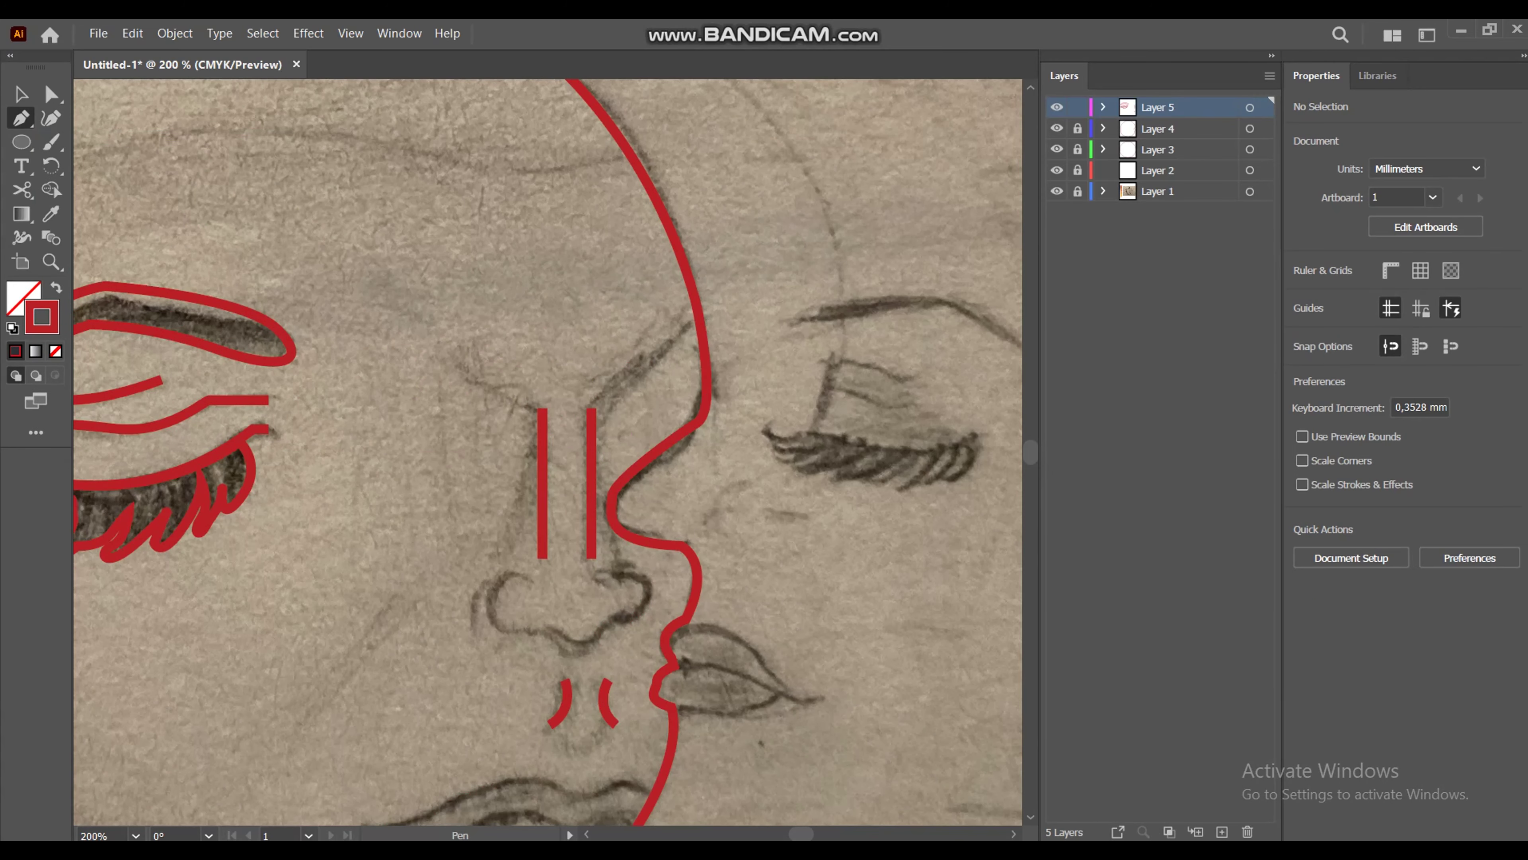
Step: Outline the nose bottom and tip toward the lips, then zoom in on the lips
click(513, 571)
drag(512, 628, 635, 633)
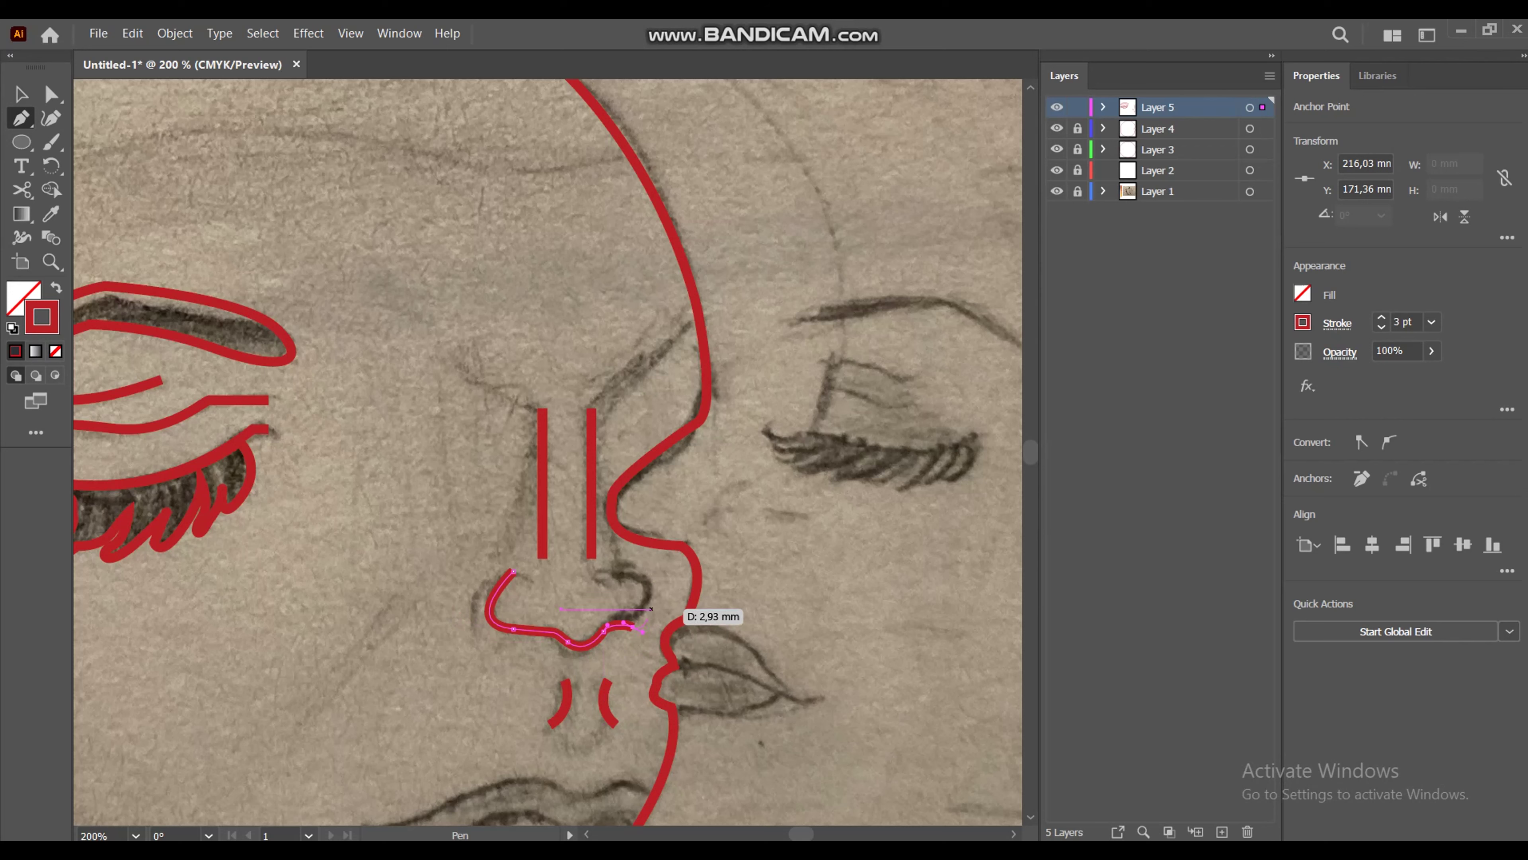
drag(633, 571, 593, 557)
drag(642, 631, 711, 702)
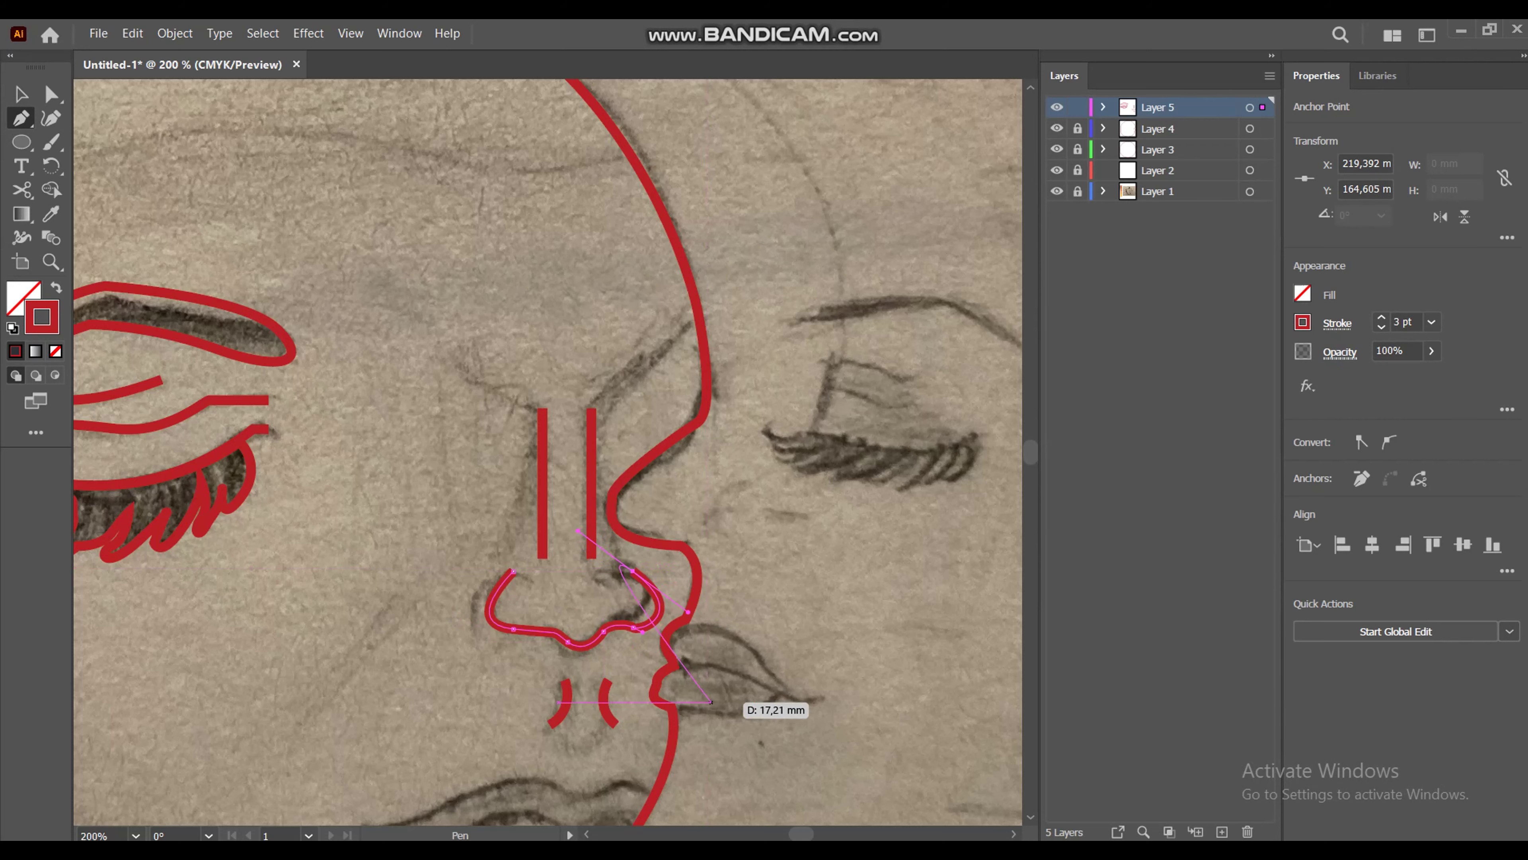
key(z)
drag(588, 702, 661, 702)
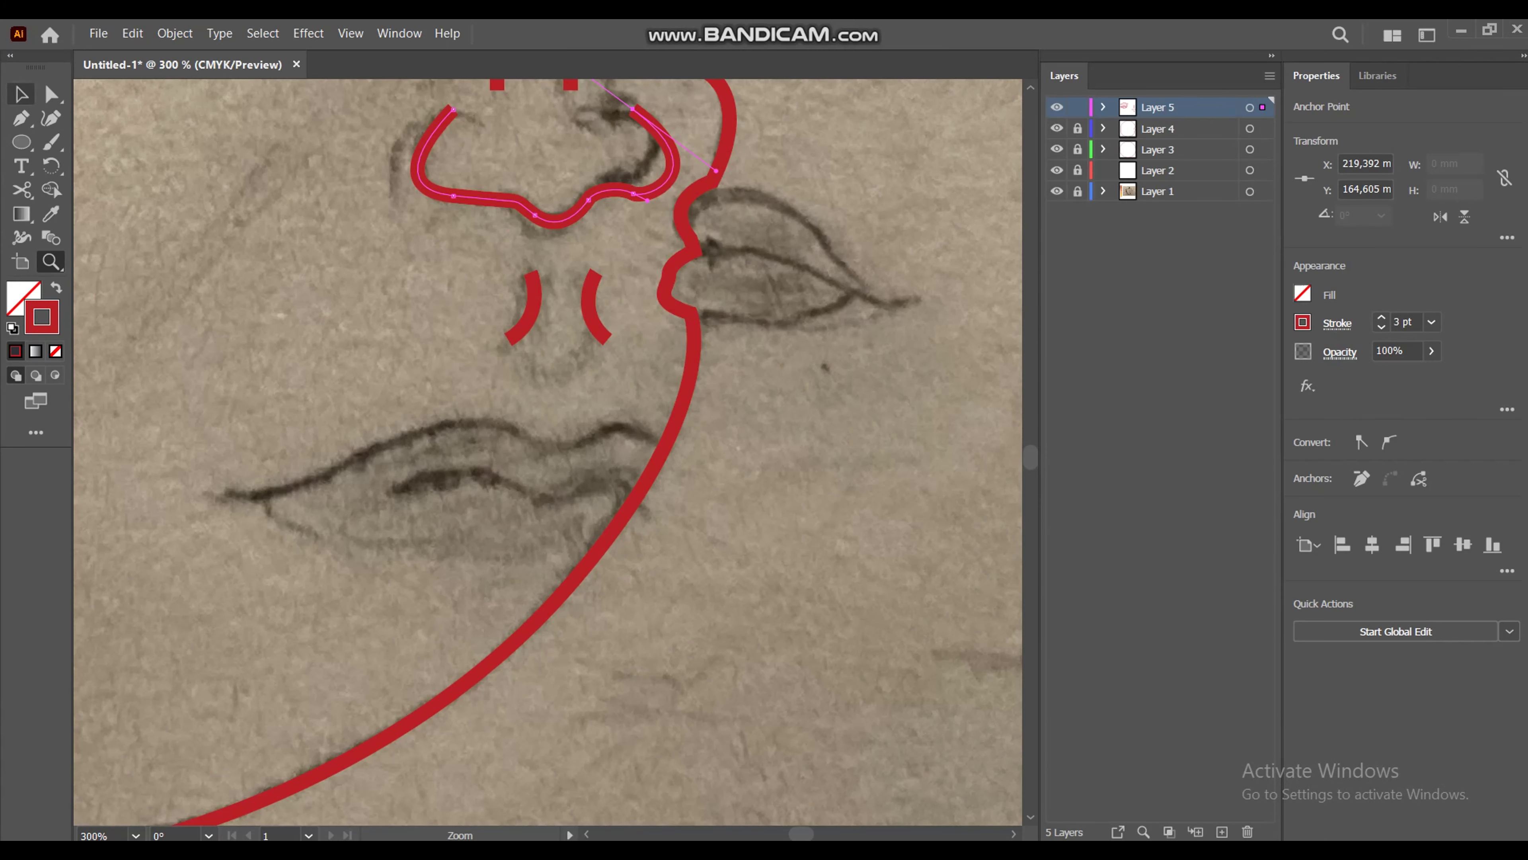
Step: Pen-trace the upper and lower lips as one closed red outline
key(p)
click(231, 493)
drag(379, 447, 500, 383)
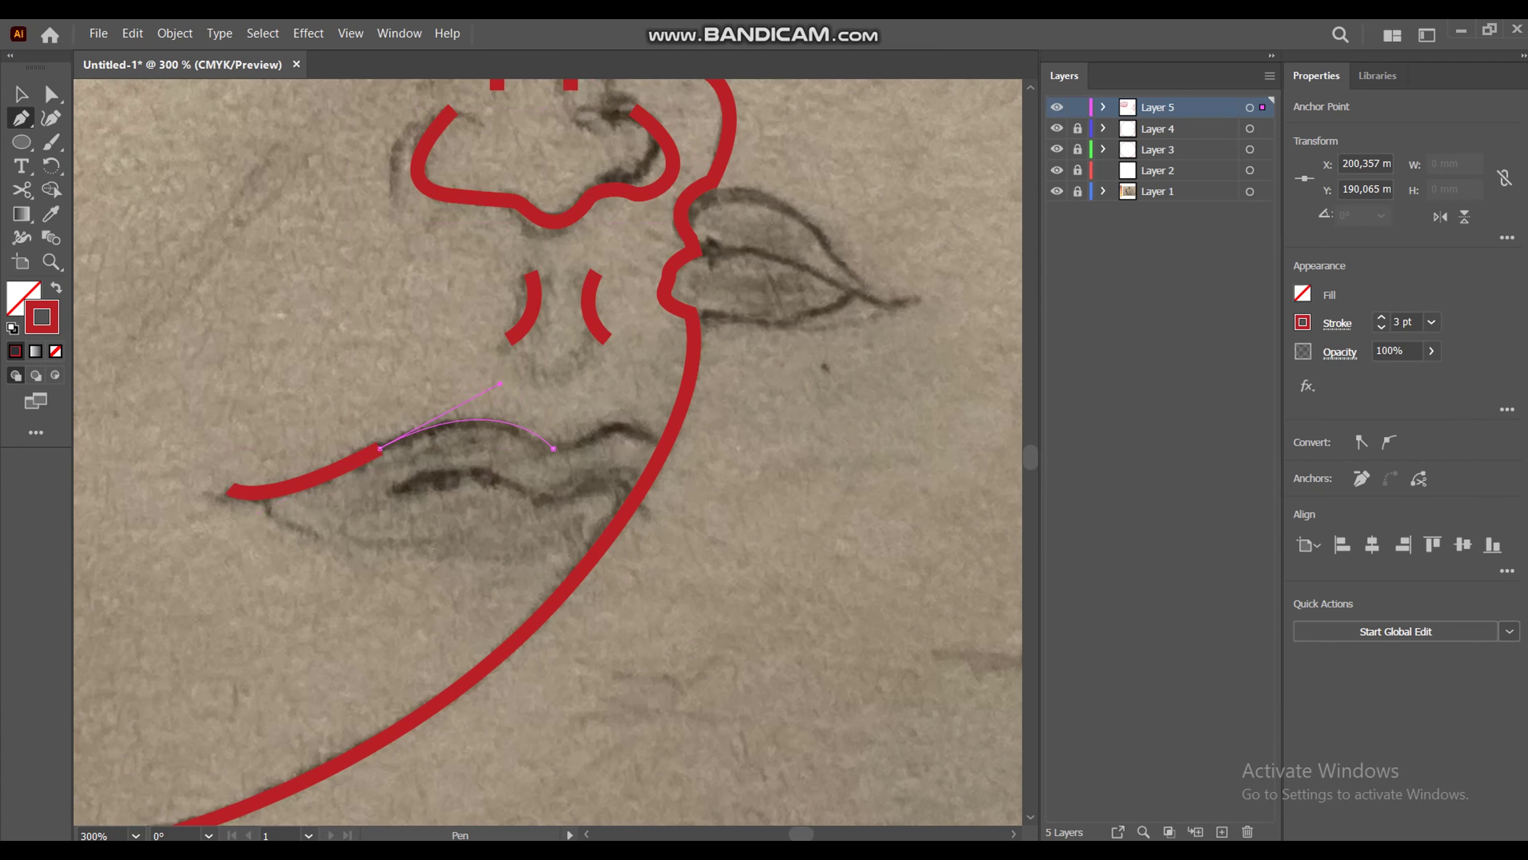
click(553, 448)
mouse_move(607, 423)
mouse_down()
mouse_move(634, 421)
mouse_move(602, 544)
mouse_move(557, 552)
mouse_up()
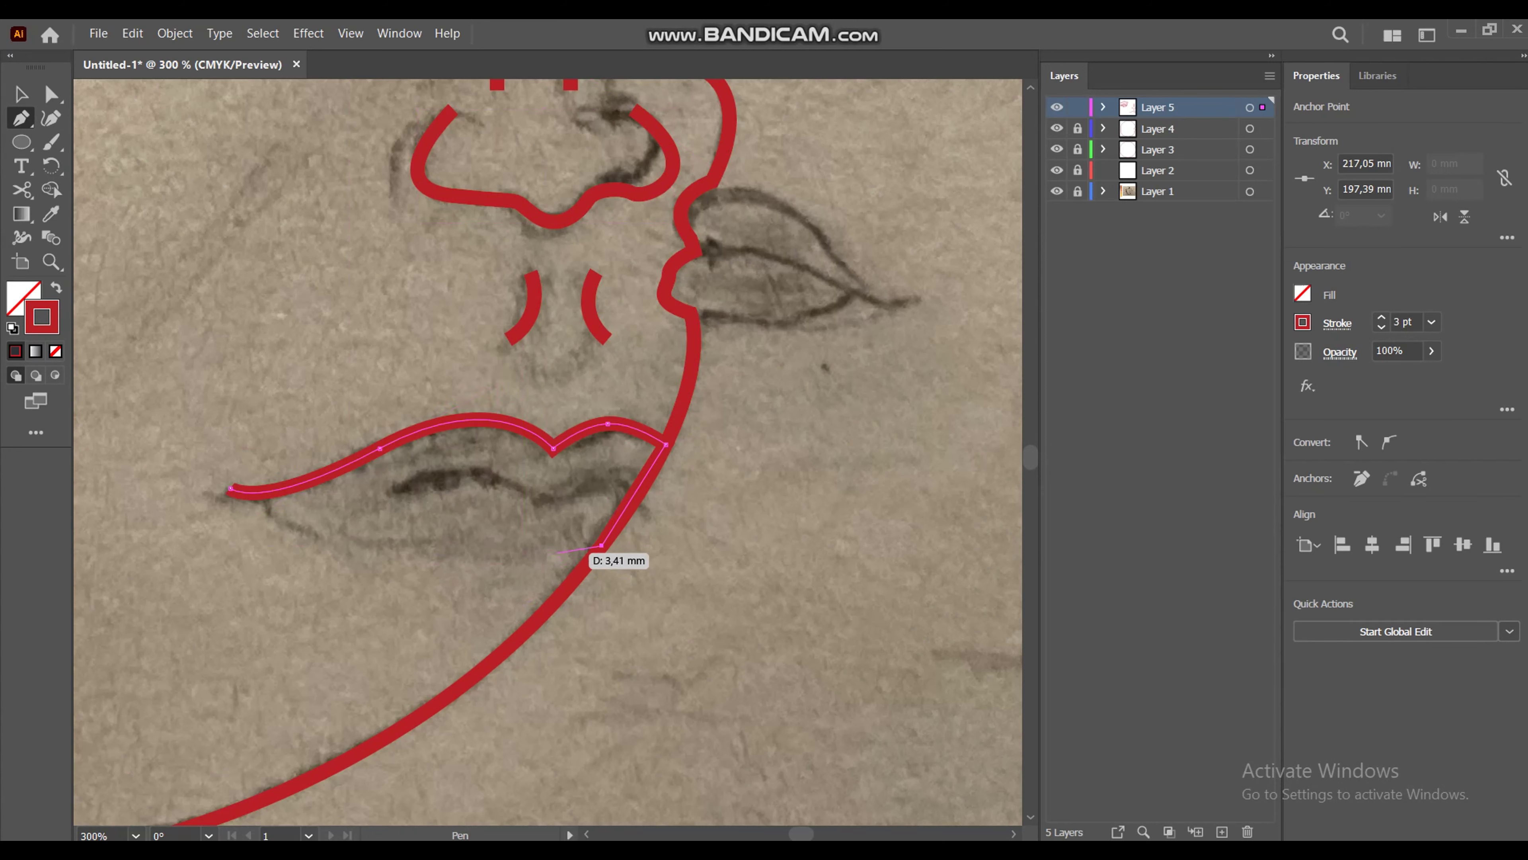
drag(545, 570, 515, 566)
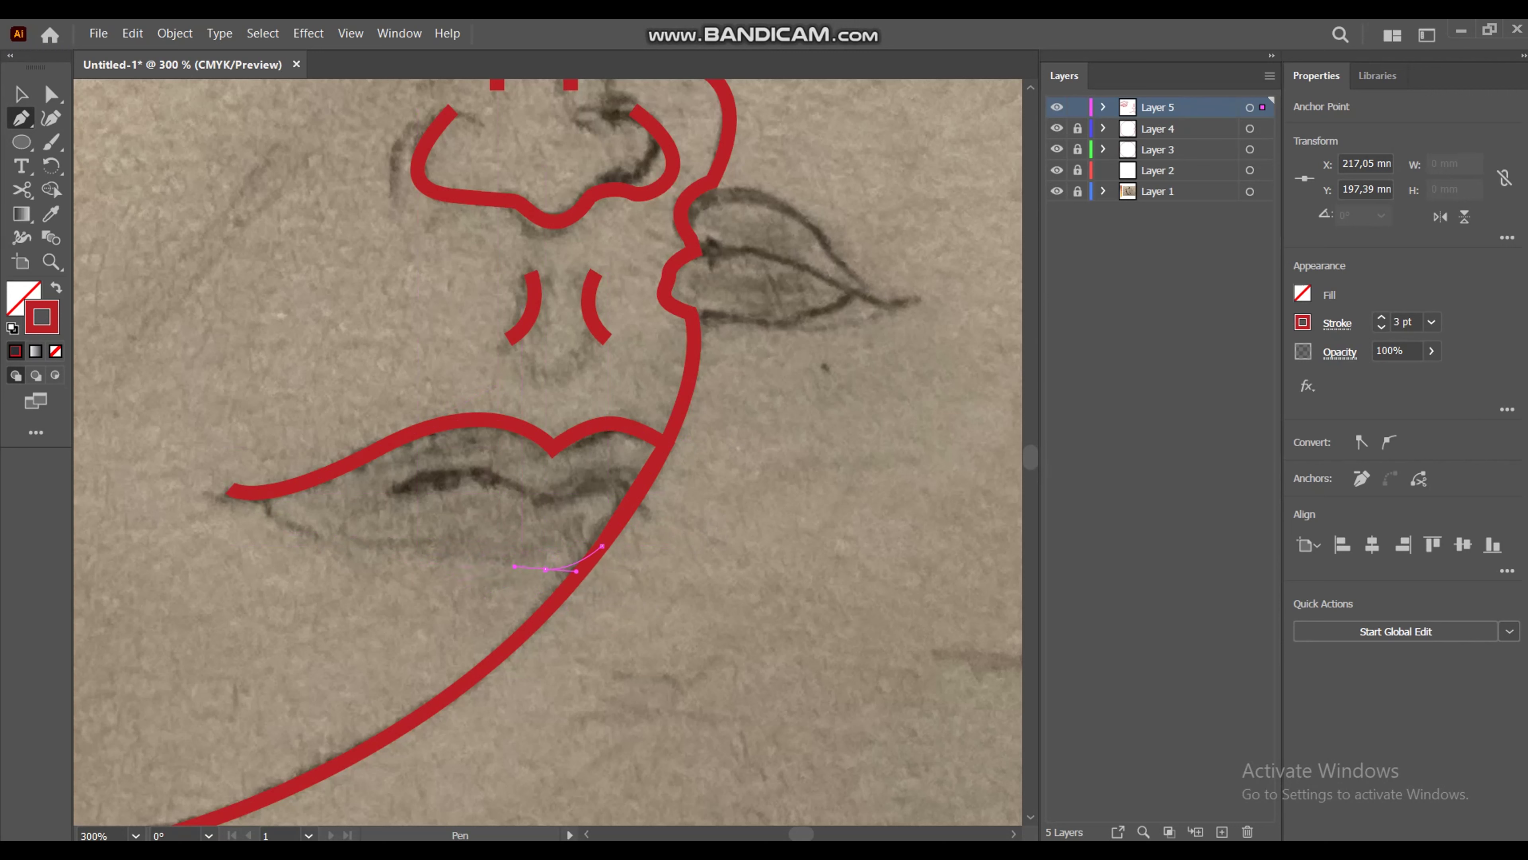
click(598, 573)
click(320, 535)
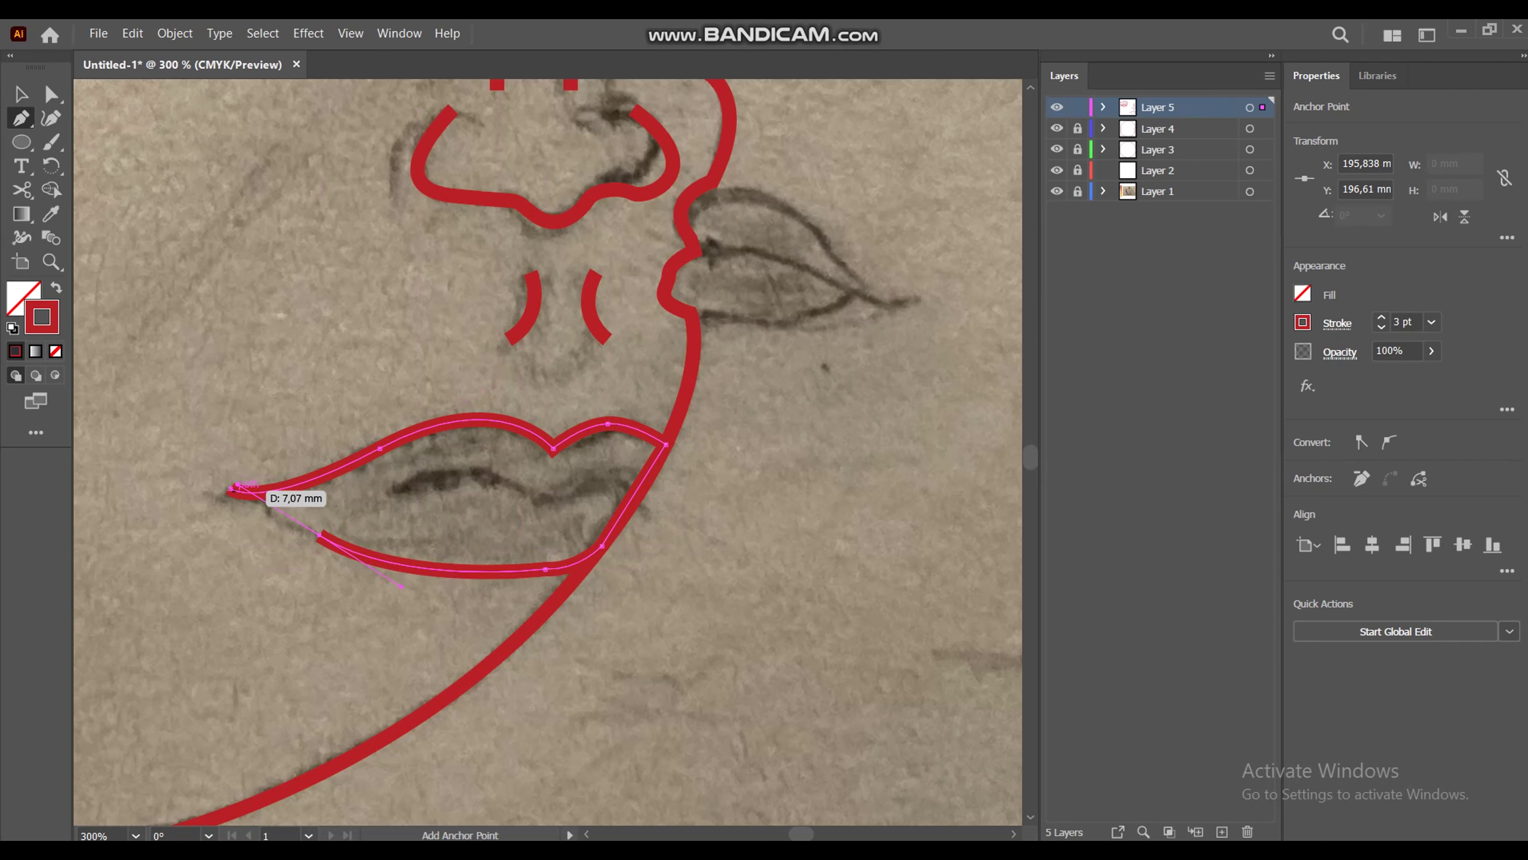
drag(230, 489, 258, 512)
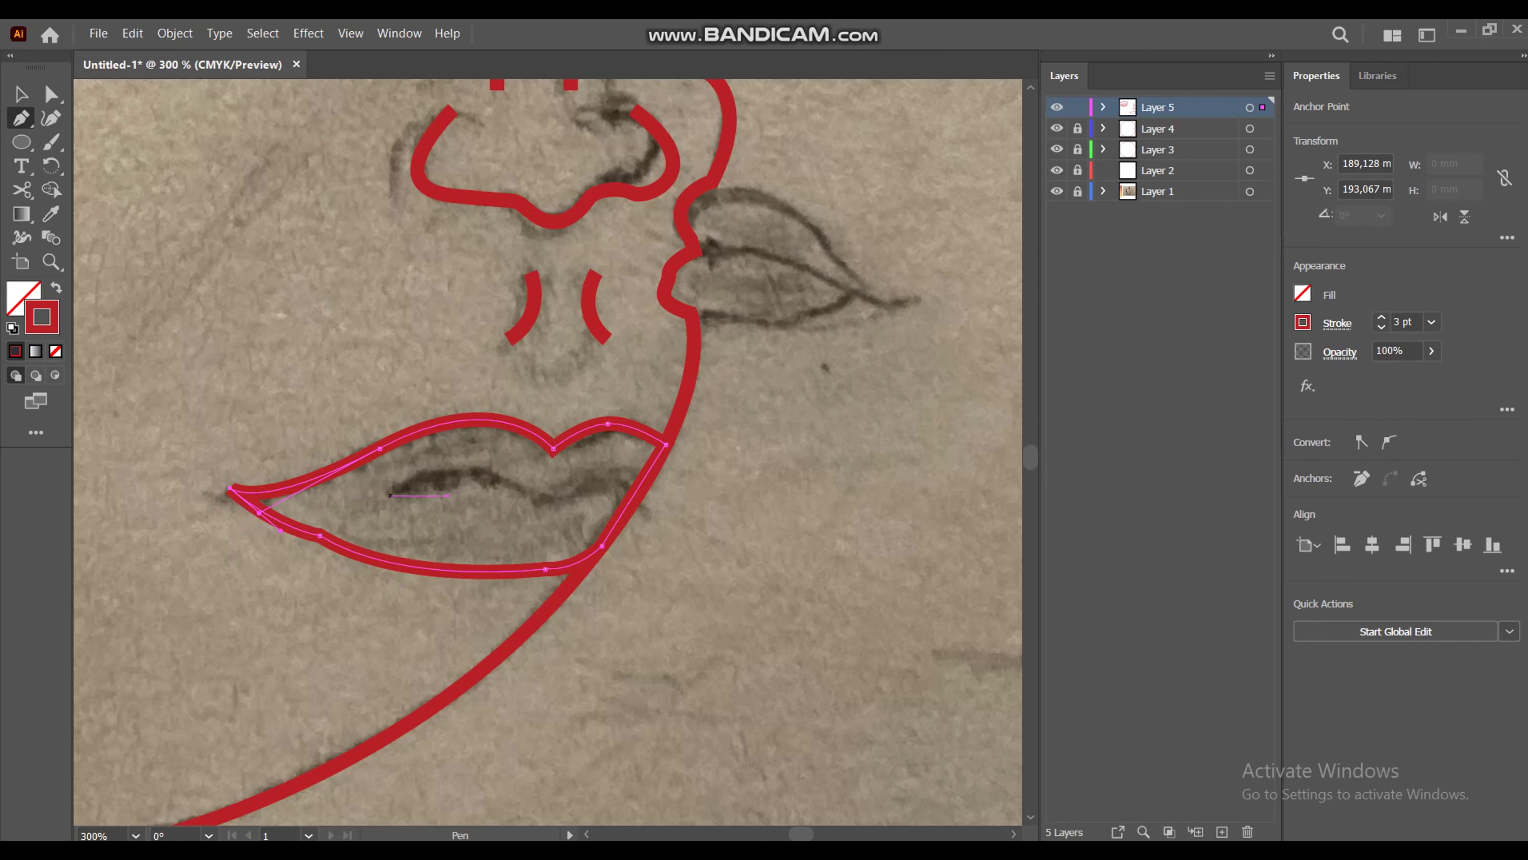
Step: Draw the wavy line between the lips and zoom back out
click(392, 484)
drag(521, 491, 638, 498)
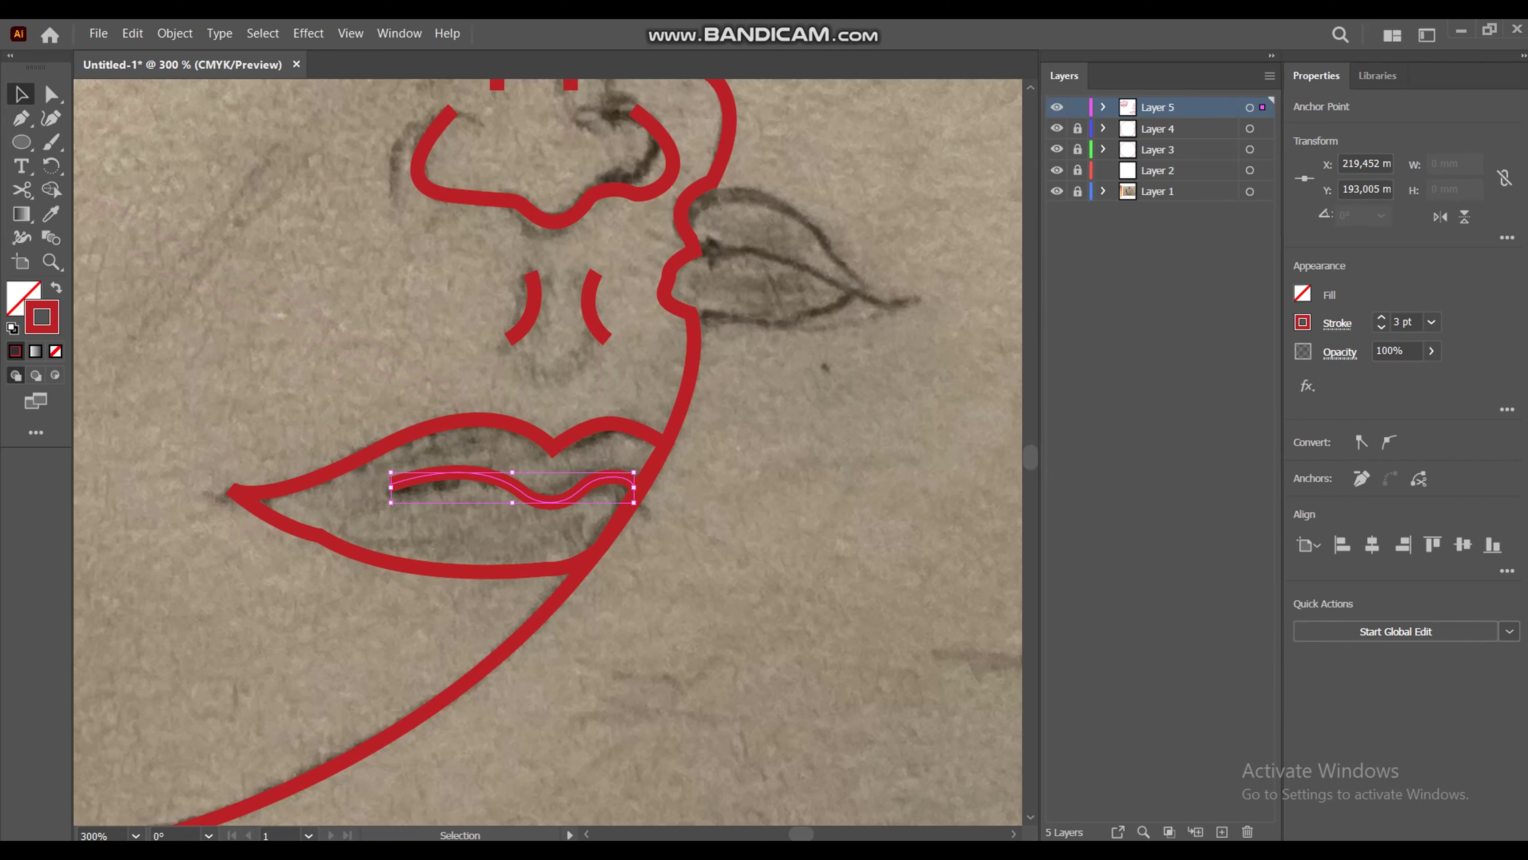
key(ctrl+shift+a)
key(z)
key(ctrl+0)
key(ctrl+1)
Step: Trace the right eye's pointed eyebrow as a closed red path
click(703, 395)
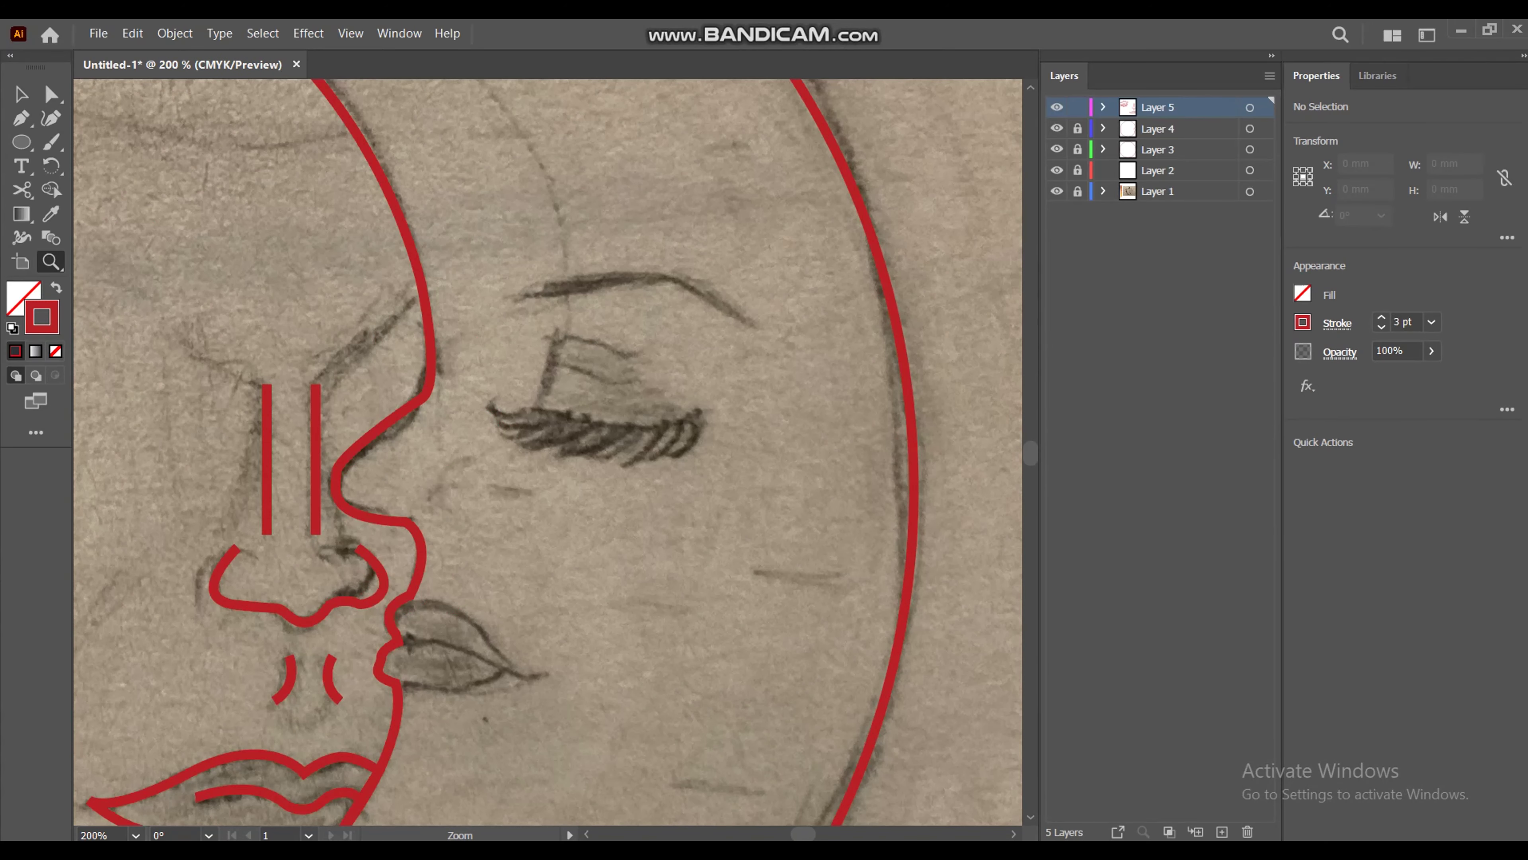
key(p)
click(522, 301)
click(655, 284)
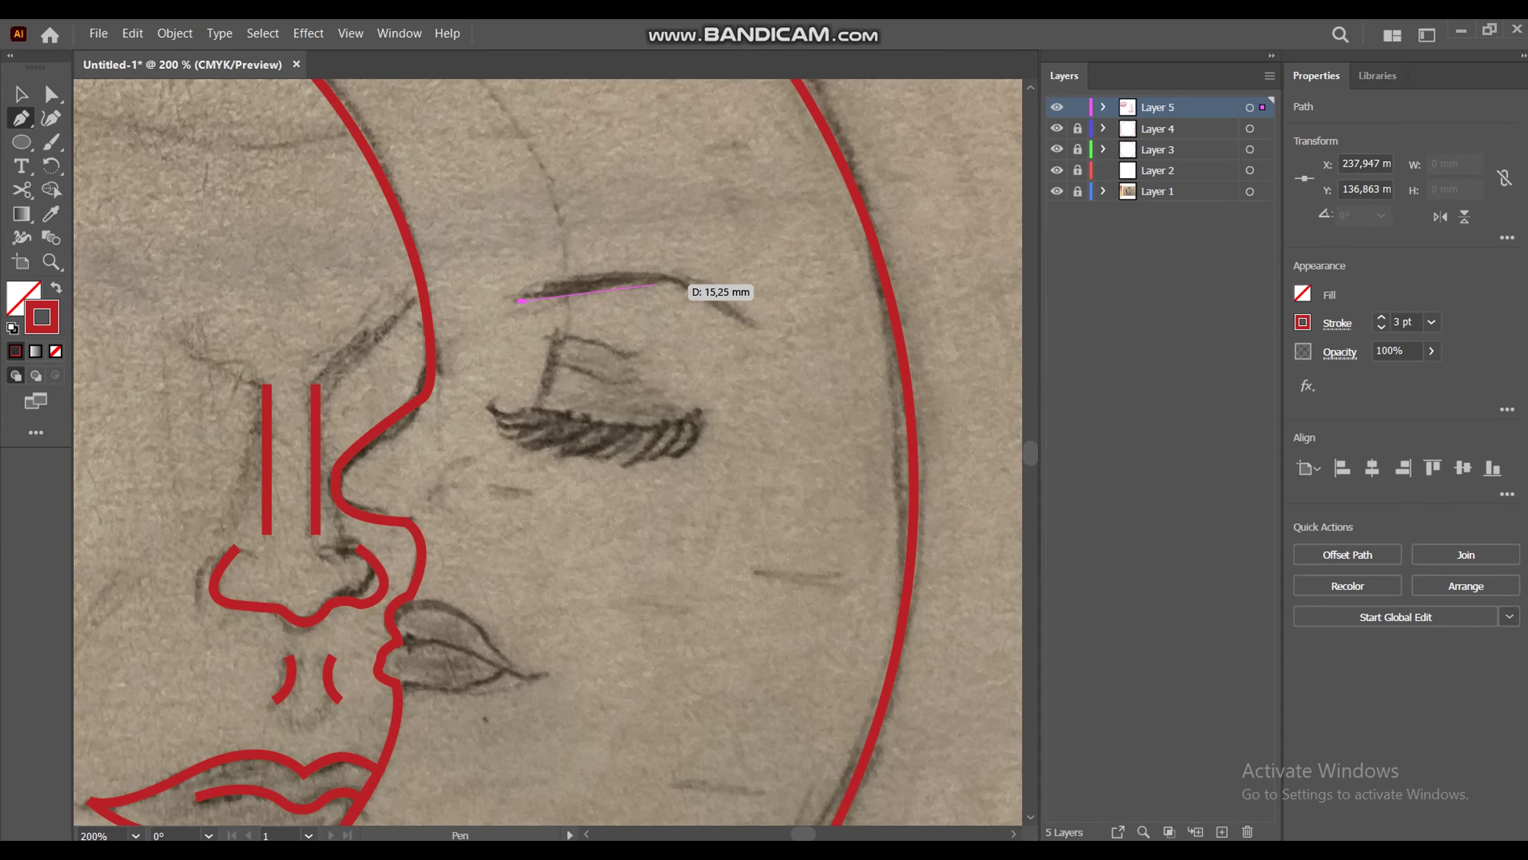
click(773, 347)
click(677, 264)
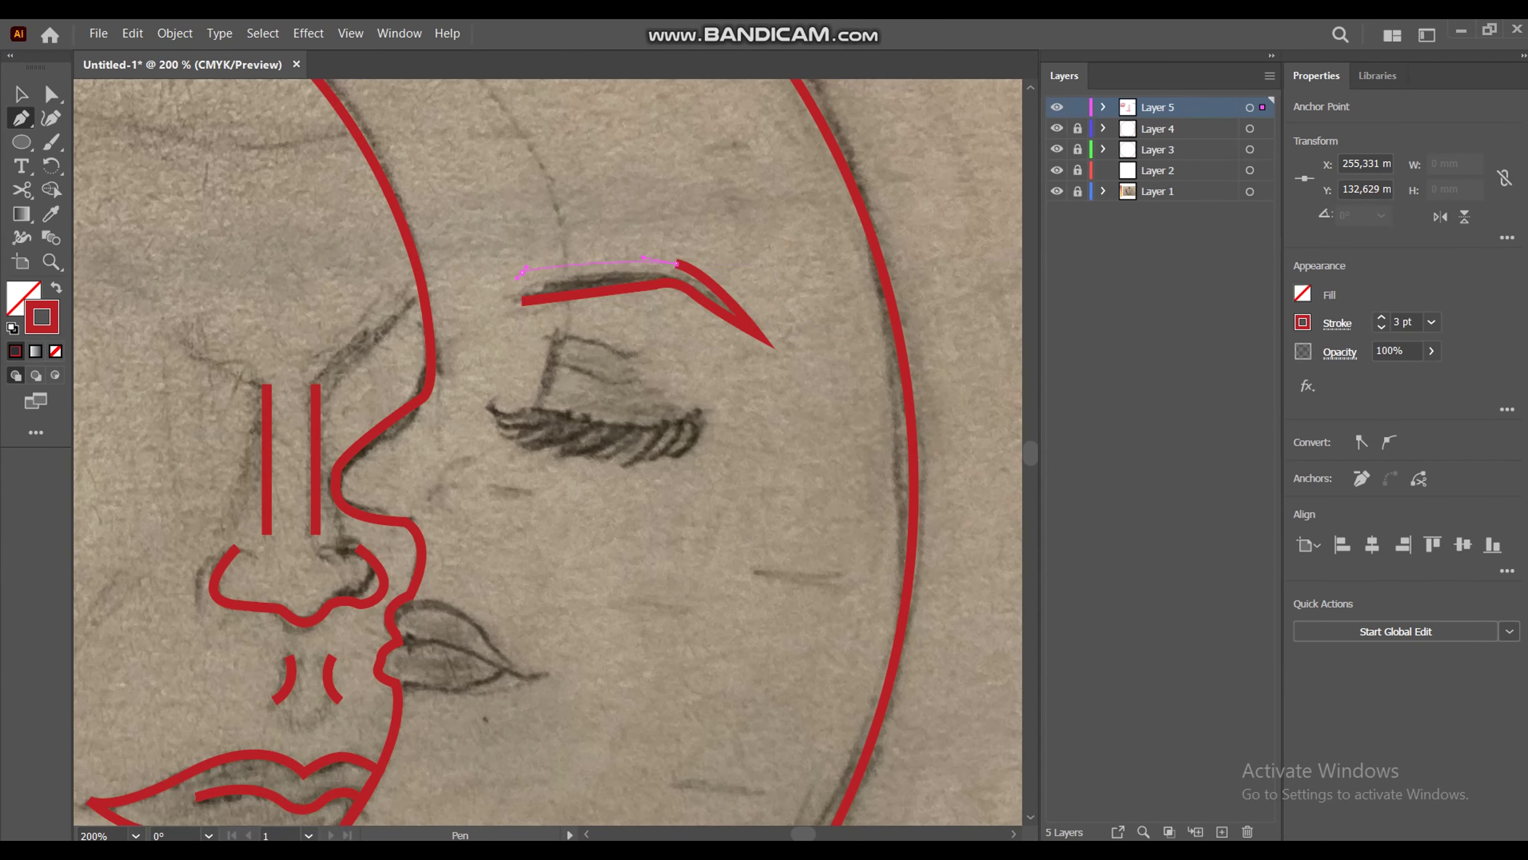
click(523, 273)
drag(524, 301, 473, 300)
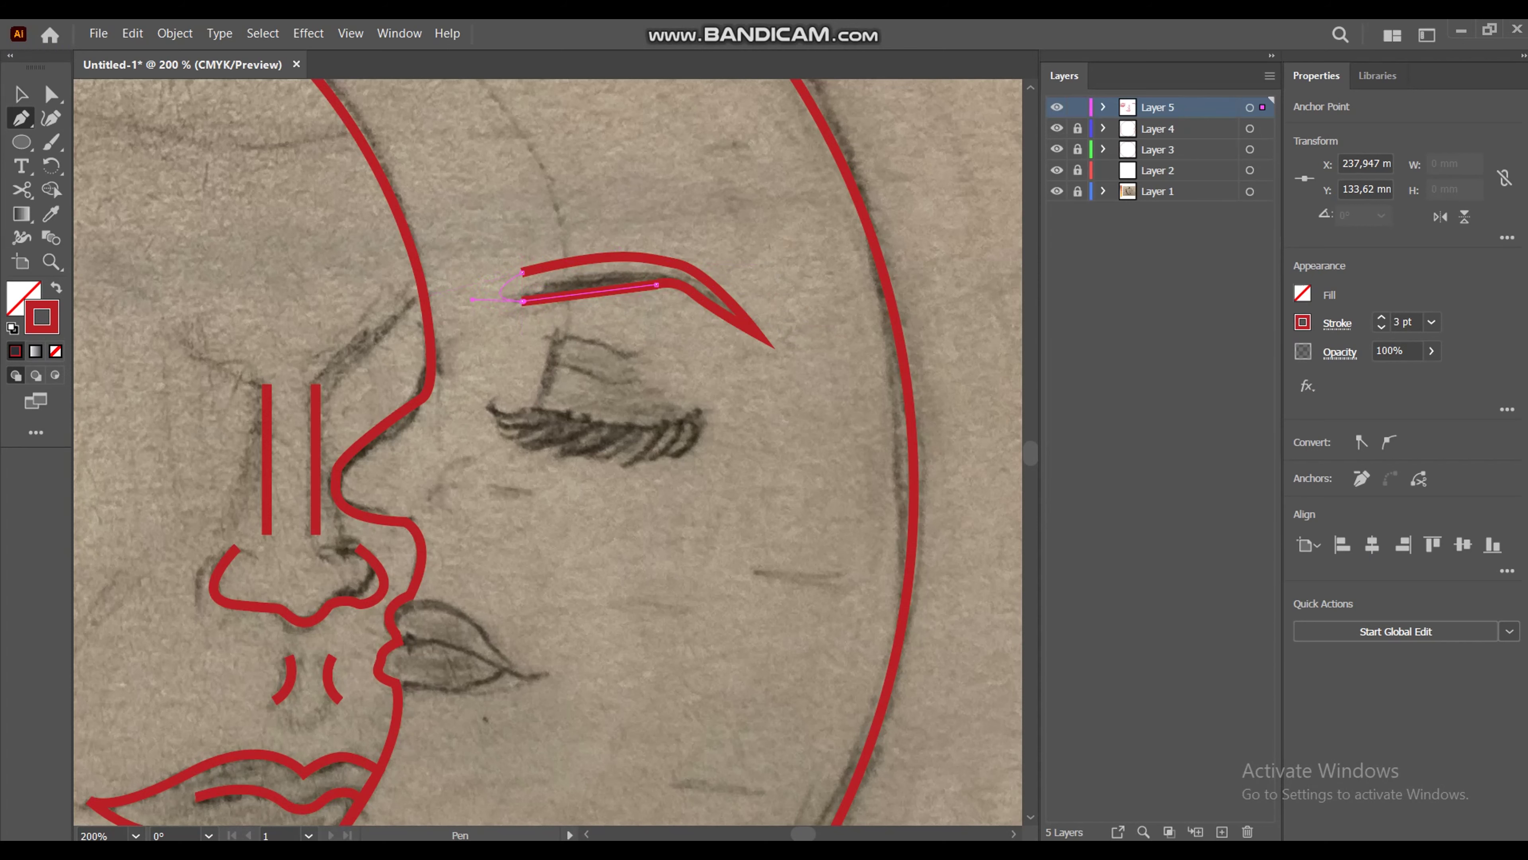
key(ctrl+shift+a)
key(z)
key(ctrl+minus)
key(ctrl+minus)
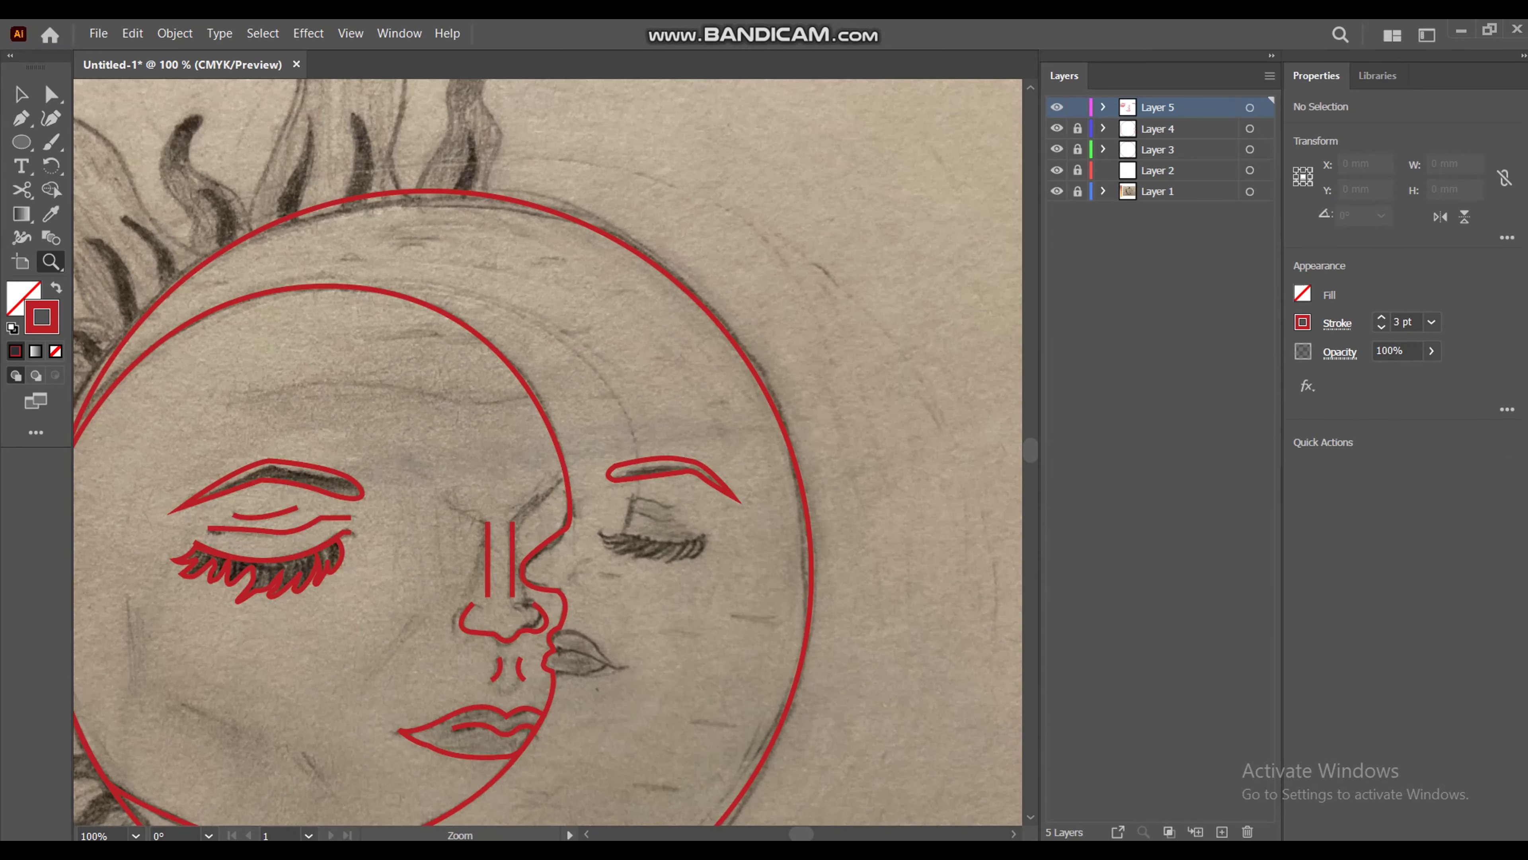
key(ctrl+plus)
key(ctrl+plus)
Step: Draw the right eye's crease and curved lower lid line
key(p)
click(504, 428)
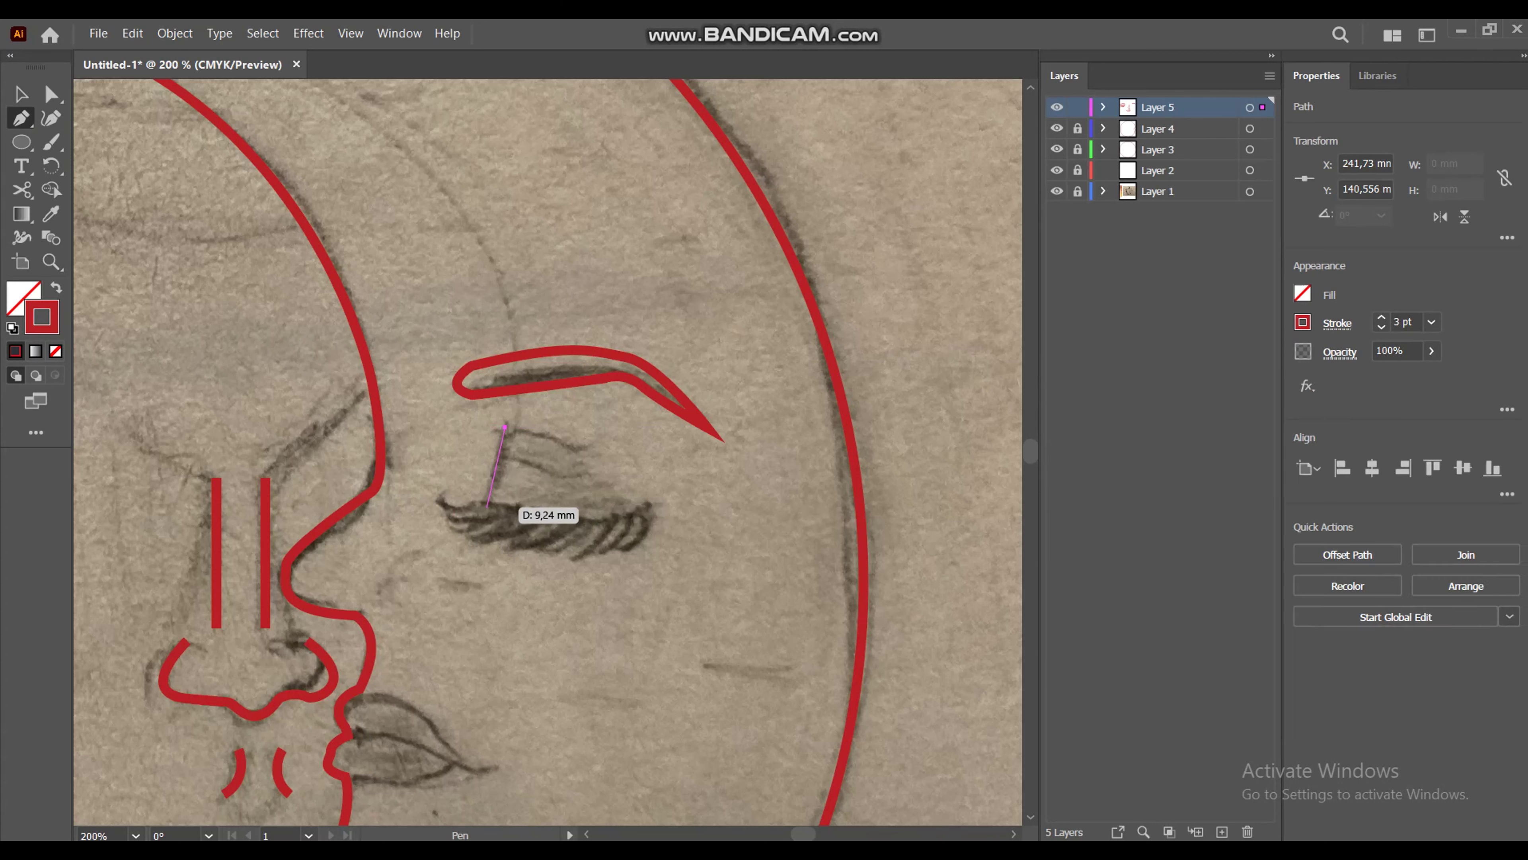
click(485, 498)
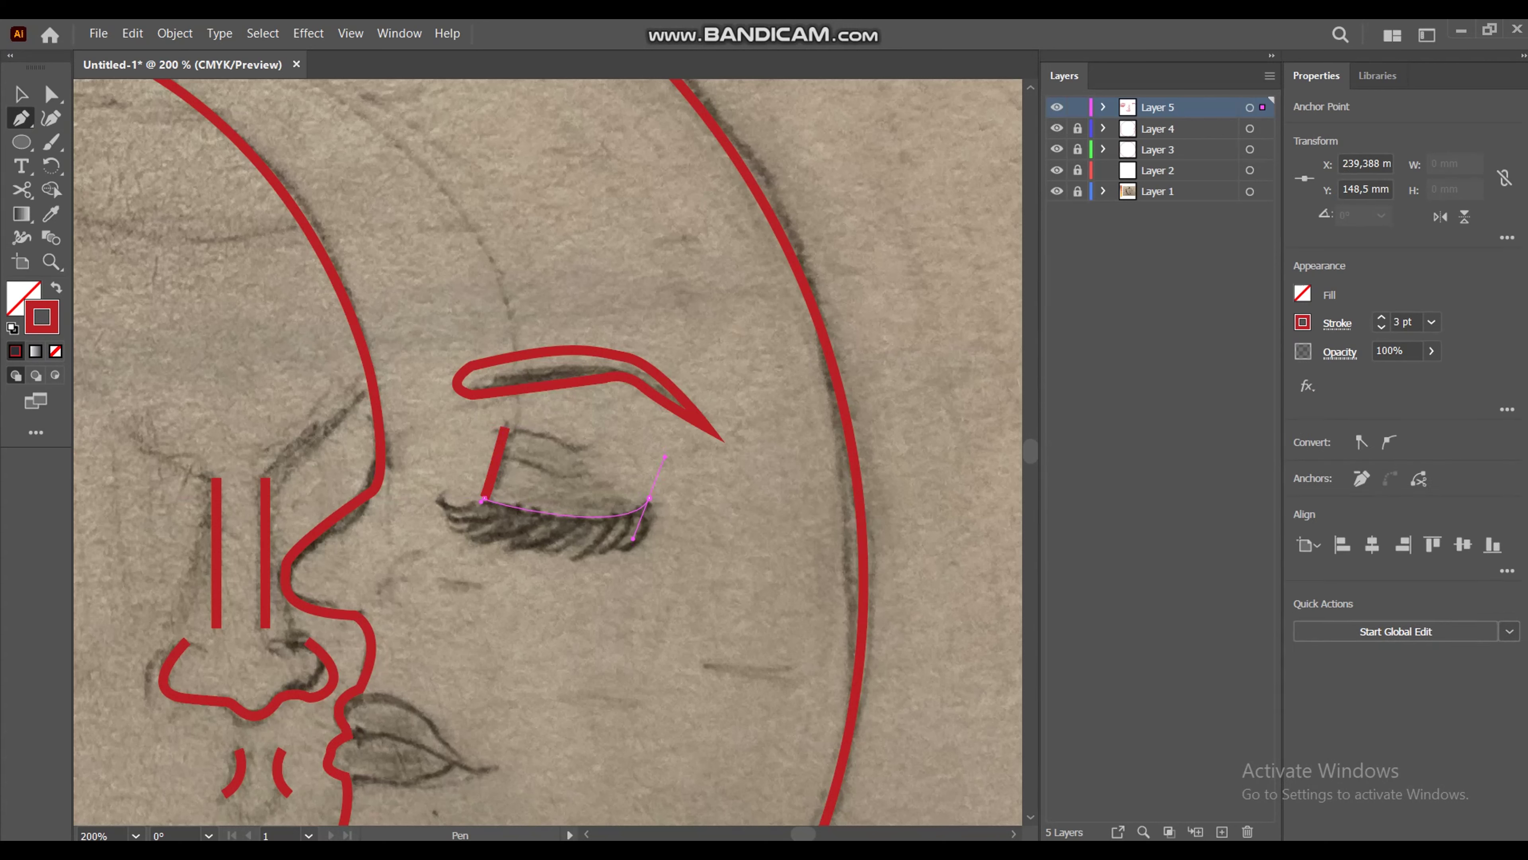
mouse_move(665, 456)
mouse_down()
mouse_move(590, 444)
mouse_move(581, 472)
mouse_up()
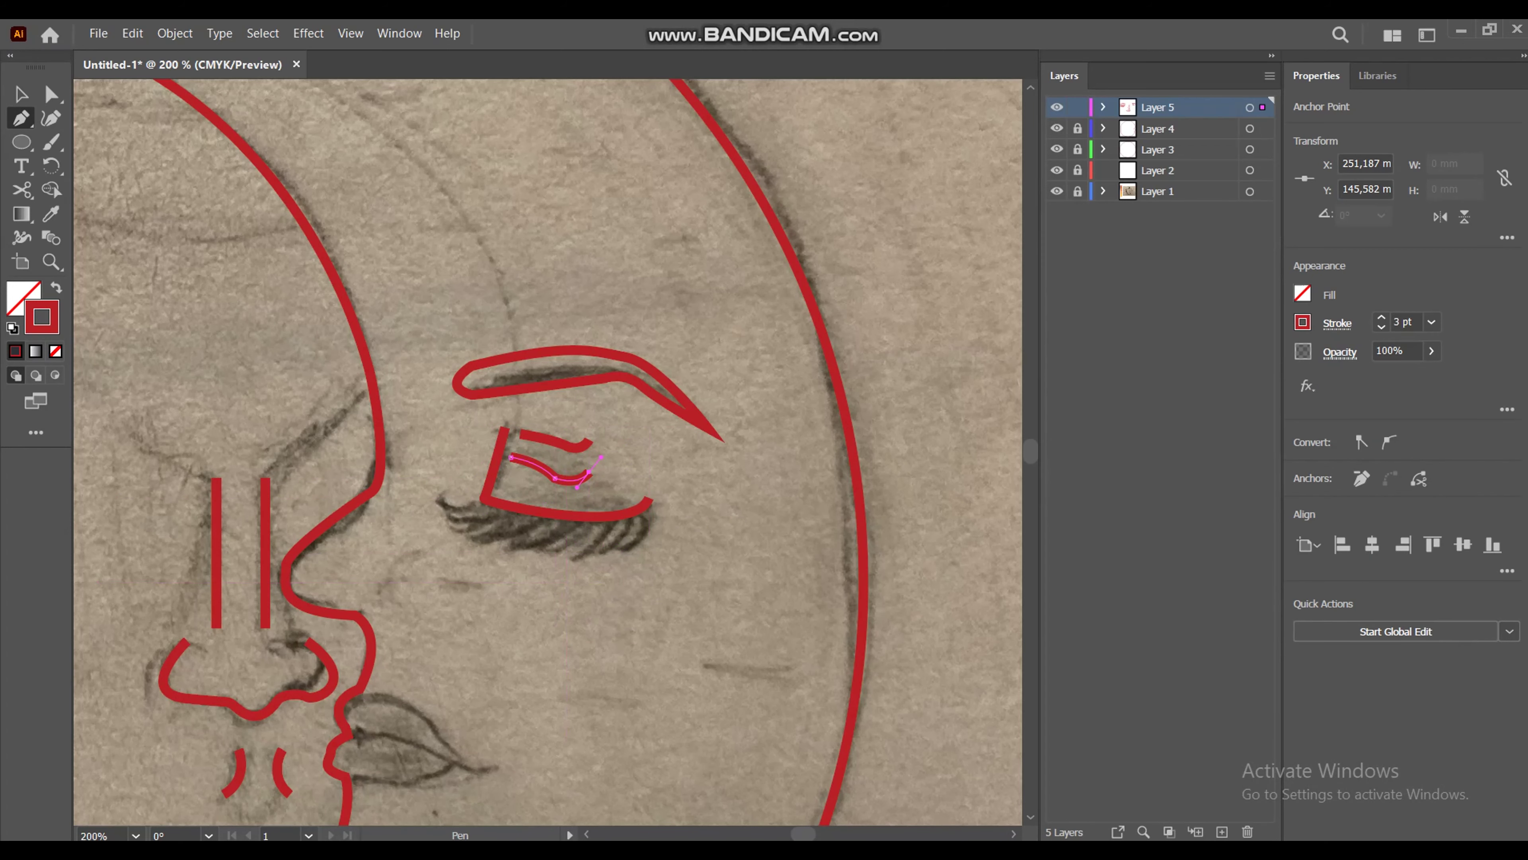
Step: Trace the zigzag eyelash outline as a closed path with a 1 pt stroke
key(ctrl+plus)
key(ctrl+plus)
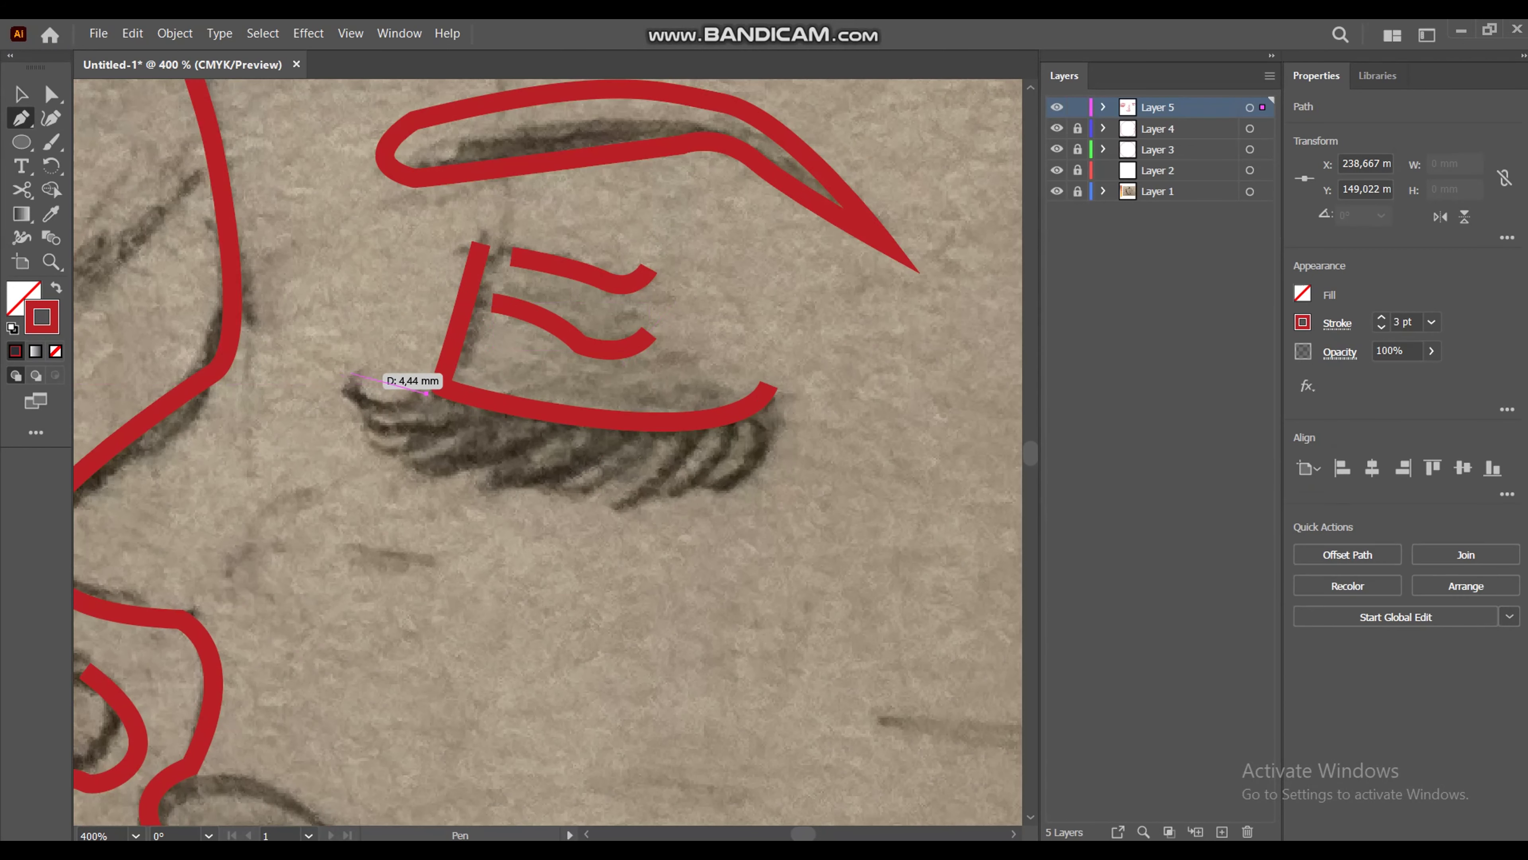
mouse_move(345, 395)
mouse_down()
mouse_move(413, 432)
mouse_move(403, 453)
mouse_move(487, 412)
mouse_move(448, 462)
mouse_move(518, 486)
mouse_move(569, 466)
mouse_move(608, 502)
mouse_move(650, 463)
mouse_move(666, 487)
mouse_move(731, 446)
mouse_move(769, 449)
mouse_move(780, 408)
mouse_up()
click(705, 436)
click(749, 427)
click(774, 402)
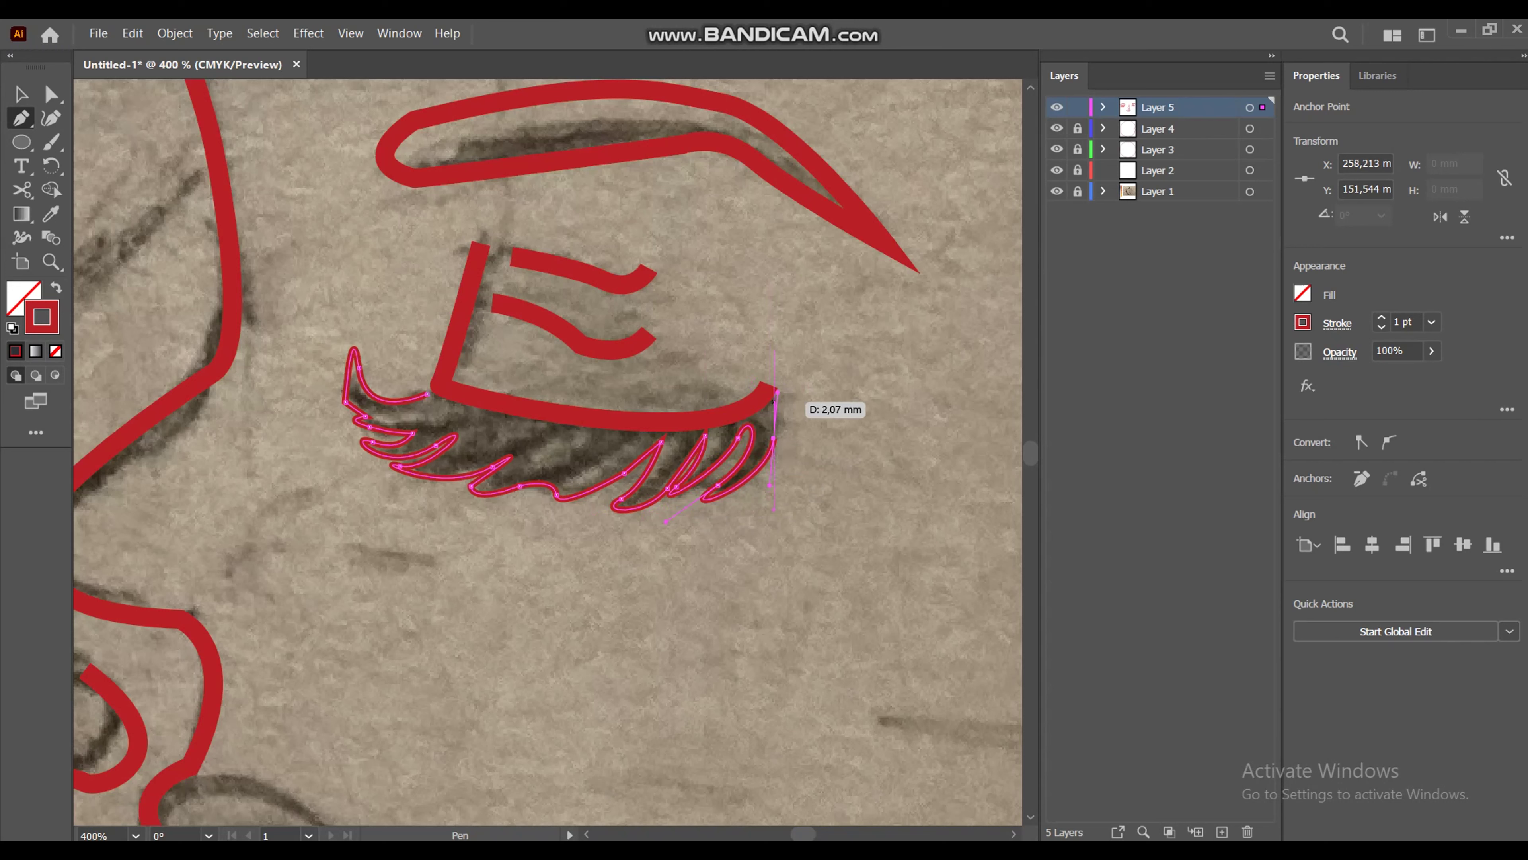
drag(573, 421, 459, 399)
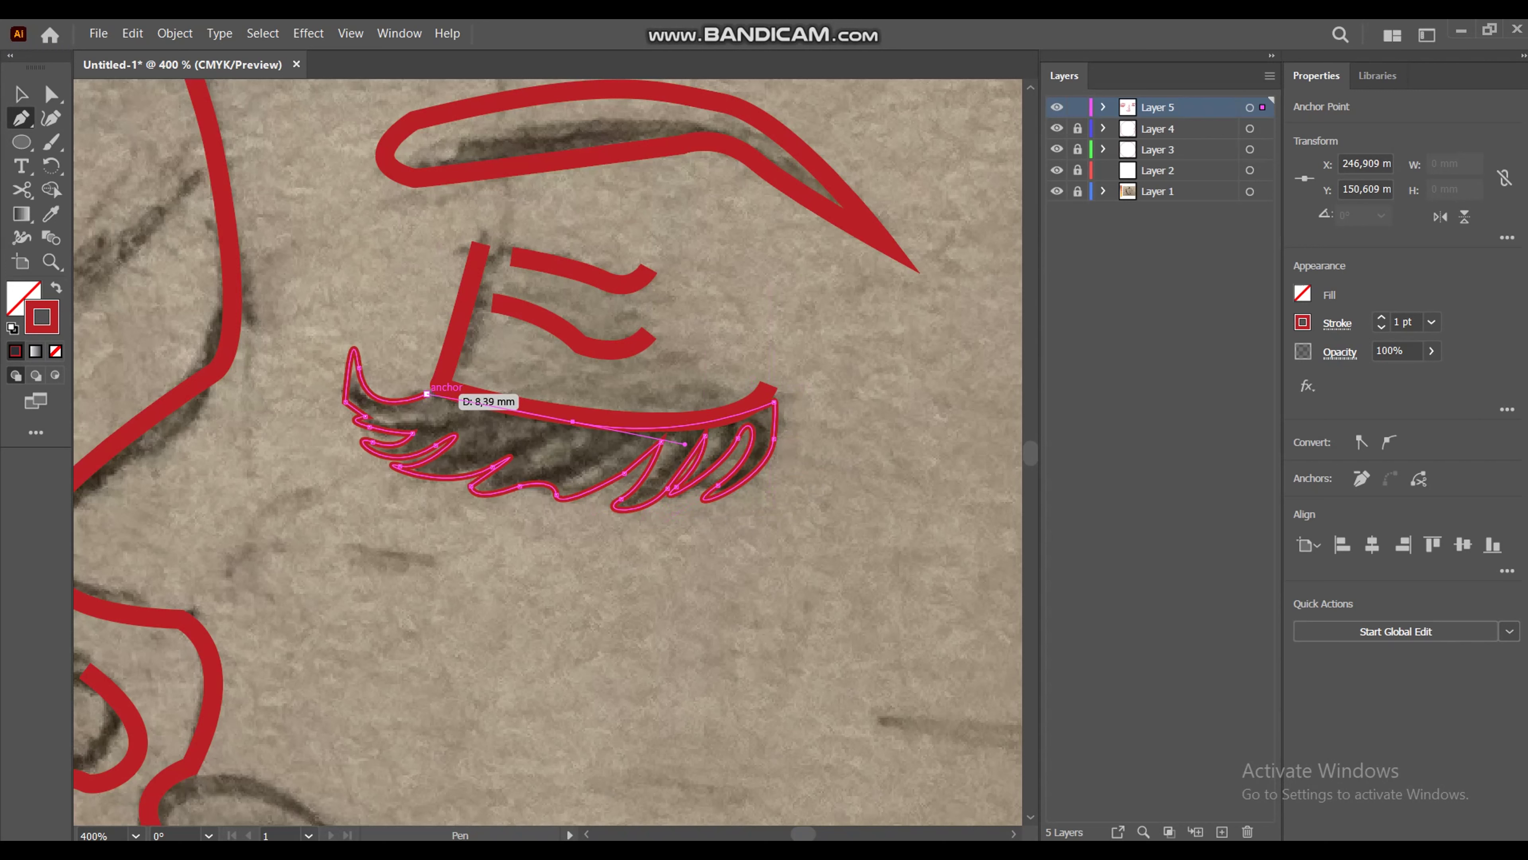
click(427, 394)
click(21, 94)
Step: Check both eyes' outlines, then set the nose-and-lips stroke weight to 1 pt
key(ctrl+minus)
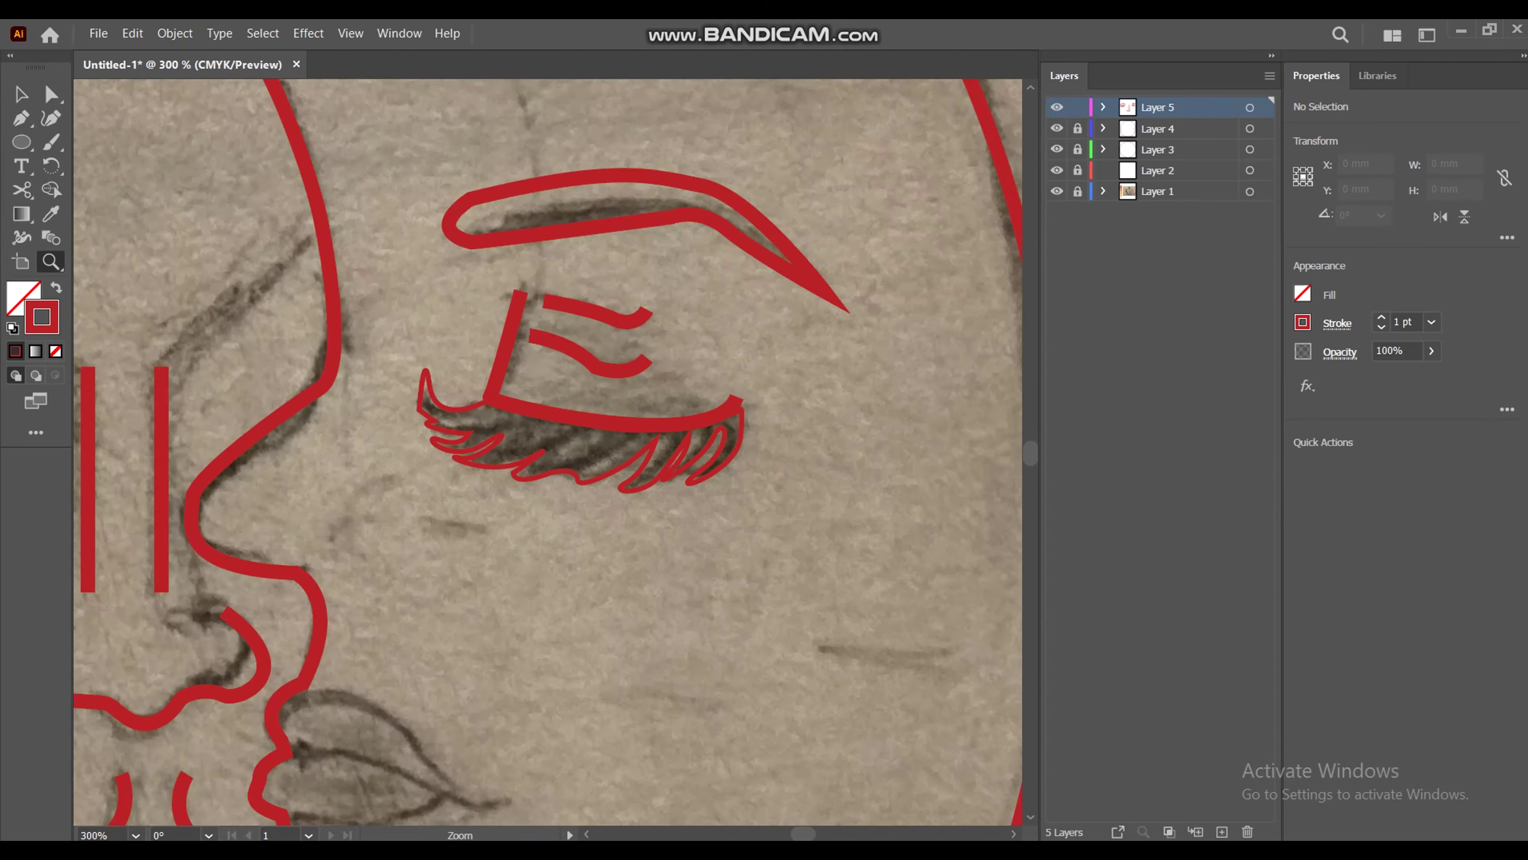
key(ctrl+minus)
key(ctrl+minus)
key(ctrl+minus)
key(ctrl+shift+a)
click(253, 391)
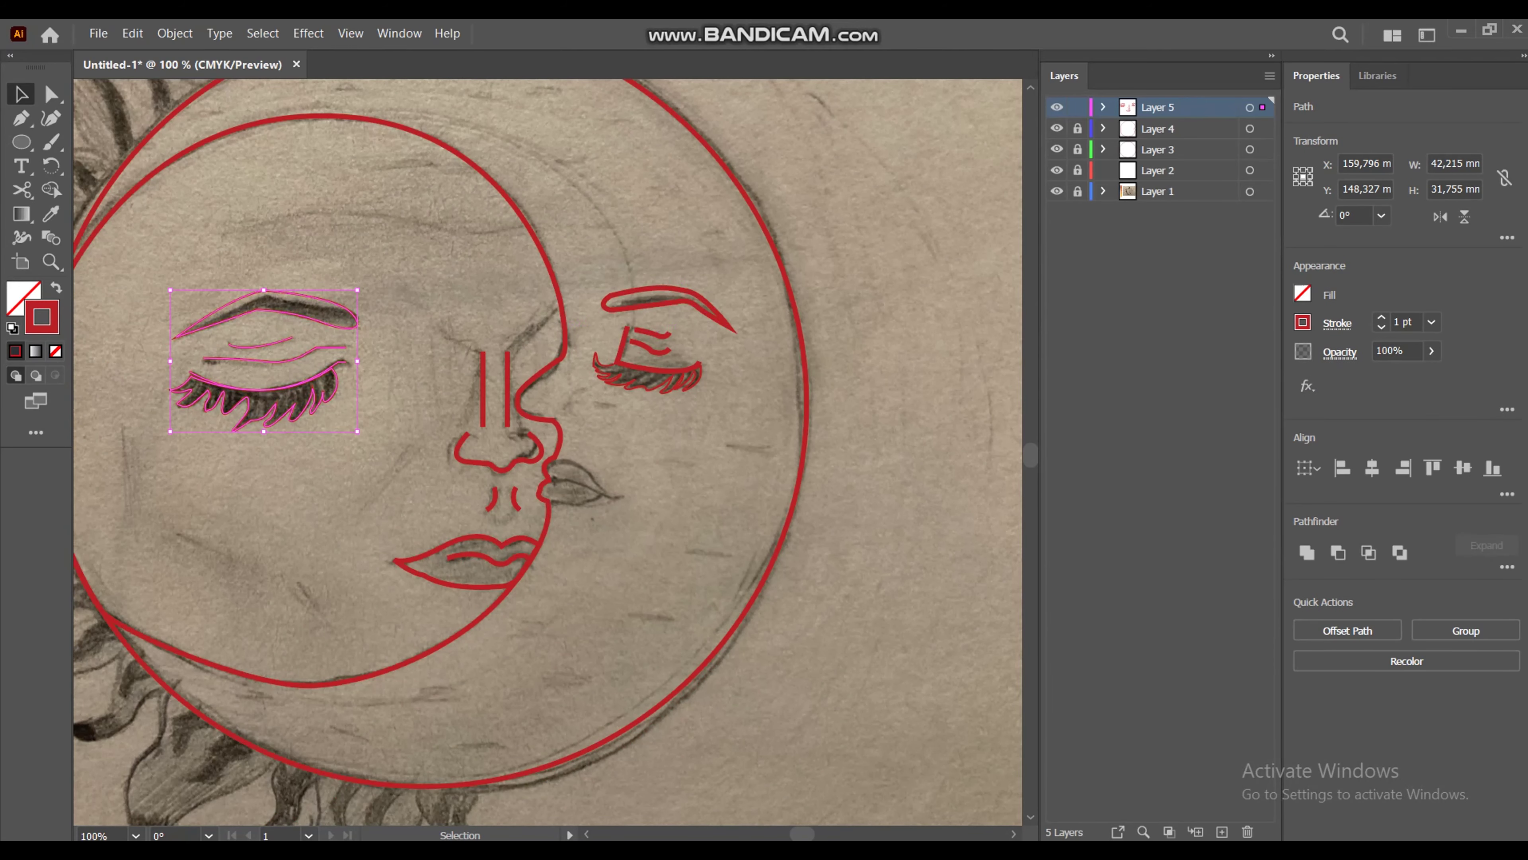
key(ctrl+shift+a)
click(665, 290)
key(ctrl+shift+a)
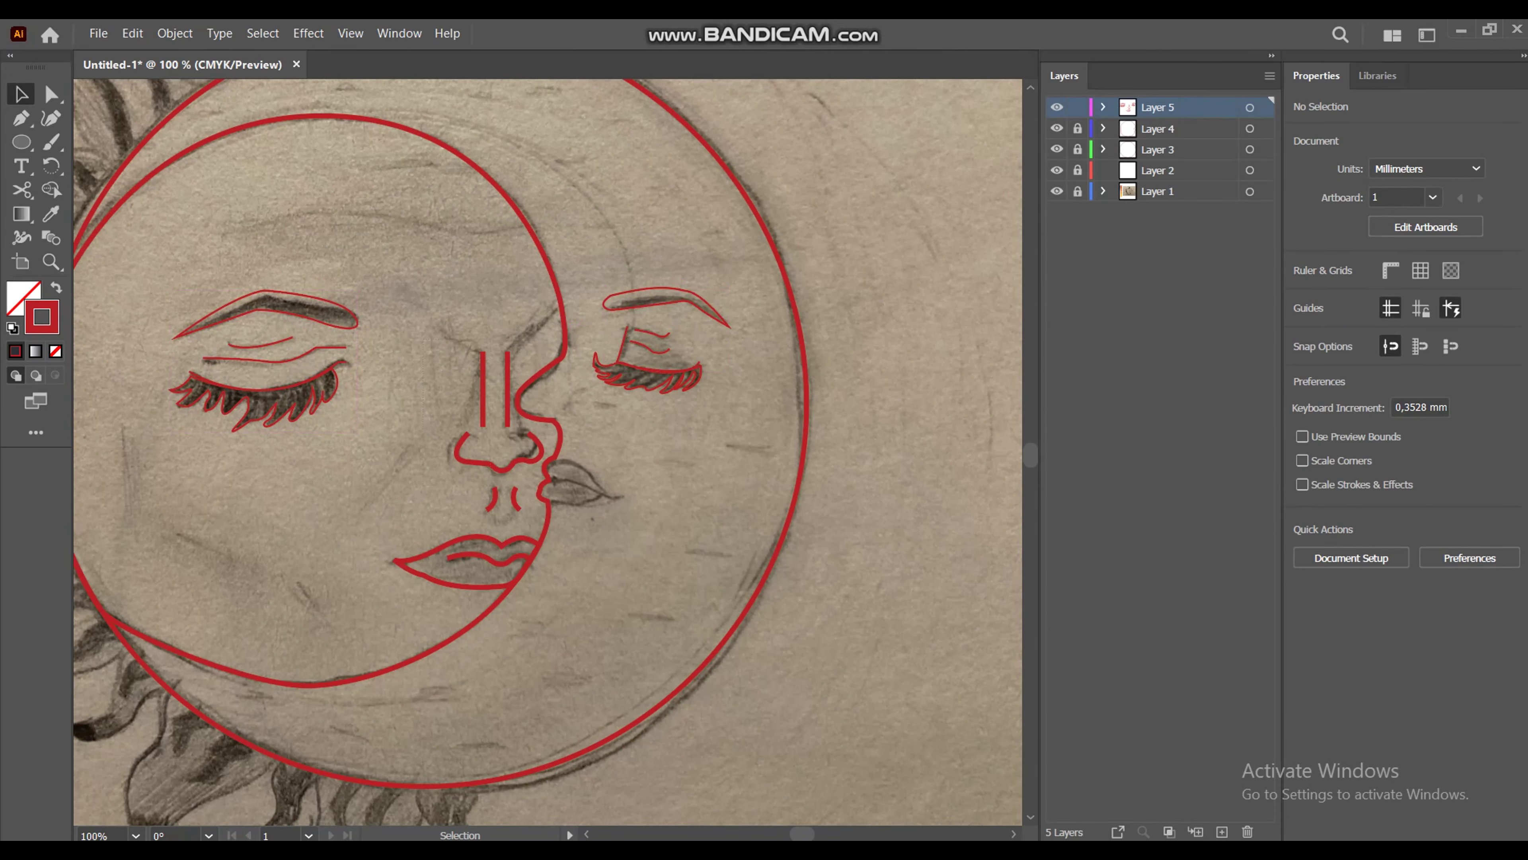
click(470, 581)
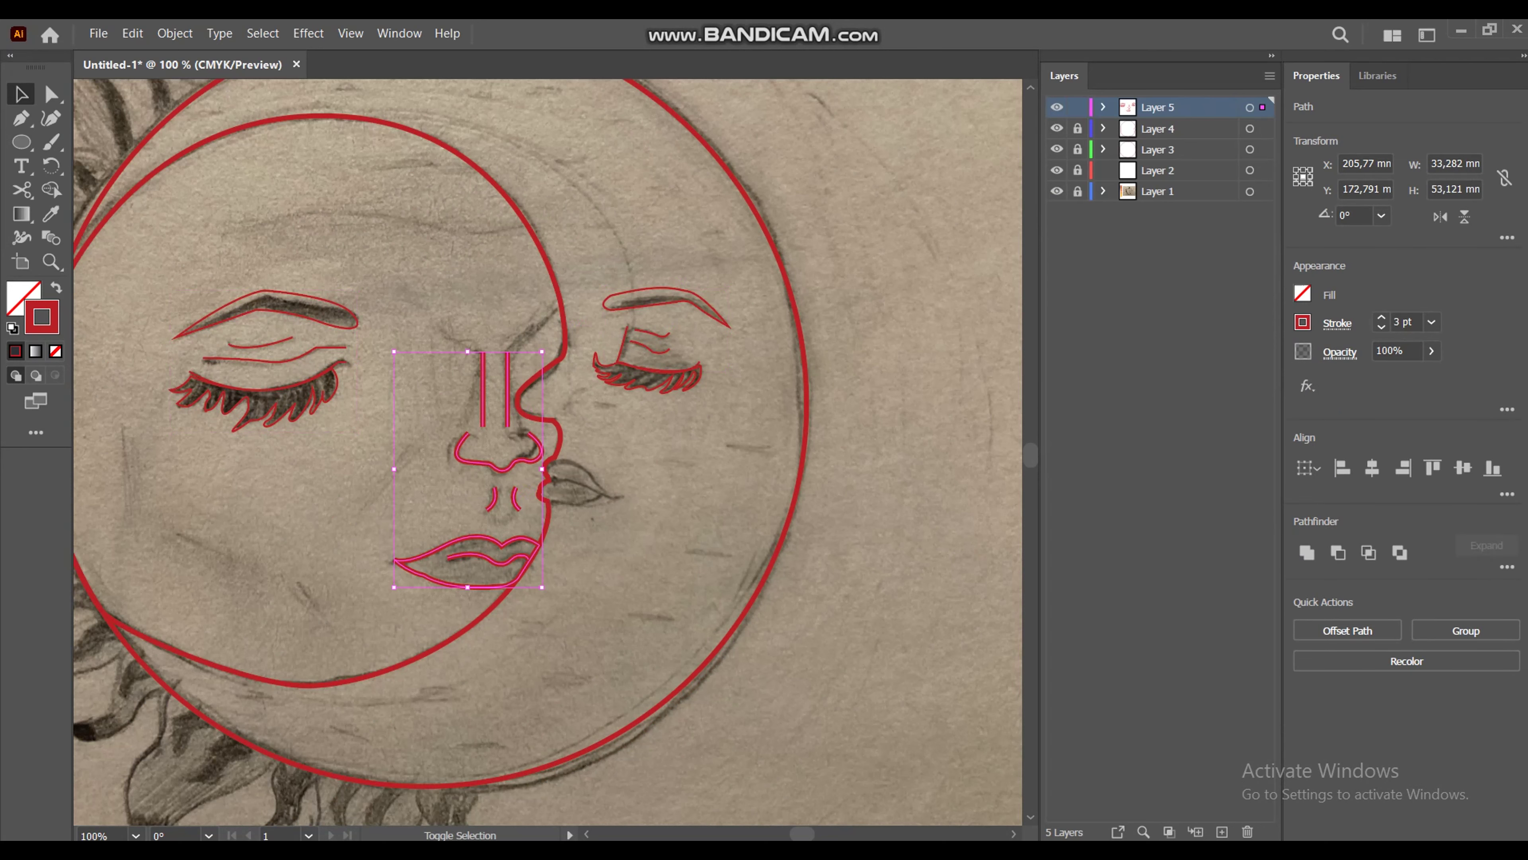
text(1)
key(Return)
click(517, 446)
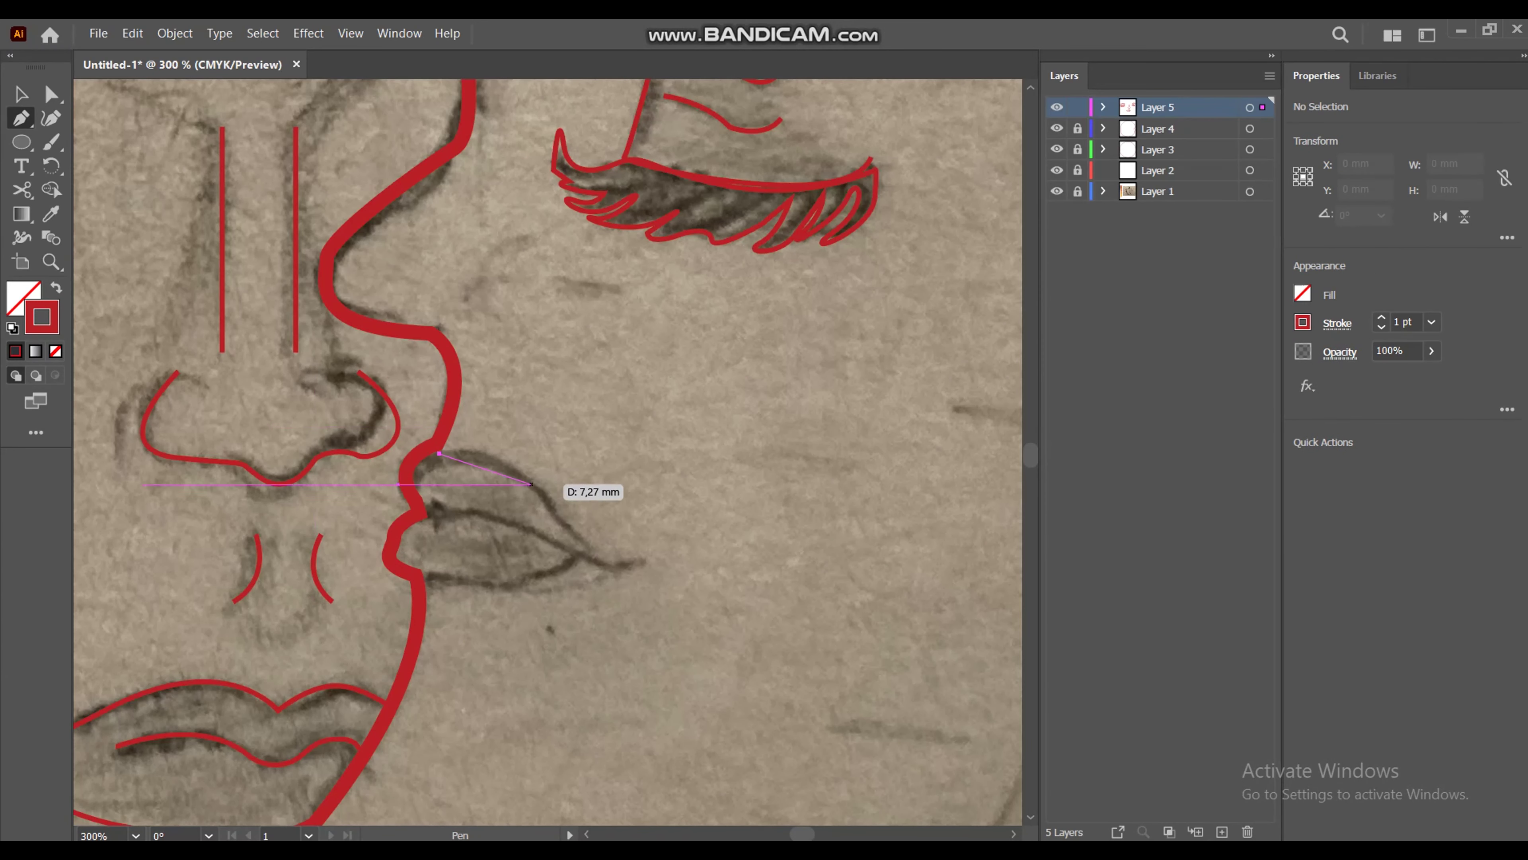
Step: Outline the right profile's small lips with curved anchors, then zoom out to the whole drawing
drag(534, 488, 560, 523)
drag(618, 568, 638, 563)
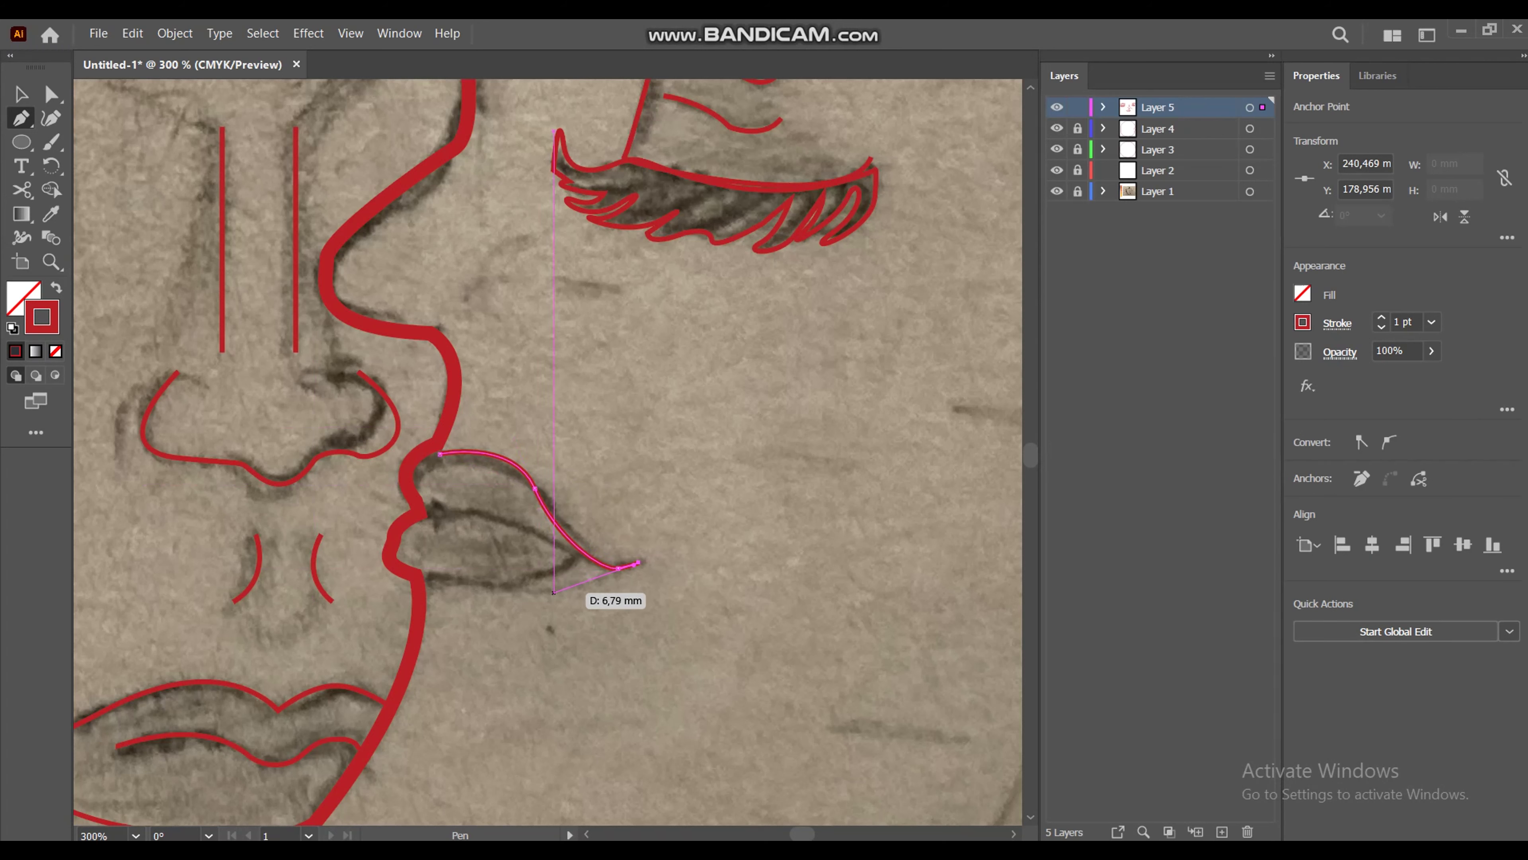
drag(554, 592, 503, 587)
click(426, 582)
drag(426, 518, 514, 439)
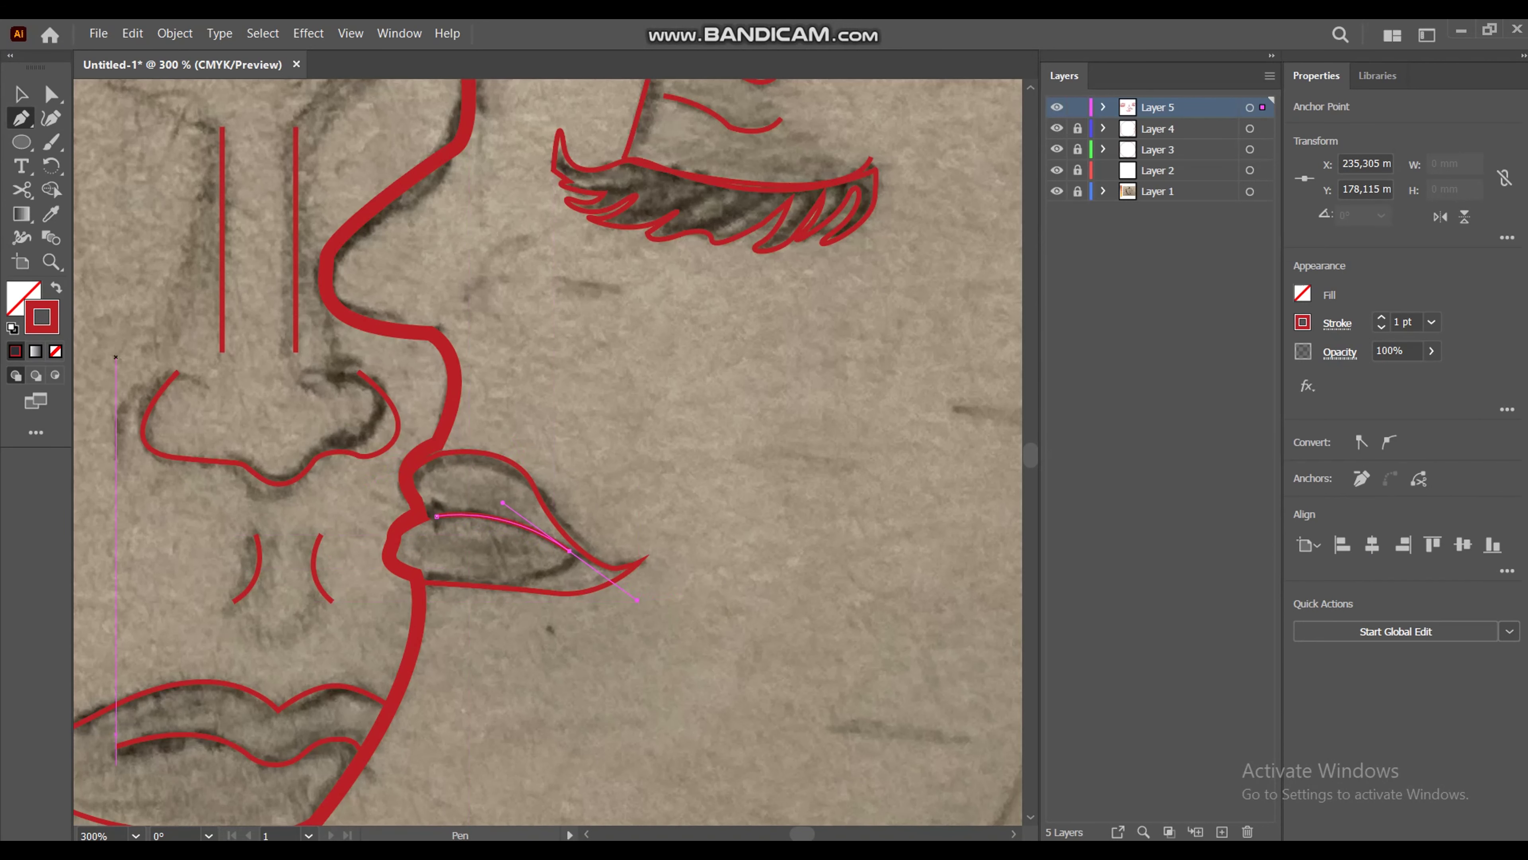
key(v)
key(ctrl+shift+a)
key(z)
key(ctrl+minus)
key(ctrl+minus)
key(ctrl+minus)
key(ctrl+minus)
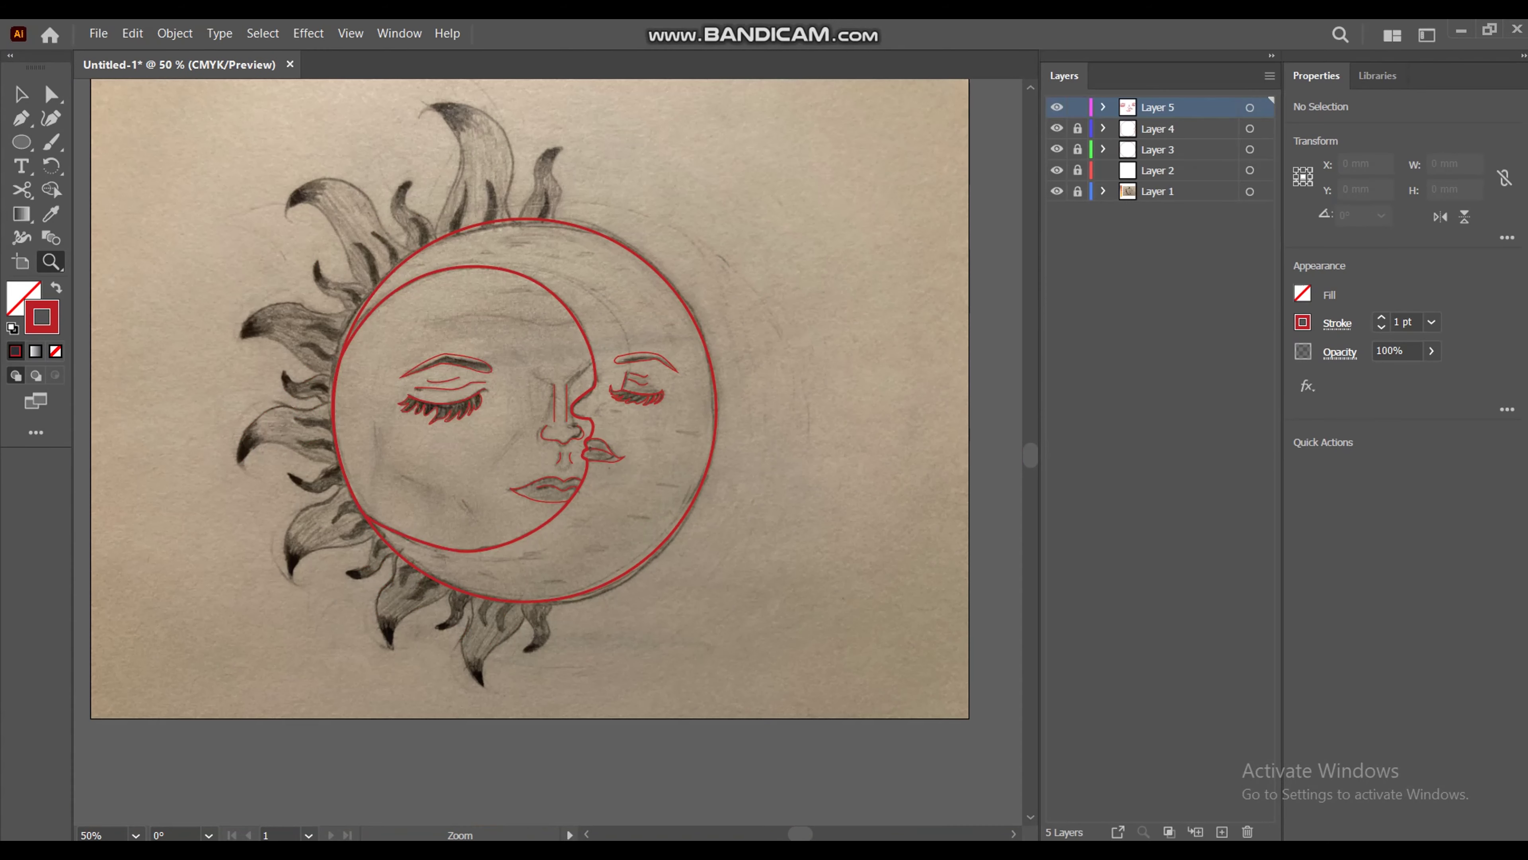
Step: Add Layer 6 on top and start the small flame's curved outline above the sun
click(1221, 832)
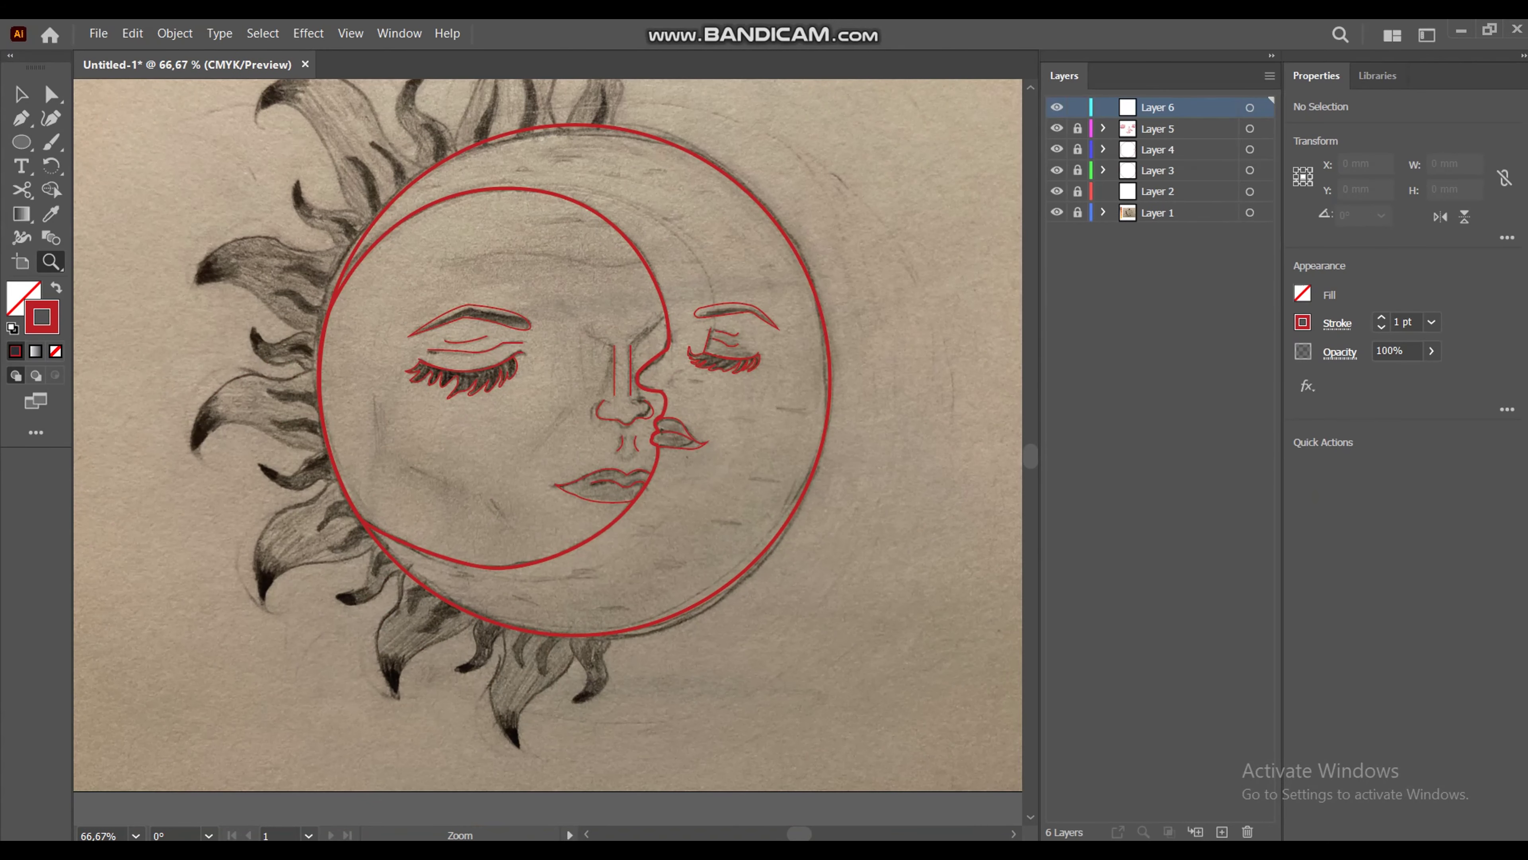
scroll(492, 483, down, 2)
scroll(508, 260, up, 3)
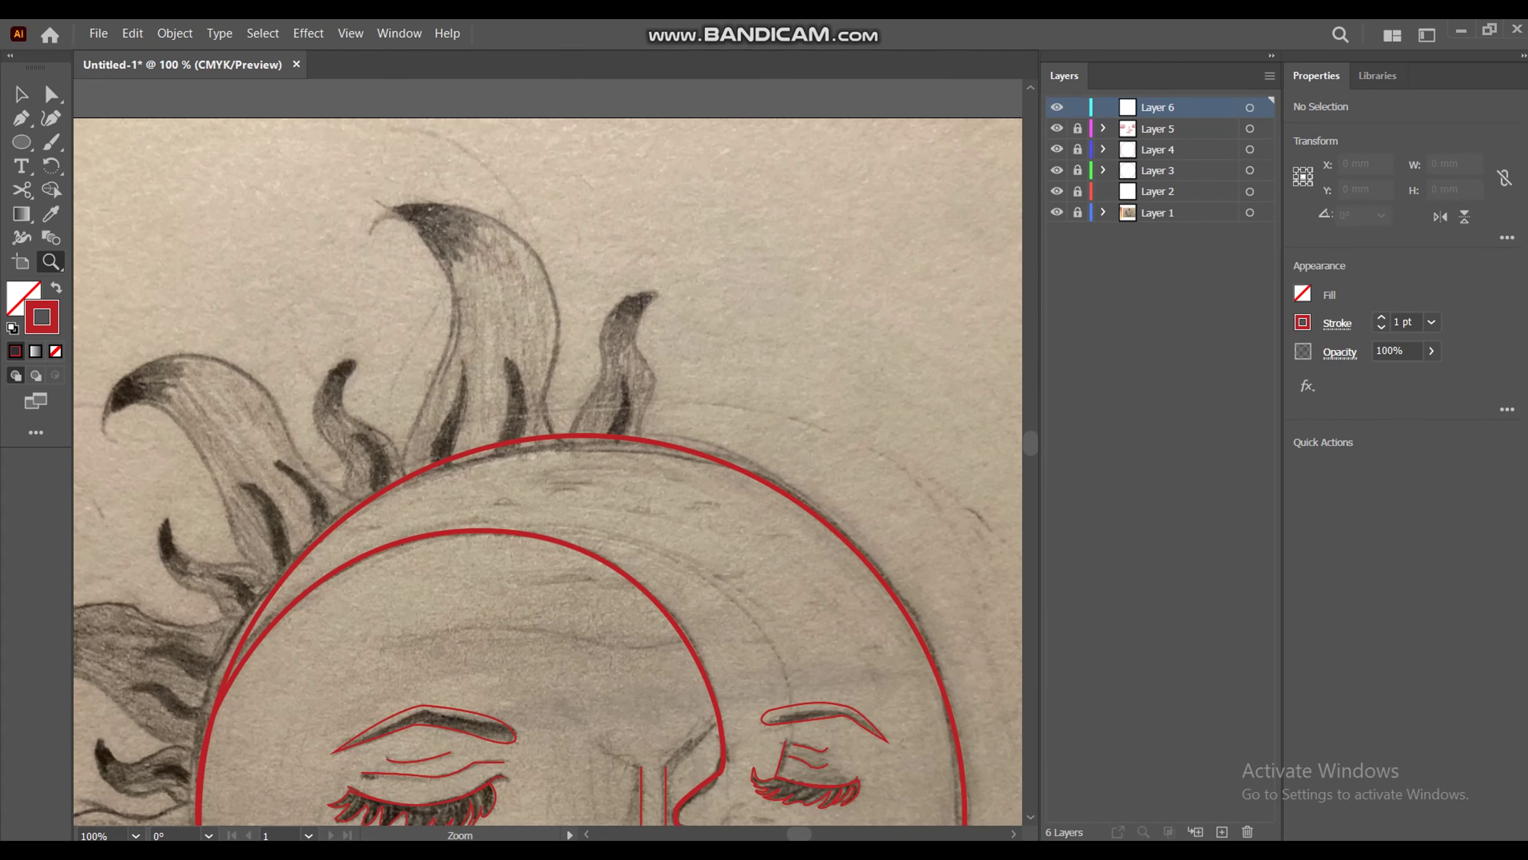
mouse_move(601, 380)
mouse_down()
mouse_move(616, 353)
mouse_move(599, 339)
mouse_up()
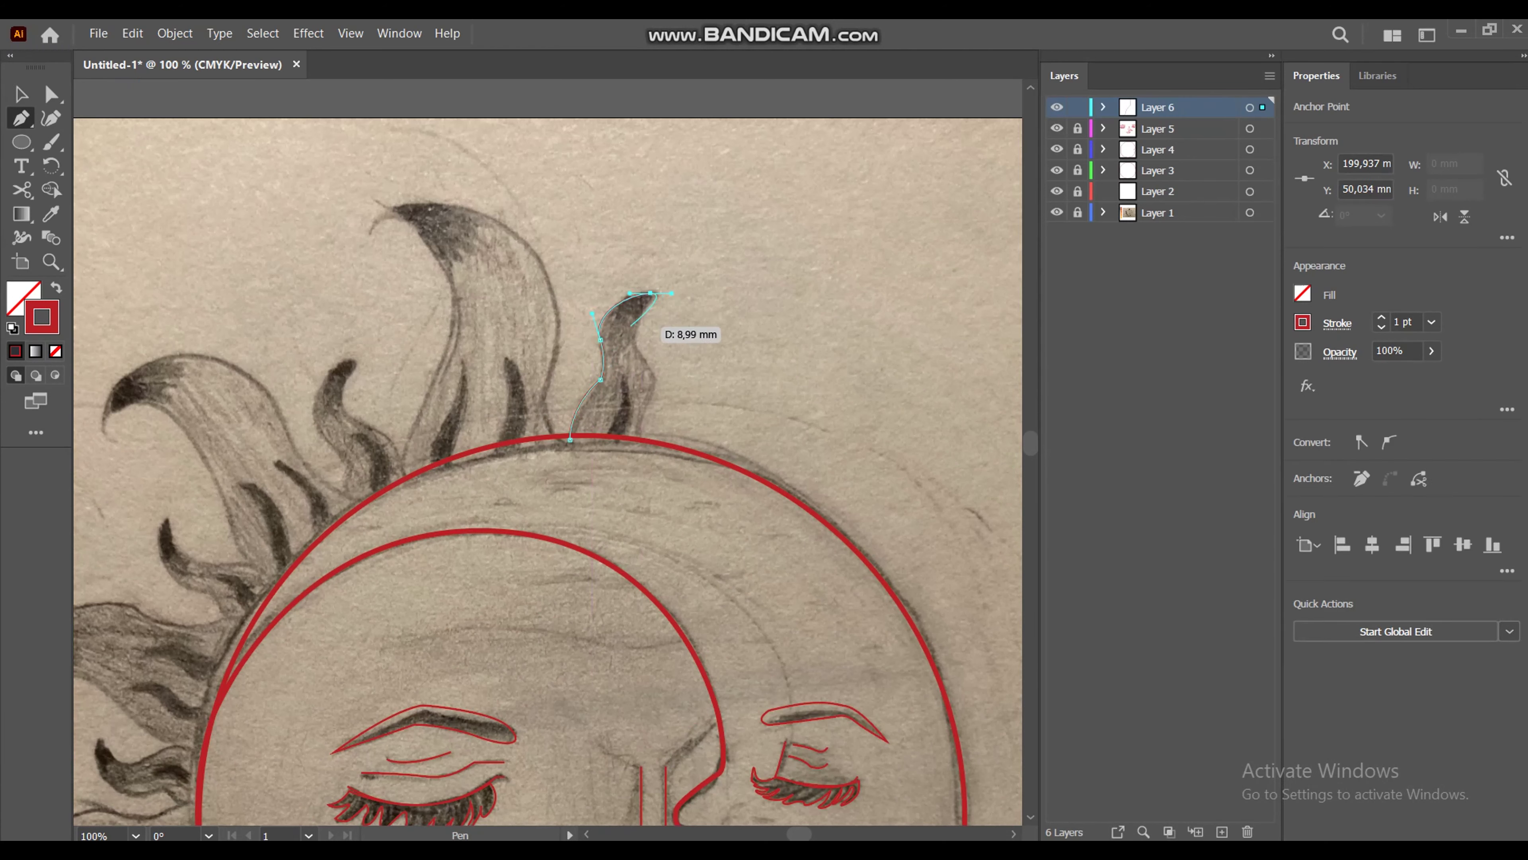
Step: Close the small upper flame's outline and add an inner line inside it
drag(636, 339, 641, 415)
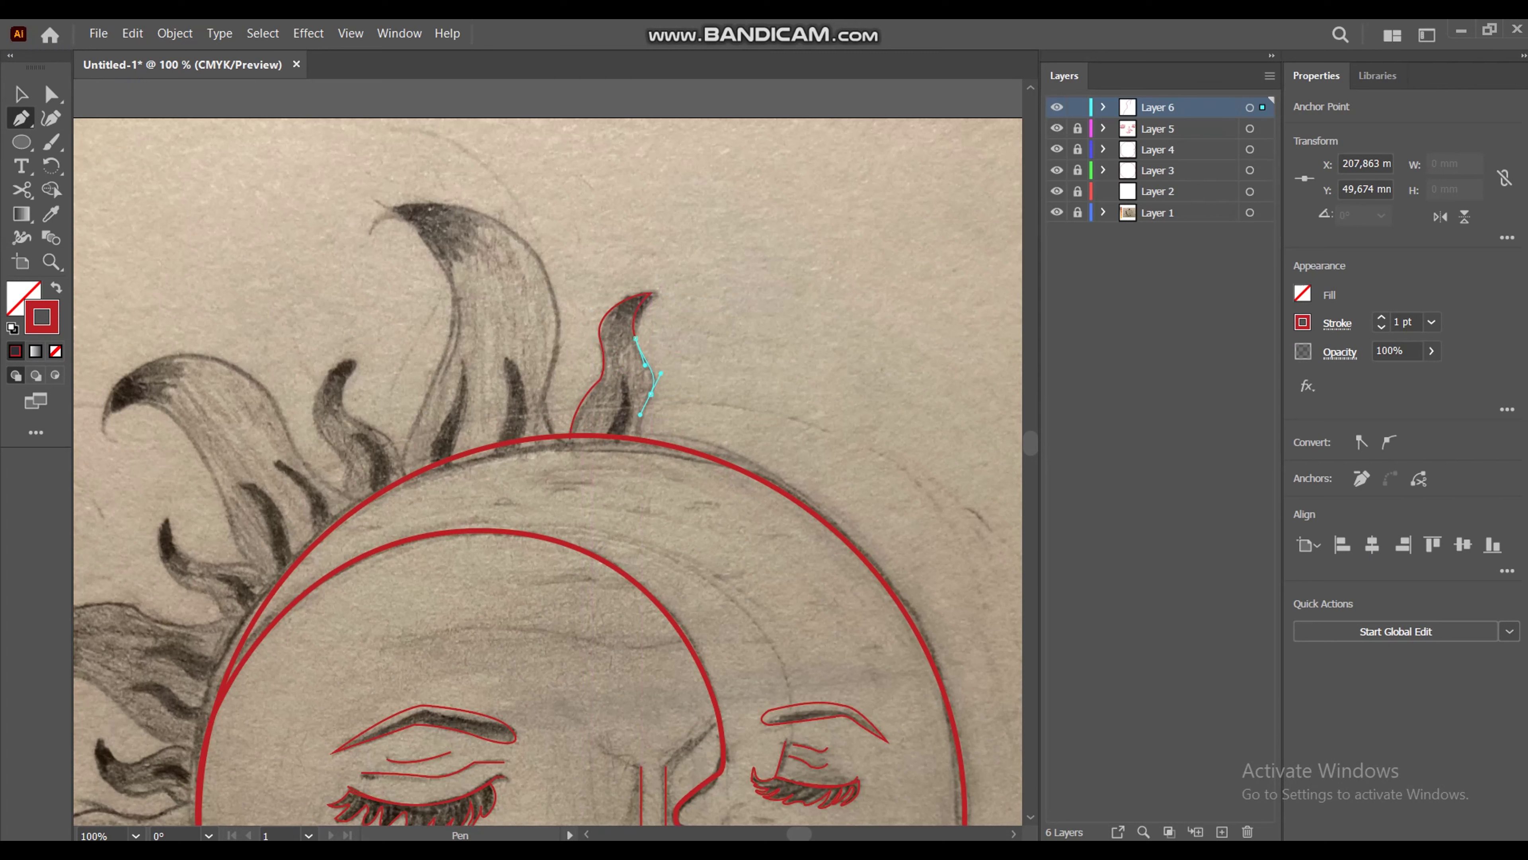
click(642, 439)
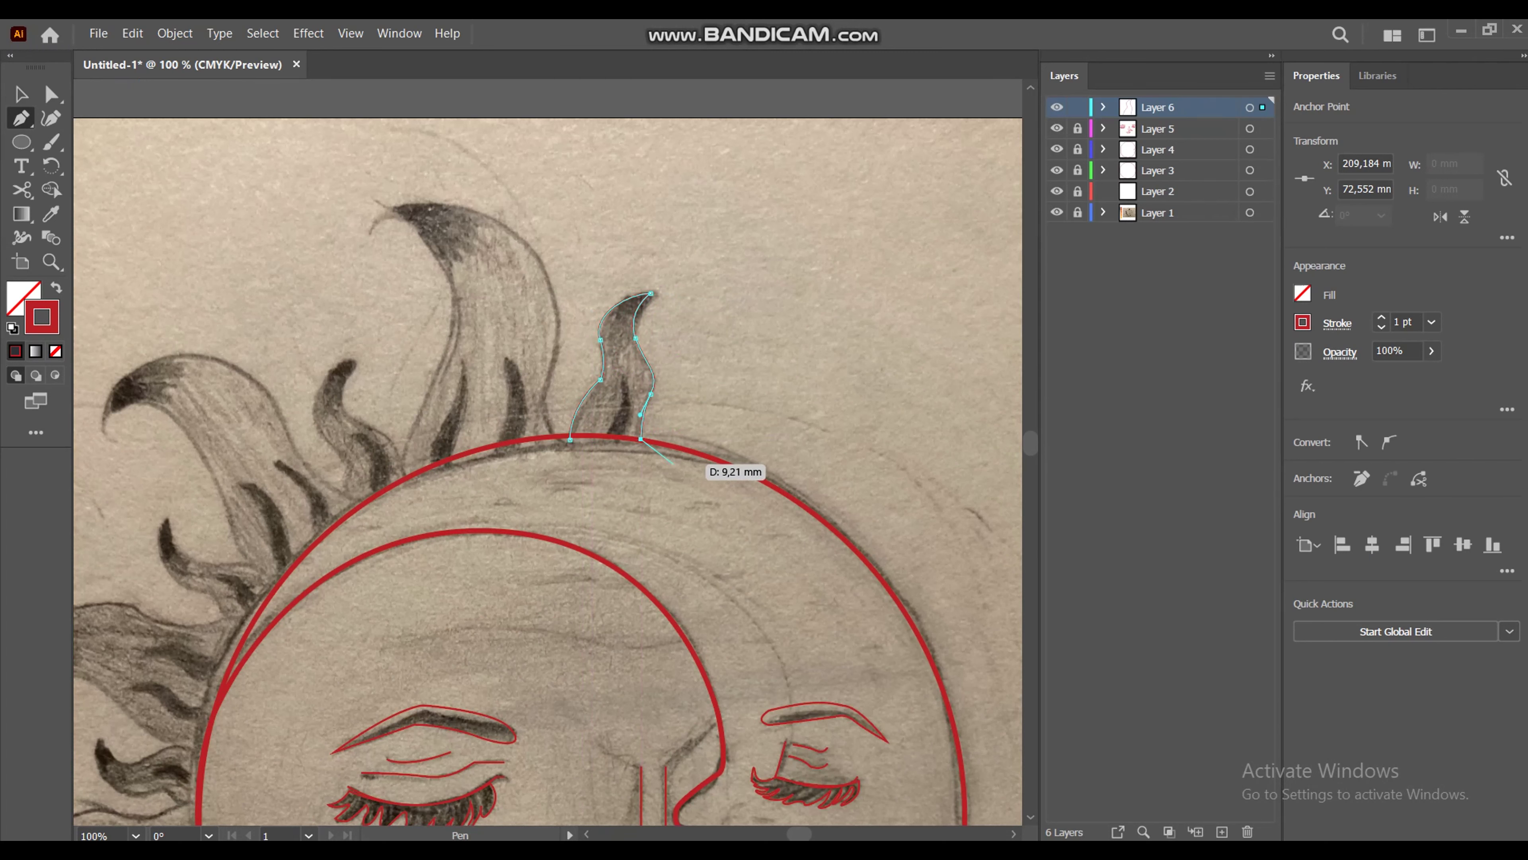
click(570, 440)
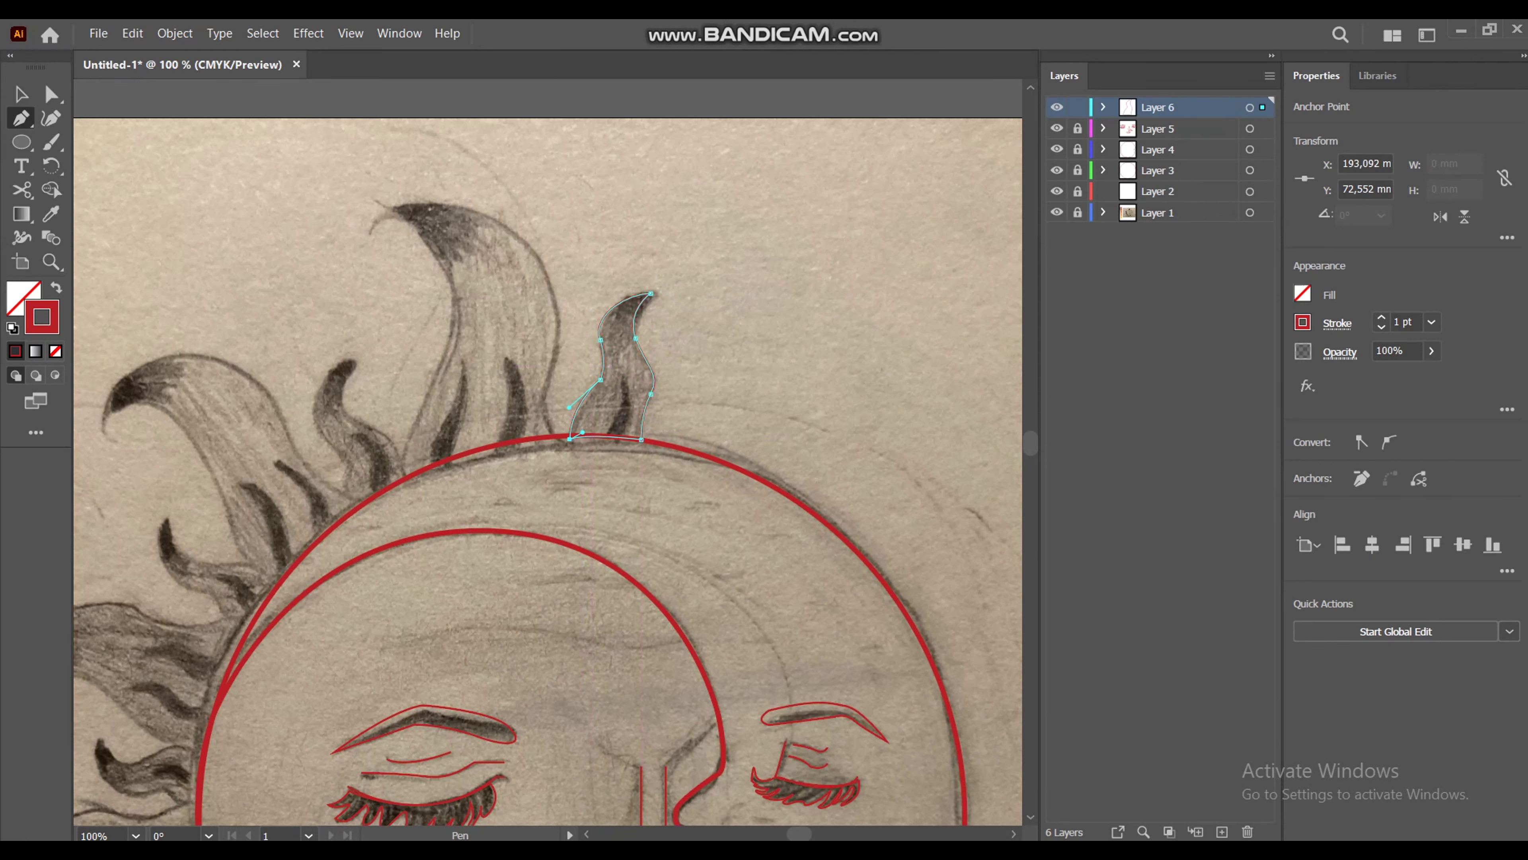
drag(607, 435, 623, 376)
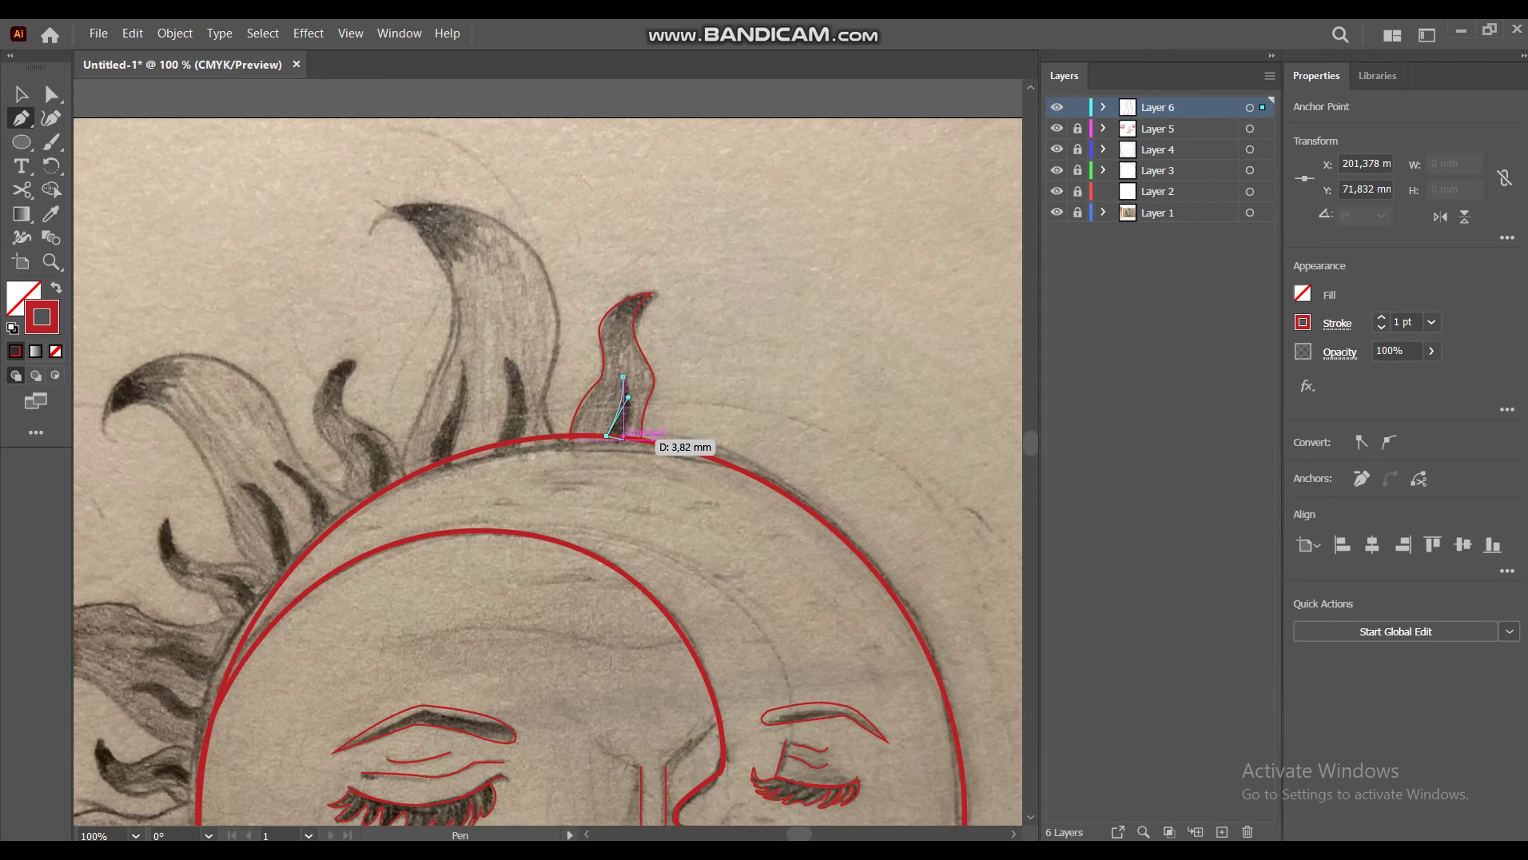
click(624, 439)
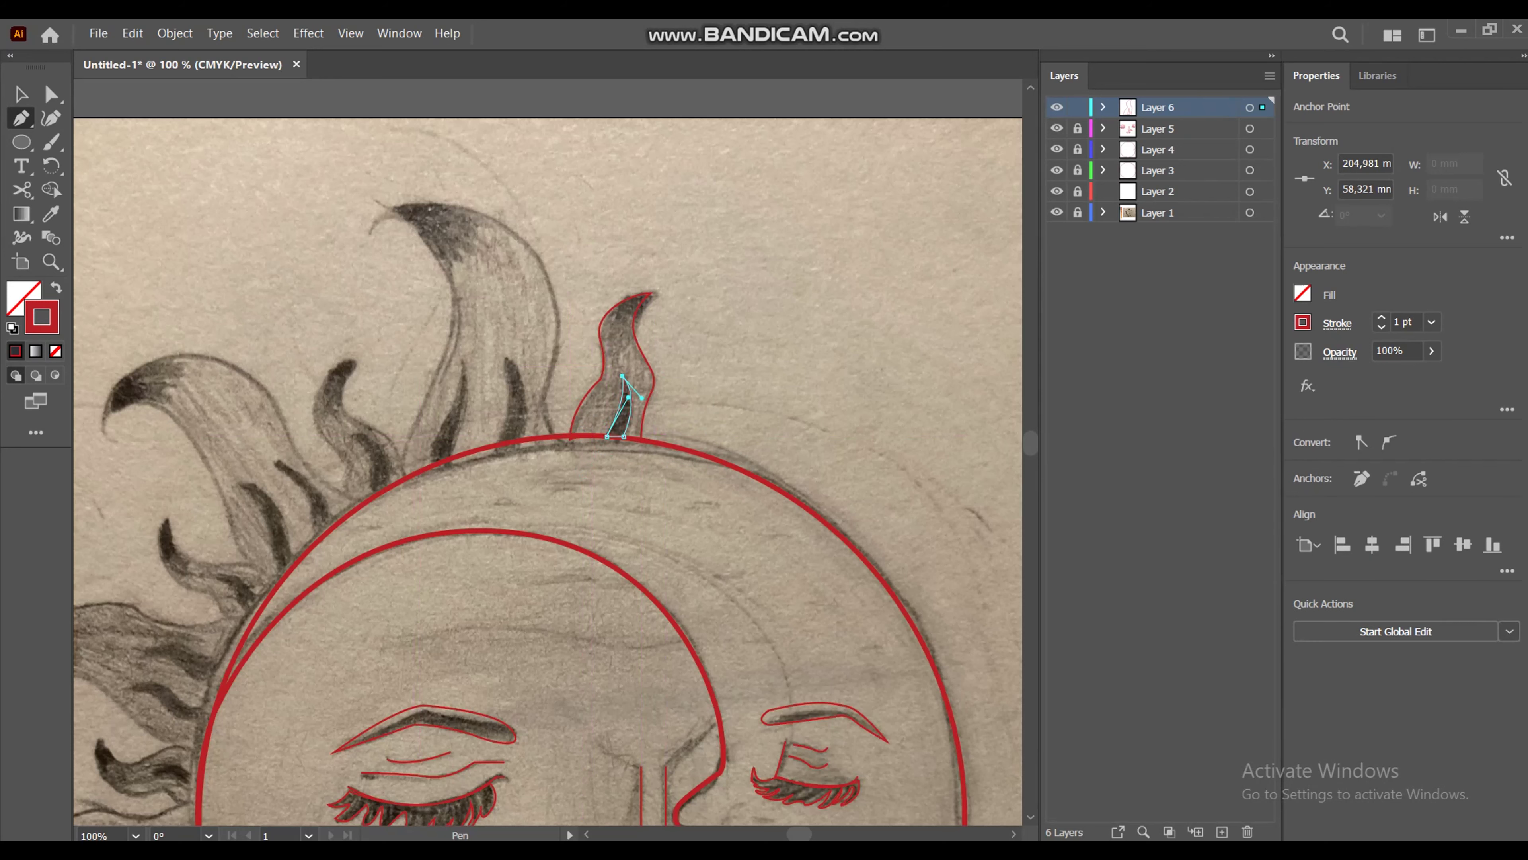
Step: Trace the tall top flame as a closed curved outline on the sun's rim
click(405, 477)
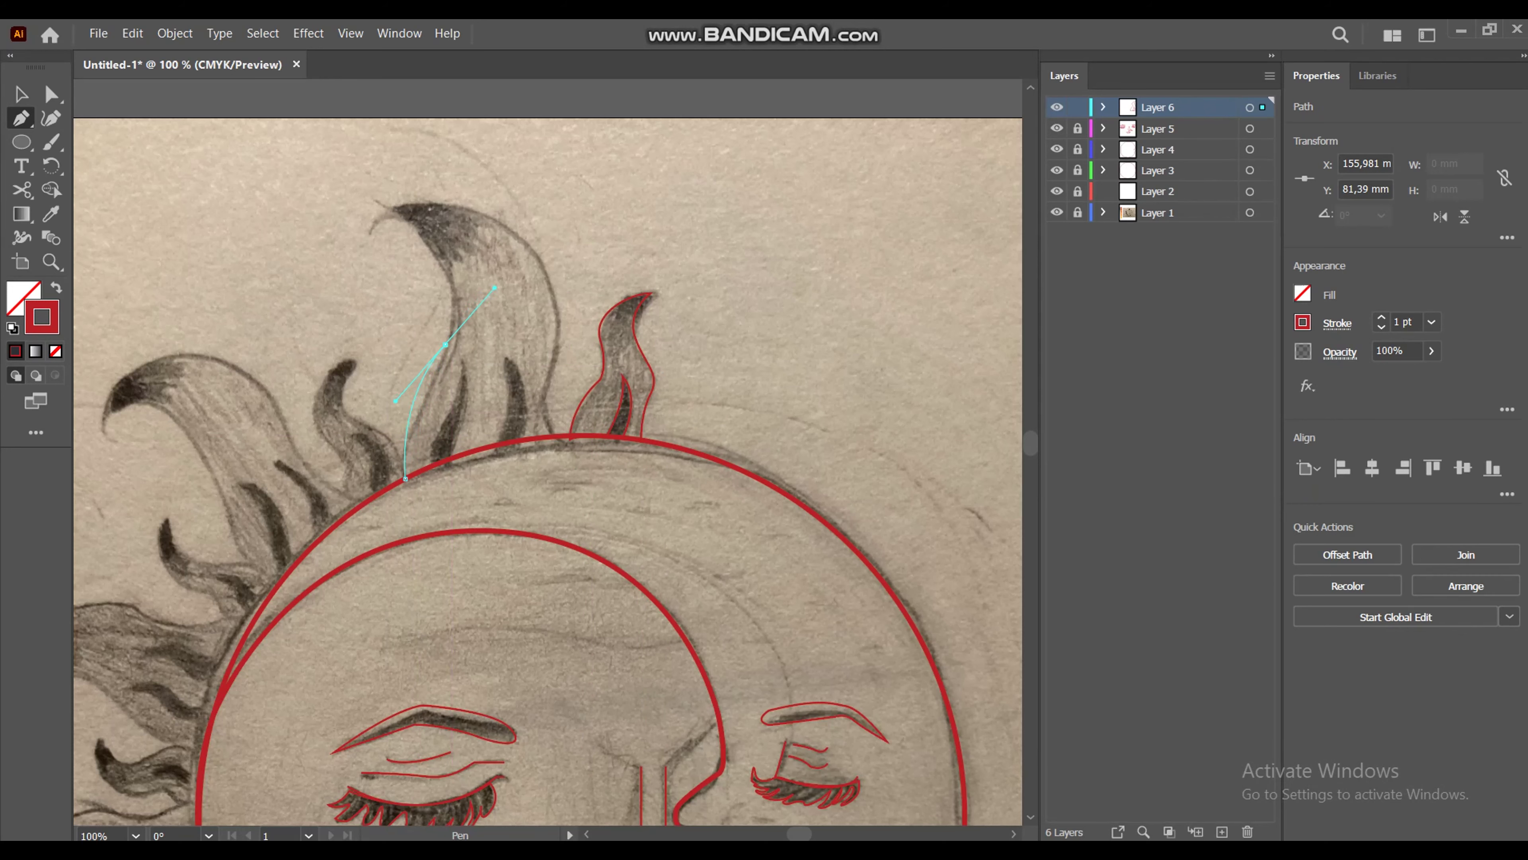
drag(392, 216, 386, 164)
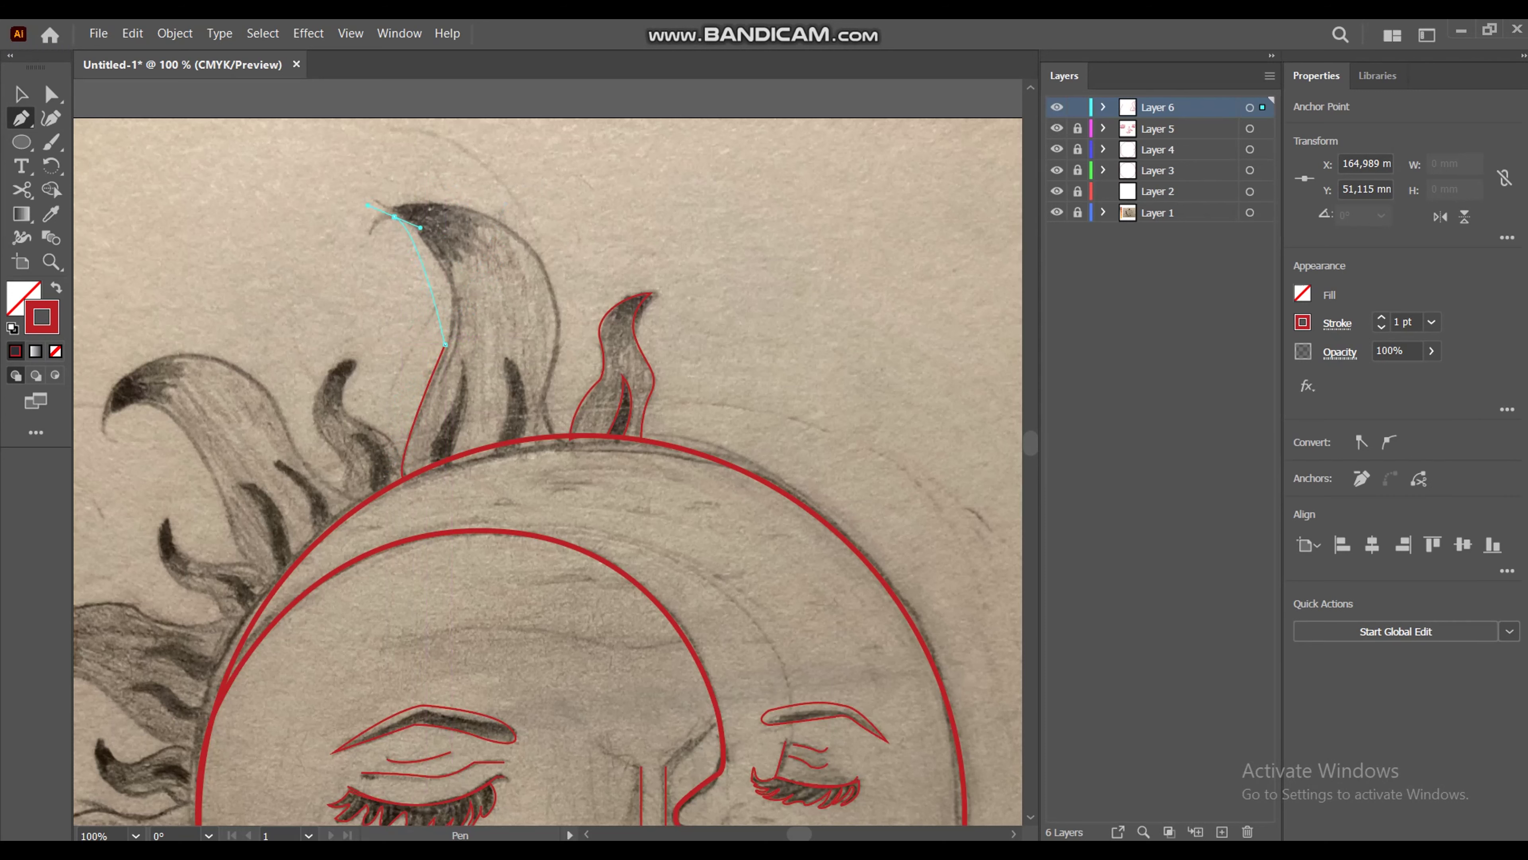
click(400, 206)
drag(549, 279, 556, 309)
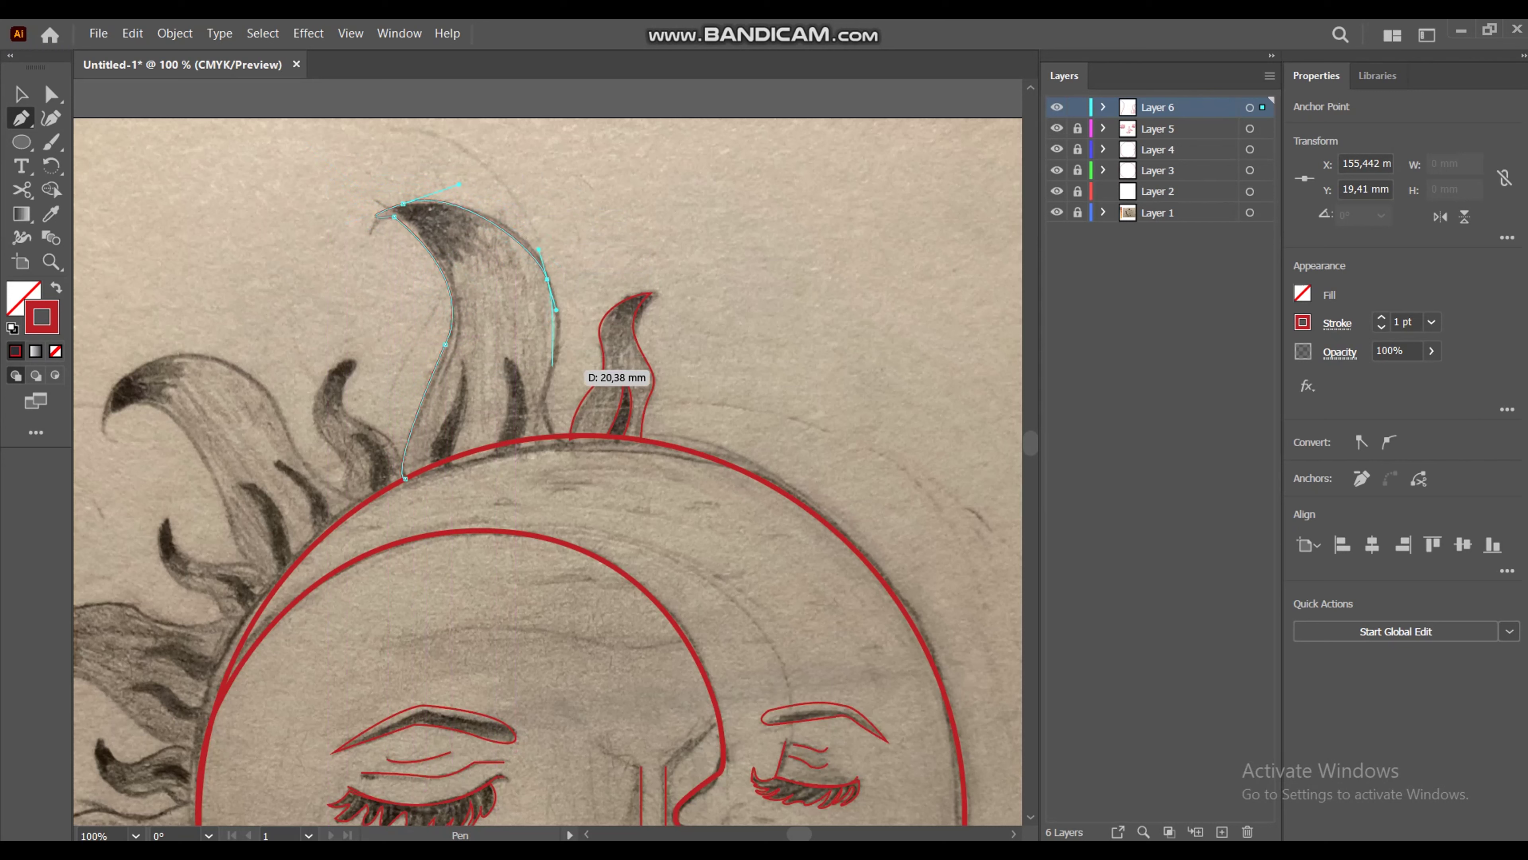
mouse_move(552, 370)
mouse_down()
mouse_move(543, 411)
mouse_move(564, 450)
mouse_up()
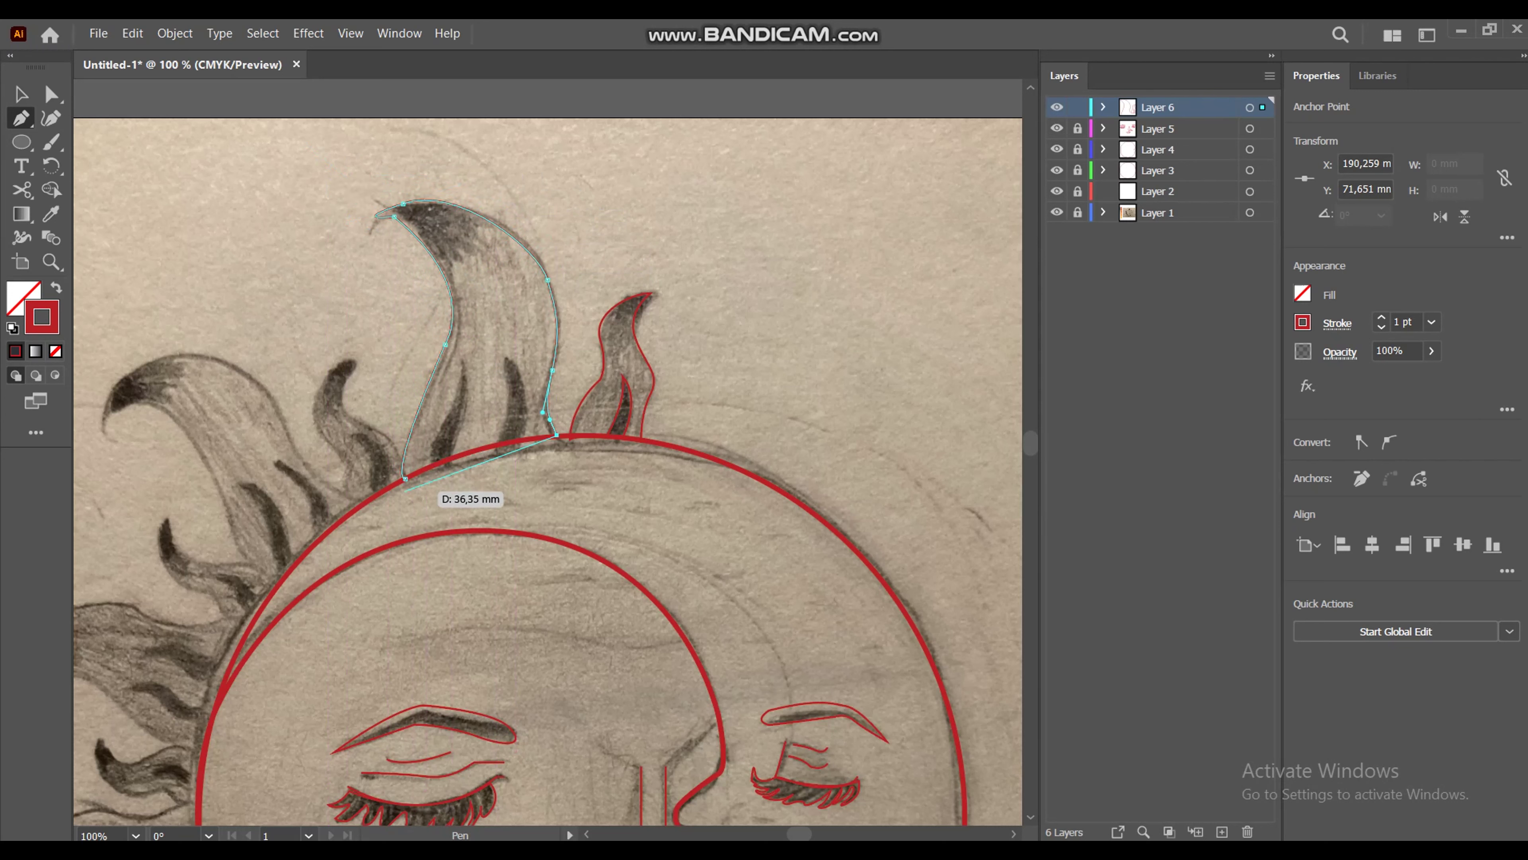
drag(404, 479, 384, 484)
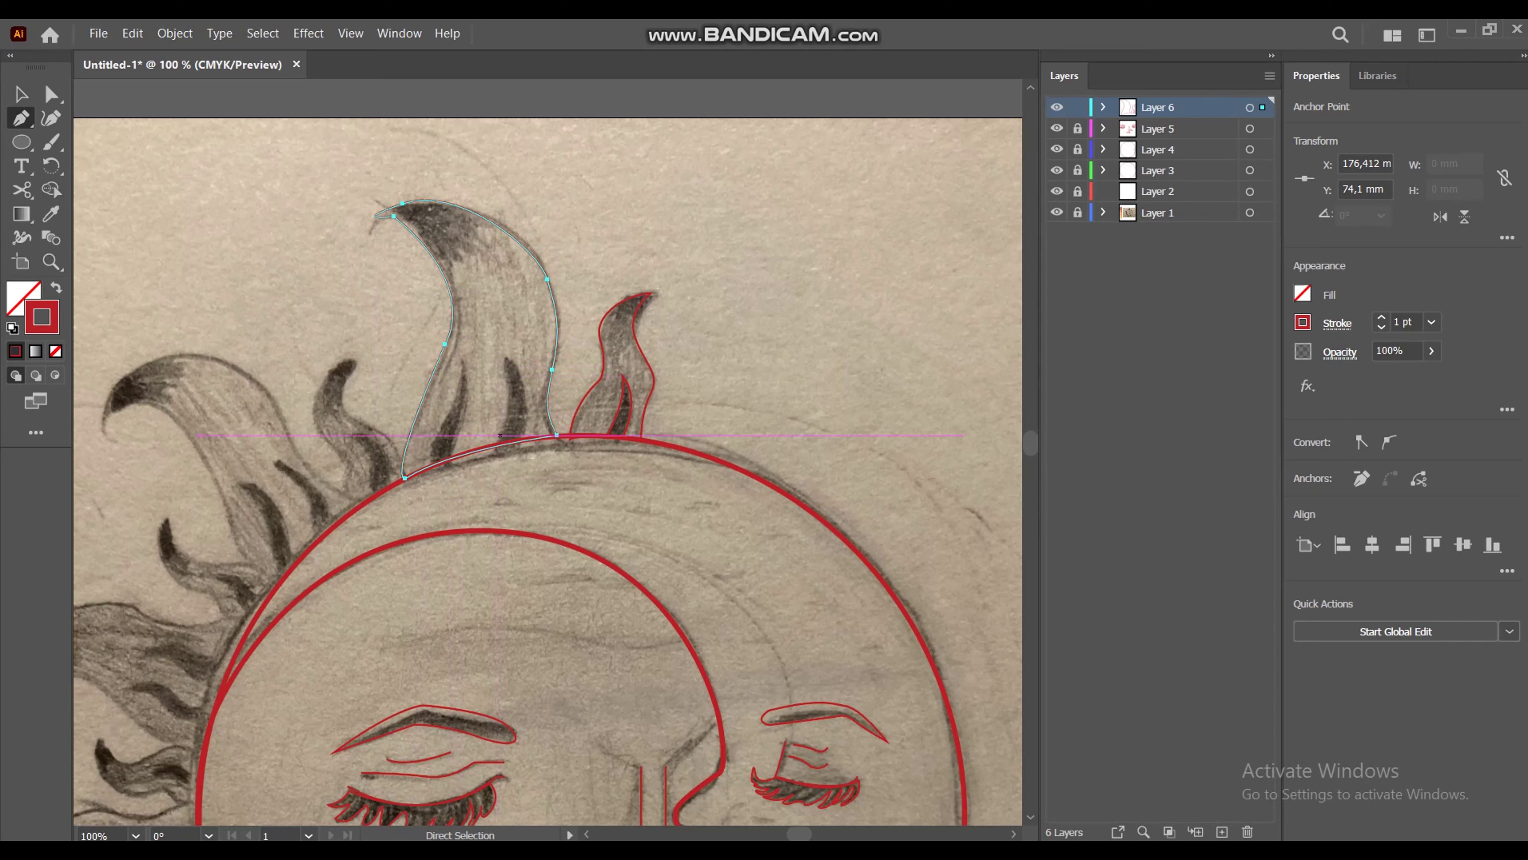
Step: Begin a dark inner streak in the tall flame and zoom to 150%
click(495, 442)
mouse_move(504, 365)
mouse_down()
mouse_move(525, 397)
mouse_move(514, 449)
mouse_move(413, 465)
mouse_move(446, 338)
mouse_up()
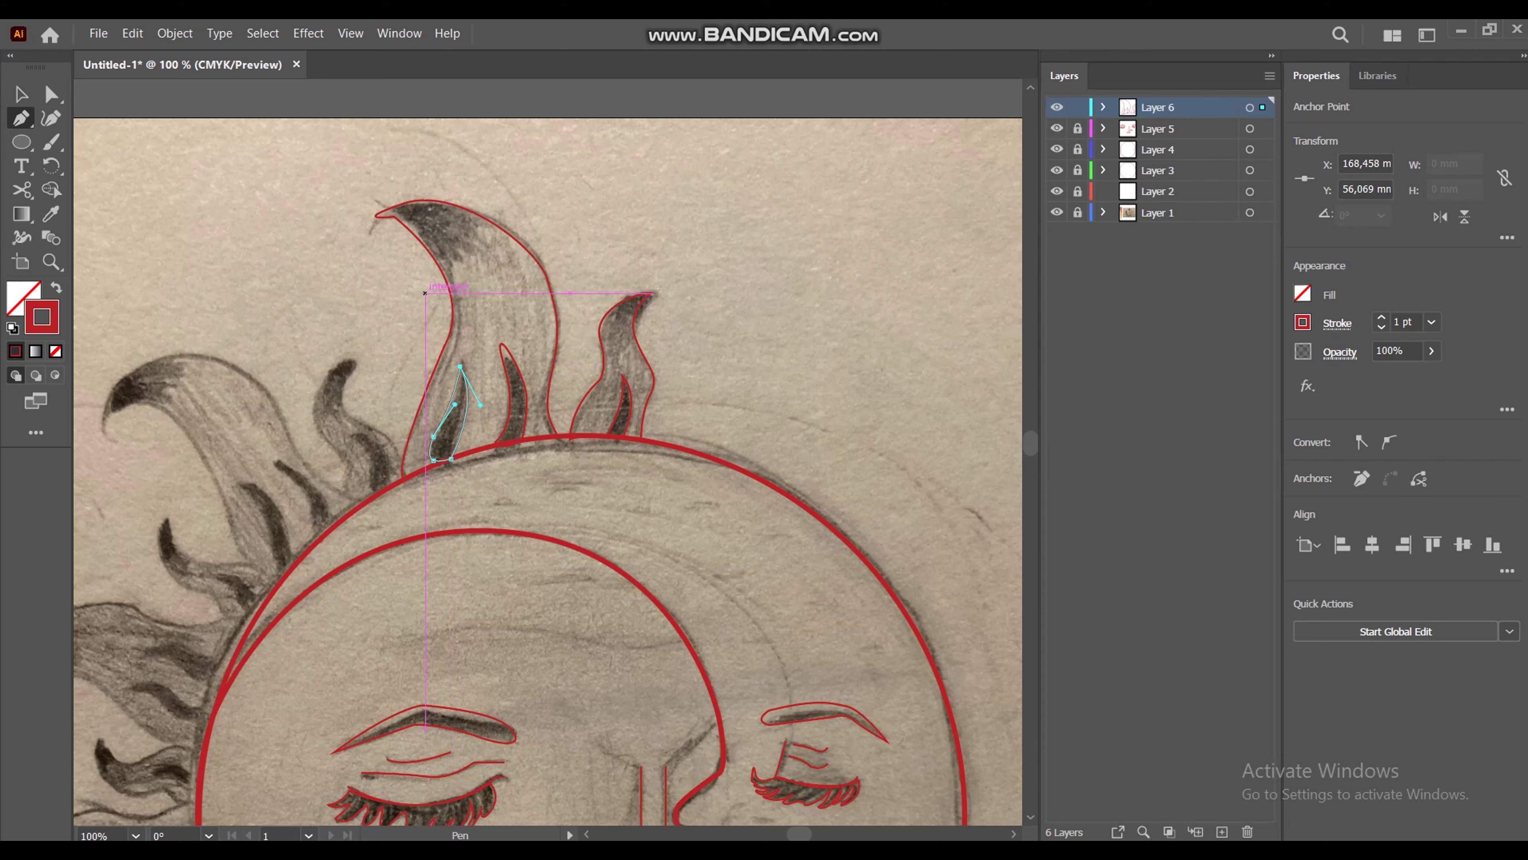
ctrl+click(446, 338)
key(z)
click(363, 466)
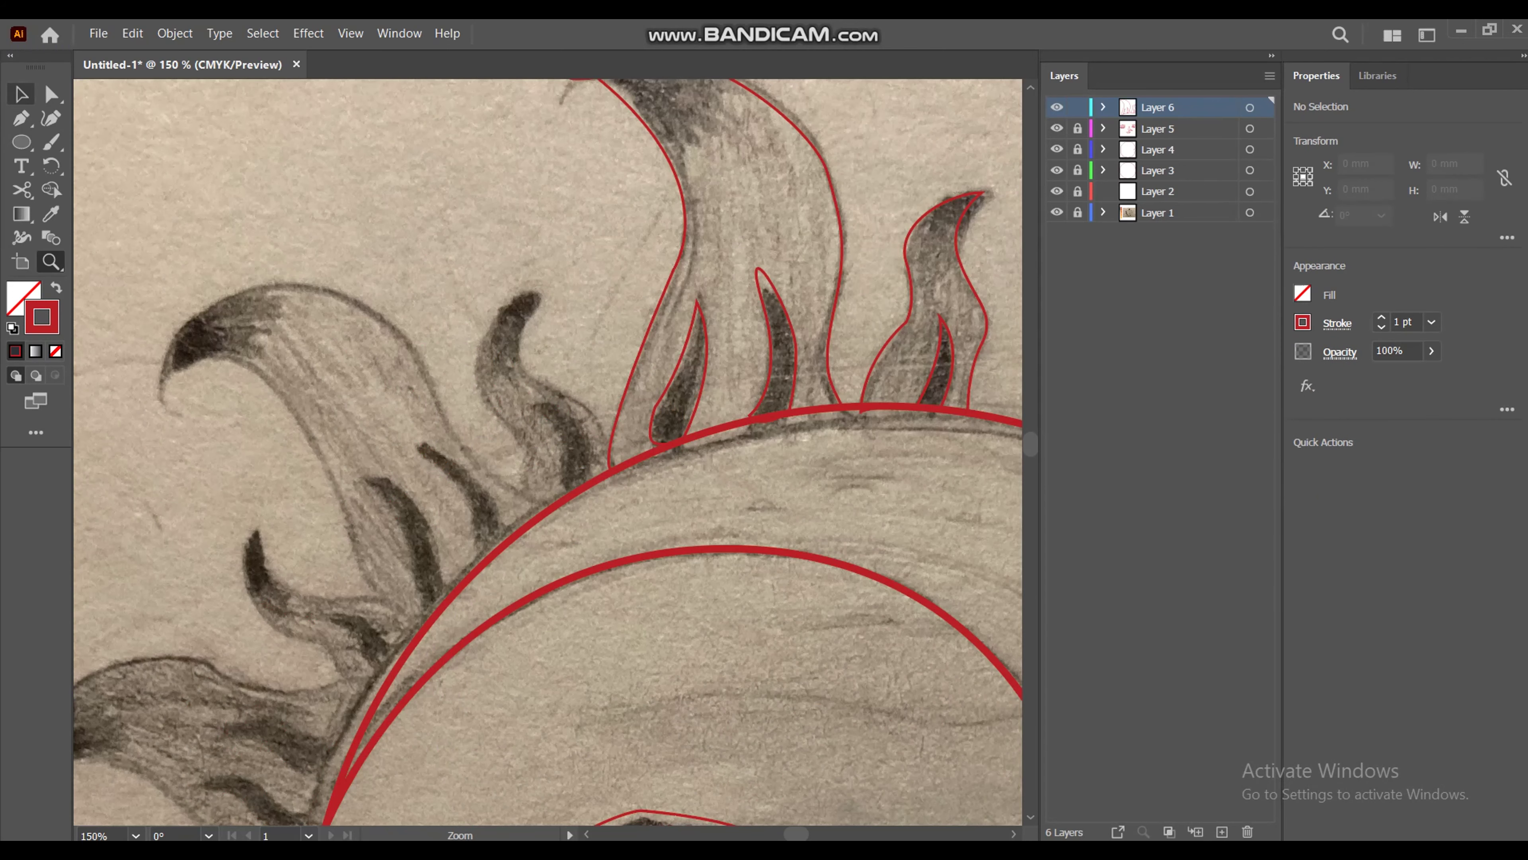
Step: Outline the next small flame and the streak inside it
key(p)
click(537, 294)
drag(453, 416, 526, 460)
mouse_move(549, 510)
mouse_down()
mouse_move(600, 509)
mouse_move(626, 469)
mouse_up()
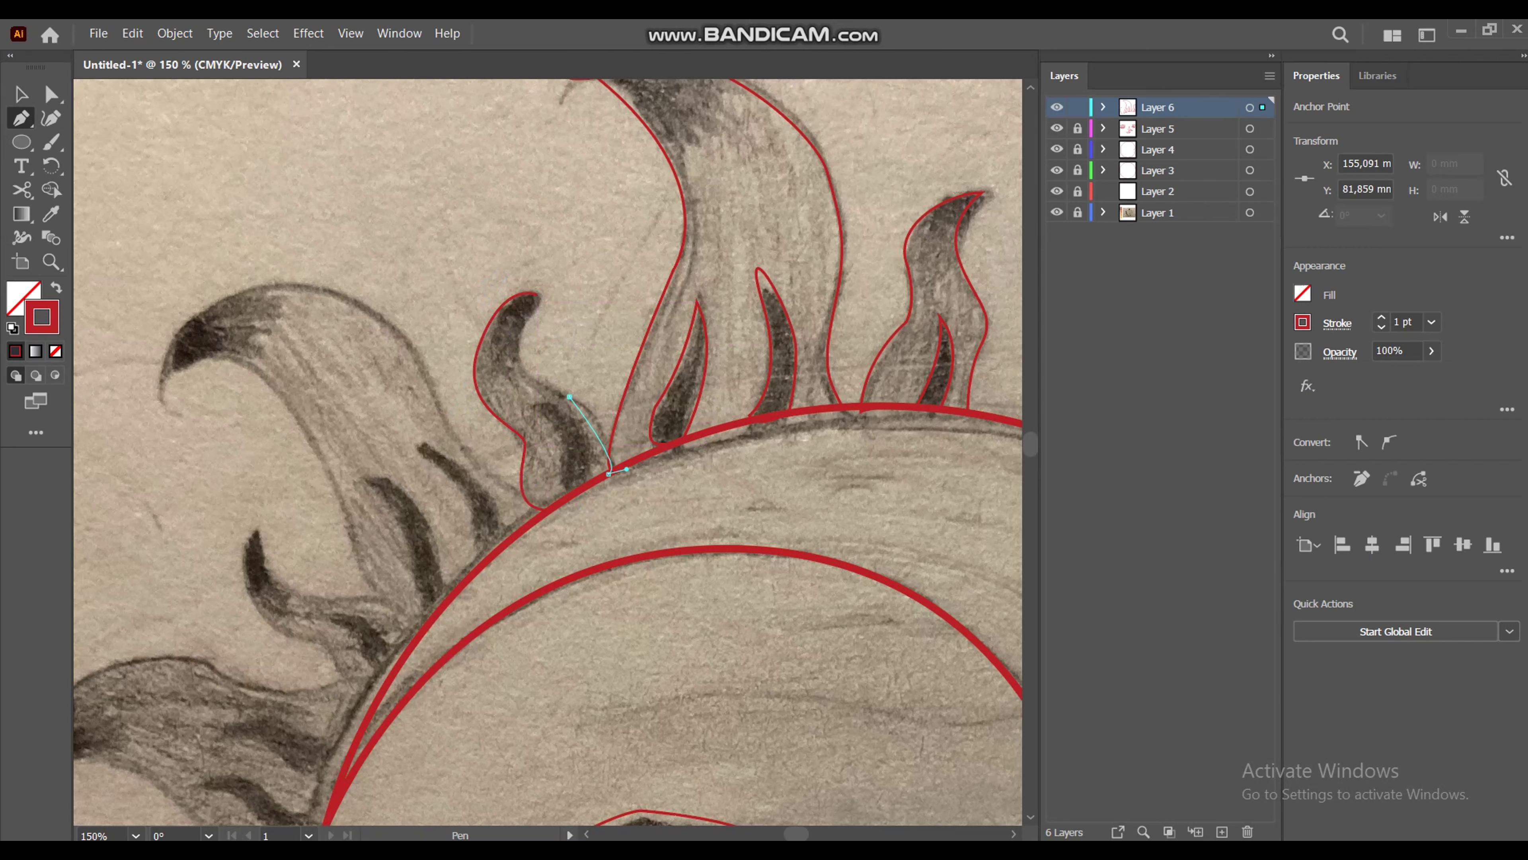
mouse_move(569, 396)
mouse_down()
mouse_move(519, 363)
mouse_move(543, 267)
mouse_up()
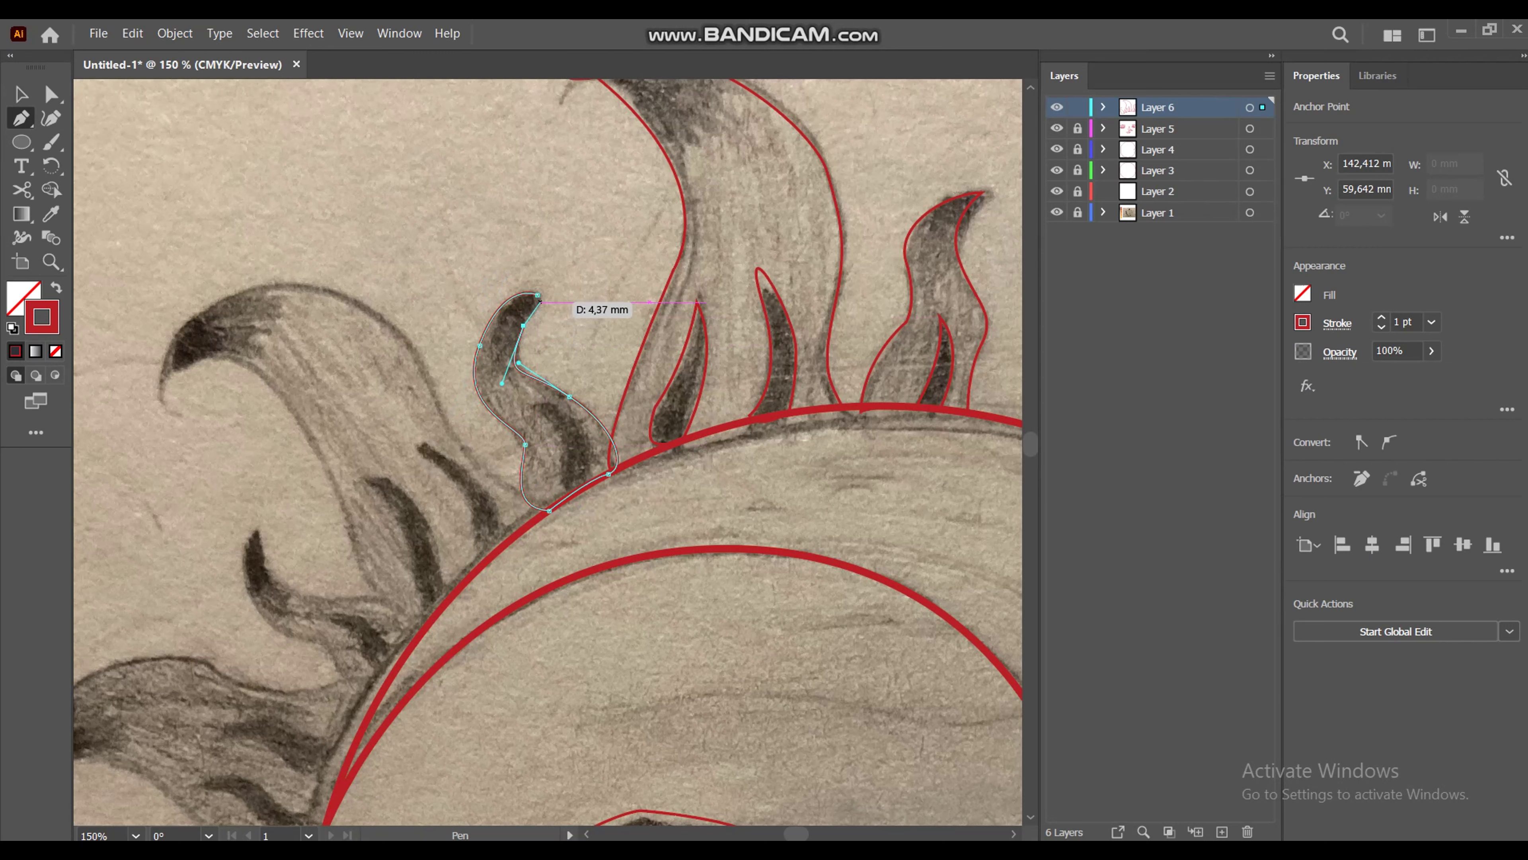
click(536, 296)
click(569, 491)
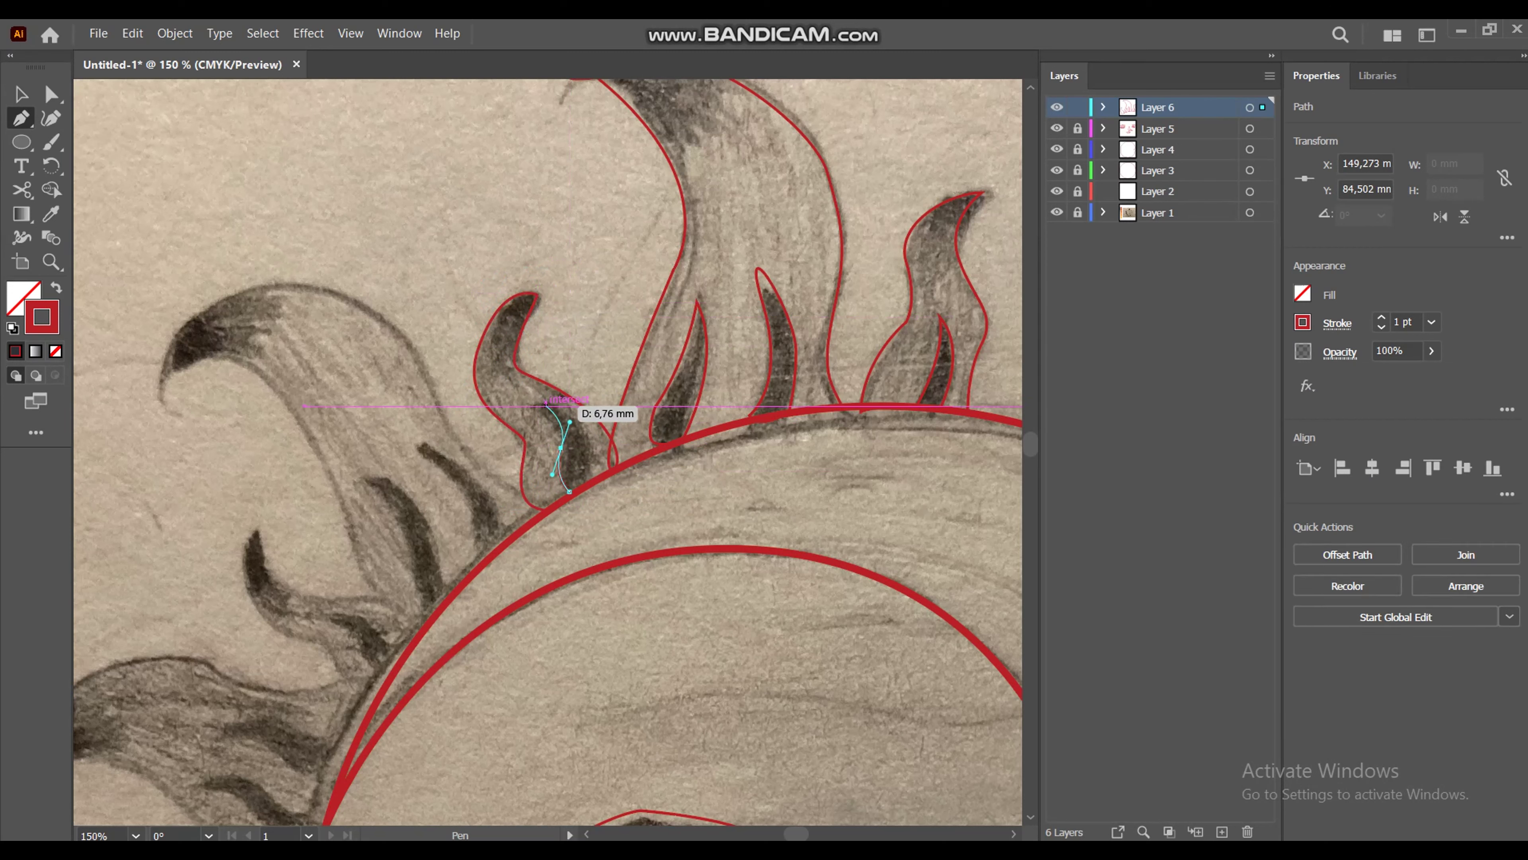
drag(531, 405, 573, 415)
drag(590, 472, 594, 478)
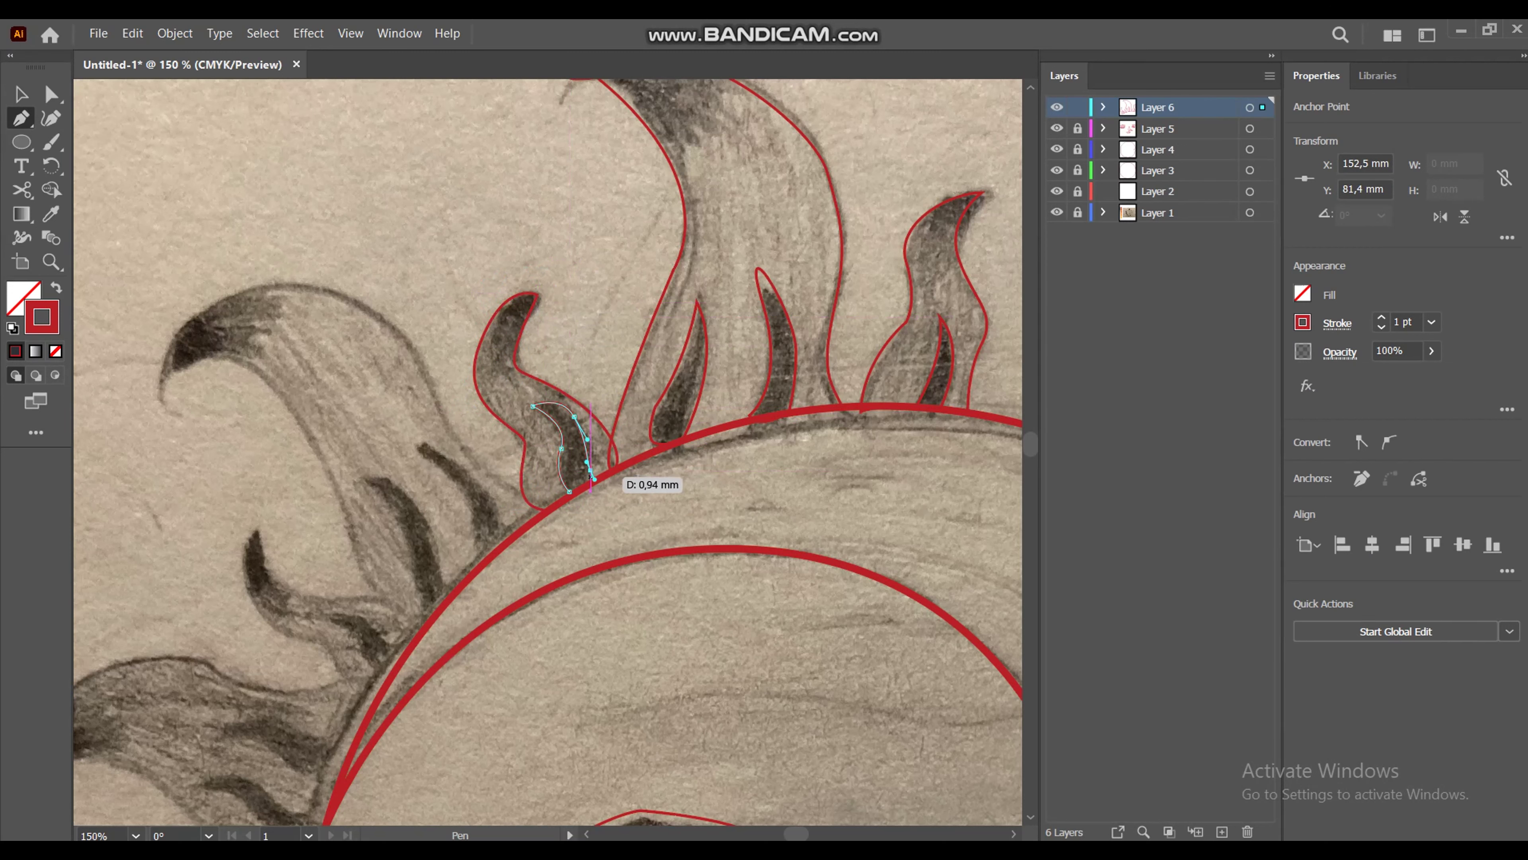
key(v)
key(ctrl+shift+a)
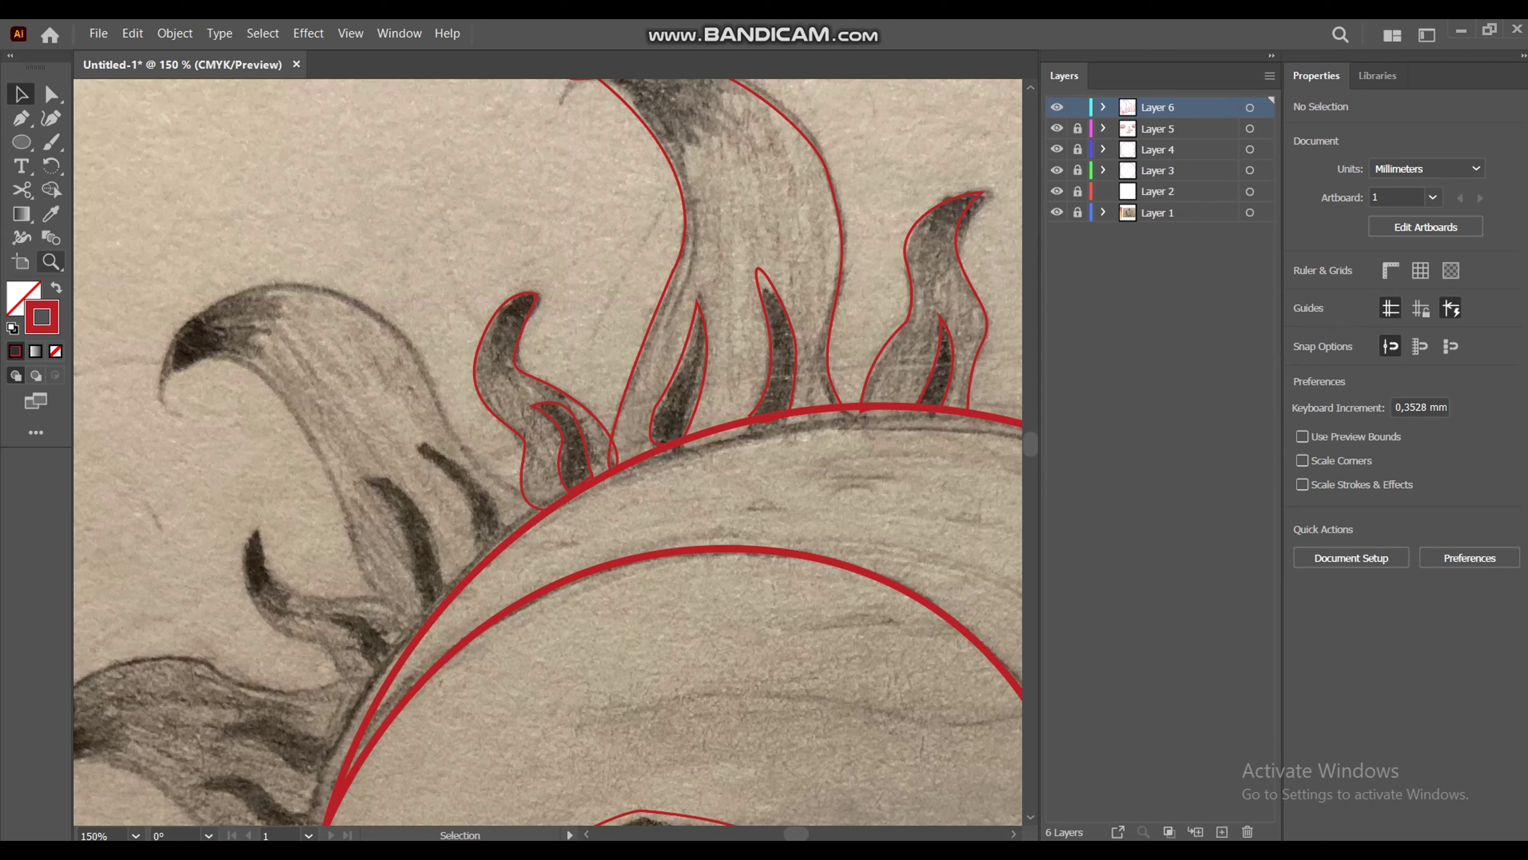
Step: Trace two more small flames as closed outlines along the sun rim
key(p)
click(434, 617)
mouse_move(400, 515)
mouse_down()
mouse_move(397, 493)
mouse_move(446, 581)
mouse_move(447, 622)
mouse_up()
click(434, 617)
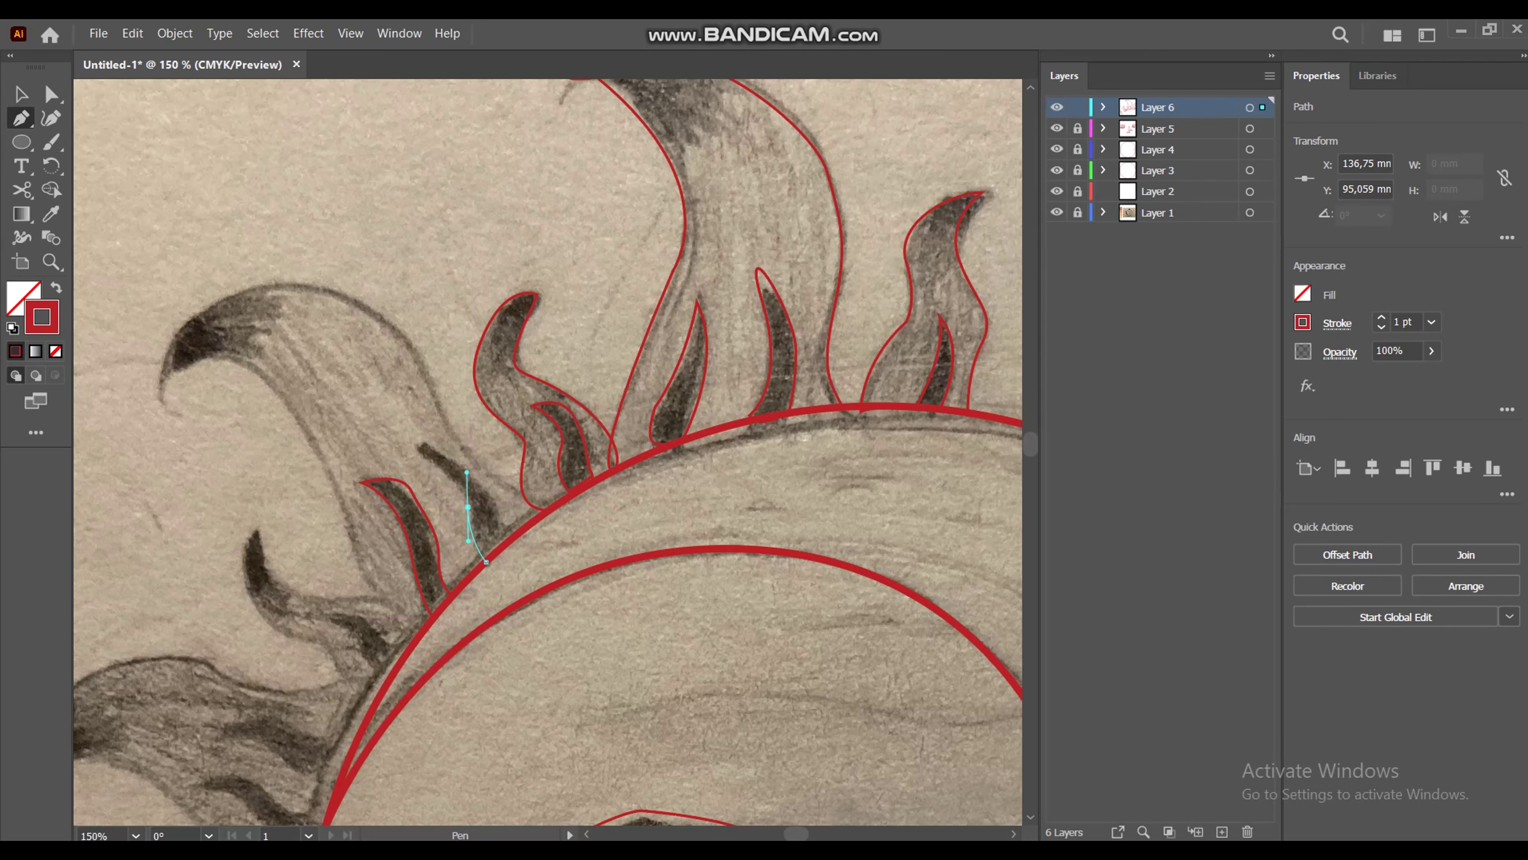
click(417, 446)
drag(475, 474, 499, 556)
click(426, 628)
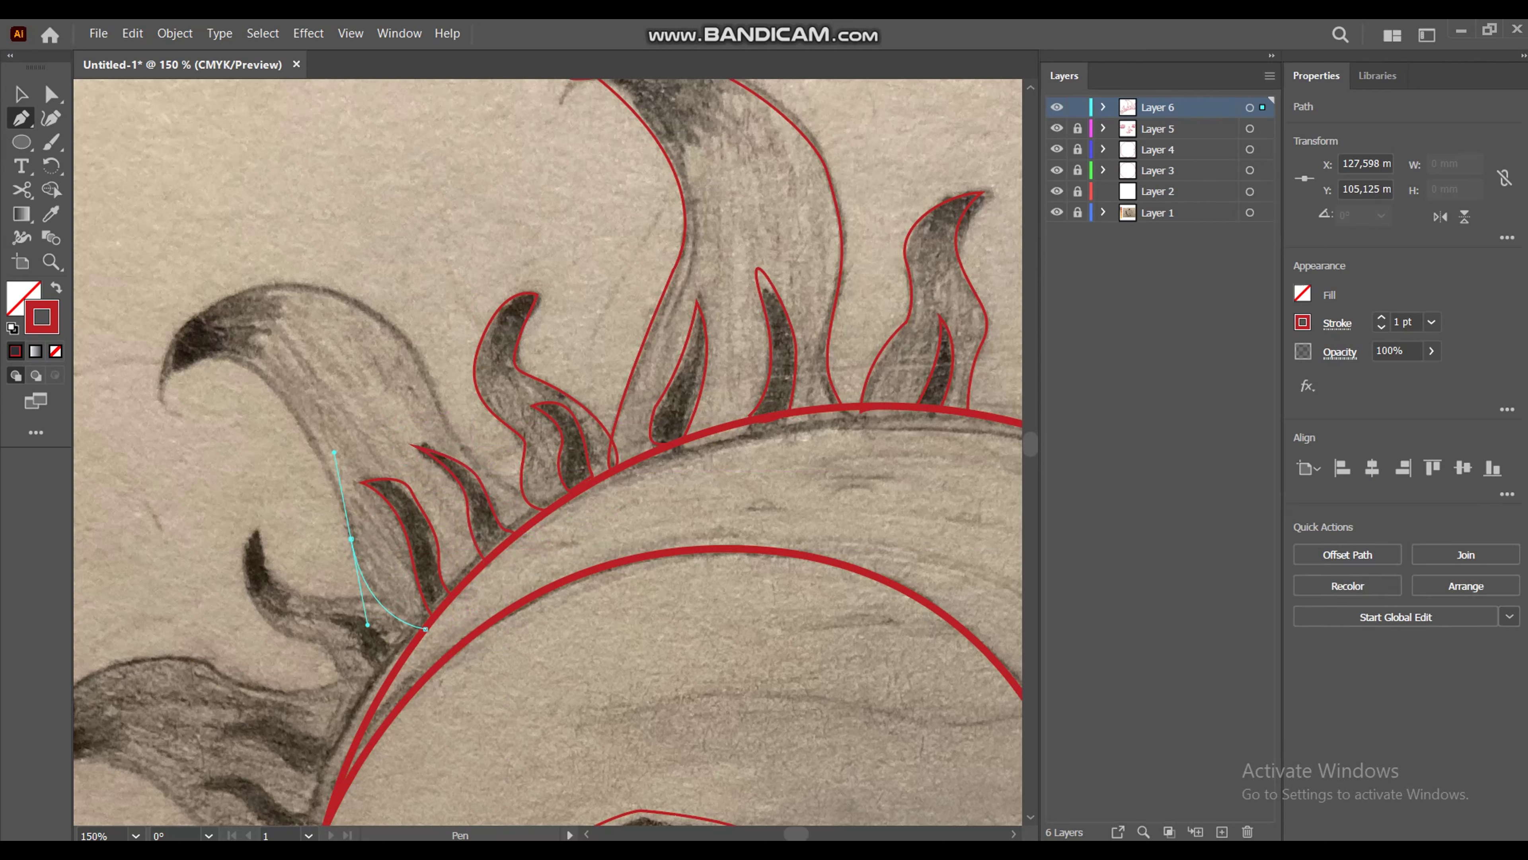
Step: Trace the large curling flame left of the sun's top as a closed outline
click(191, 326)
click(163, 382)
click(191, 325)
click(239, 290)
mouse_move(355, 302)
mouse_down()
mouse_move(391, 347)
mouse_move(357, 302)
mouse_up()
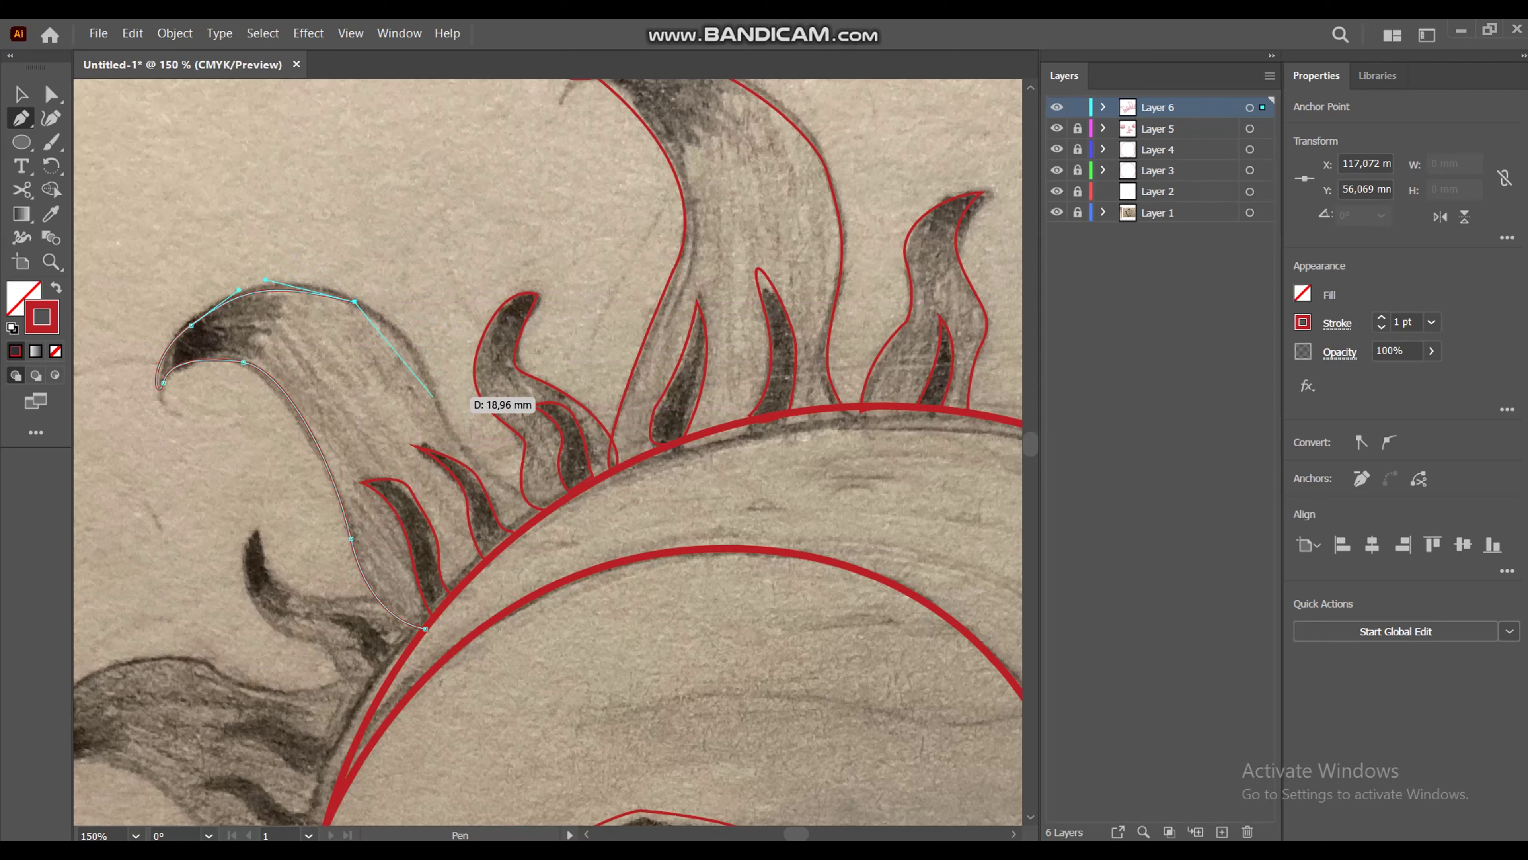
drag(440, 402, 456, 479)
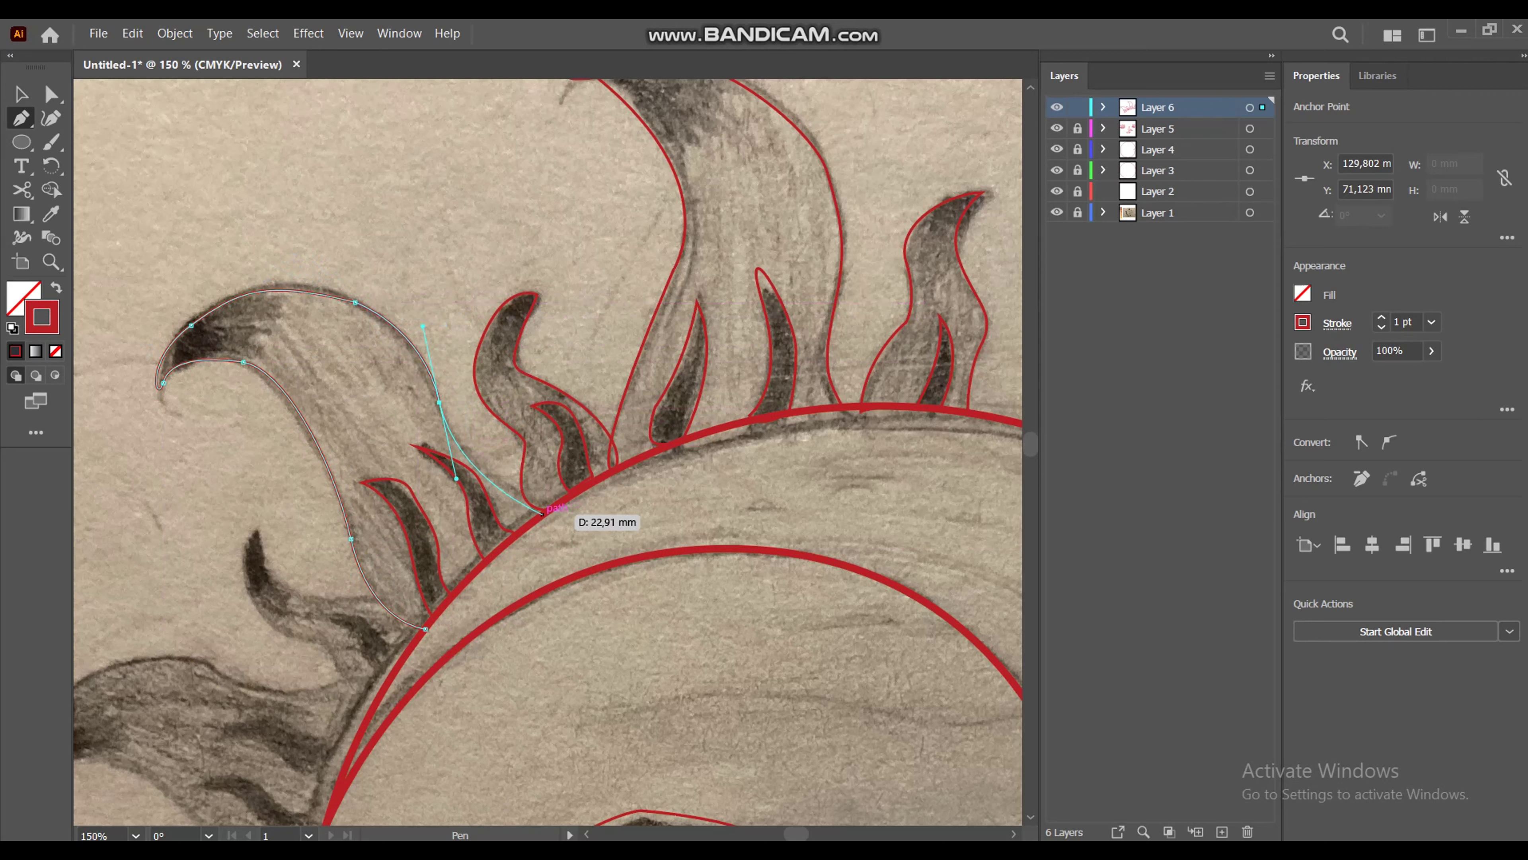
click(542, 512)
drag(425, 628, 467, 574)
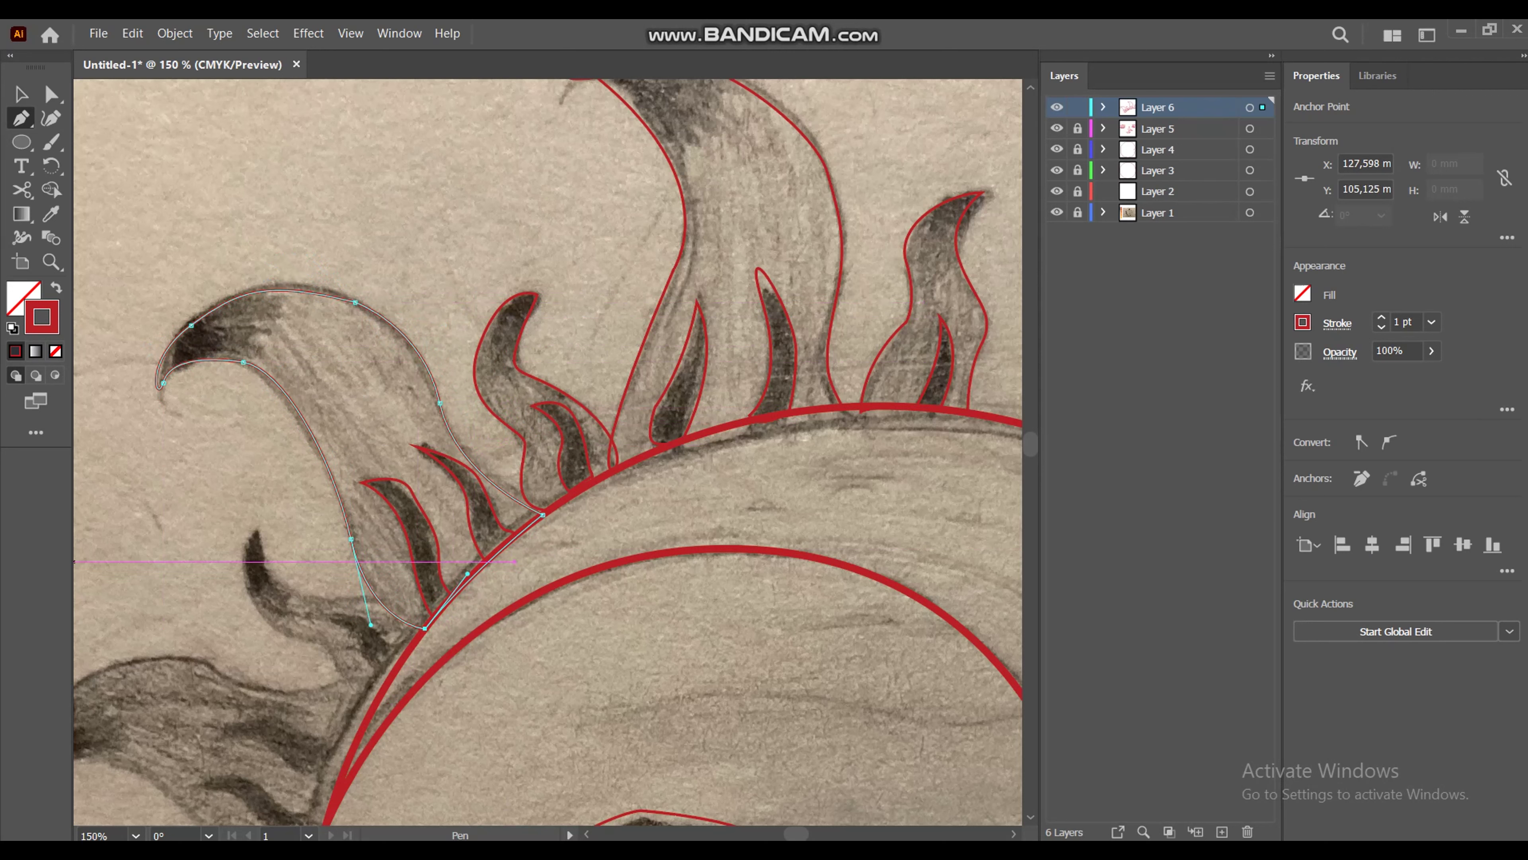
key(ctrl+shift+a)
scroll(547, 451, down, 5)
Step: Trace the hooked flame near the upper-left rim and adjust its end anchor
scroll(548, 451, left, 4)
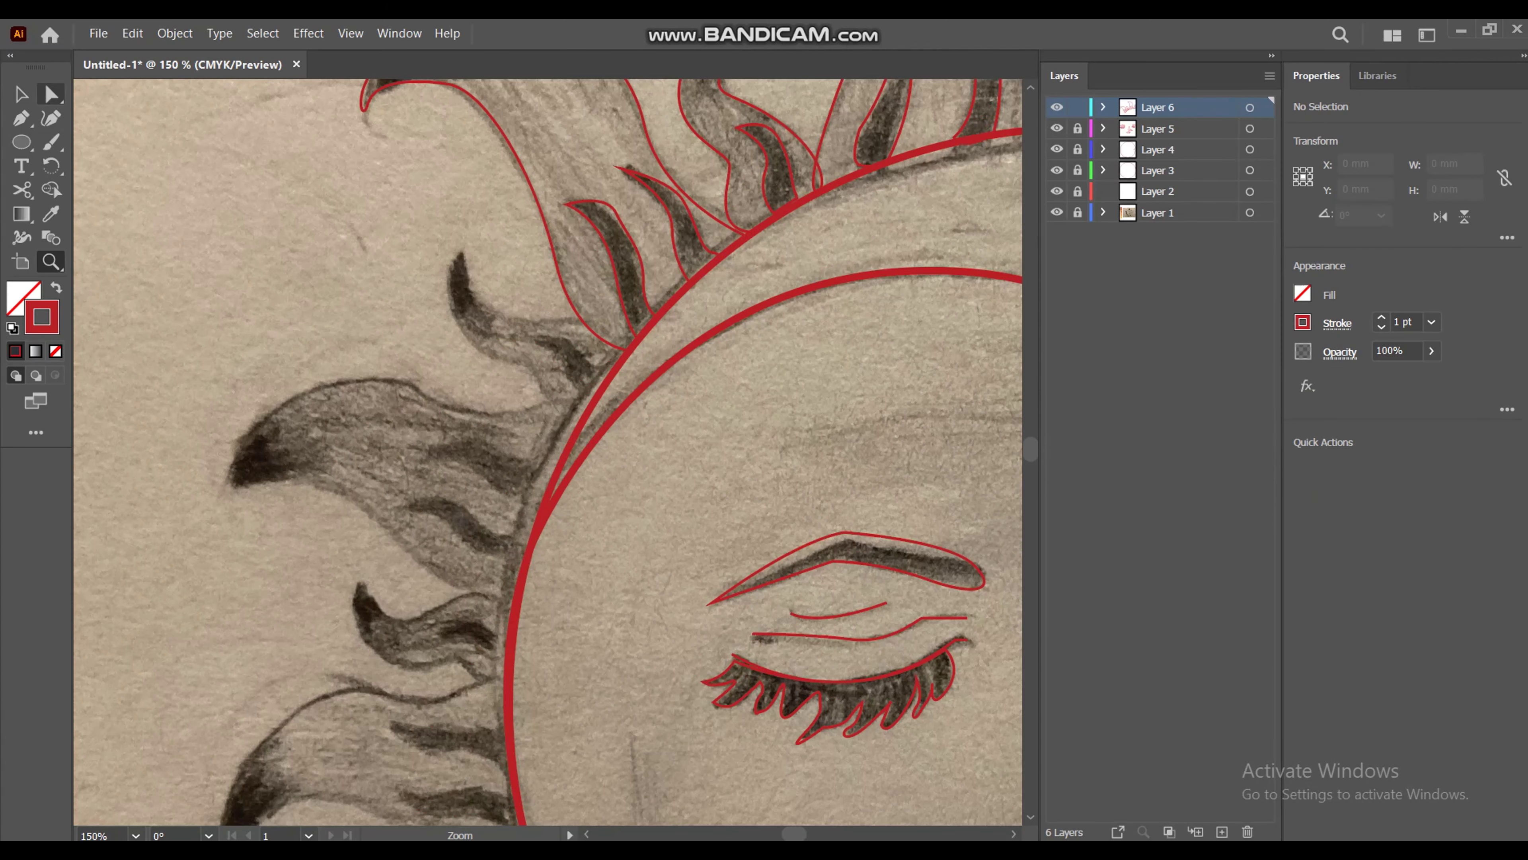
key(p)
click(579, 405)
mouse_move(528, 363)
mouse_down()
mouse_move(503, 300)
mouse_move(654, 378)
mouse_move(639, 339)
mouse_up()
click(459, 255)
click(52, 94)
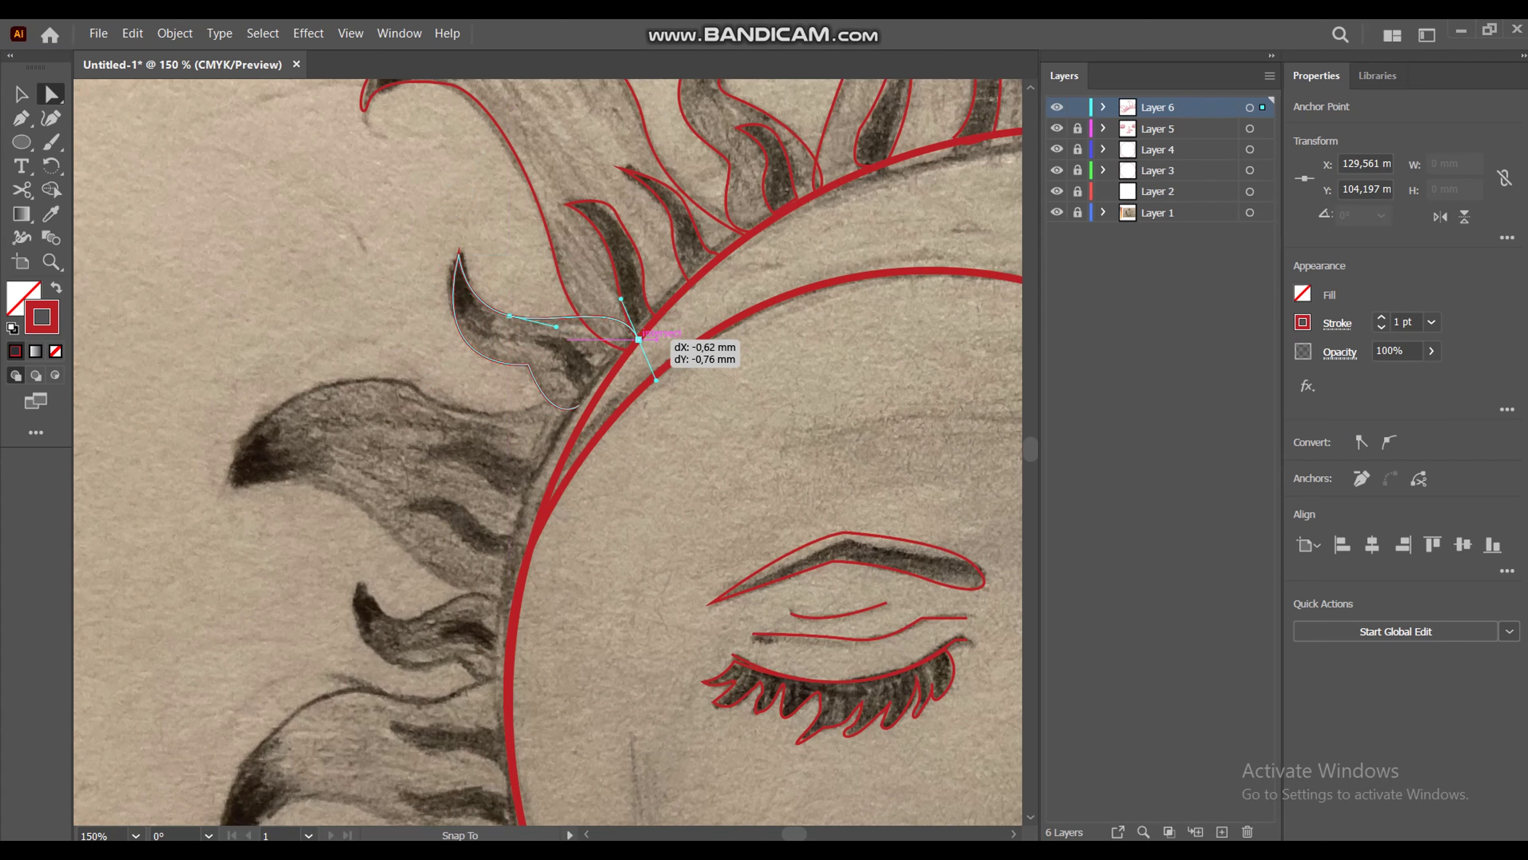
key(p)
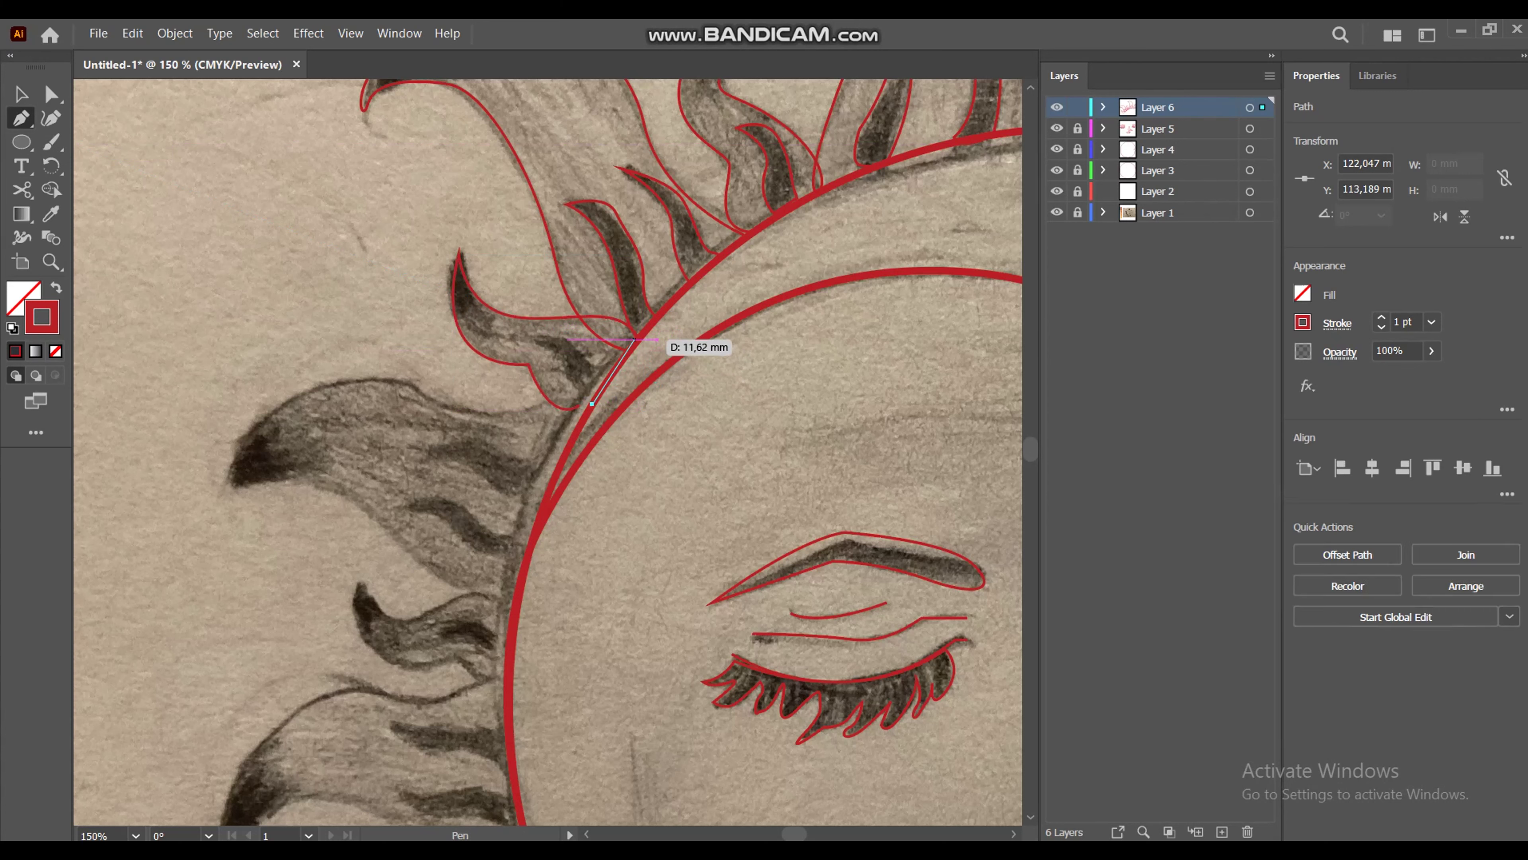
key(a)
drag(580, 405, 592, 404)
click(569, 393)
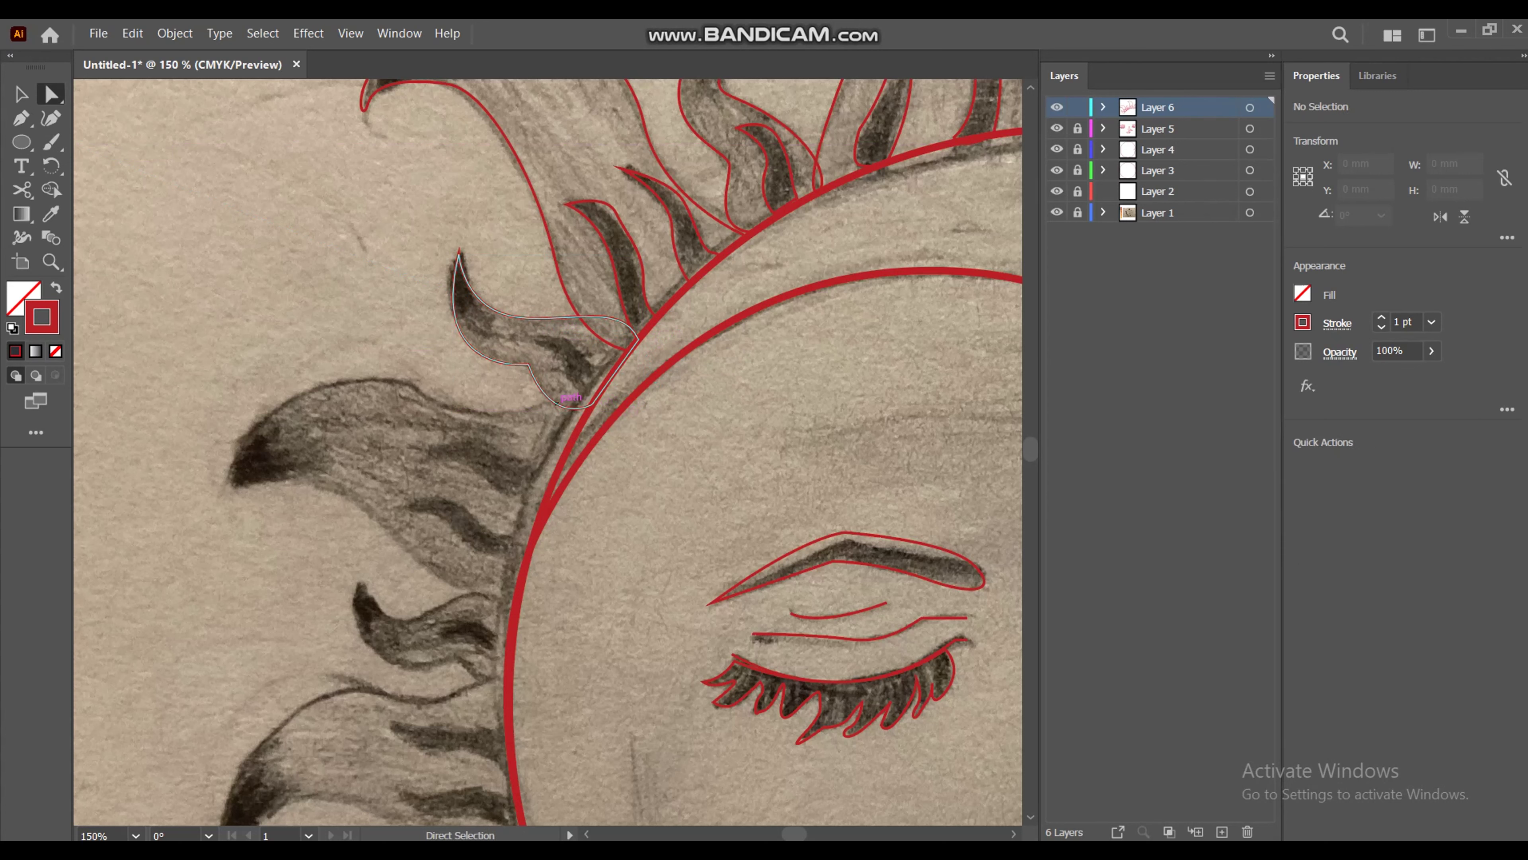
Step: Draw the red streak lines inside the left-side flame, redoing one stray path
click(541, 345)
click(590, 393)
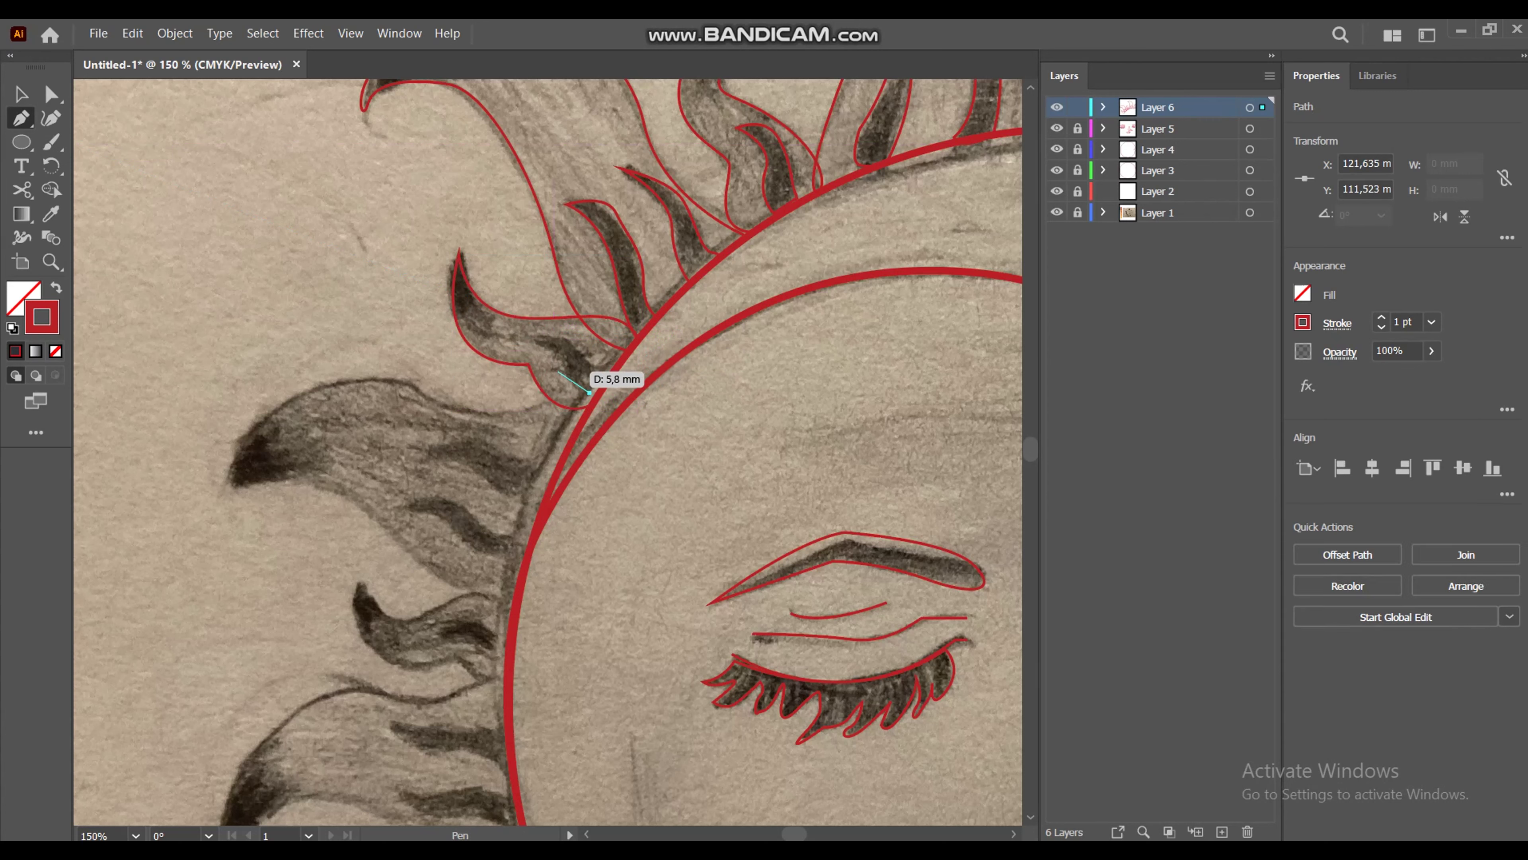
mouse_move(590, 350)
mouse_down()
mouse_move(610, 377)
mouse_move(615, 361)
mouse_up()
click(507, 558)
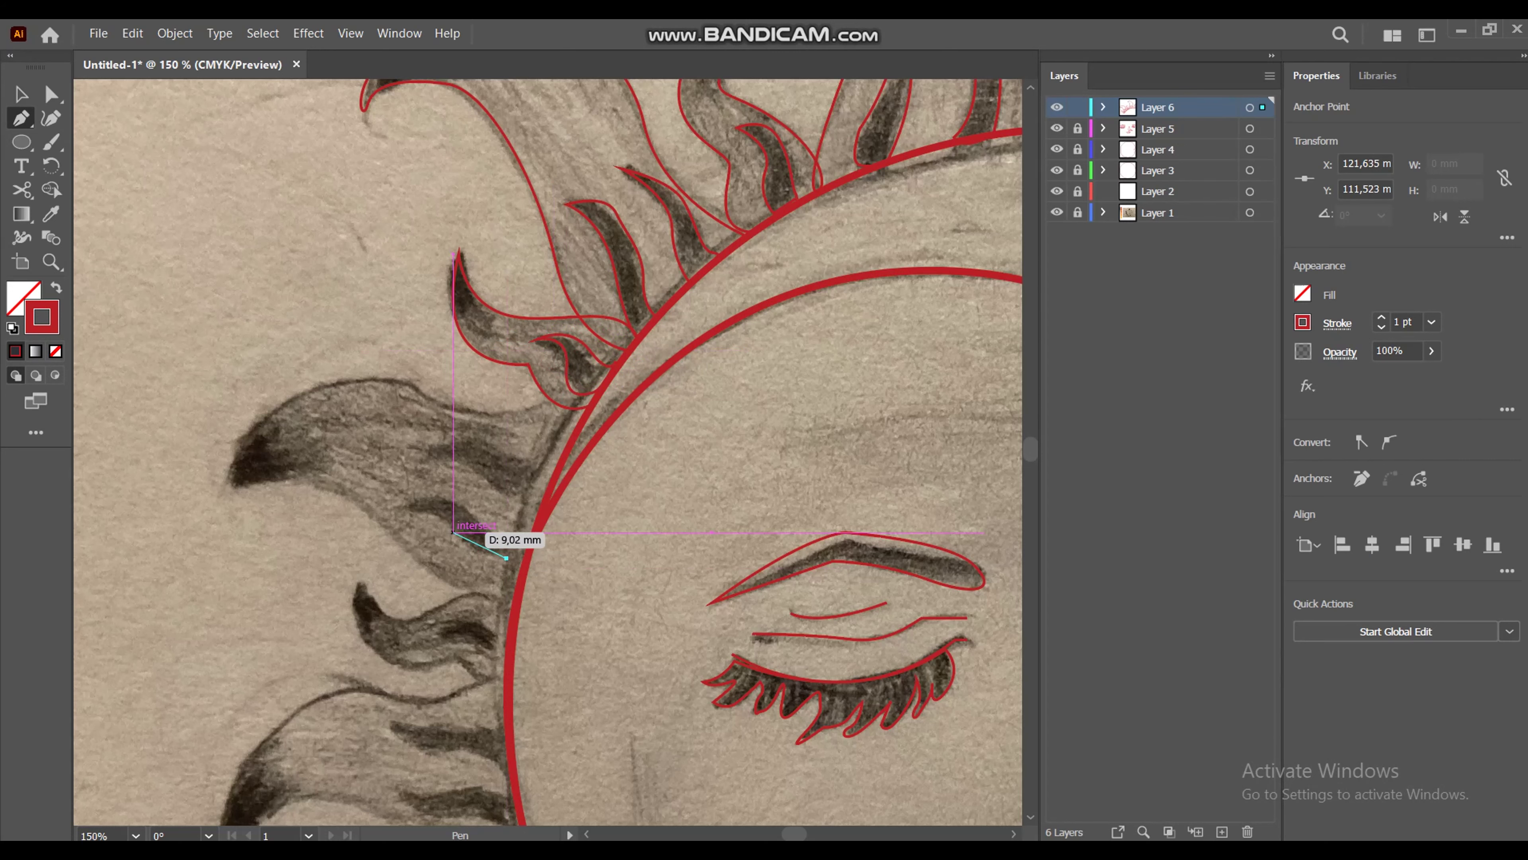
mouse_move(410, 511)
mouse_down()
mouse_move(445, 495)
mouse_move(492, 537)
mouse_up()
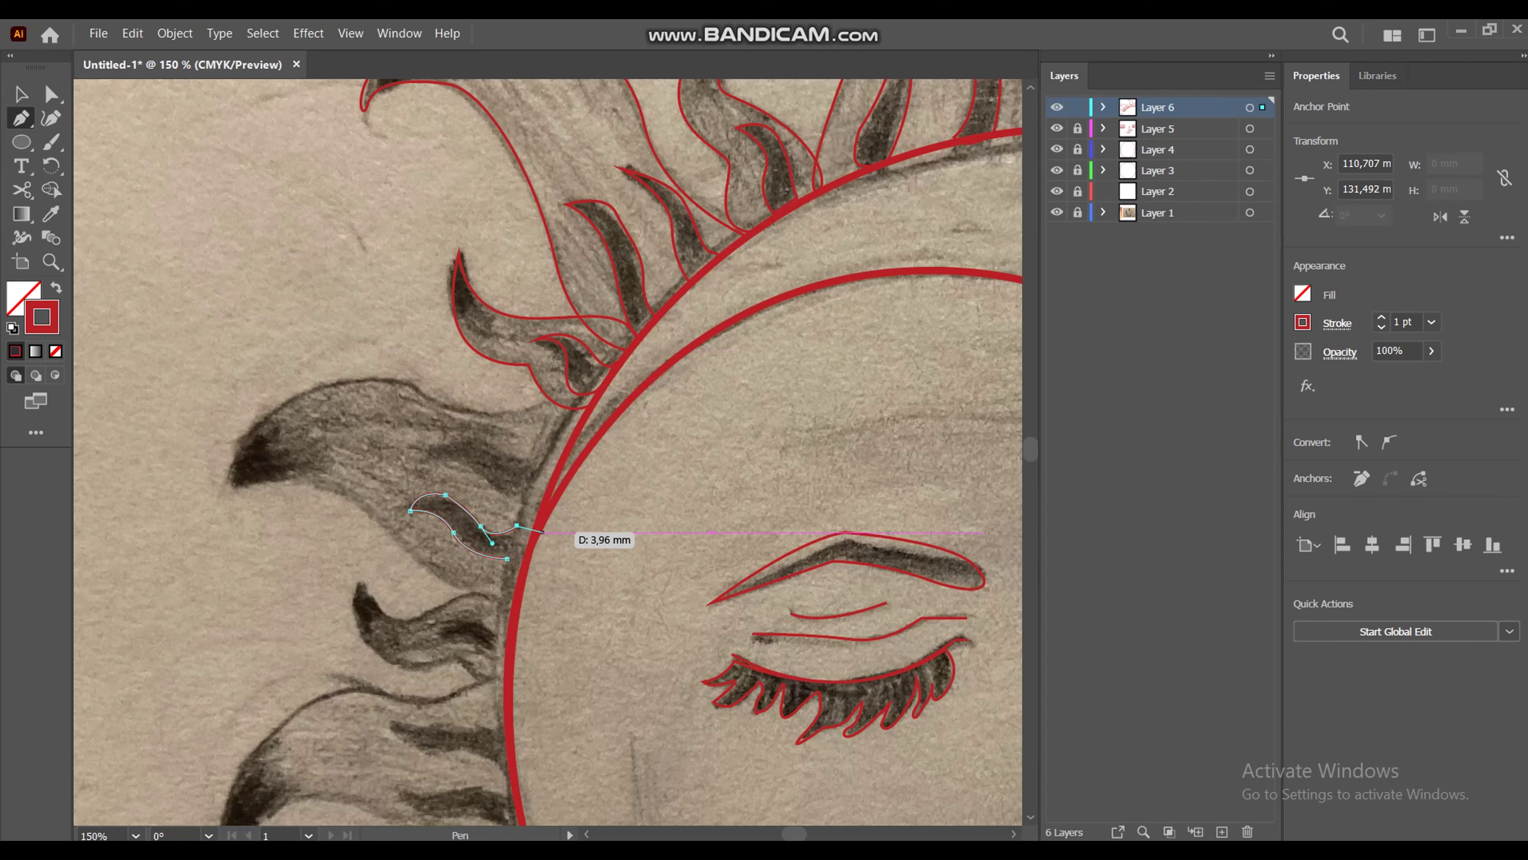
key(ctrl+z)
key(ctrl+z)
key(ctrl+z)
click(525, 567)
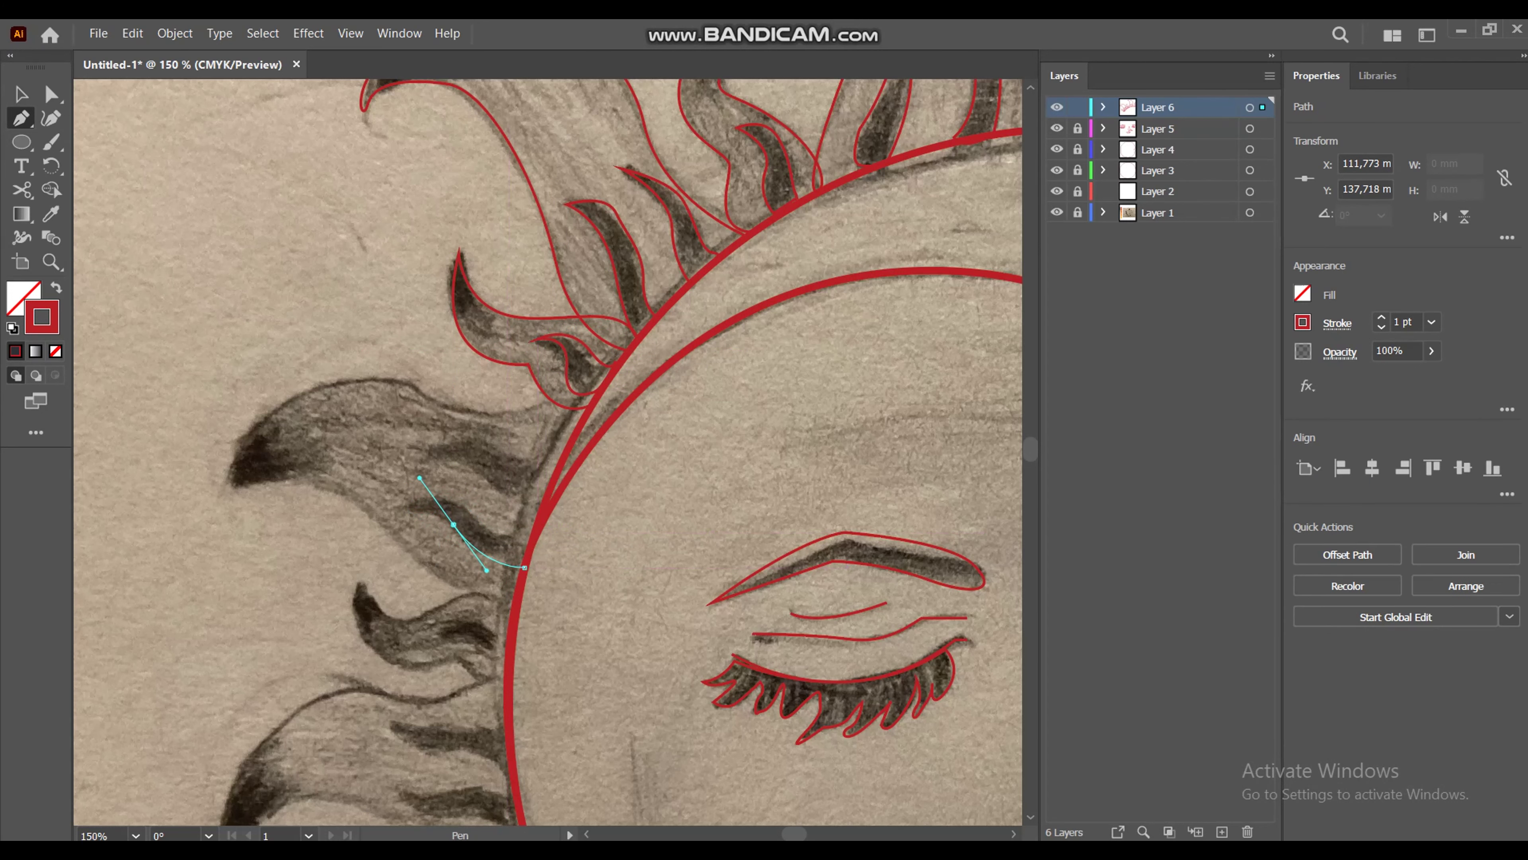
mouse_move(420, 477)
mouse_down()
mouse_move(436, 501)
mouse_move(521, 529)
mouse_move(516, 486)
mouse_move(553, 460)
mouse_move(554, 488)
mouse_up()
click(538, 521)
click(428, 464)
click(477, 440)
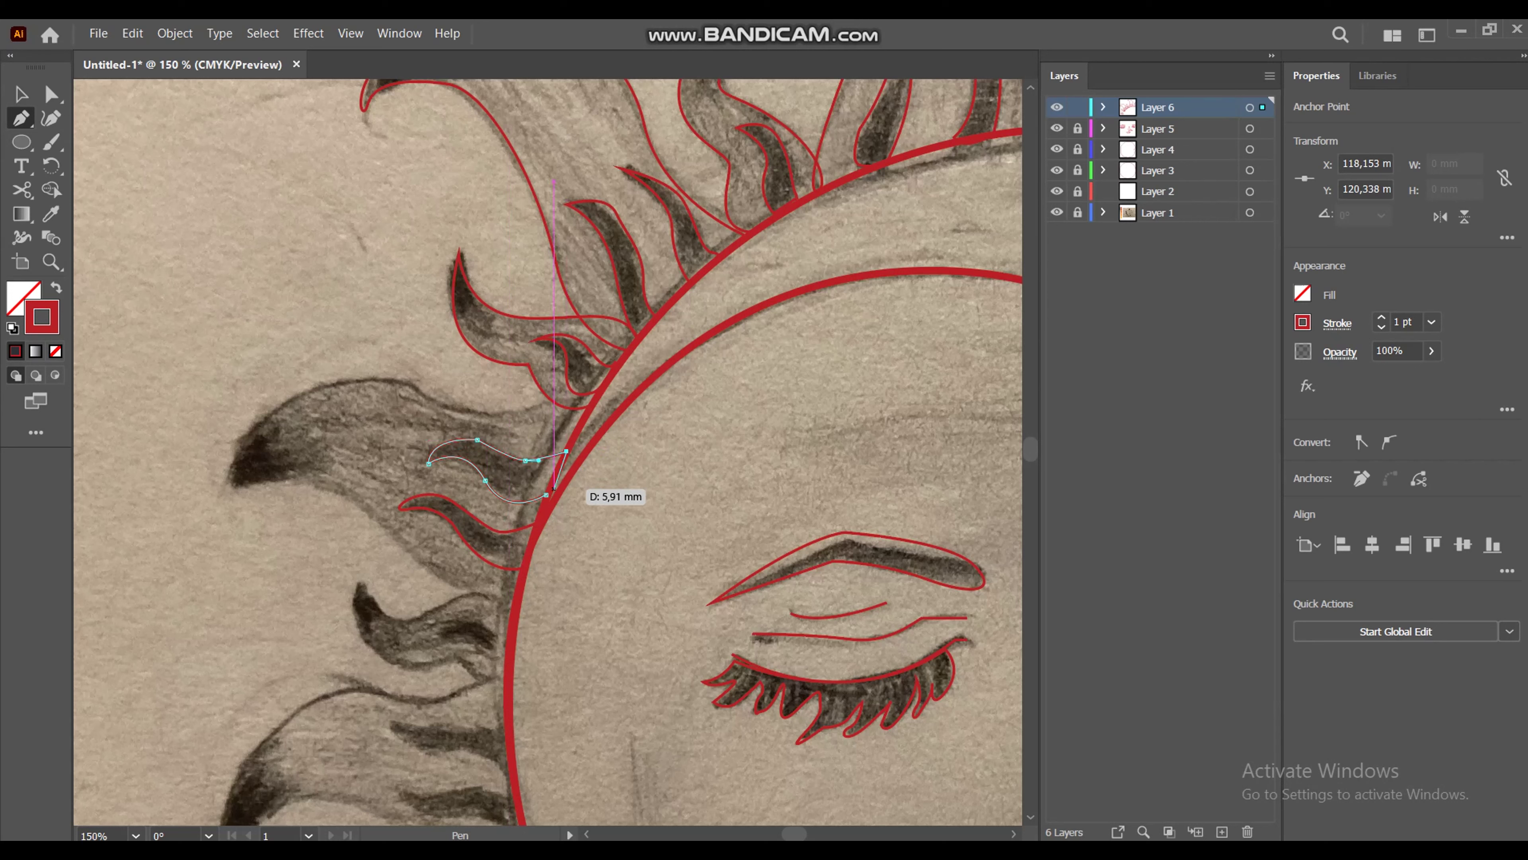
Step: Trace the long sideways flame's closed outline, then zoom to the lower-left flames
drag(517, 596, 381, 524)
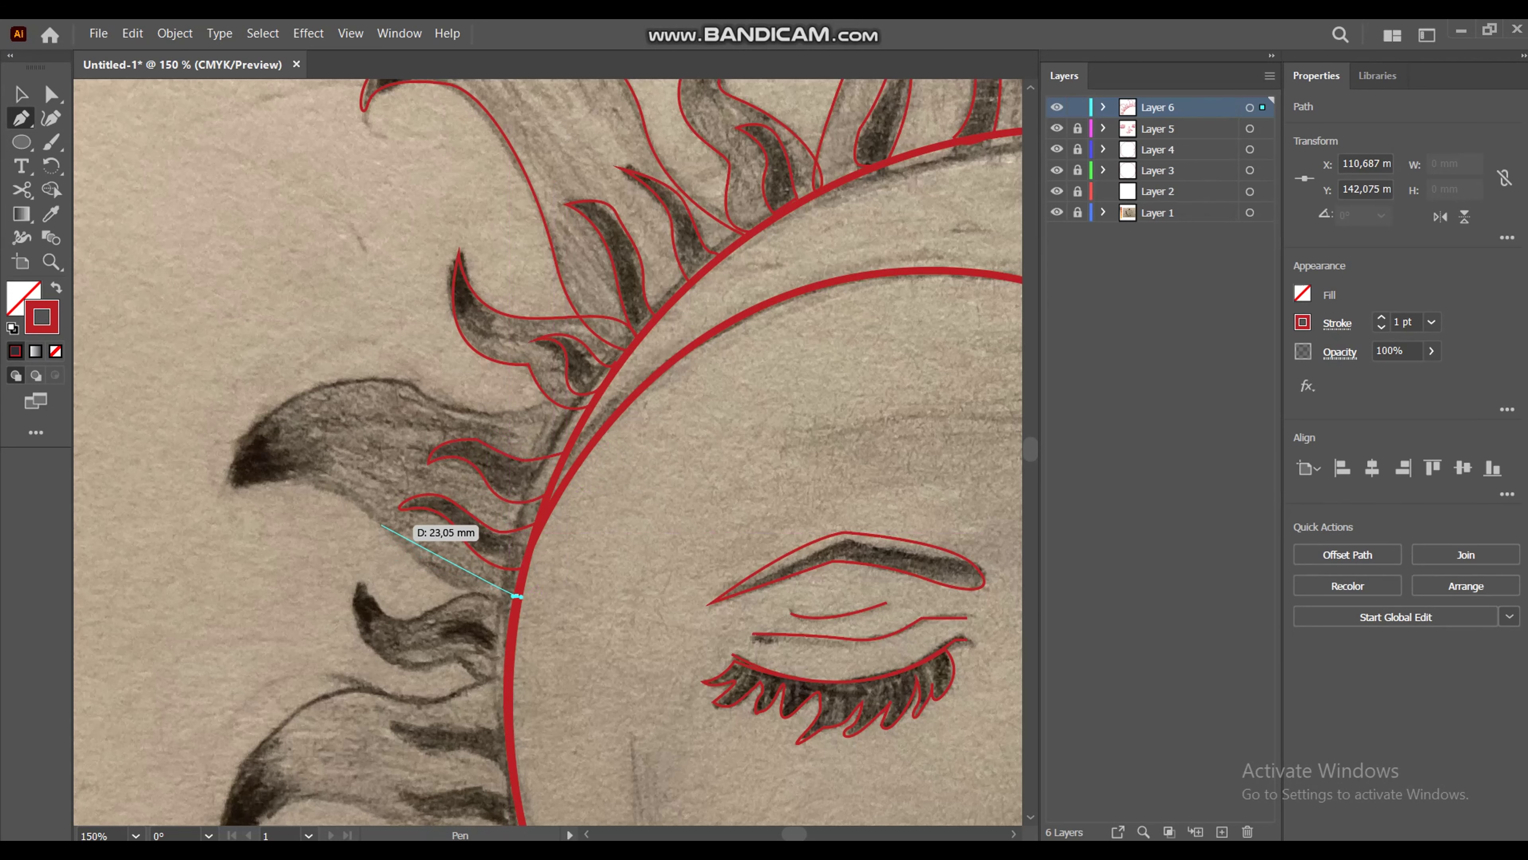
drag(364, 460, 343, 451)
click(233, 489)
click(276, 414)
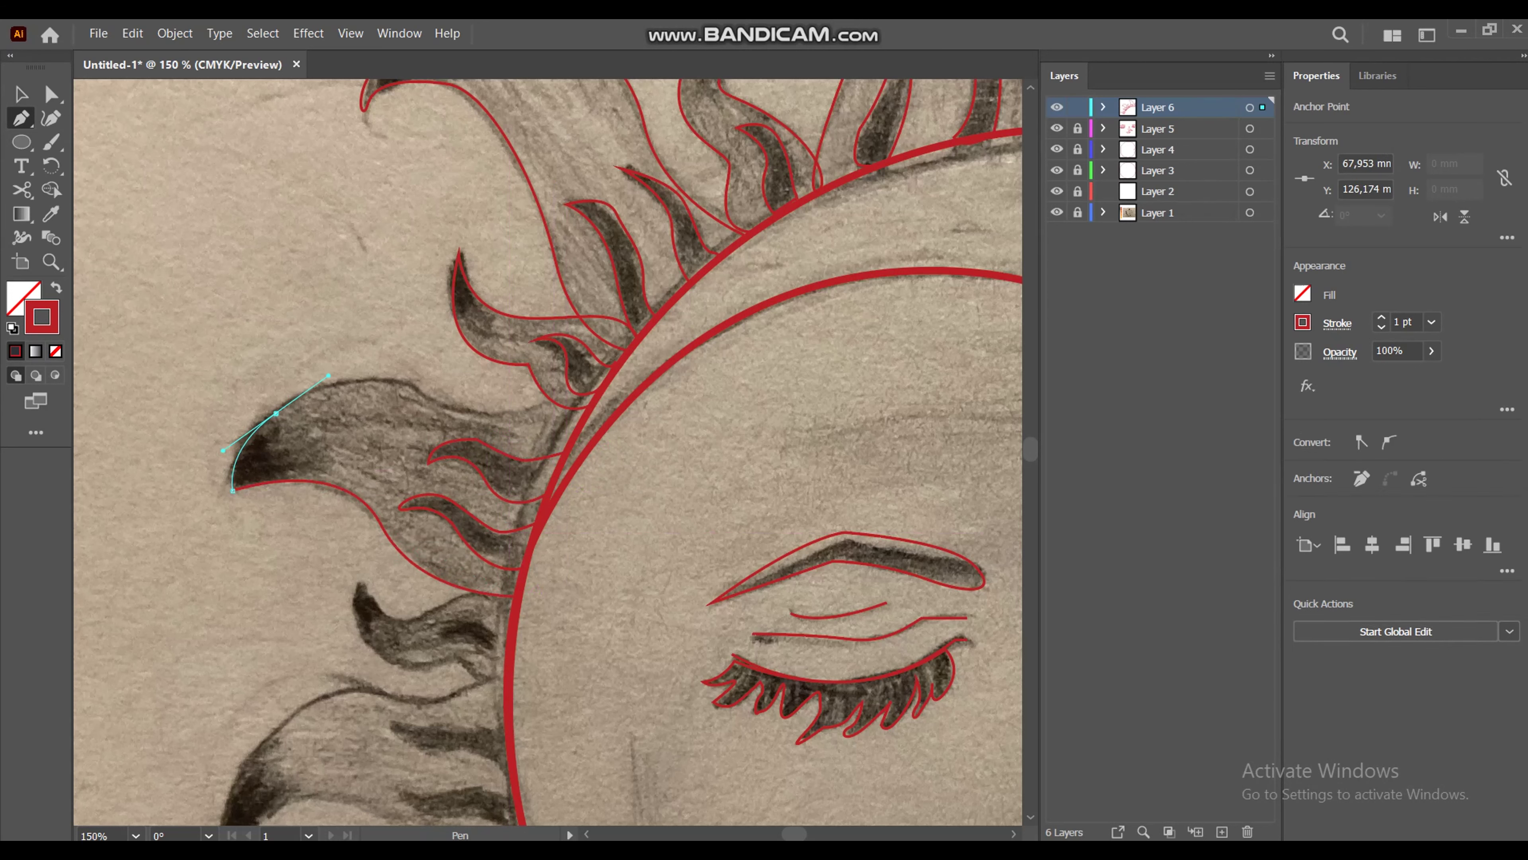
click(415, 386)
drag(503, 412, 541, 401)
click(587, 412)
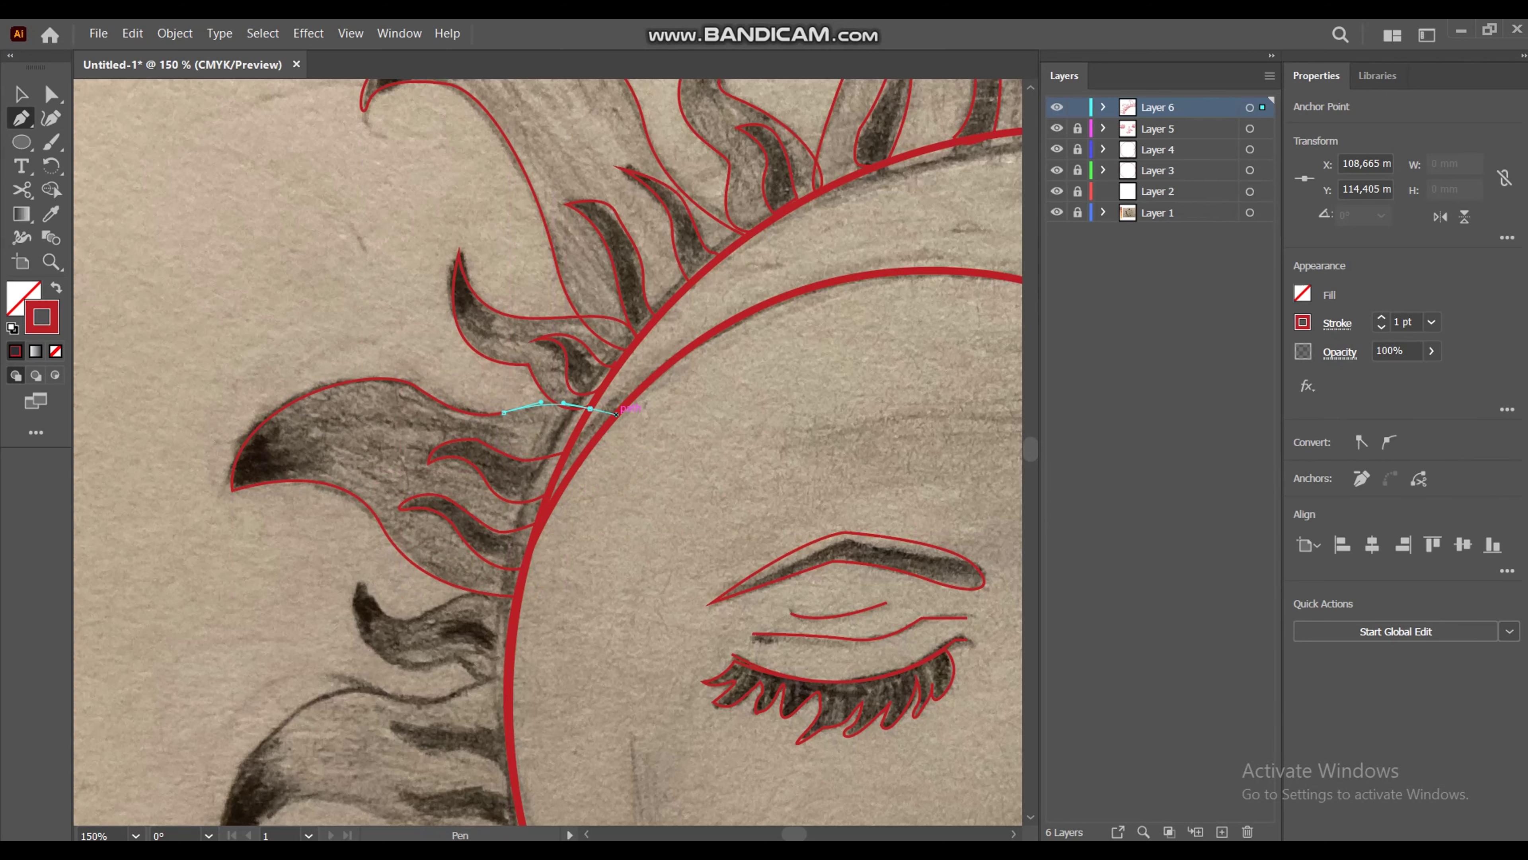
drag(516, 597, 507, 685)
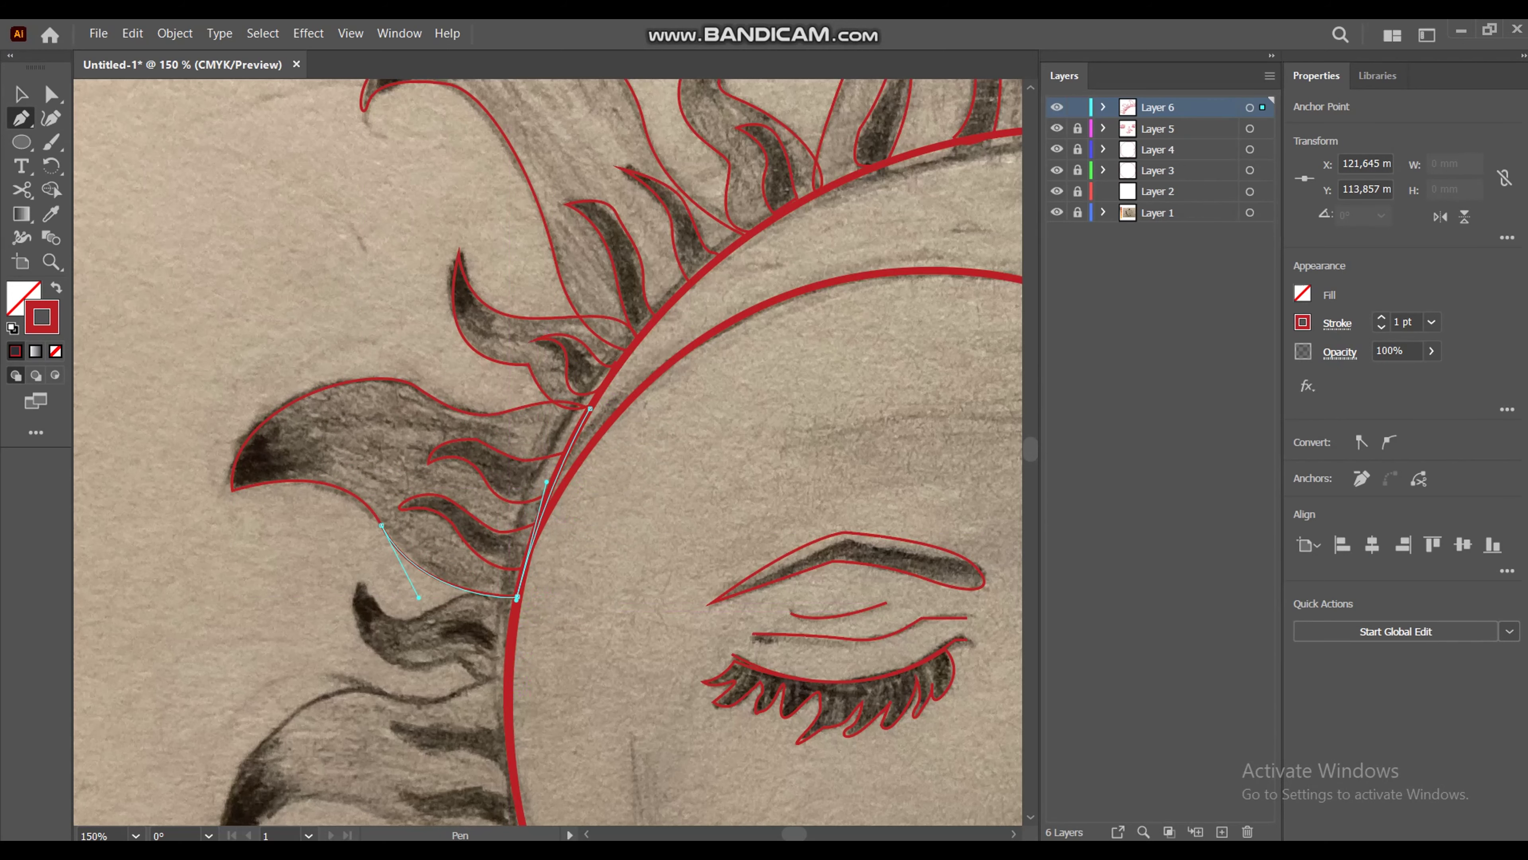
key(z)
key(ctrl+0)
click(542, 421)
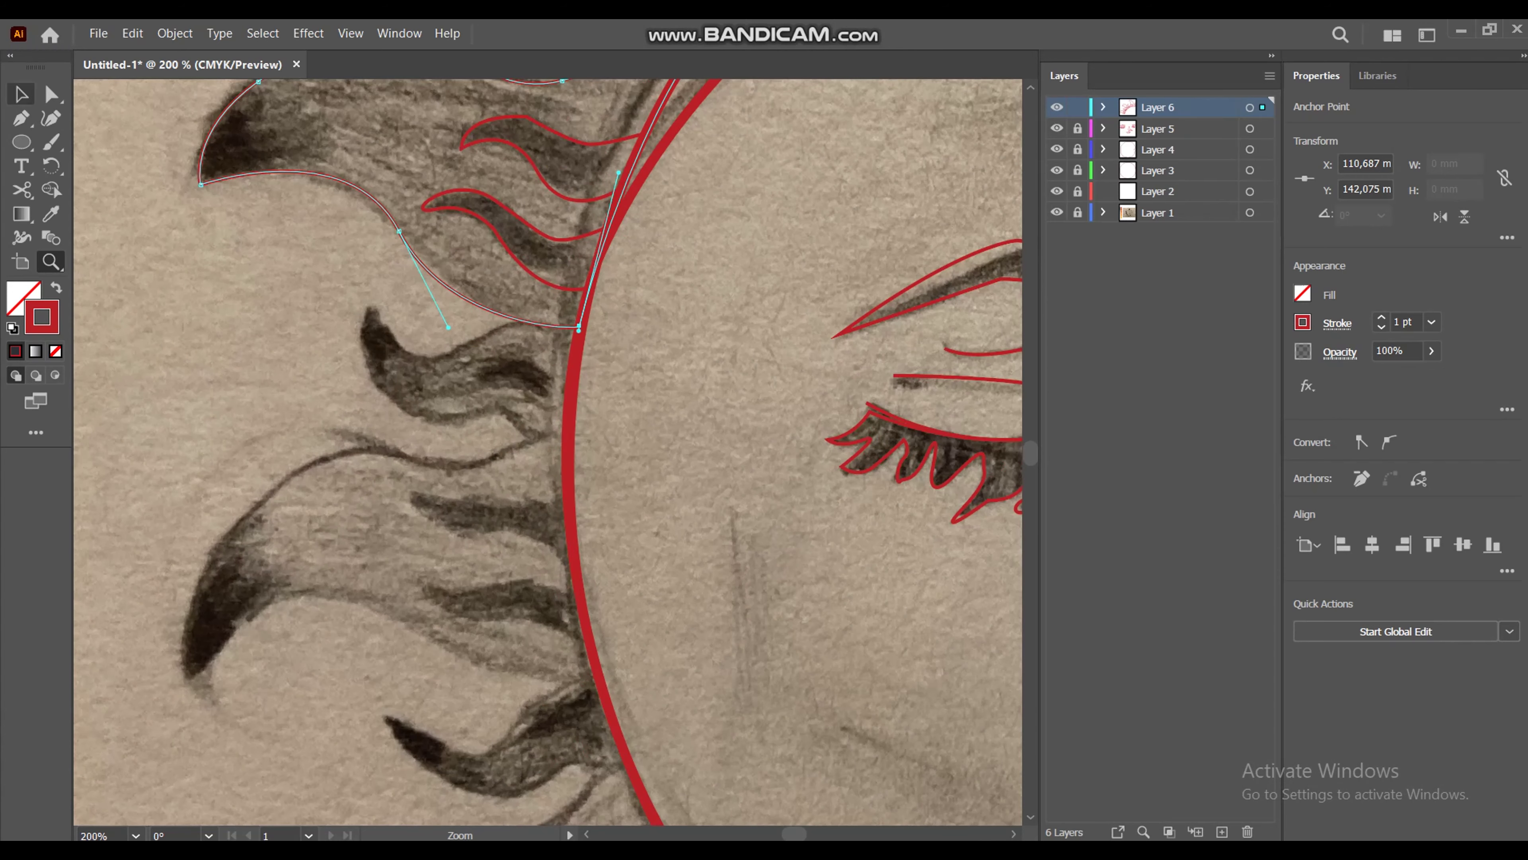
Step: Trace a closed red outline around the next flame streak, from rim to pointed tip
key(p)
drag(515, 390, 551, 414)
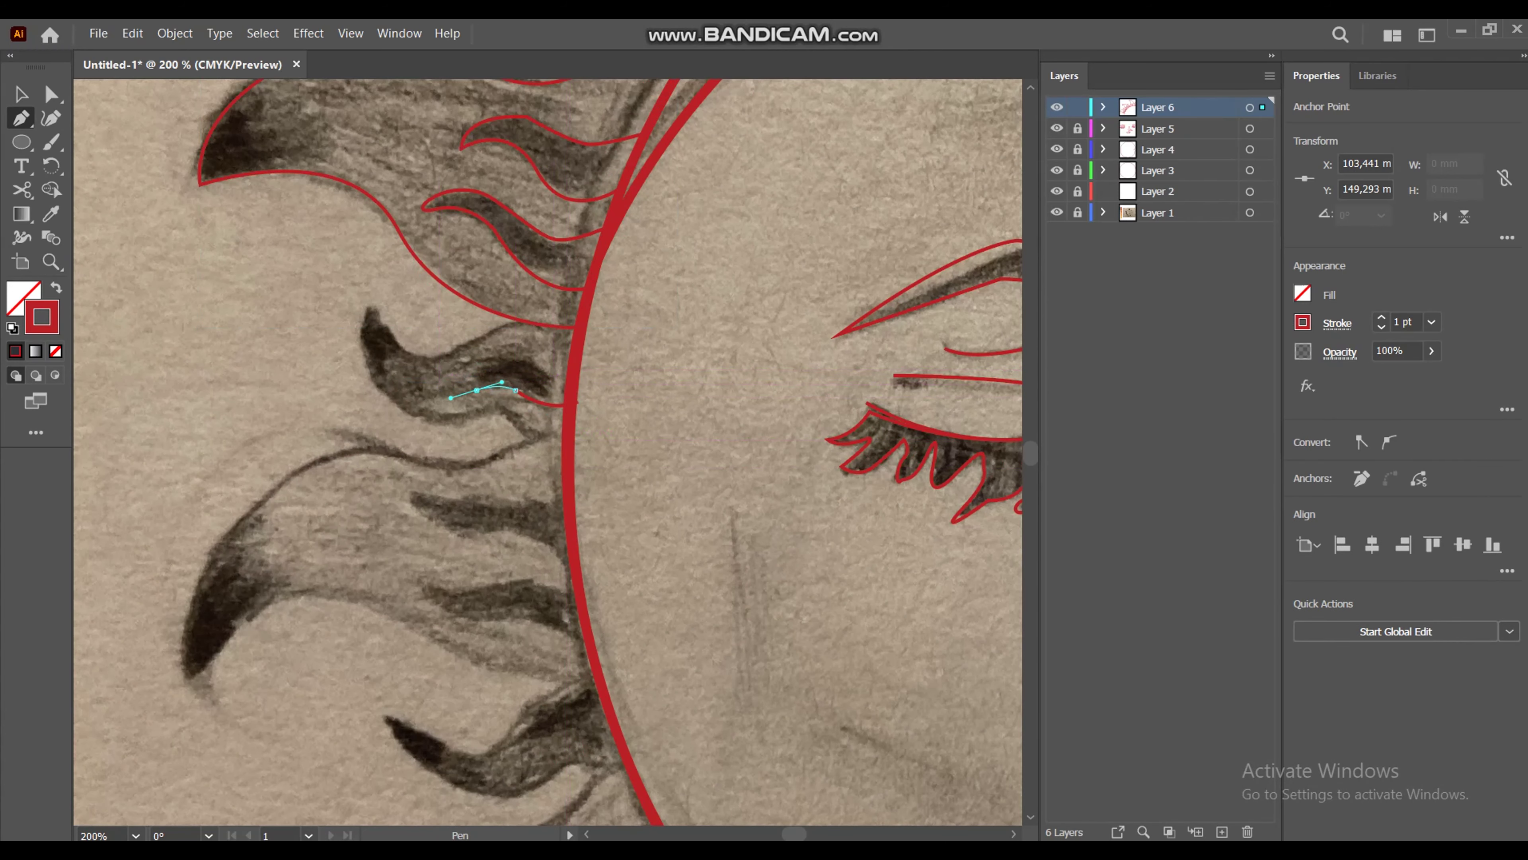
mouse_move(505, 364)
mouse_down()
mouse_move(573, 379)
mouse_move(578, 394)
mouse_move(520, 430)
mouse_move(545, 459)
mouse_up()
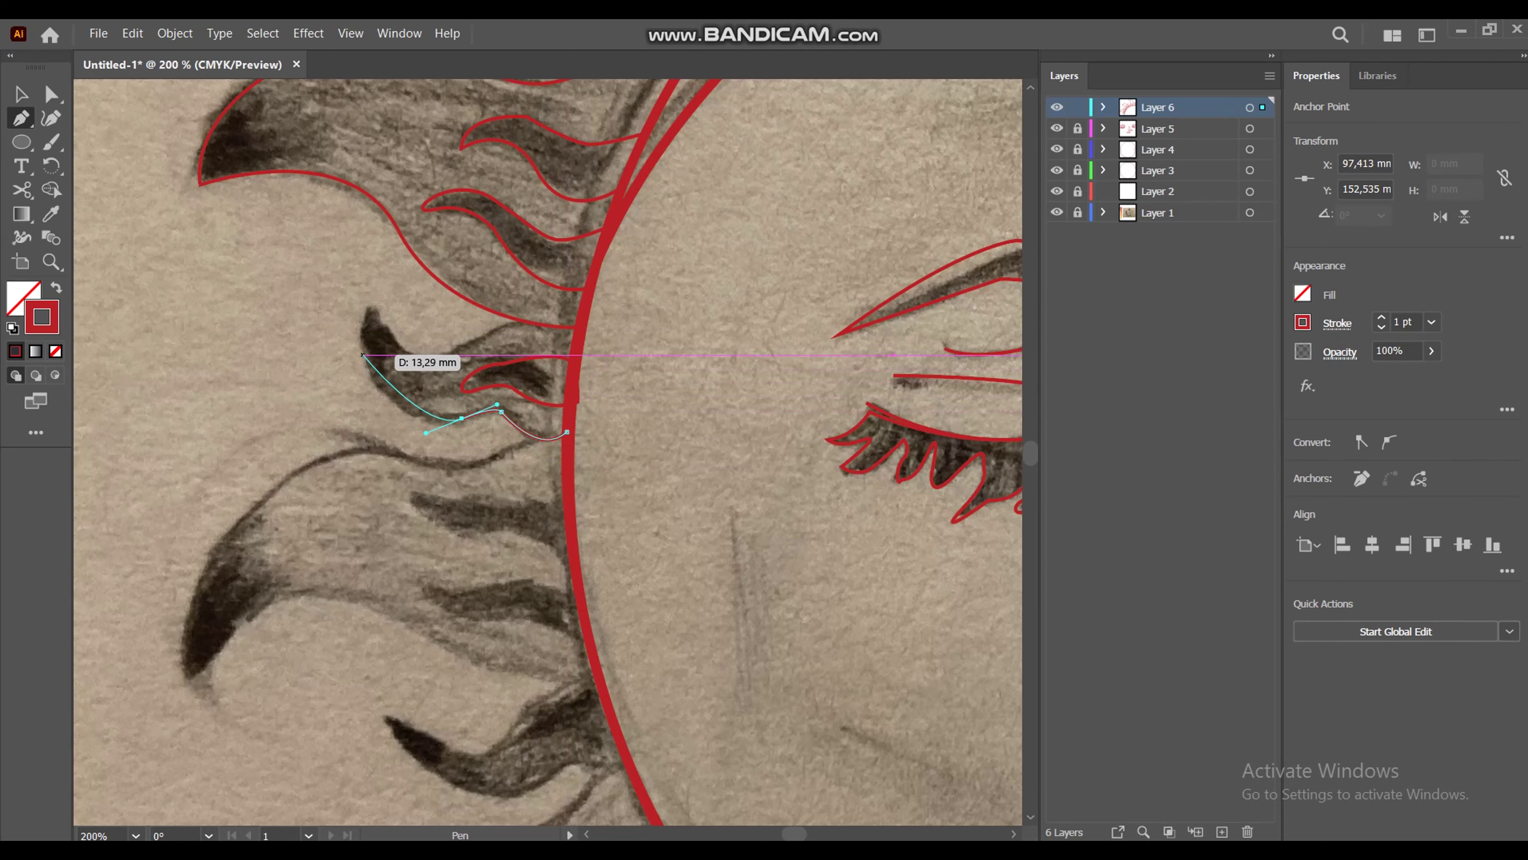
click(371, 308)
drag(412, 355, 528, 322)
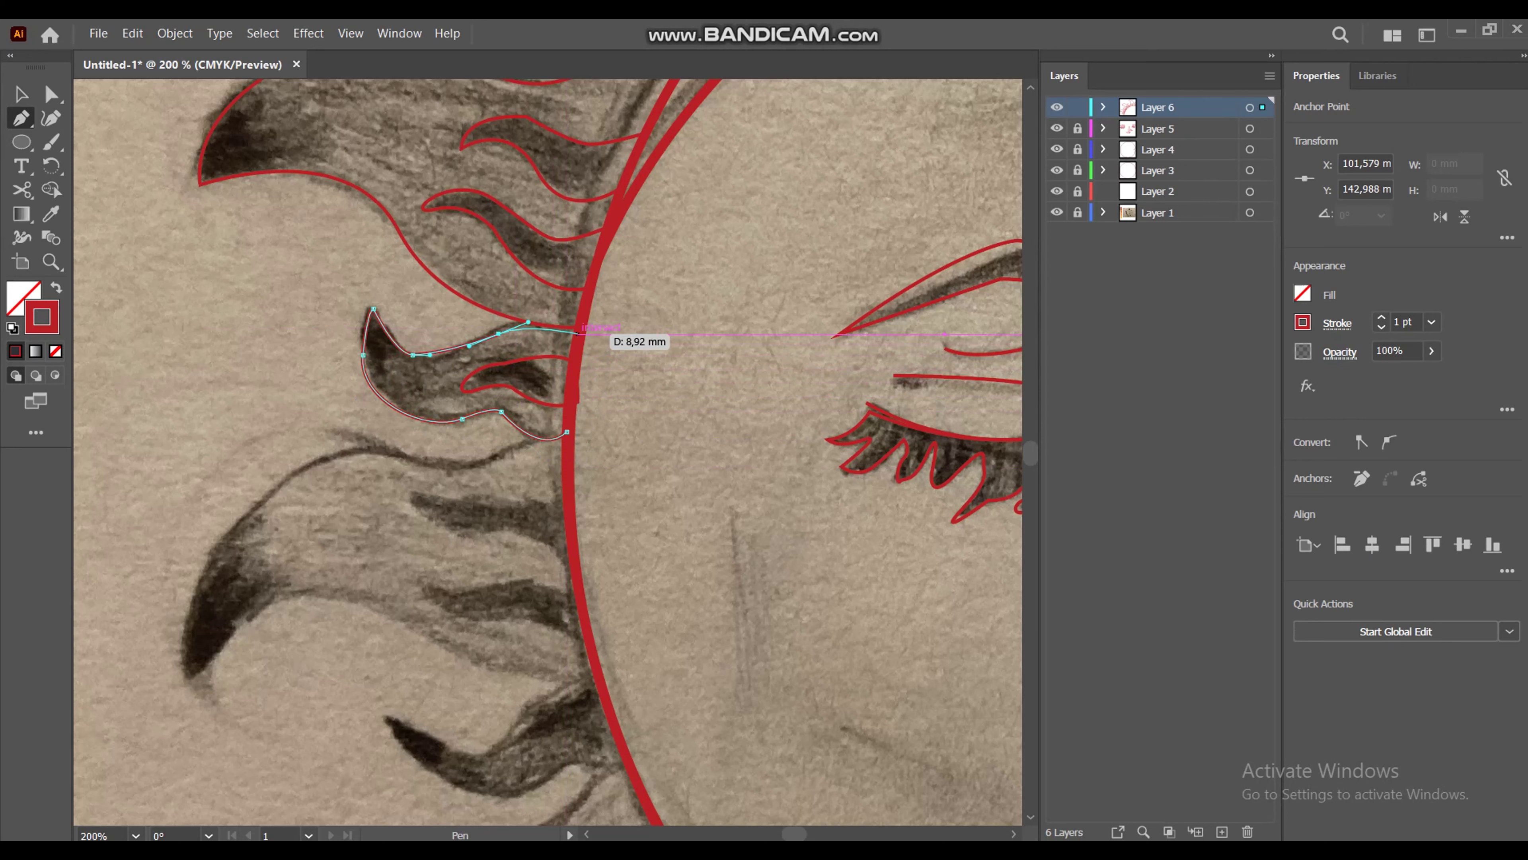
click(566, 431)
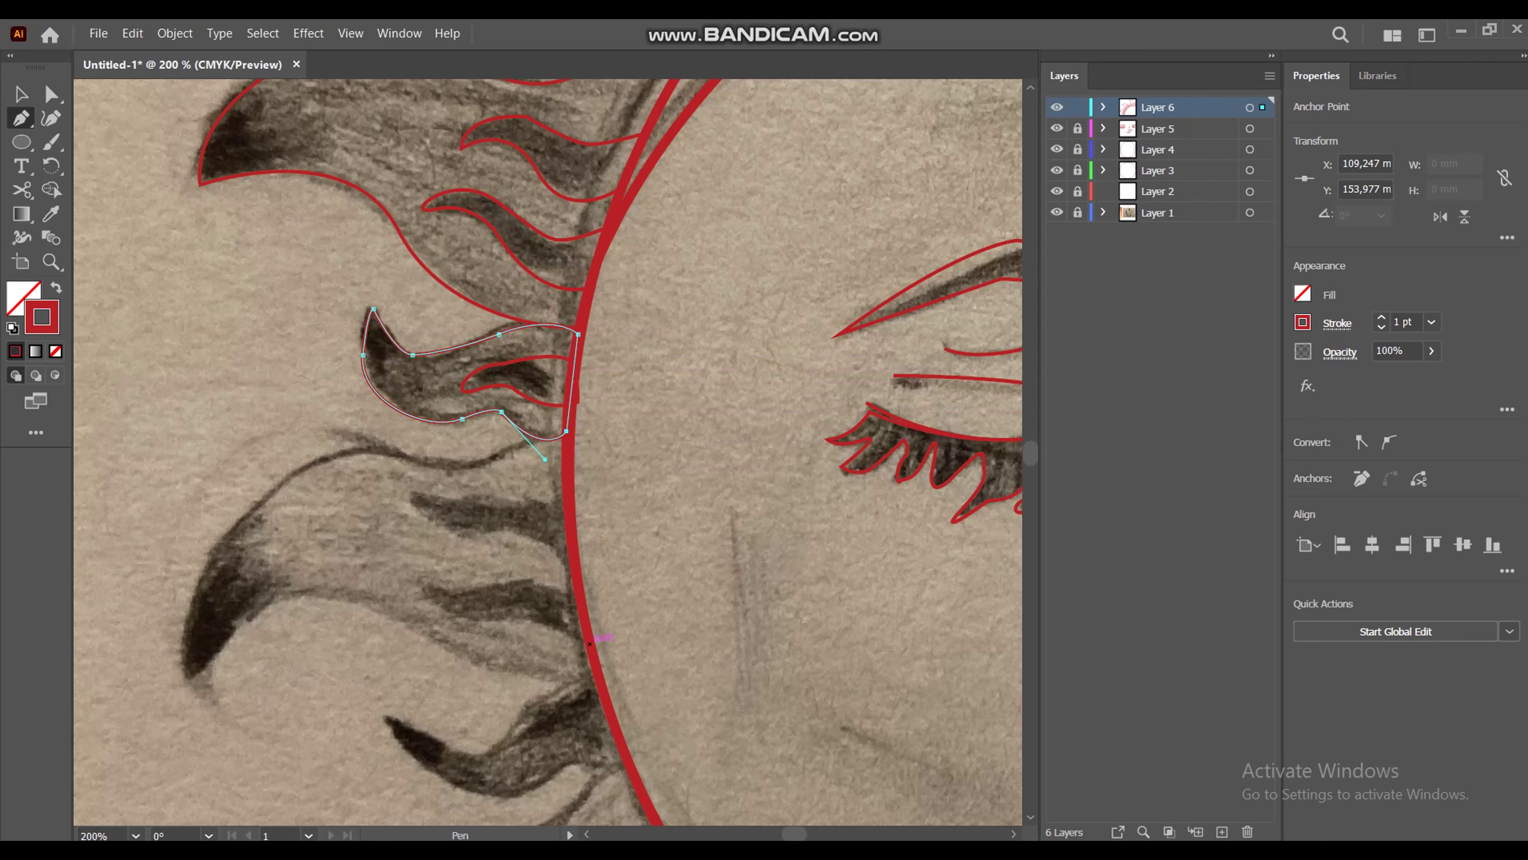
Step: Outline two more small flames lower along the sun's left rim
click(595, 644)
drag(497, 618, 519, 617)
mouse_move(432, 592)
mouse_down()
mouse_move(423, 566)
mouse_move(519, 597)
mouse_up()
click(545, 582)
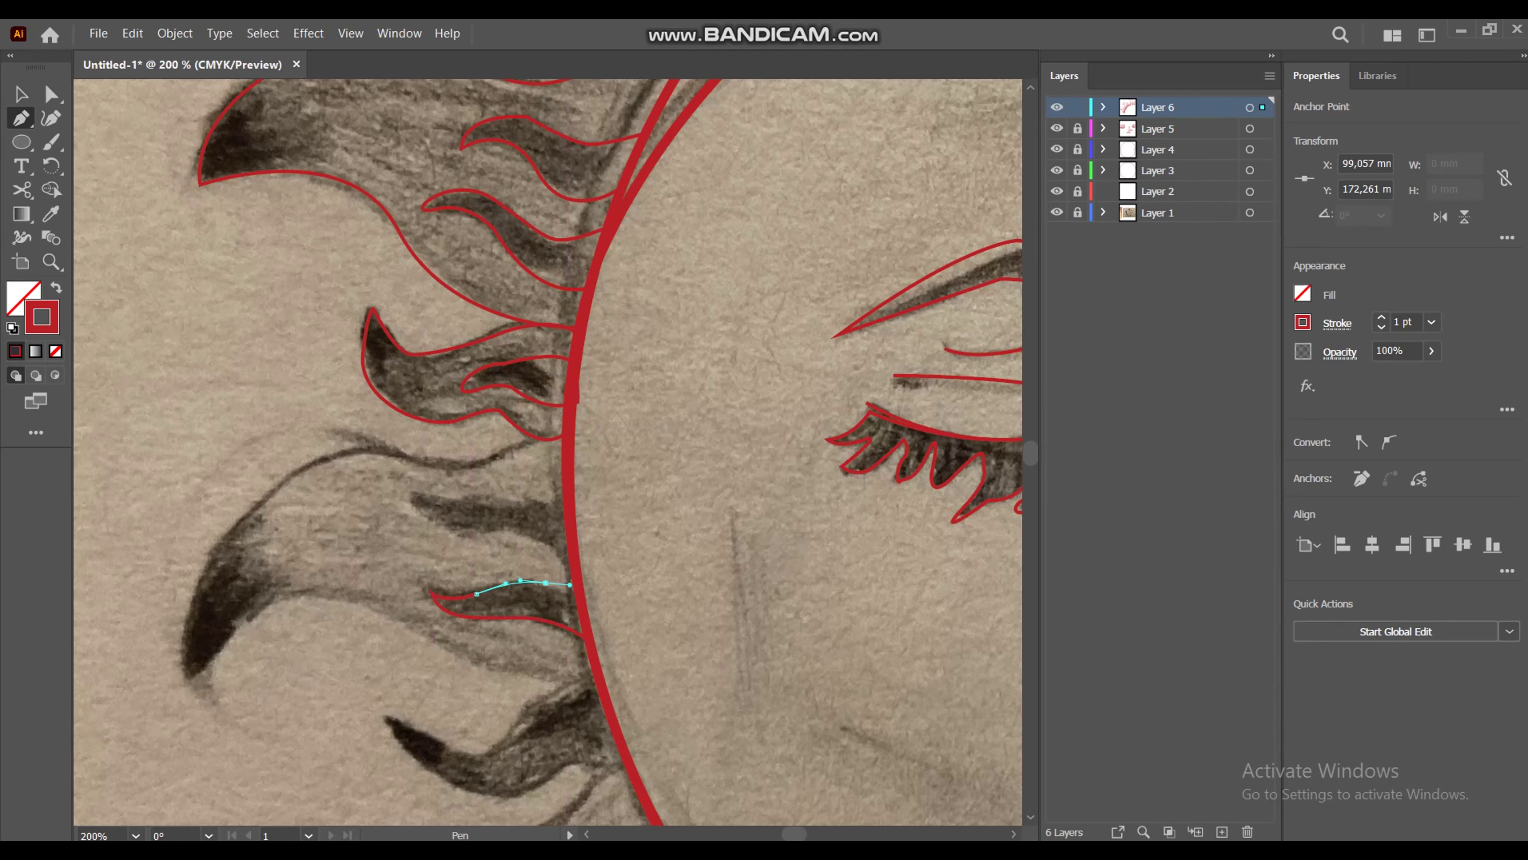
click(581, 600)
click(595, 644)
click(405, 494)
mouse_move(472, 535)
mouse_down()
mouse_move(515, 535)
mouse_move(520, 497)
mouse_move(570, 456)
mouse_up()
click(576, 569)
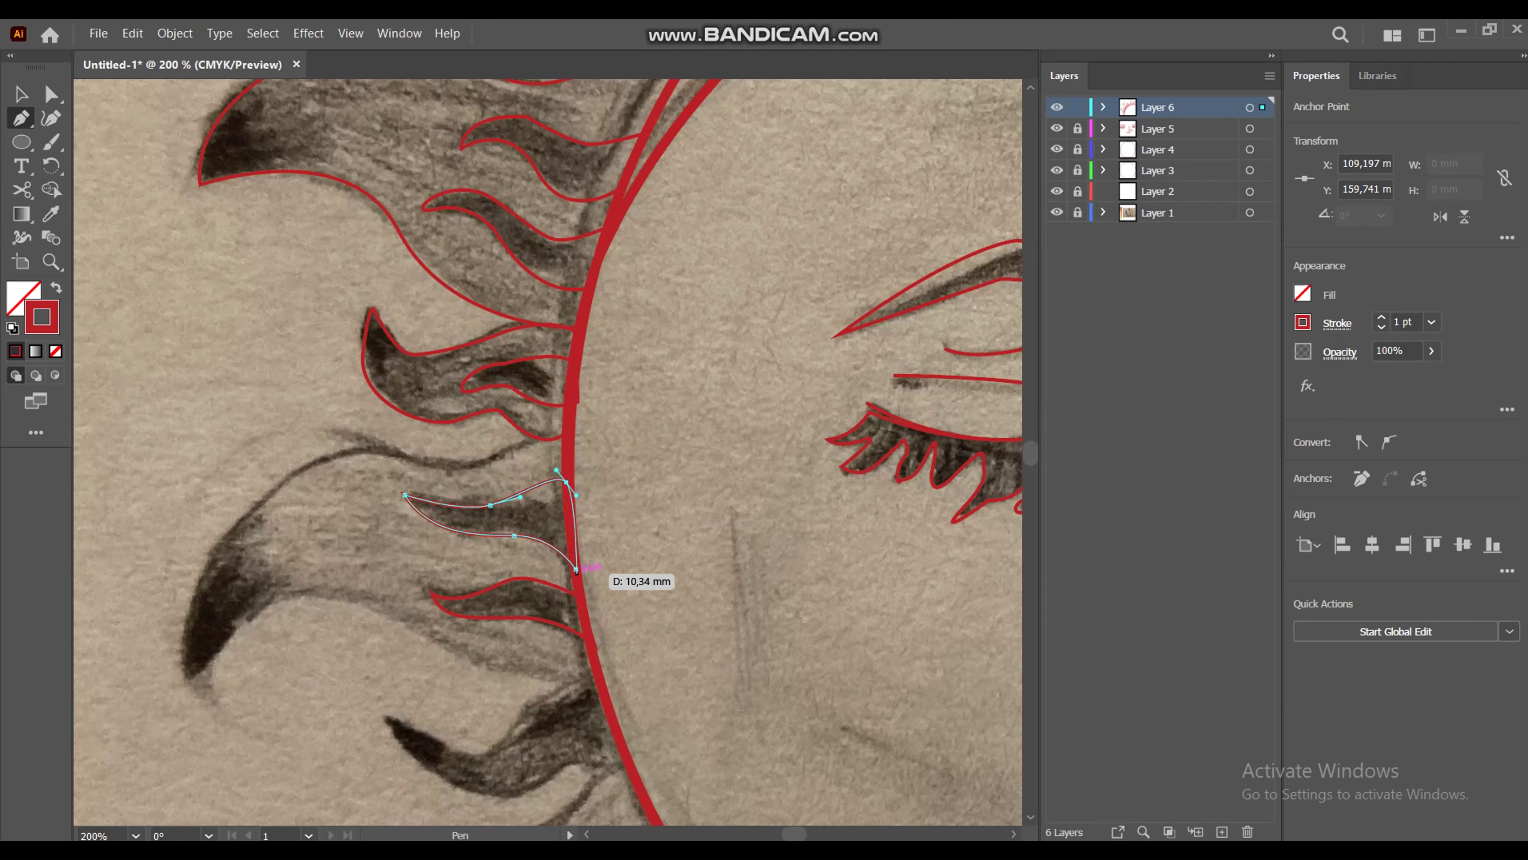
Step: Trace a closed outline around the large flame below, then zoom out to the whole artwork
click(189, 679)
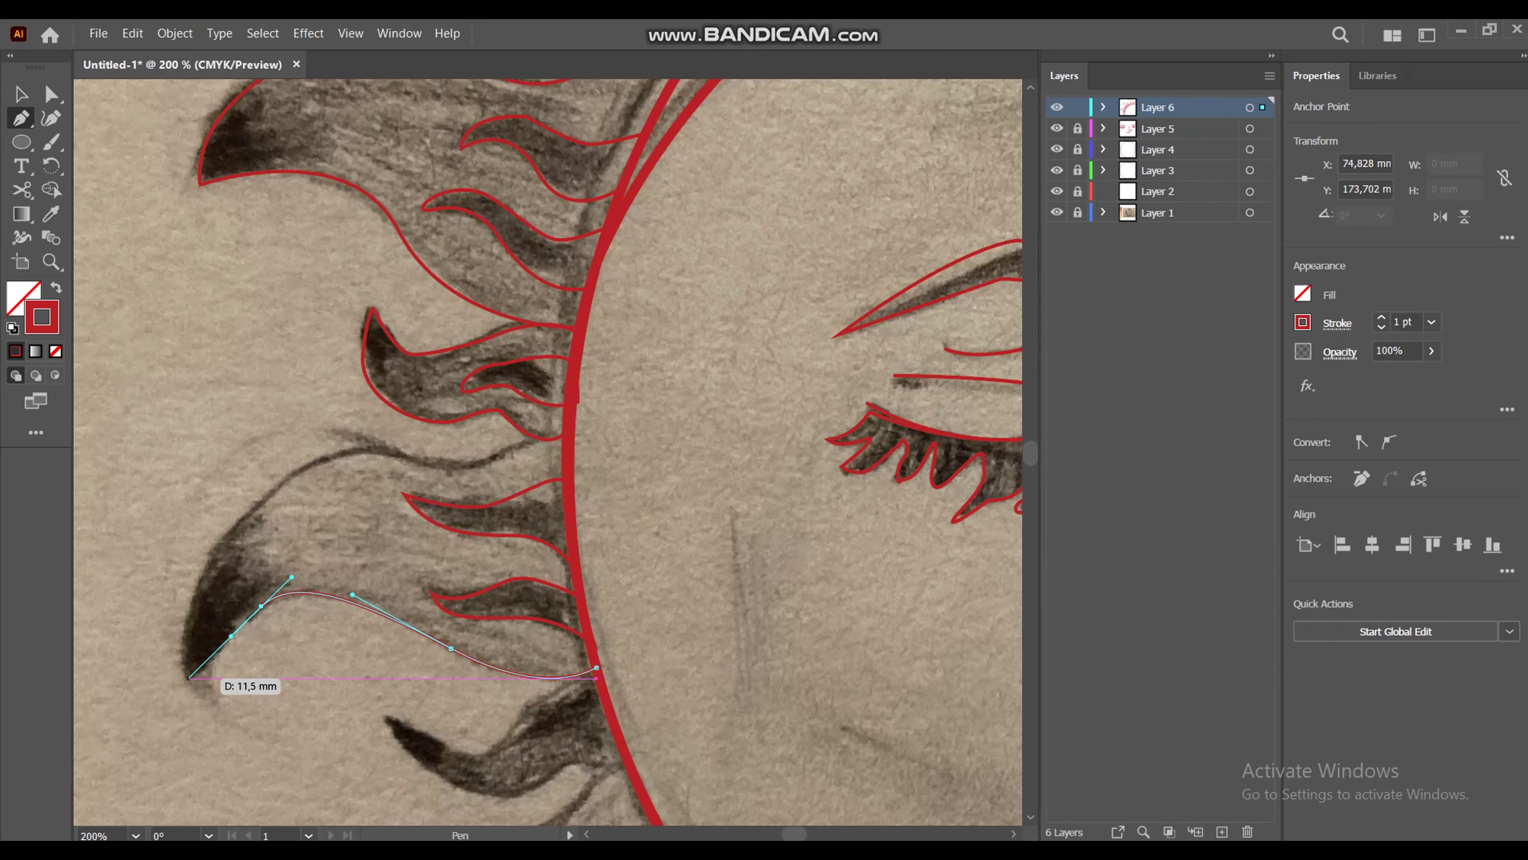
drag(216, 546, 252, 521)
drag(367, 450, 519, 441)
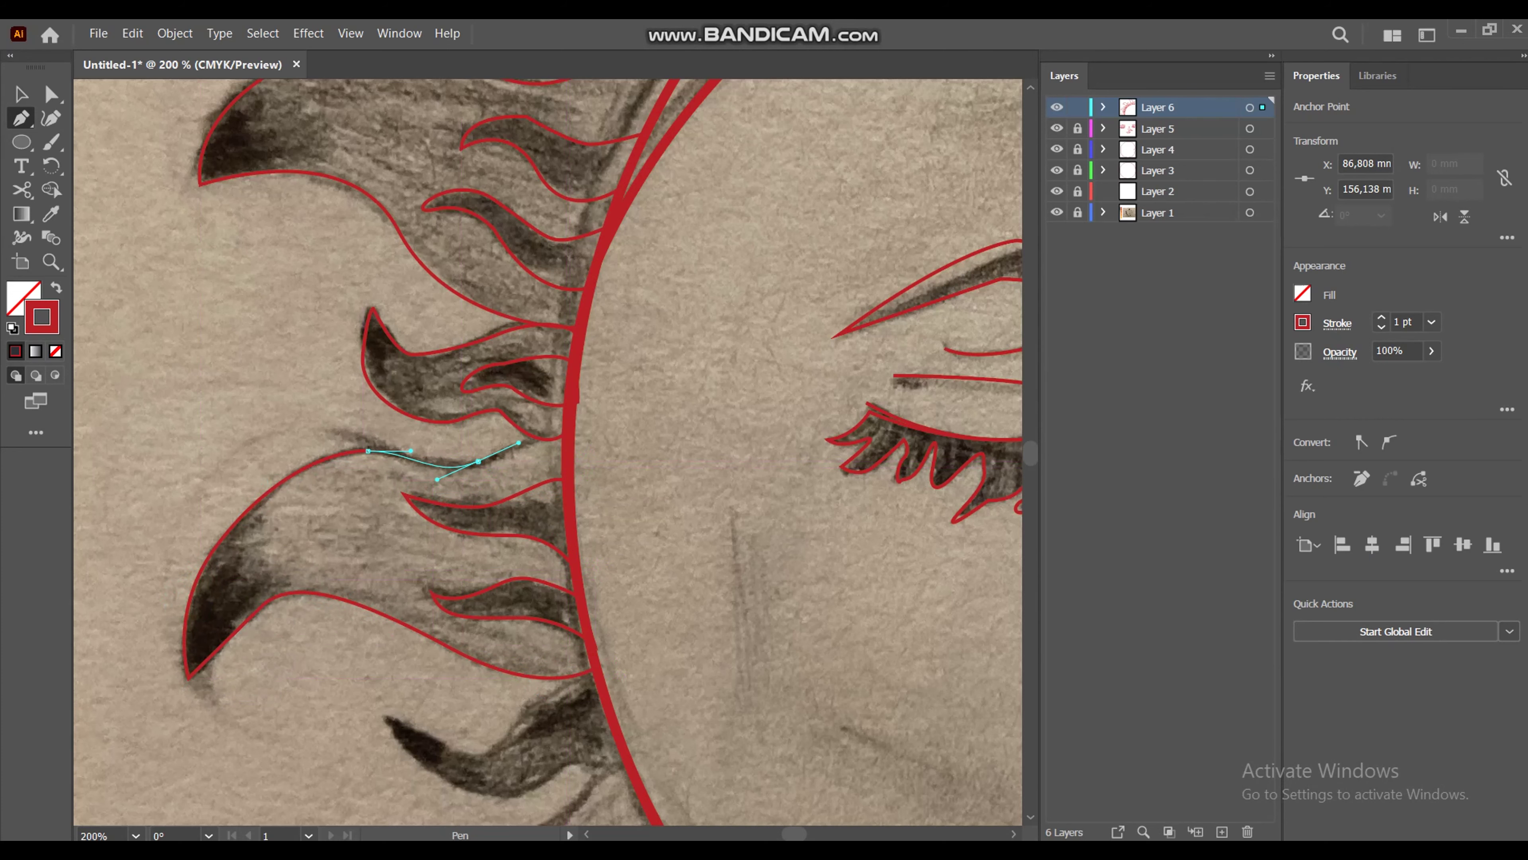
click(570, 440)
click(596, 667)
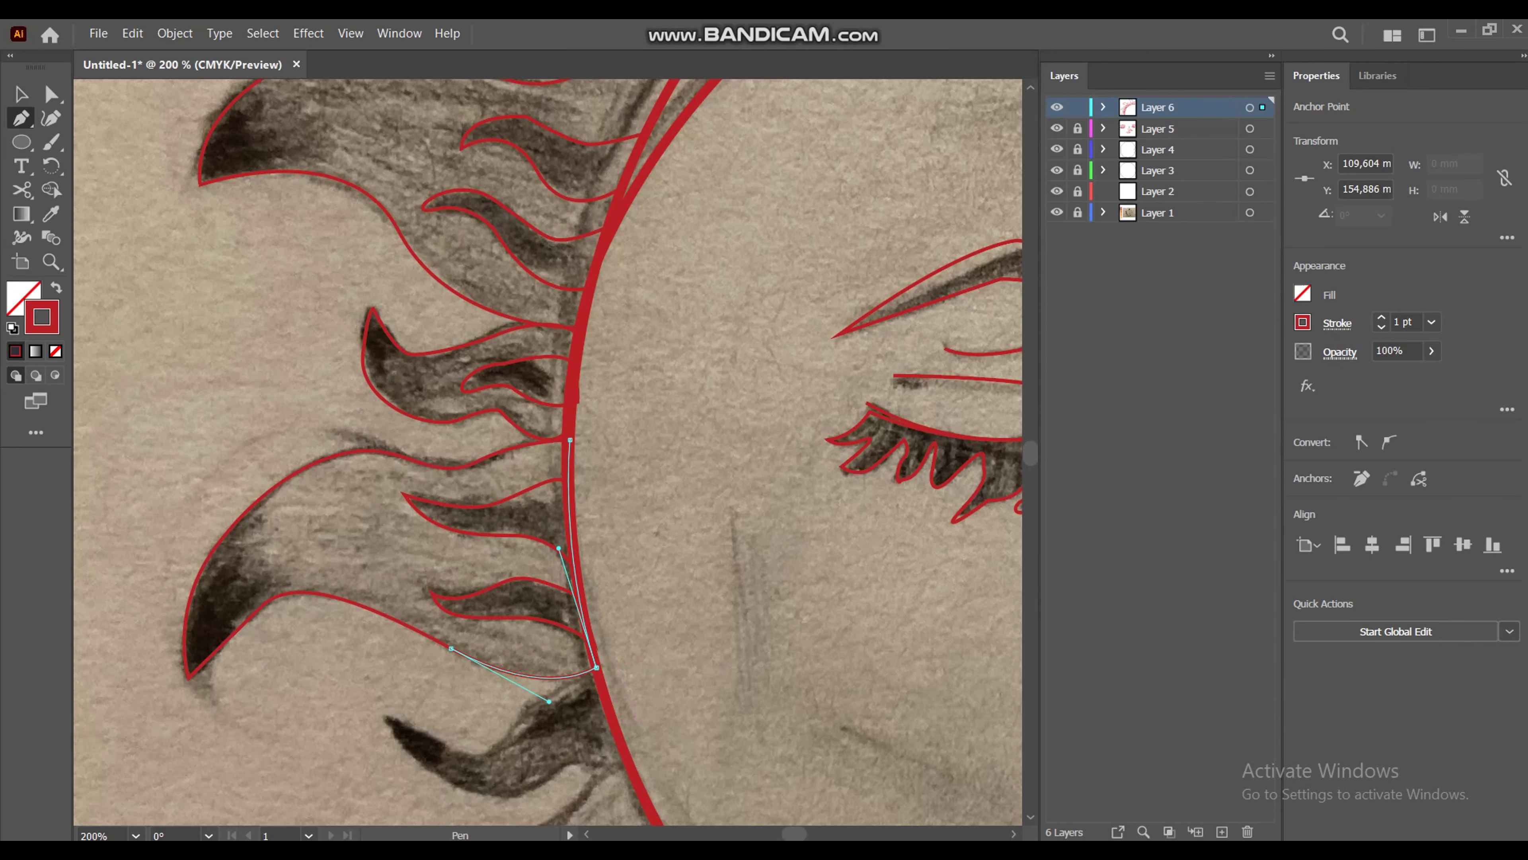
key(ctrl+minus)
key(ctrl+minus)
key(ctrl+minus)
key(ctrl+minus)
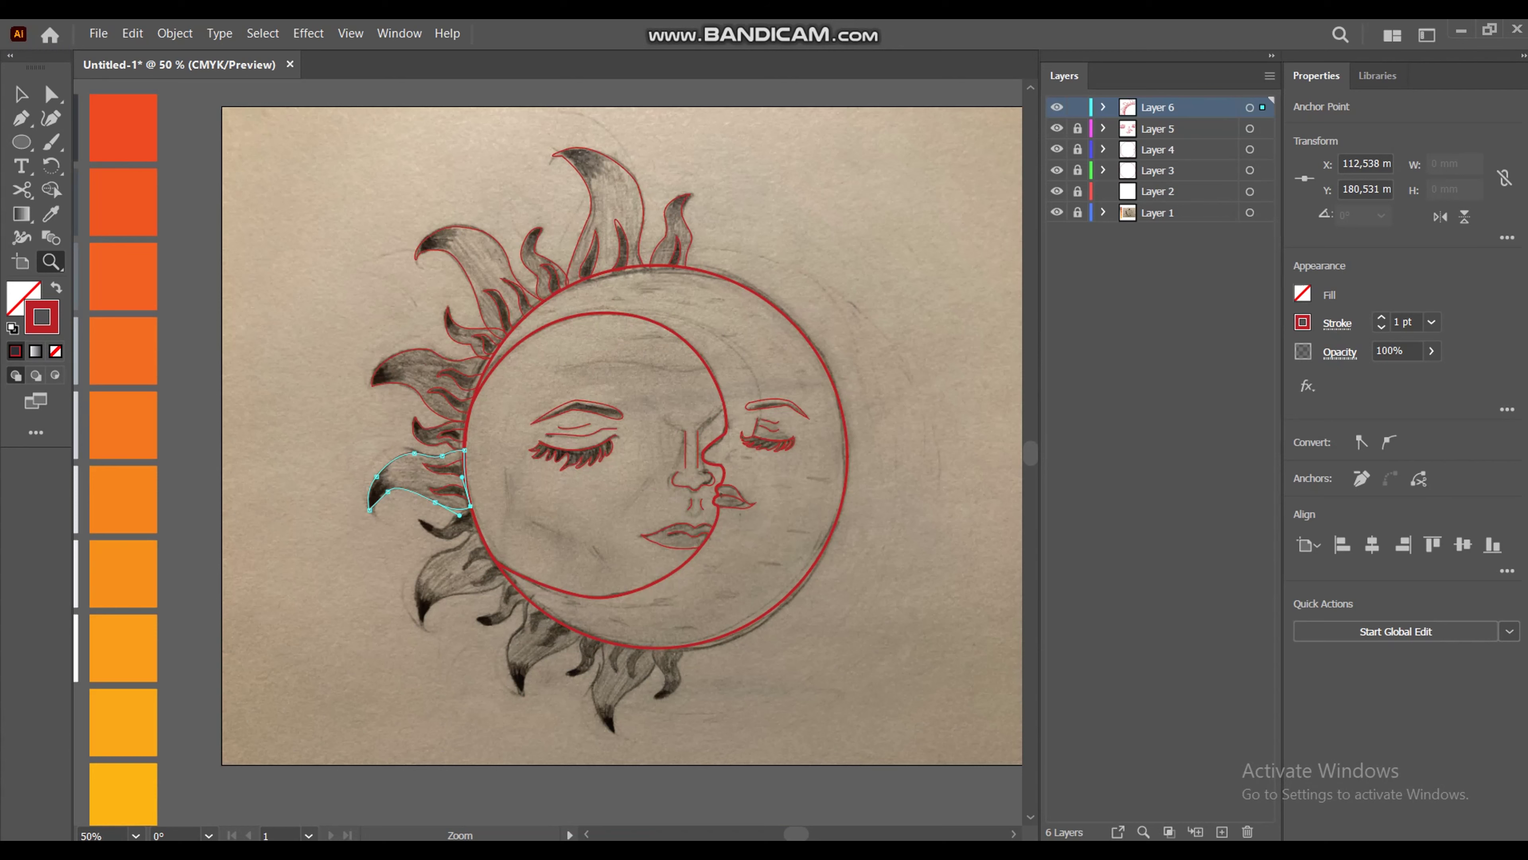
Step: Zoom in on the sun's left side and outline a small flame near the rim
click(497, 637)
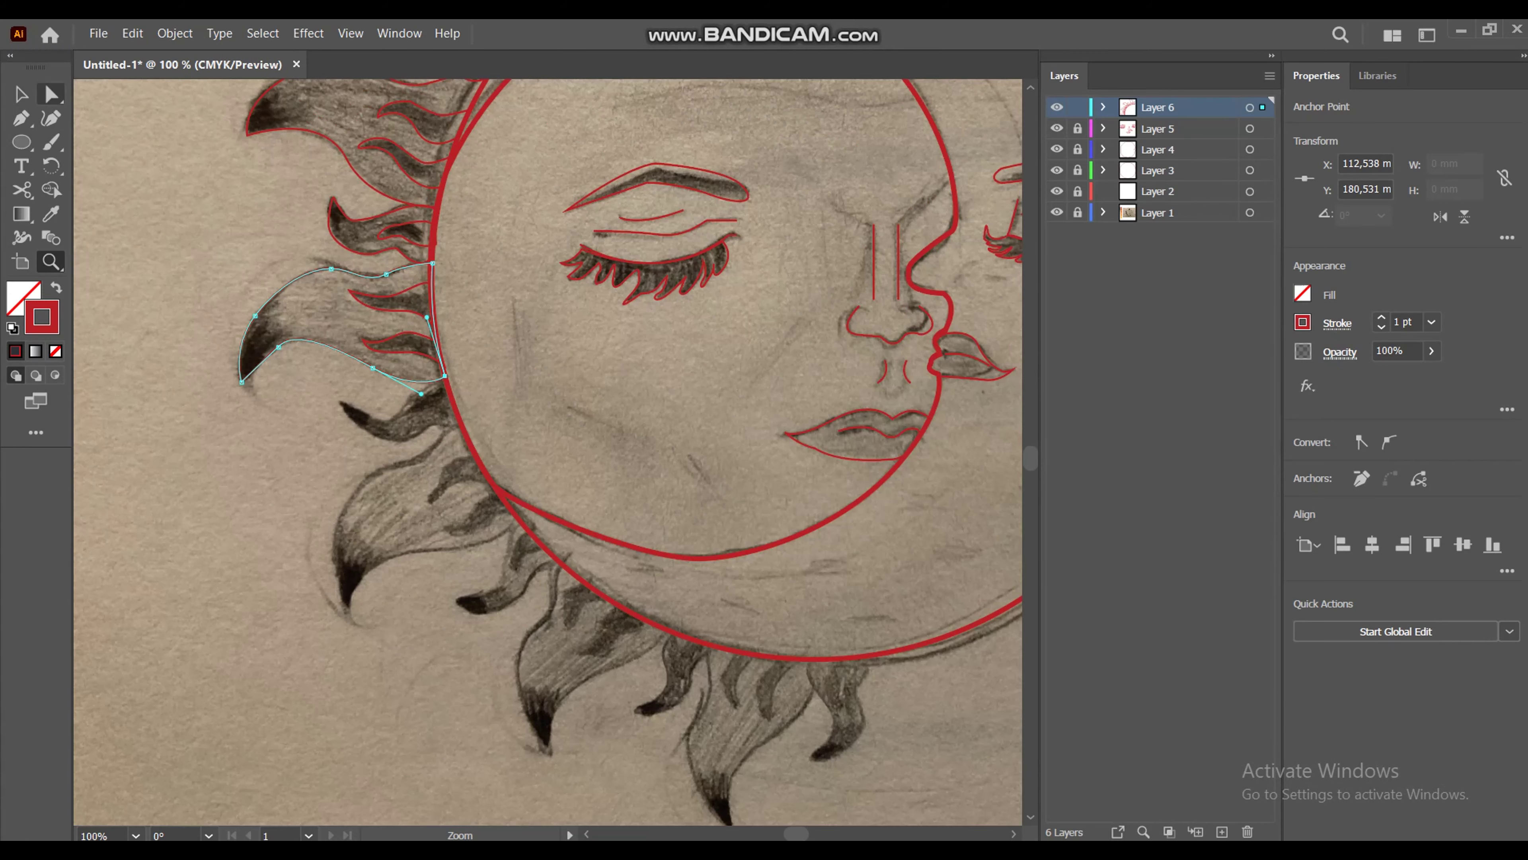
key(p)
mouse_move(411, 417)
mouse_down()
mouse_move(451, 410)
mouse_move(461, 381)
mouse_move(452, 395)
mouse_up()
key(z)
click(411, 399)
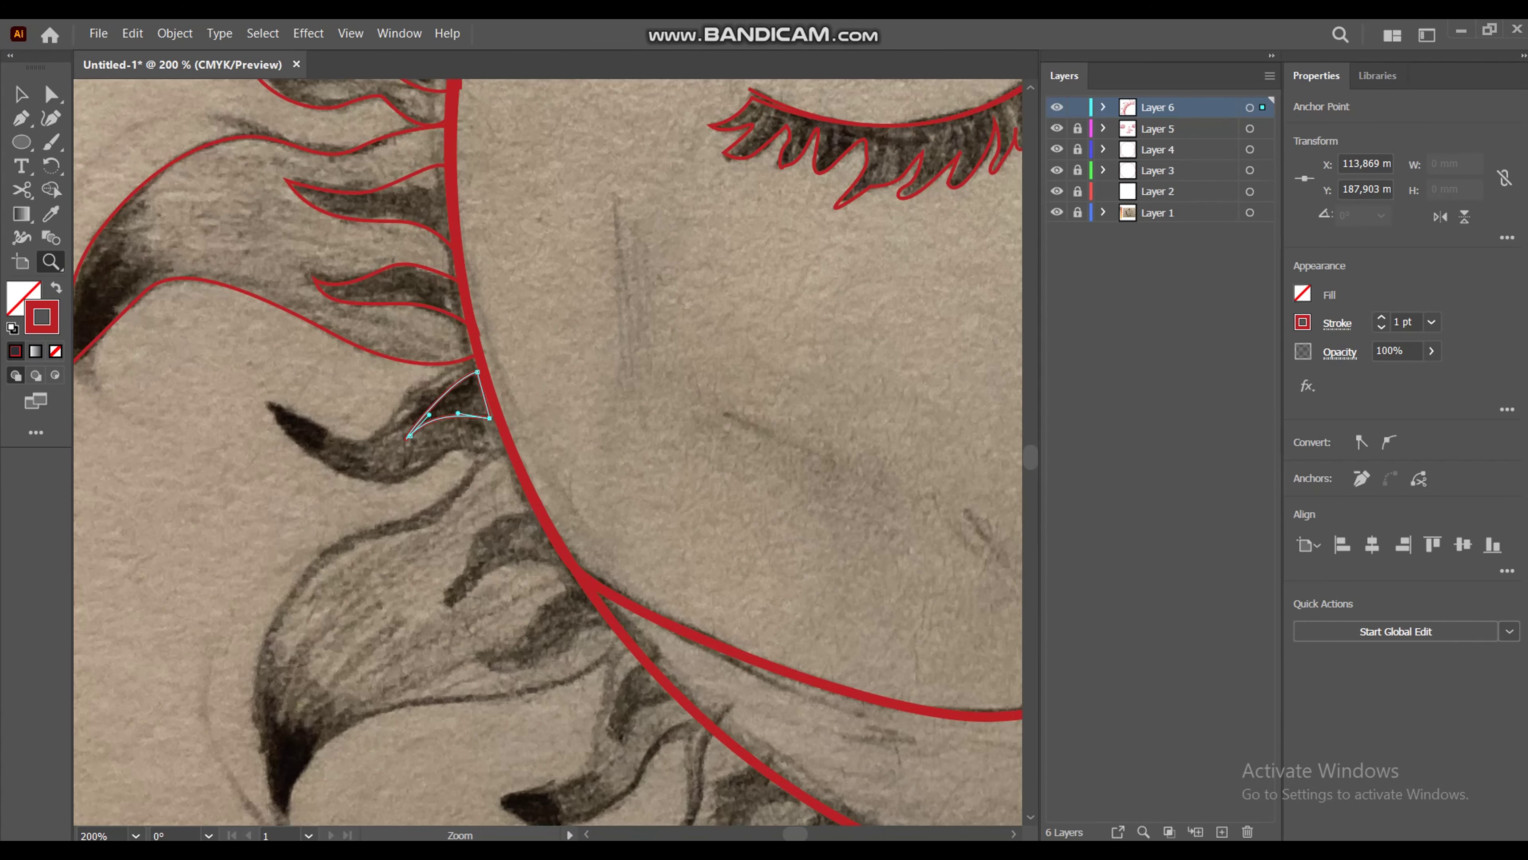
key(Escape)
click(512, 449)
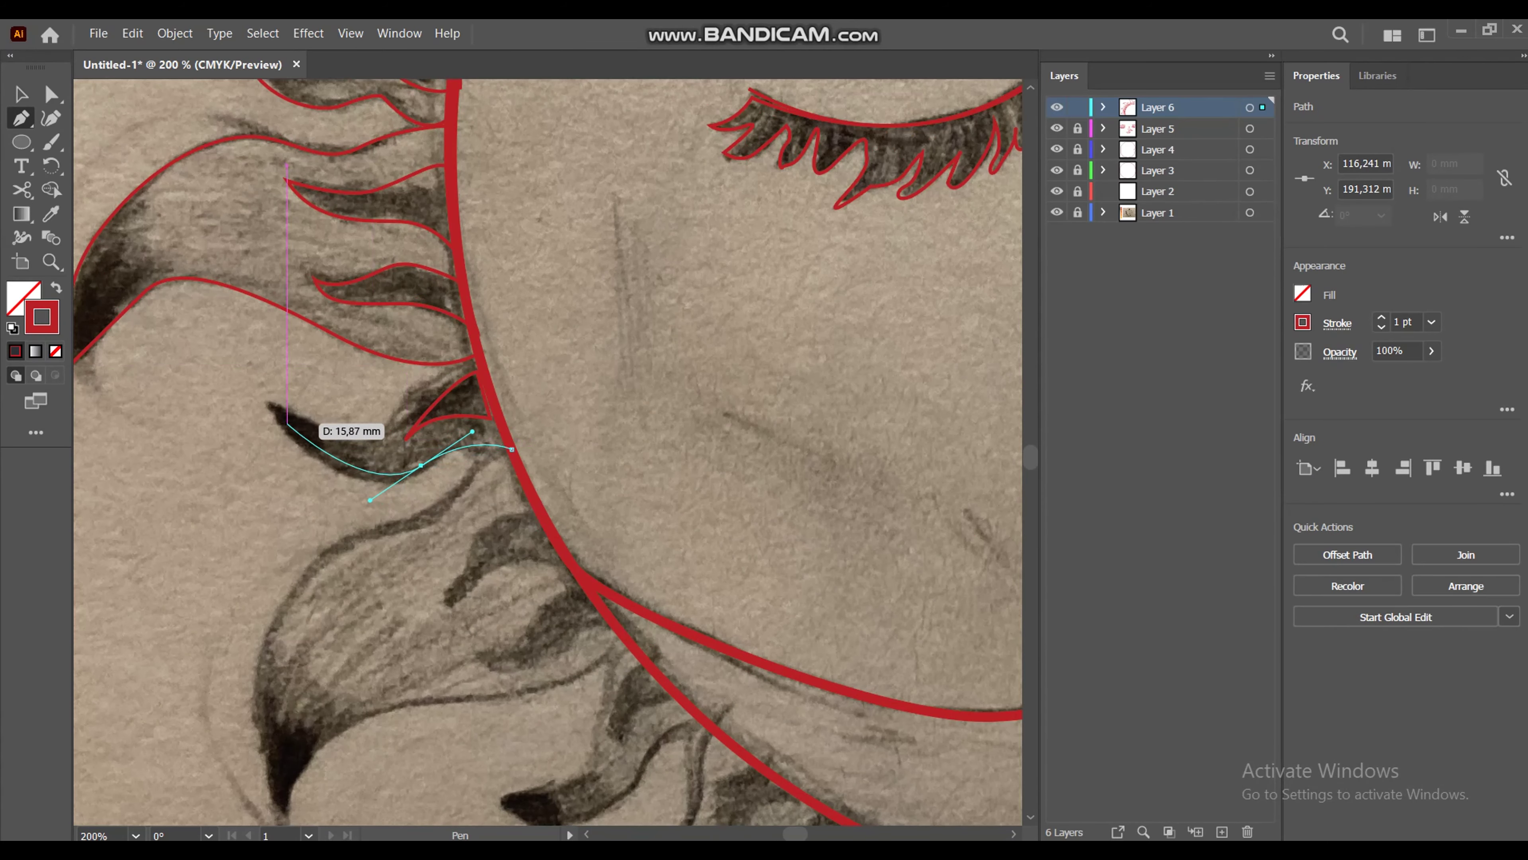
drag(421, 465, 369, 500)
drag(269, 400, 250, 325)
click(480, 357)
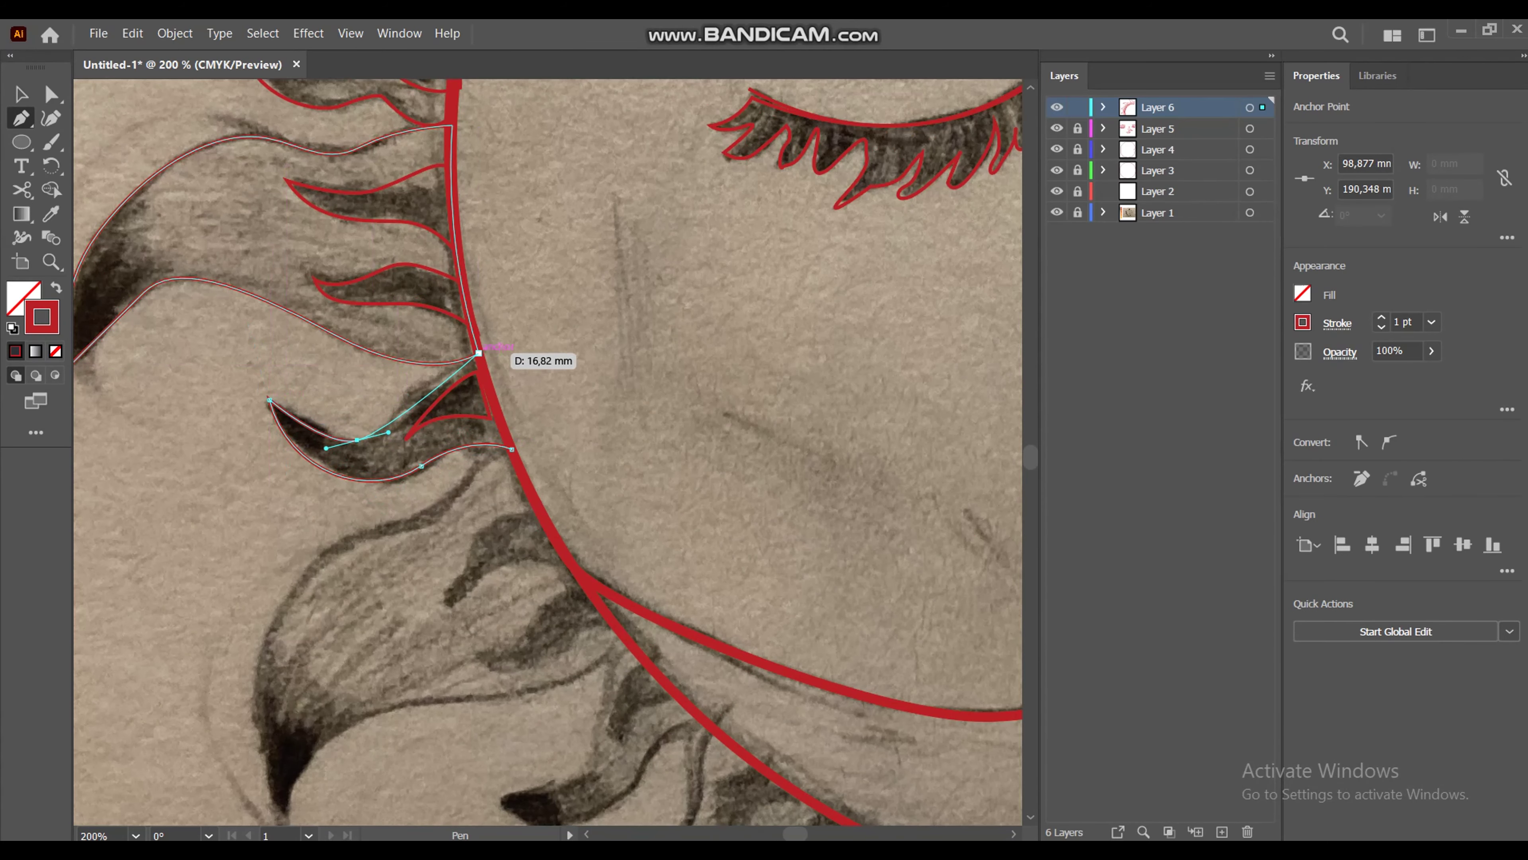
click(540, 509)
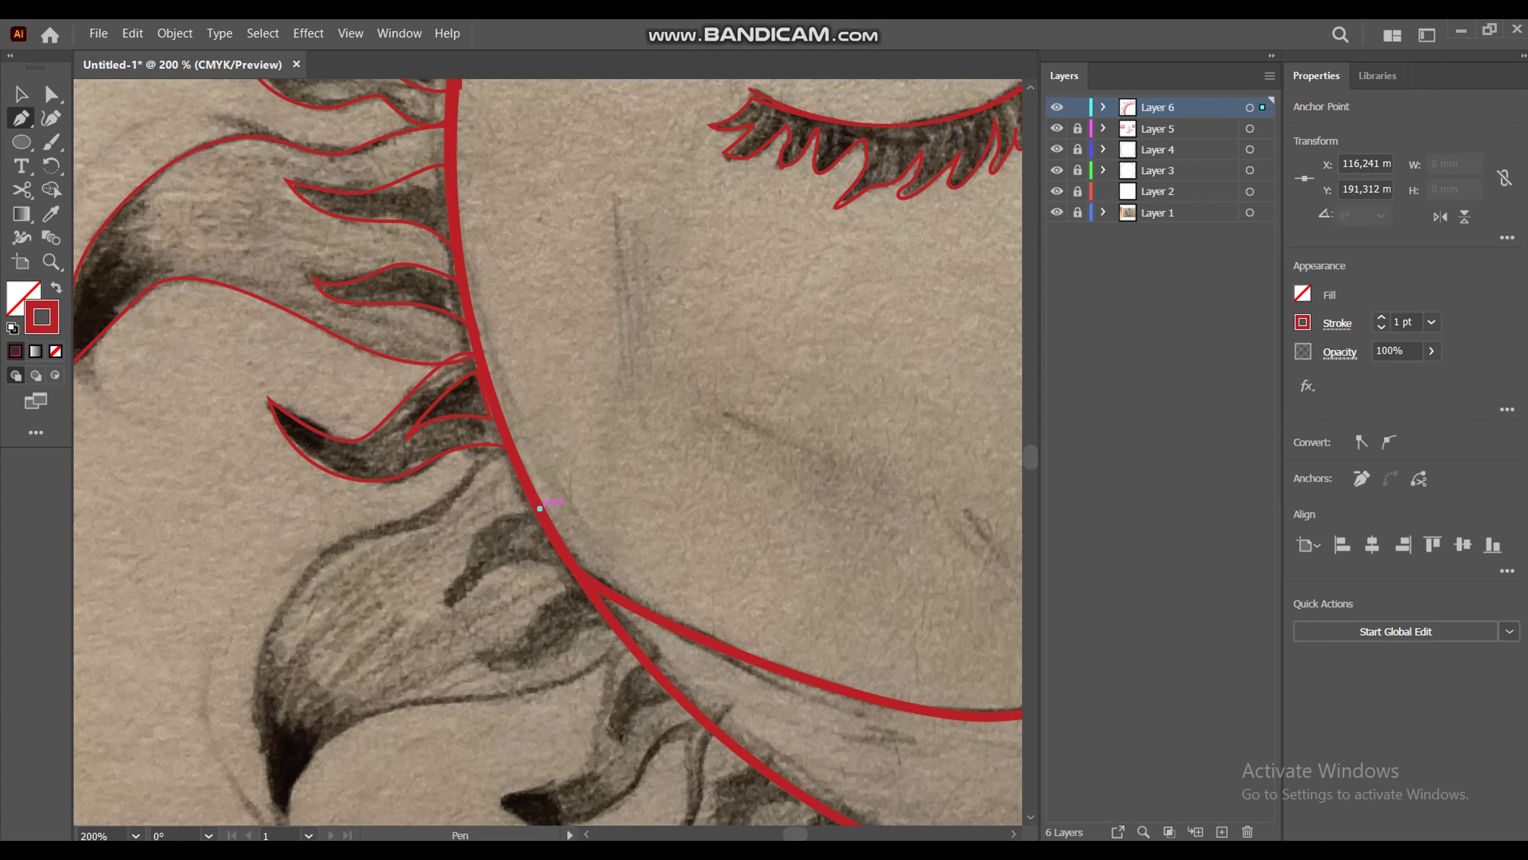
Step: Outline two more small rim flames, including the leaf-shaped one
click(479, 539)
drag(448, 587, 448, 608)
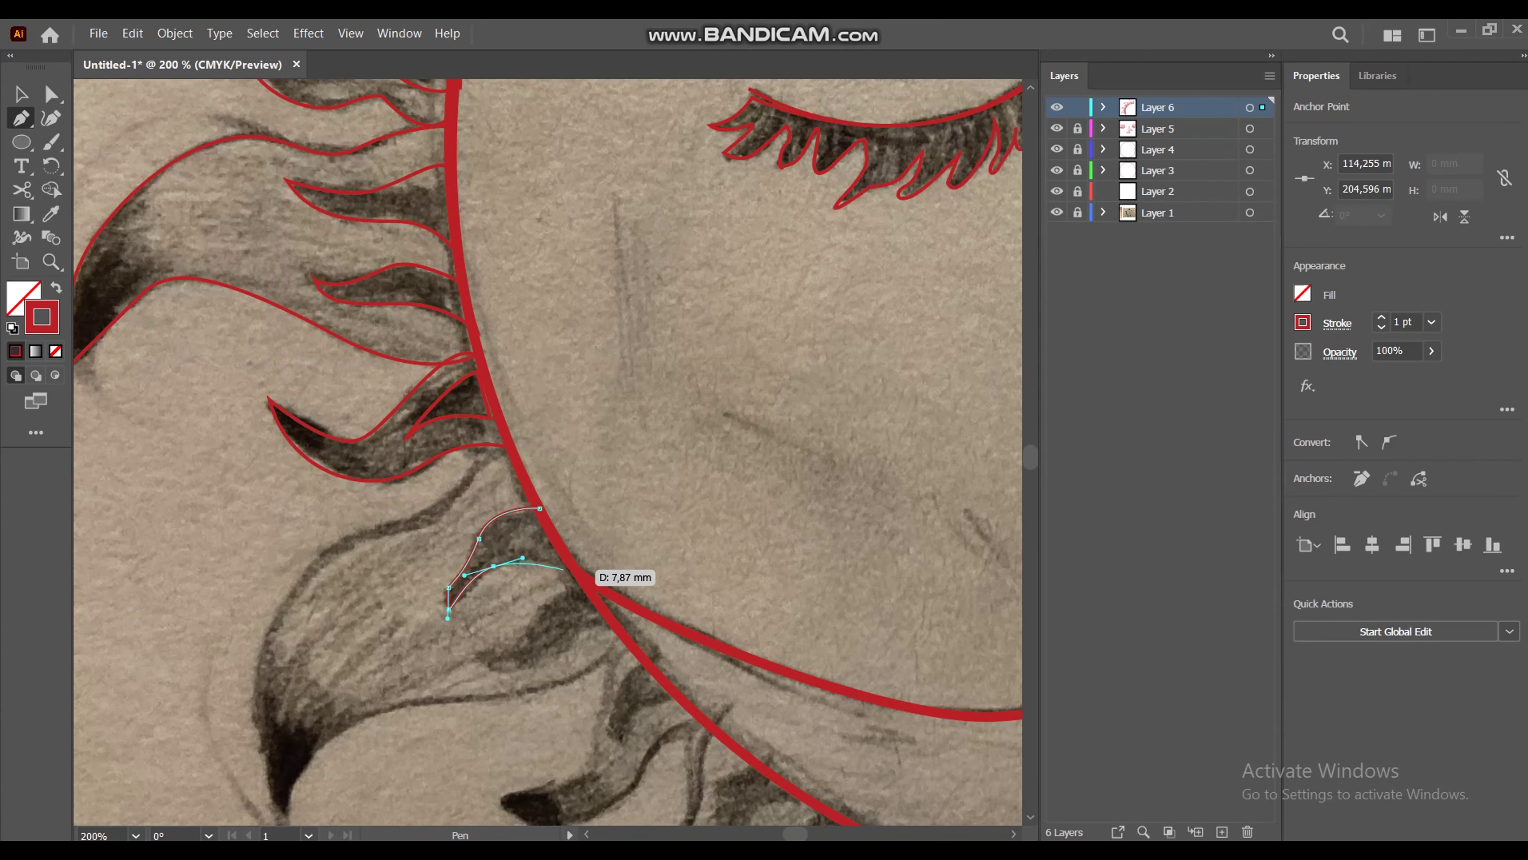
click(575, 567)
click(540, 509)
click(617, 628)
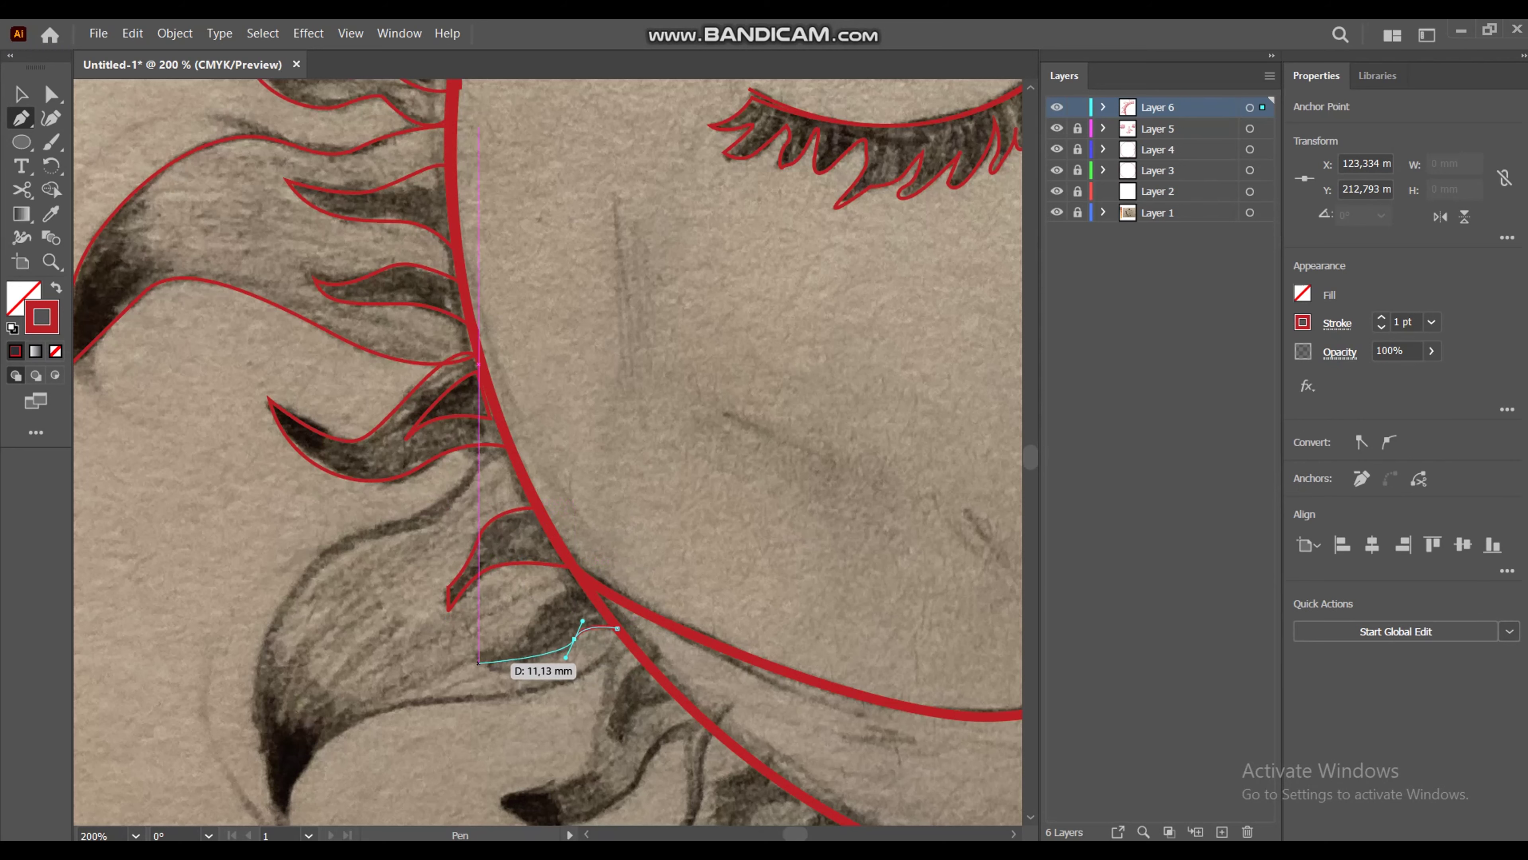
drag(479, 658, 420, 626)
drag(584, 583, 599, 604)
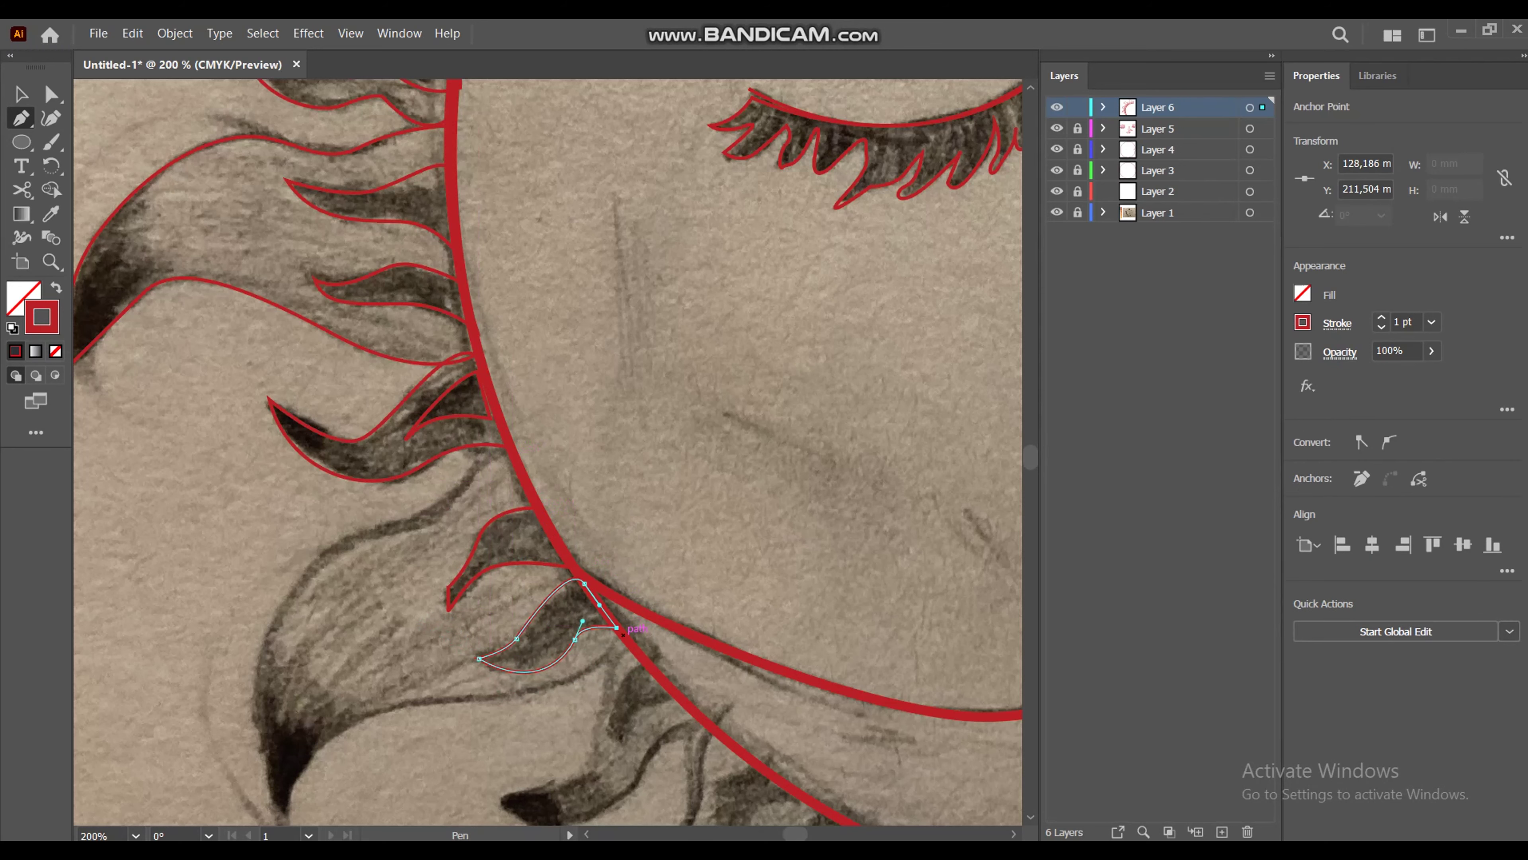
click(617, 628)
Step: Trace a closed outline around the large lower-left flame, attaching it to the rim
click(623, 635)
drag(464, 696, 341, 689)
scroll(279, 782, down, 2)
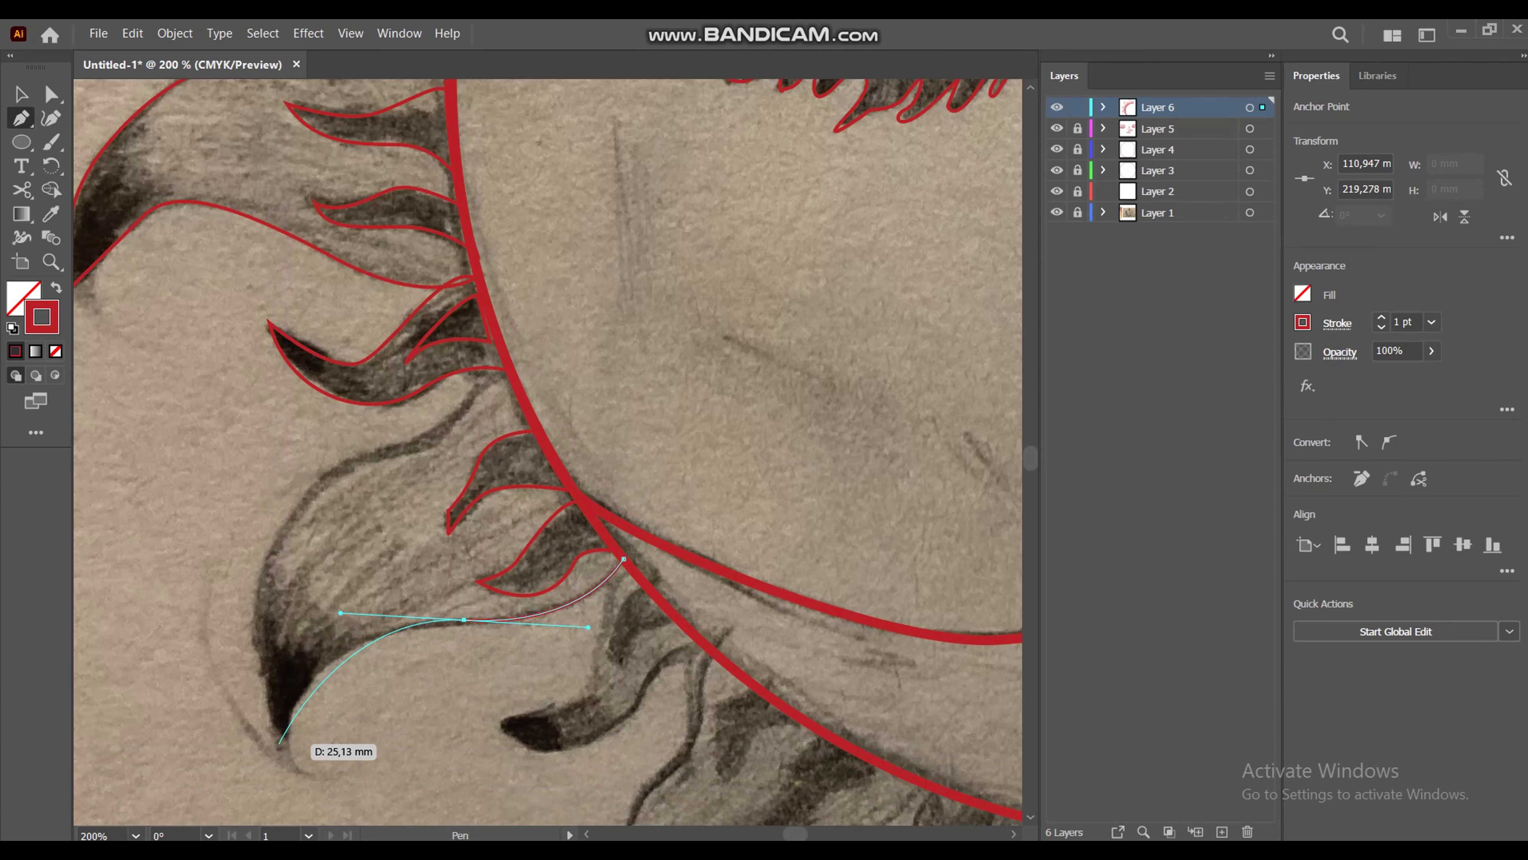
drag(287, 739, 303, 779)
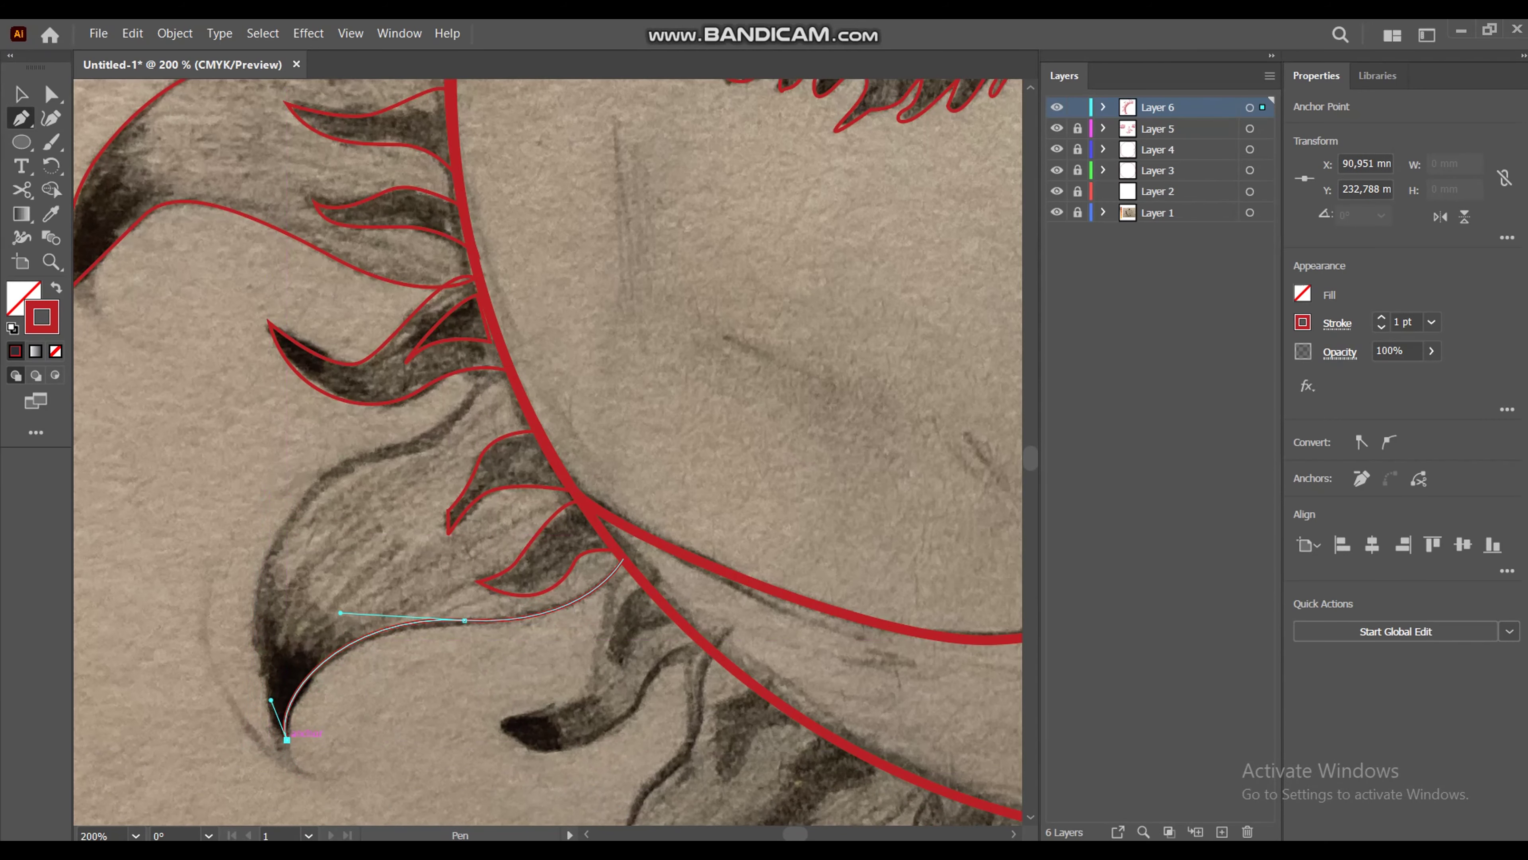
drag(258, 600, 277, 507)
drag(342, 465, 412, 449)
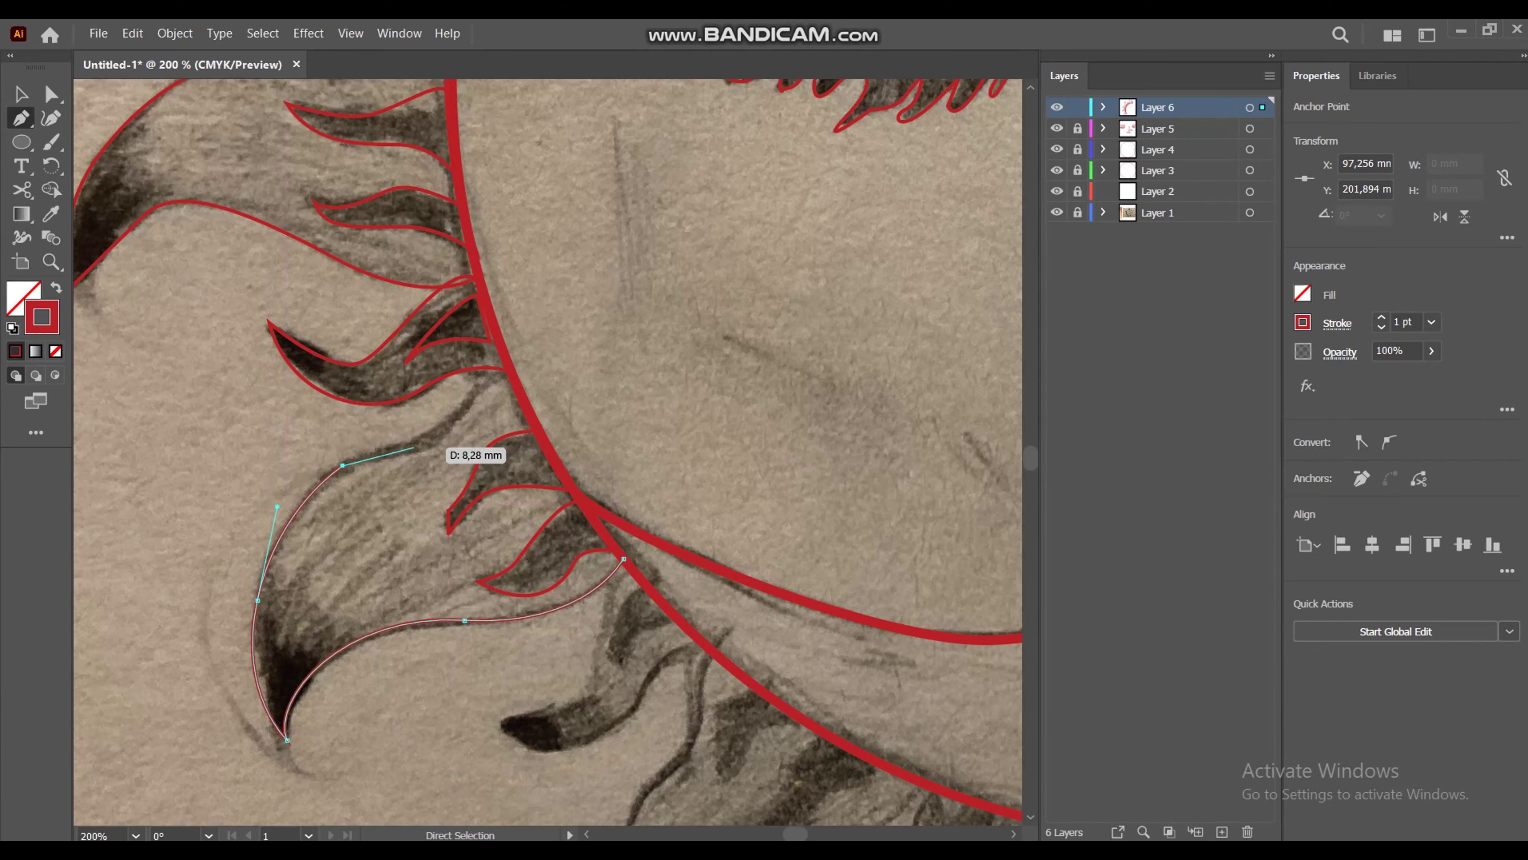
click(513, 376)
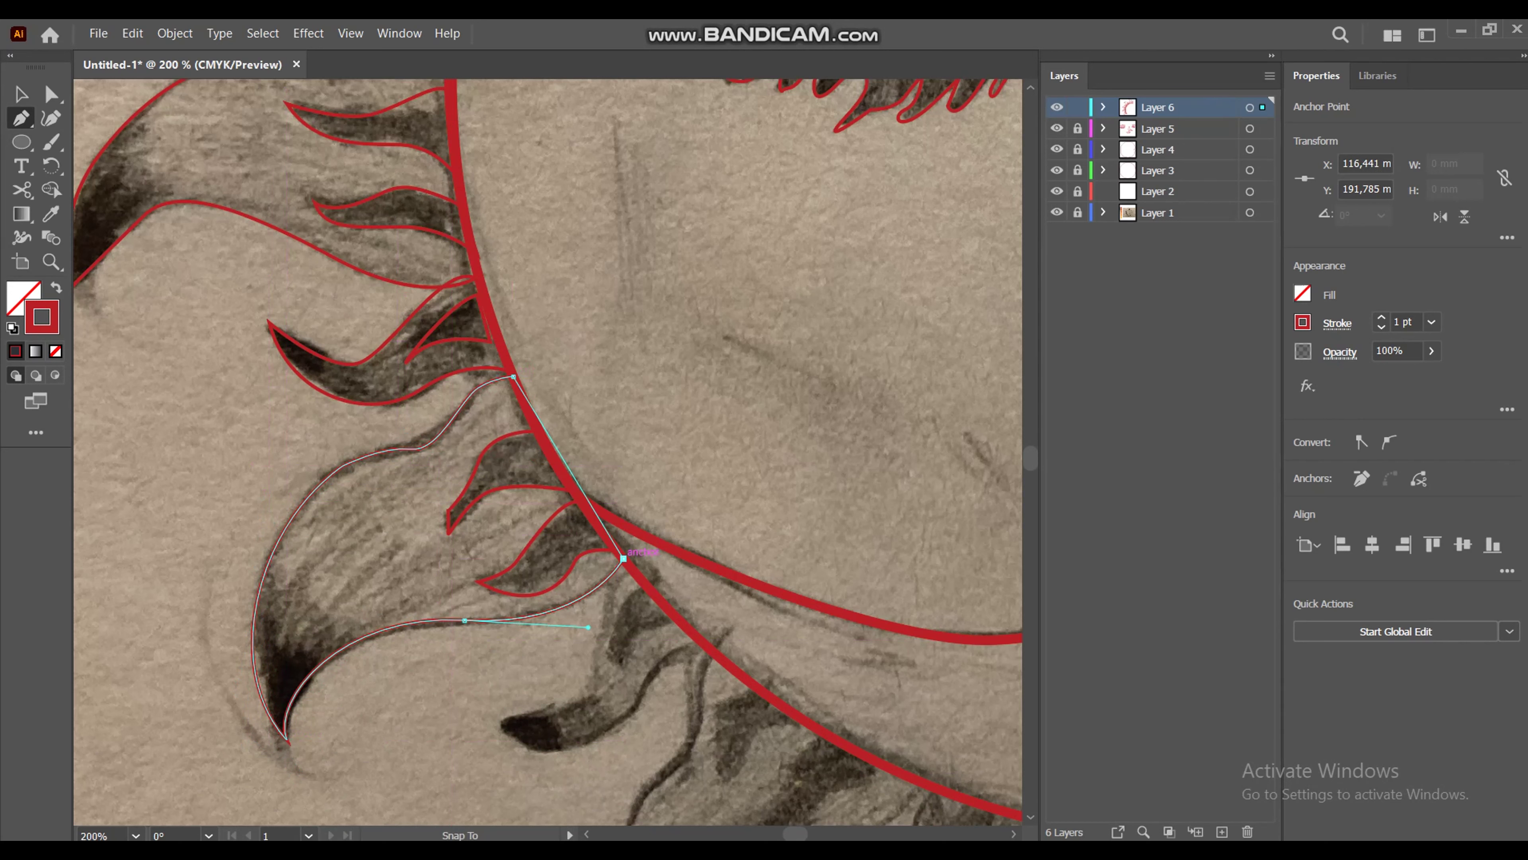
click(624, 558)
Step: Outline the small flame beside the rim as a closed path
click(681, 621)
drag(628, 673, 628, 661)
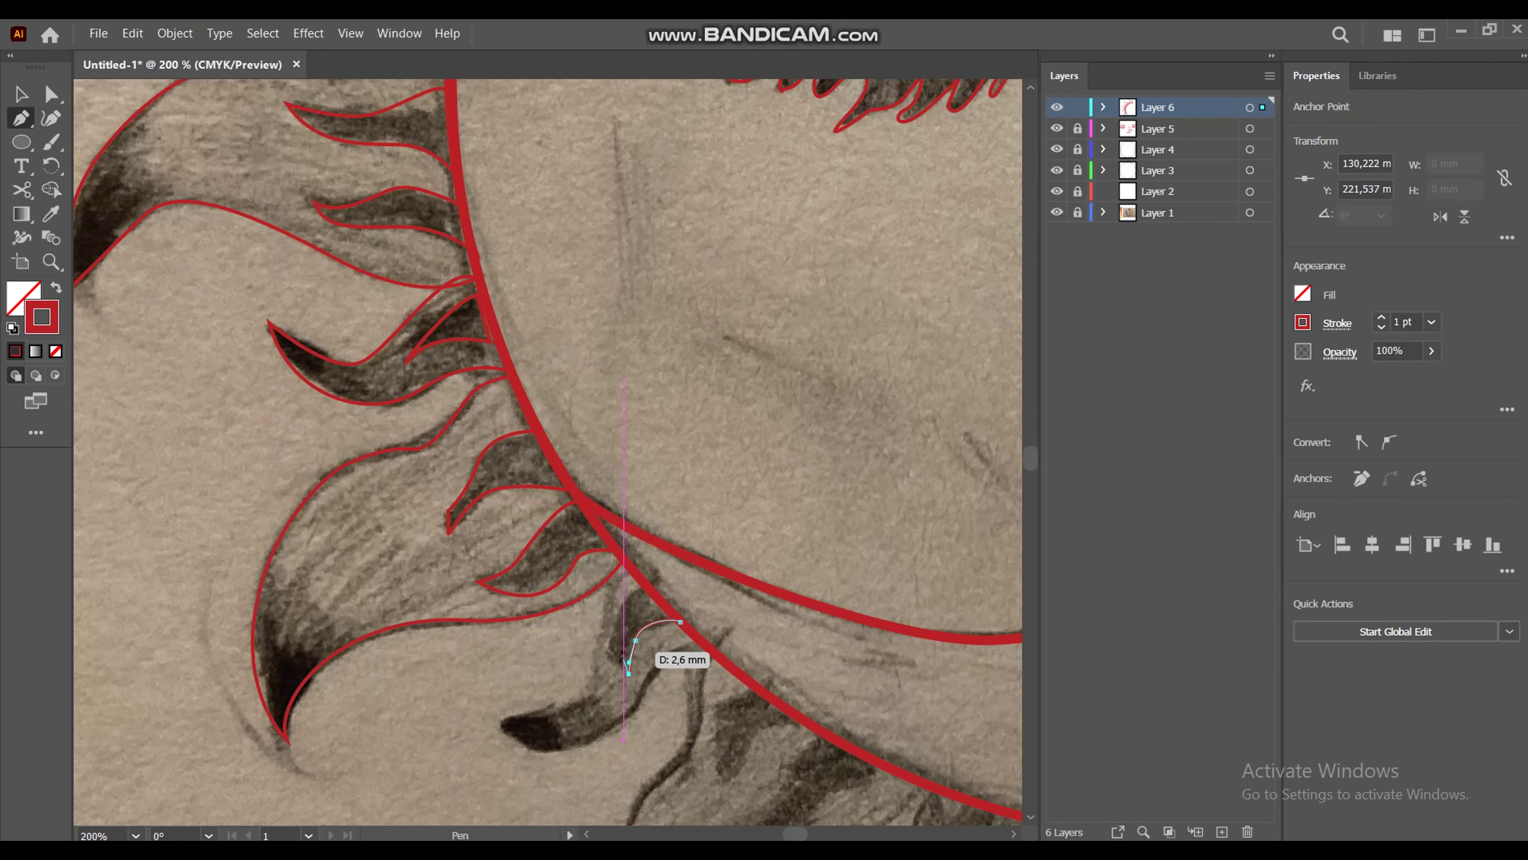
drag(617, 602, 637, 576)
click(680, 620)
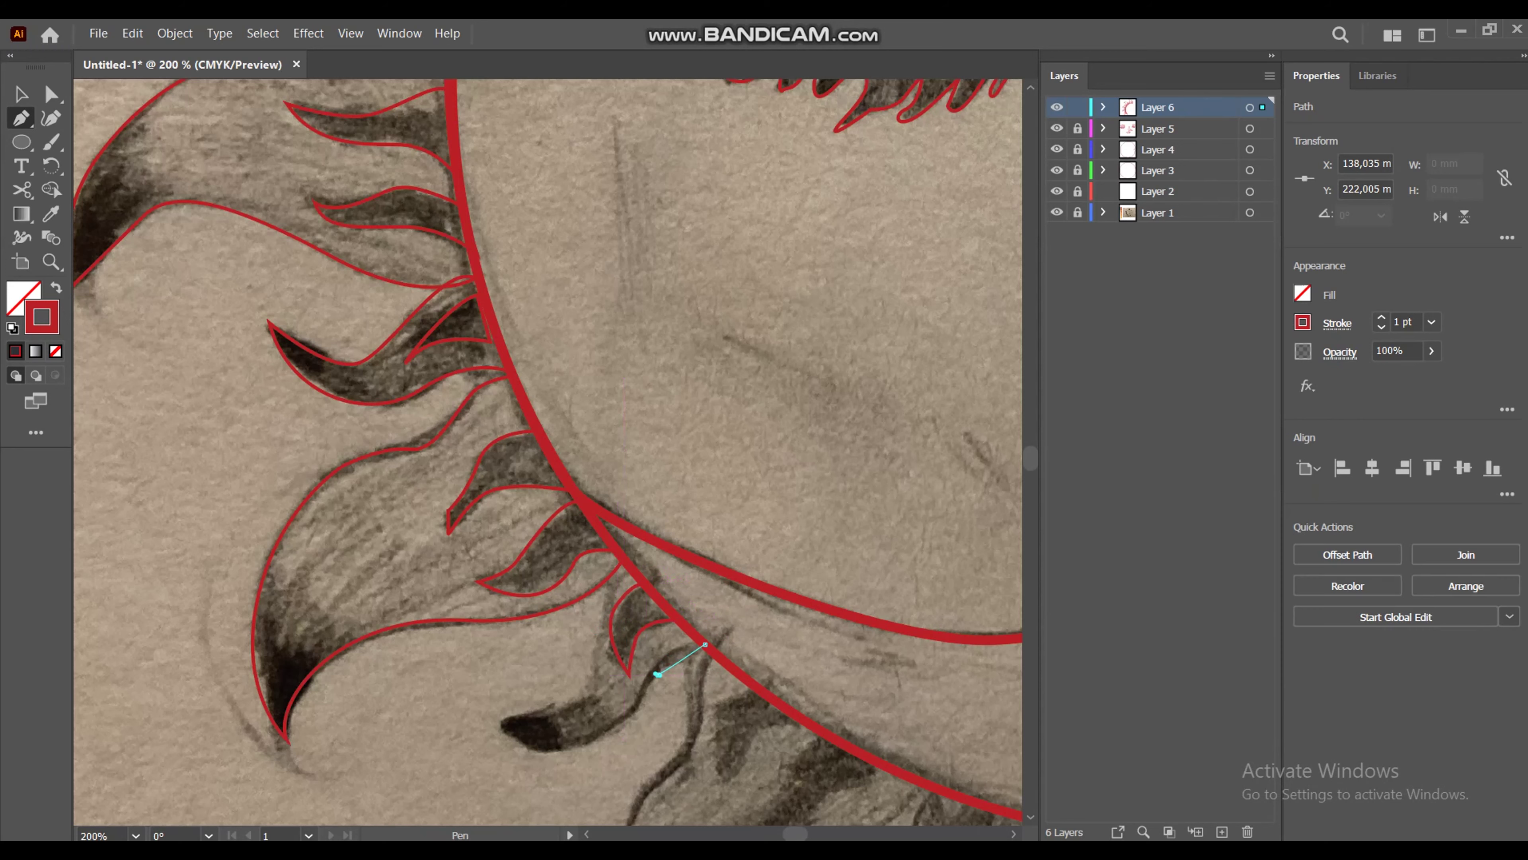
Step: Begin tracing the dark-tipped curling flame below, up to the sun's rim
click(705, 644)
drag(657, 674, 643, 704)
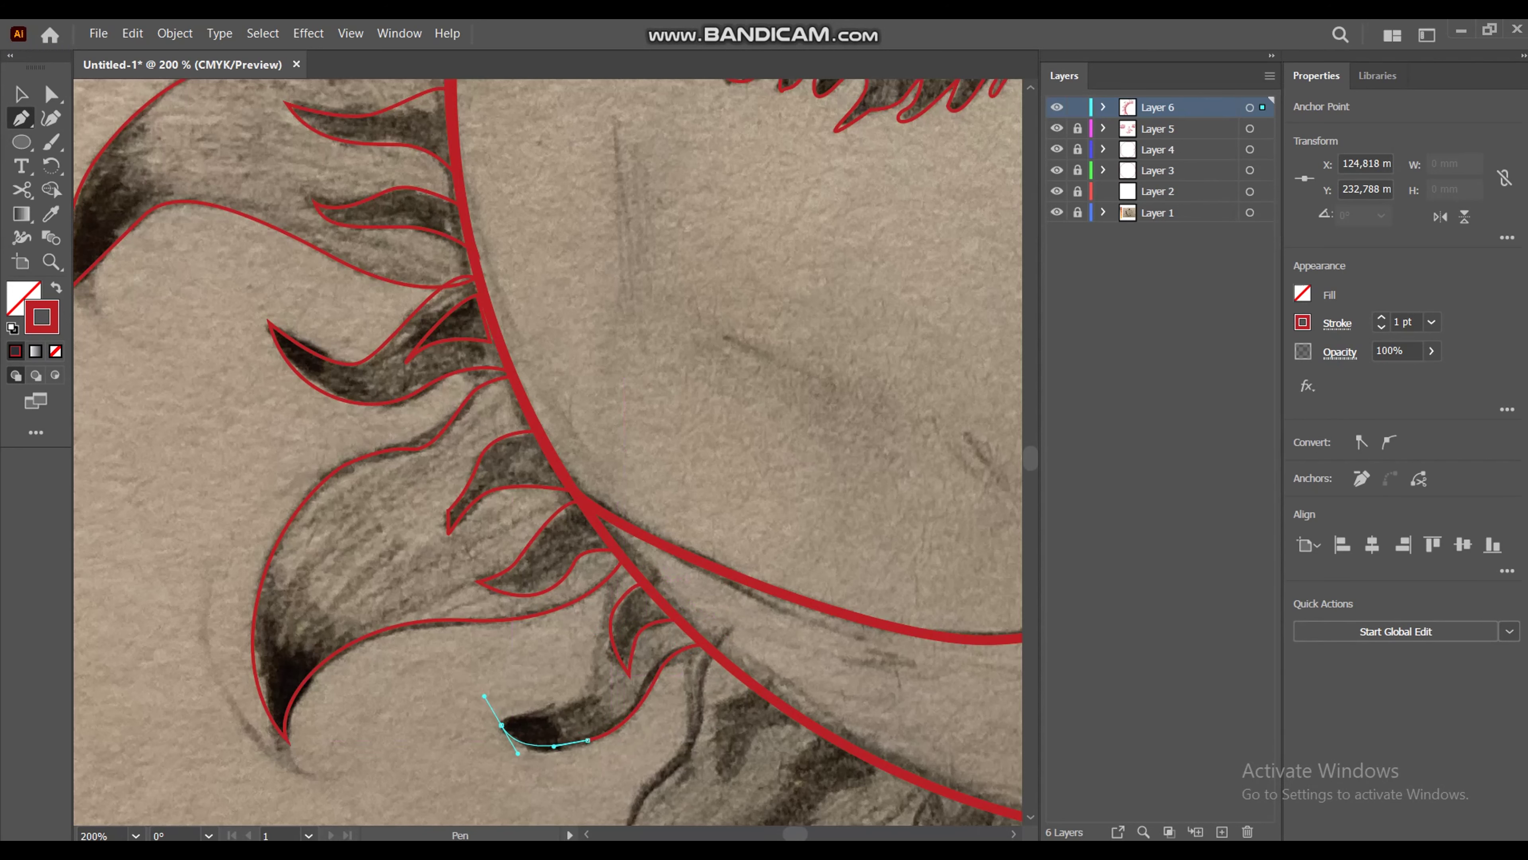
drag(501, 724, 461, 690)
click(533, 716)
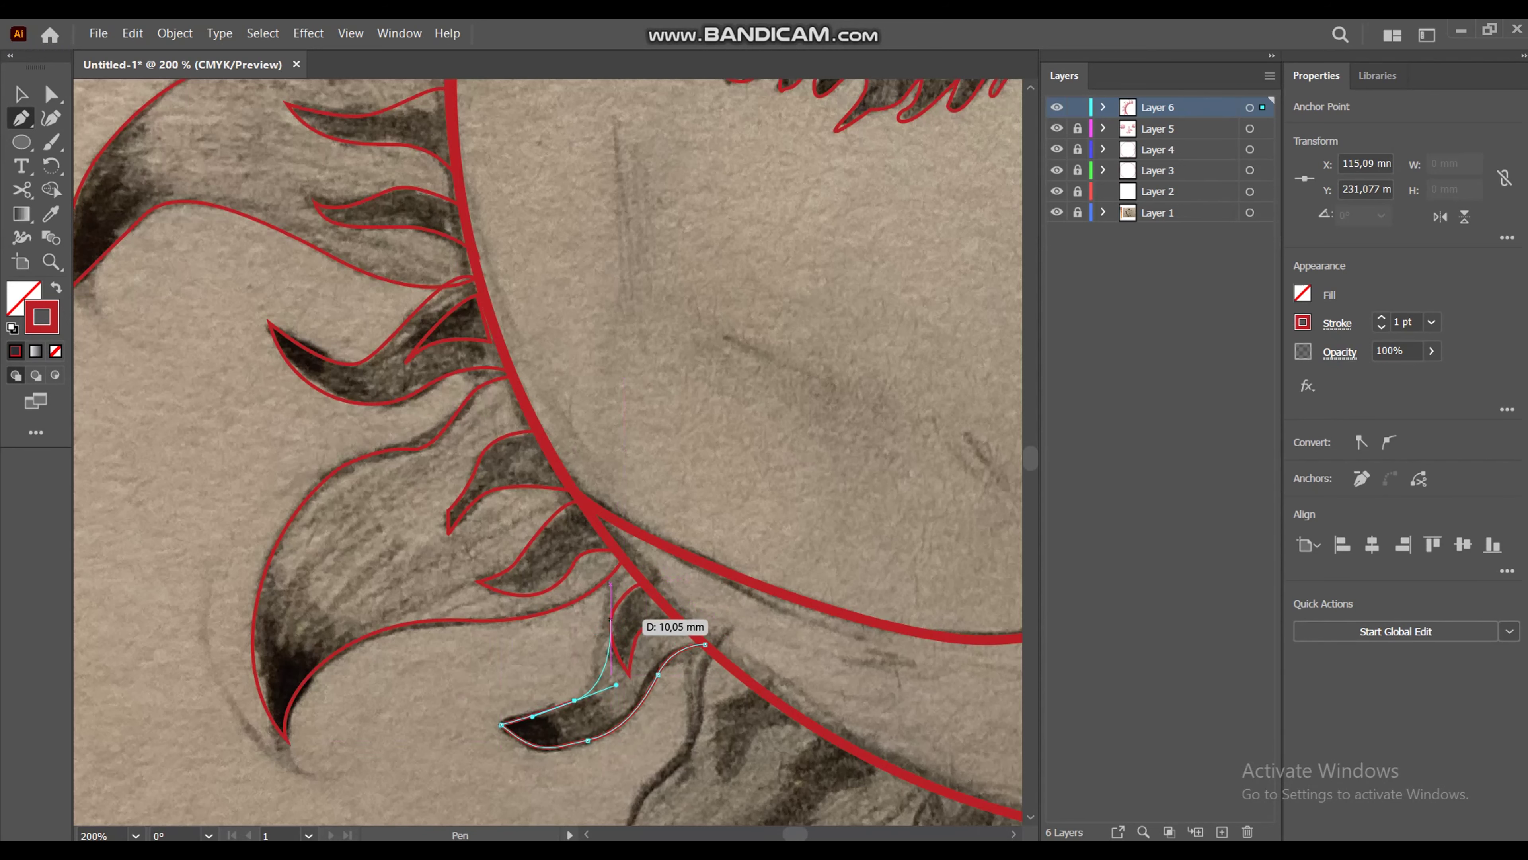
drag(574, 699, 615, 685)
mouse_move(603, 613)
mouse_down()
mouse_move(589, 561)
mouse_move(666, 575)
mouse_up()
drag(702, 643, 709, 642)
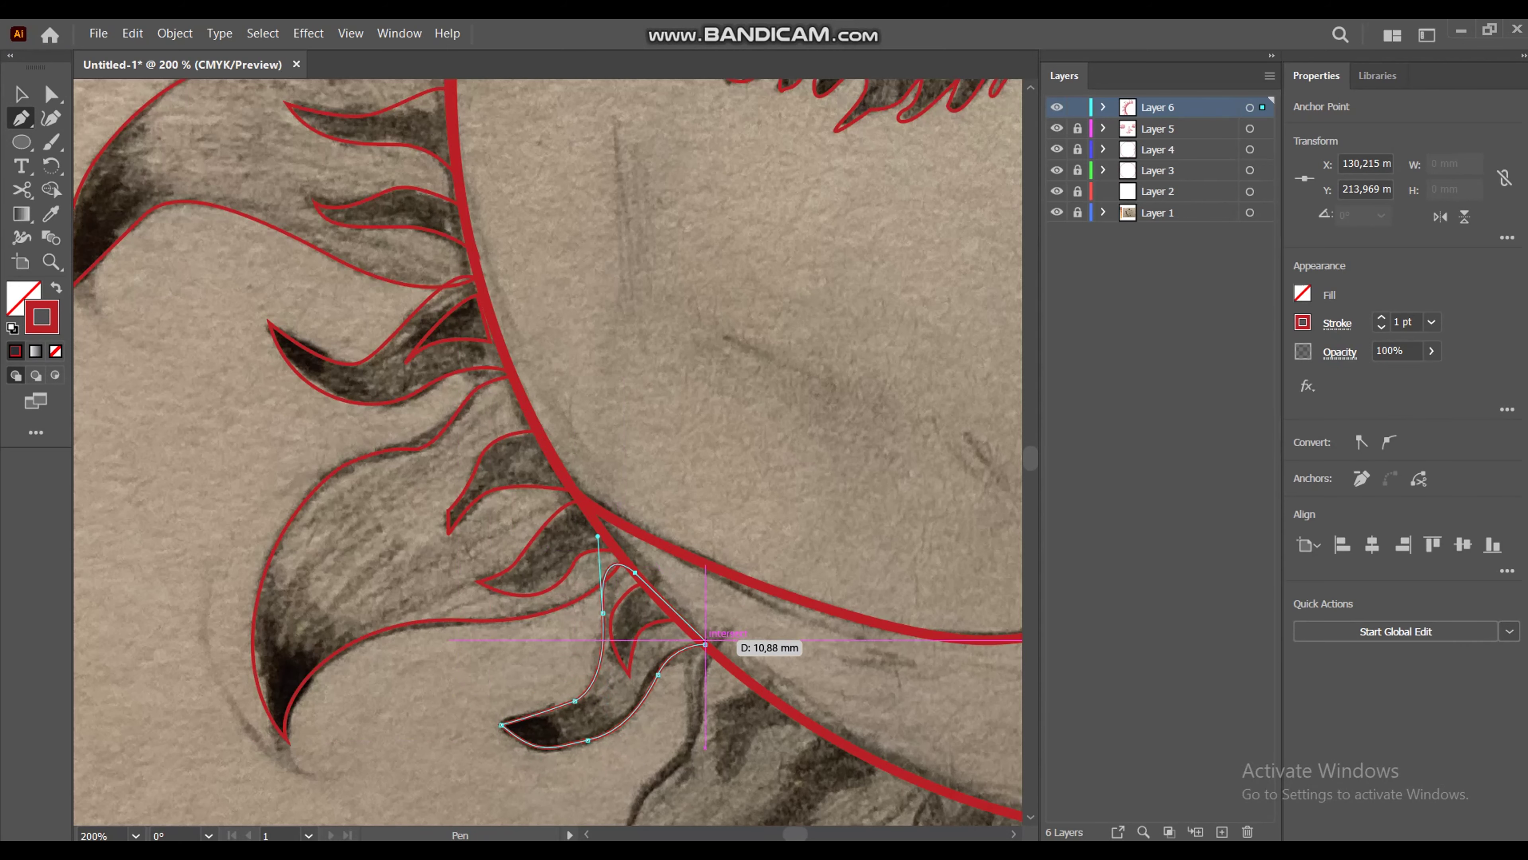
key(ctrl+minus)
key(ctrl+plus)
Step: Outline a small rim flame and the leaf-shaped flame next to it
click(545, 382)
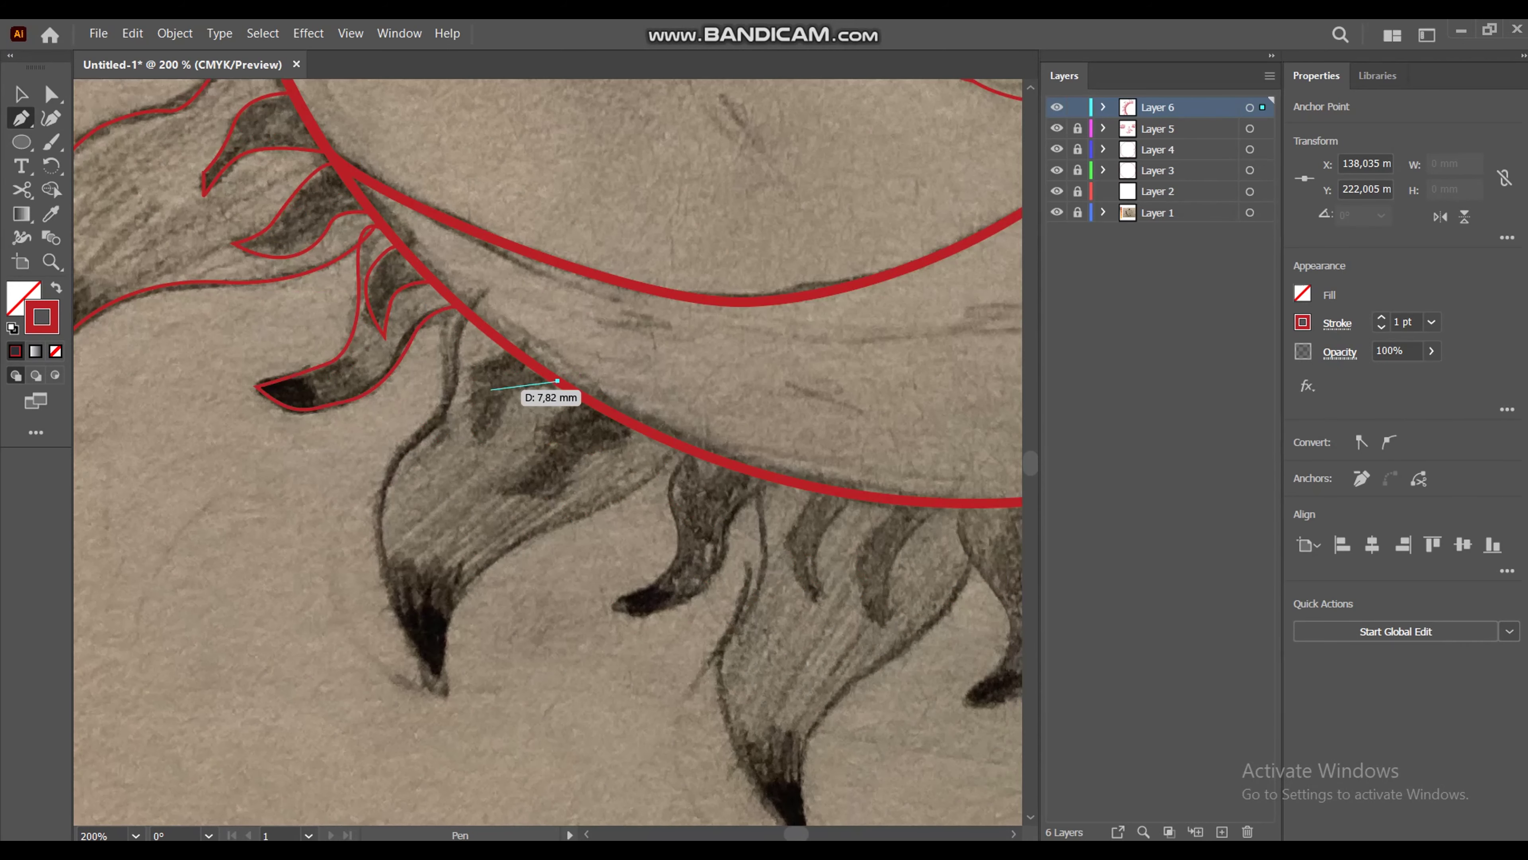
drag(504, 407, 520, 381)
mouse_move(469, 451)
mouse_down()
mouse_move(446, 449)
mouse_move(461, 447)
mouse_up()
drag(472, 380, 499, 351)
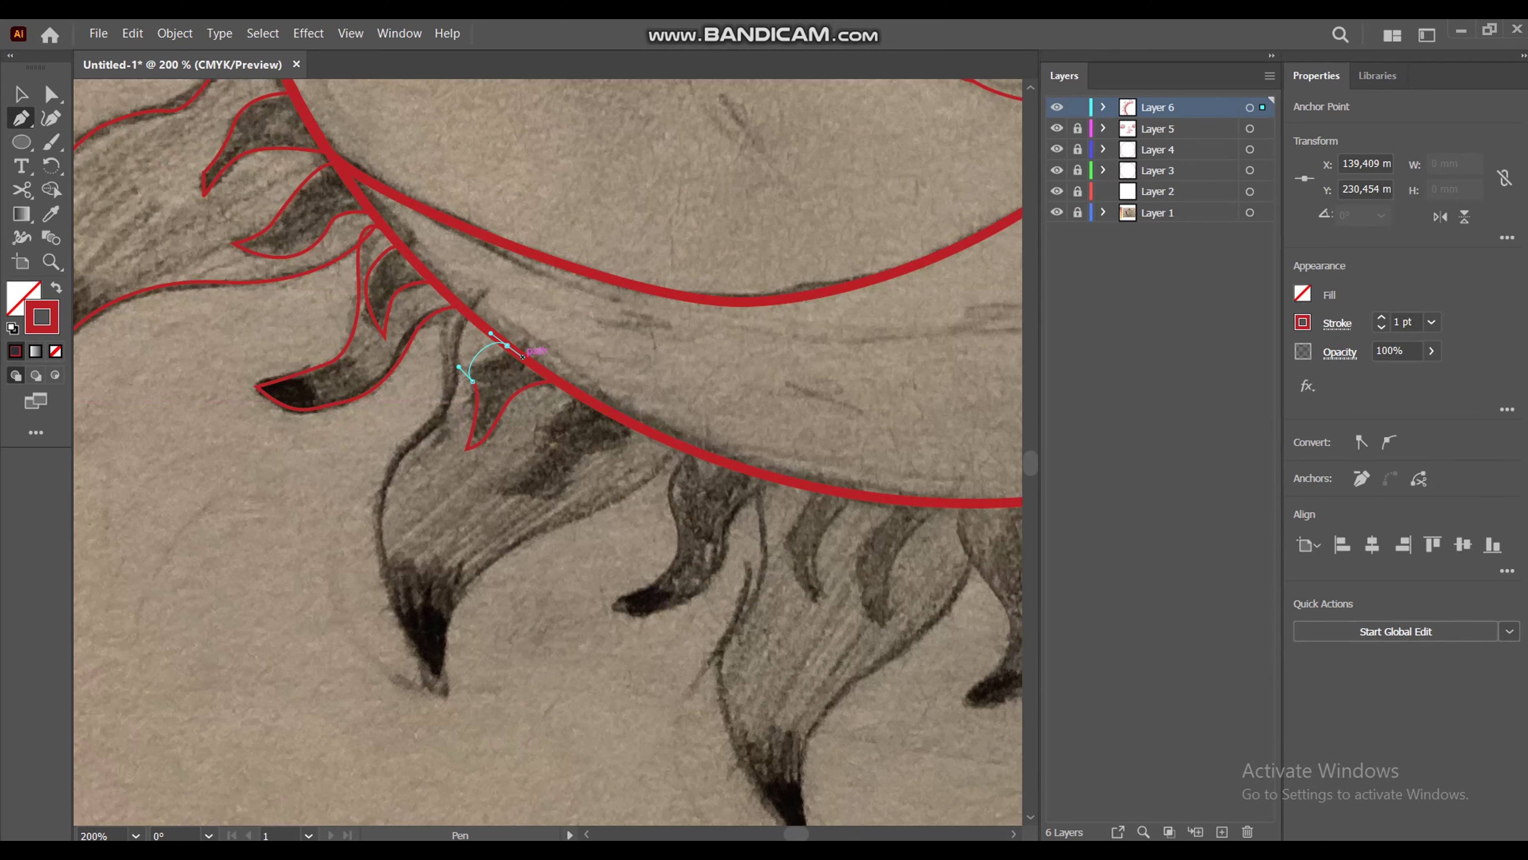
drag(642, 428, 593, 460)
click(593, 449)
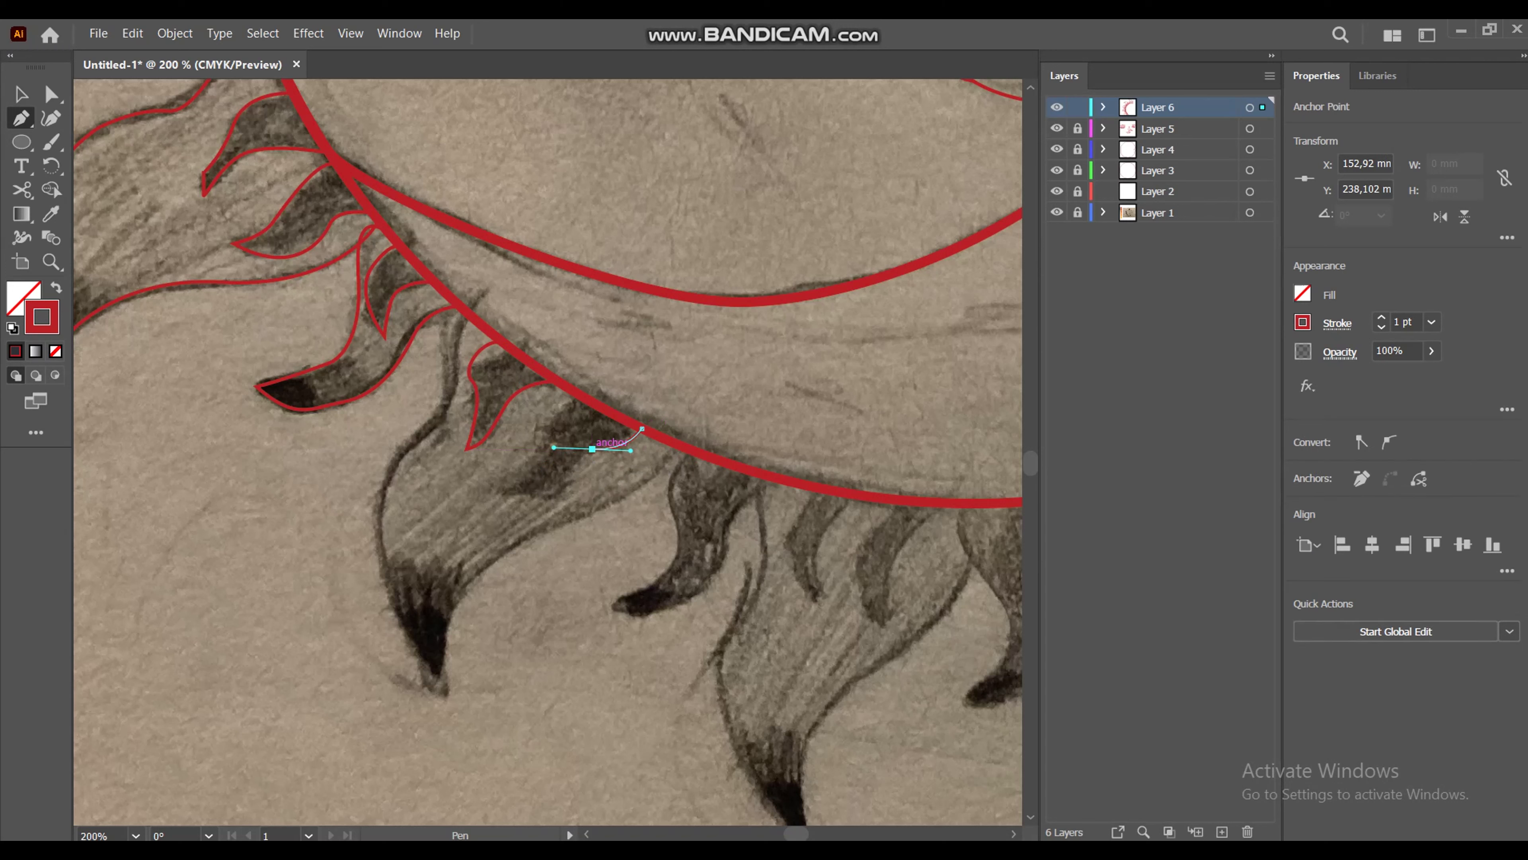
click(500, 485)
drag(586, 401, 605, 401)
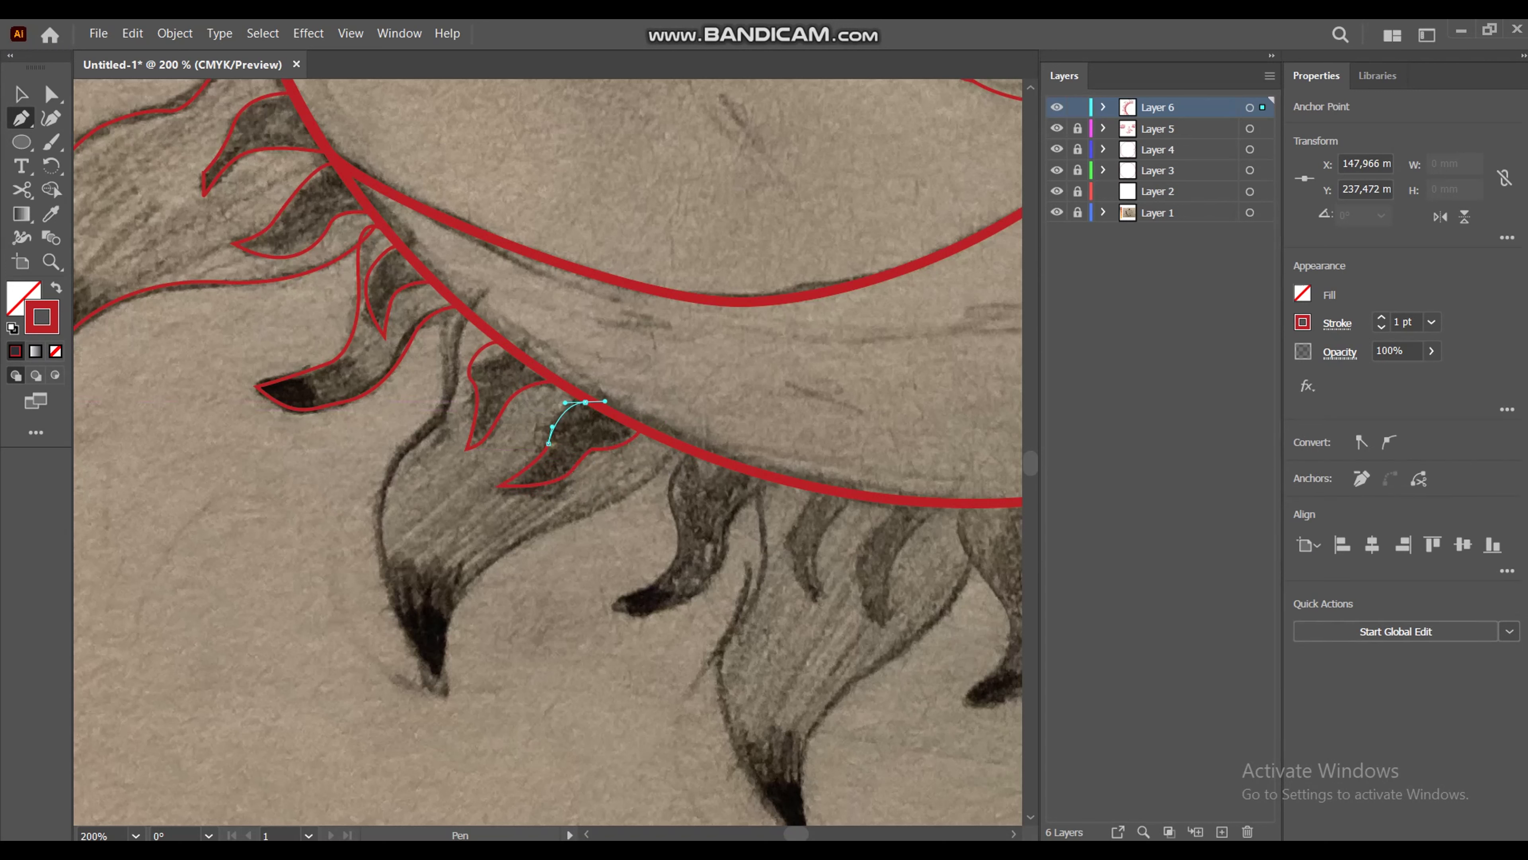
click(641, 428)
Step: Trace a closed outline around the long flame hanging down from the rim
click(684, 446)
drag(571, 525, 499, 548)
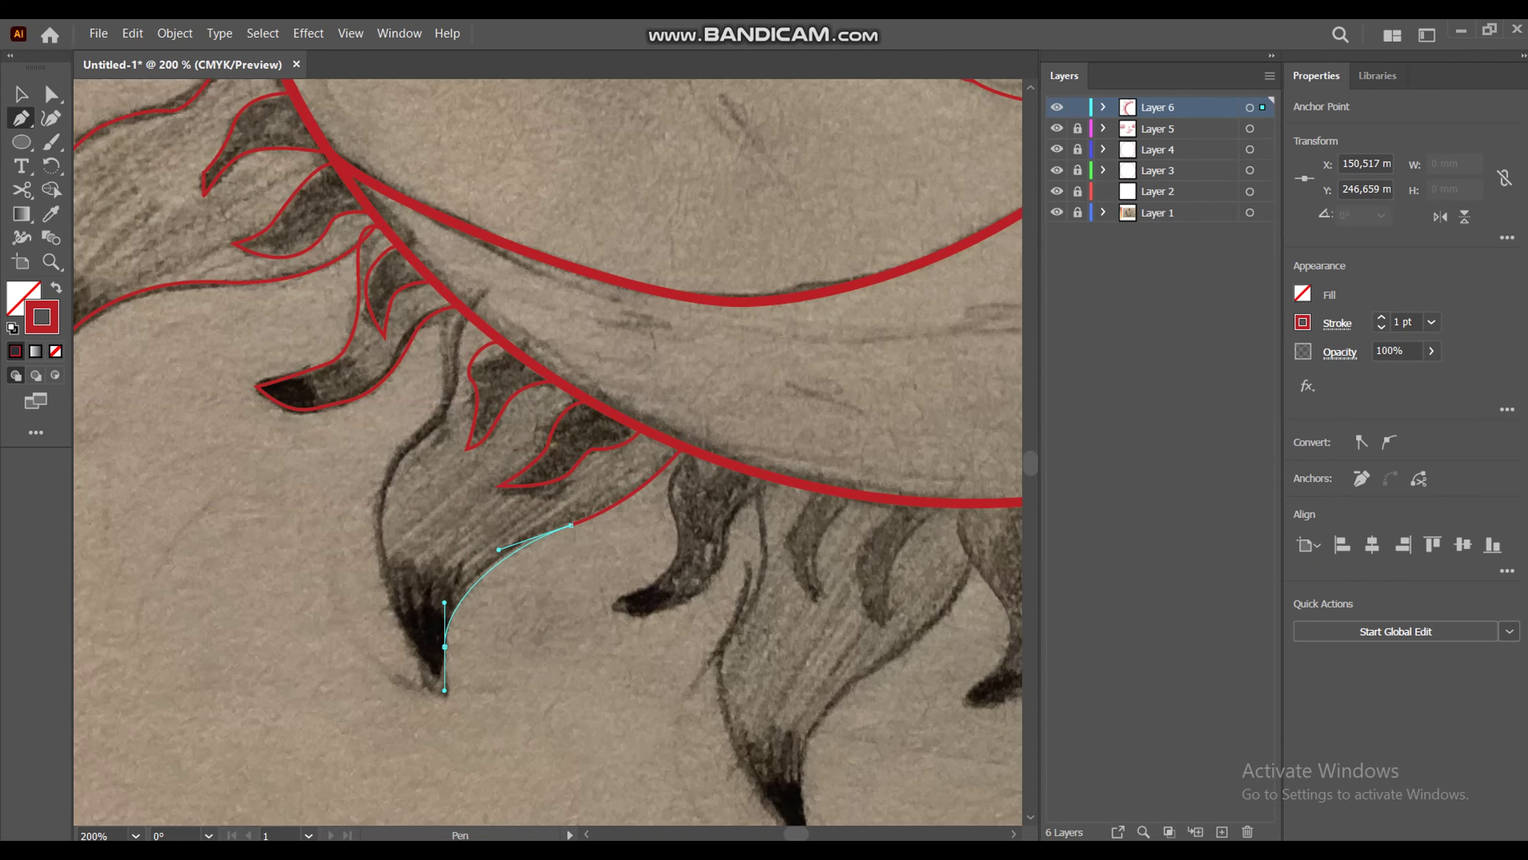
drag(445, 646, 443, 718)
click(444, 695)
mouse_move(379, 561)
mouse_down()
mouse_move(369, 480)
mouse_move(448, 386)
mouse_up()
click(453, 377)
click(467, 312)
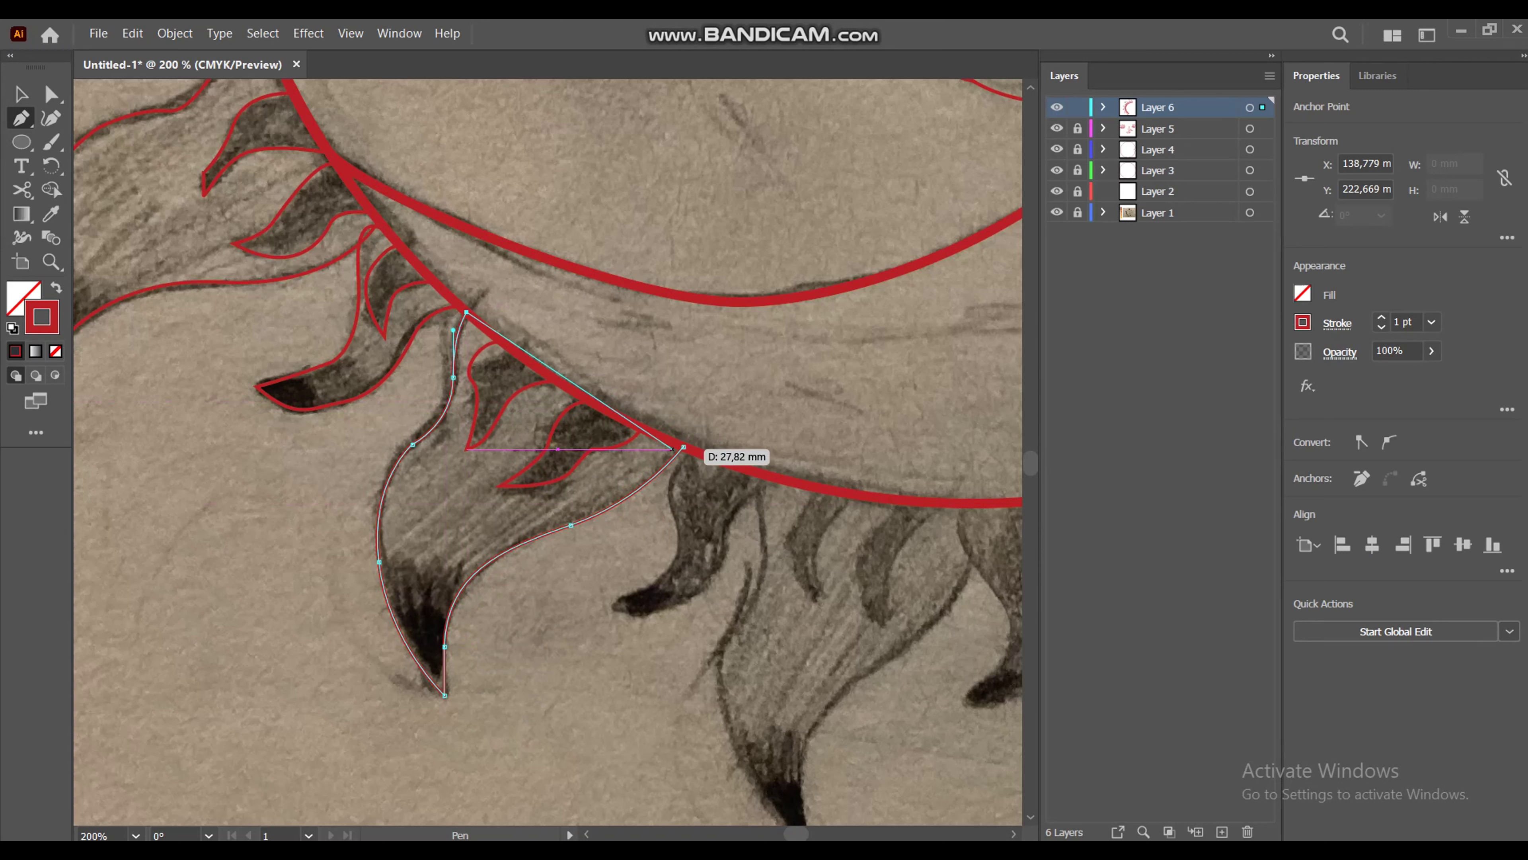
click(683, 446)
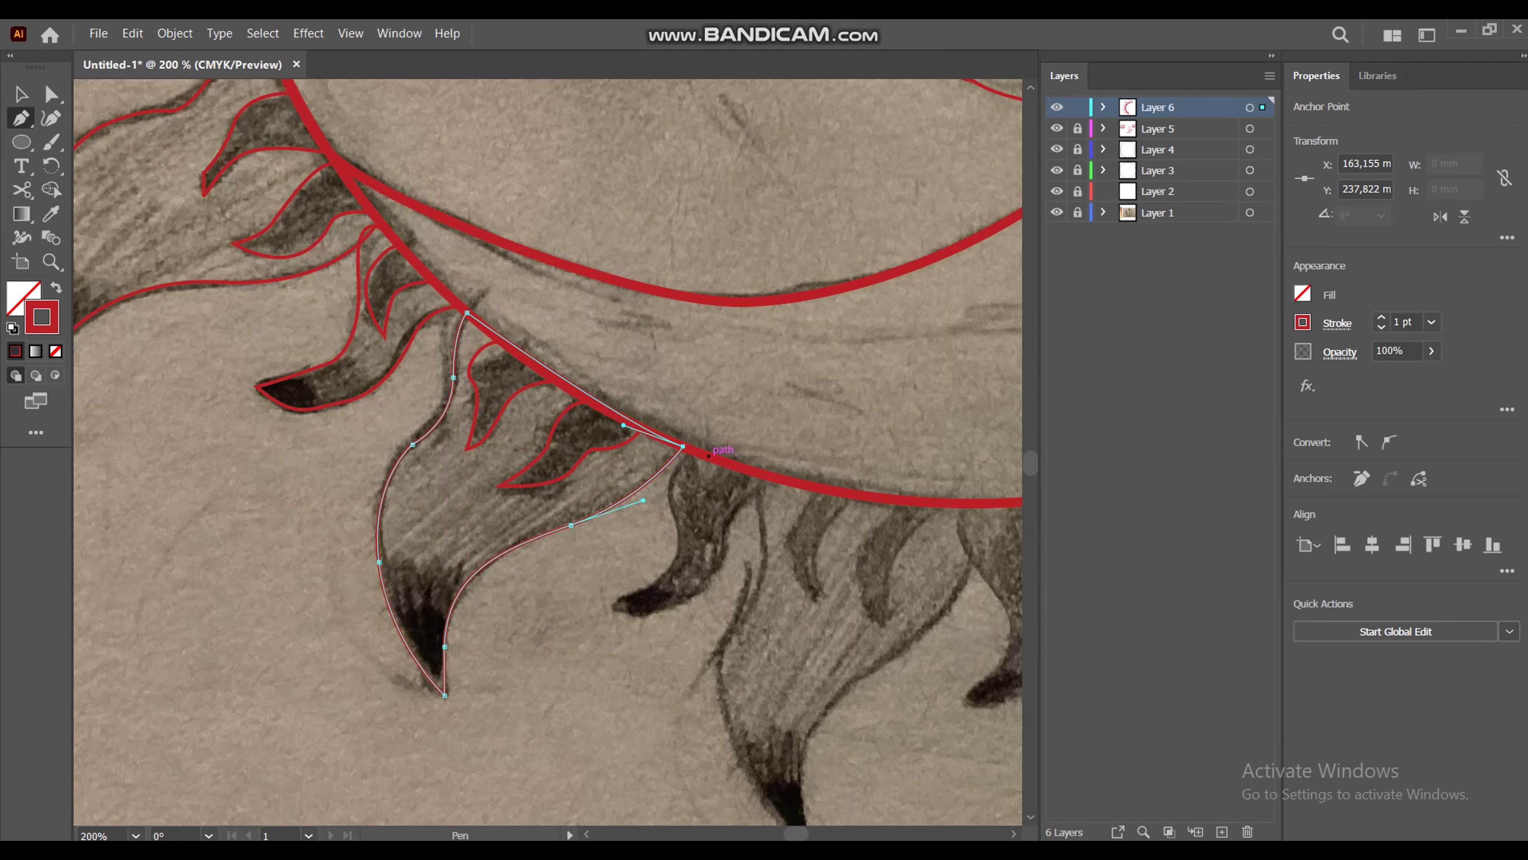
Step: Outline the small rounded flame further along the lower rim
click(701, 454)
drag(688, 516, 695, 567)
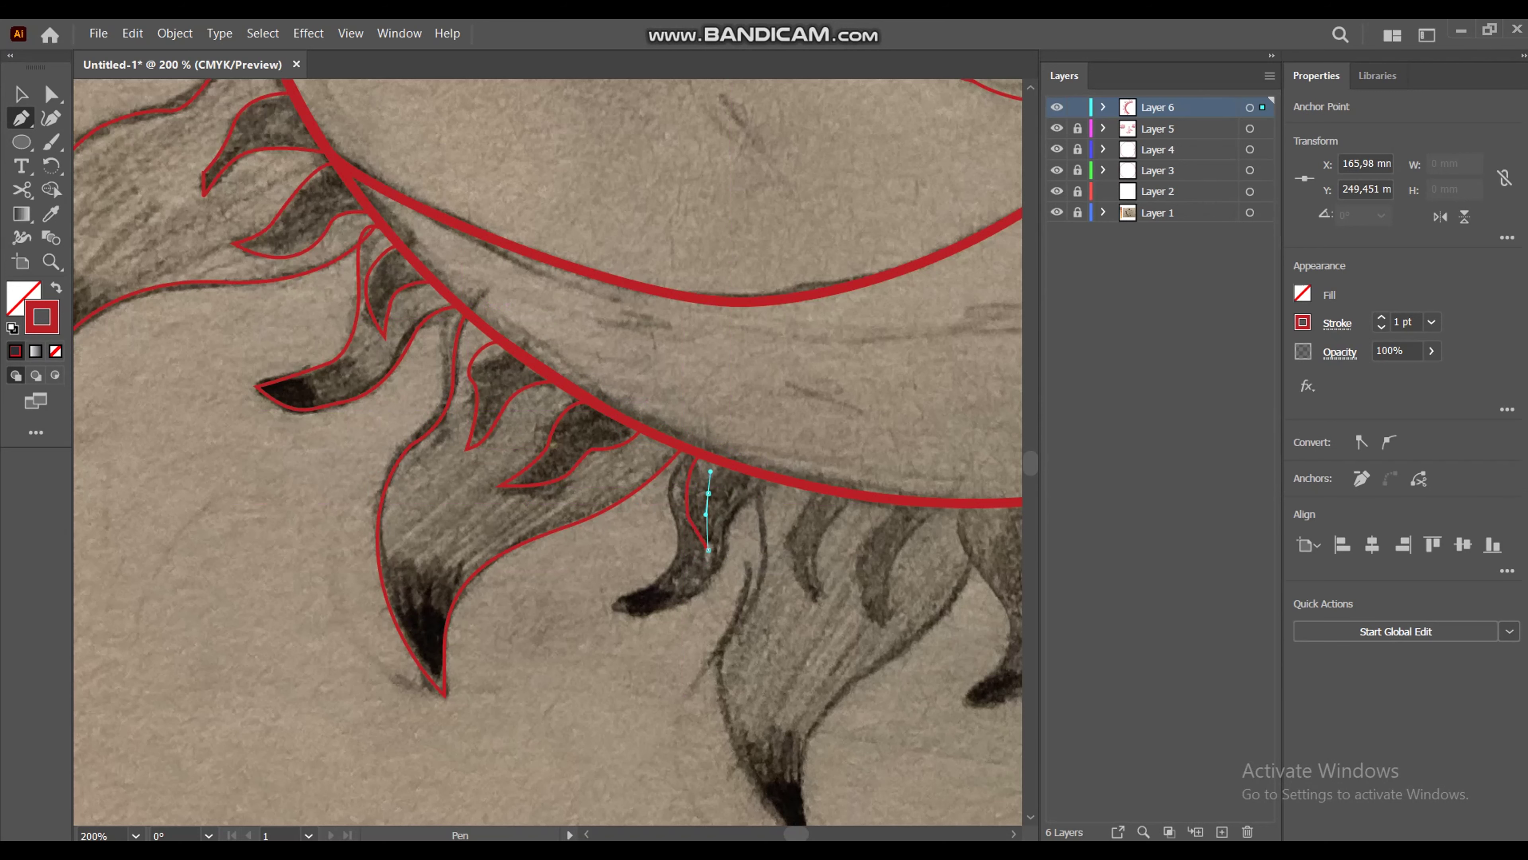
click(770, 482)
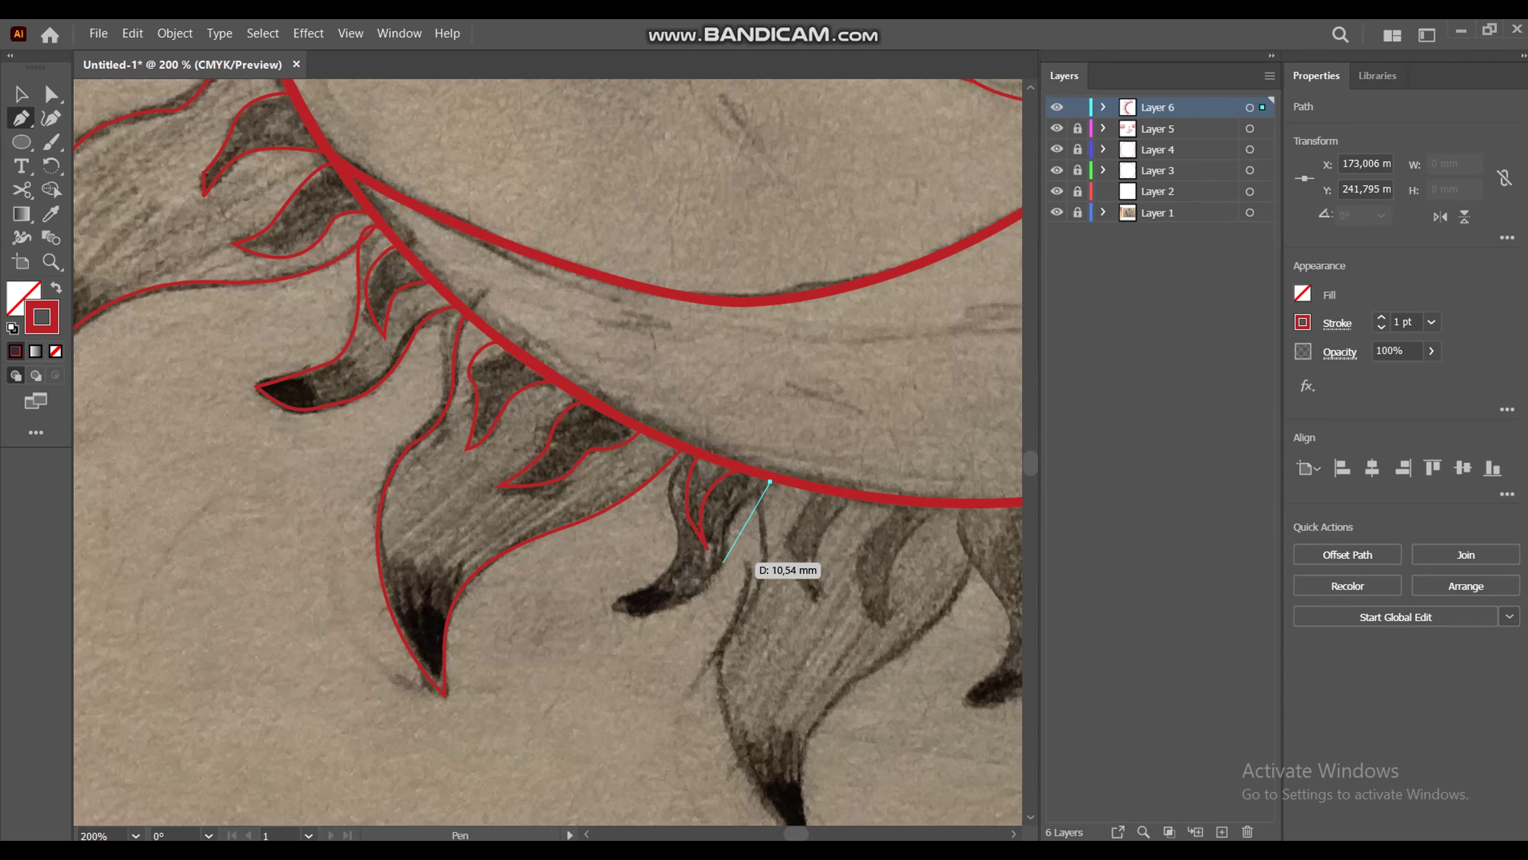
drag(692, 601, 660, 601)
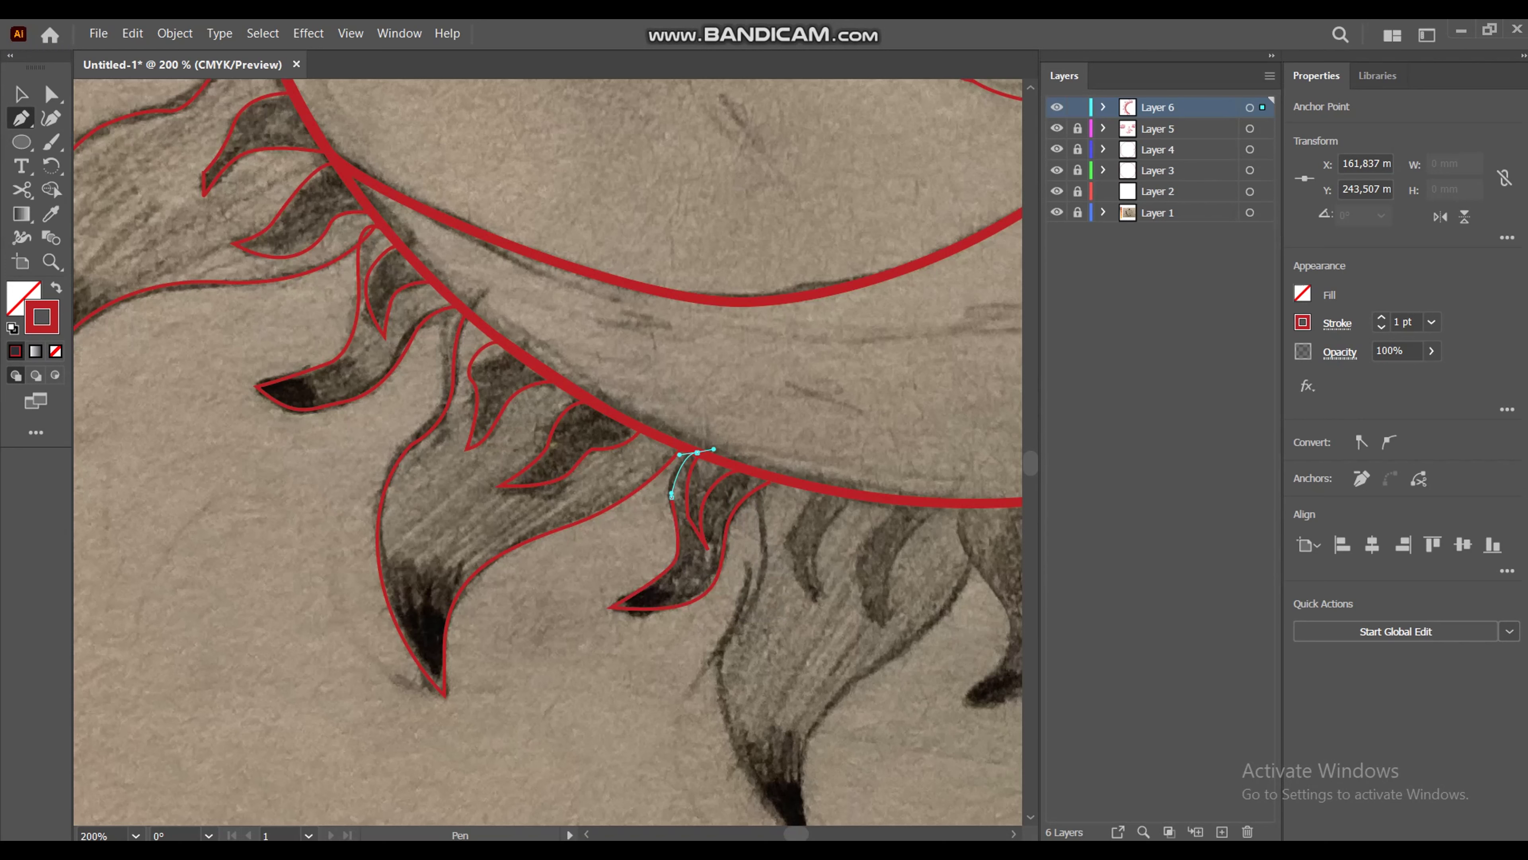
click(685, 455)
click(820, 488)
Step: Trace the next lower-rim flame with a series of anchor points
drag(797, 577, 830, 636)
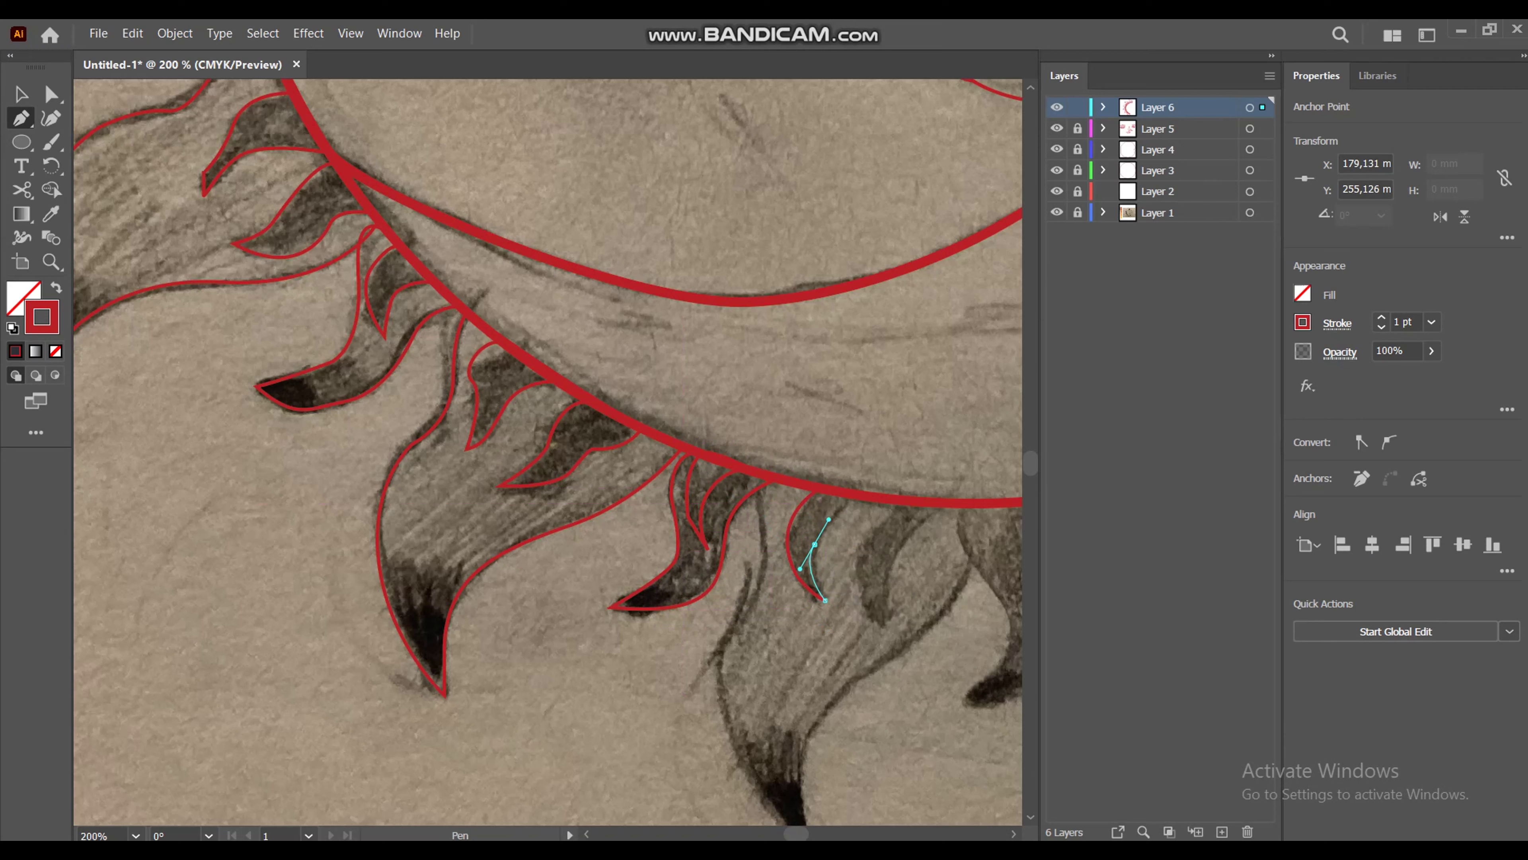
click(855, 501)
click(858, 554)
click(864, 604)
click(885, 625)
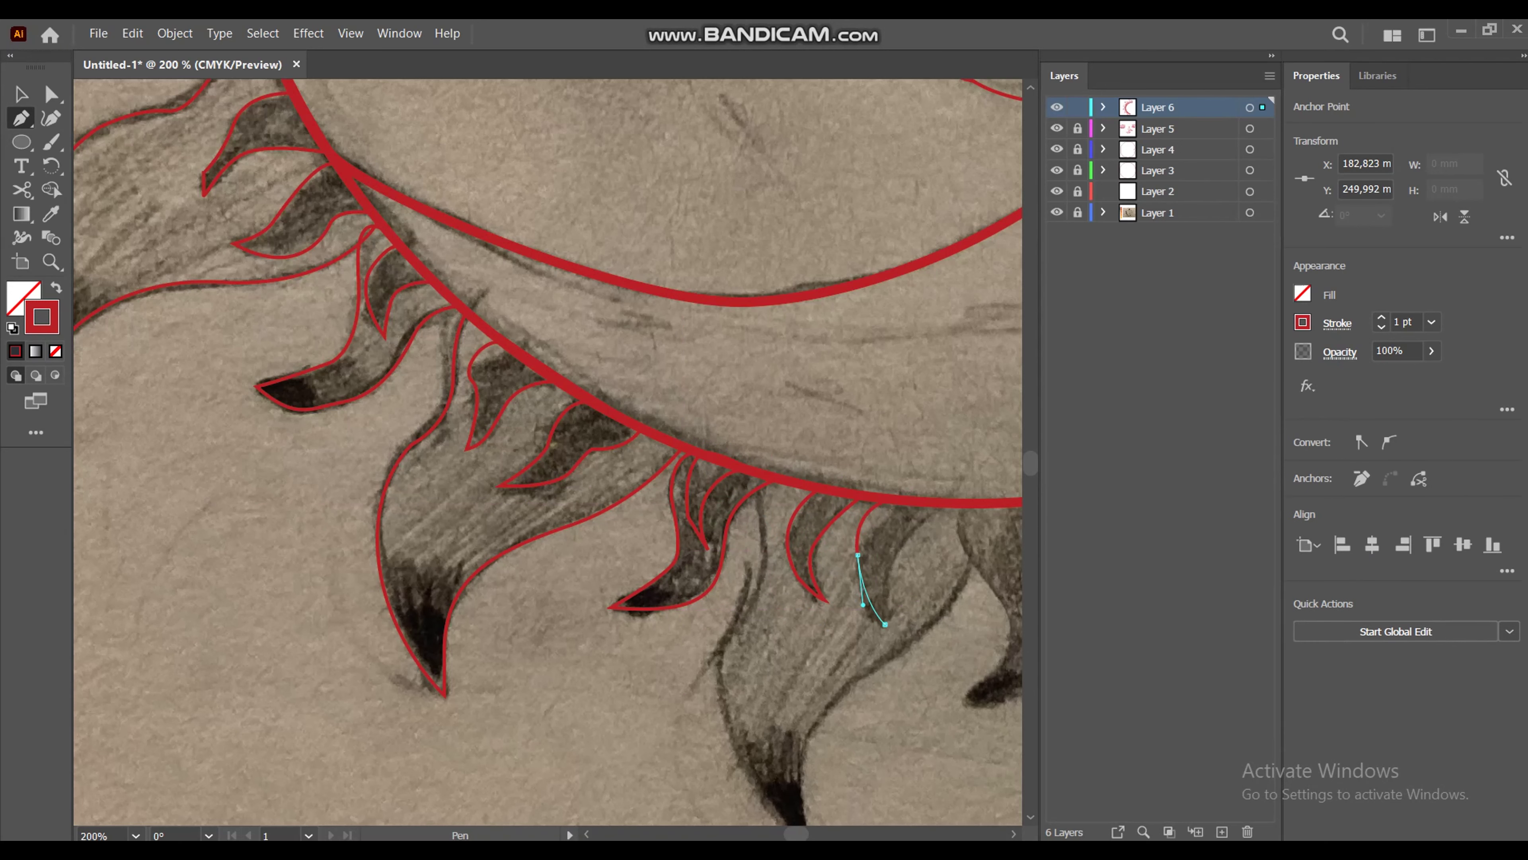
click(891, 499)
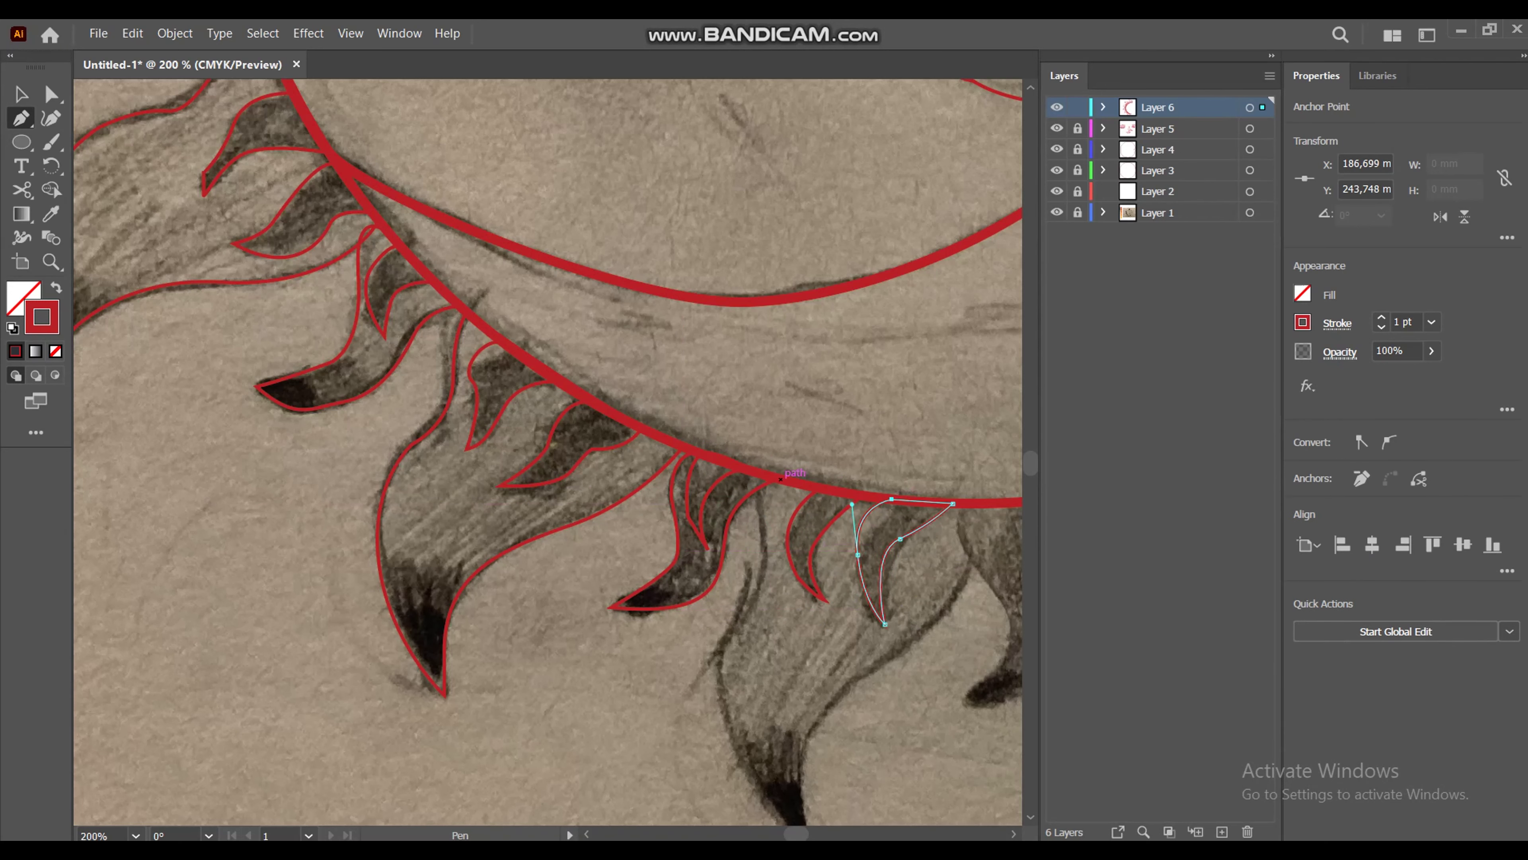
Step: Trace a closed outline around the large lower flame, anchored on the rim
click(979, 504)
drag(949, 609, 823, 694)
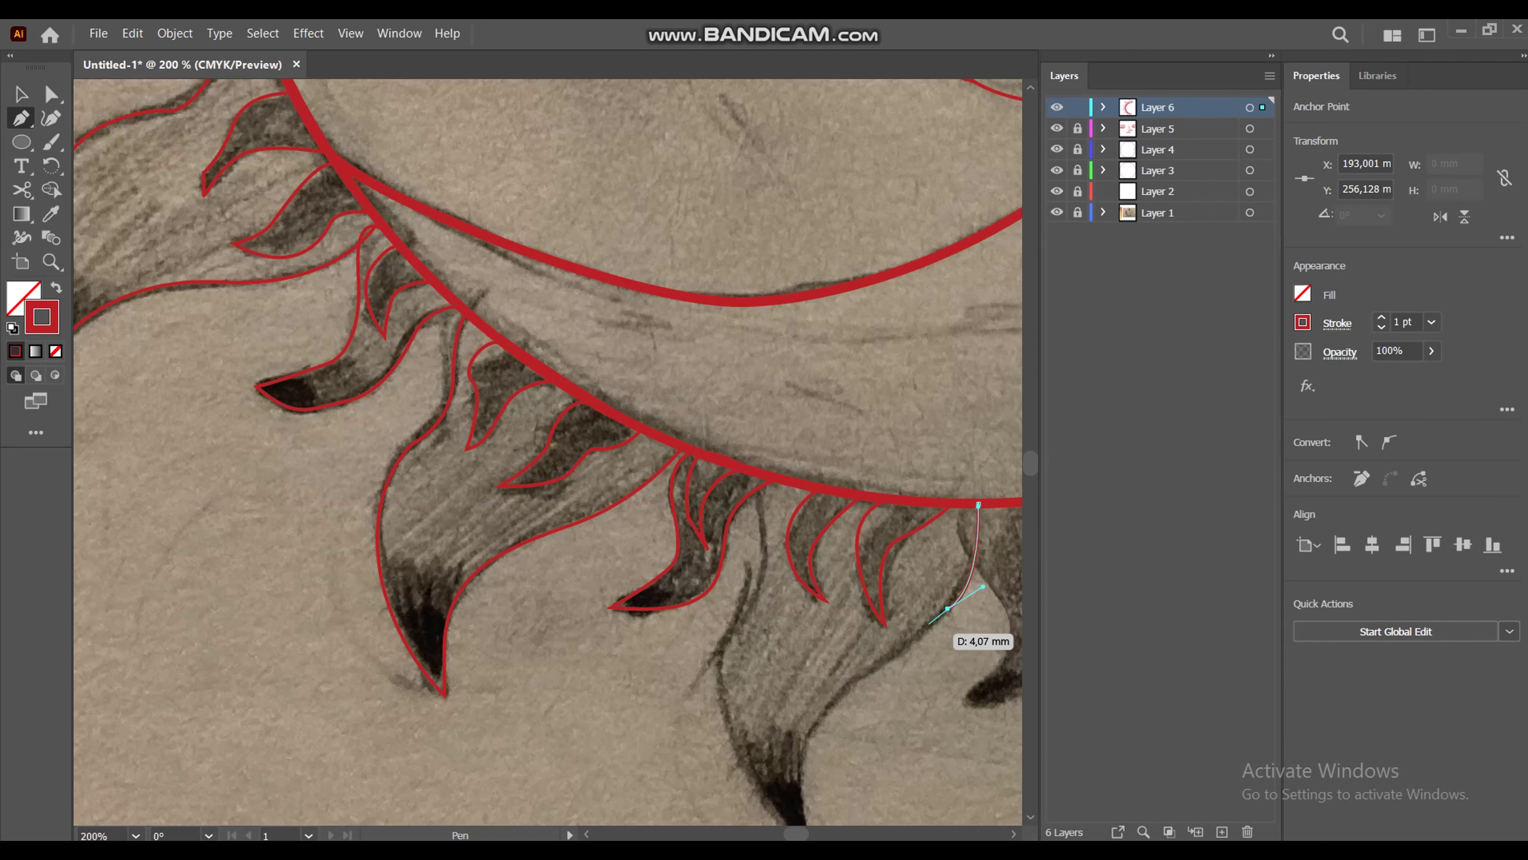
scroll(903, 753, down, 2)
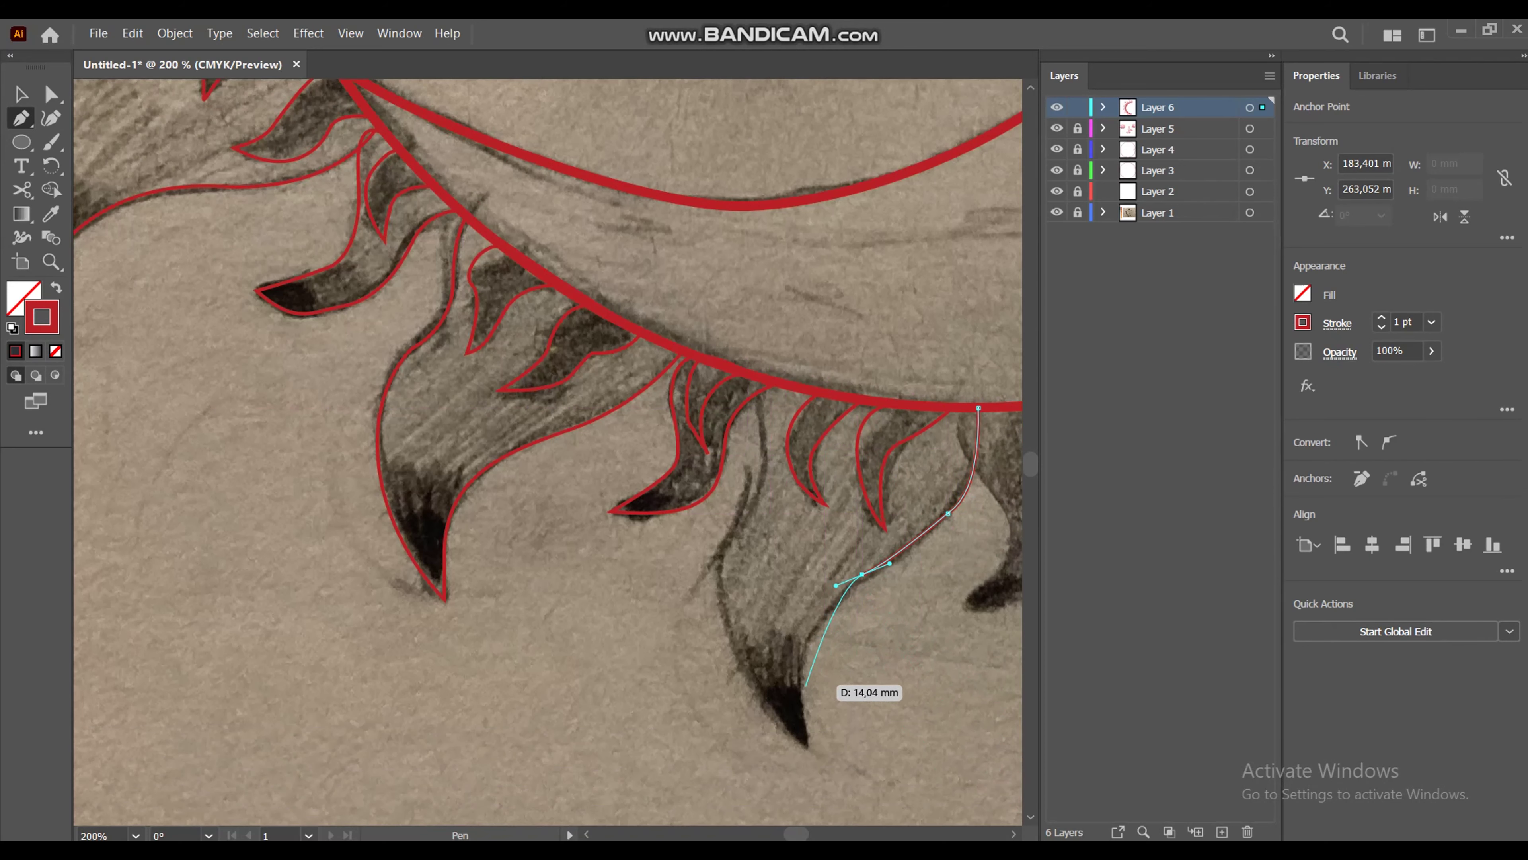
drag(801, 679, 800, 725)
click(717, 575)
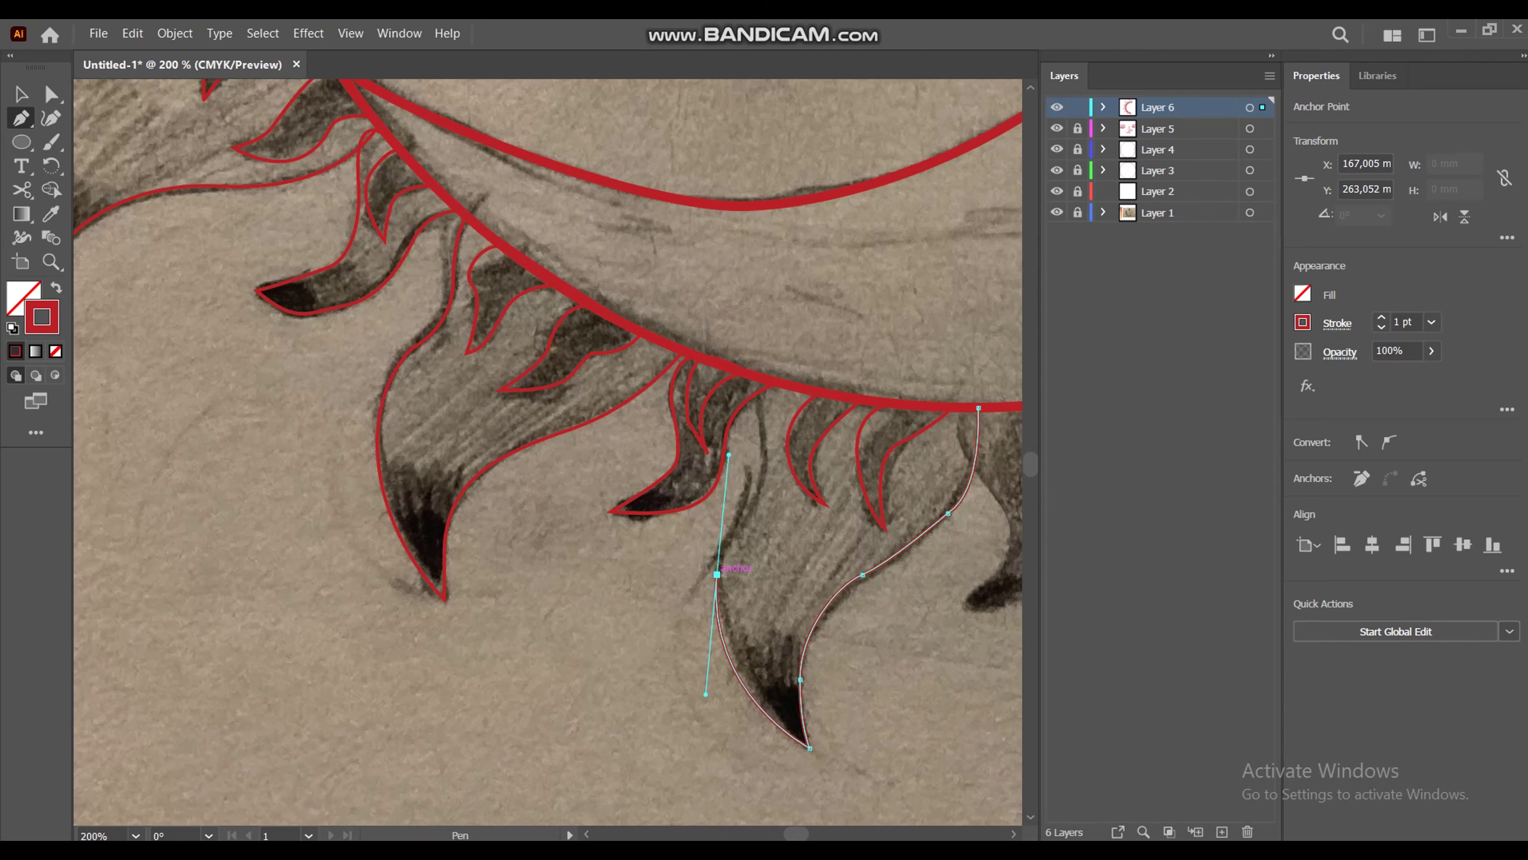
drag(747, 499, 773, 475)
click(755, 381)
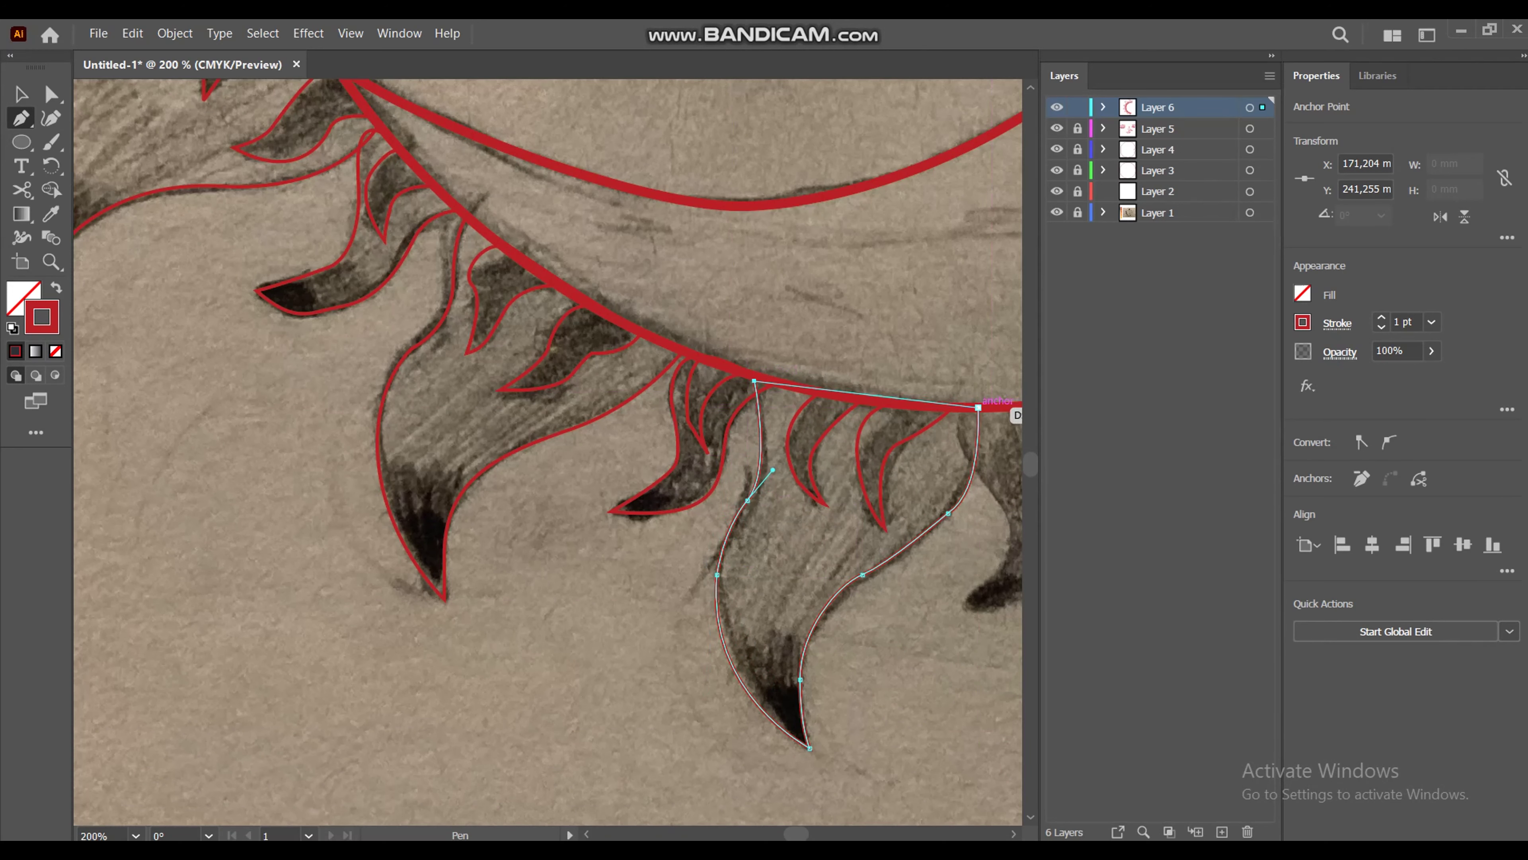
click(980, 408)
scroll(548, 452, right, 5)
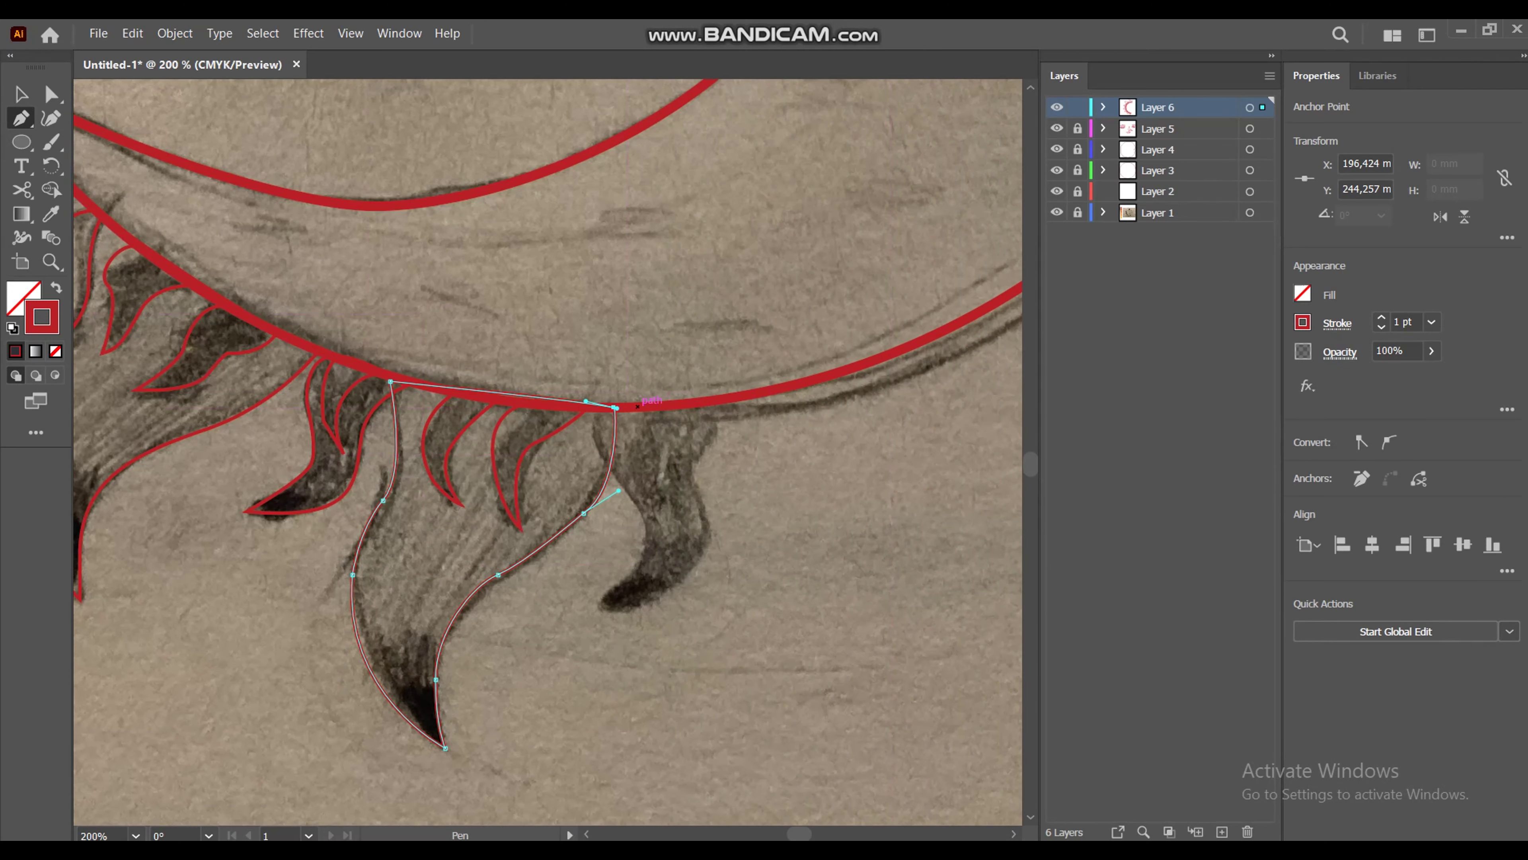
Step: Outline the small flame on the rim as a closed path
click(638, 408)
click(648, 498)
drag(682, 405, 671, 328)
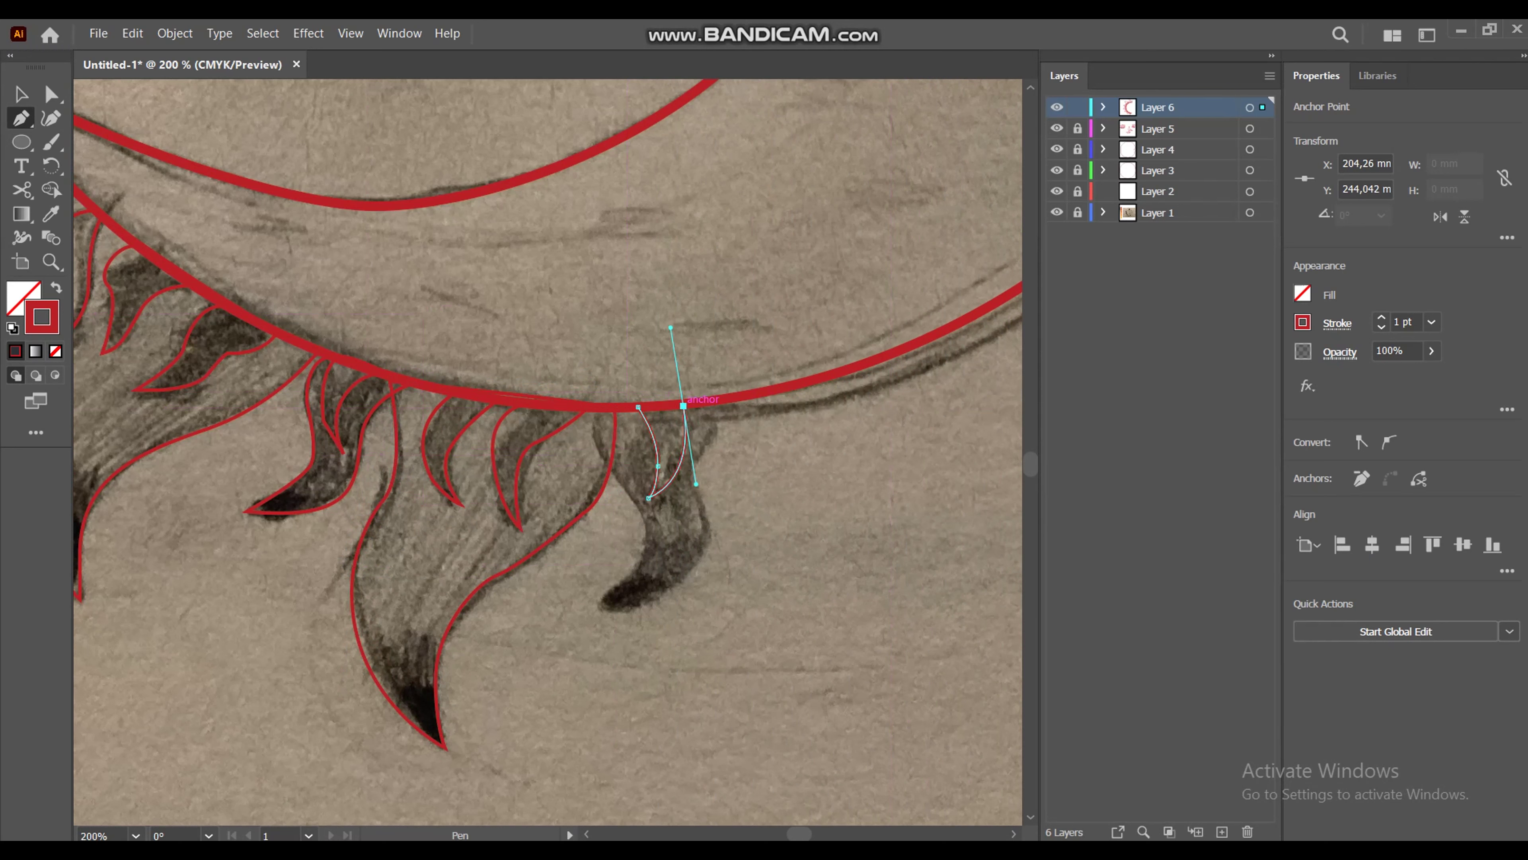
click(717, 400)
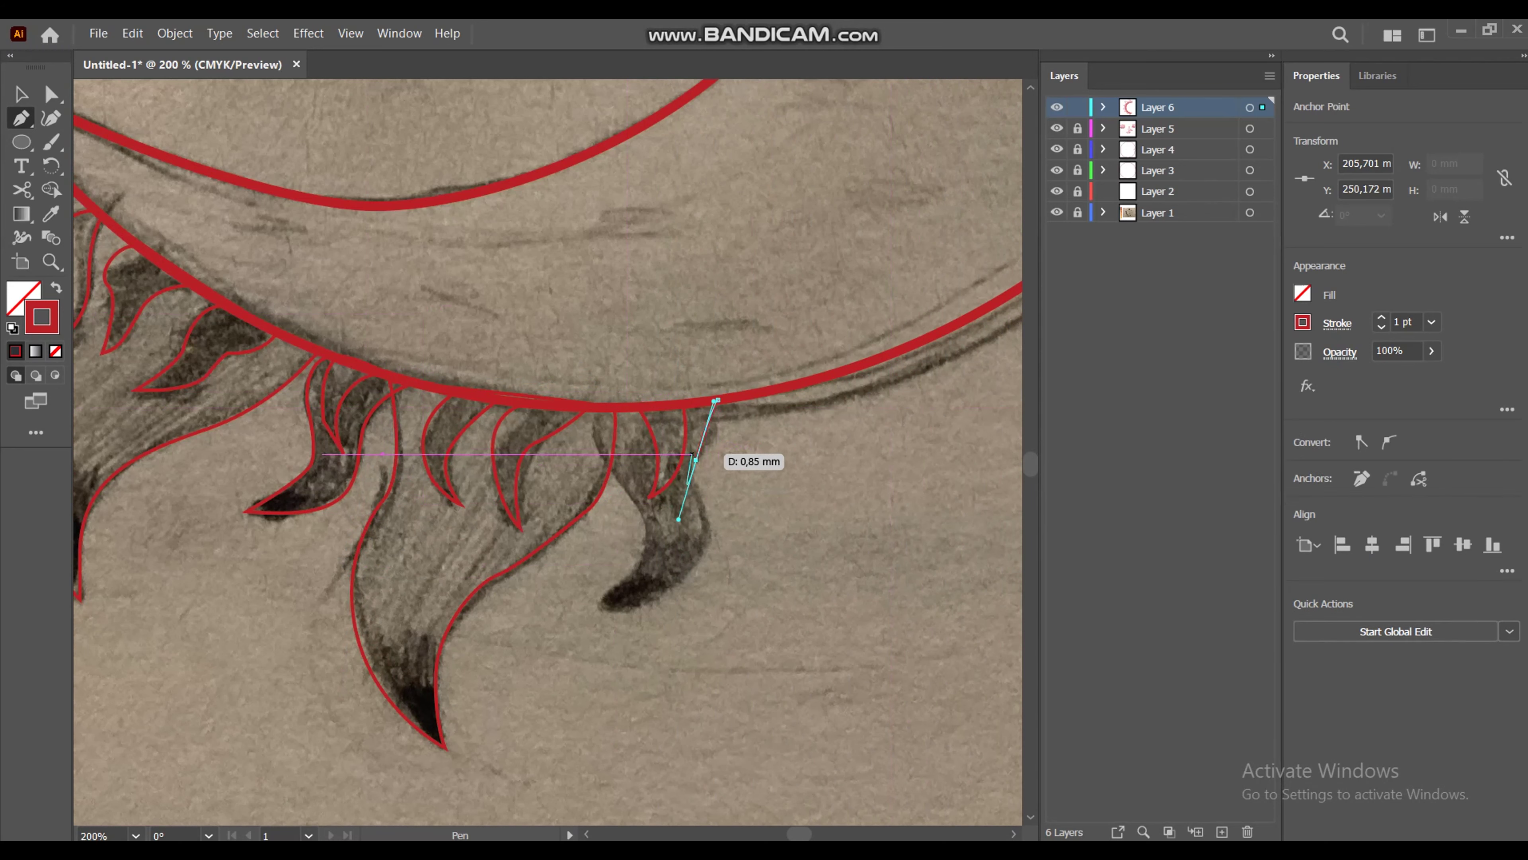
Step: Outline the last curled-tip flame, then deselect and zoom out to the whole sun
drag(675, 504, 707, 519)
drag(602, 605, 574, 600)
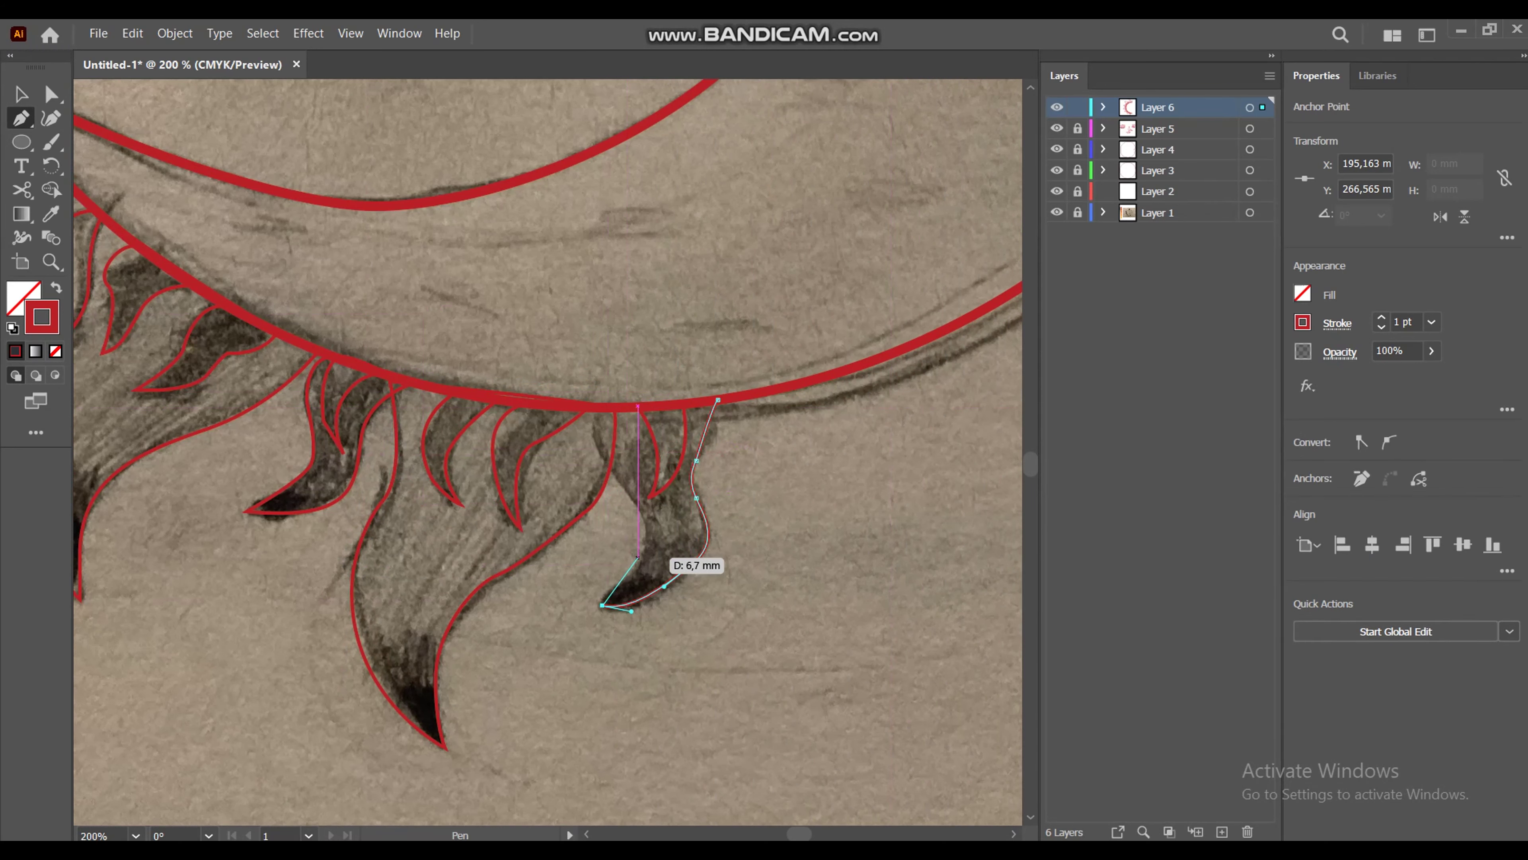
drag(638, 556, 644, 552)
click(597, 408)
click(716, 399)
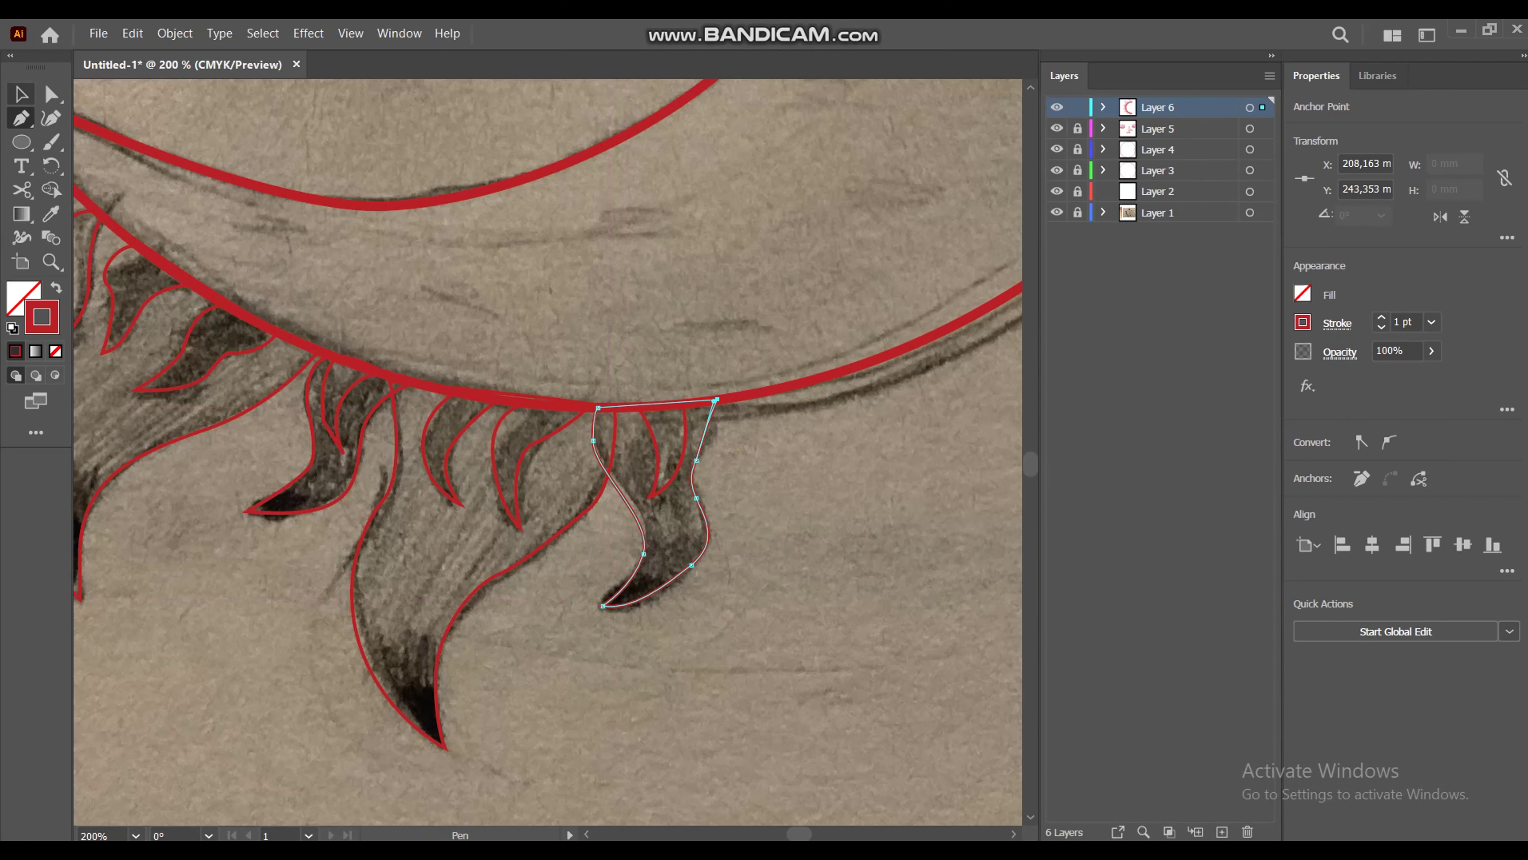
key(v)
key(ctrl+shift+a)
key(ctrl+minus)
key(ctrl+minus)
key(ctrl+minus)
key(ctrl+minus)
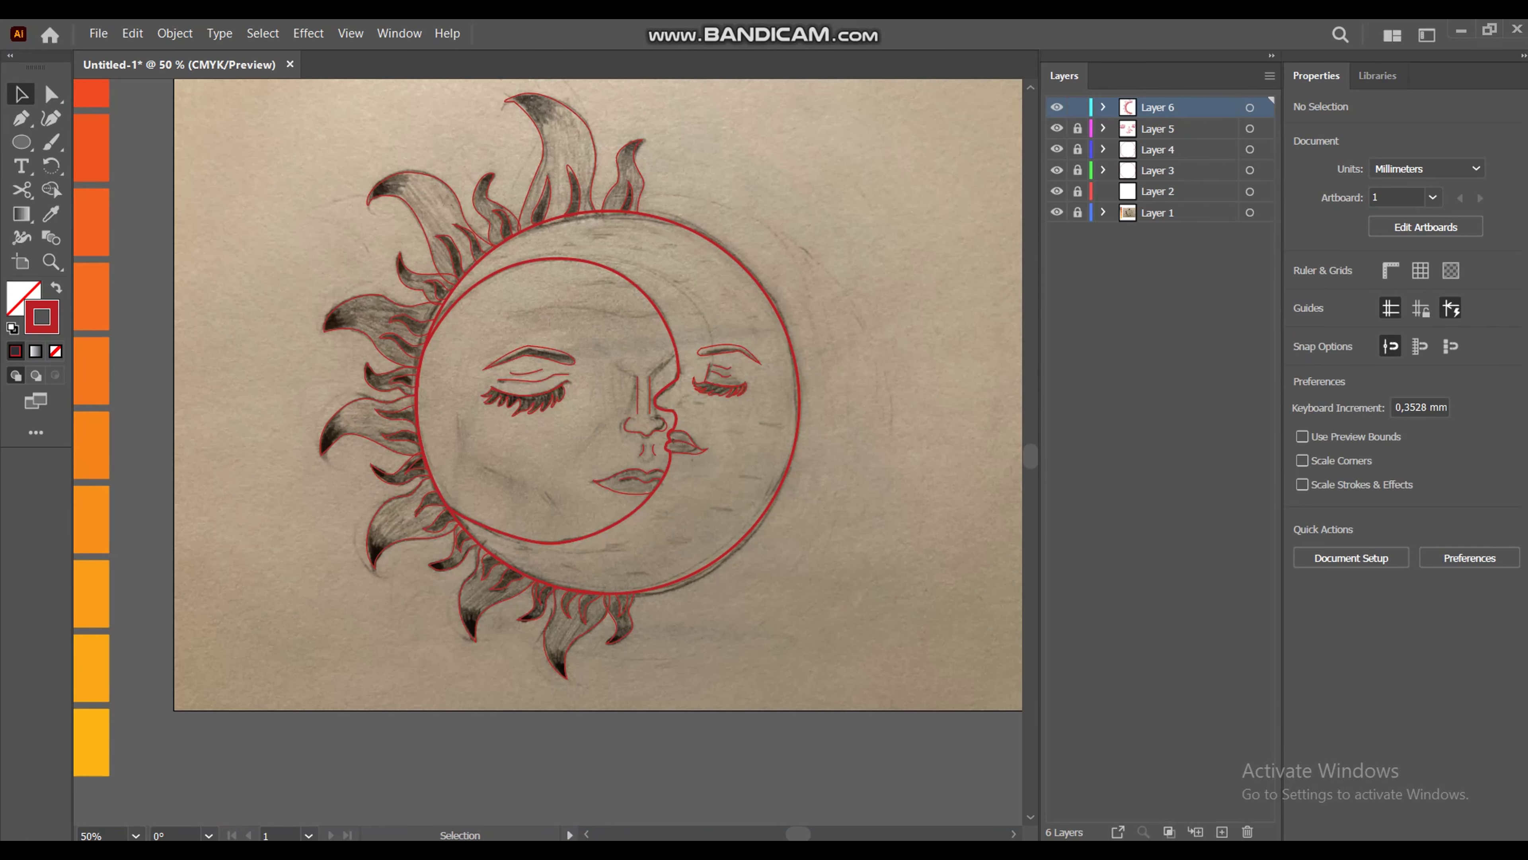
Step: Select all traced flame outlines and bring them to the front
click(617, 605)
shift+click(495, 564)
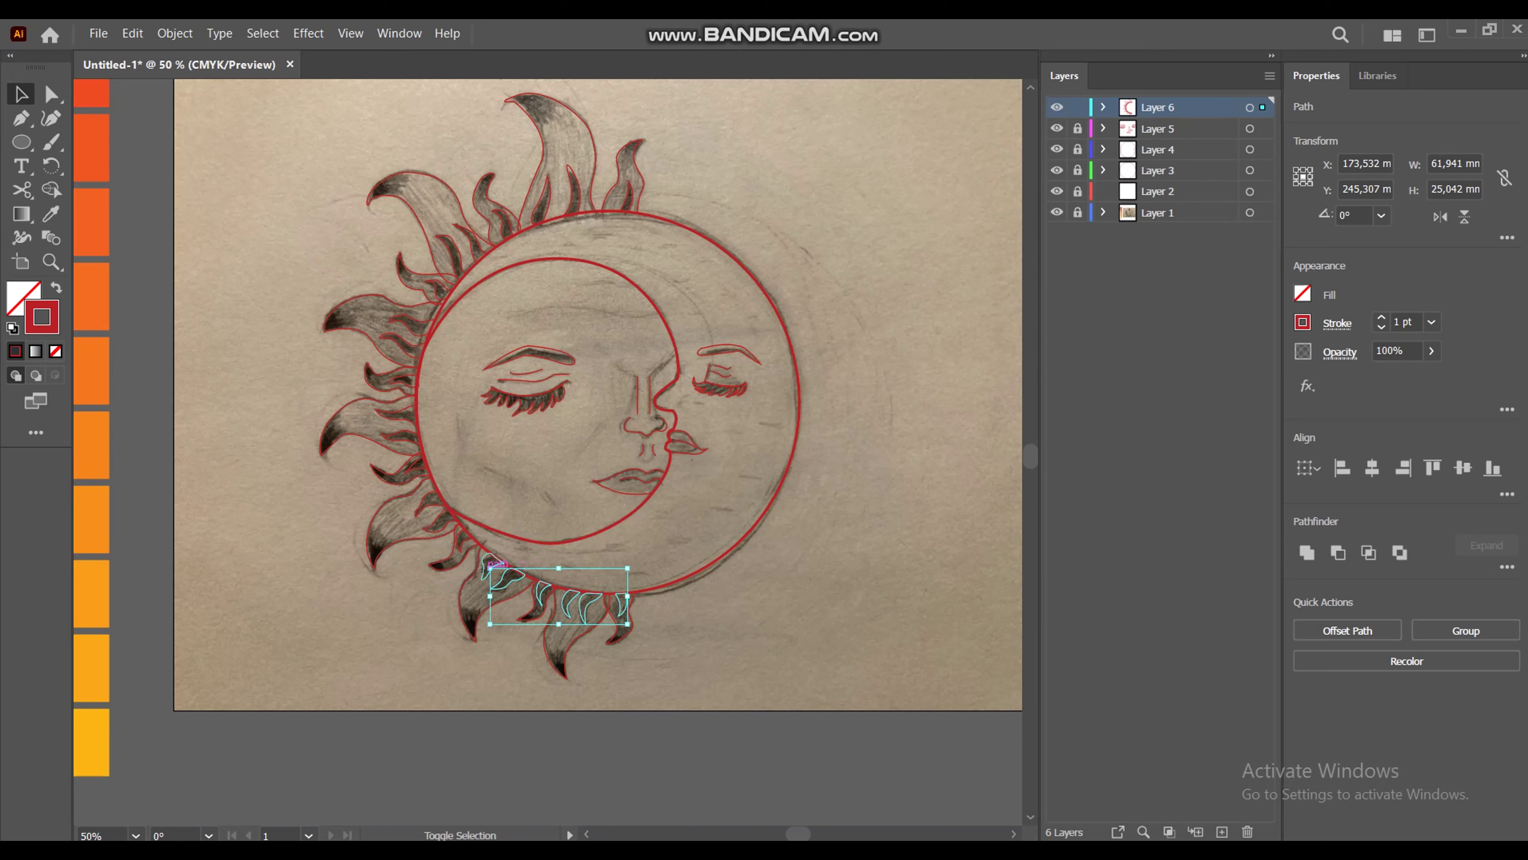
mouse_move(630, 629)
shift+mouse_down()
mouse_move(413, 487)
mouse_move(373, 402)
mouse_move(374, 279)
shift+mouse_up()
shift+click(541, 197)
shift+click(502, 221)
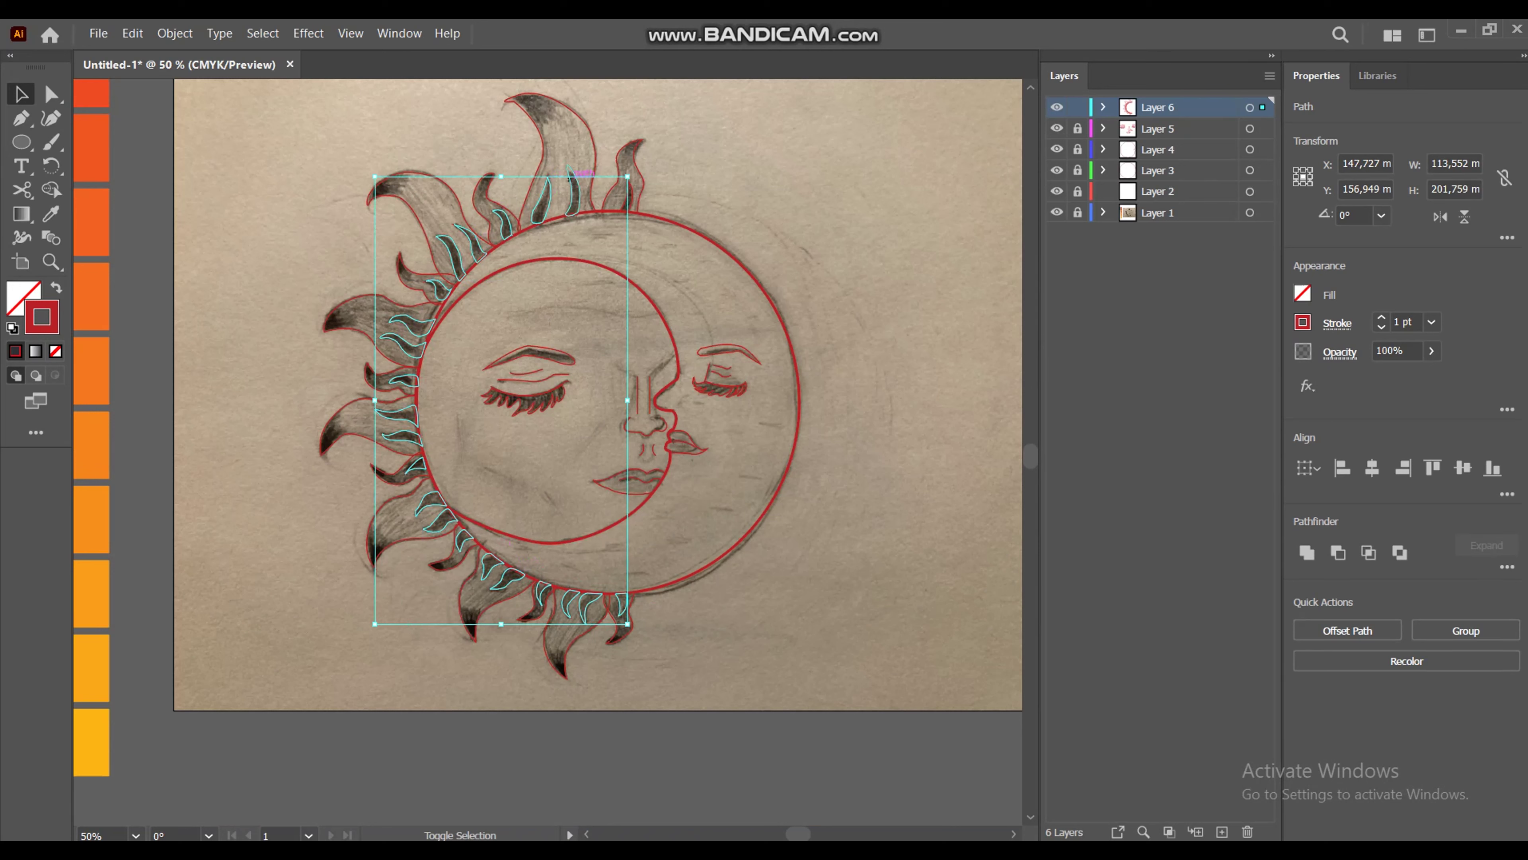
shift+click(626, 191)
right_click(623, 191)
click(1032, 544)
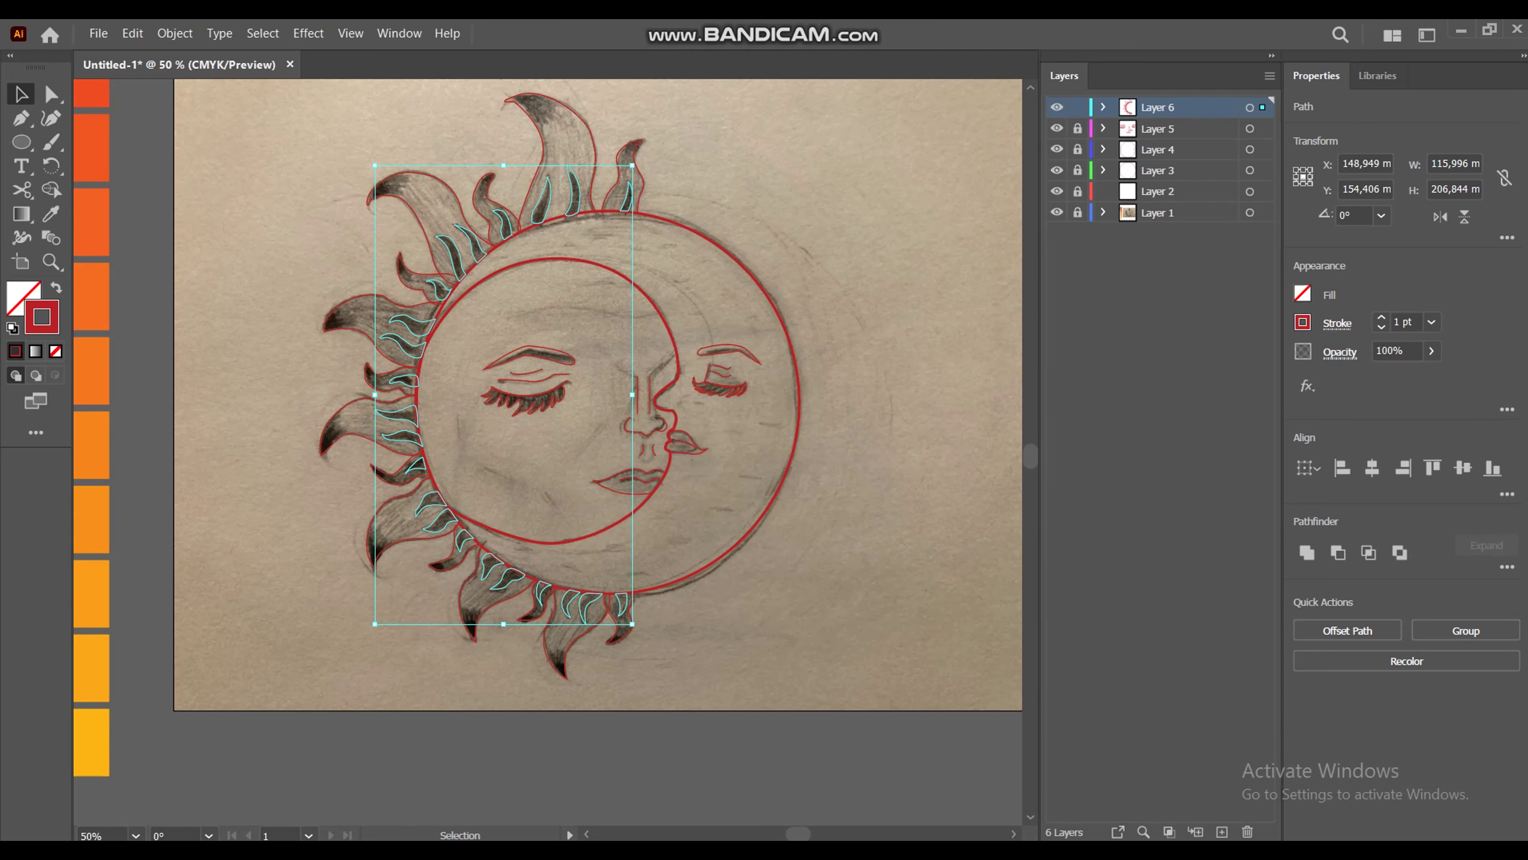
key(ctrl+shift+a)
Step: Unlock Layers 3, 4 and 5, removing an accidentally added extra layer
key(ctrl+l)
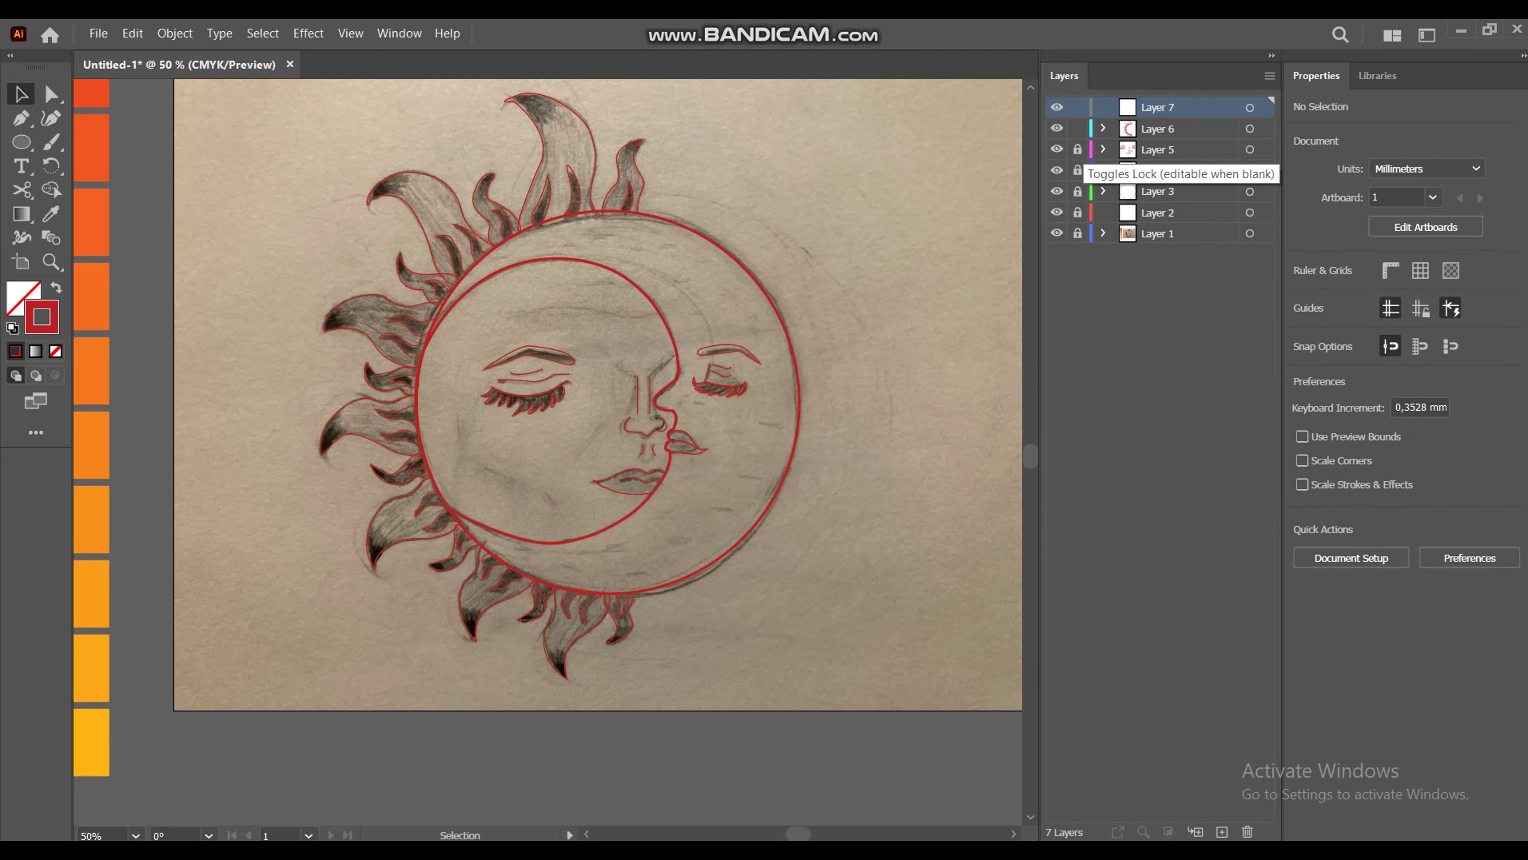
drag(1078, 150, 1078, 190)
key(ctrl+z)
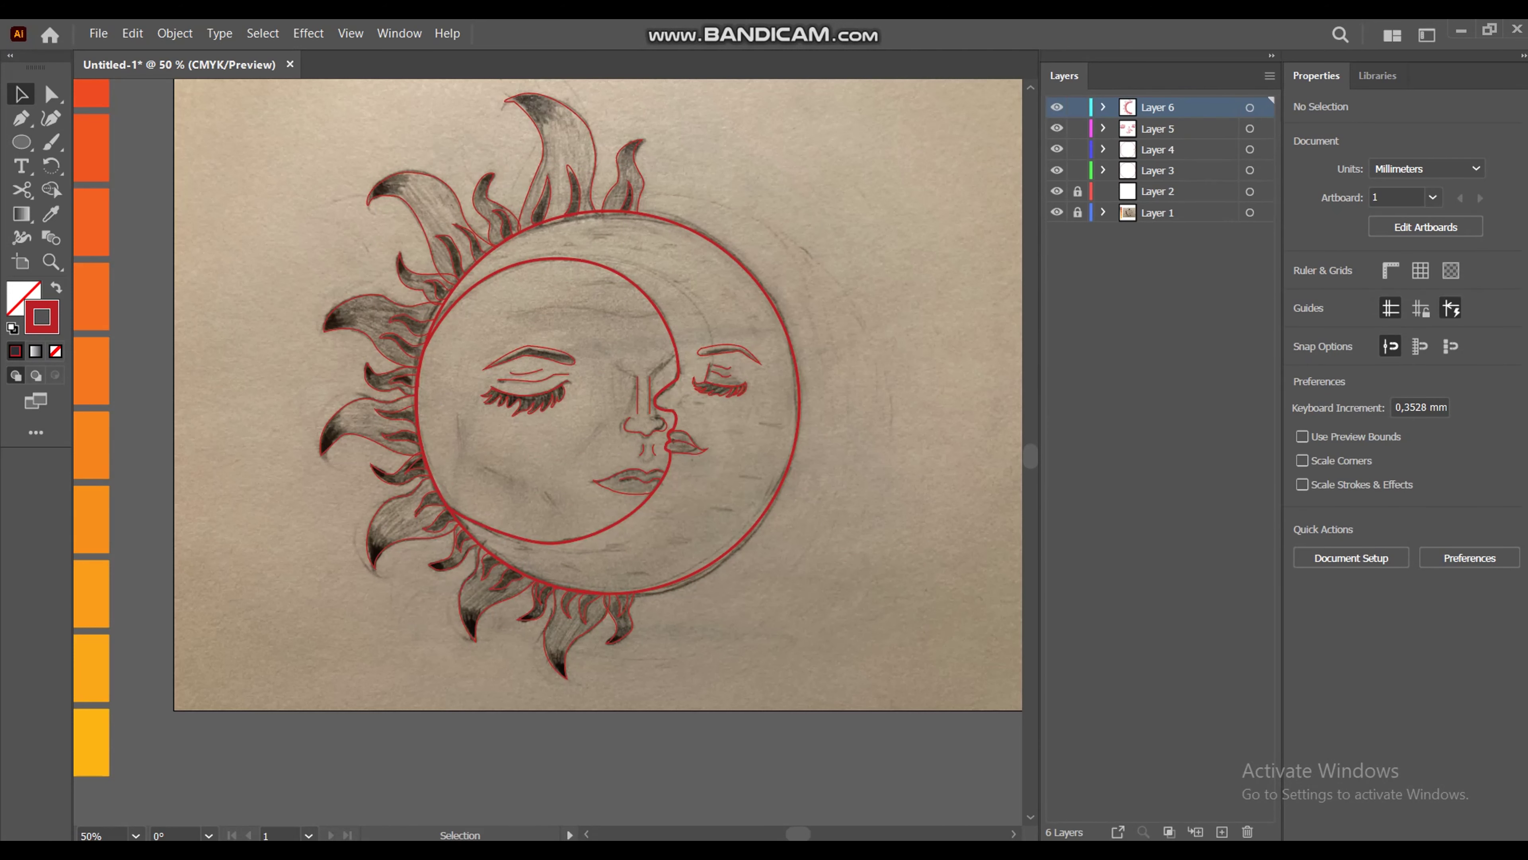
Step: Inspect the moon face, then select both eyebrow paths
key(z)
key(ctrl+minus)
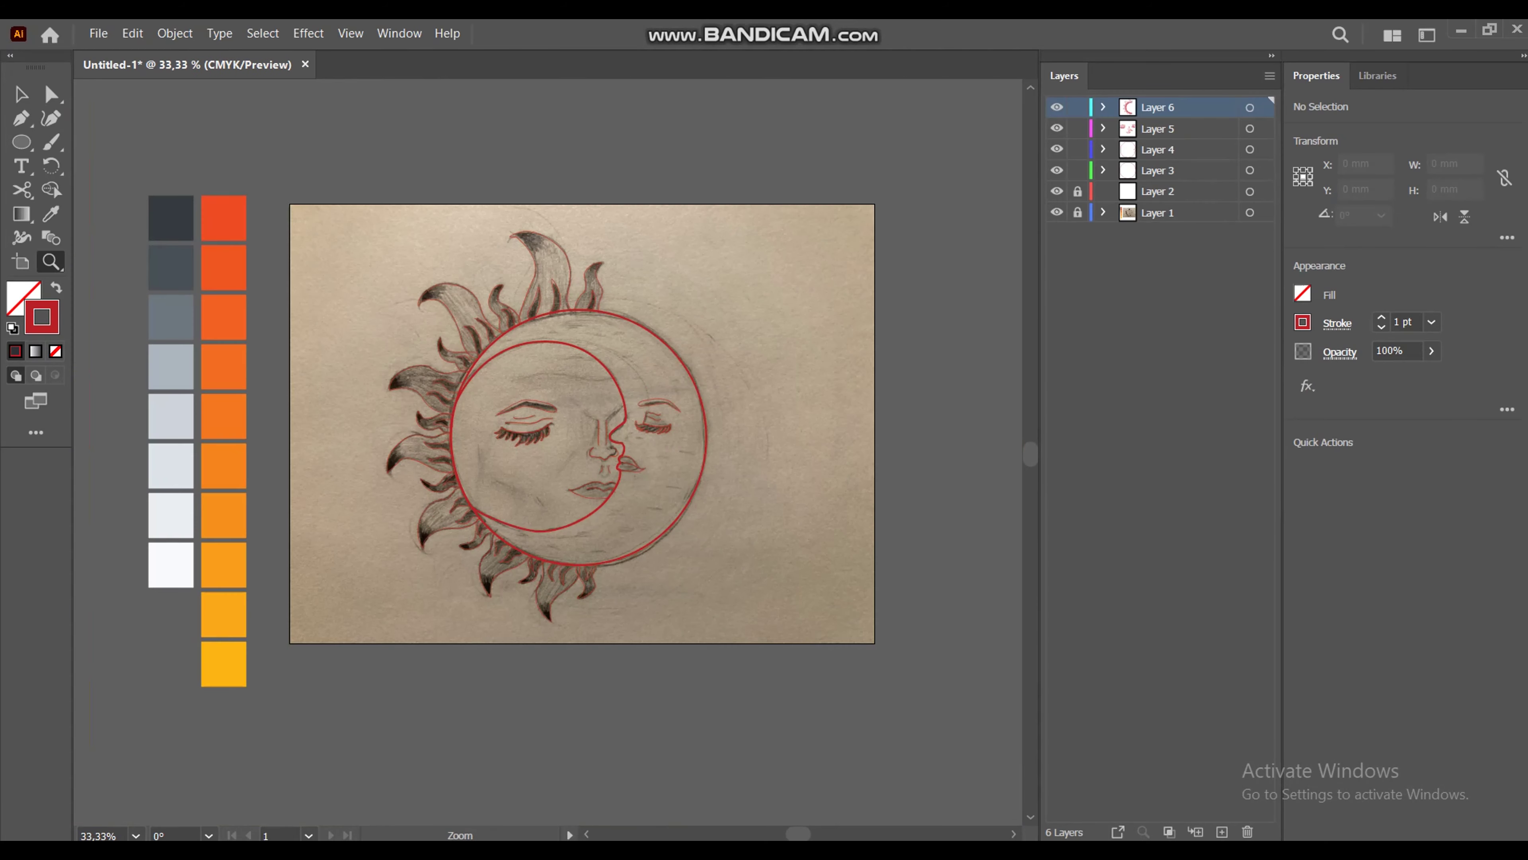
click(641, 399)
click(640, 399)
key(ctrl+minus)
key(ctrl+minus)
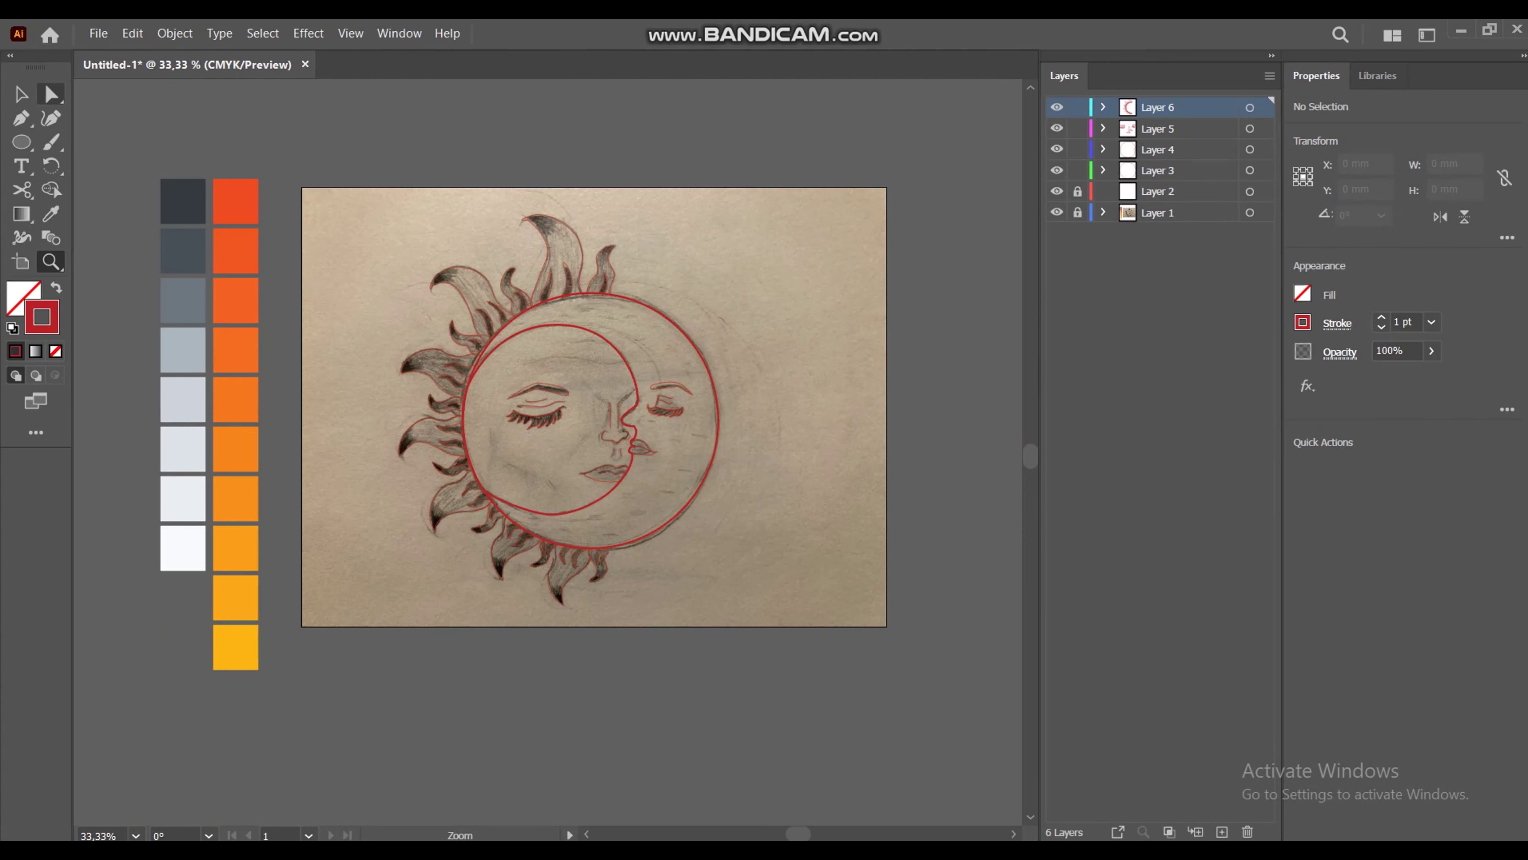
key(v)
click(539, 389)
shift+click(671, 387)
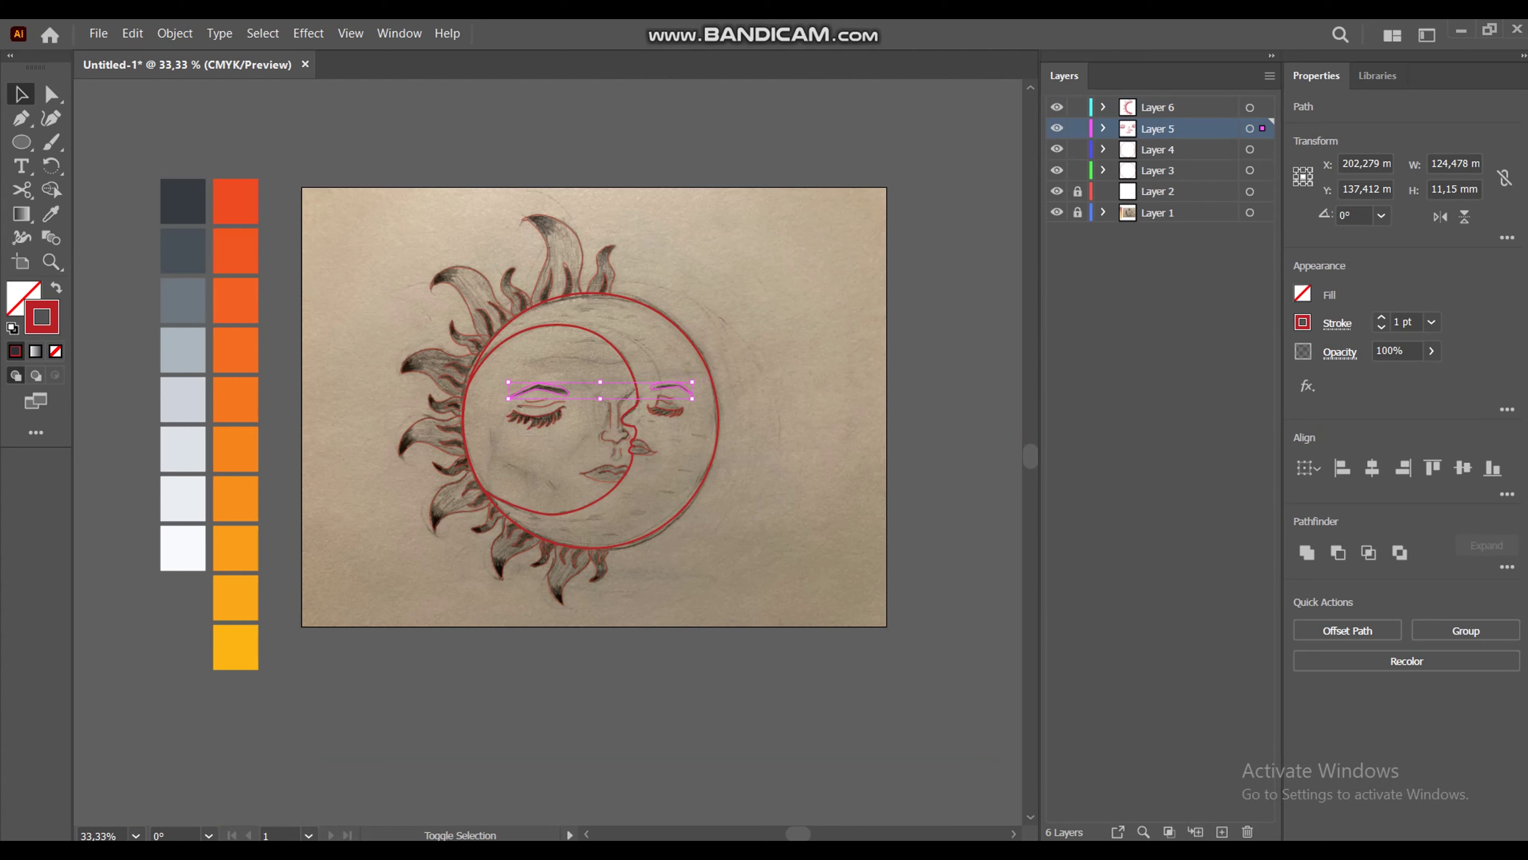
Step: Set both the fill and stroke of the eyes to black from the swatches
click(1303, 322)
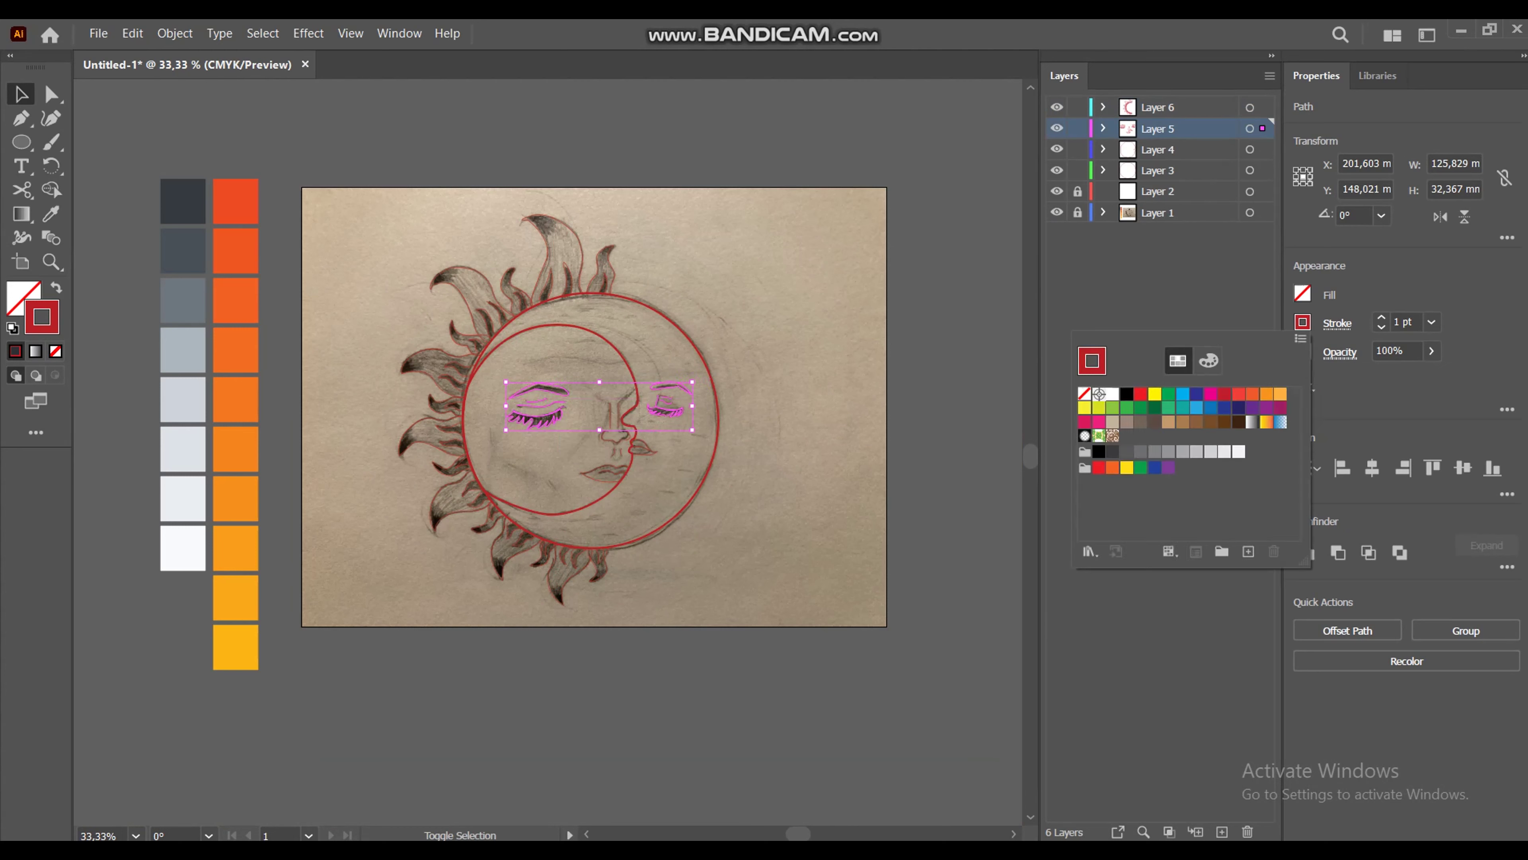
click(1126, 394)
click(1302, 293)
click(1127, 365)
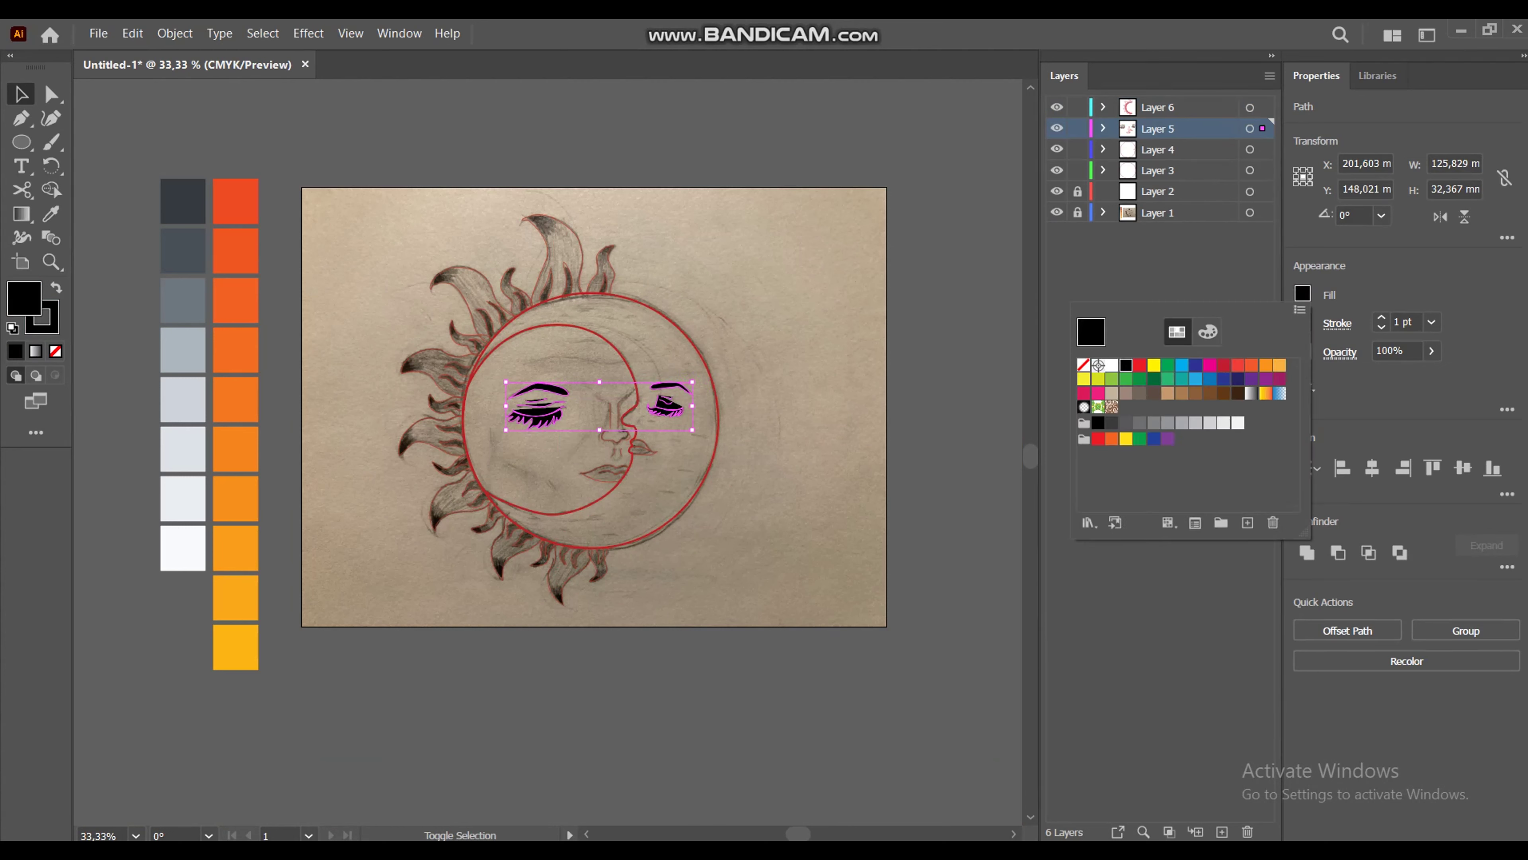
click(957, 711)
Step: Make the eyelid crease lines unfilled, tapered 3 pt strokes
key(z)
click(666, 370)
click(552, 441)
click(553, 441)
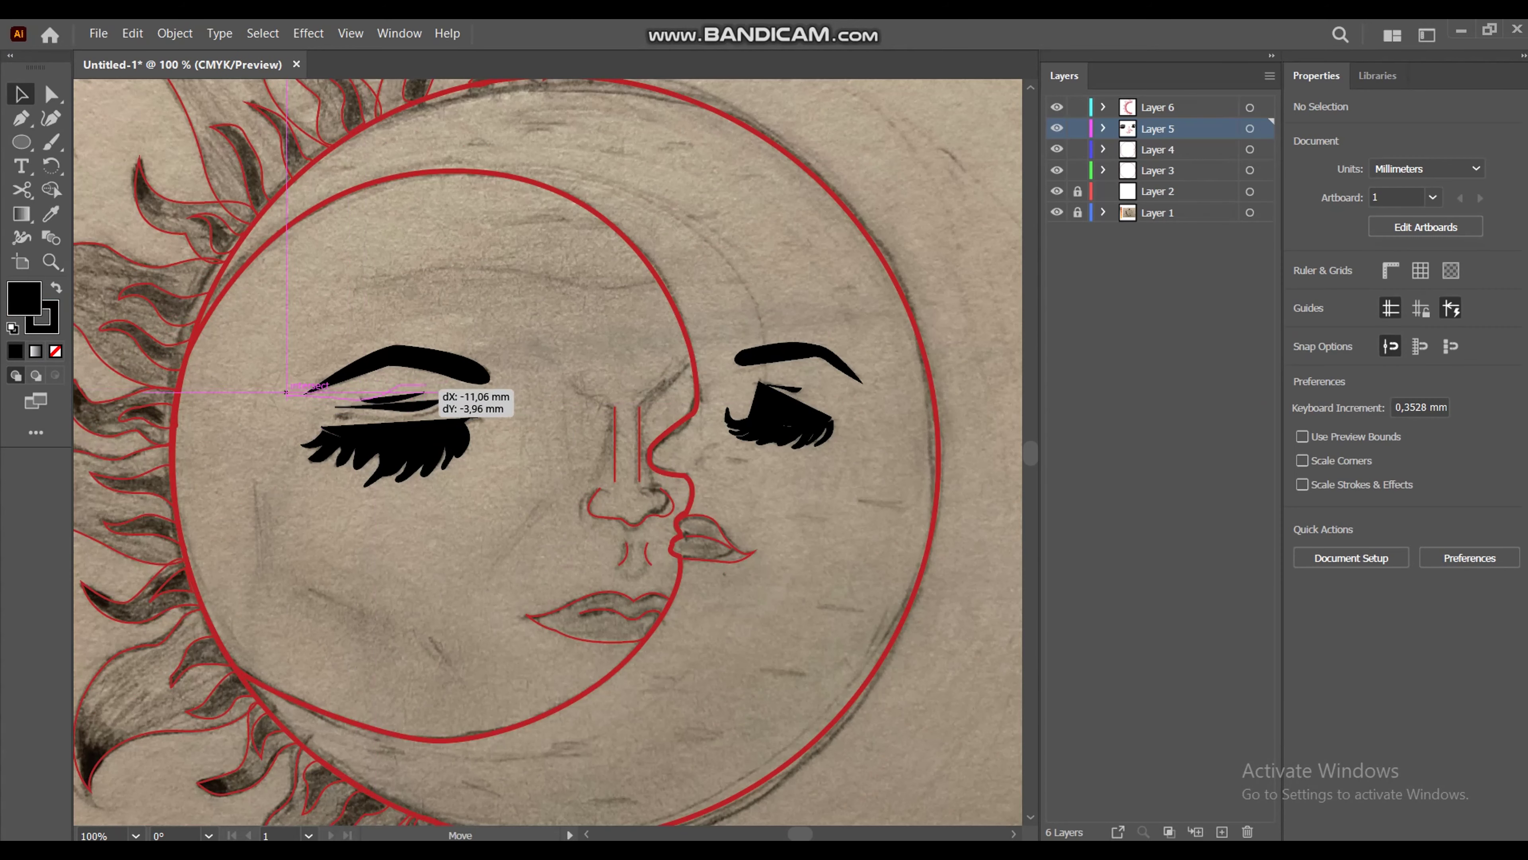
click(391, 402)
shift+click(392, 399)
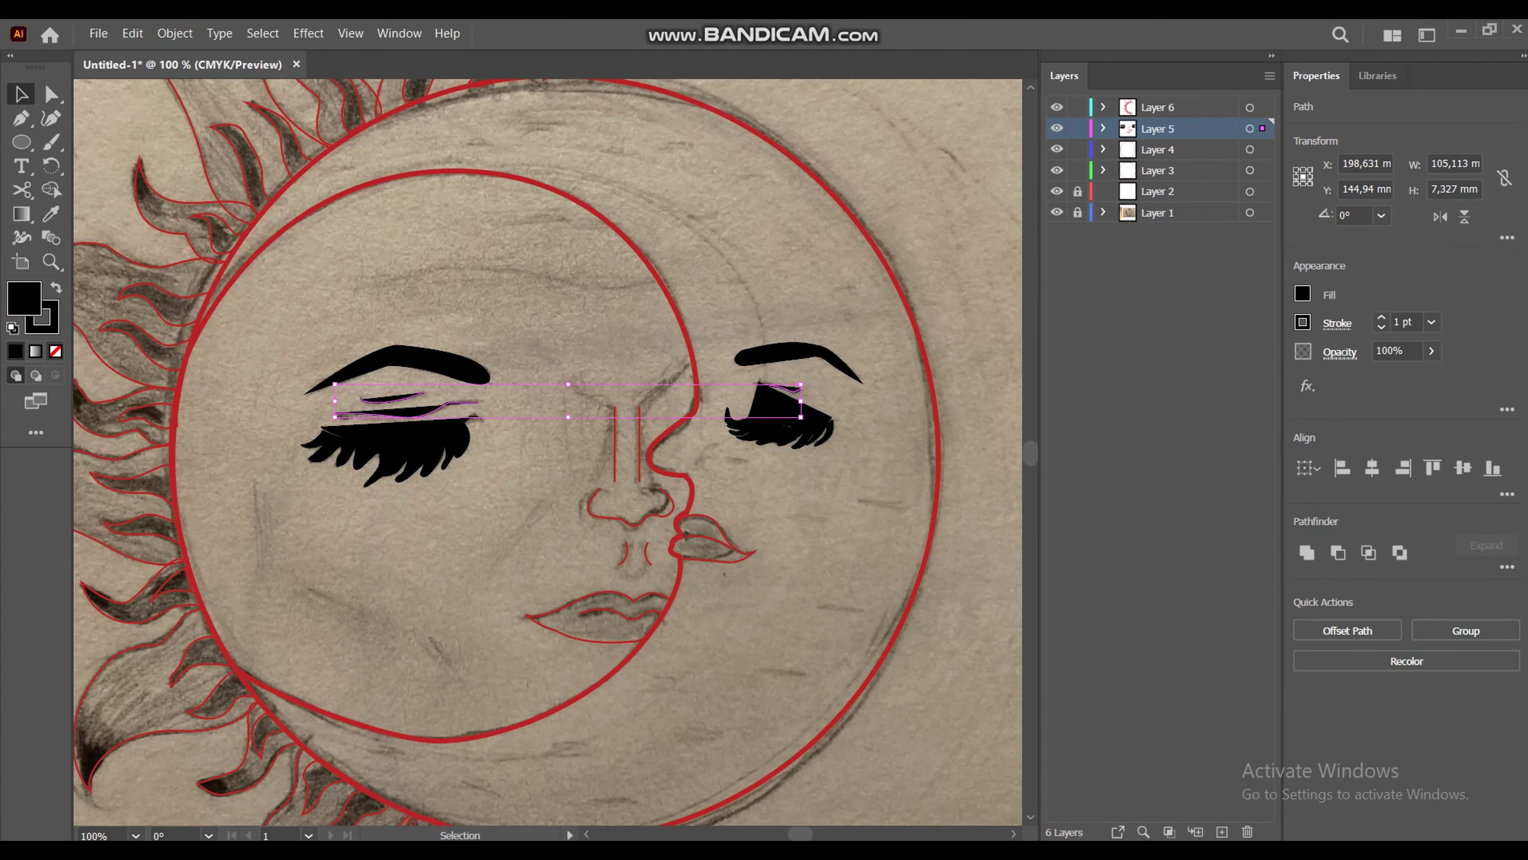
key(slash)
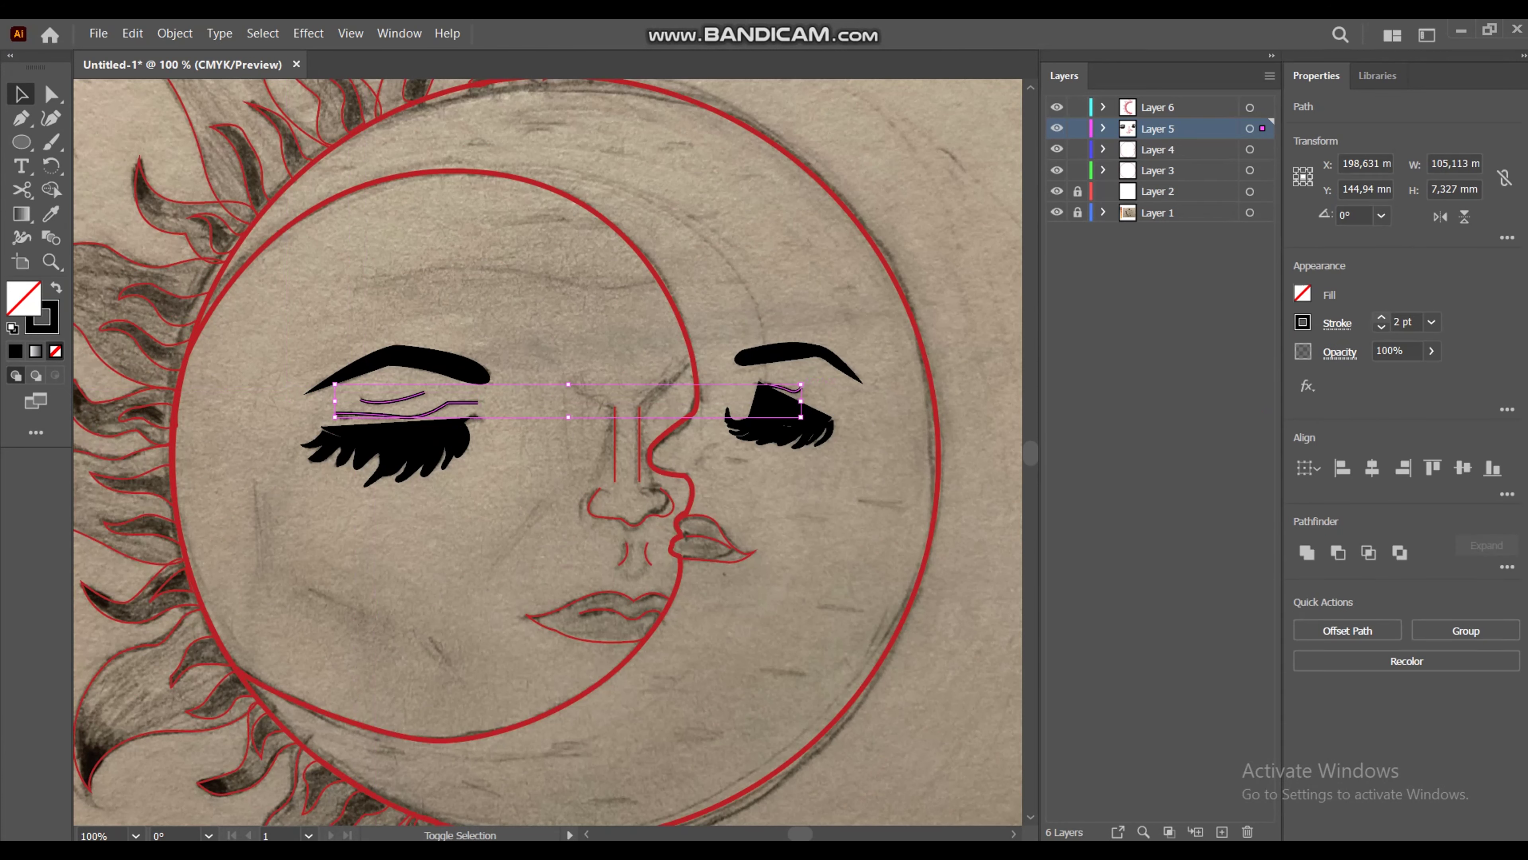
click(1337, 323)
click(1228, 632)
click(1228, 410)
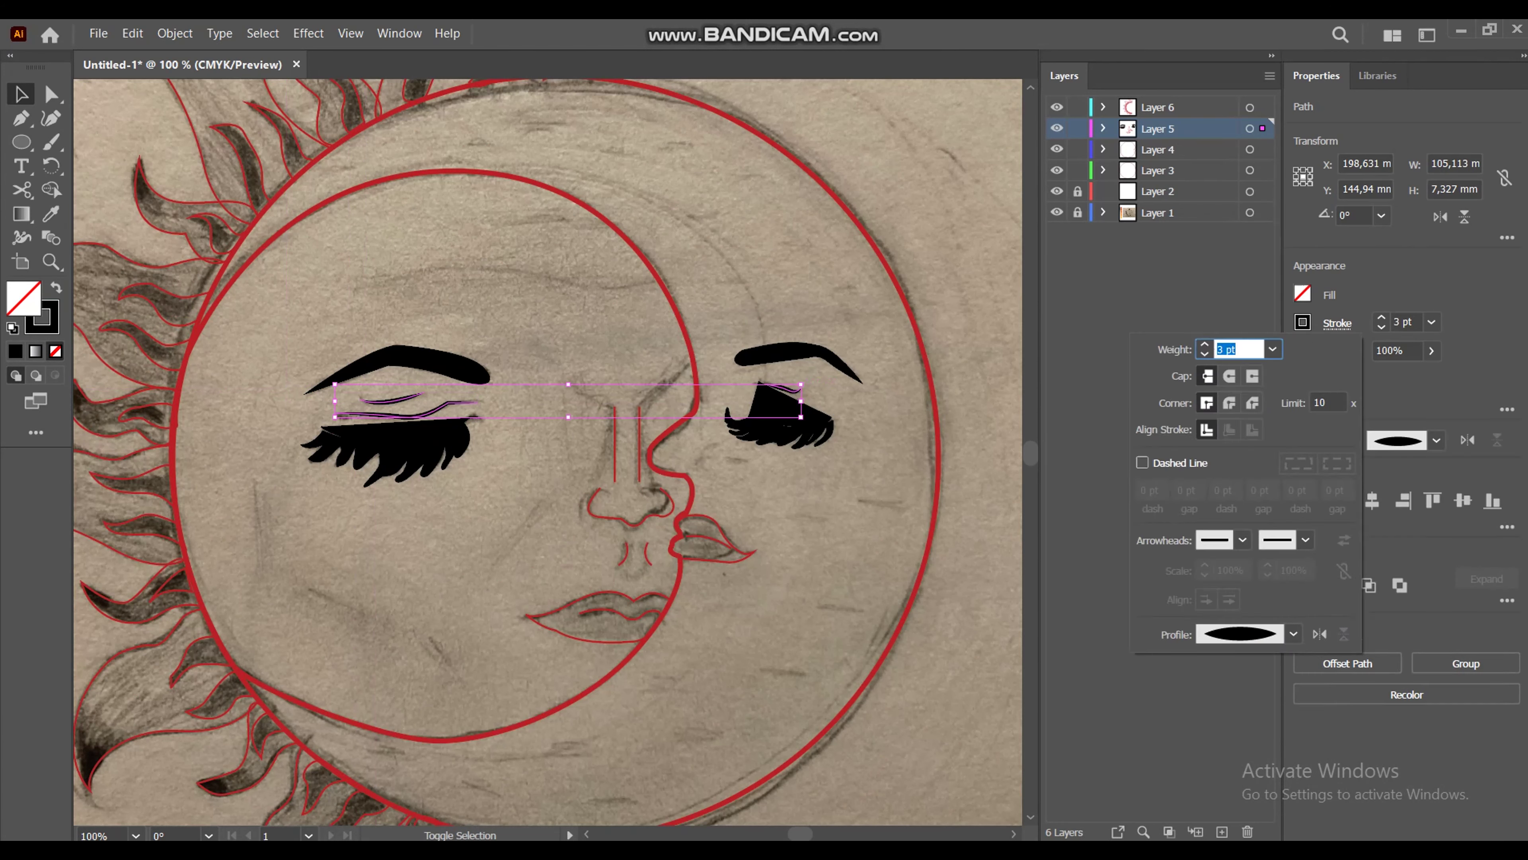
key(Escape)
key(ctrl+shift+a)
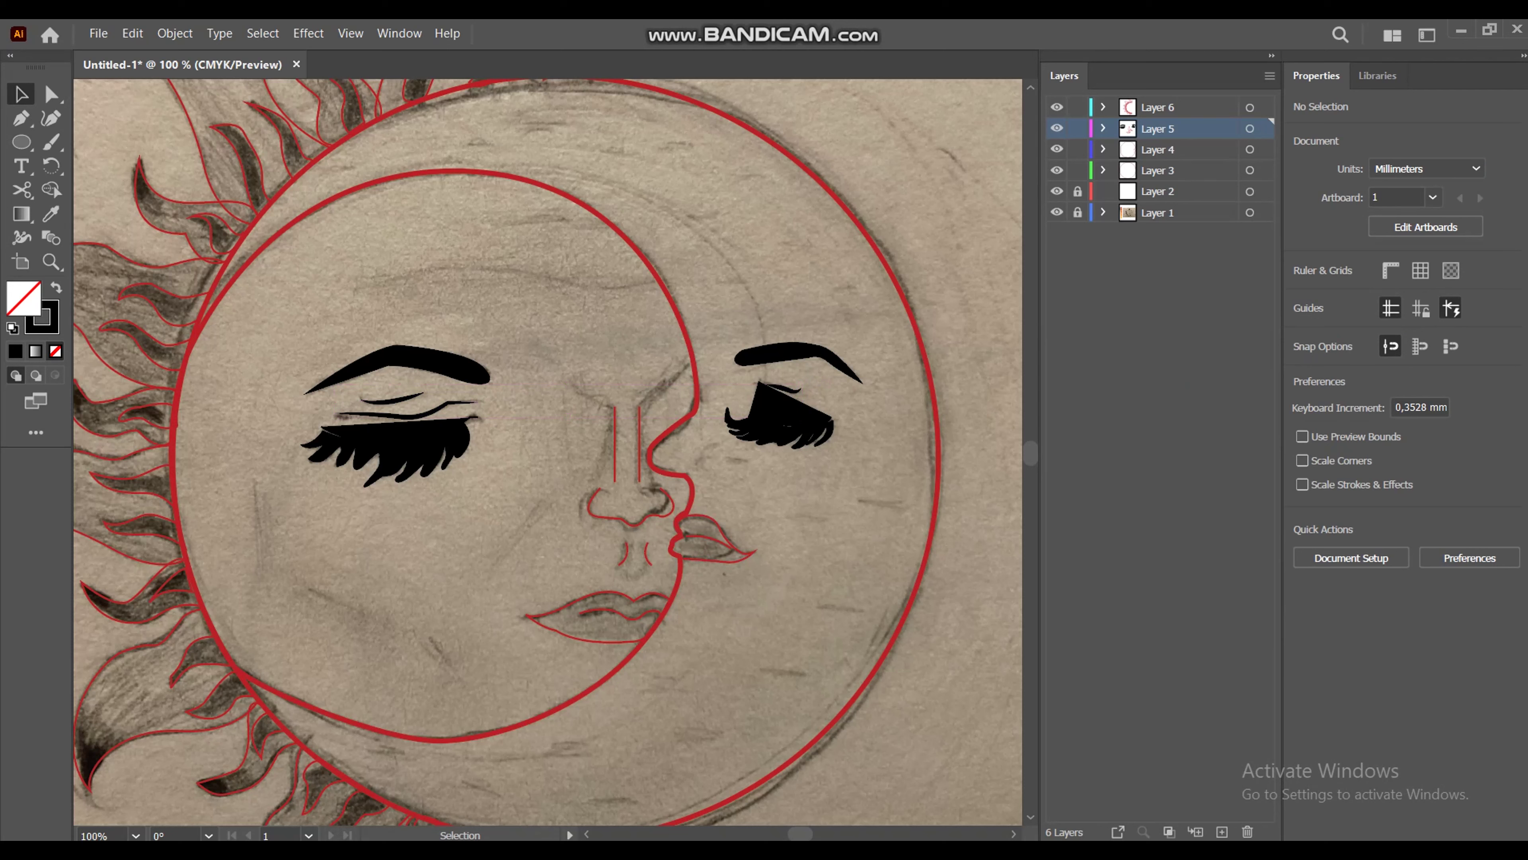
Step: Fill the sun's inner crescent face with the golden yellow swatch
click(666, 623)
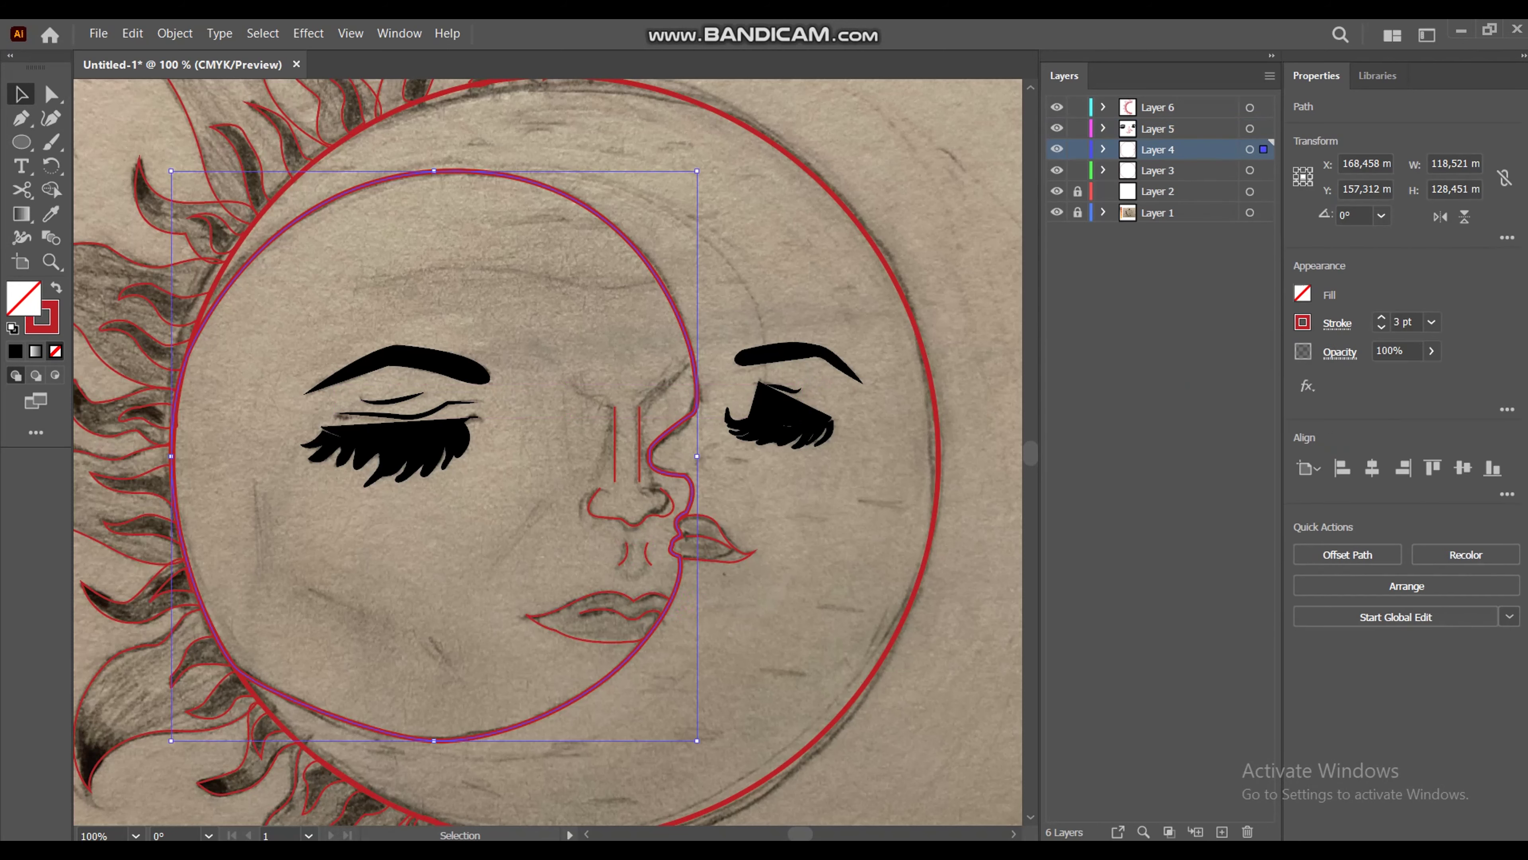
key(ctrl+minus)
key(ctrl+minus)
key(ctrl+minus)
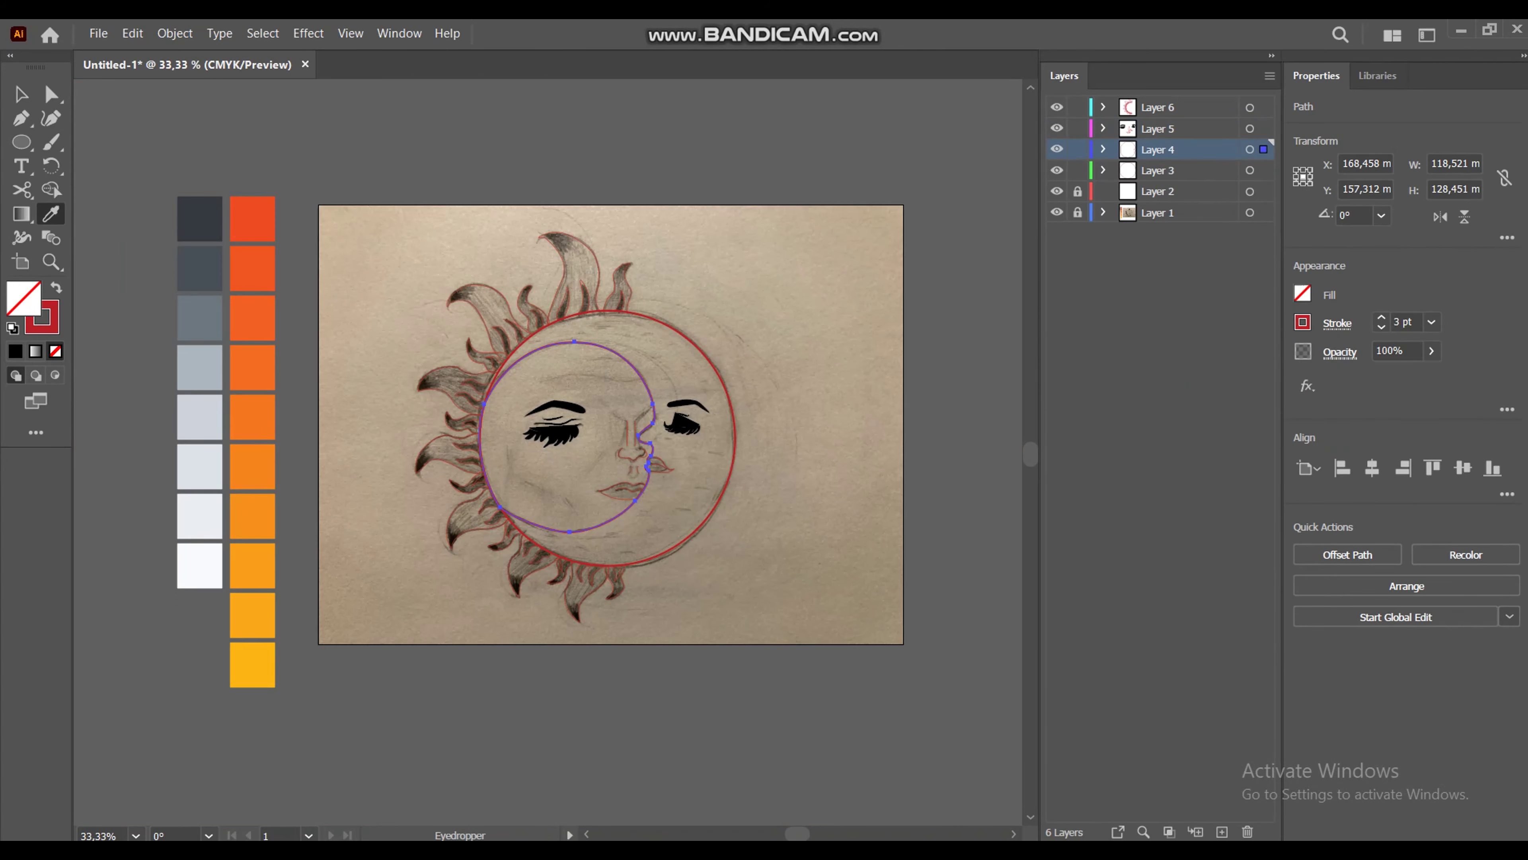
click(252, 665)
key(p)
key(v)
Step: Fill the outer moon circle with dark slate grey
click(607, 312)
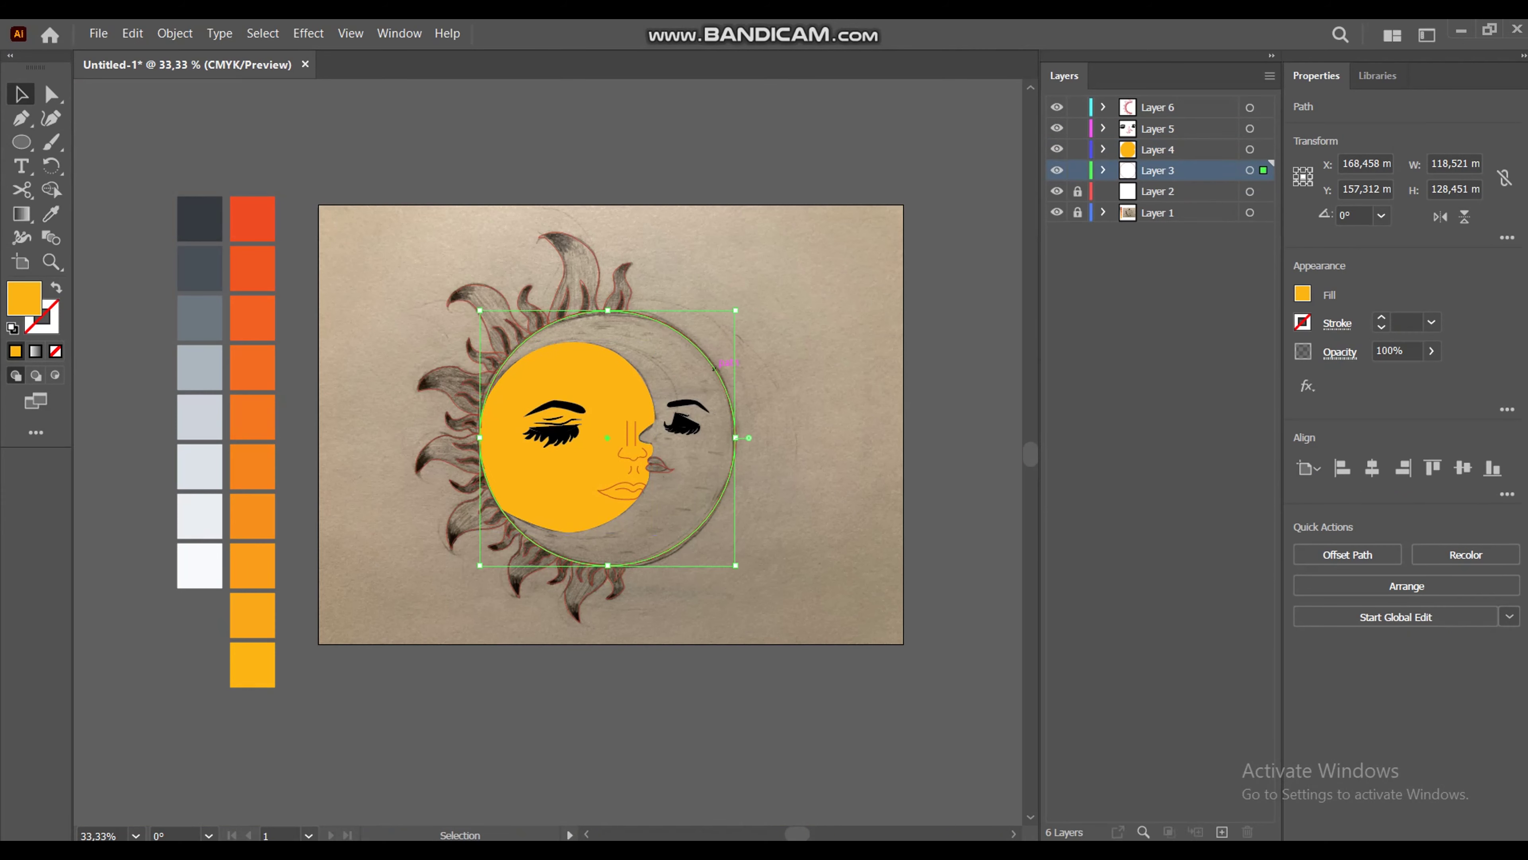
key(i)
click(199, 318)
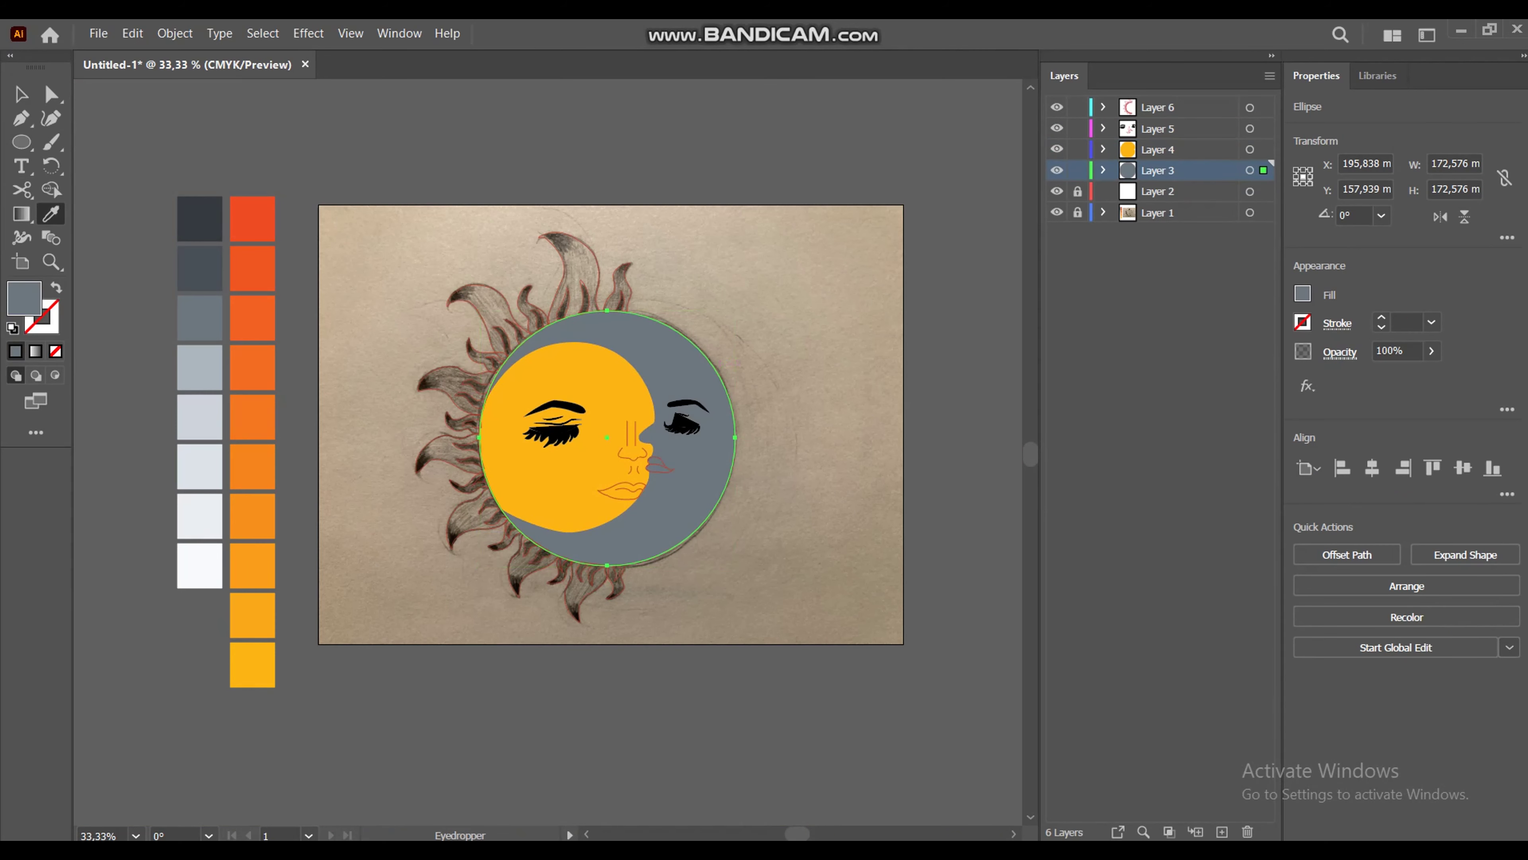
click(199, 268)
key(z)
key(ctrl+shift+a)
Step: Fill the nose tip orange and give the nose stroke a tapered width profile
click(662, 458)
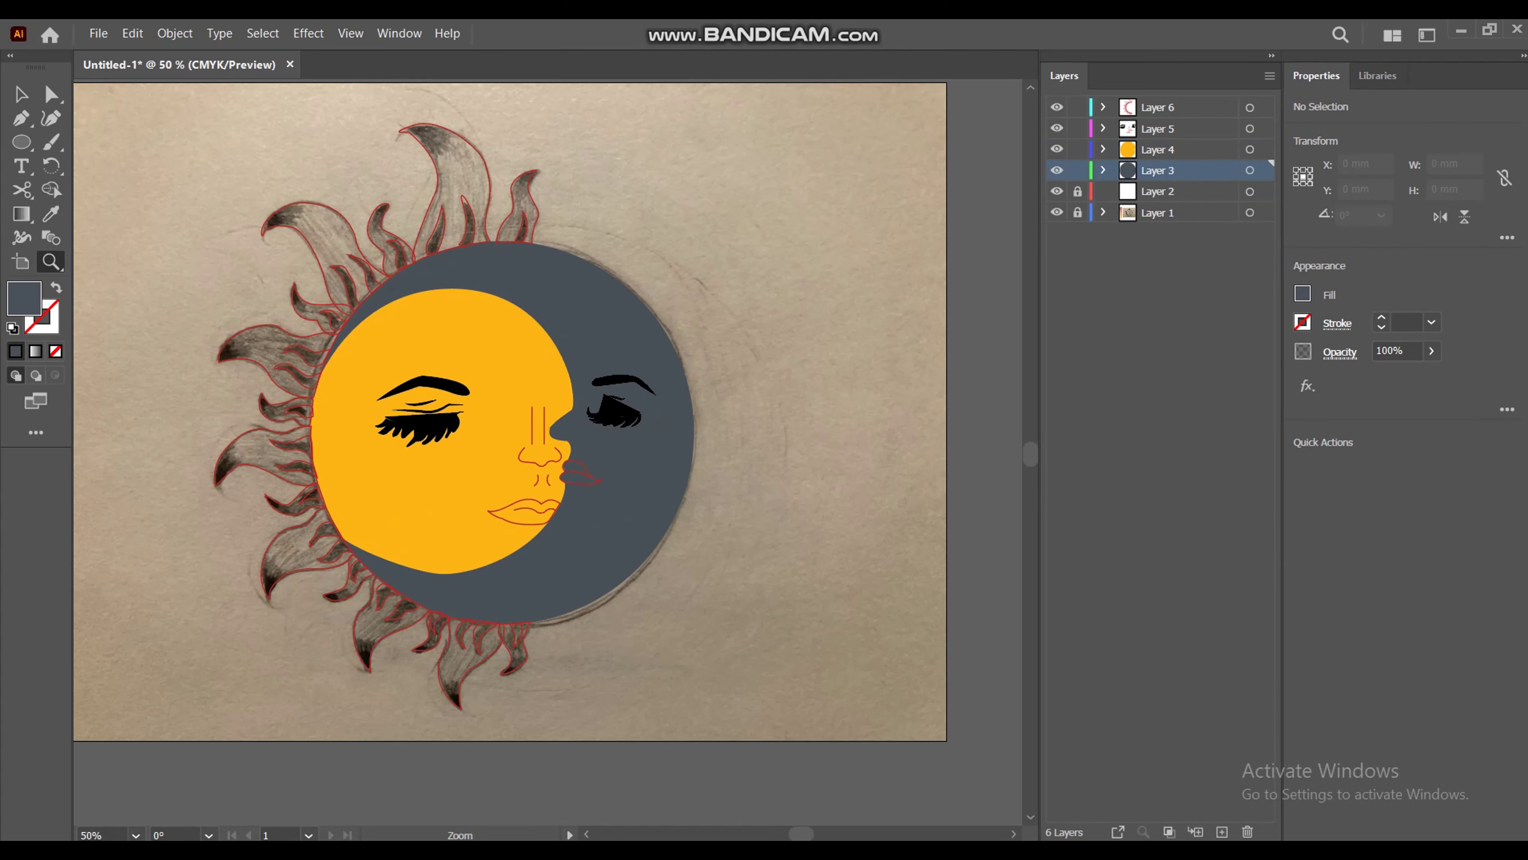
key(ctrl+minus)
key(ctrl+minus)
key(ctrl+minus)
key(ctrl+minus)
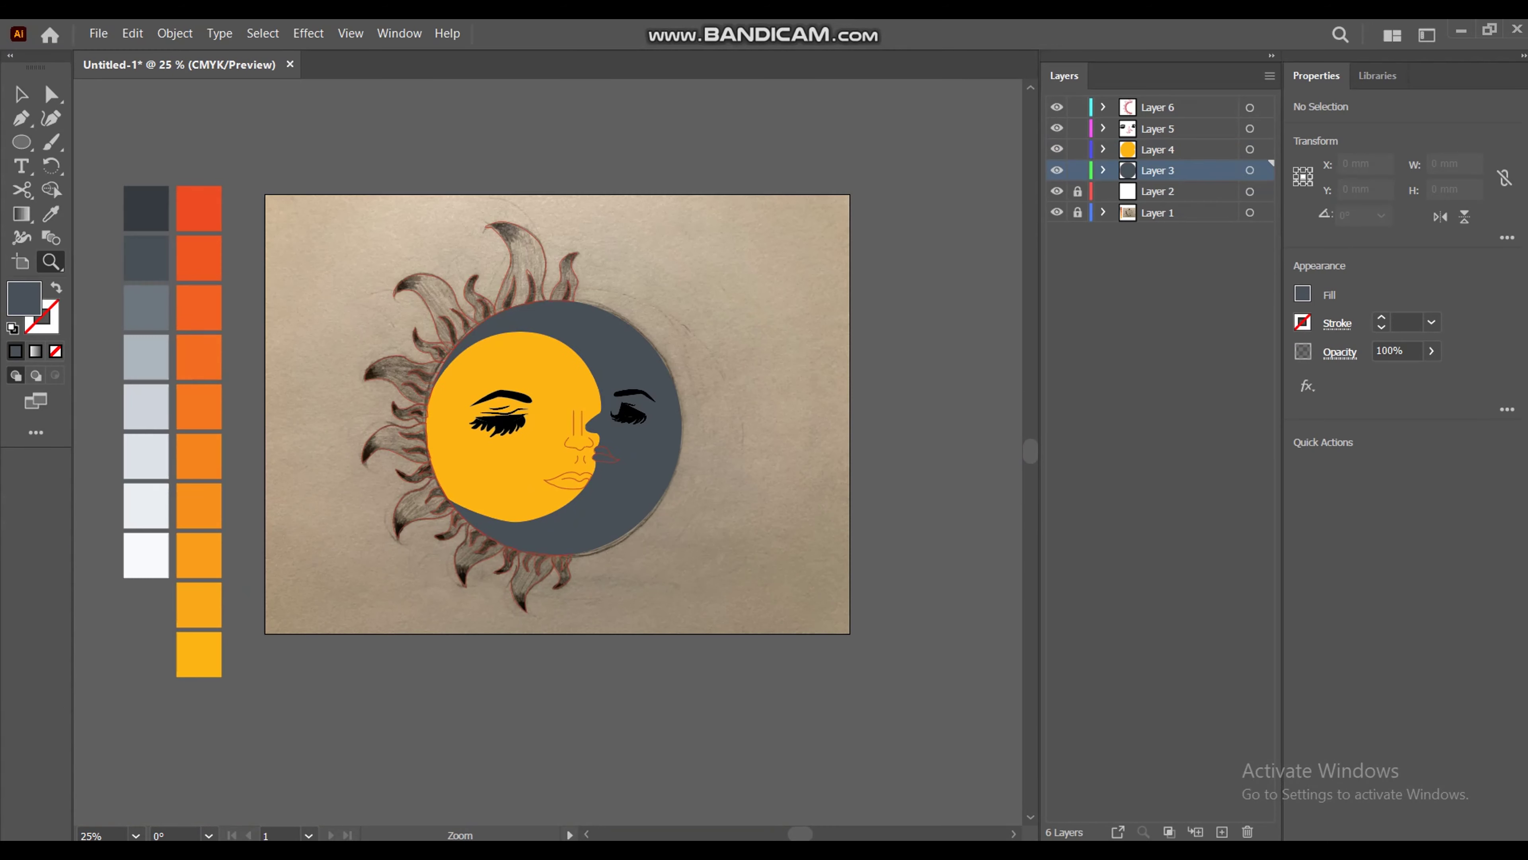
key(v)
click(577, 447)
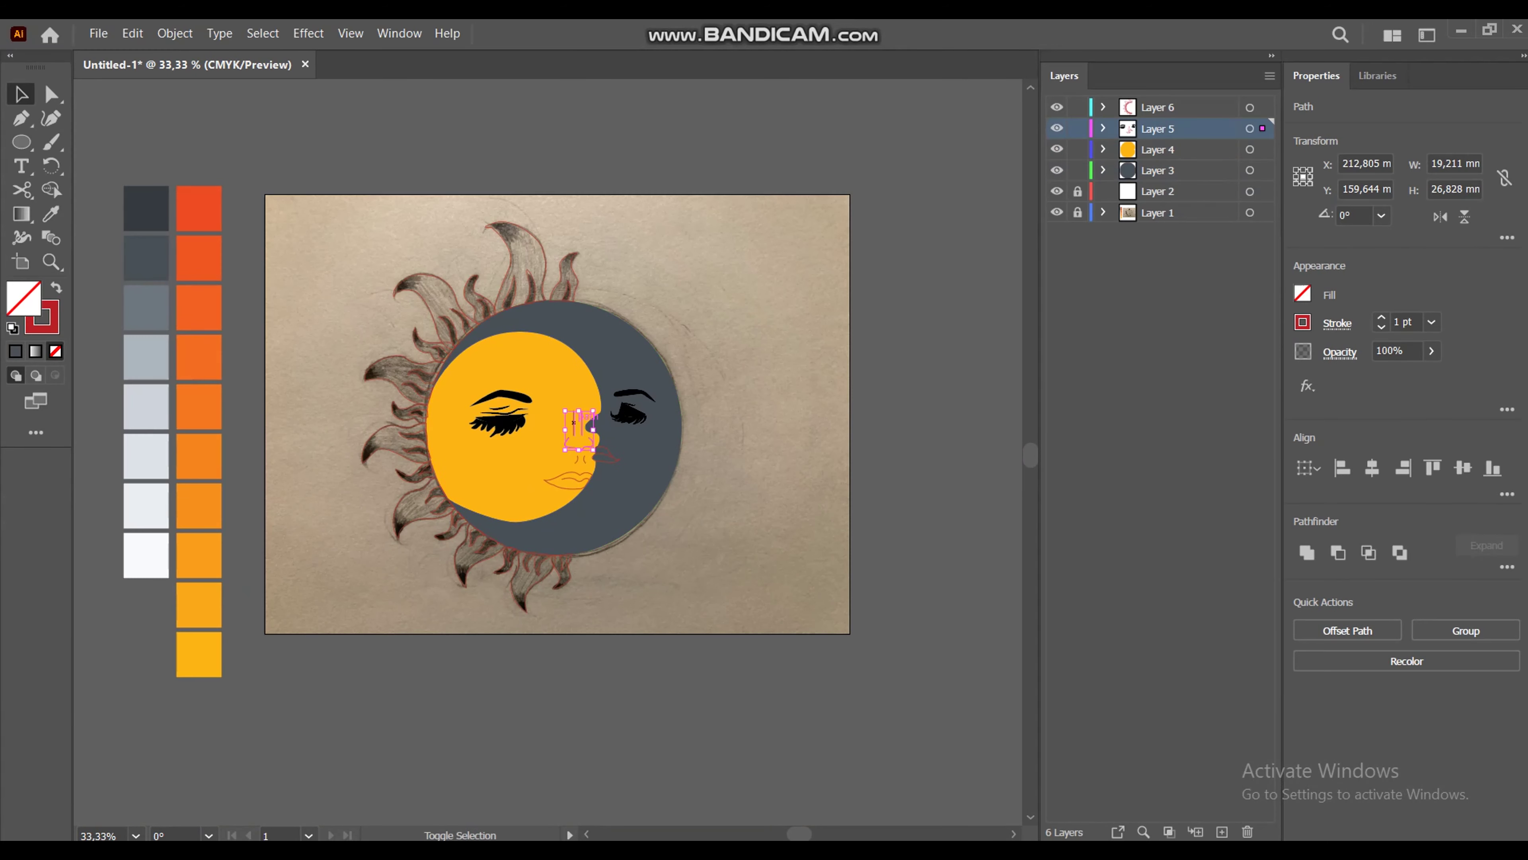
click(578, 444)
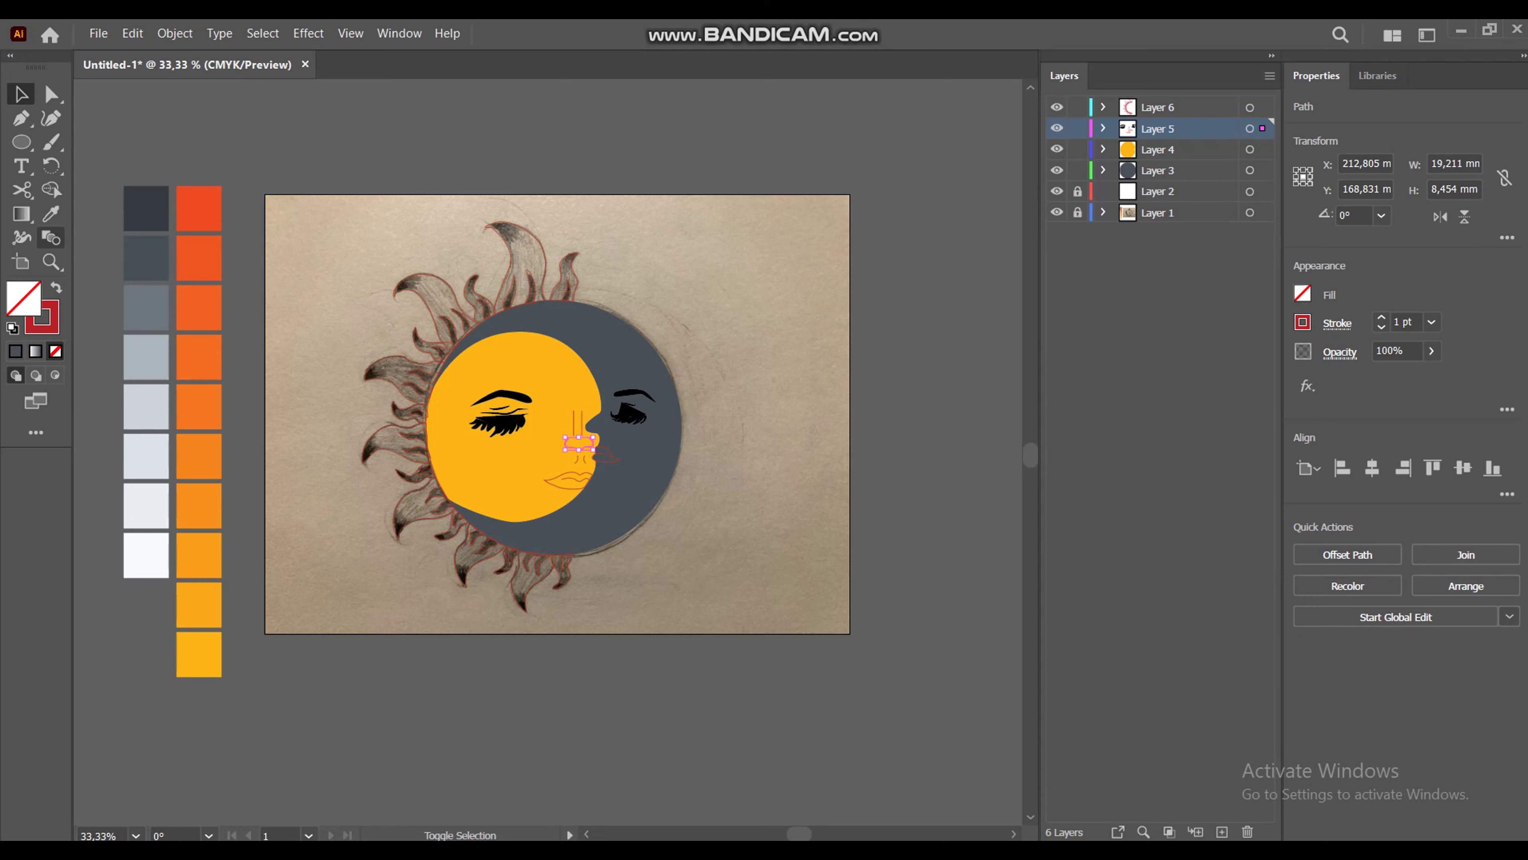
click(199, 257)
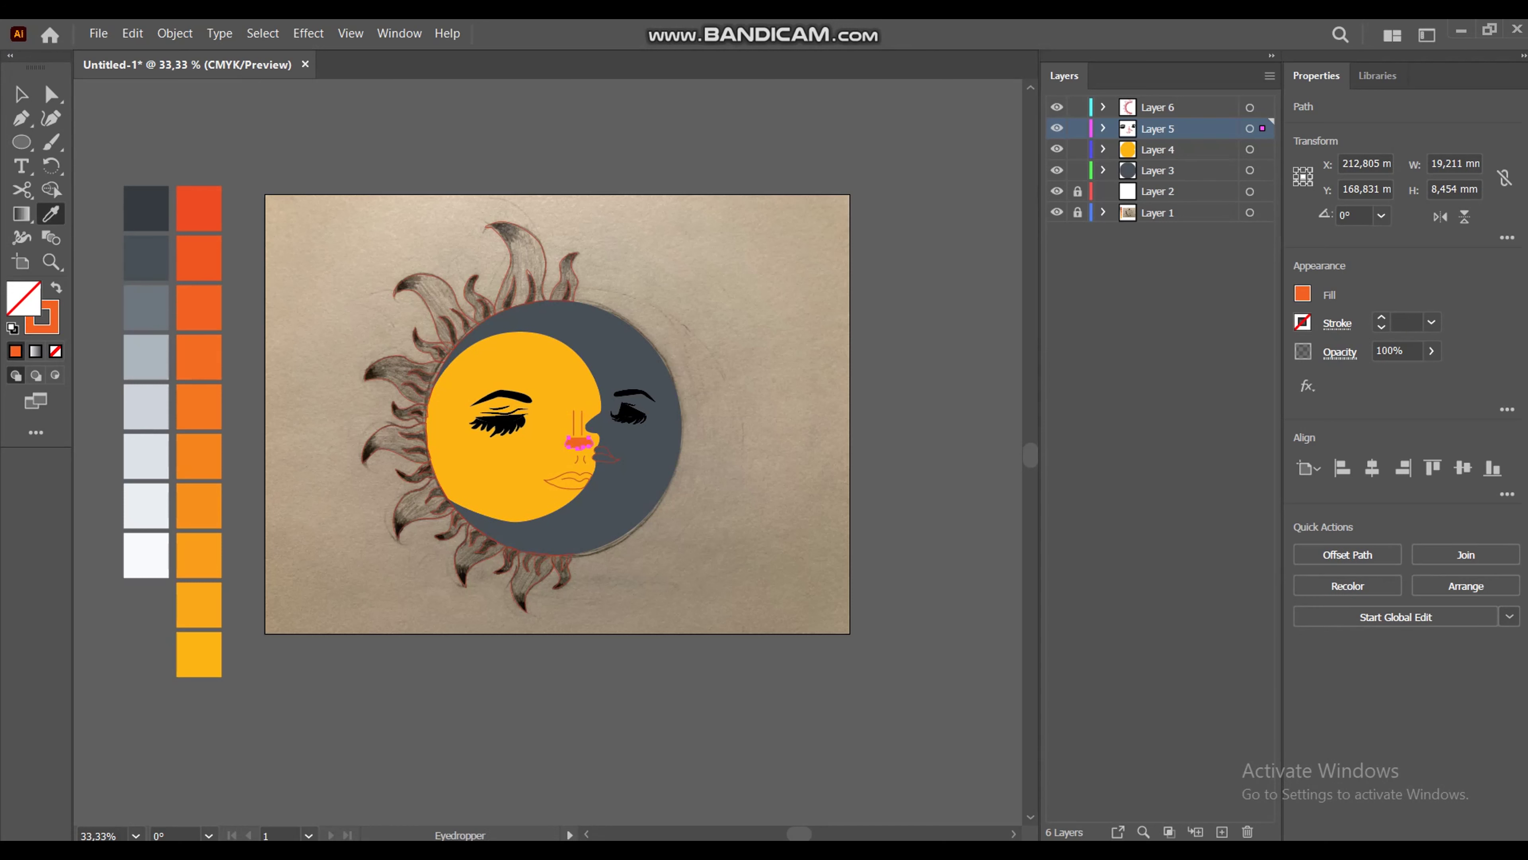
click(1337, 323)
click(1293, 634)
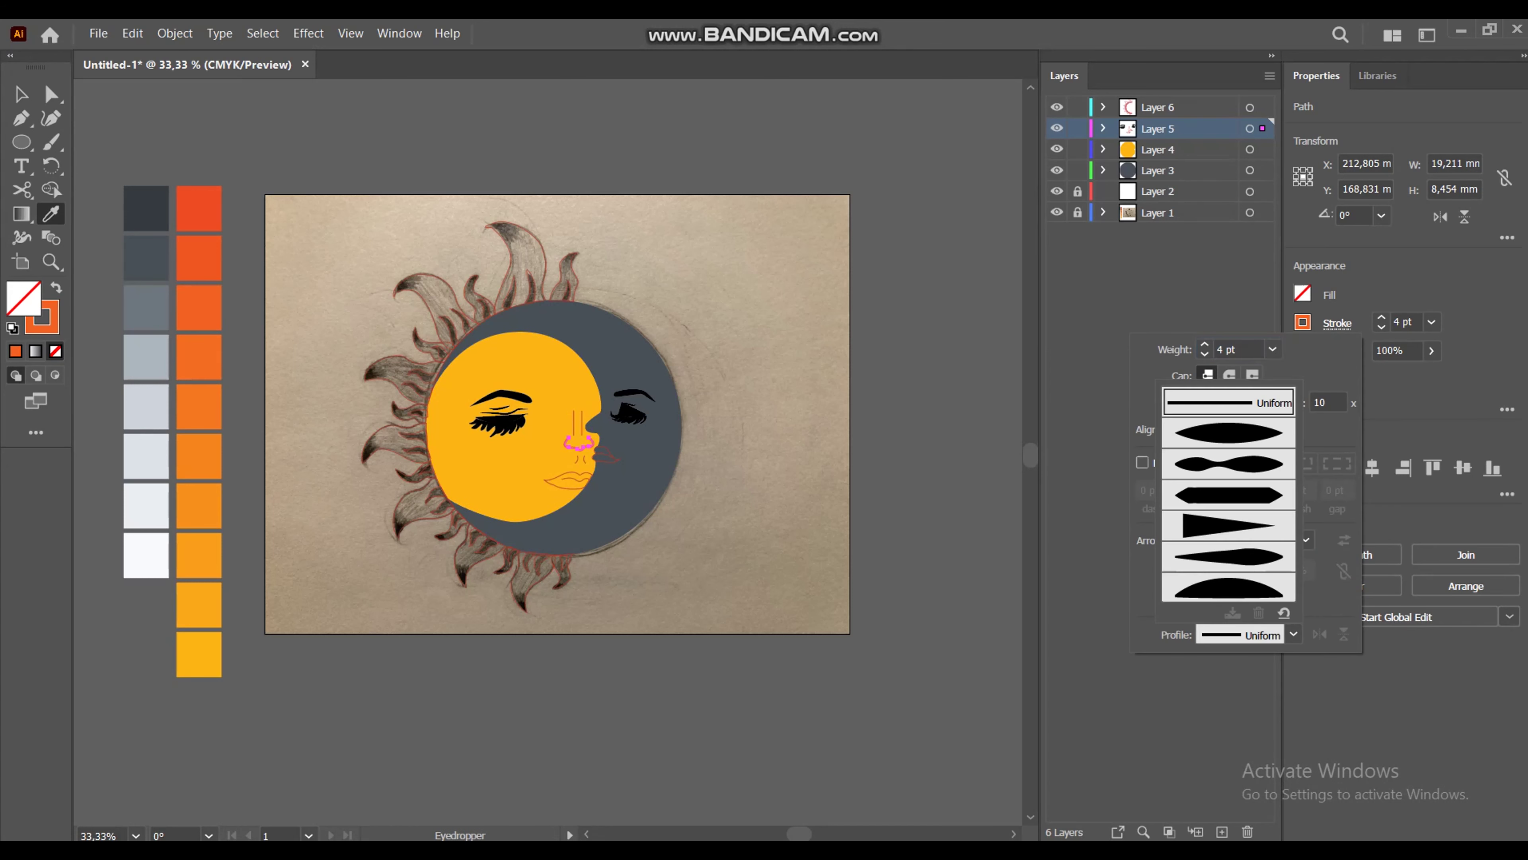
click(1228, 424)
click(51, 262)
Step: Make the two vertical nose lines and the nostrils thick 4 pt orange strokes
click(612, 461)
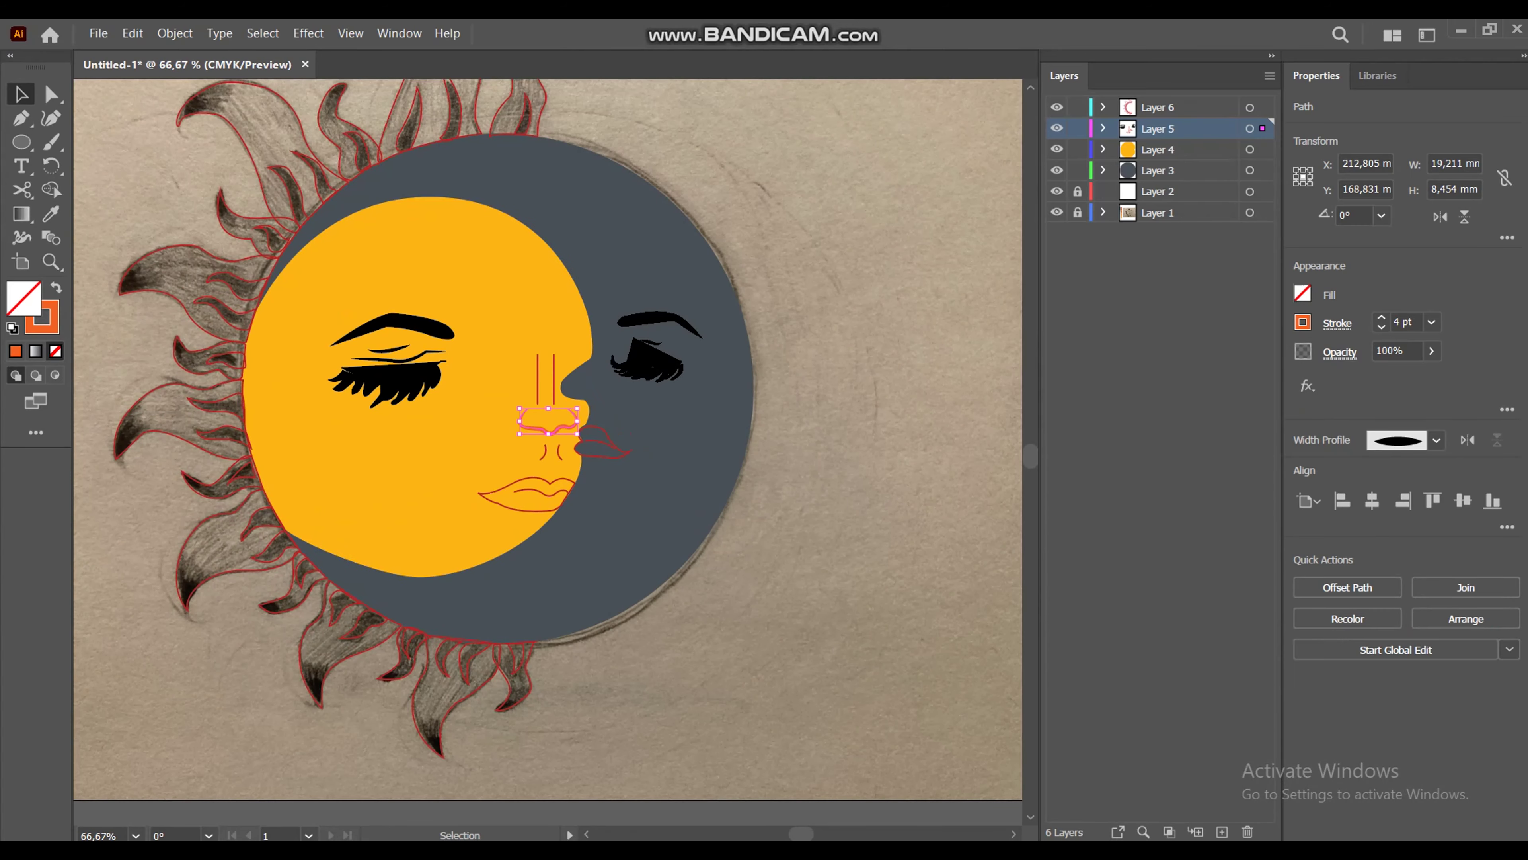
click(546, 379)
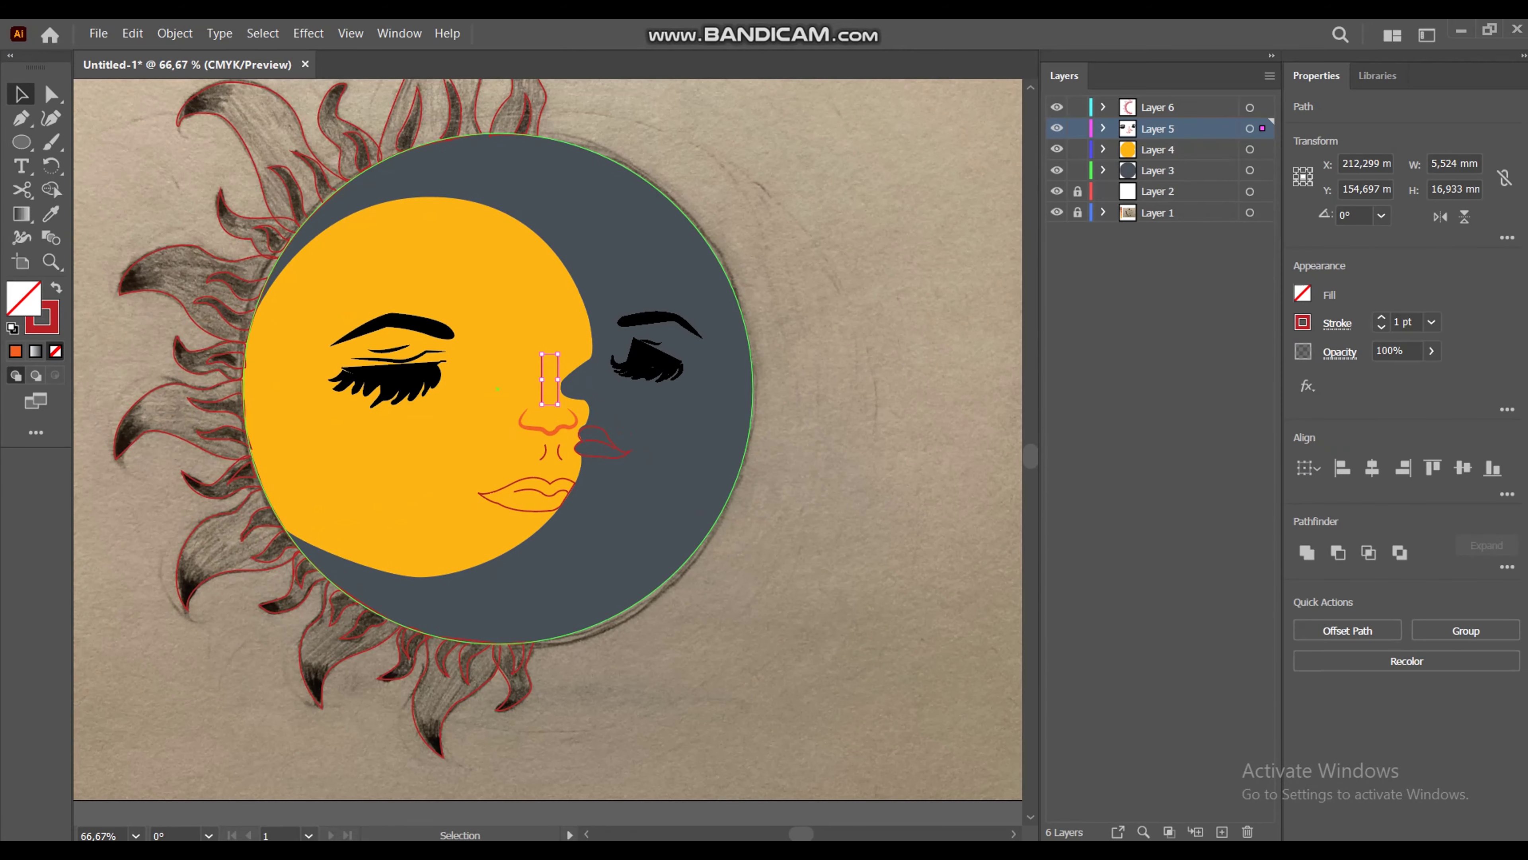
shift+click(552, 449)
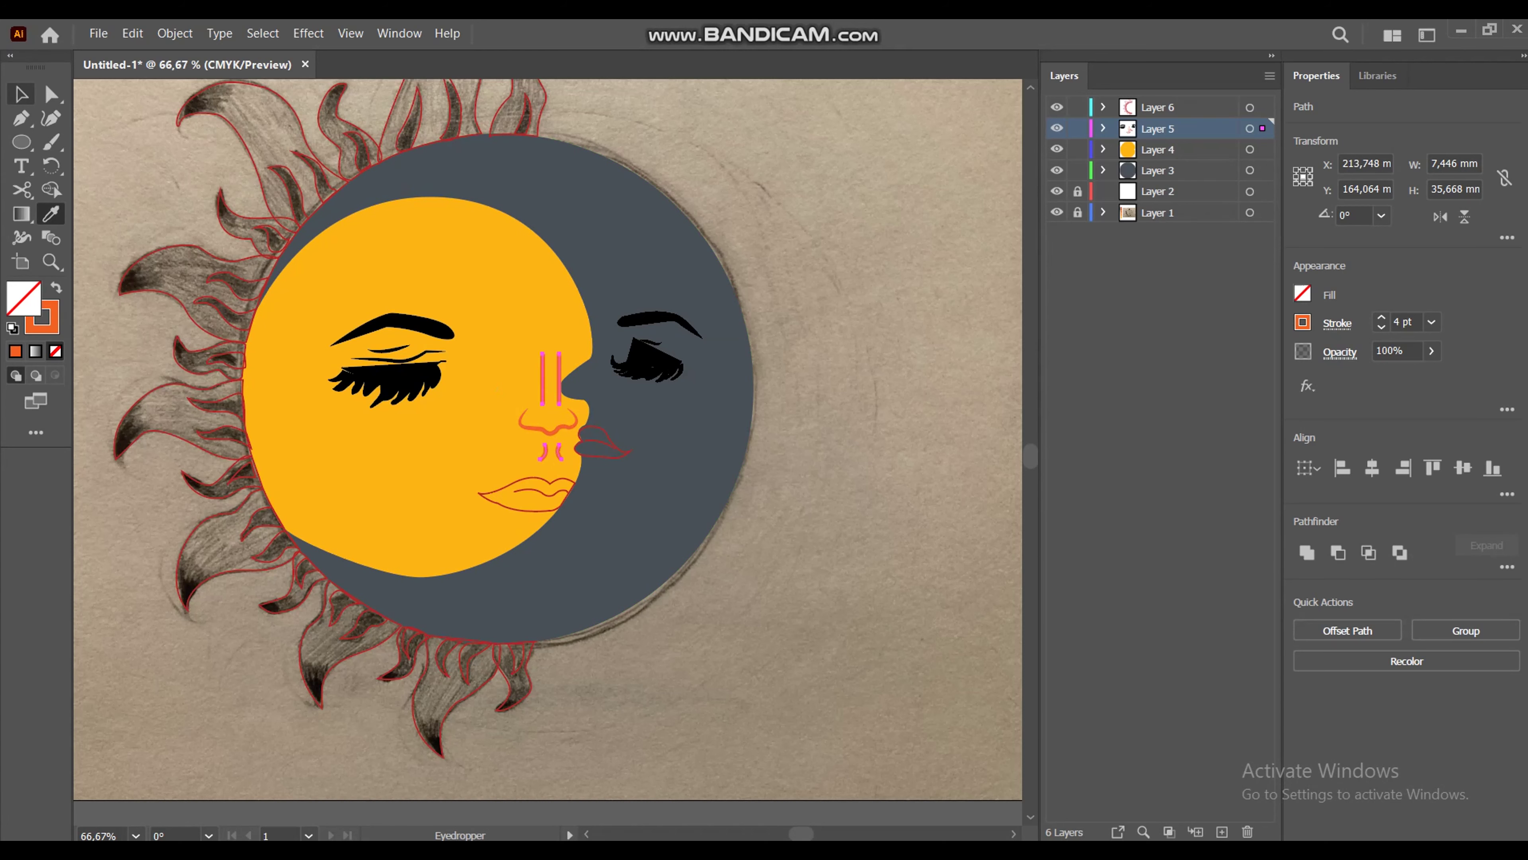
key(v)
click(1337, 323)
key(ctrl+shift+a)
key(z)
key(ctrl+minus)
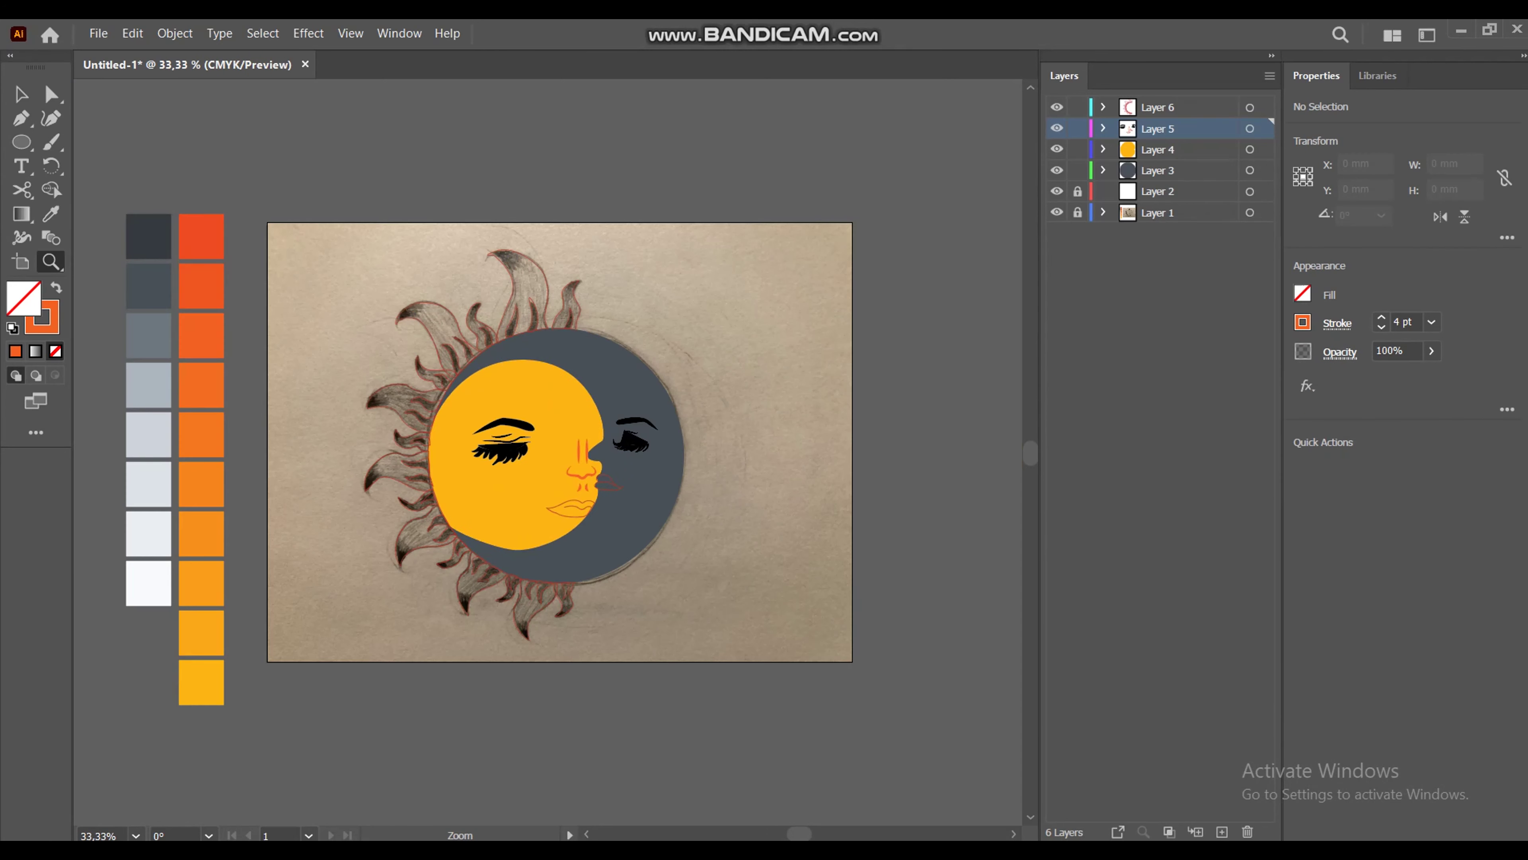
Step: Recolour every part of the moon's eye dark slate grey
key(v)
click(638, 443)
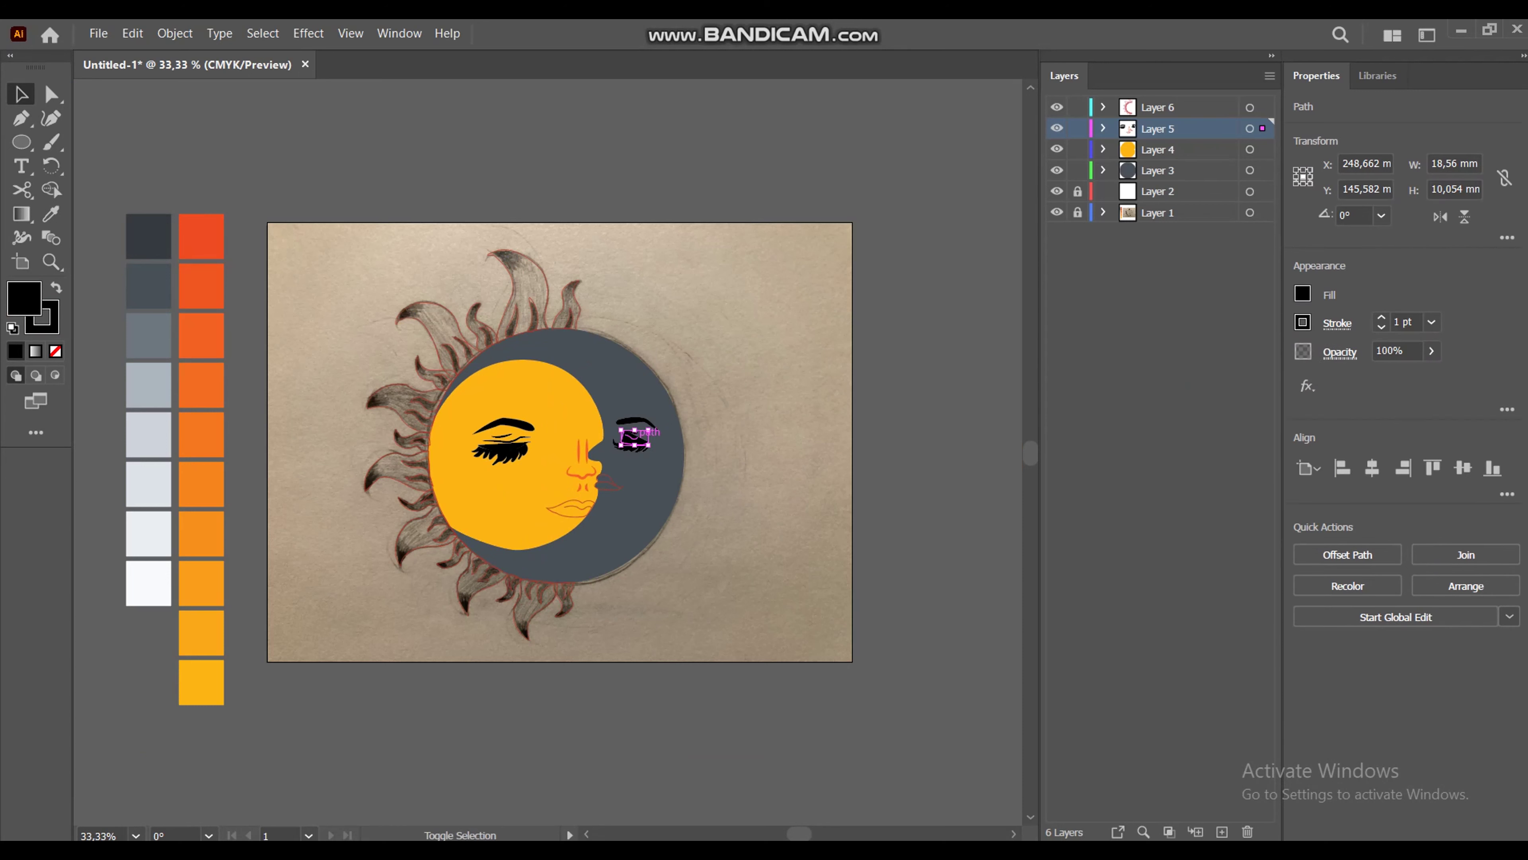
drag(718, 402, 630, 481)
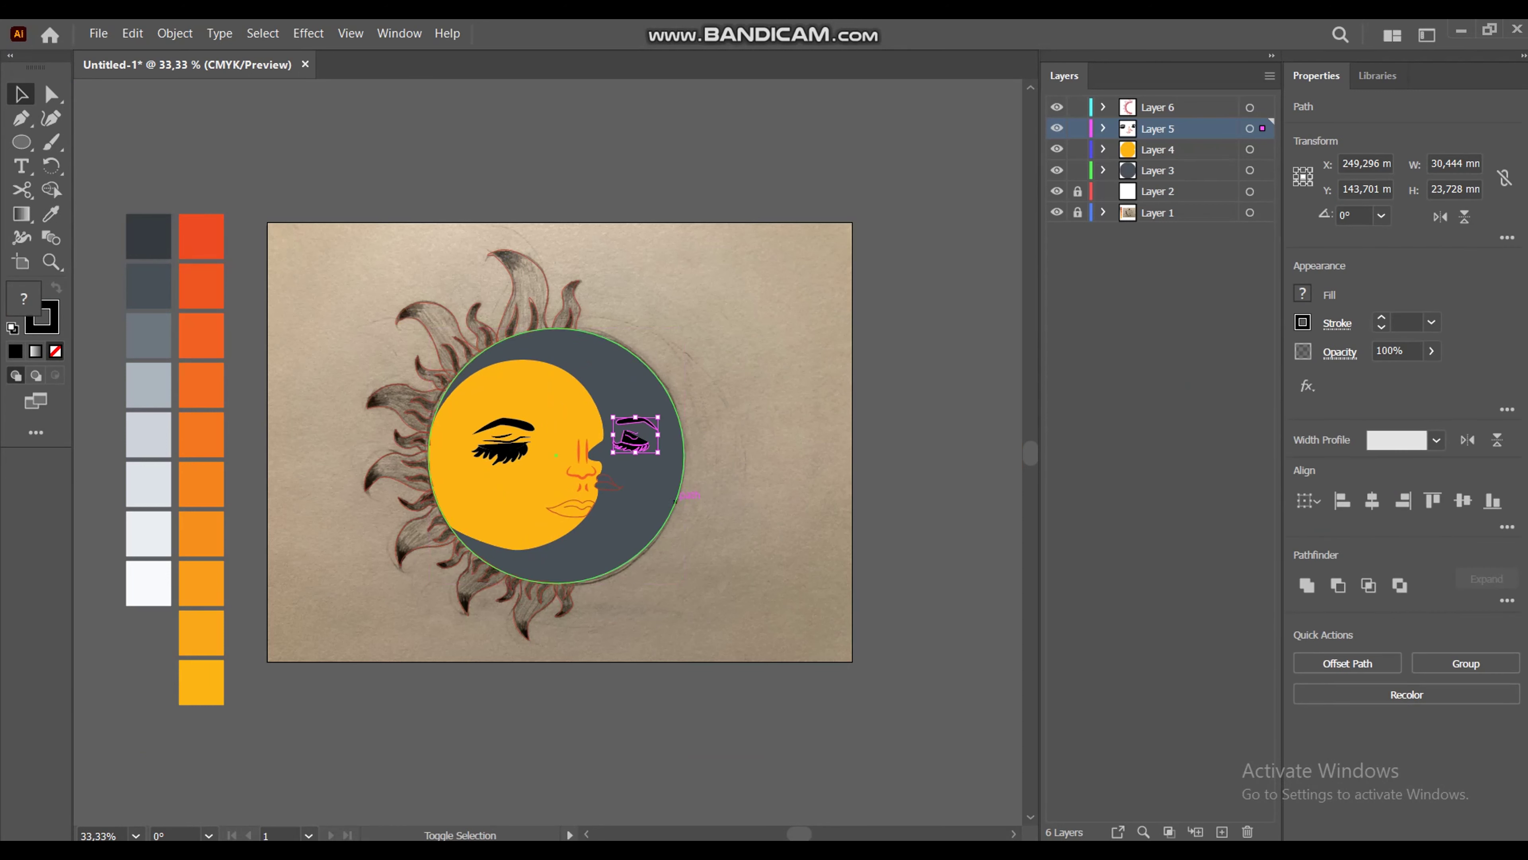
key(i)
click(653, 453)
key(v)
key(ctrl+shift+a)
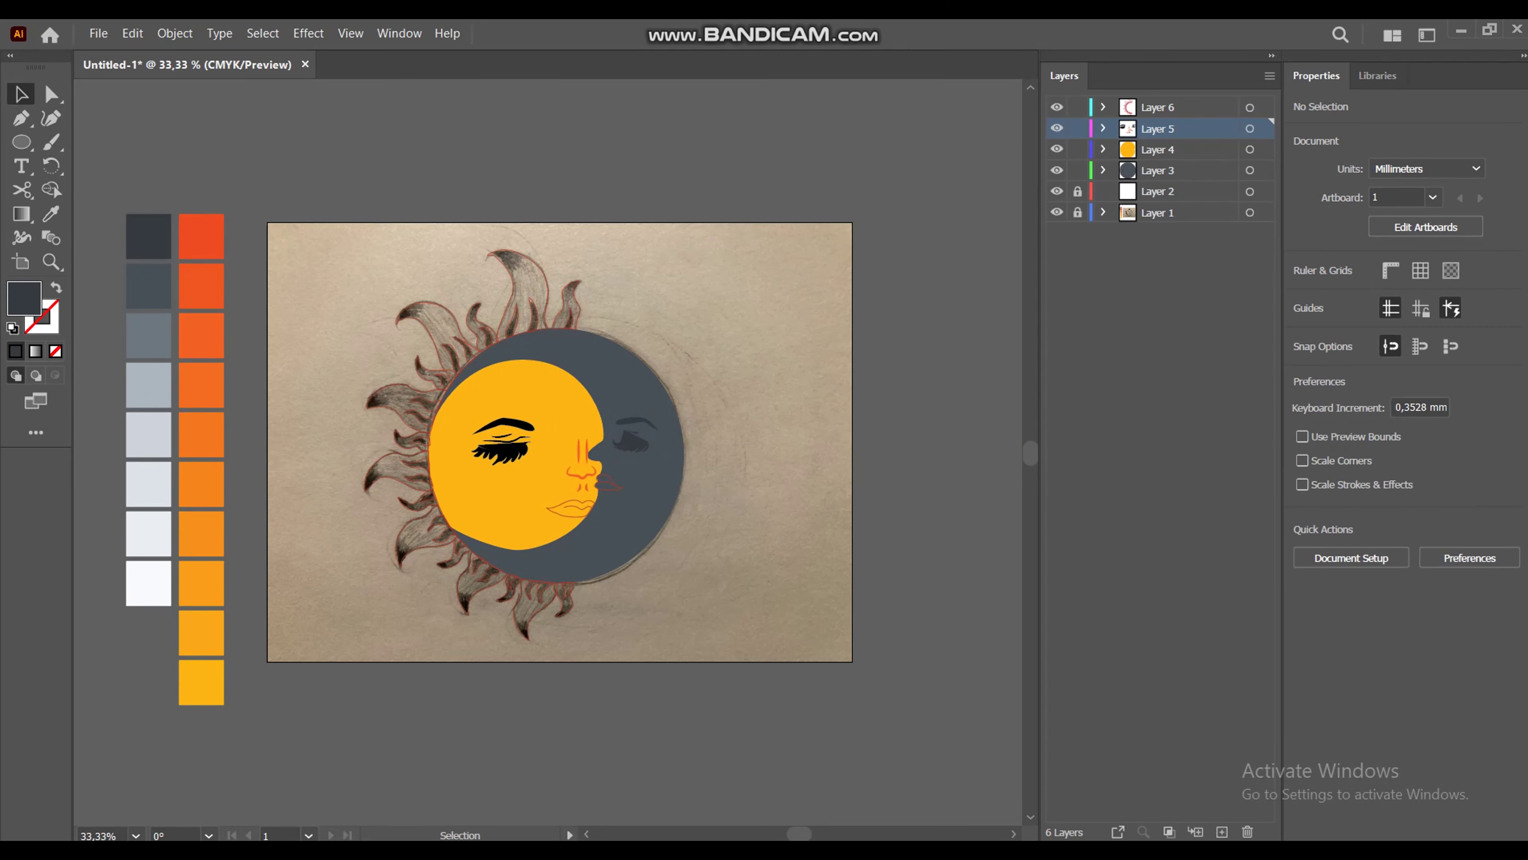
Step: Colour the sun's eyelid, lashes, eyebrow and lid lines red-orange
click(506, 446)
key(z)
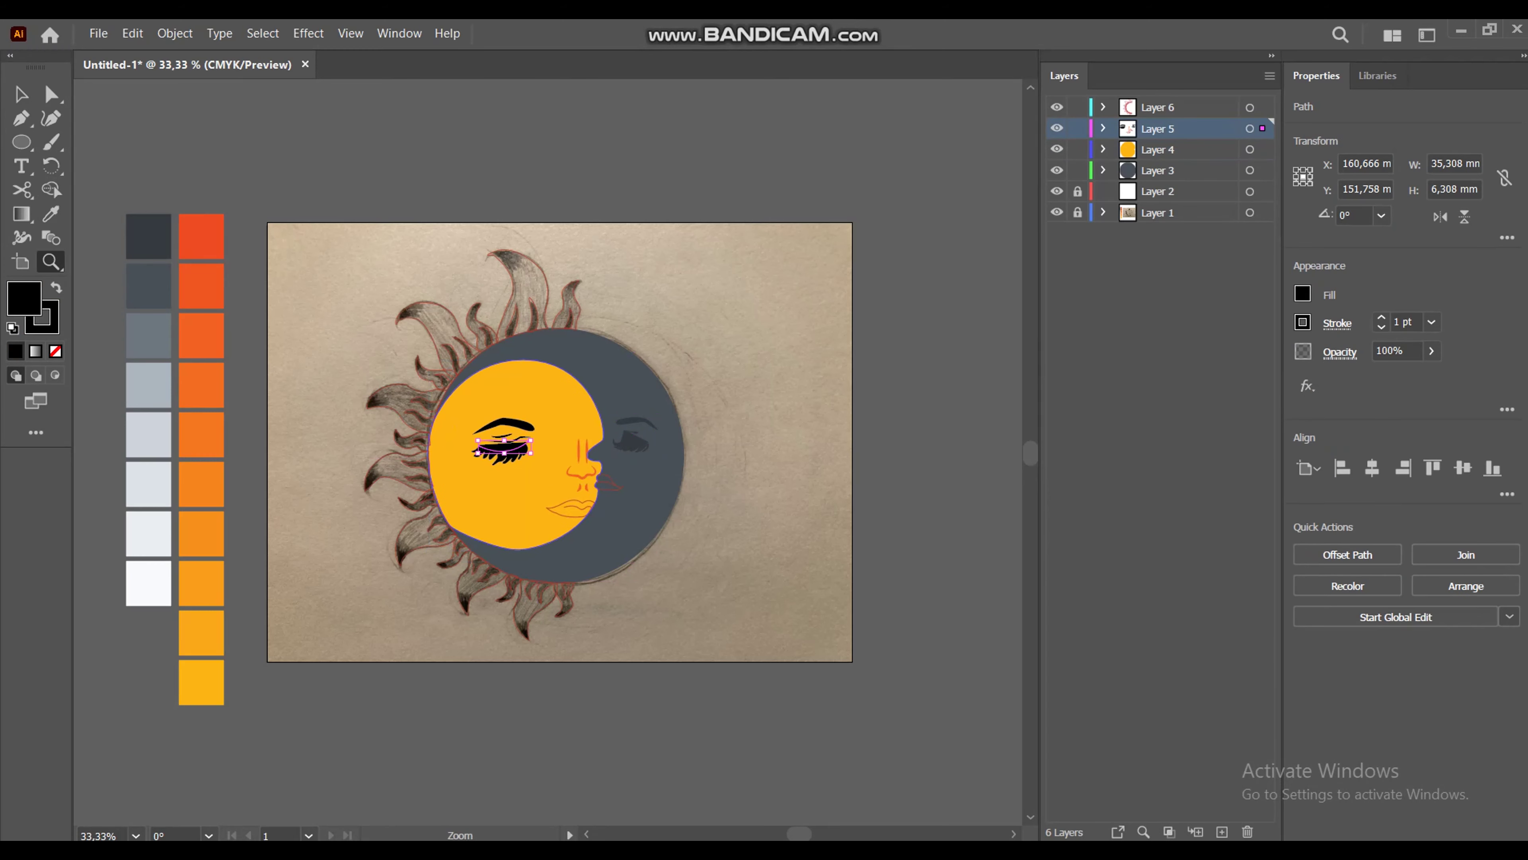
click(508, 421)
ctrl+shift+click(491, 489)
ctrl+shift+click(497, 423)
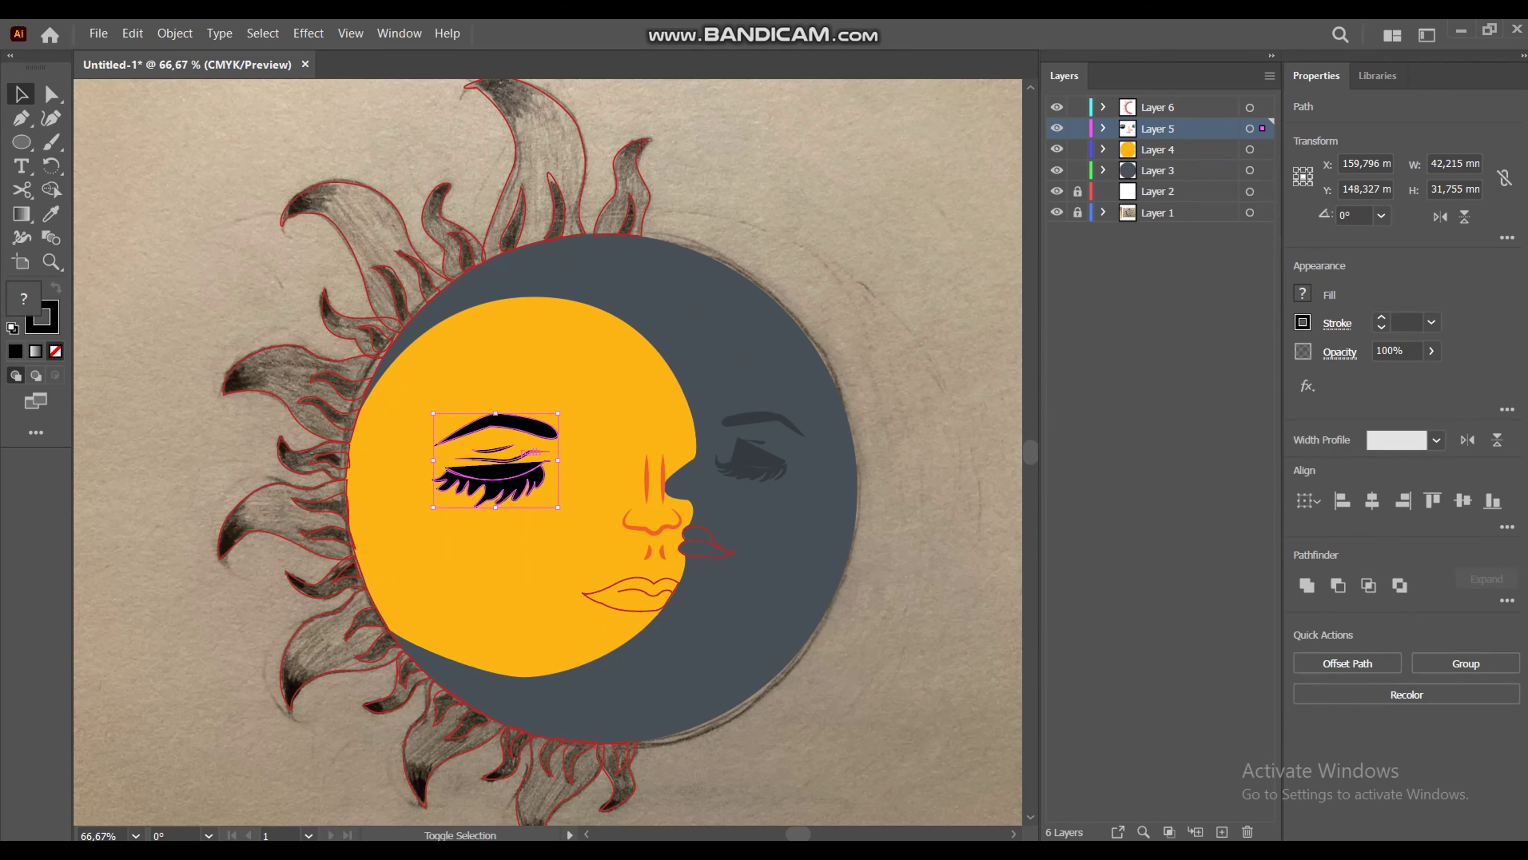
key(ctrl+minus)
key(i)
click(174, 506)
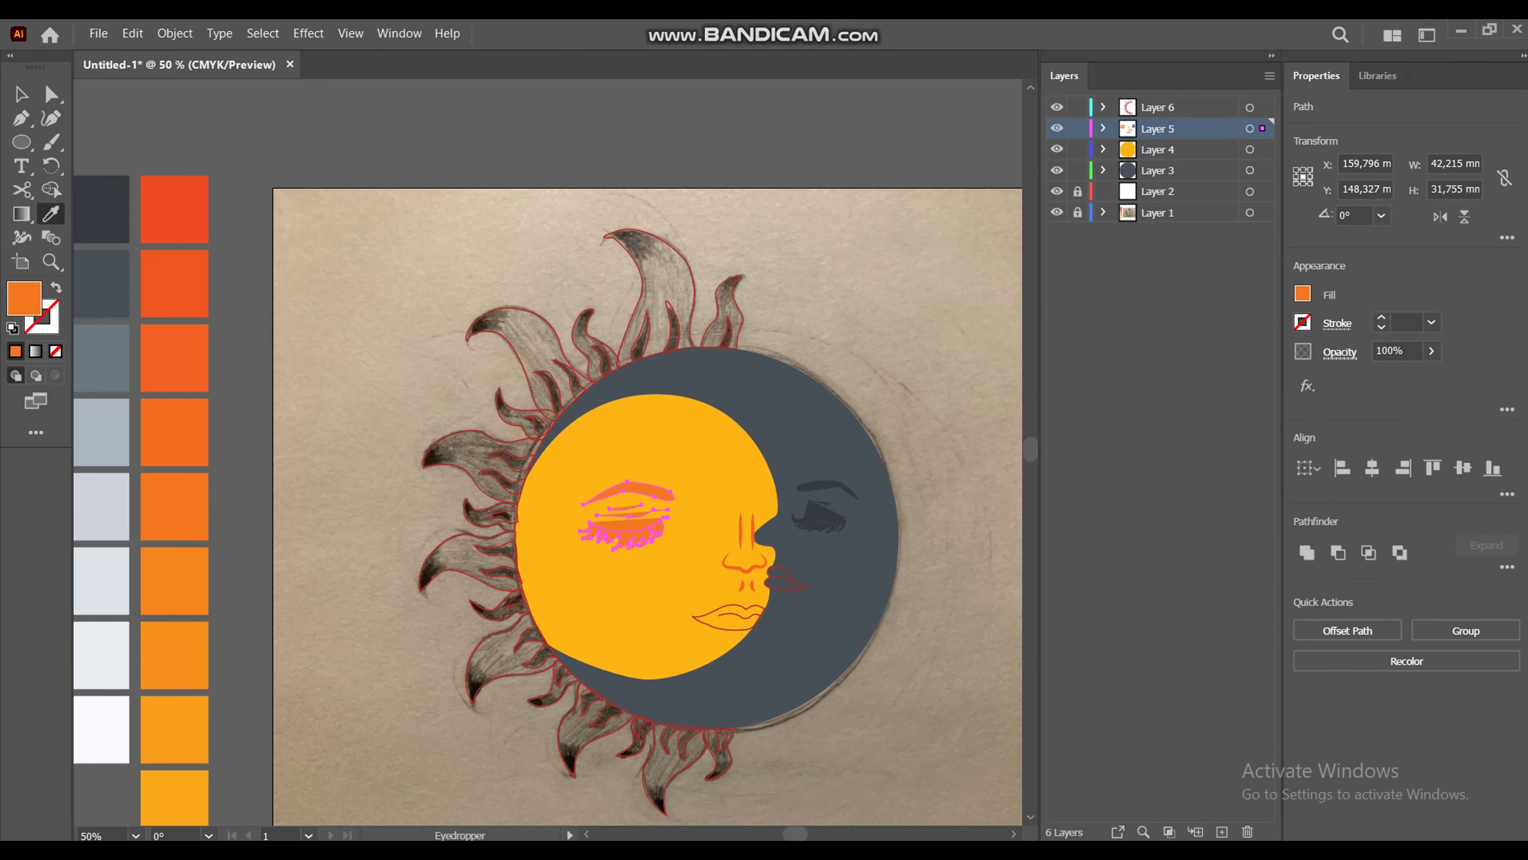
click(174, 283)
key(ctrl+shift+a)
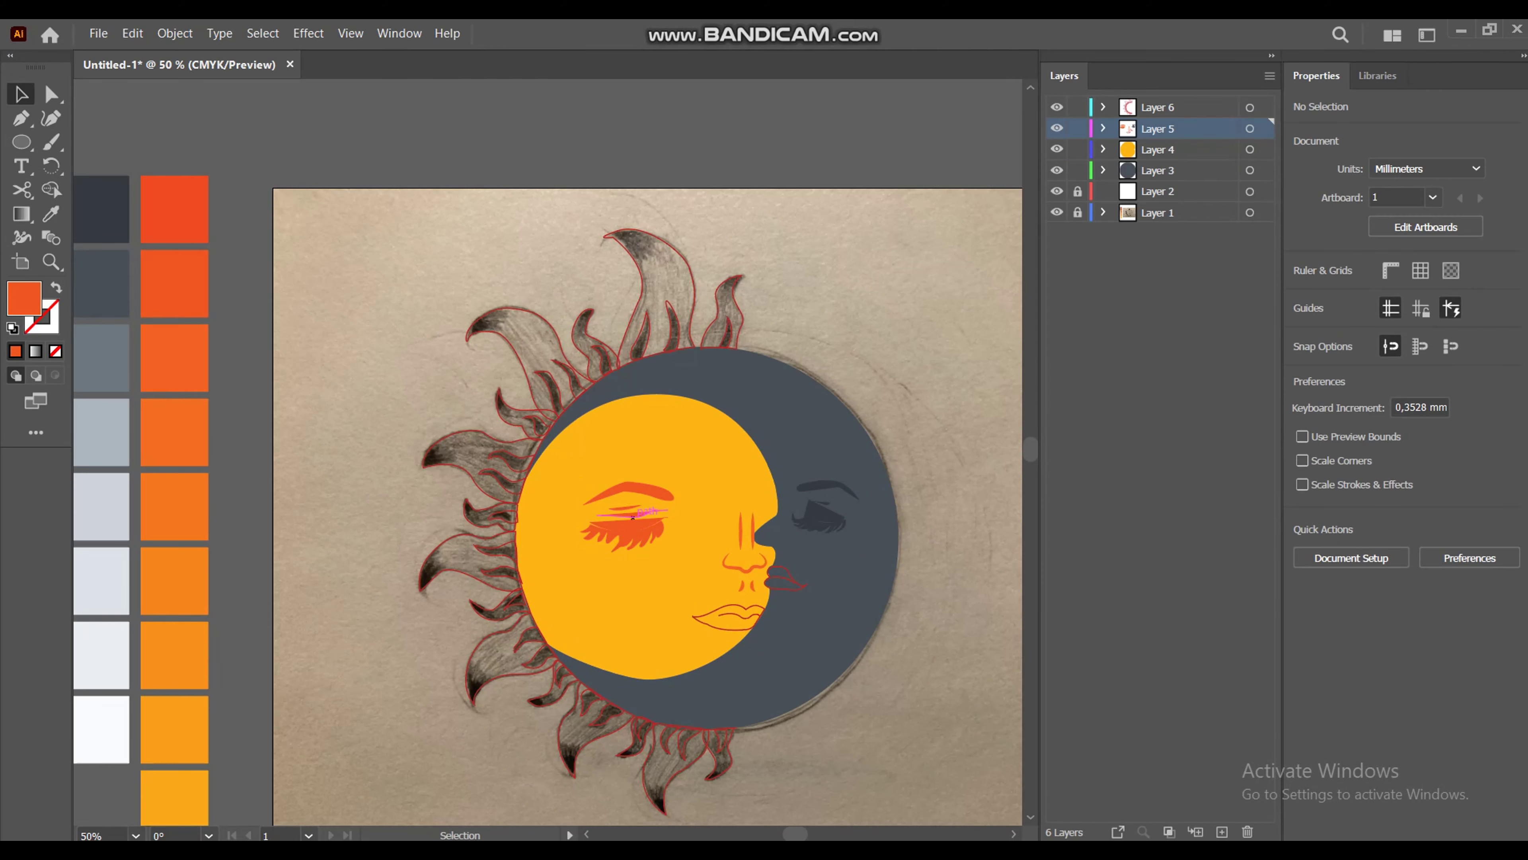
Step: Turn the two eyelid crease lines into unfilled orange strokes with a tapered profile
click(631, 512)
key(z)
click(734, 548)
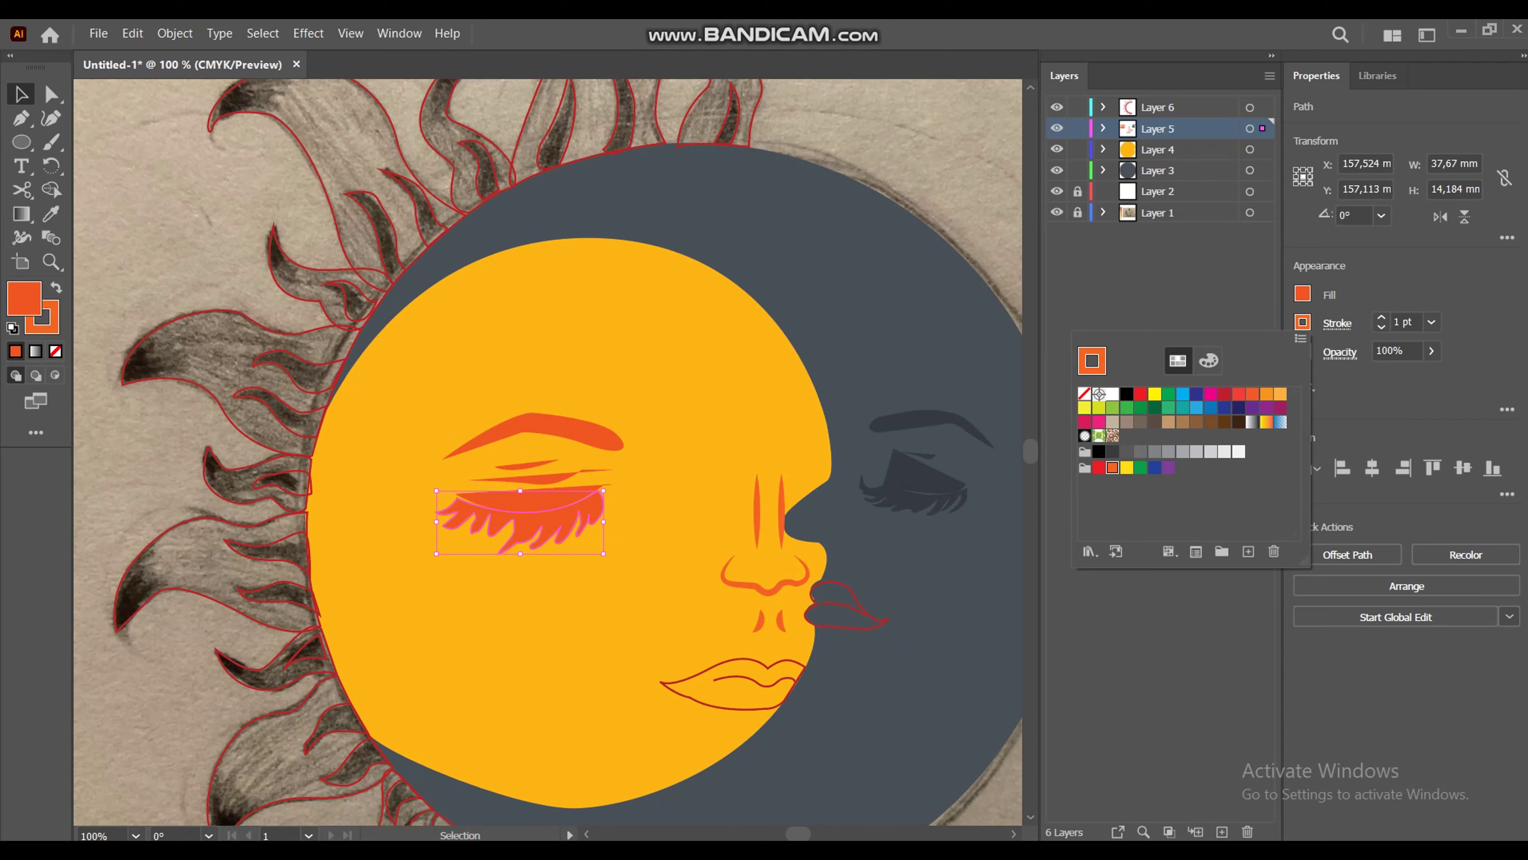
click(523, 465)
shift+click(554, 479)
key(shift+x)
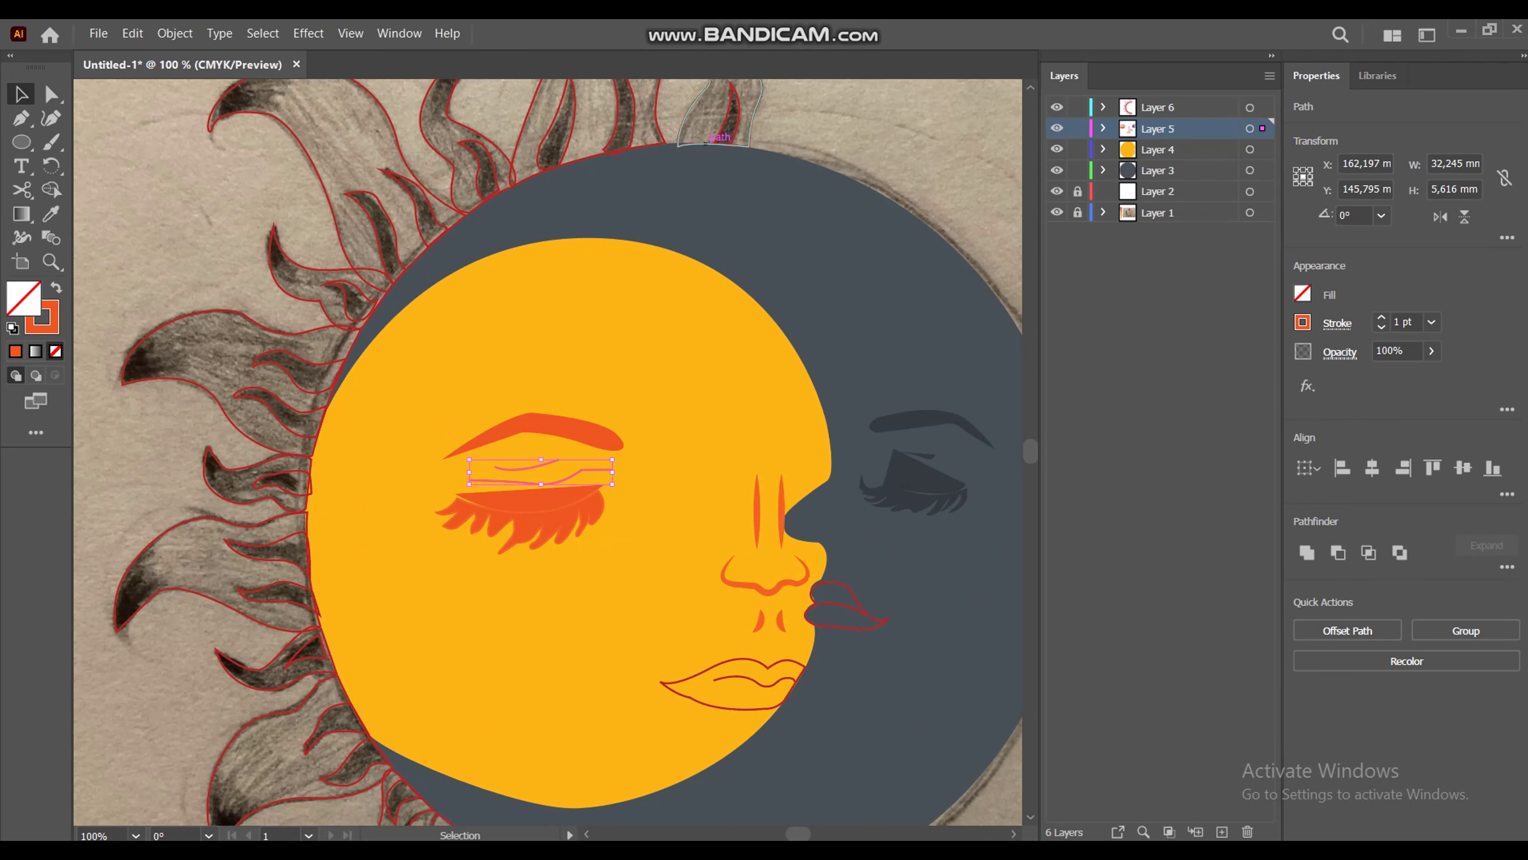
click(1337, 323)
click(1378, 635)
click(1227, 494)
key(Escape)
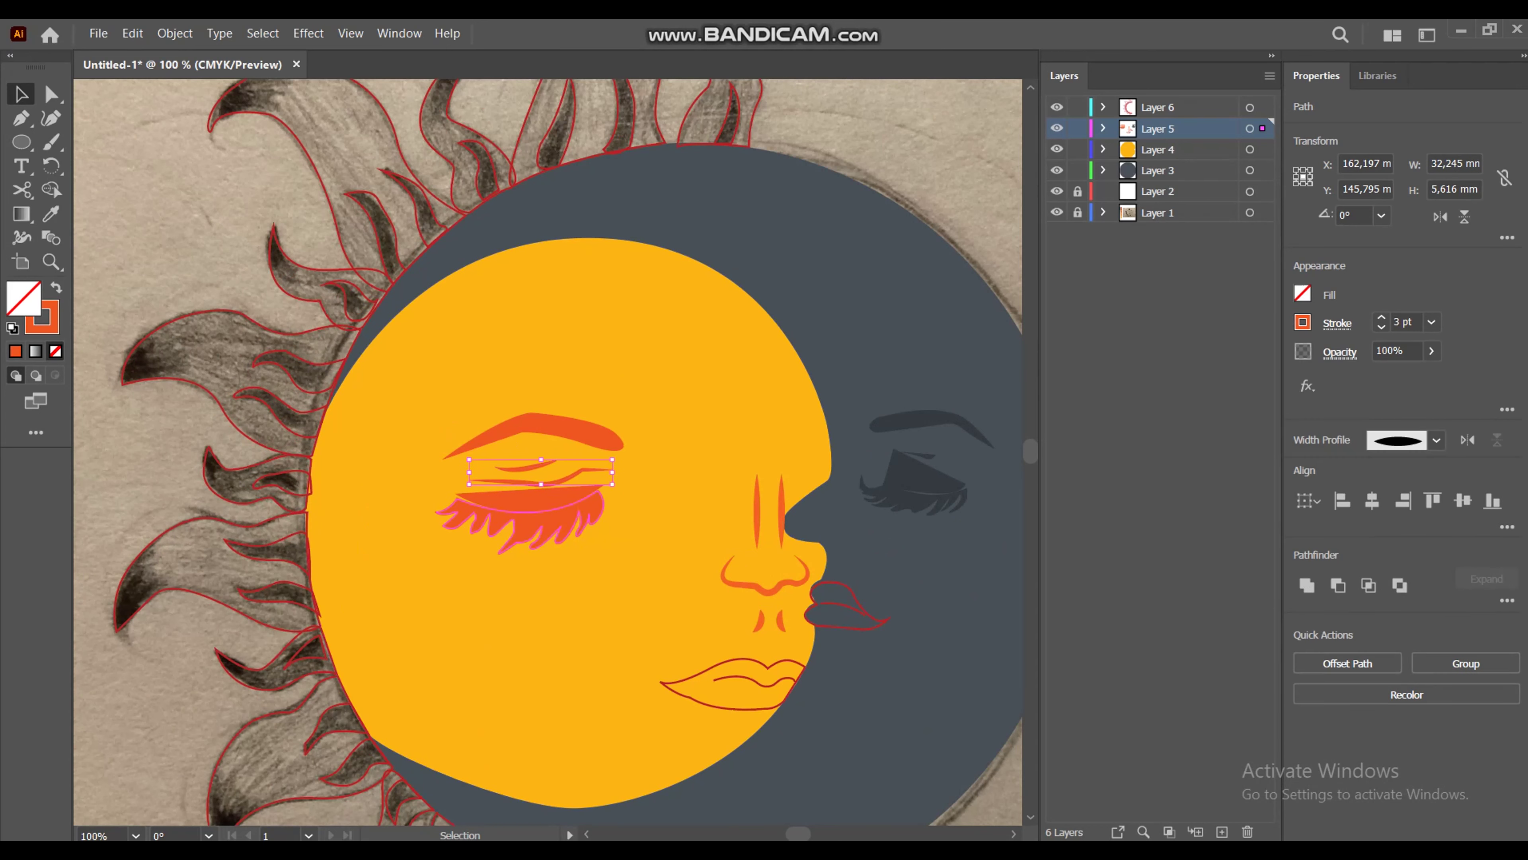
Step: Nudge the lower eyelash down slightly and fill it with the eyebrow's orange
click(518, 518)
drag(519, 518, 518, 520)
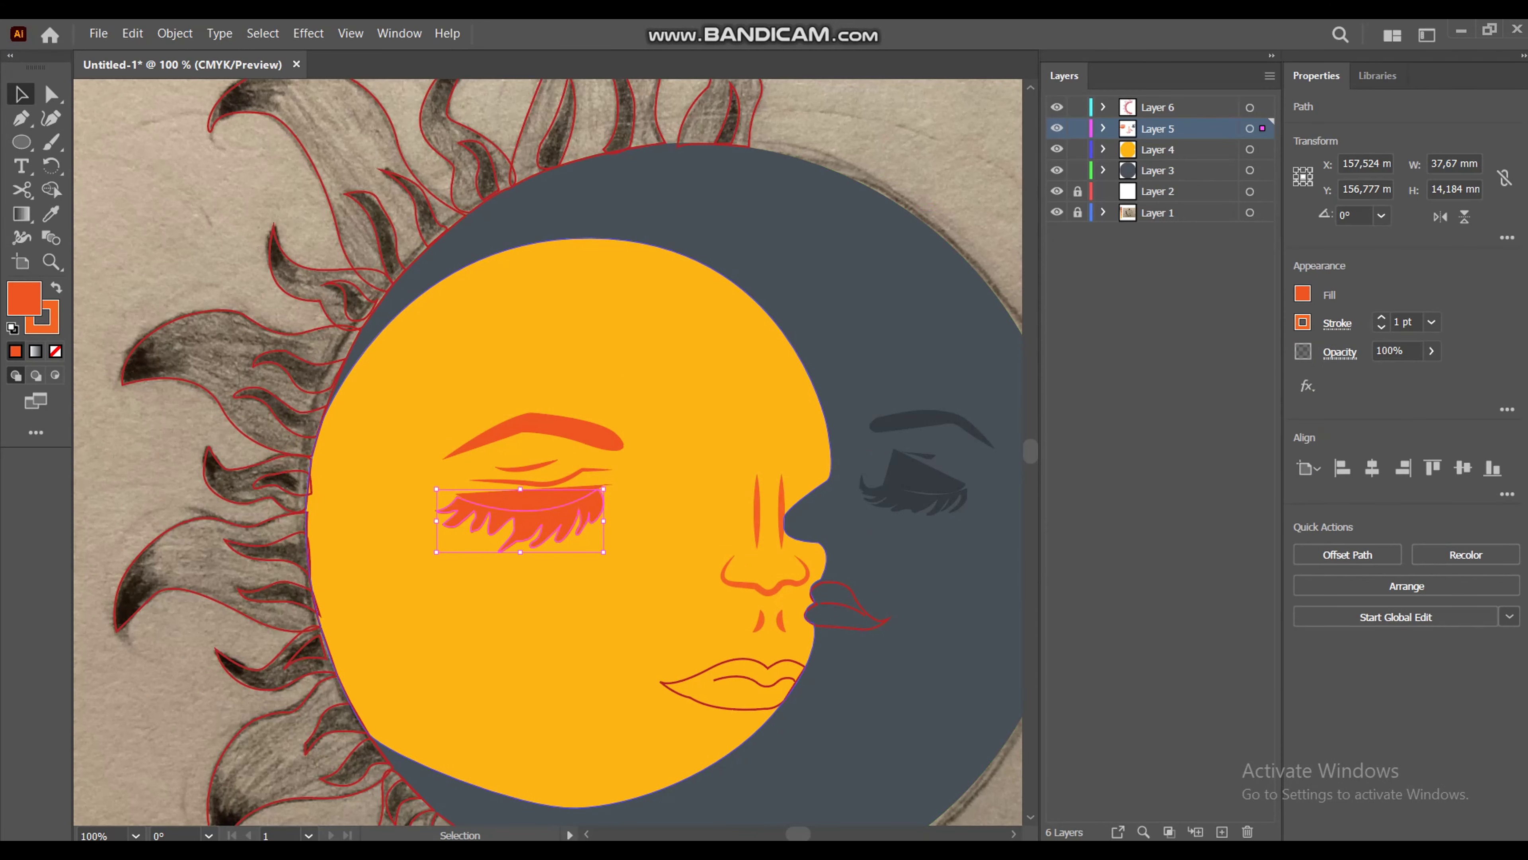
key(i)
click(529, 482)
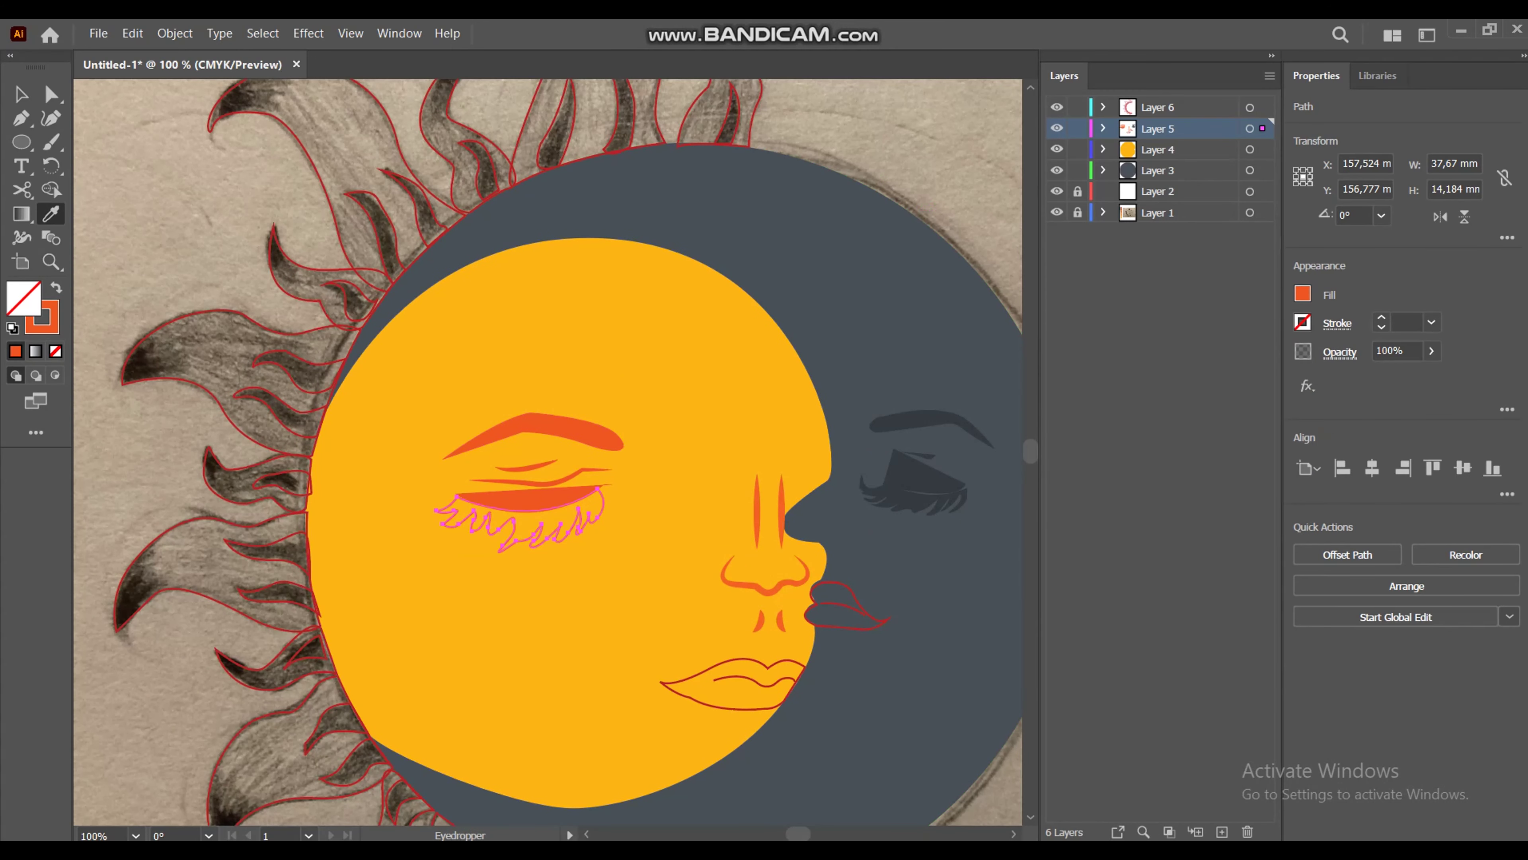
click(566, 438)
key(v)
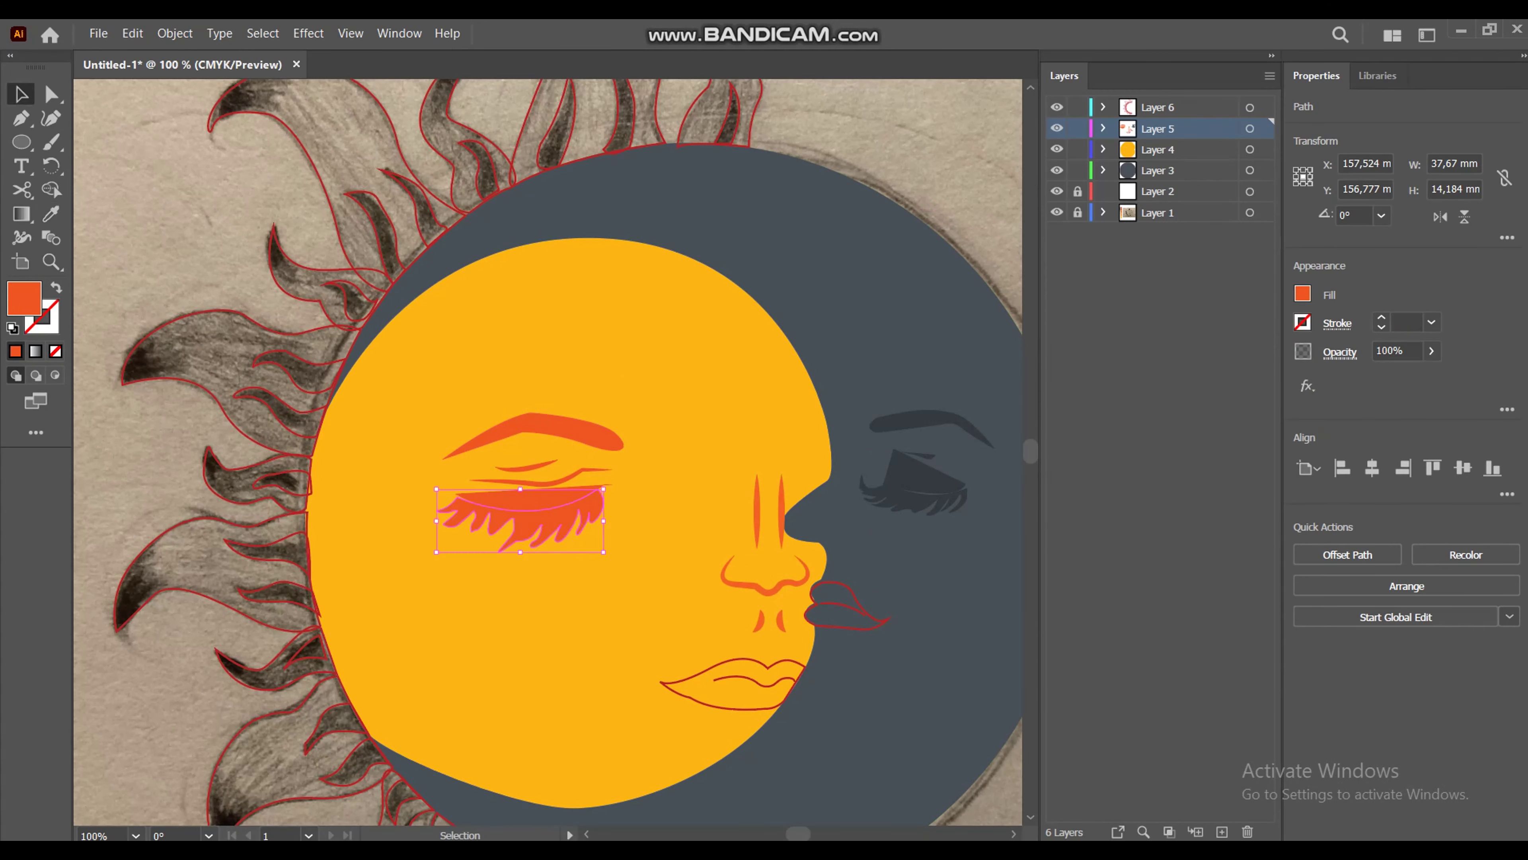
key(ctrl+shift+a)
Step: Fill the sun's lips with orange
key(z)
alt+click(186, 275)
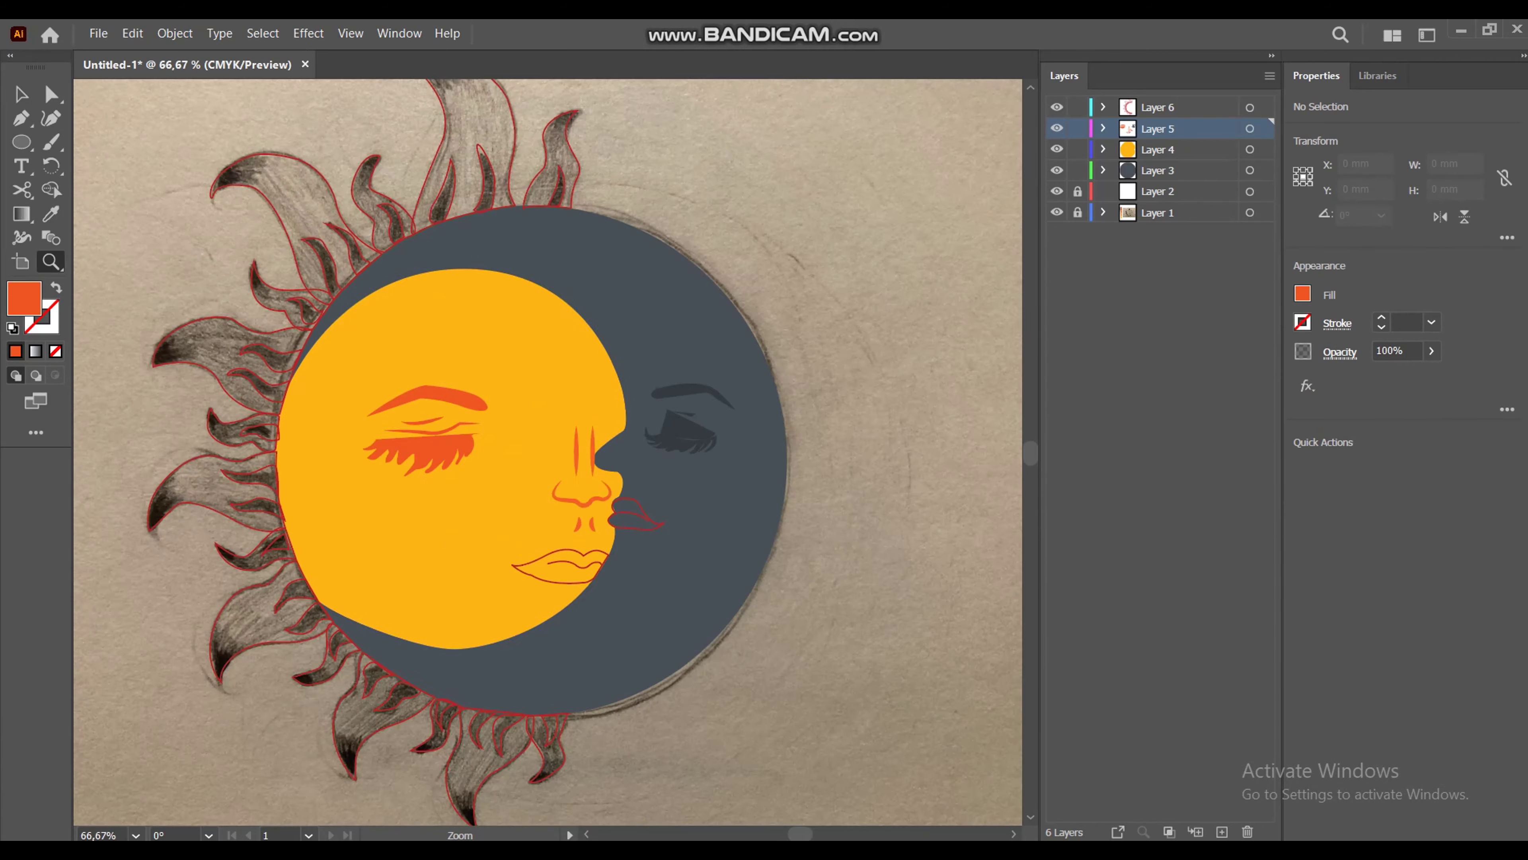
click(614, 733)
key(z)
alt+click(695, 645)
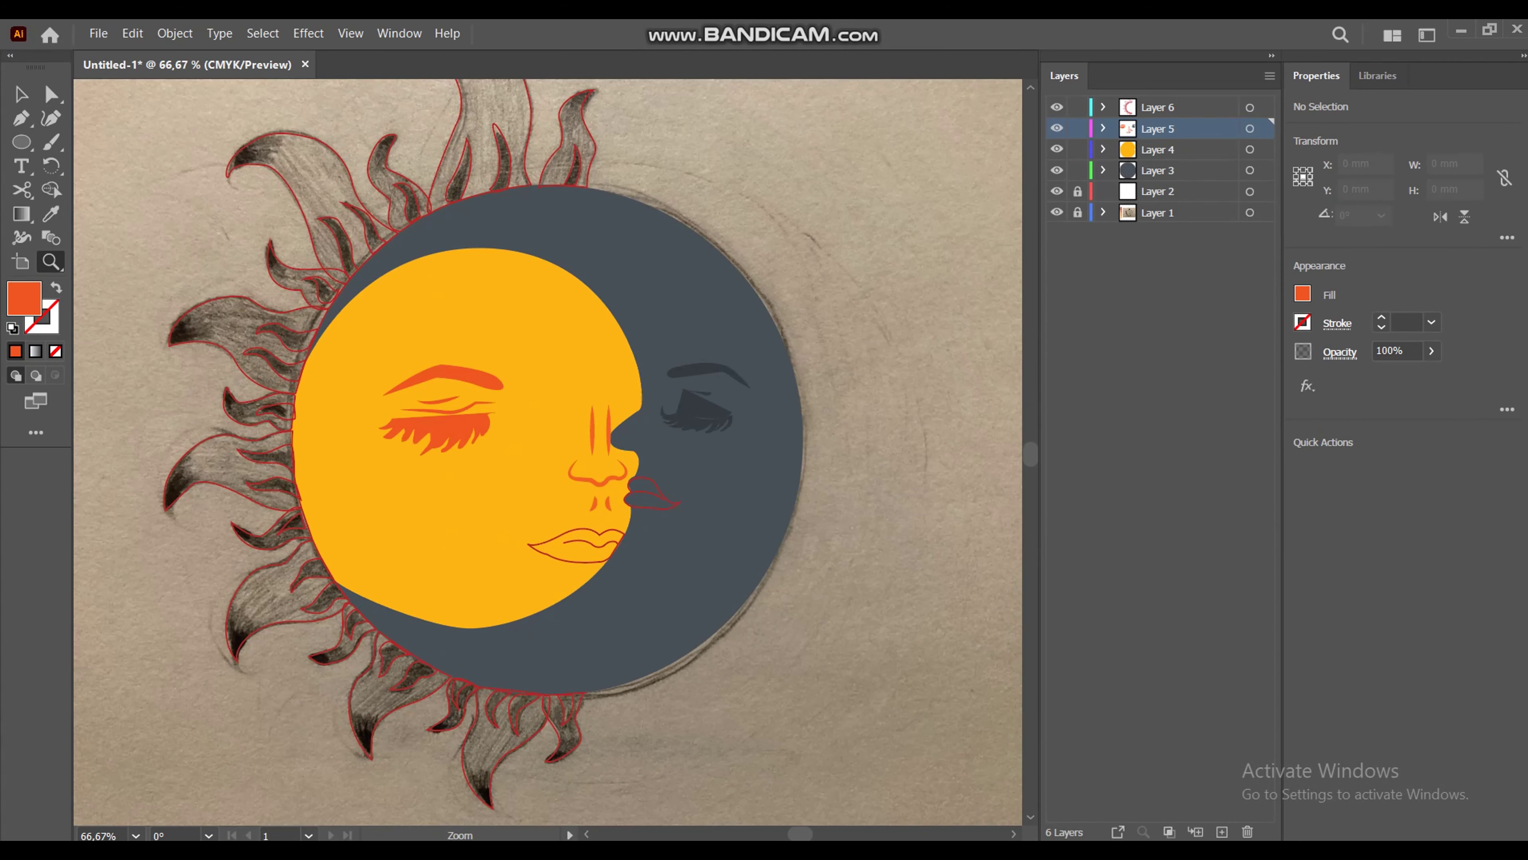
key(v)
click(602, 533)
key(i)
click(445, 376)
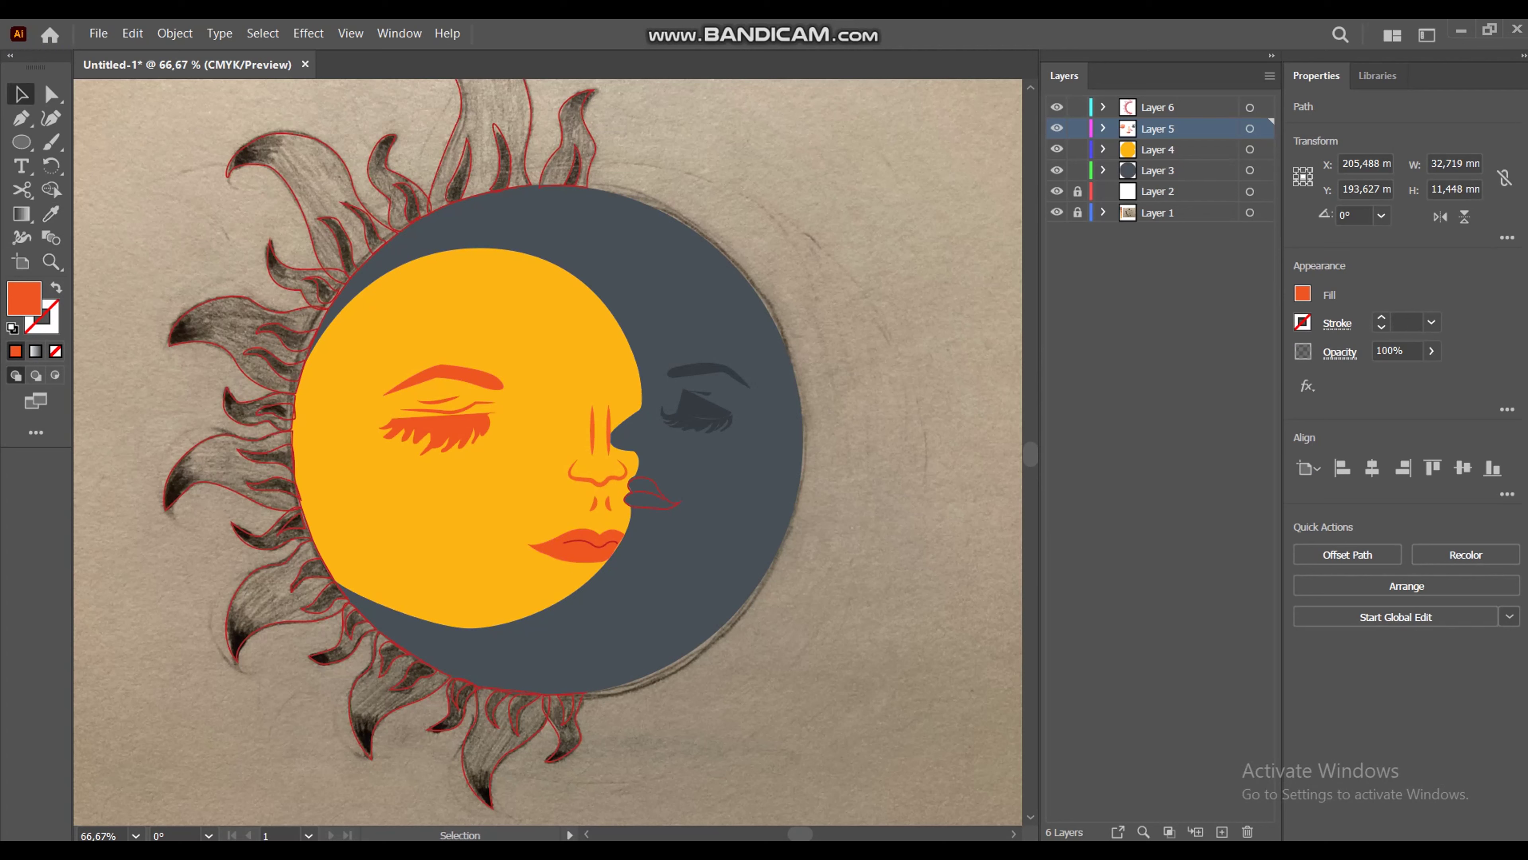
Step: Apply the dark grey swatch to the moon's small lip path
click(661, 502)
key(ctrl+shift+a)
click(677, 501)
key(i)
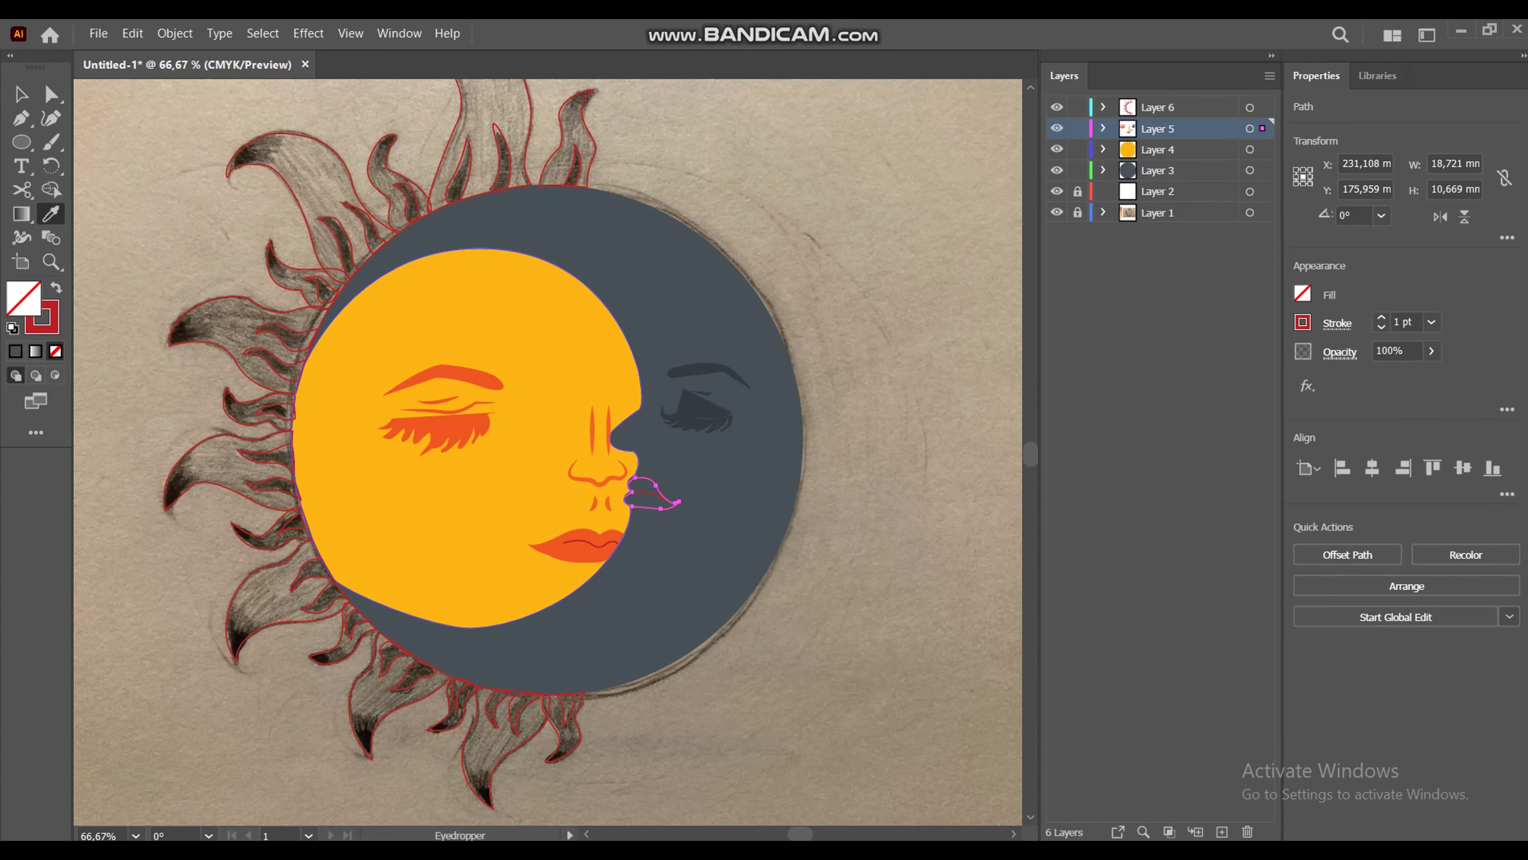
key(ctrl+minus)
click(149, 291)
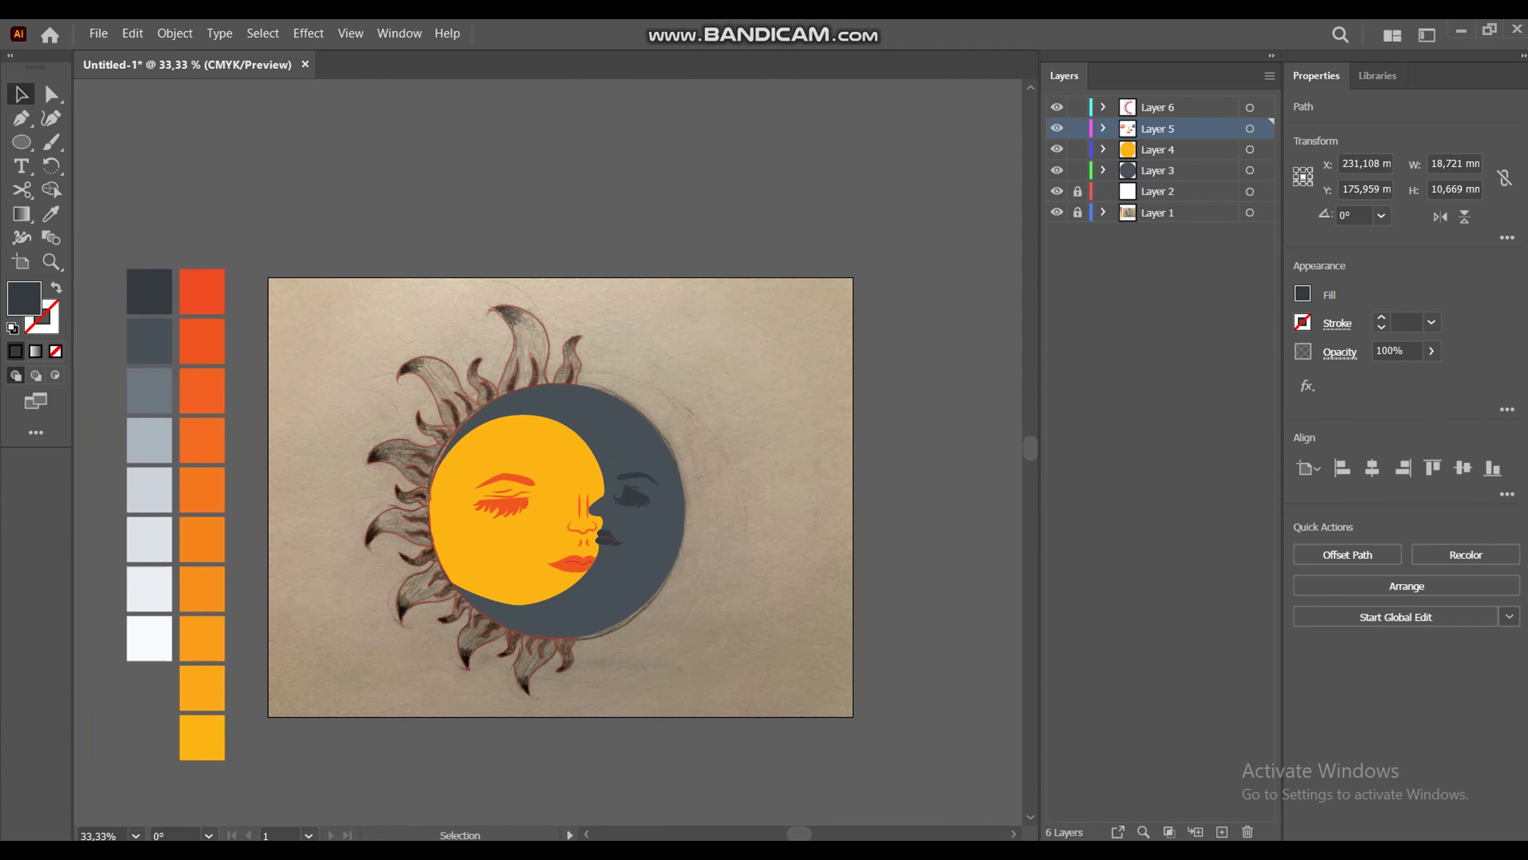
key(ctrl+shift+a)
key(z)
click(617, 550)
Step: Give the moon's lip line a tapered width profile and the grey swatch colour
key(v)
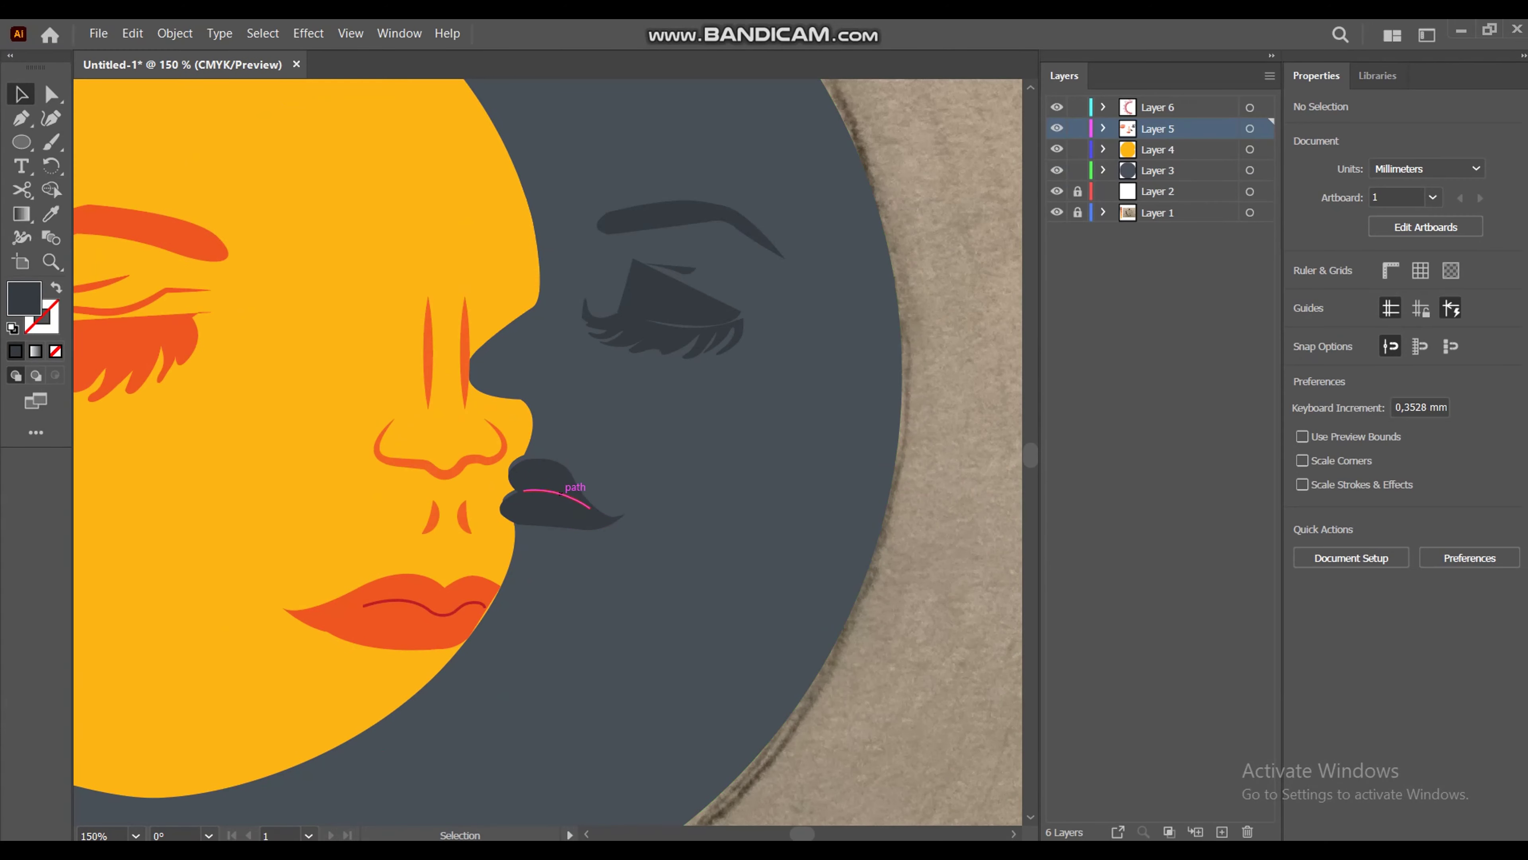
click(563, 492)
click(1337, 322)
click(1263, 630)
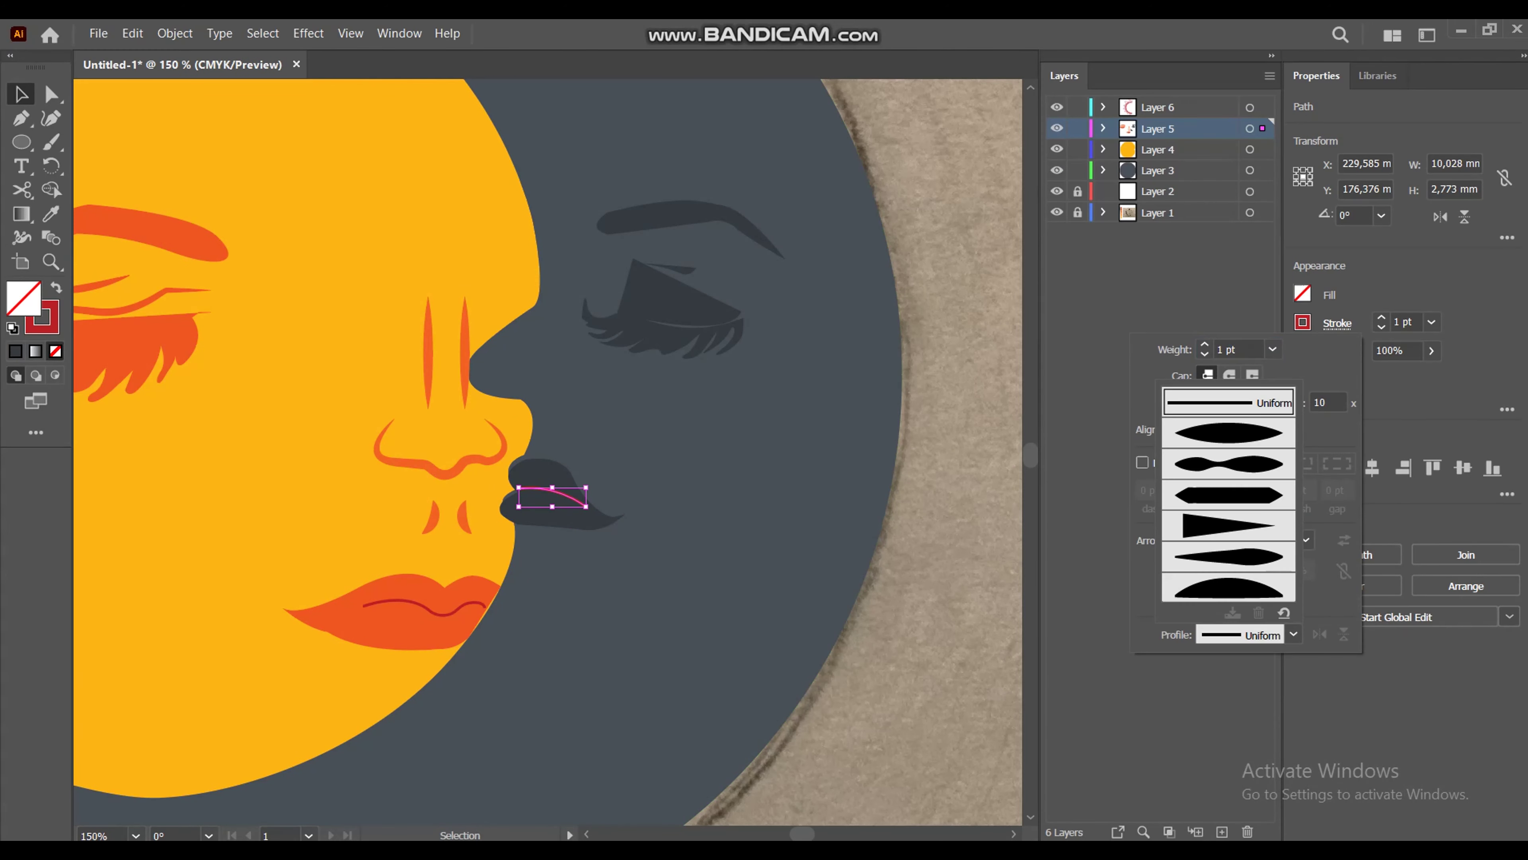
click(1227, 578)
key(Escape)
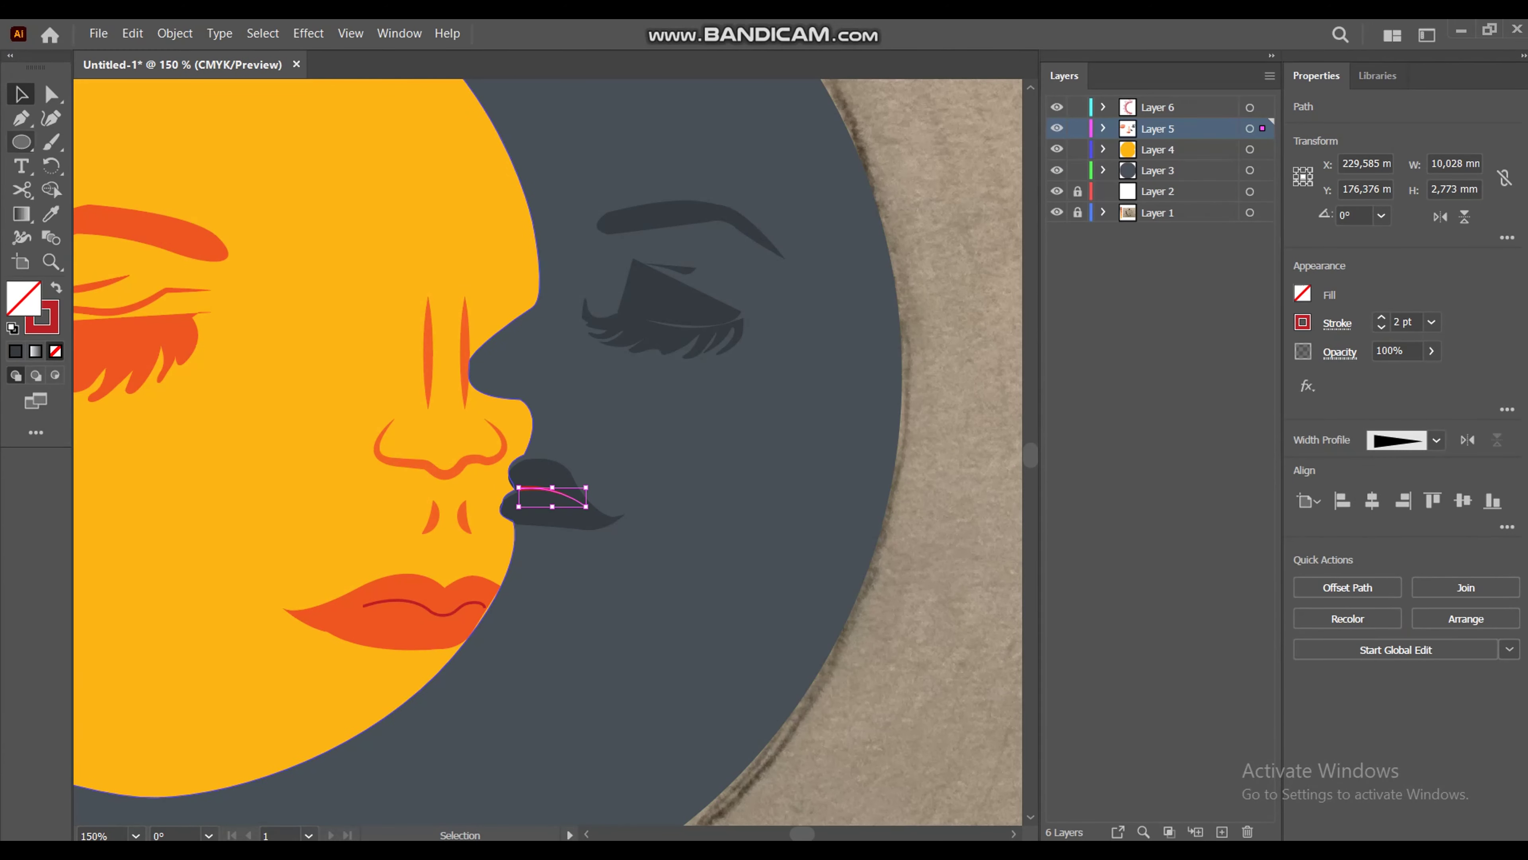
key(z)
key(ctrl+minus)
key(ctrl+minus)
key(ctrl+minus)
key(ctrl+minus)
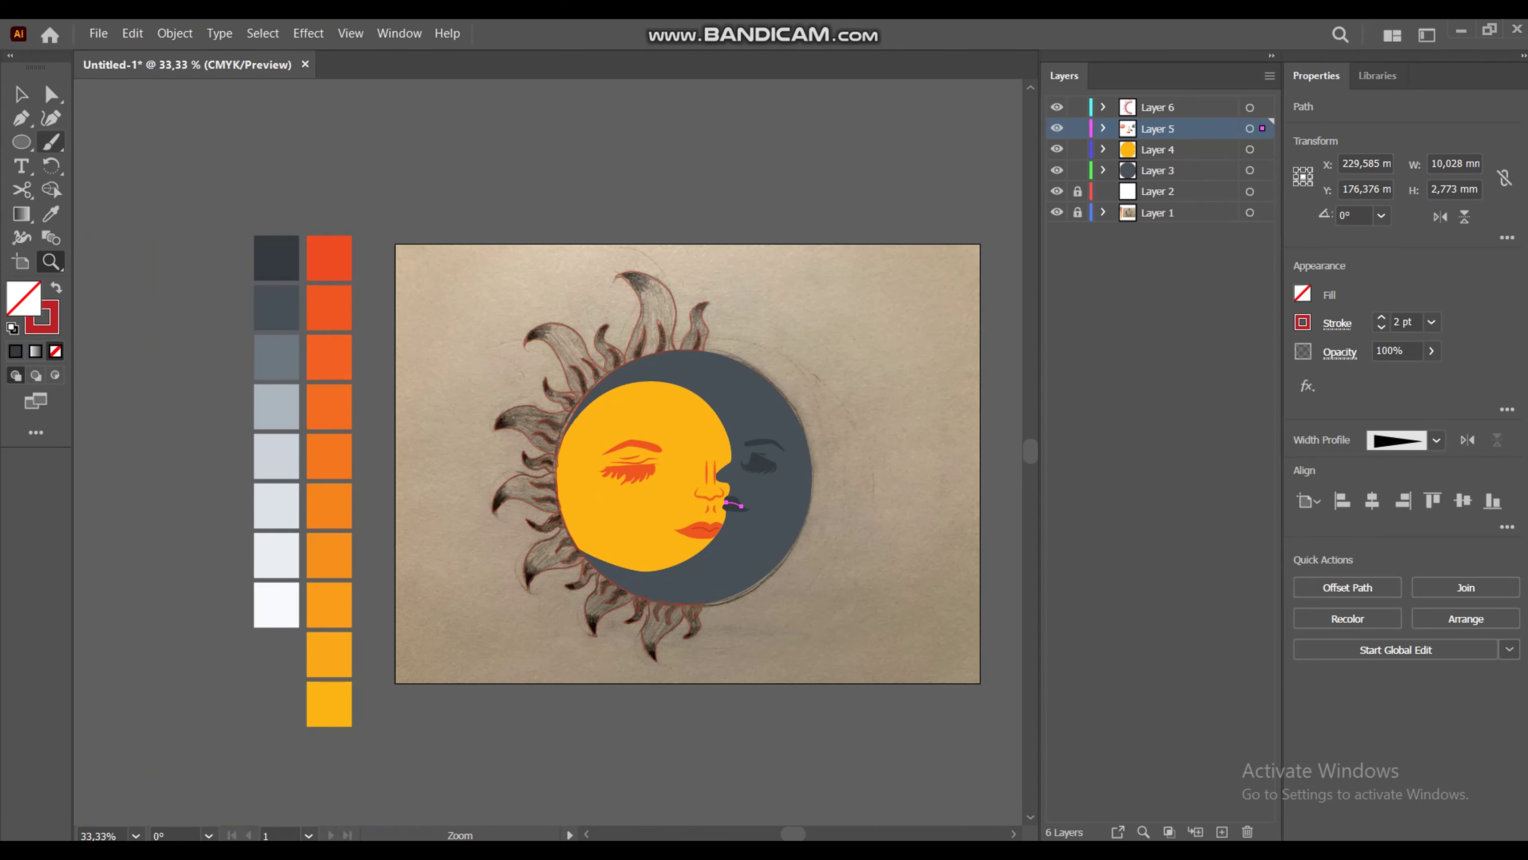
key(i)
click(734, 501)
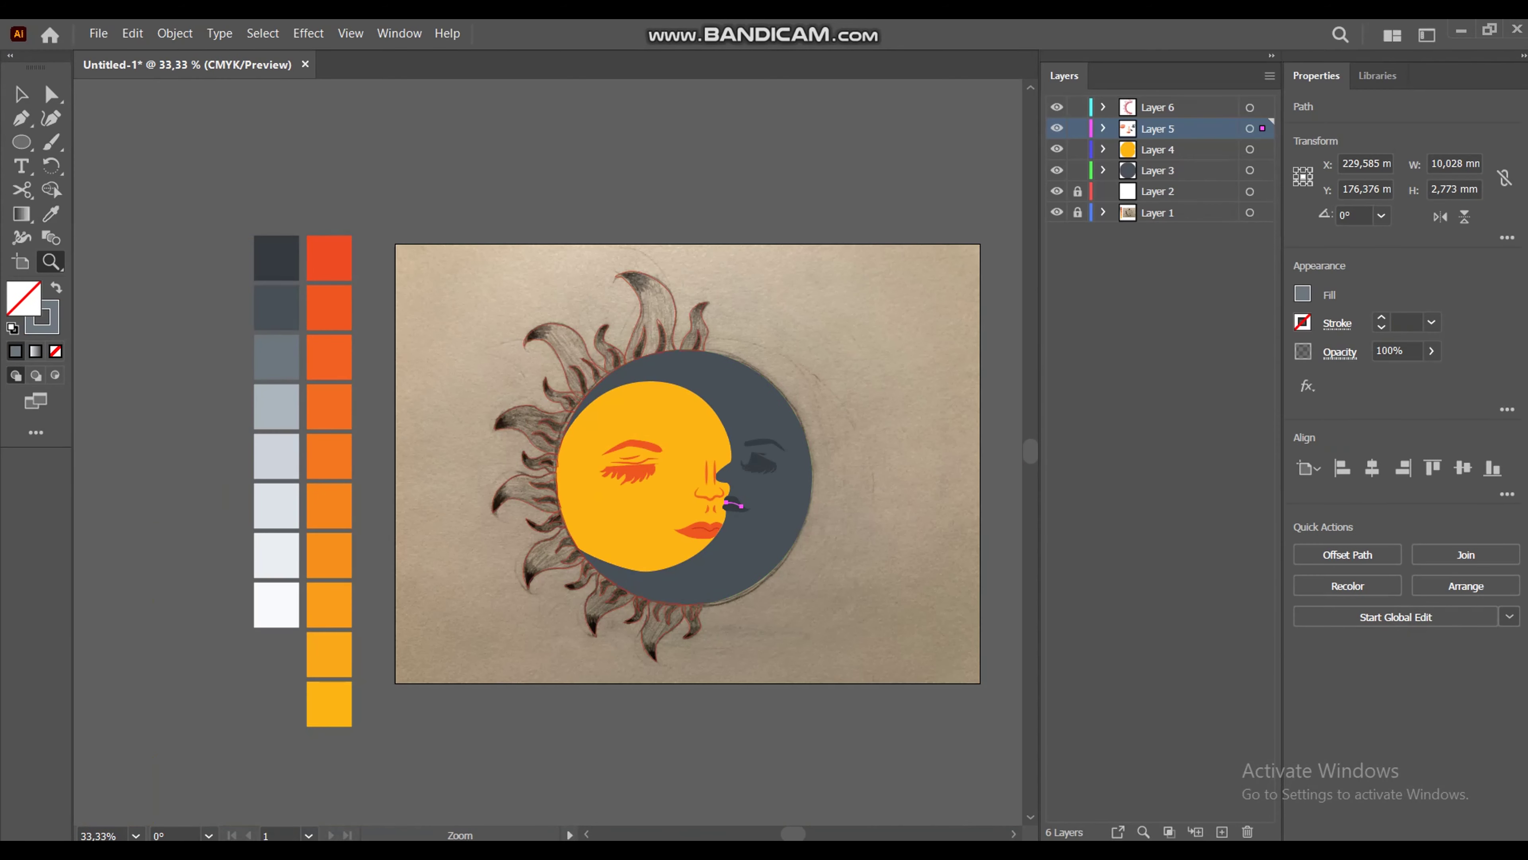
Step: Swap the moon lip line's fill and stroke so the lips are filled dark grey
key(ctrl+1)
key(v)
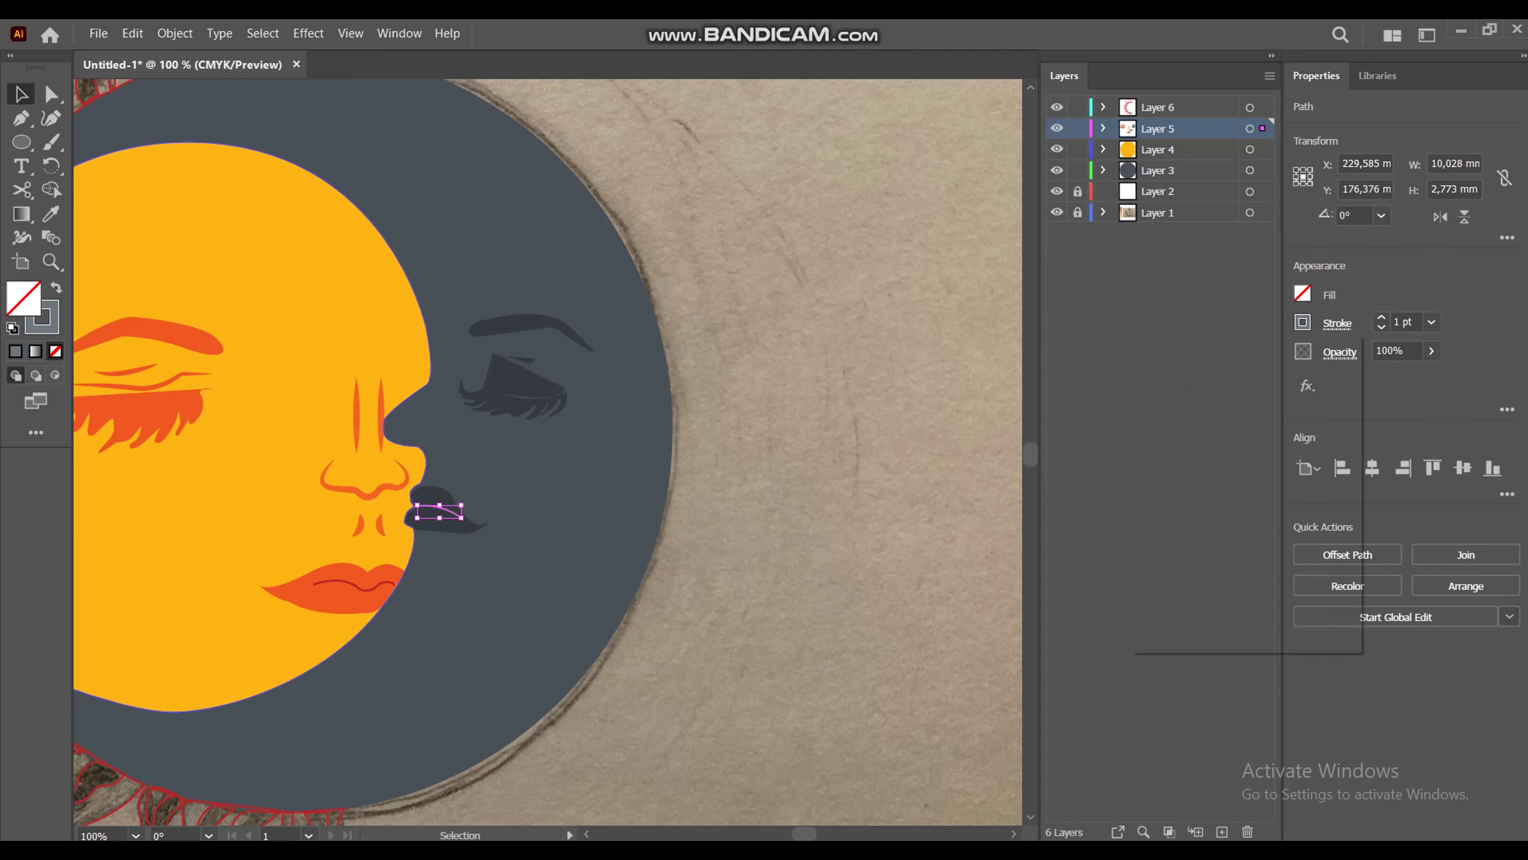
click(1337, 323)
key(Escape)
key(ctrl+shift+a)
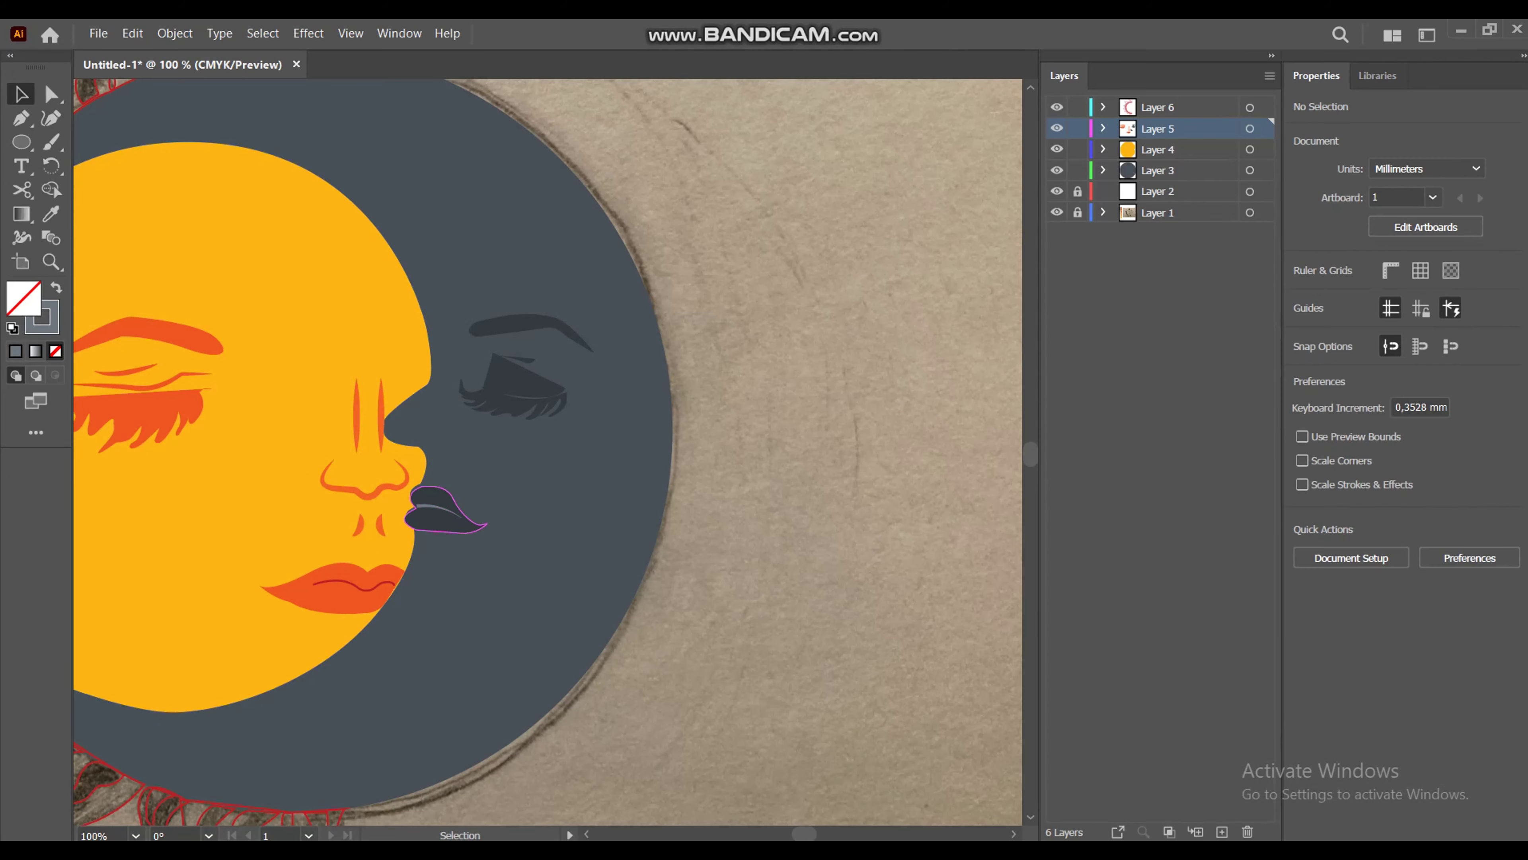
key(ctrl+0)
scroll(451, 548, up, 5)
click(451, 548)
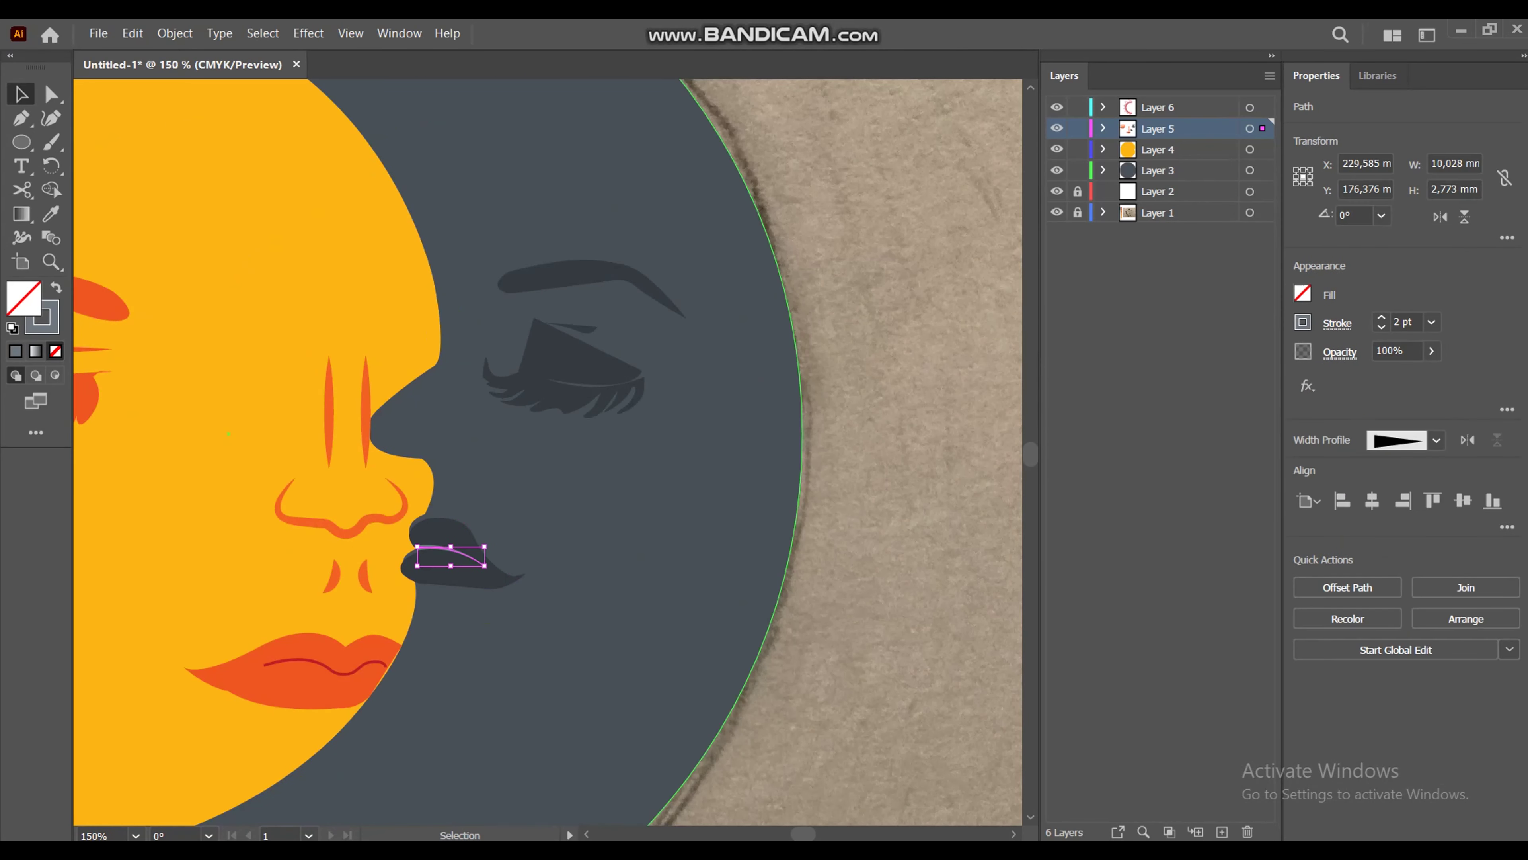
key(shift+x)
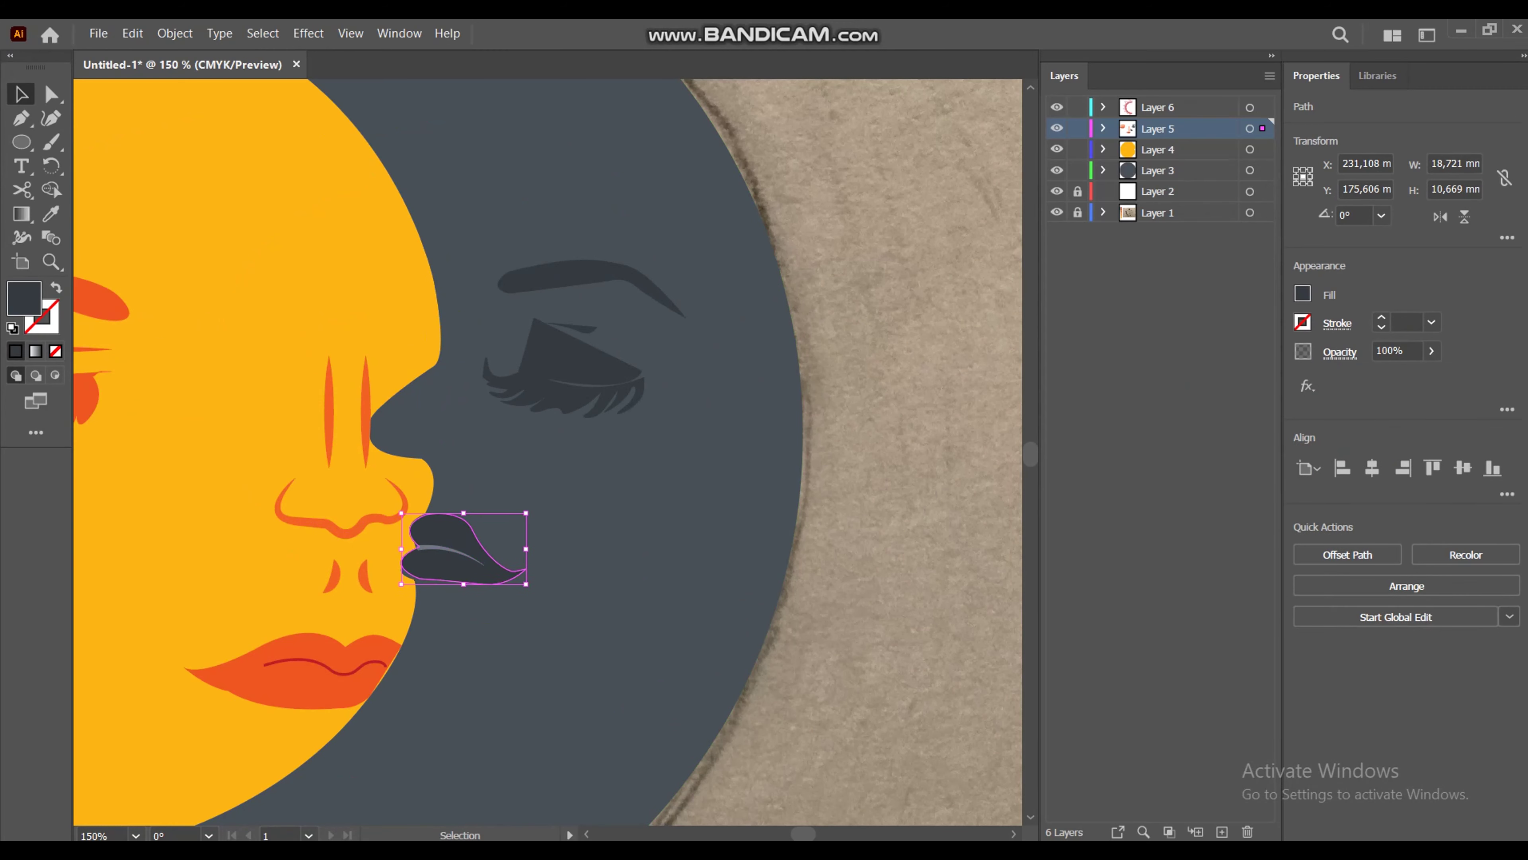
key(ctrl+shift+a)
key(z)
key(ctrl+0)
key(ctrl+minus)
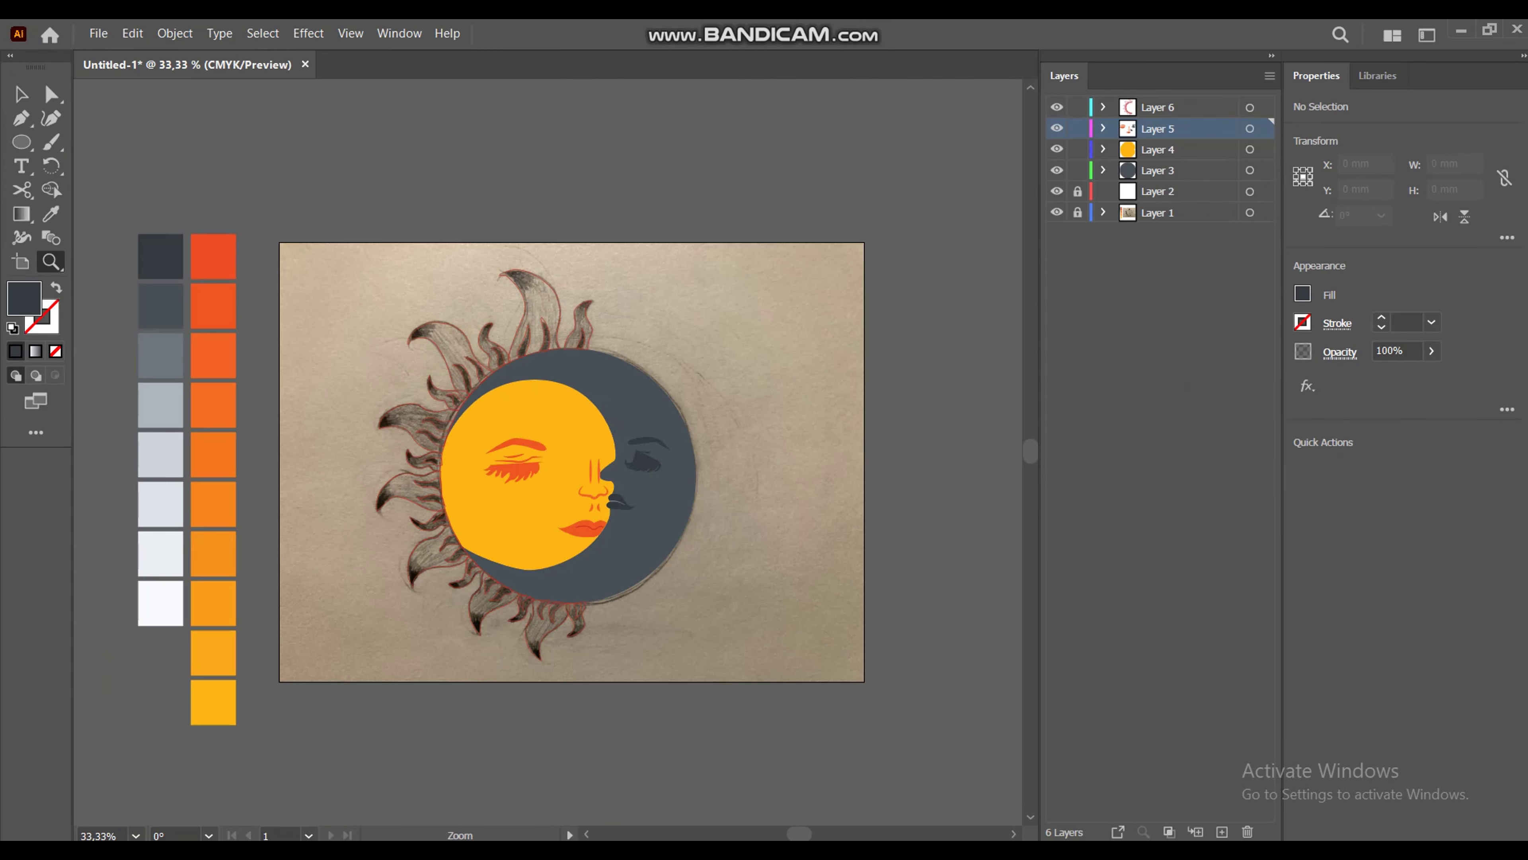
key(ctrl+plus)
Step: Select the top, left and bottom inner flames and fill them with orange
key(v)
click(645, 283)
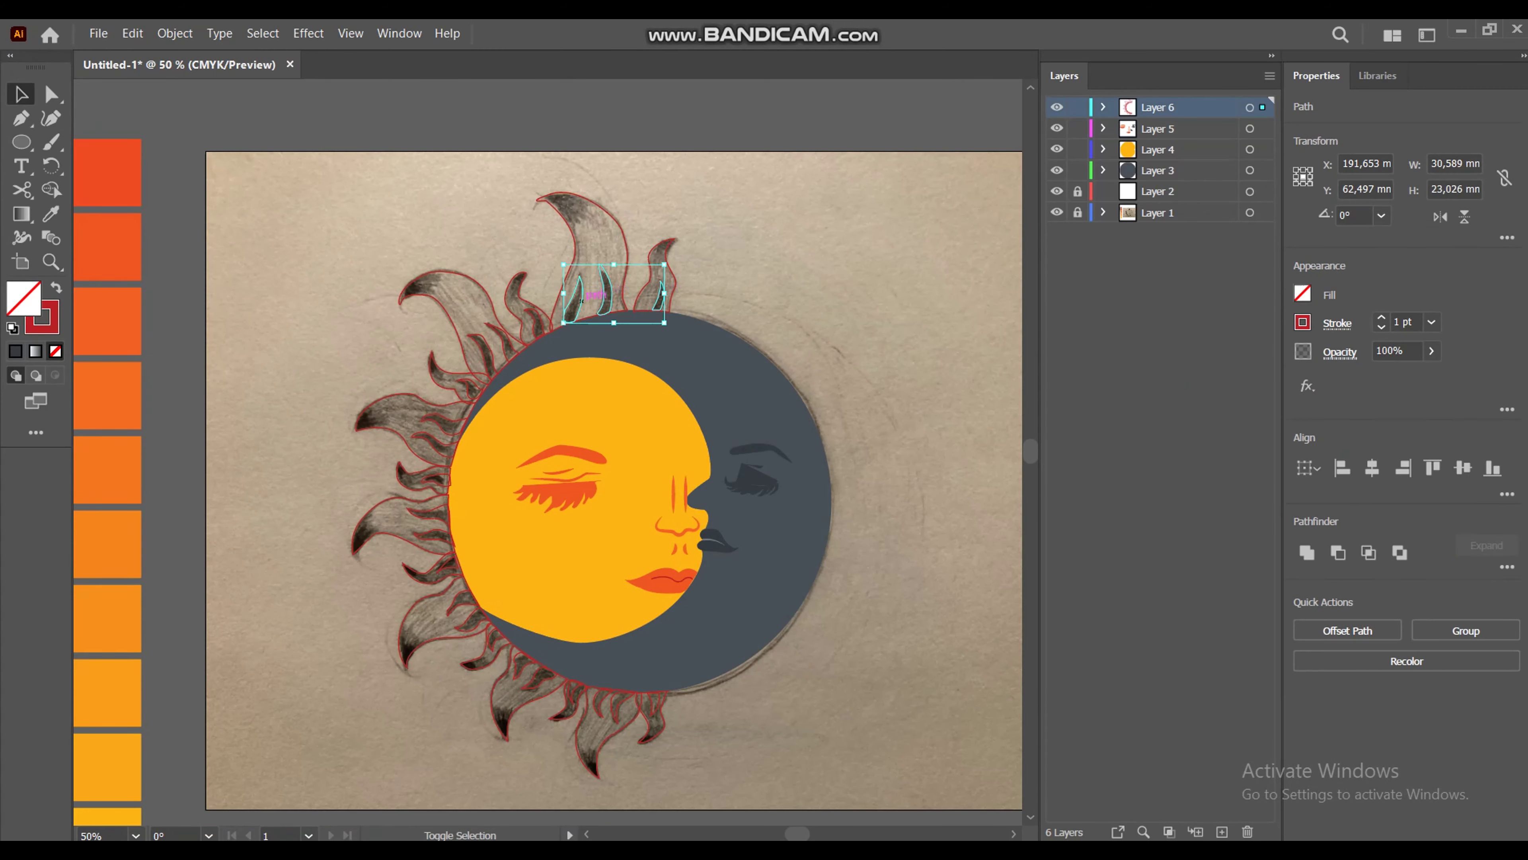
mouse_move(666, 262)
mouse_down()
mouse_move(467, 380)
mouse_move(445, 438)
mouse_up()
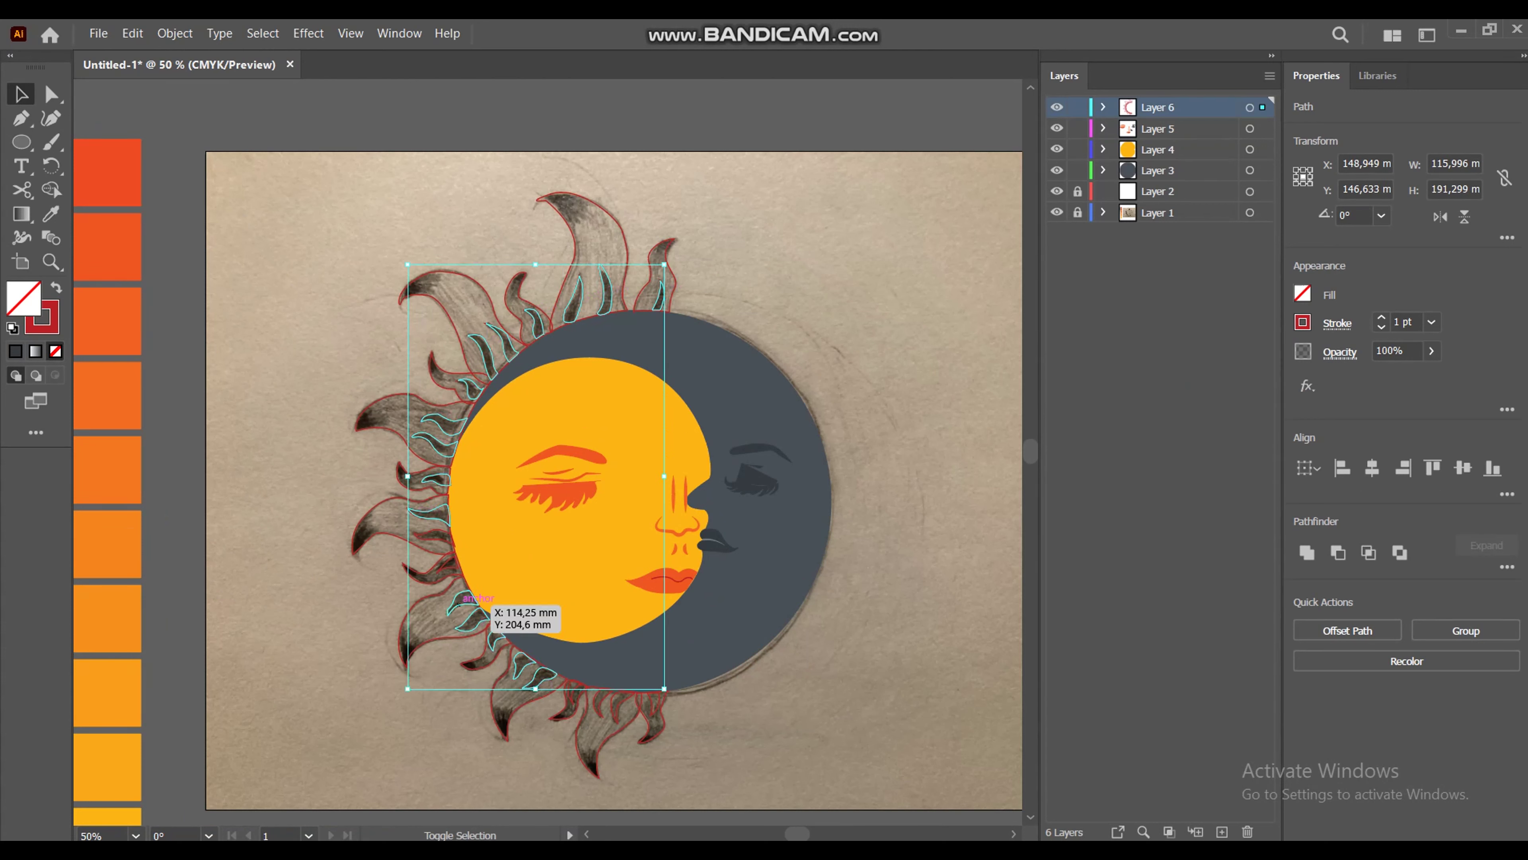
drag(499, 633, 609, 692)
shift+click(579, 698)
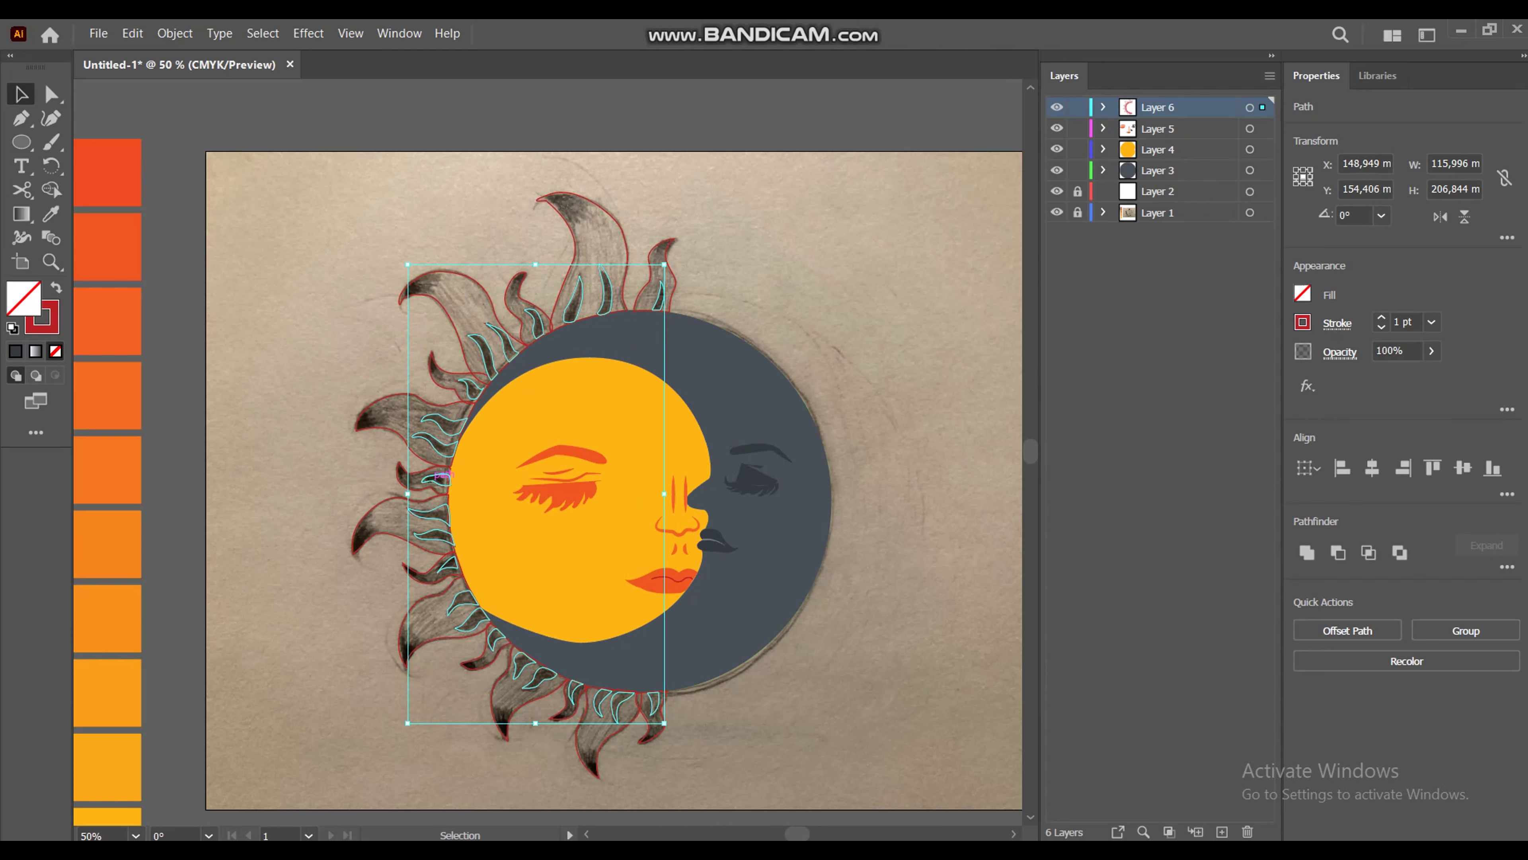
key(i)
click(107, 397)
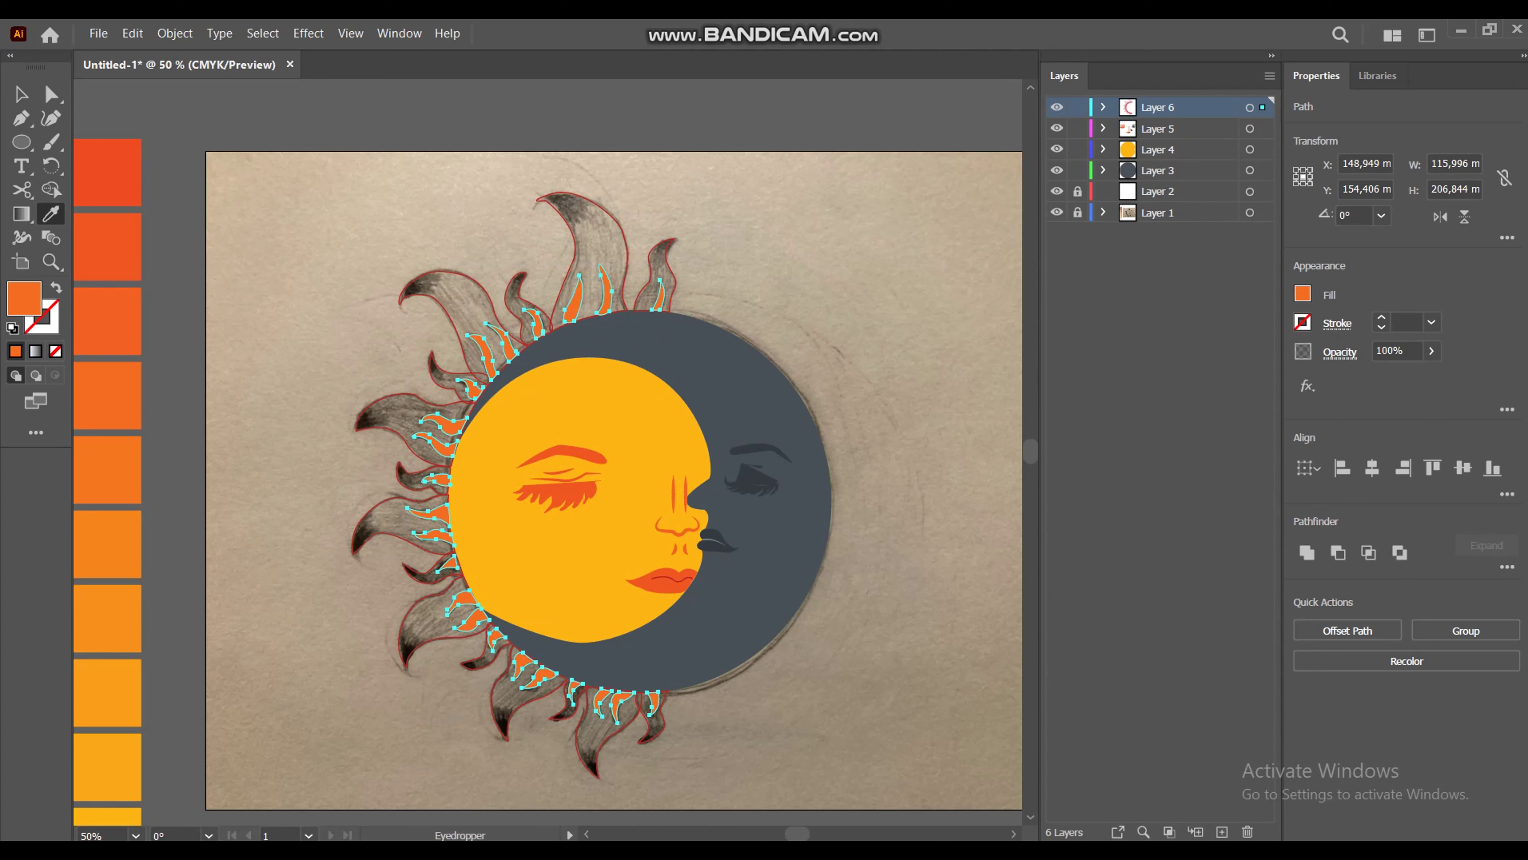
key(v)
Step: Zoom in to inspect the top flames, then zoom back out to half size
key(ctrl+shift+a)
key(z)
click(565, 178)
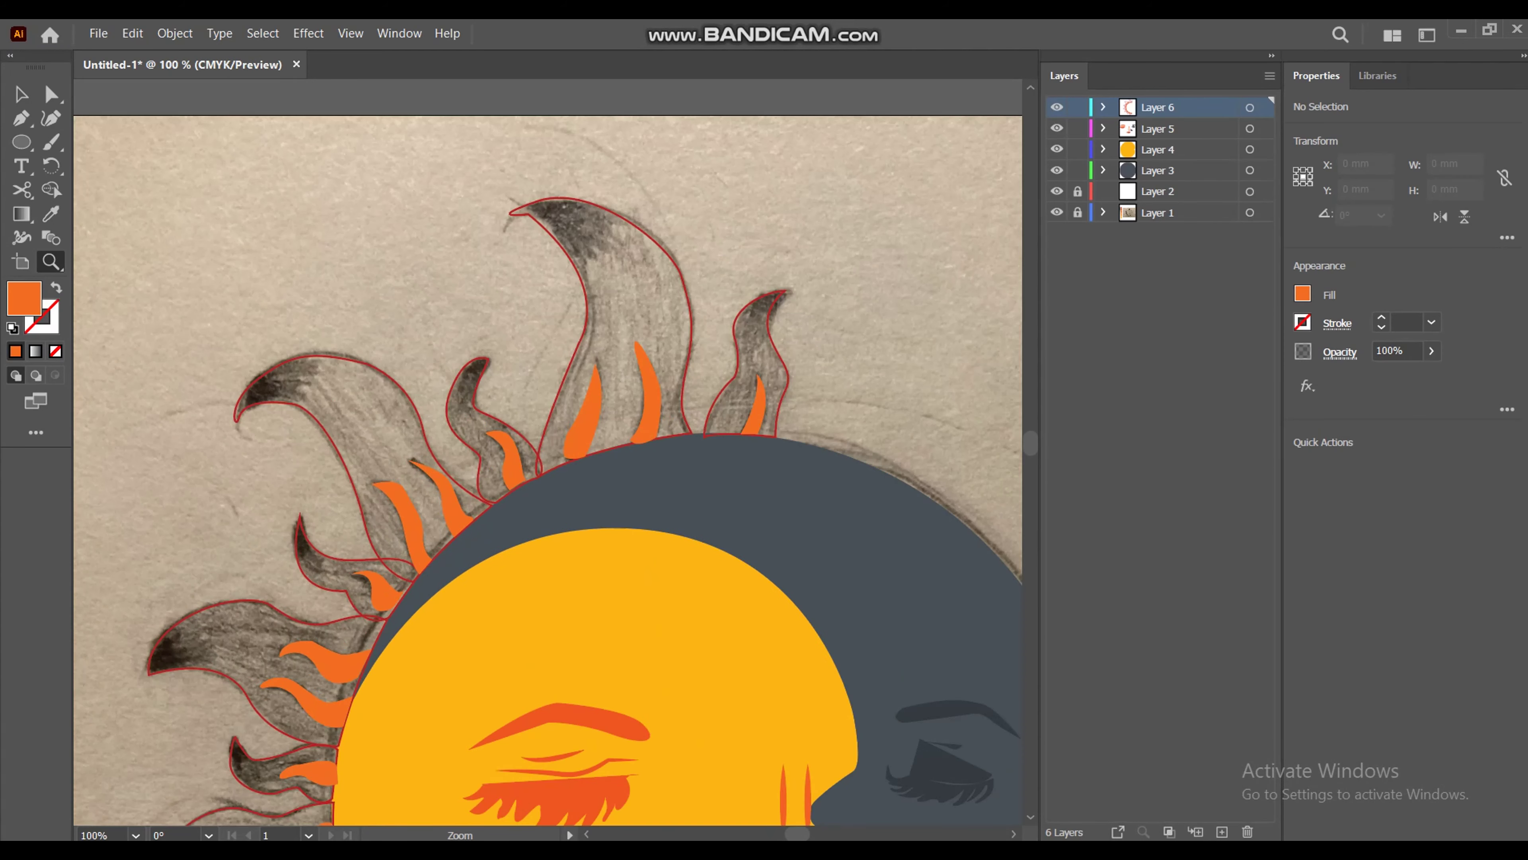
drag(21, 214, 102, 237)
key(ctrl+minus)
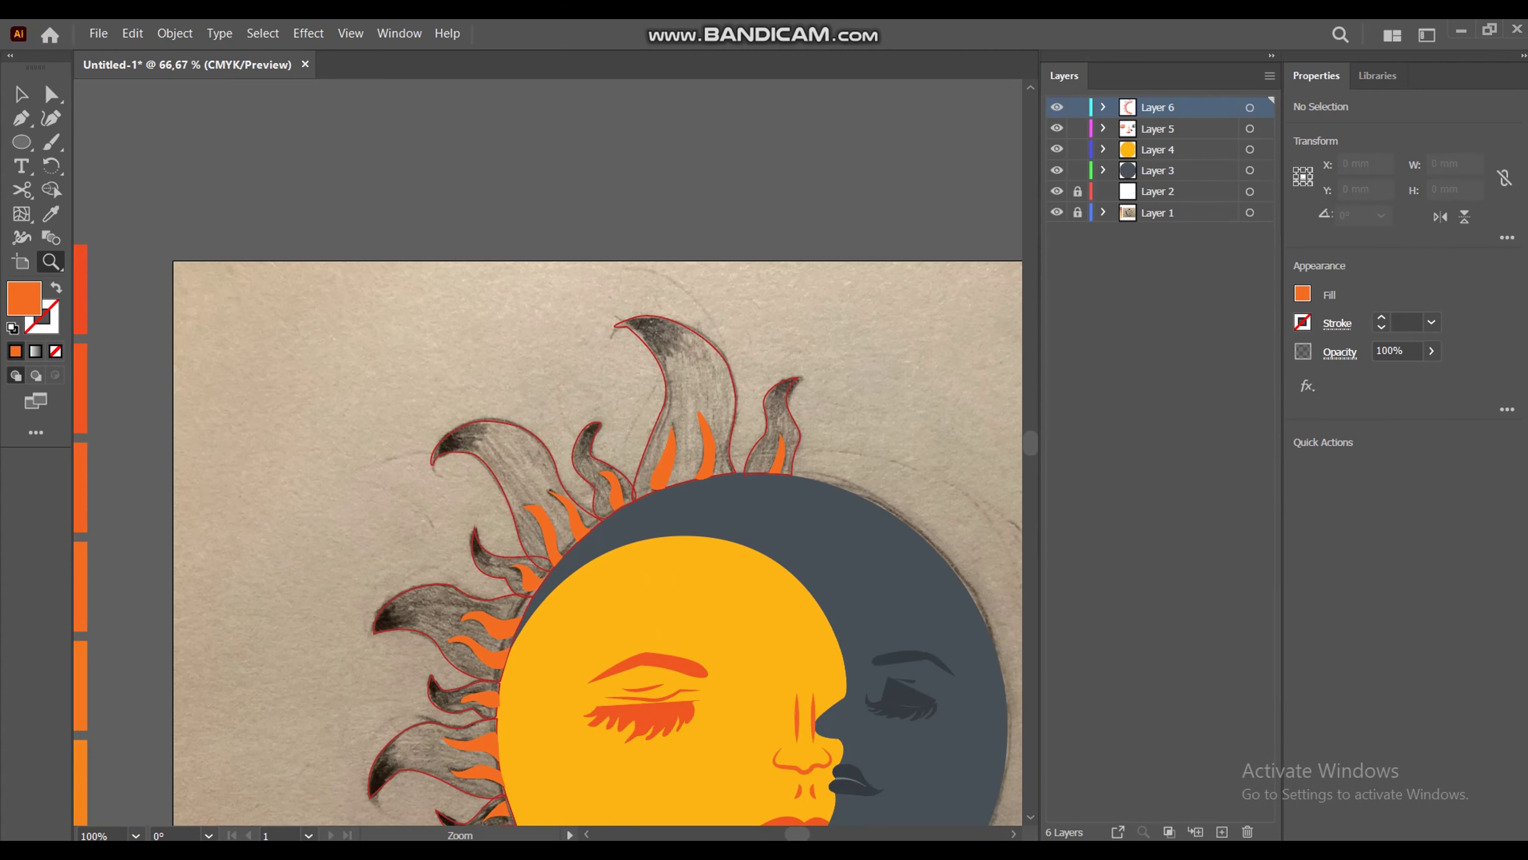
key(ctrl+minus)
key(v)
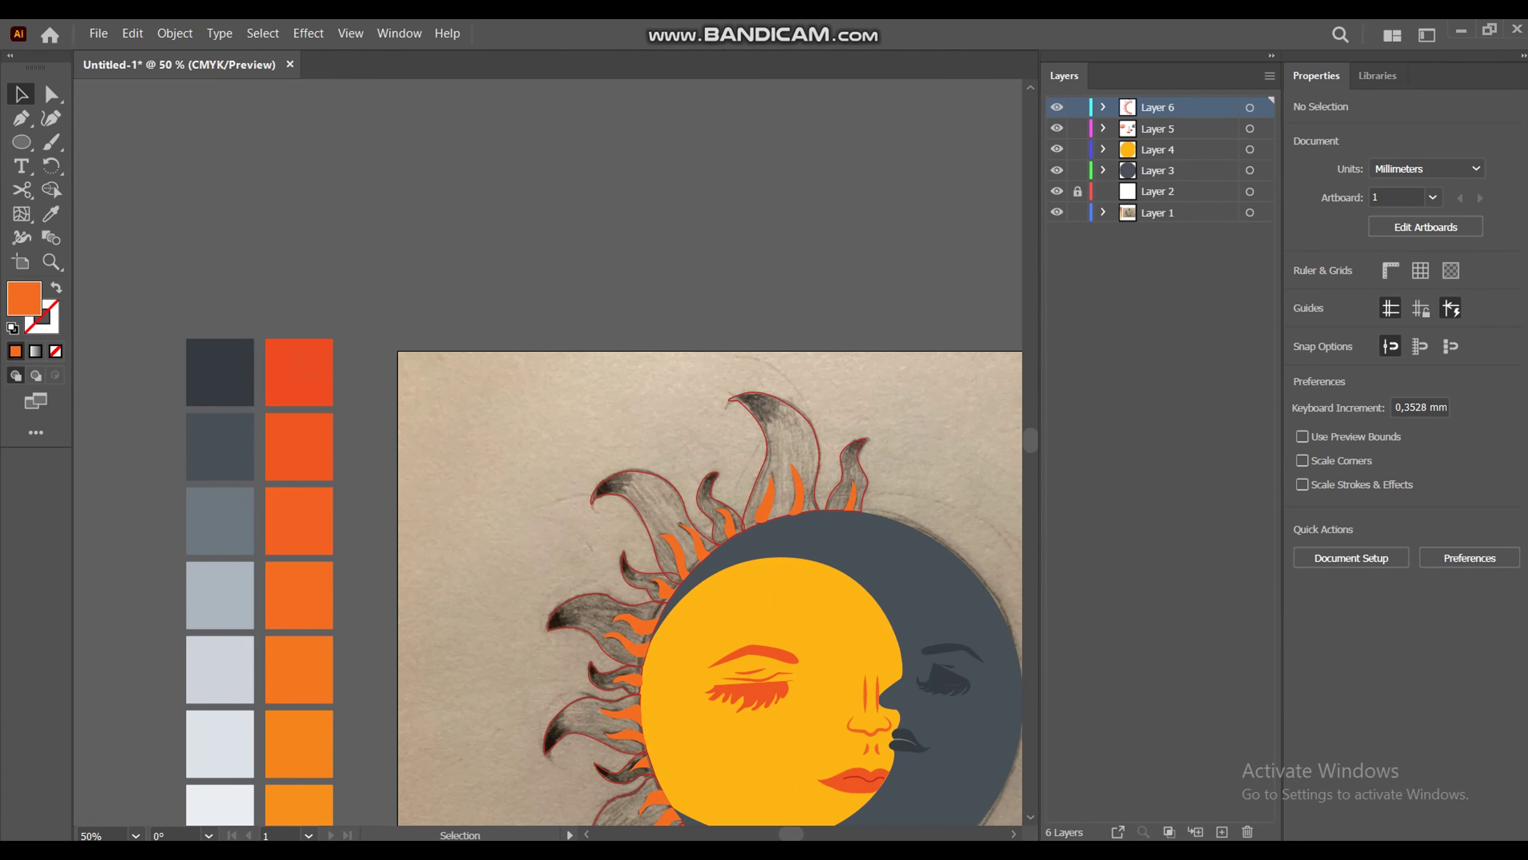
Step: Alt-drag a copy of the red swatch square onto the artboard's top edge
drag(299, 372, 627, 372)
key(ctrl+shift+a)
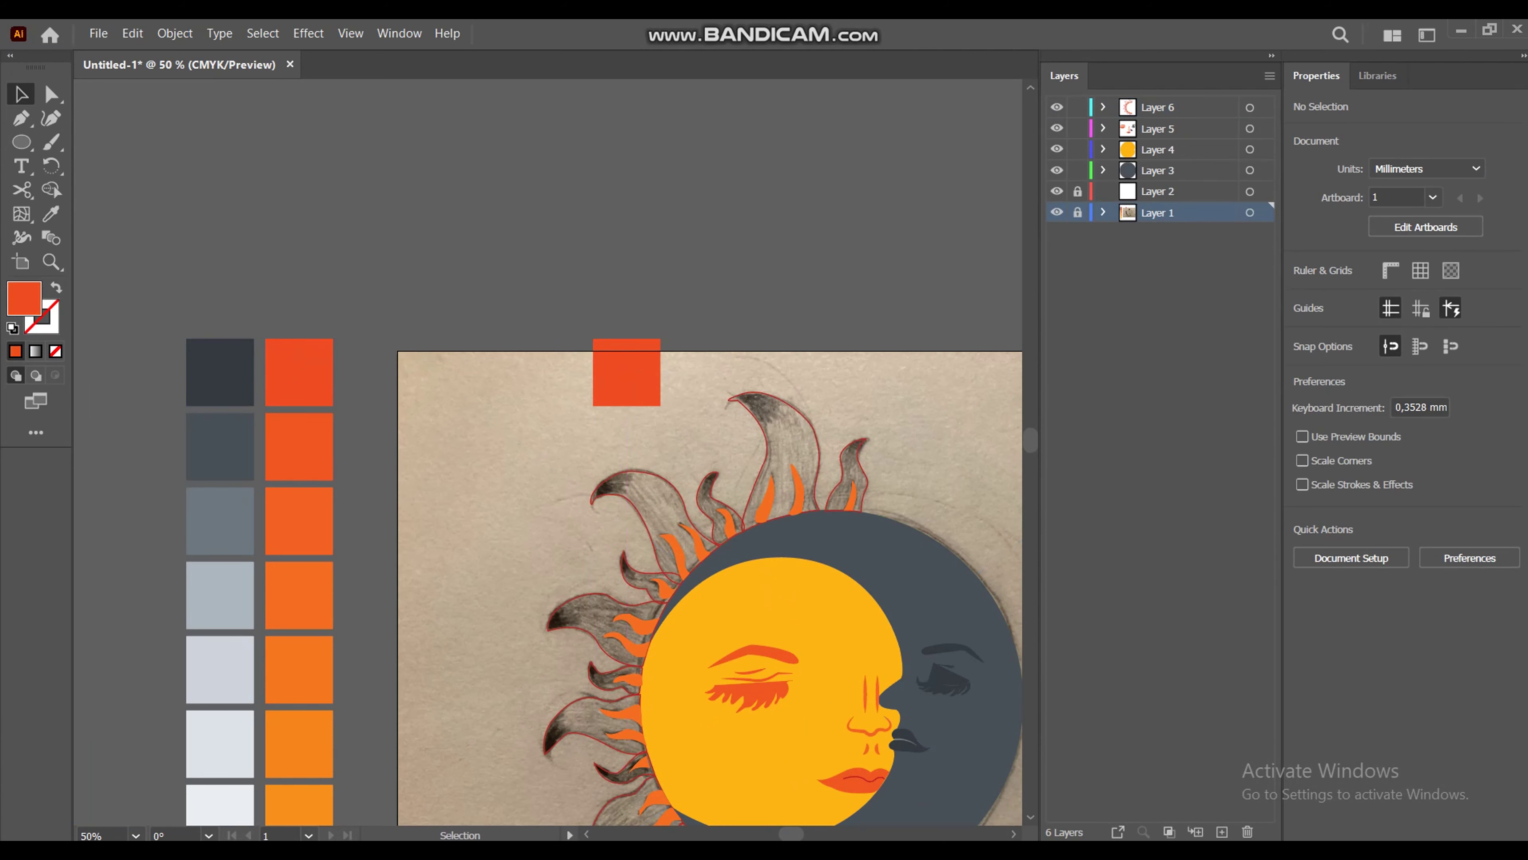
scroll(879, 672, up, 2)
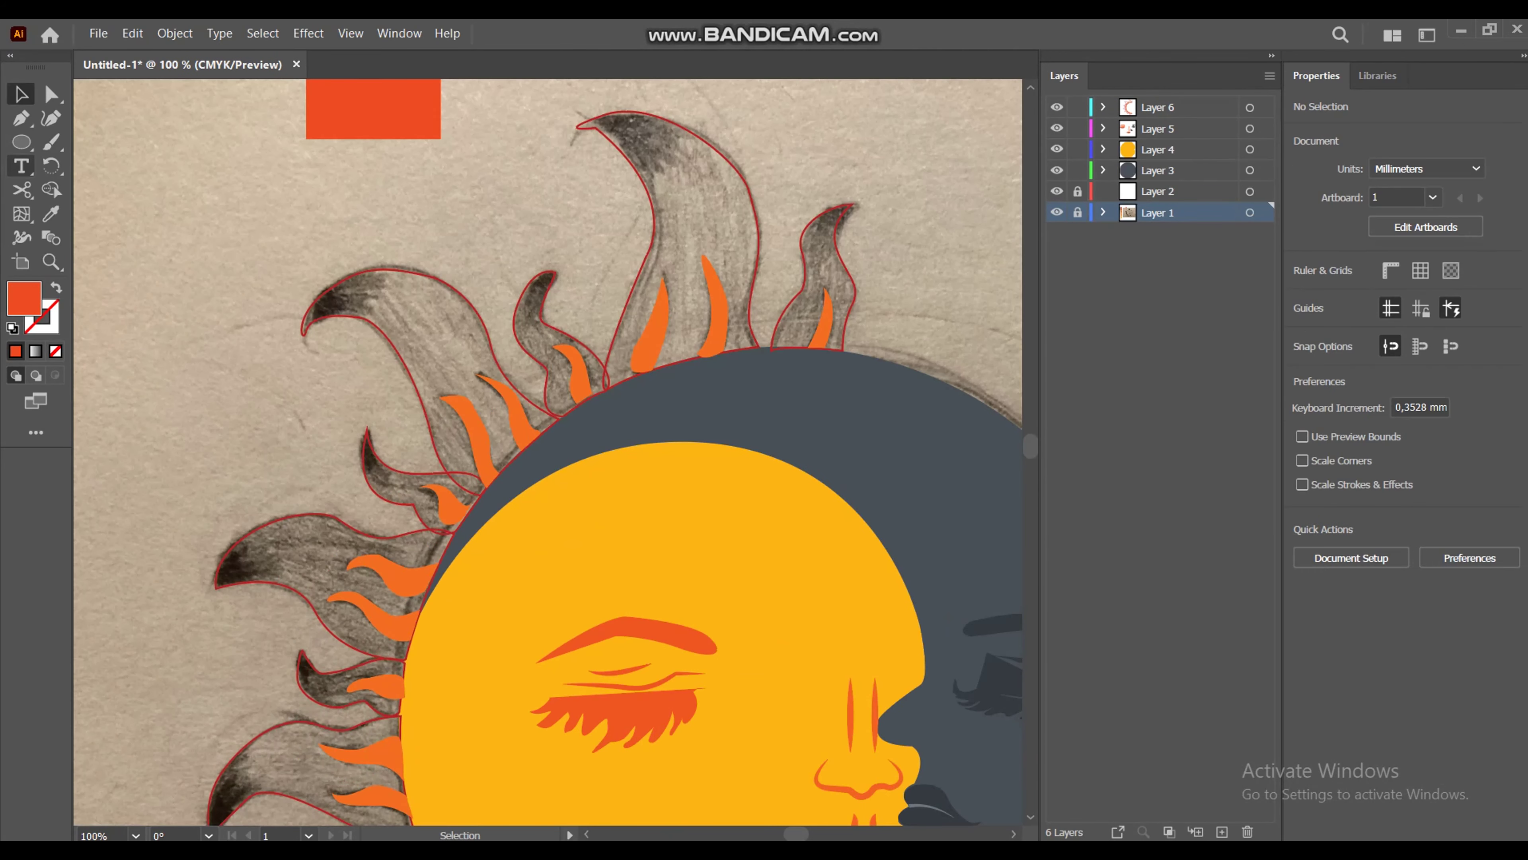
Step: Add mesh points to two small orange flames on the sun's upper edge
key(u)
click(824, 289)
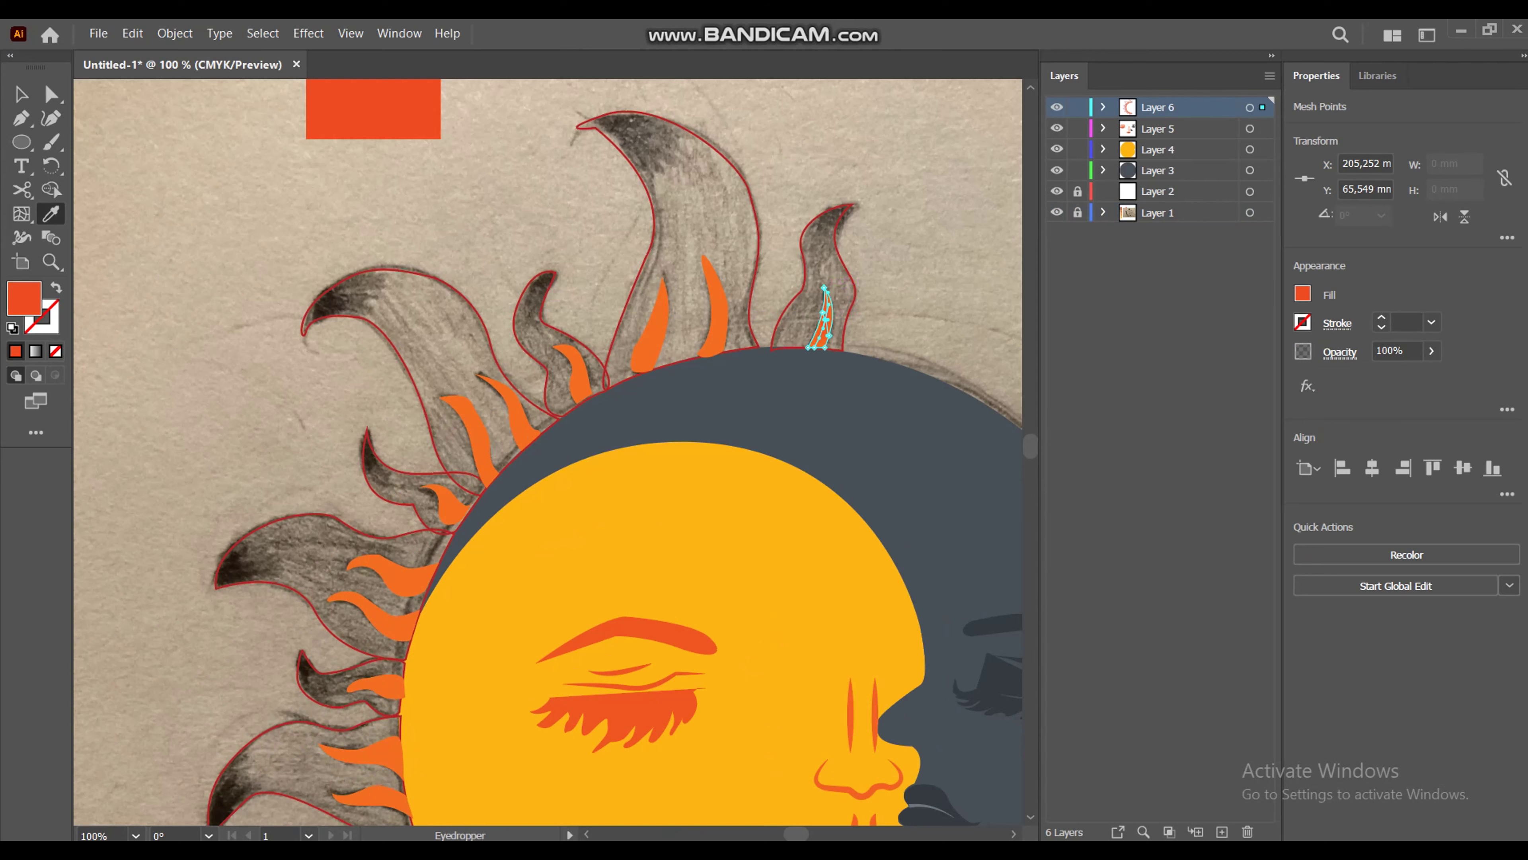
key(ctrl+shift+a)
key(z)
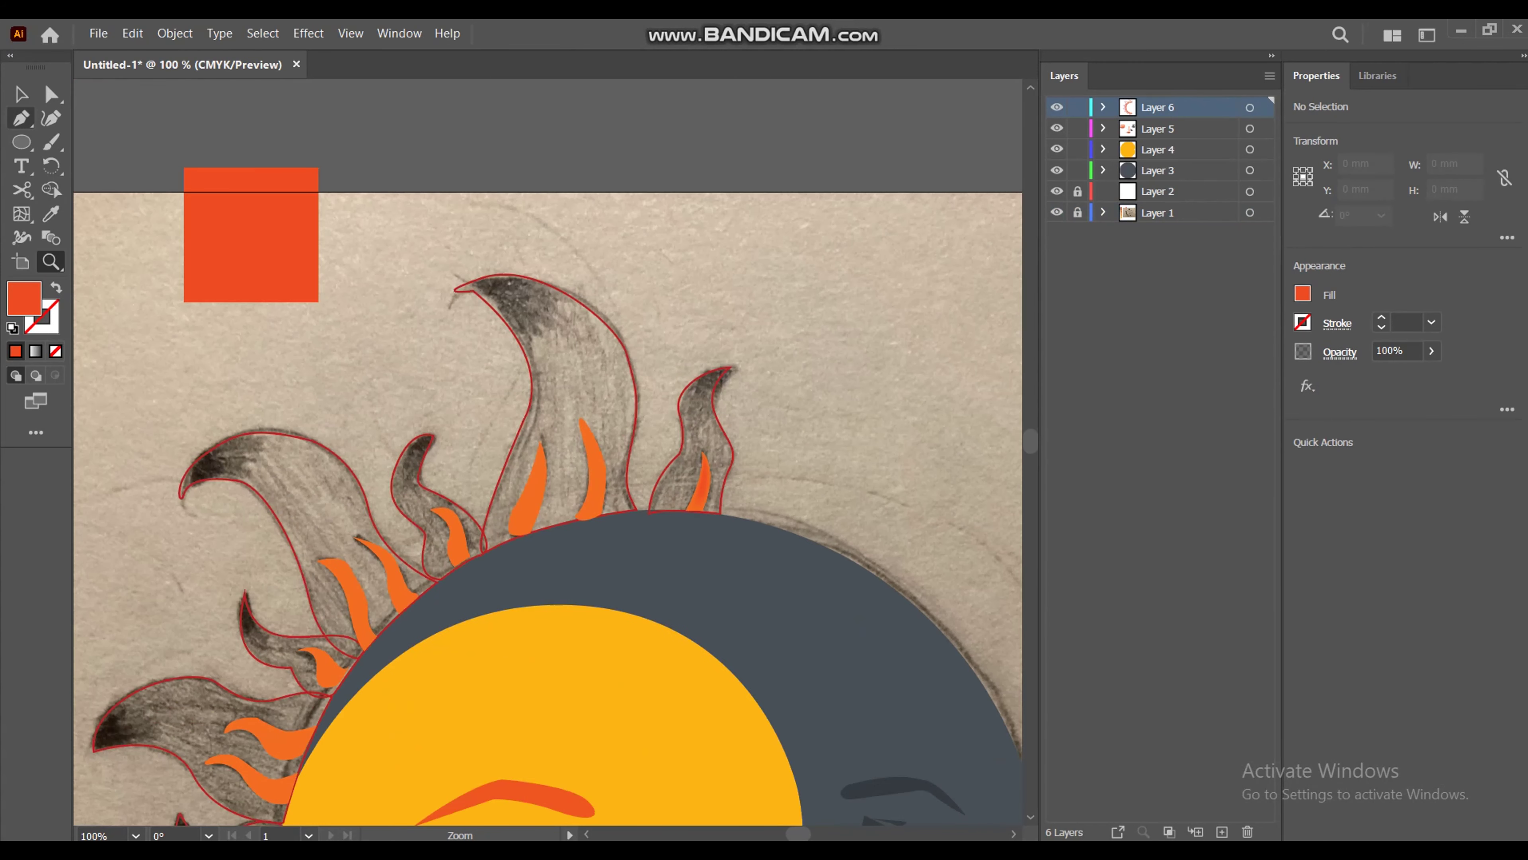
key(v)
click(593, 476)
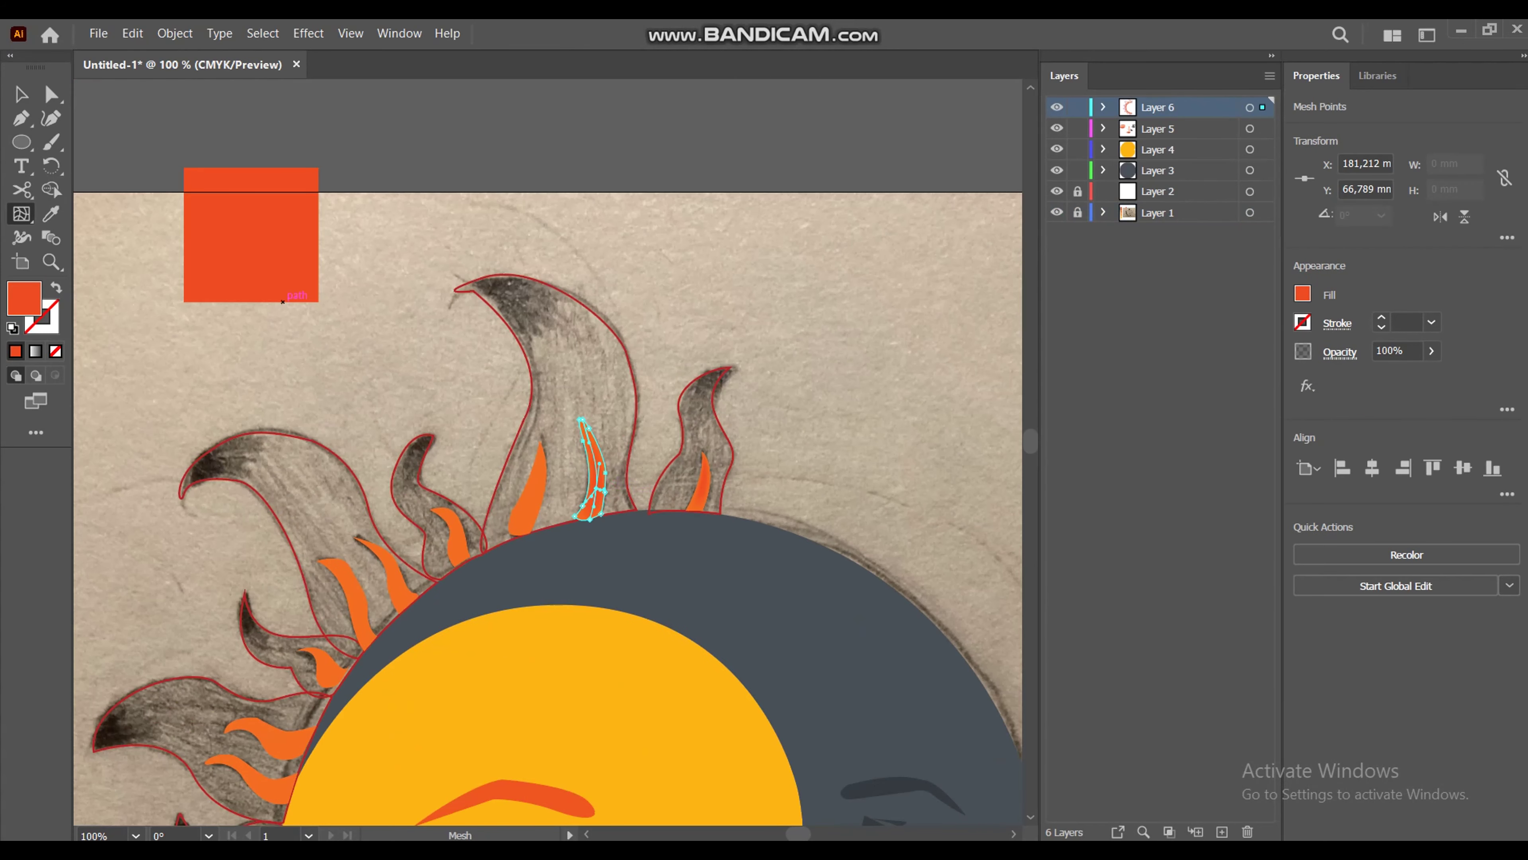
key(v)
key(ctrl+shift+a)
Step: Give the small flame to the left a tip mesh point and a second mesh point
click(528, 487)
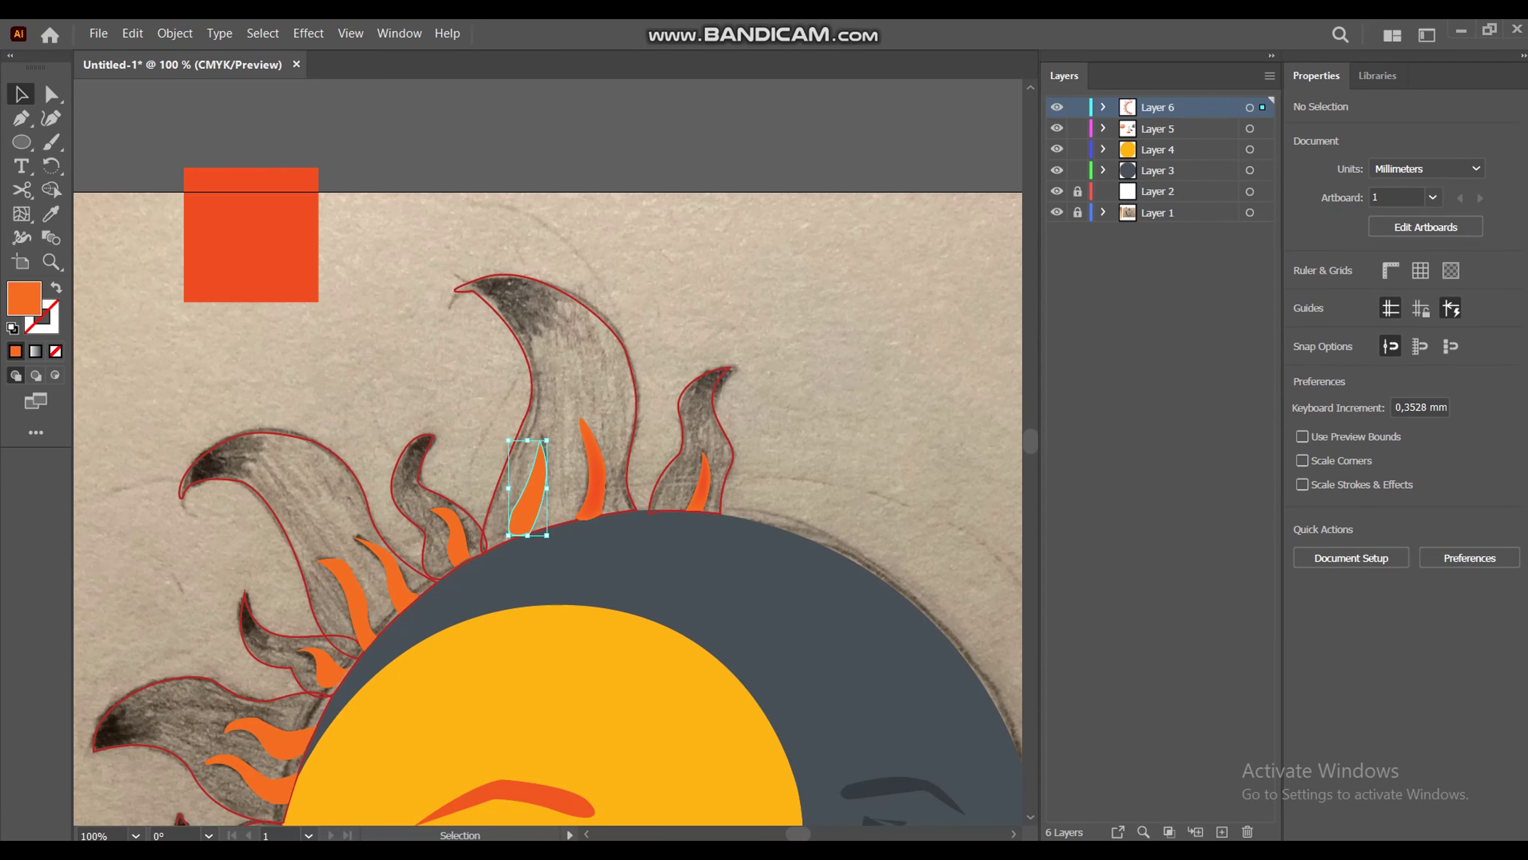
click(20, 213)
click(540, 443)
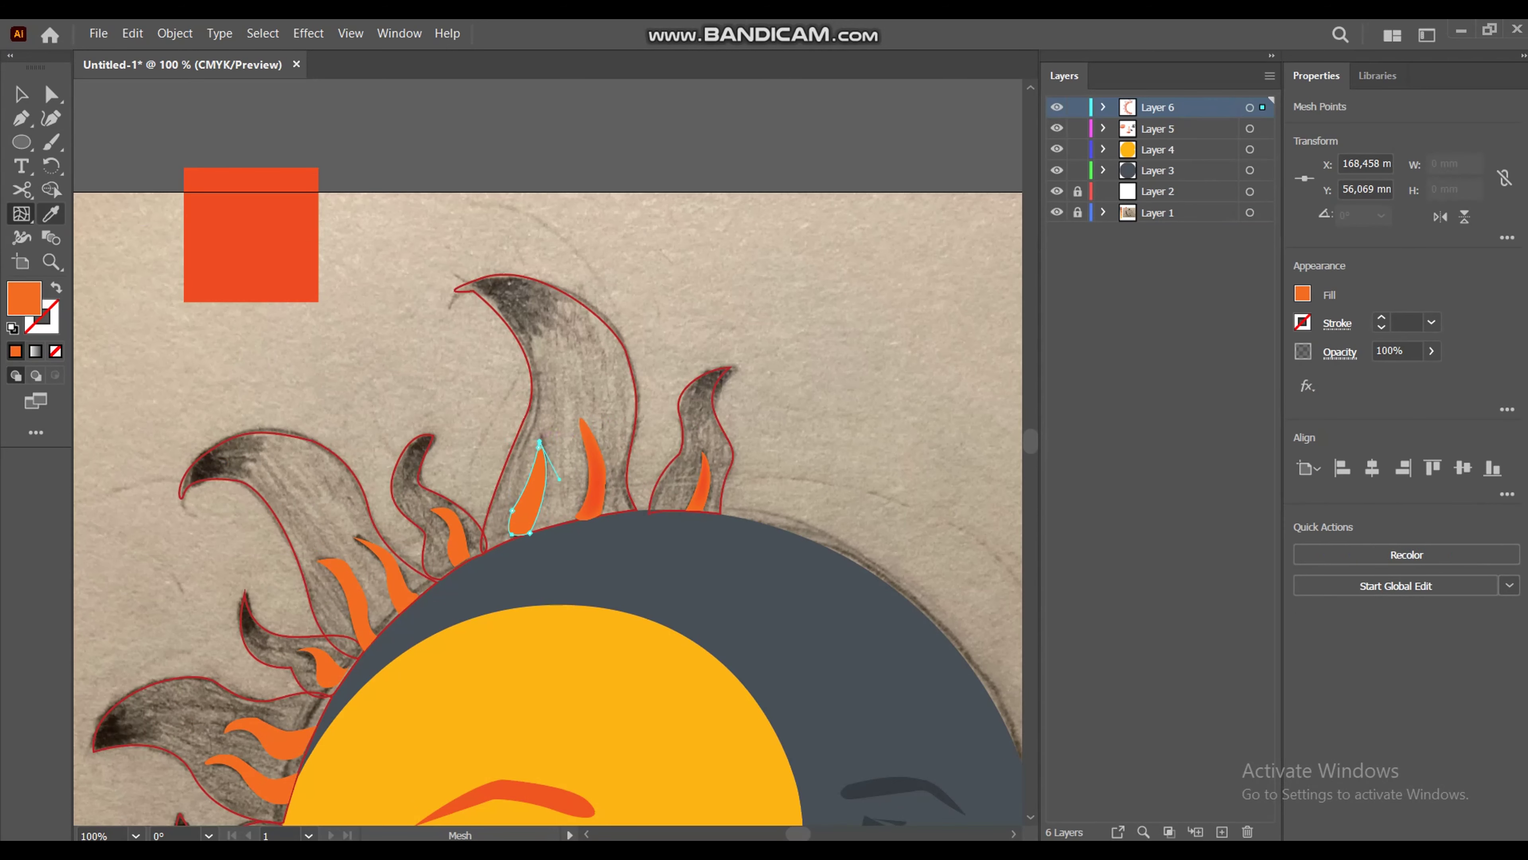
key(v)
click(451, 536)
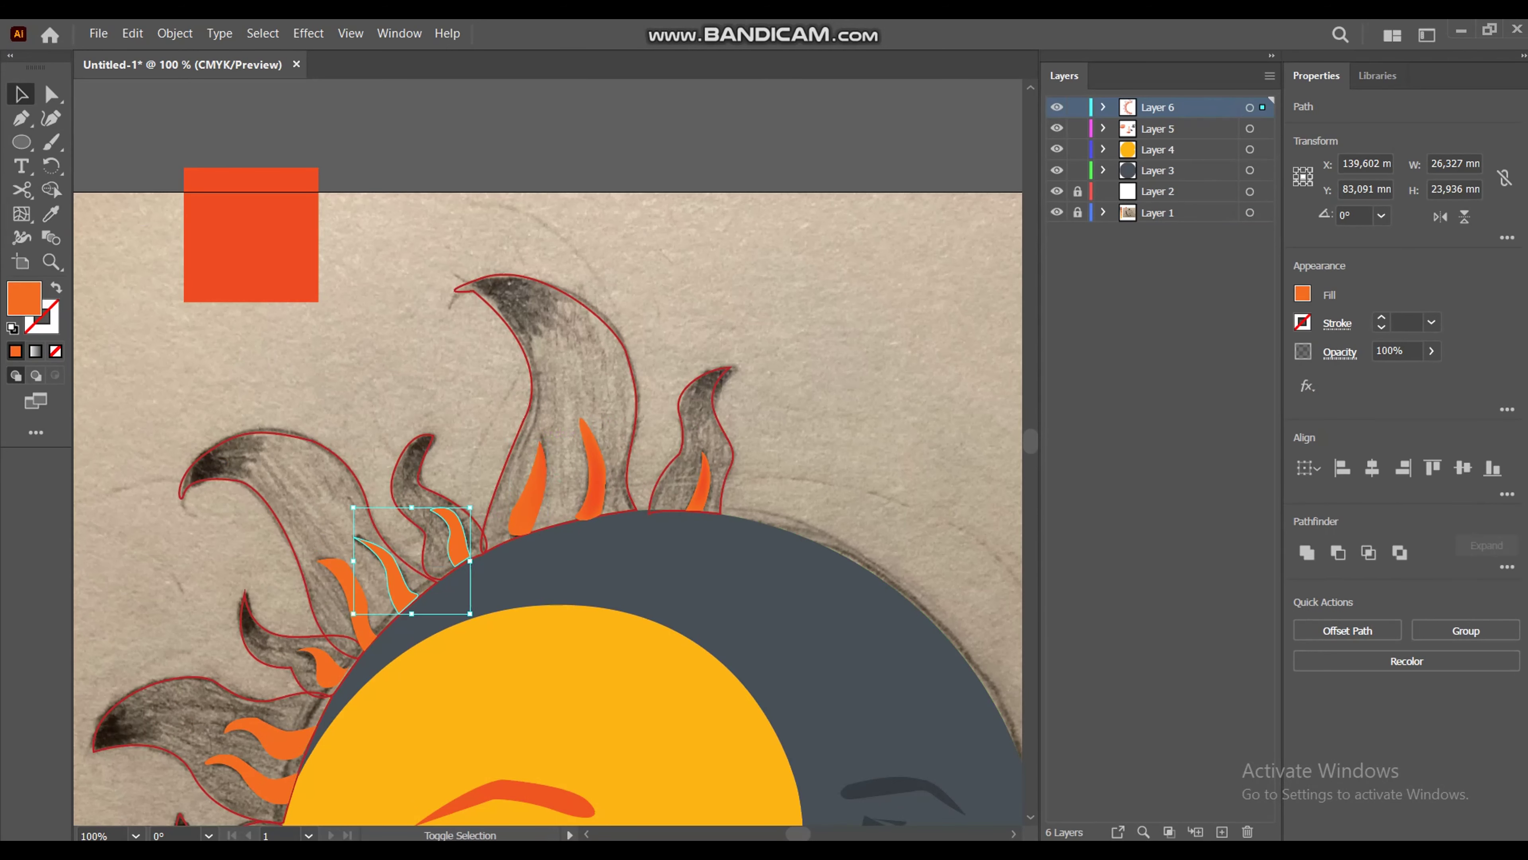
Step: Mesh a left flame with two points and copy orange onto the small flame
shift+click(385, 572)
click(20, 213)
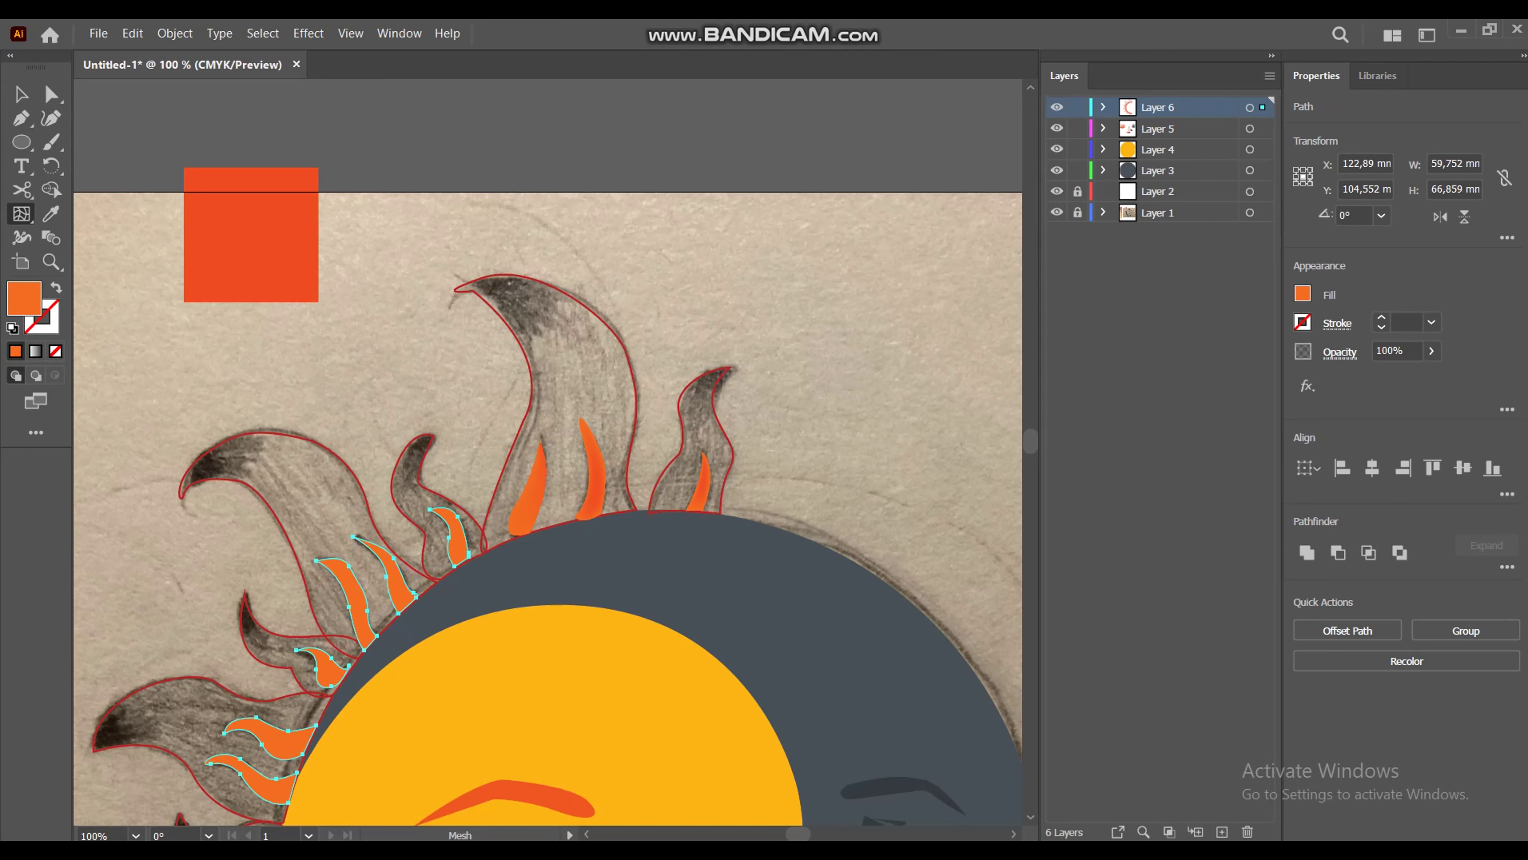
click(354, 537)
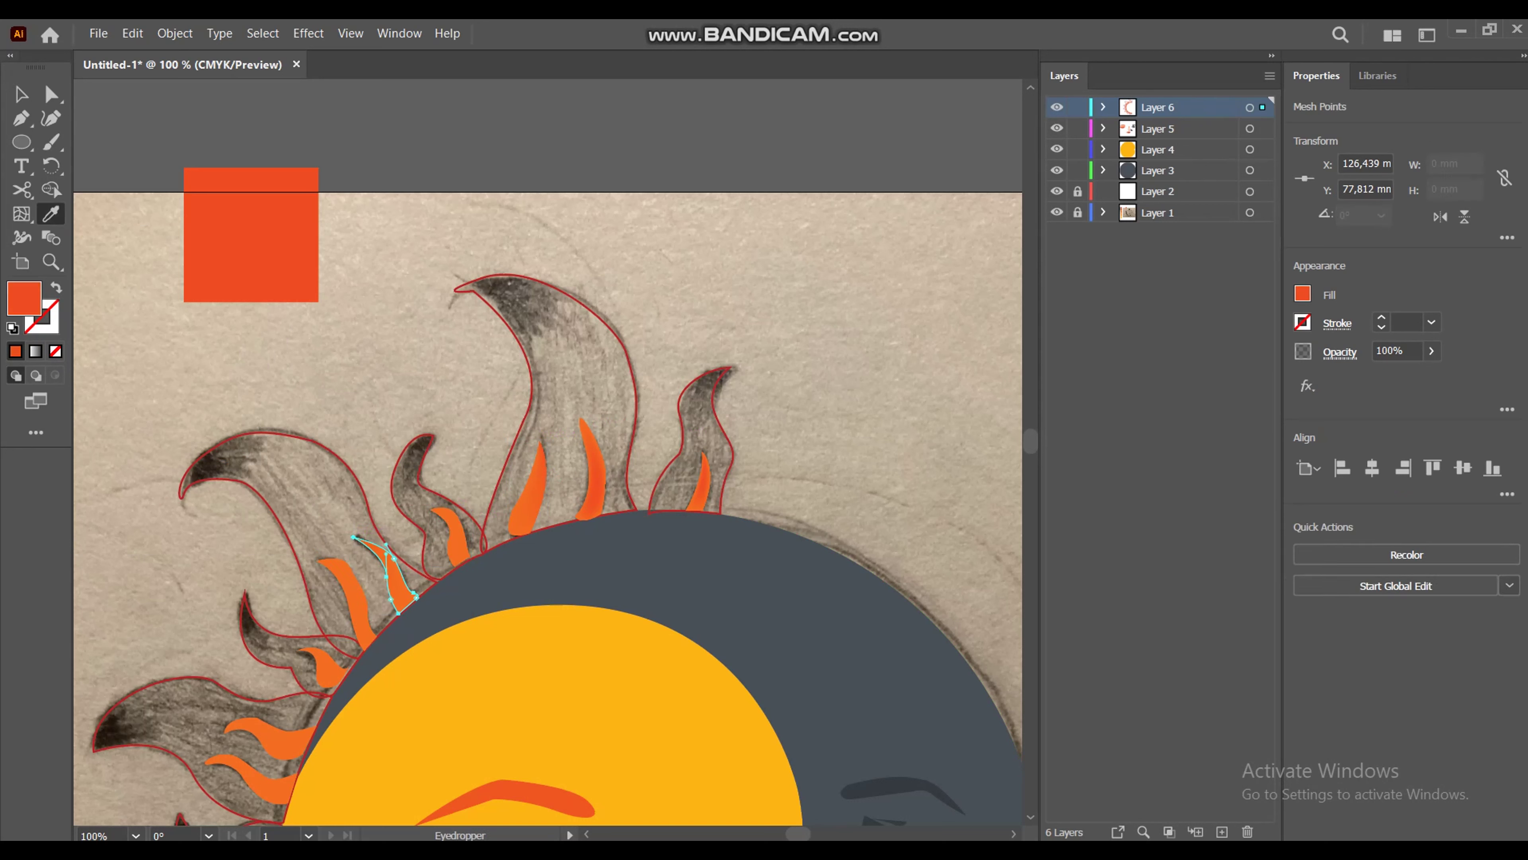
key(v)
click(452, 535)
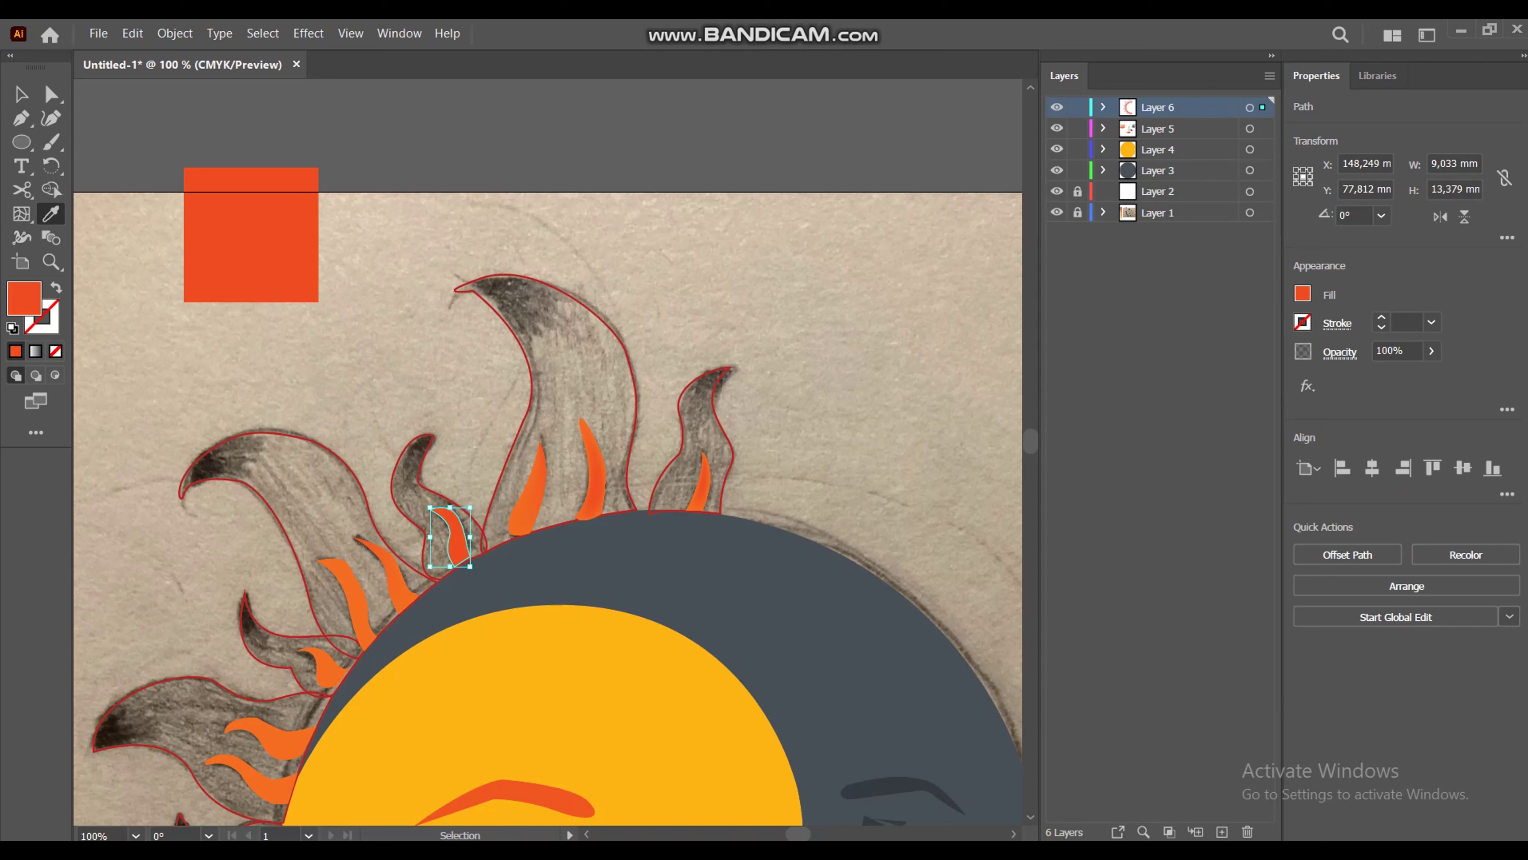
click(429, 509)
Step: Add a red-orange mesh point to the small flame, then check the shading
key(u)
click(448, 501)
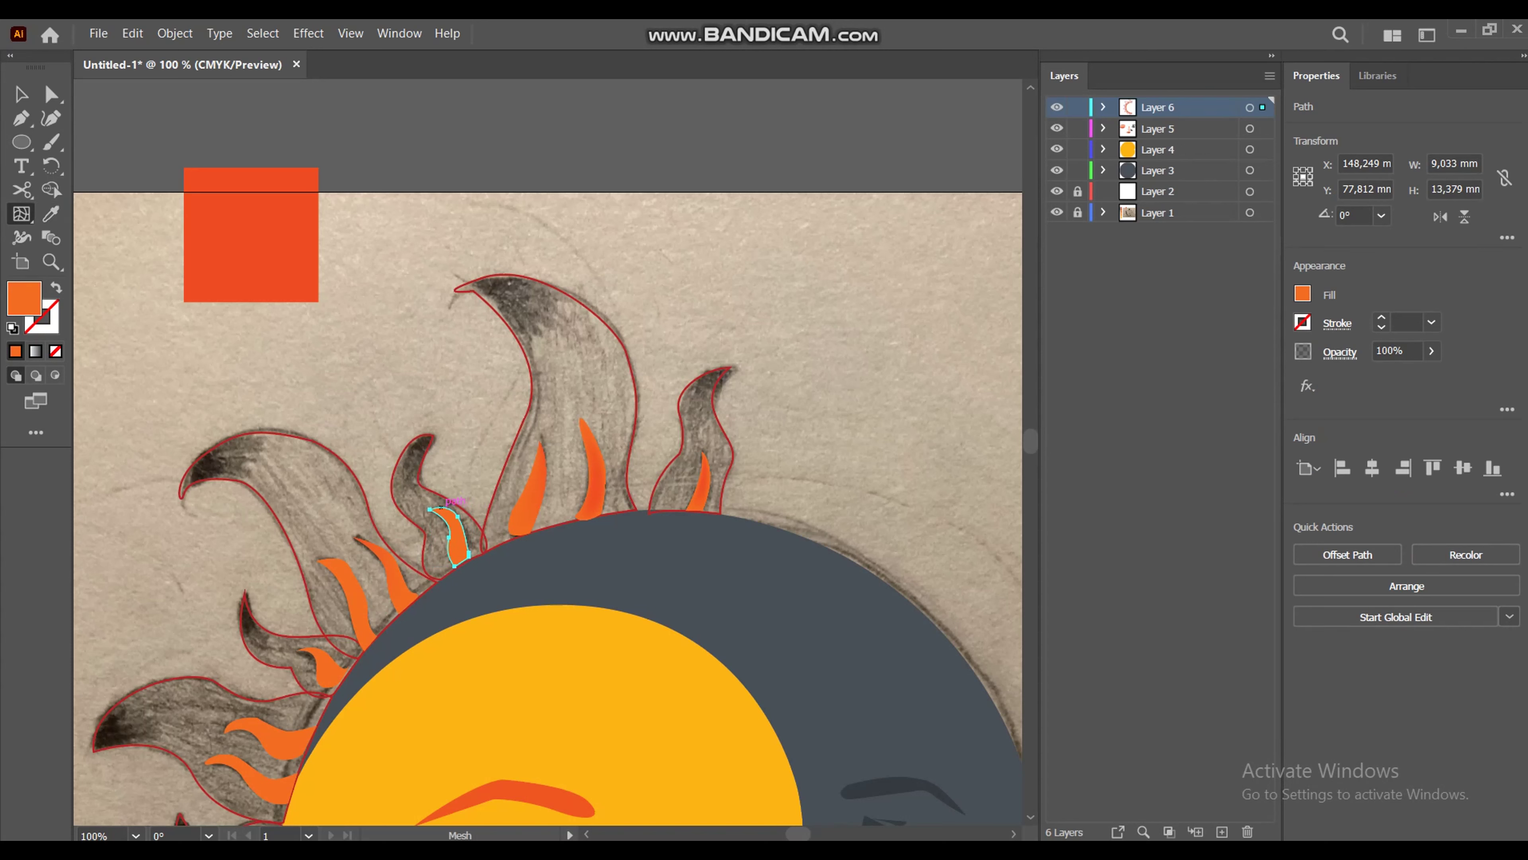
key(i)
key(v)
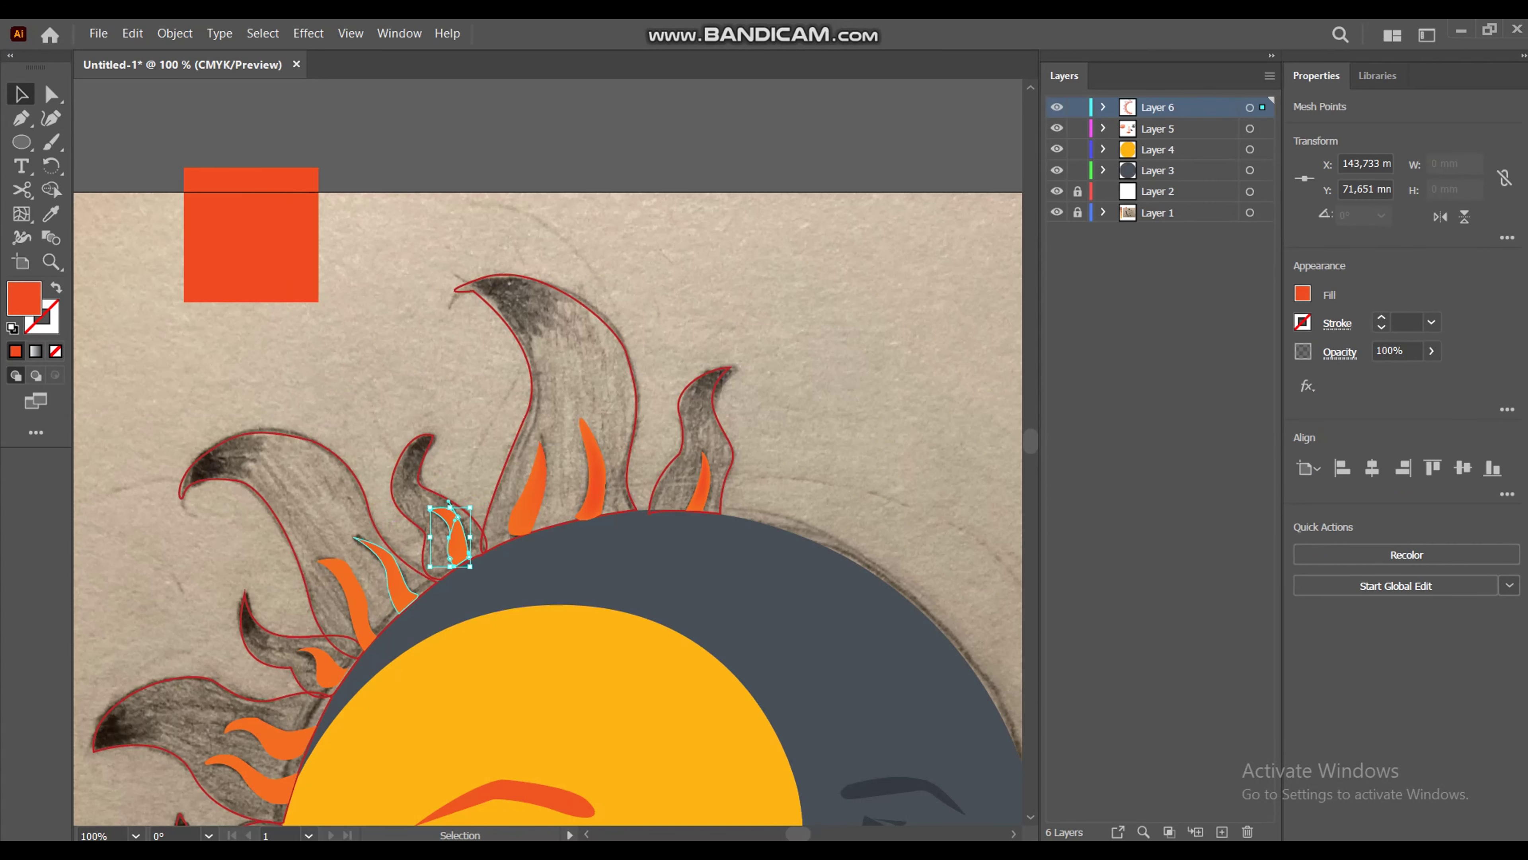
key(z)
click(800, 524)
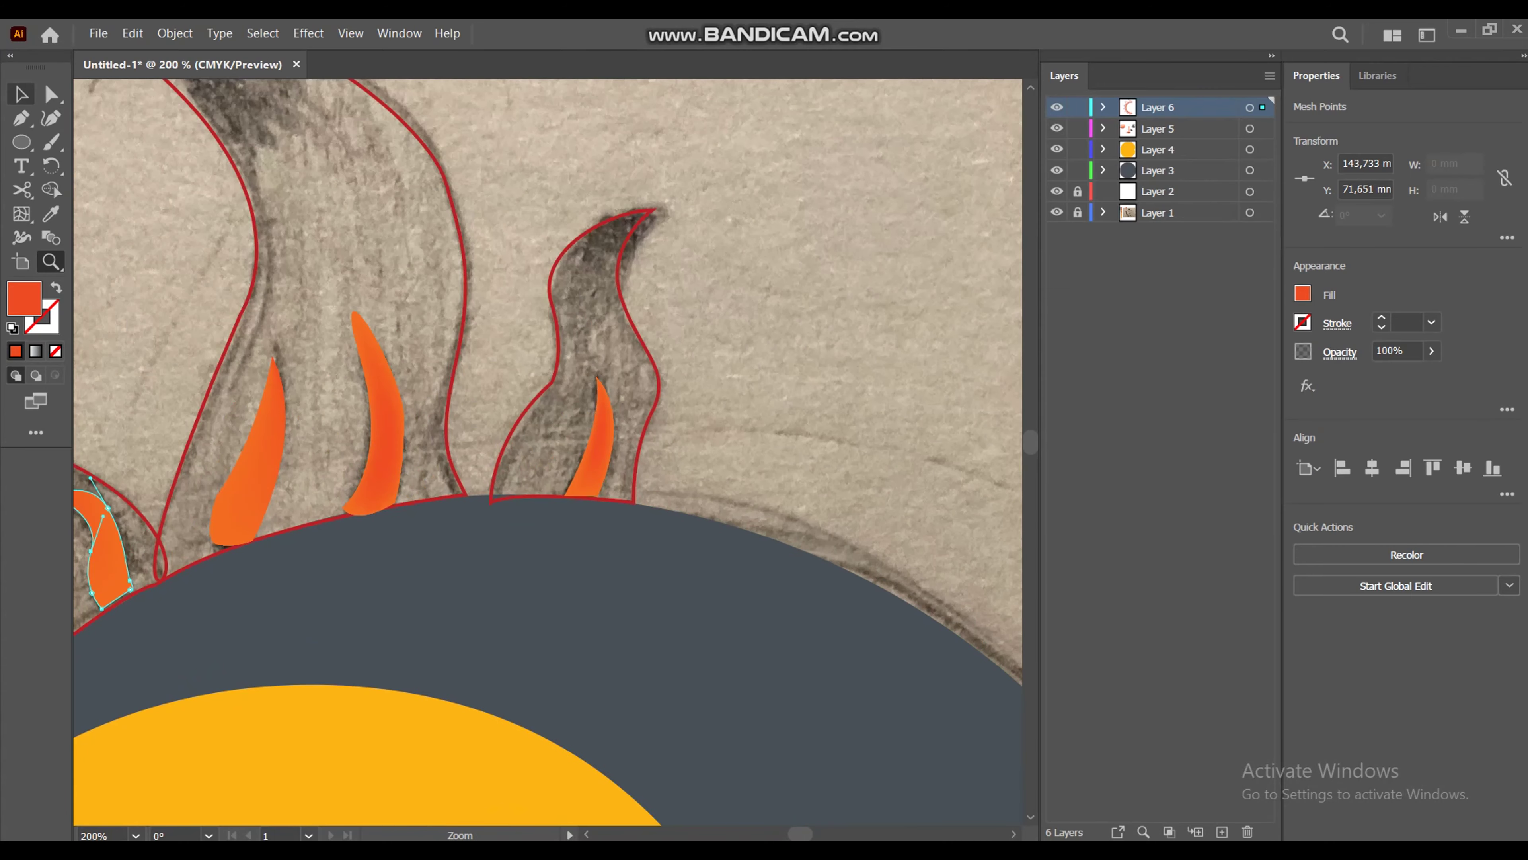
key(ctrl+minus)
key(ctrl+minus)
key(ctrl+minus)
key(ctrl+minus)
key(ctrl+minus)
click(1078, 211)
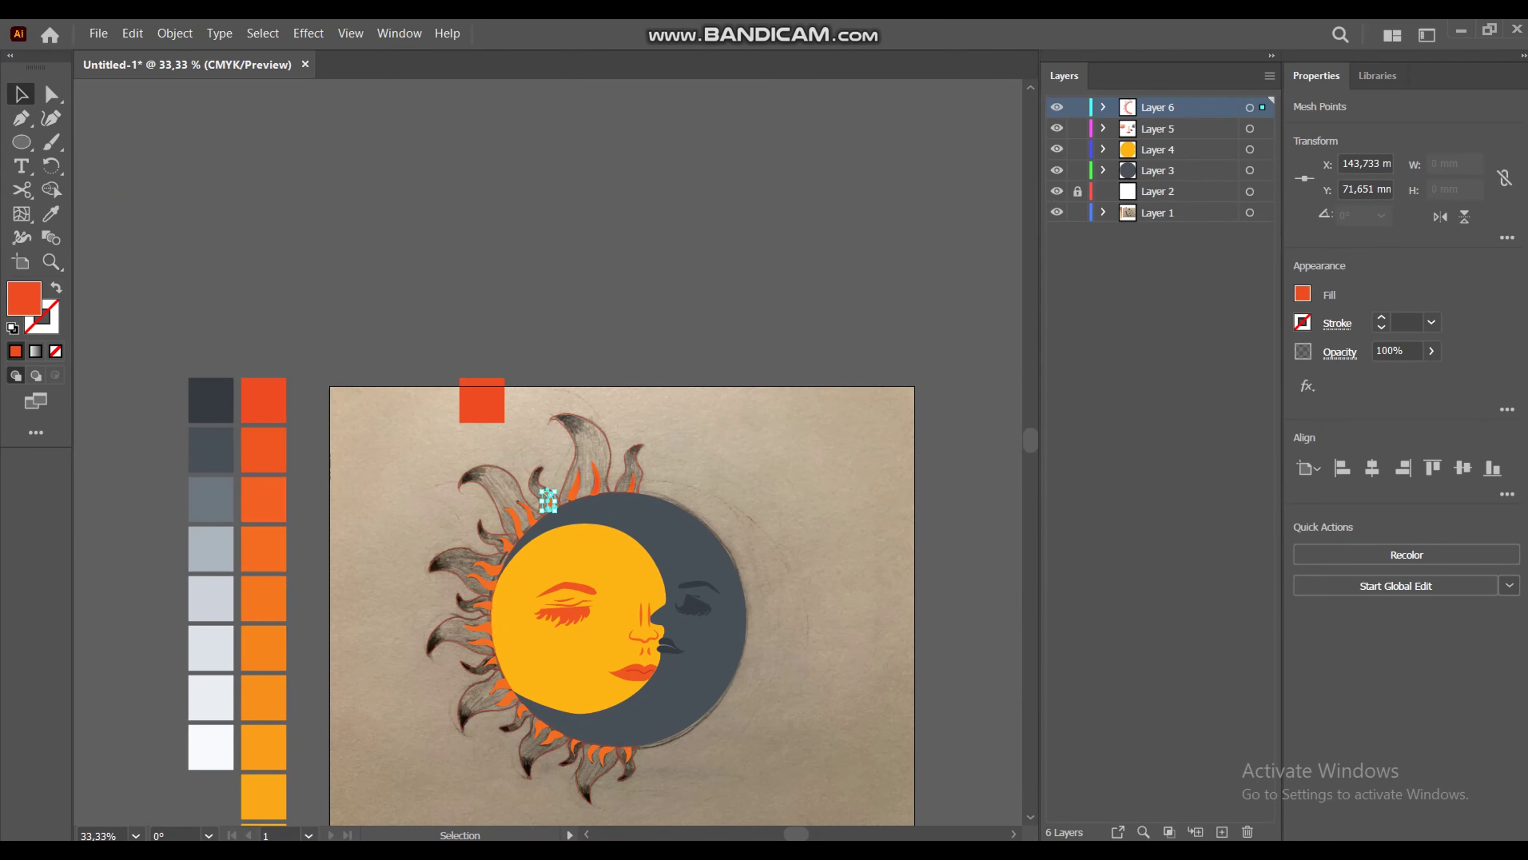
Step: Copy two orange swatch squares onto the artboard and lock the background sketch layer
drag(263, 476, 701, 451)
key(z)
click(584, 572)
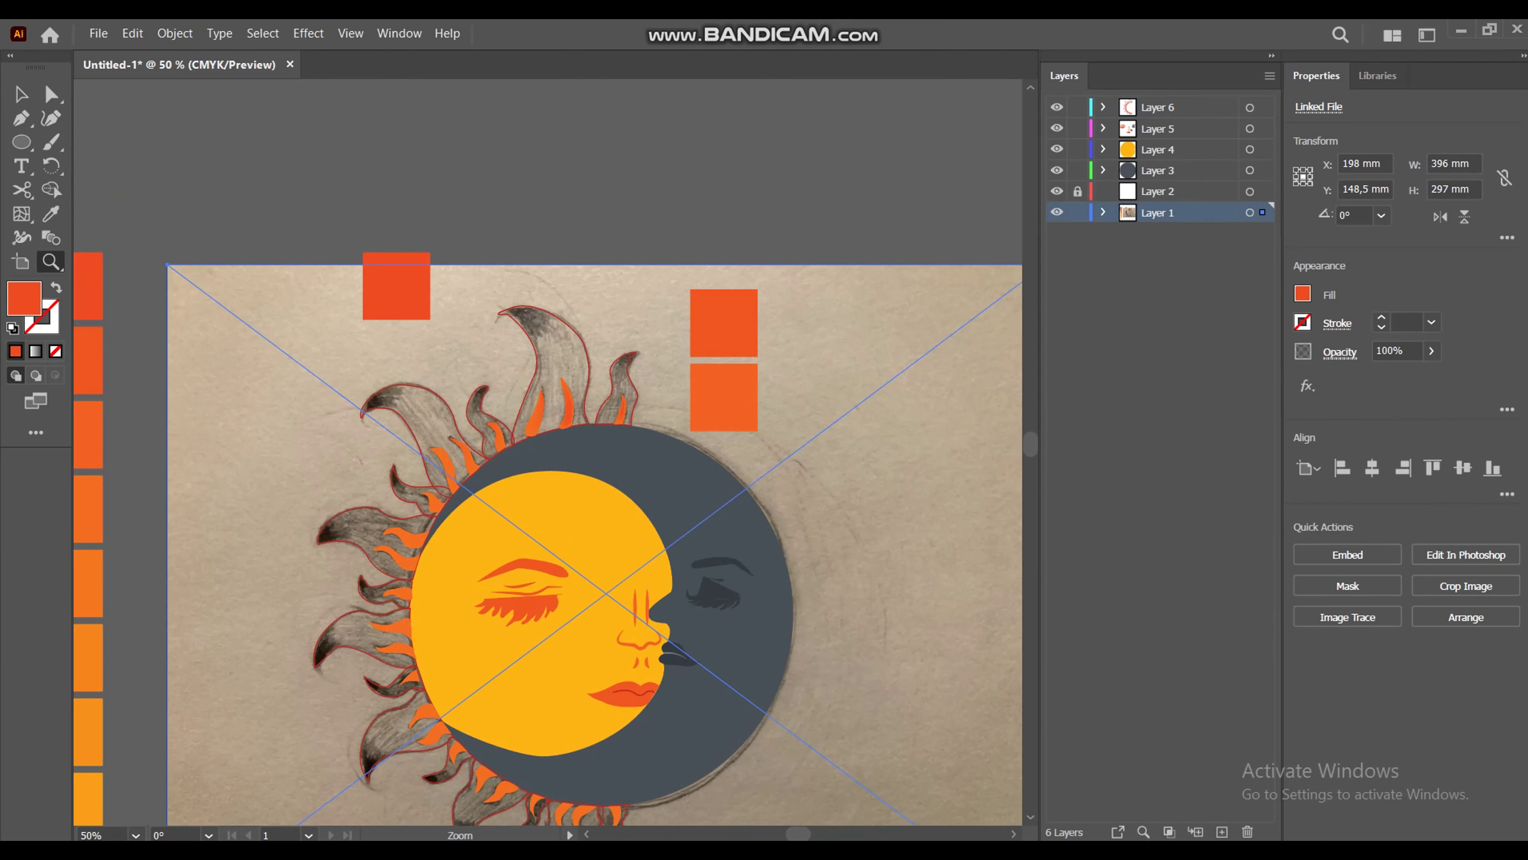
click(683, 295)
key(ctrl+2)
Step: Add colour-sampled mesh points to the right small flame and another small flame
key(u)
click(560, 511)
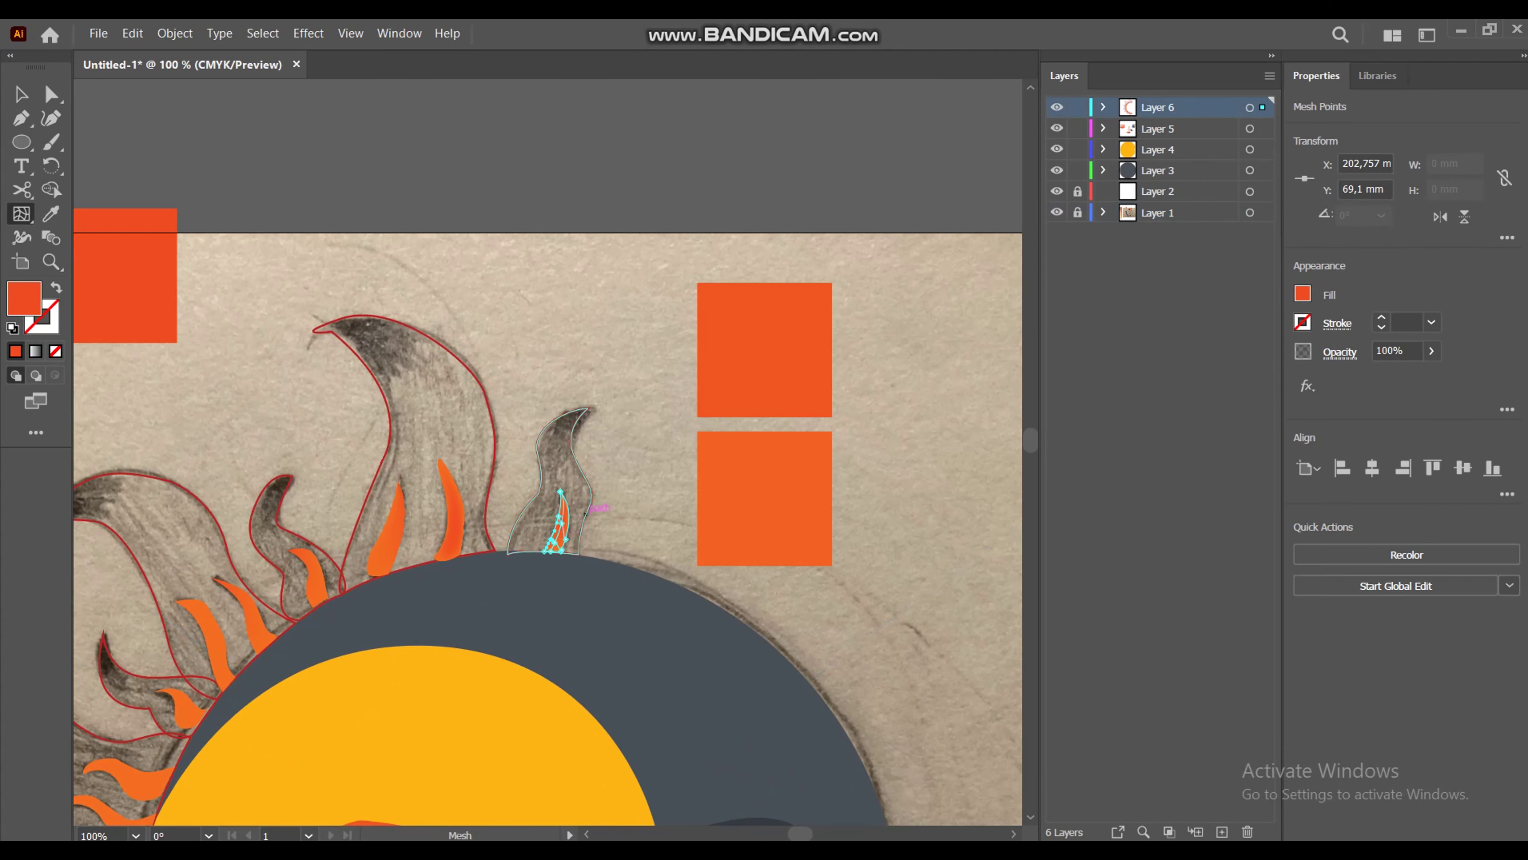
key(i)
click(559, 516)
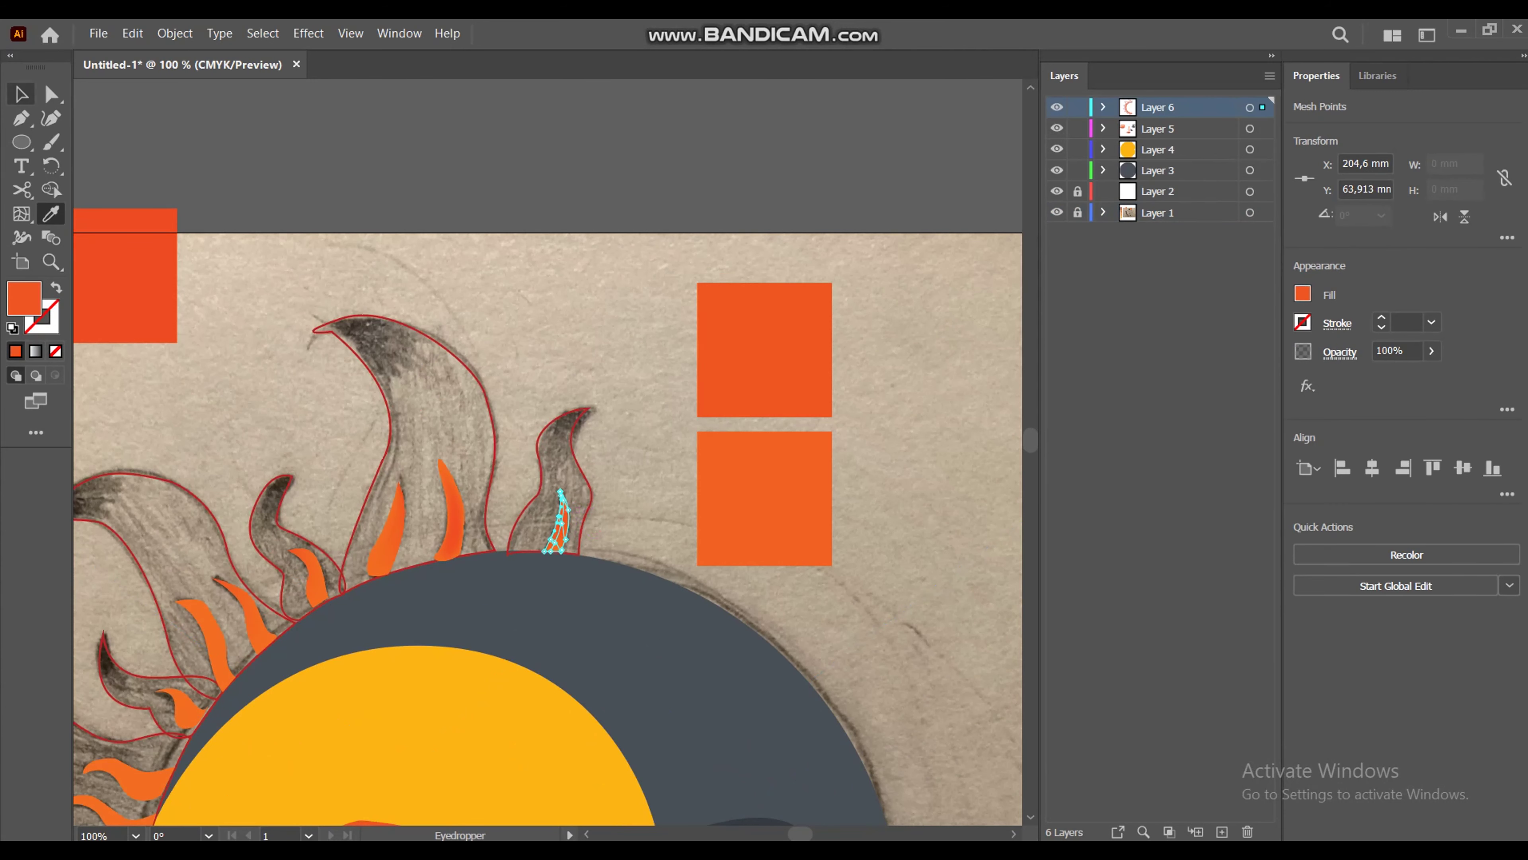
key(v)
click(385, 524)
key(u)
click(391, 512)
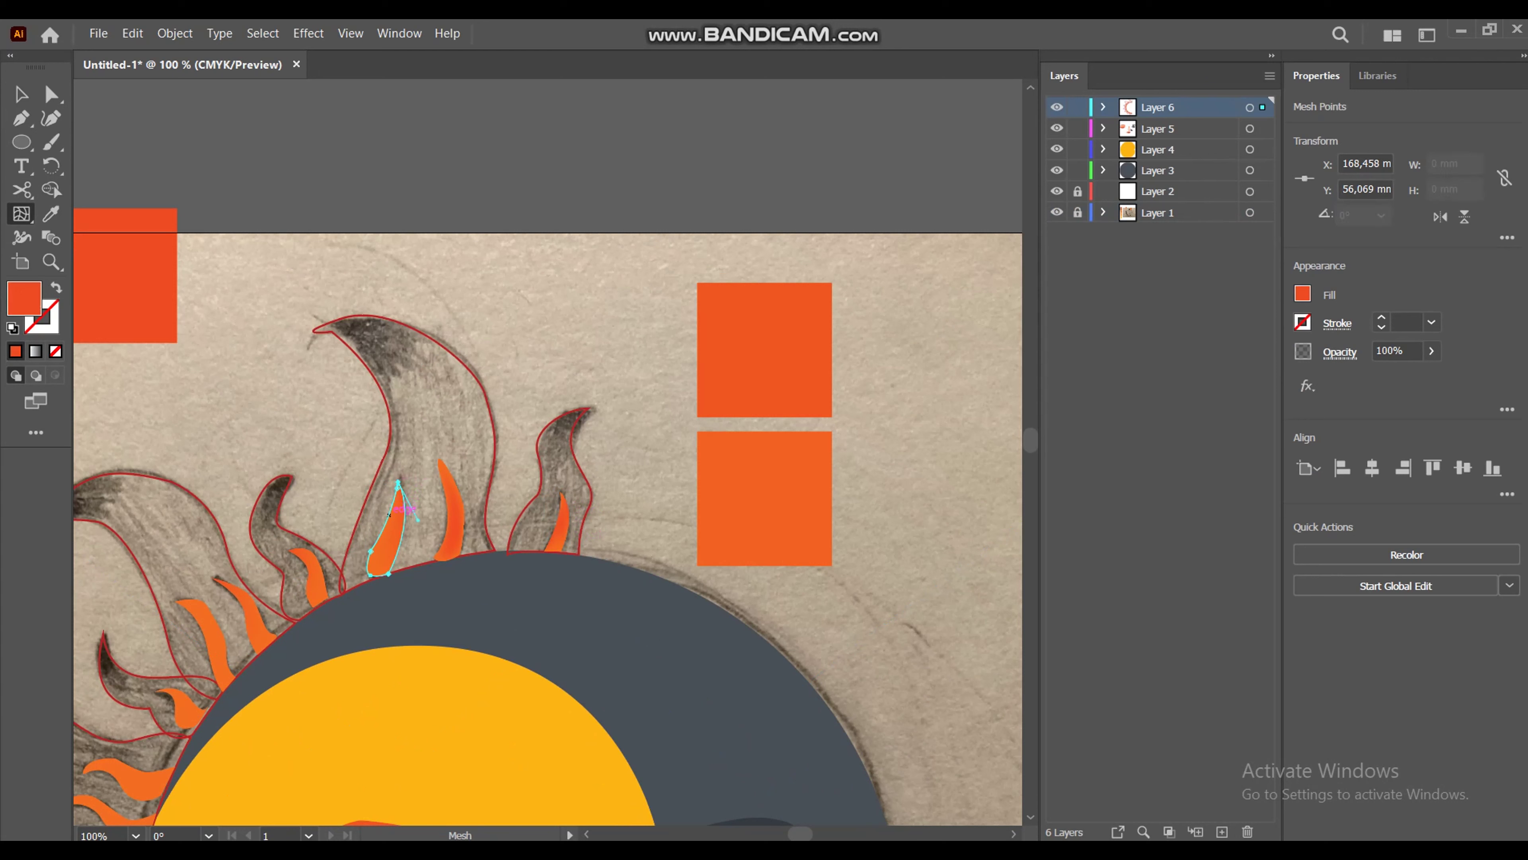
key(i)
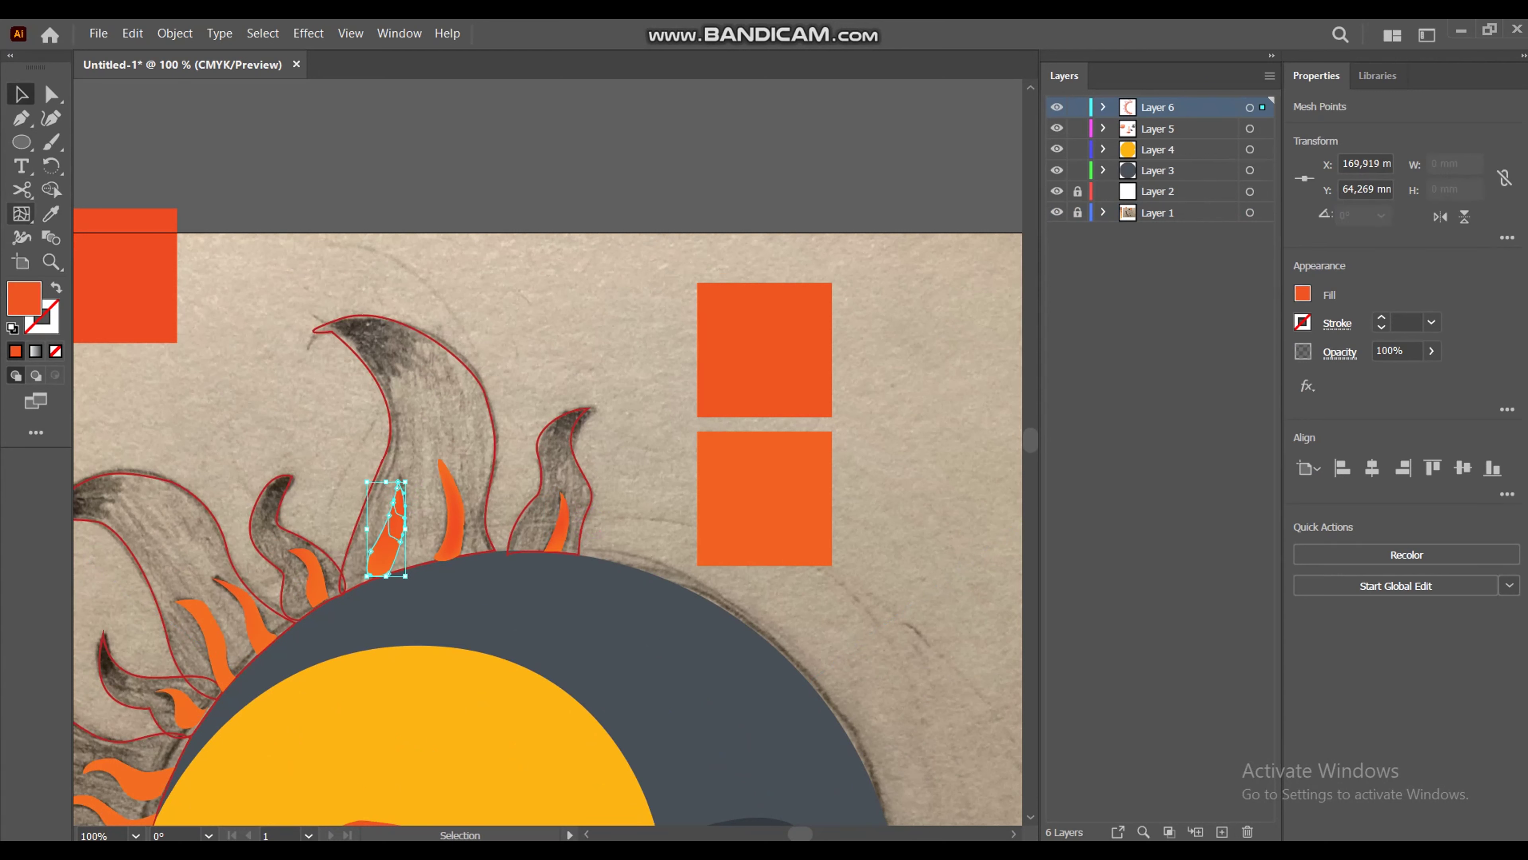
Step: Add a mesh point to the neighbouring flame on the right
click(448, 506)
key(u)
click(455, 529)
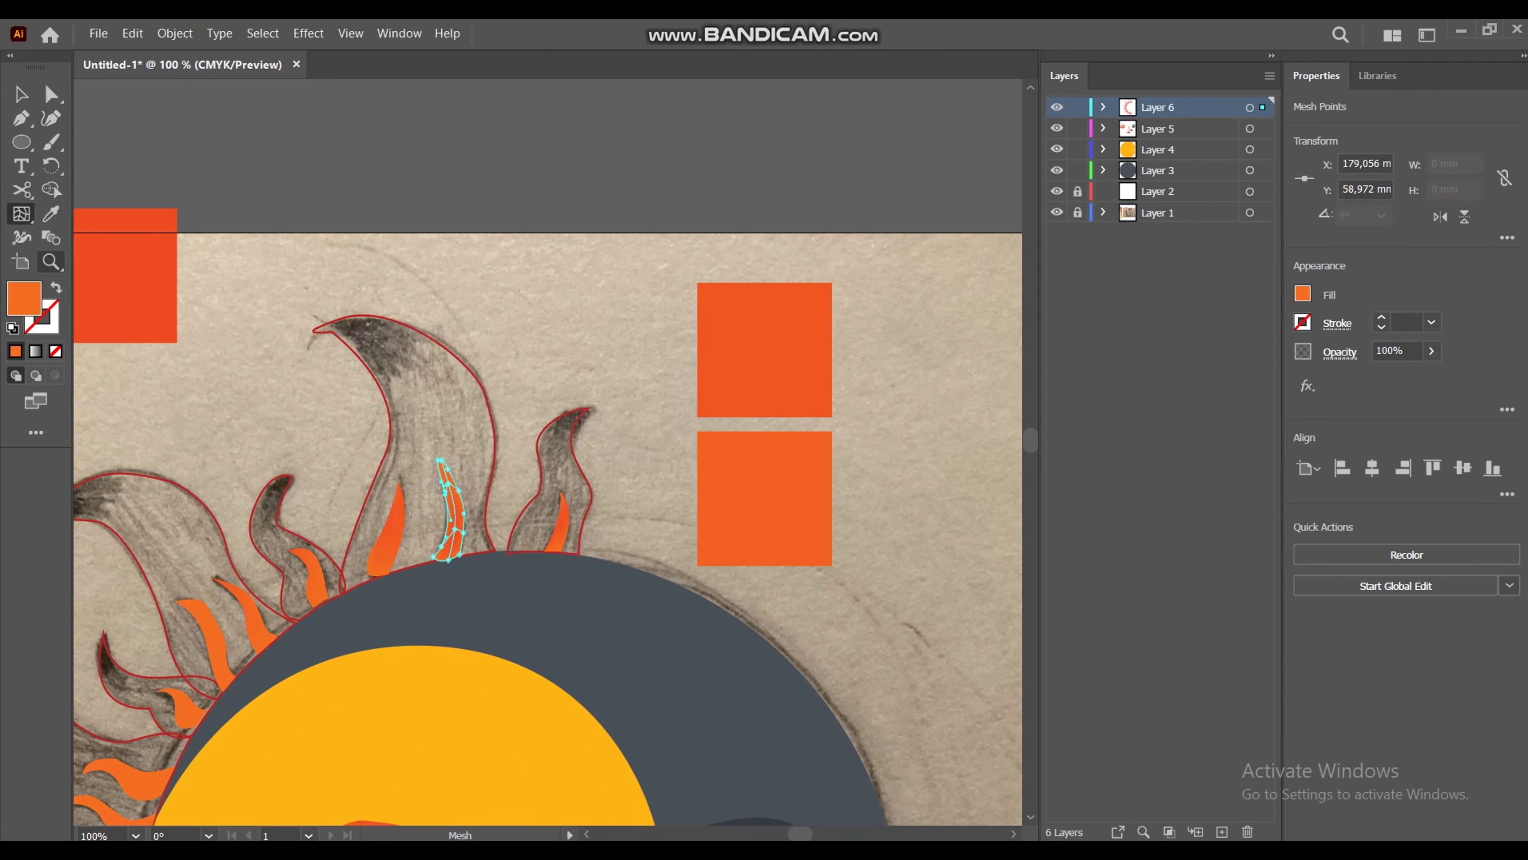
key(i)
key(v)
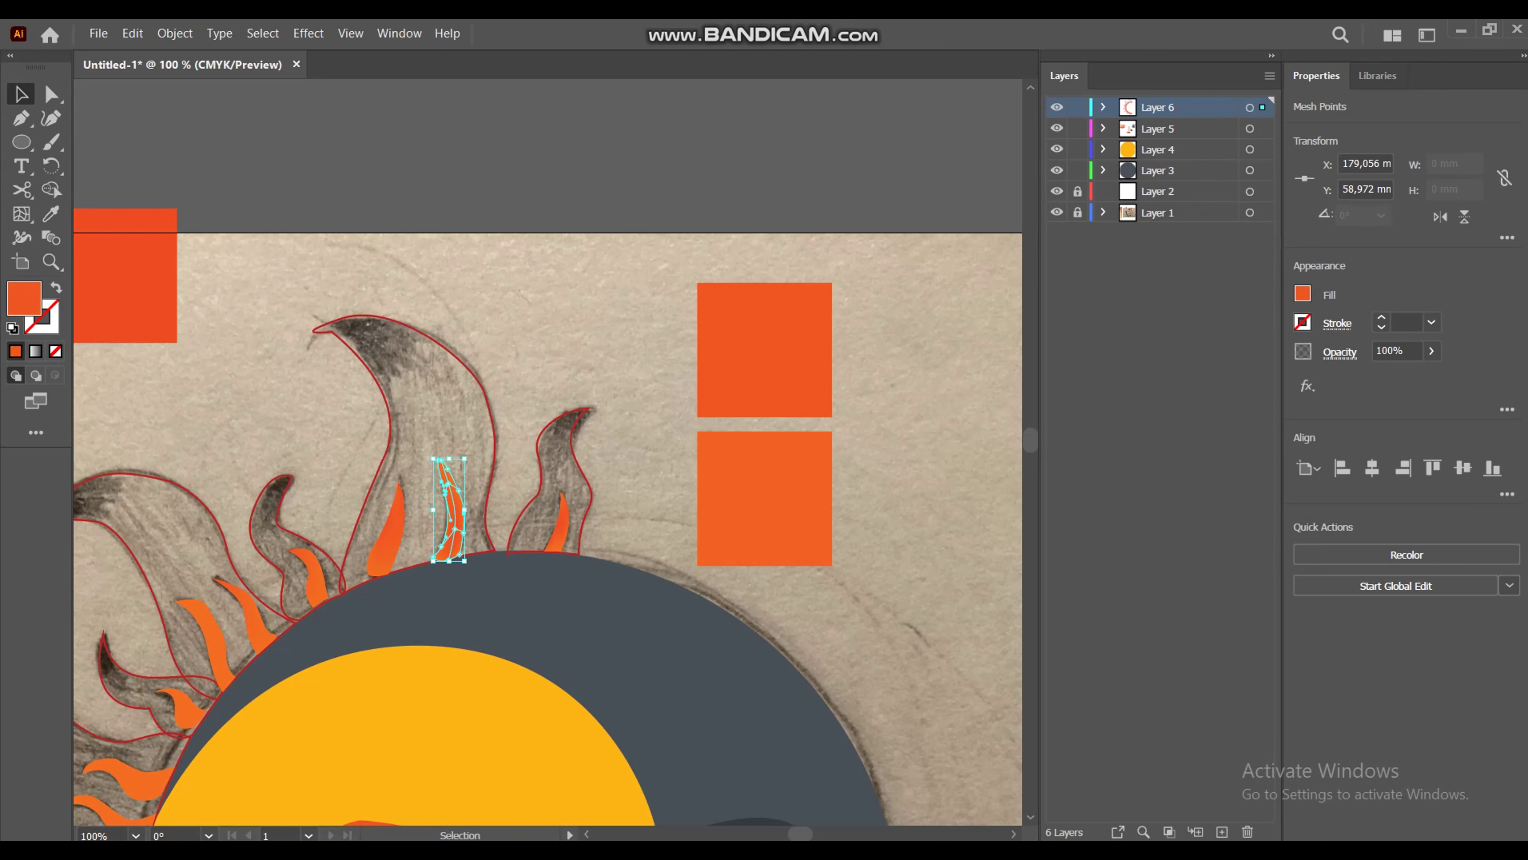
key(ctrl+equal)
Step: Mesh the small flame beside the tall flame and colour the point from a swatch
click(473, 502)
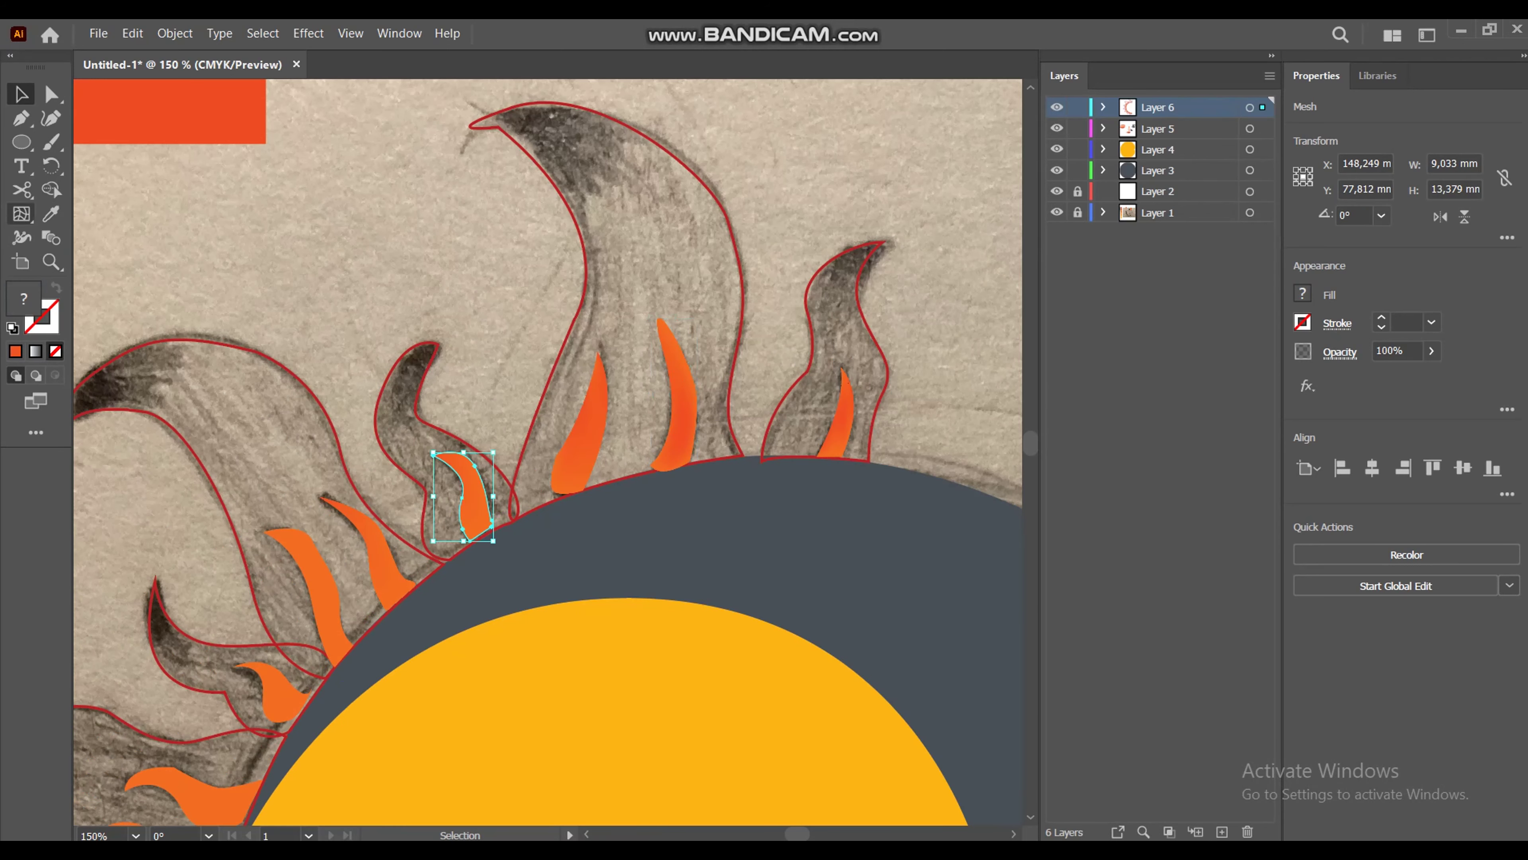
key(u)
click(472, 481)
key(ctrl+minus)
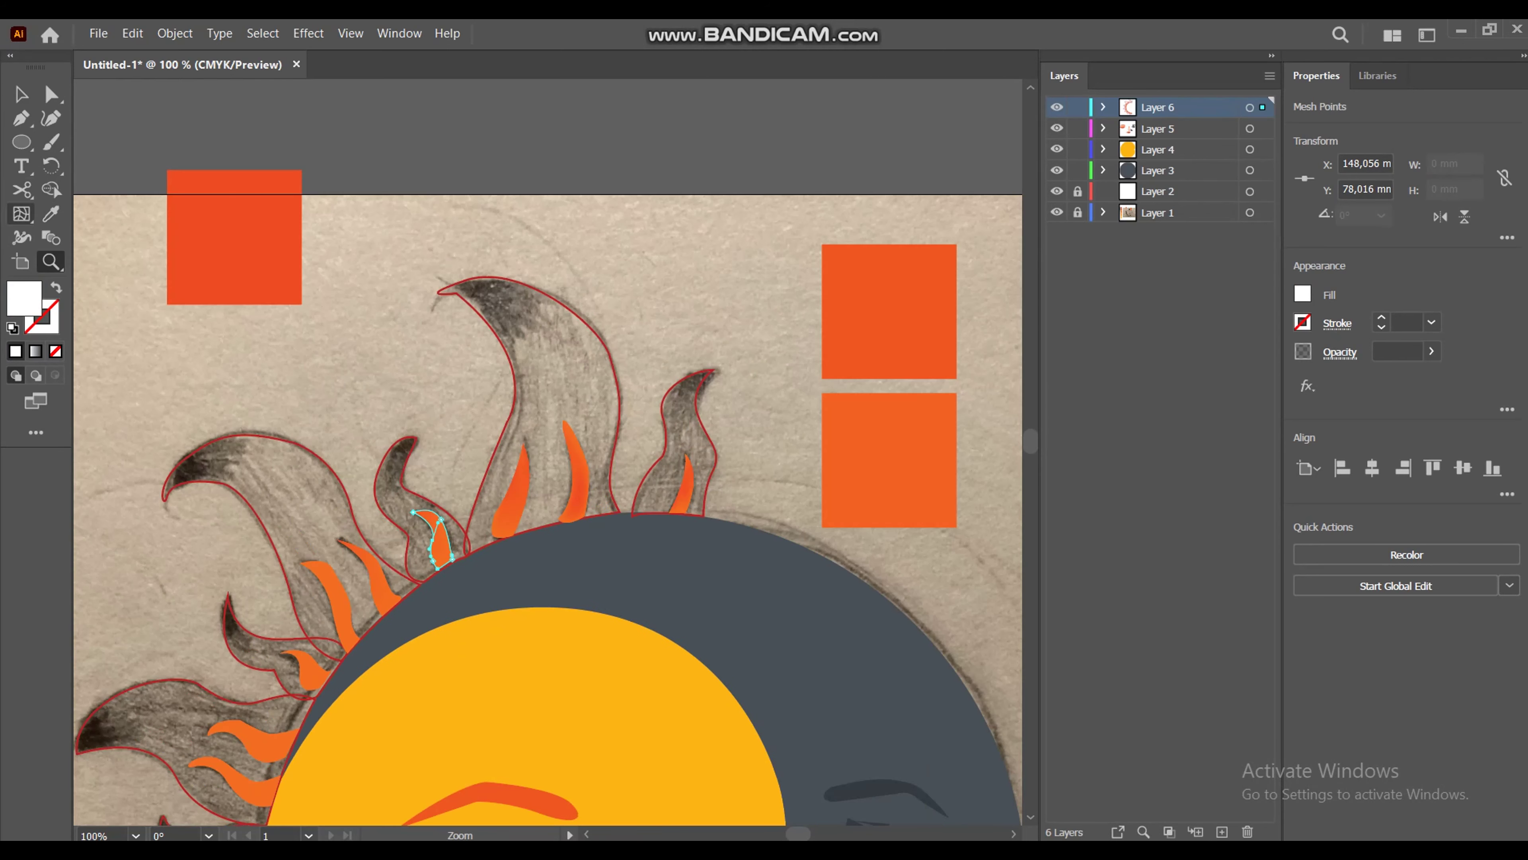
key(i)
click(373, 572)
key(v)
Step: Add a mesh point to the next left flame and nudge it down-left
click(371, 575)
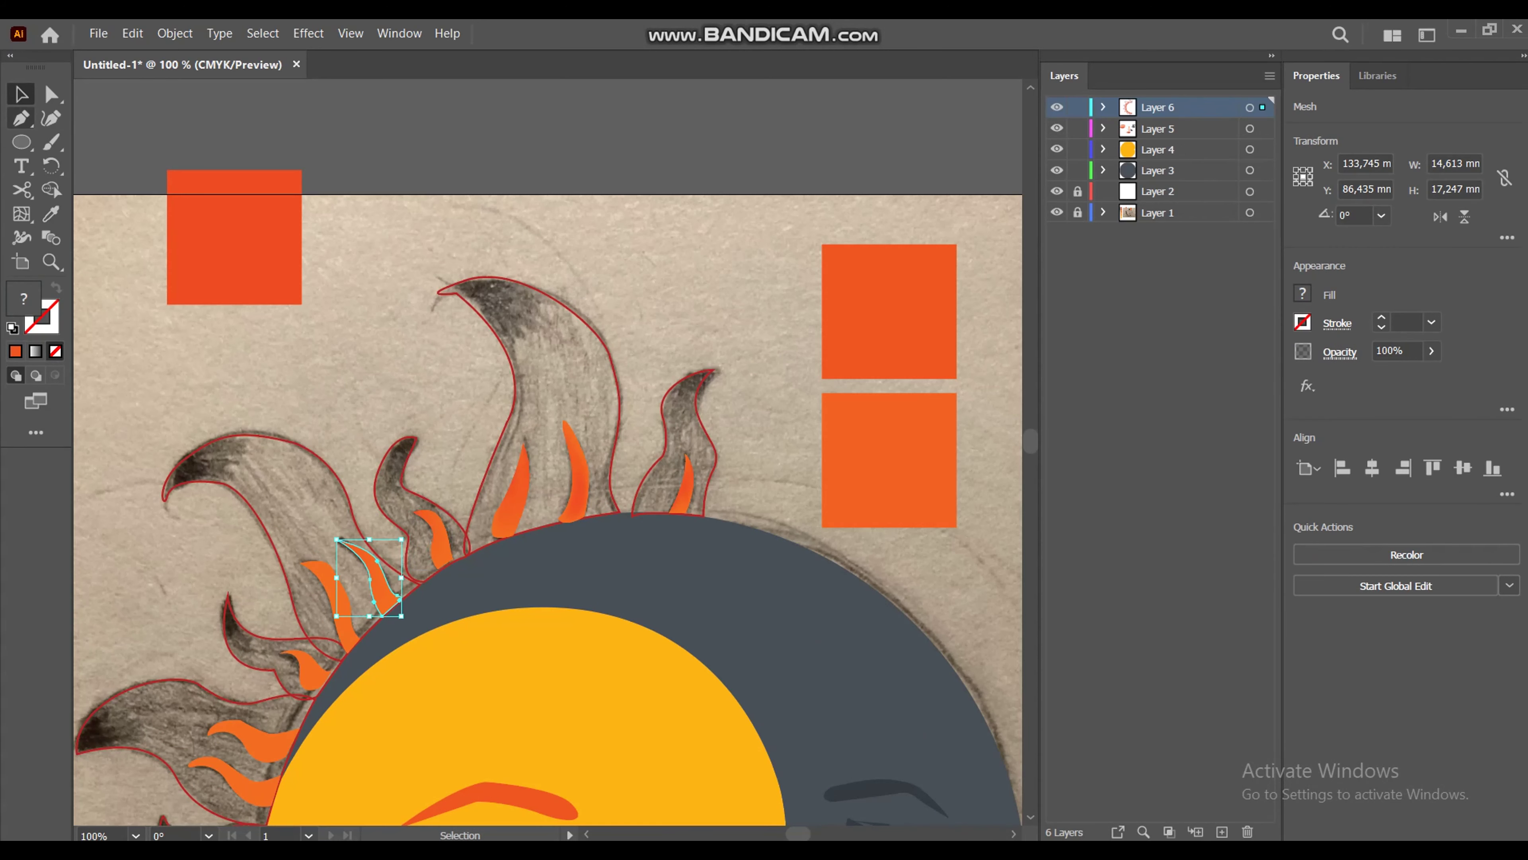
key(u)
click(377, 560)
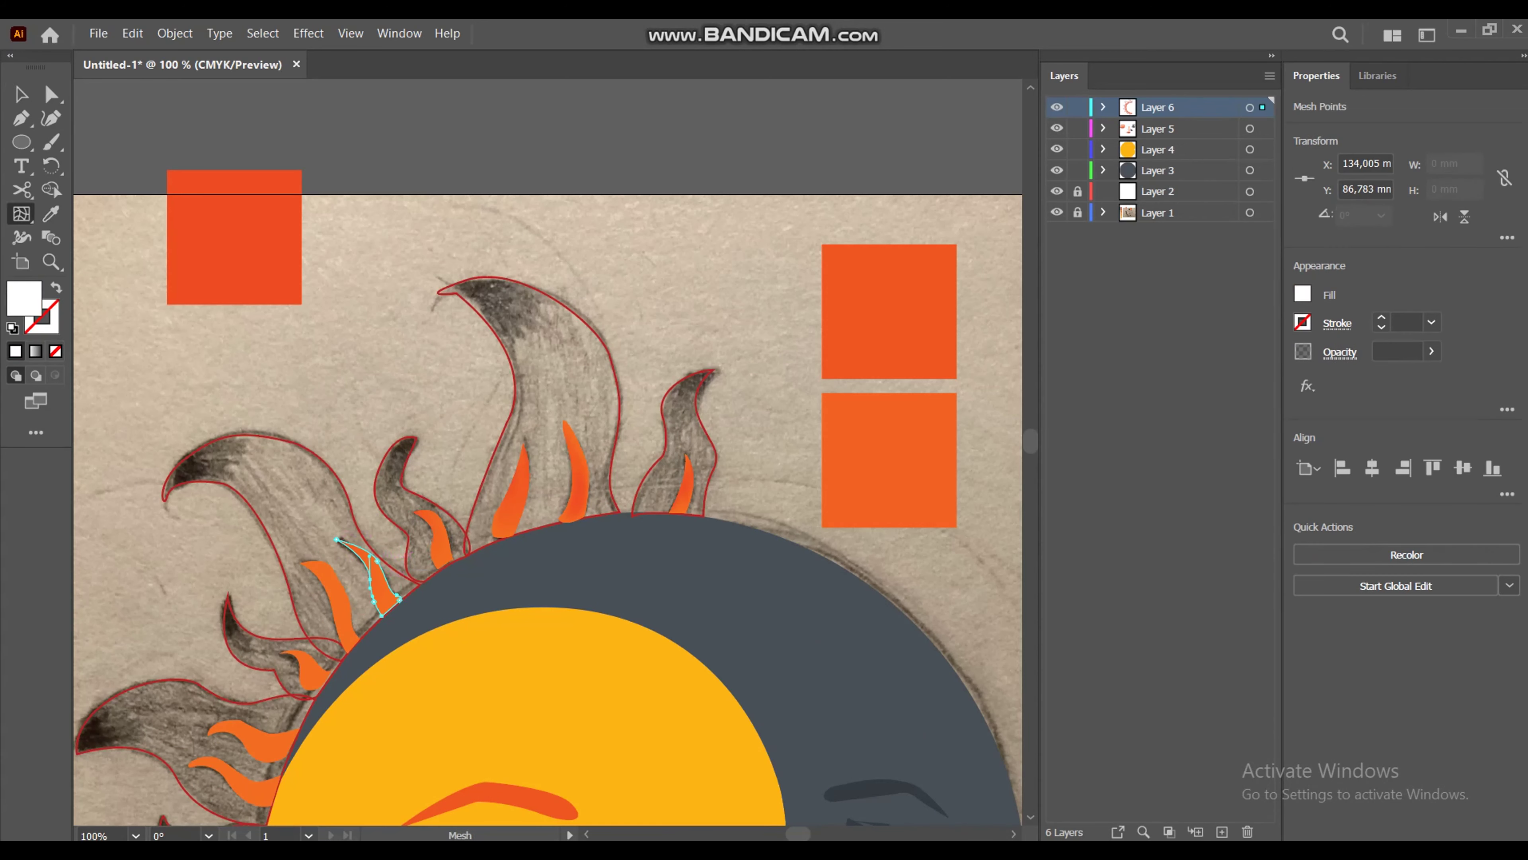
key(i)
key(v)
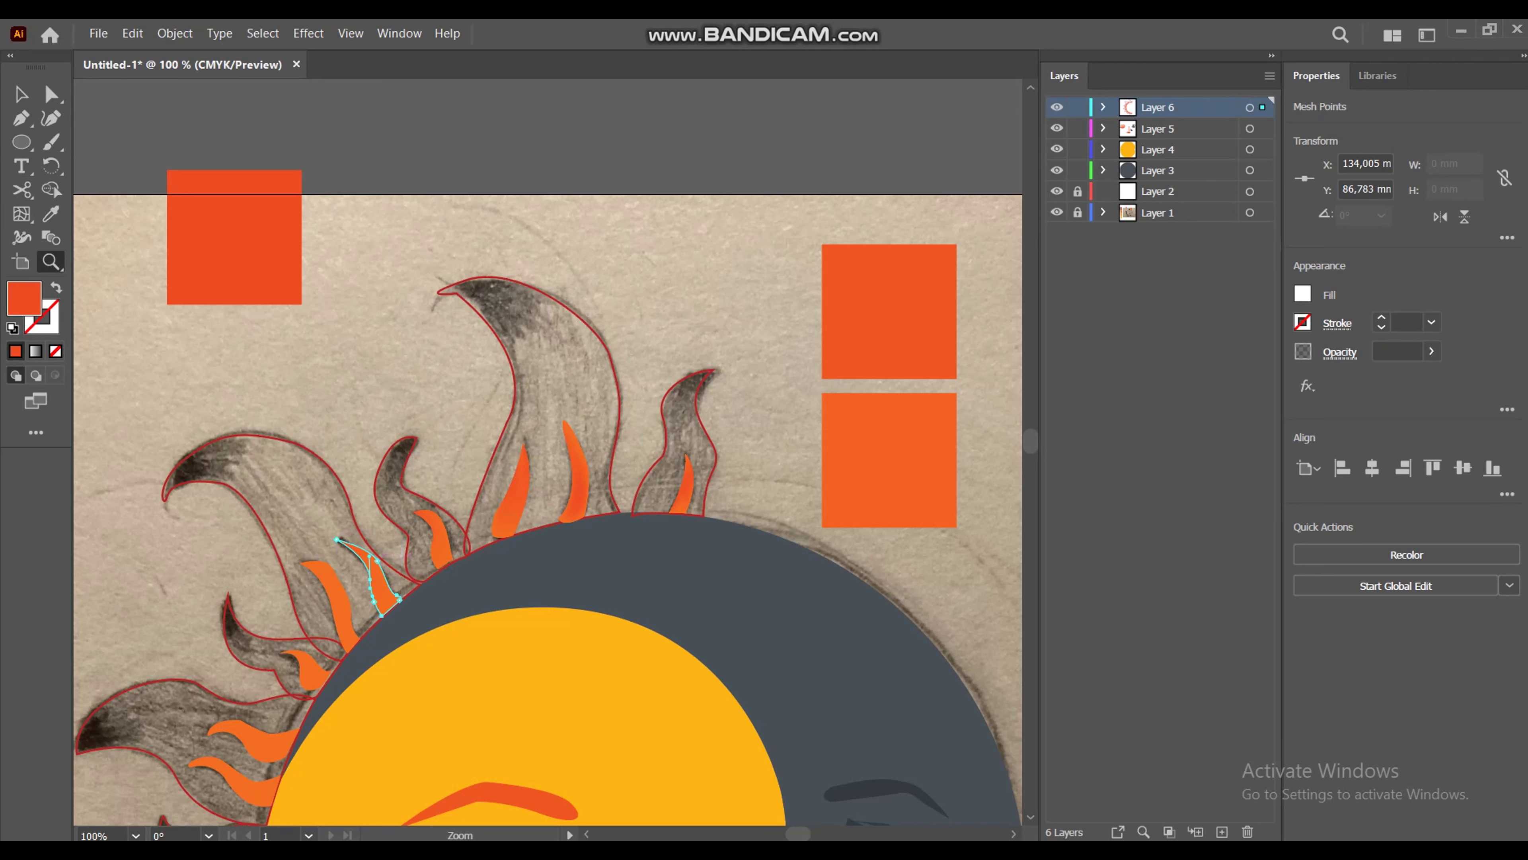
drag(350, 535, 313, 571)
key(u)
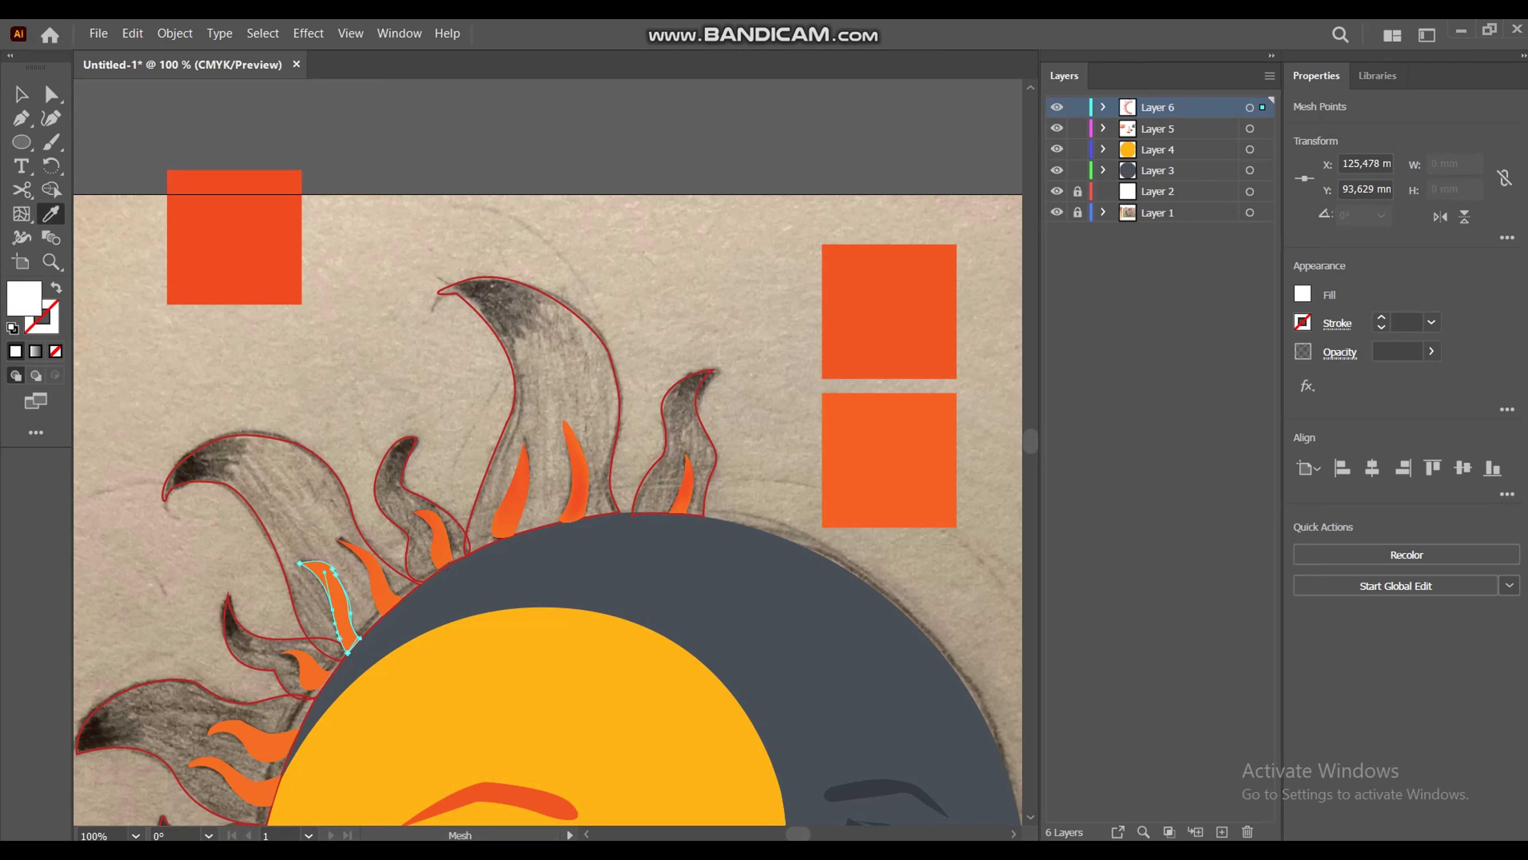
key(v)
Step: Colour a selected flame mesh point with the square's red-orange
drag(350, 614, 548, 568)
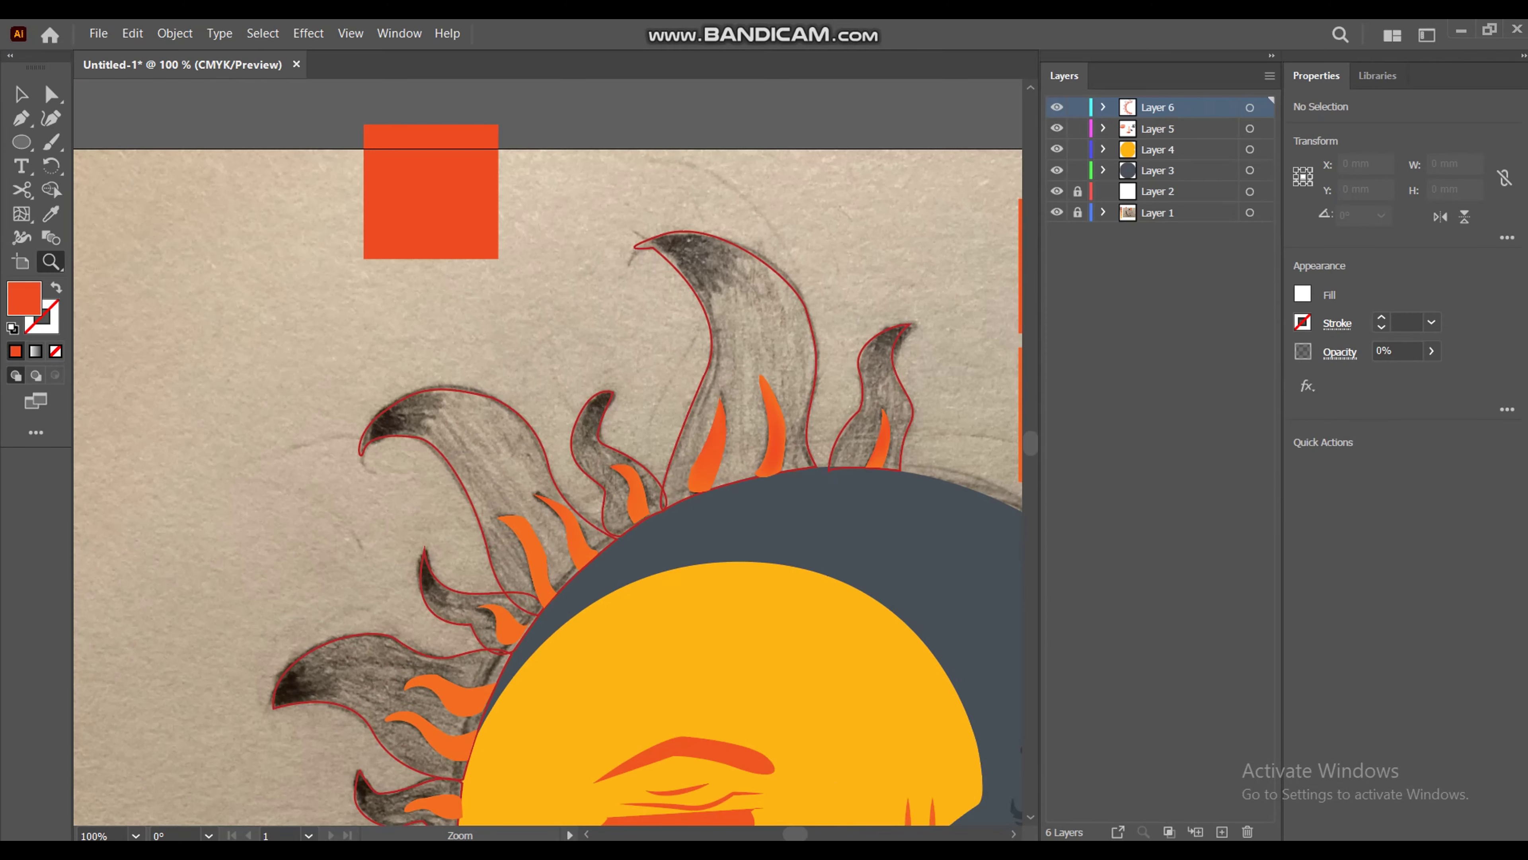
key(u)
key(i)
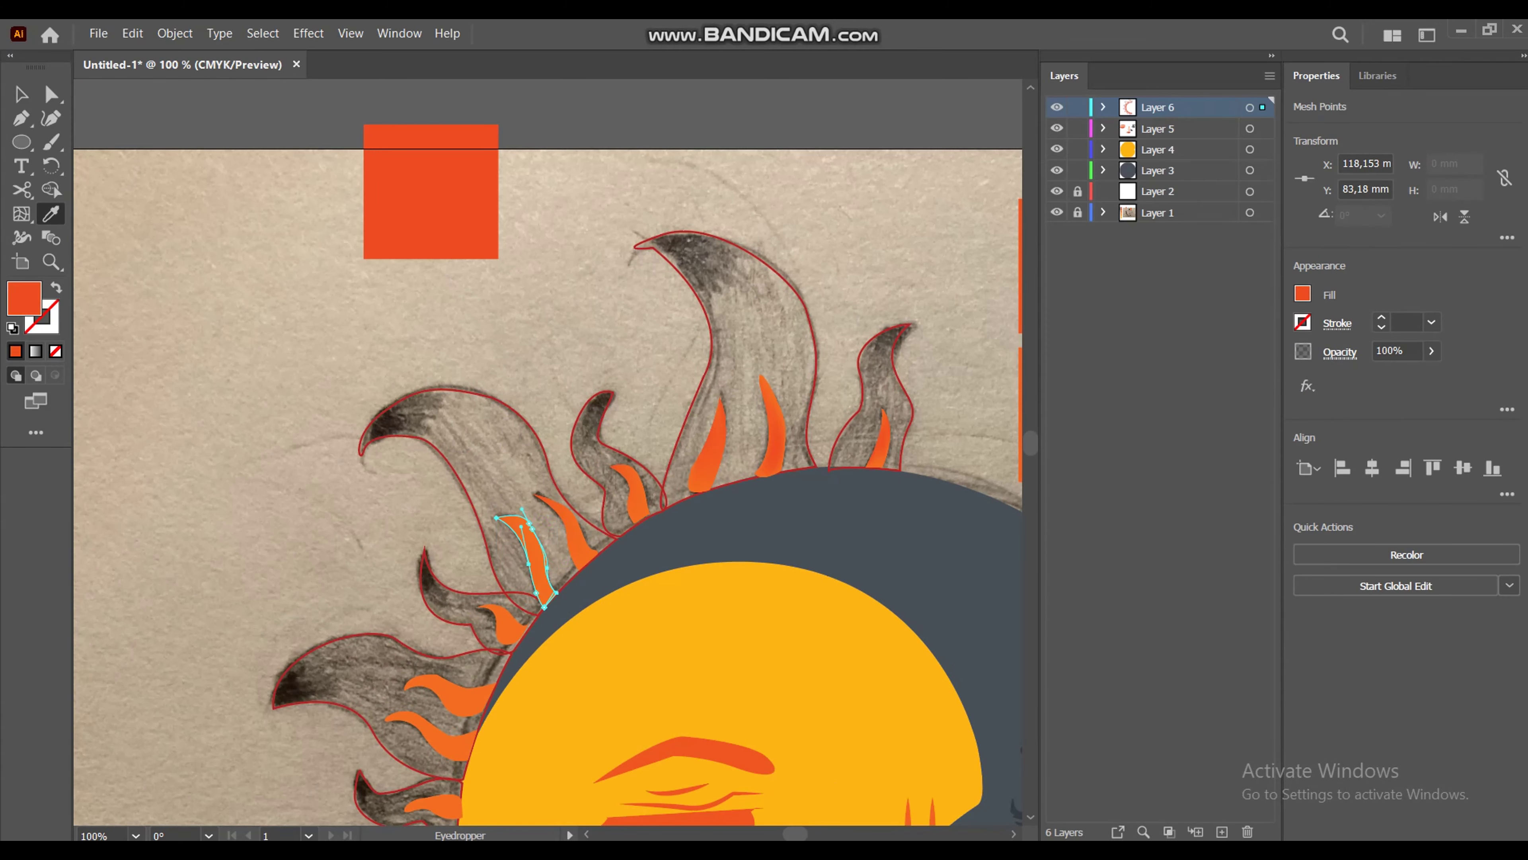
key(v)
key(a)
click(533, 528)
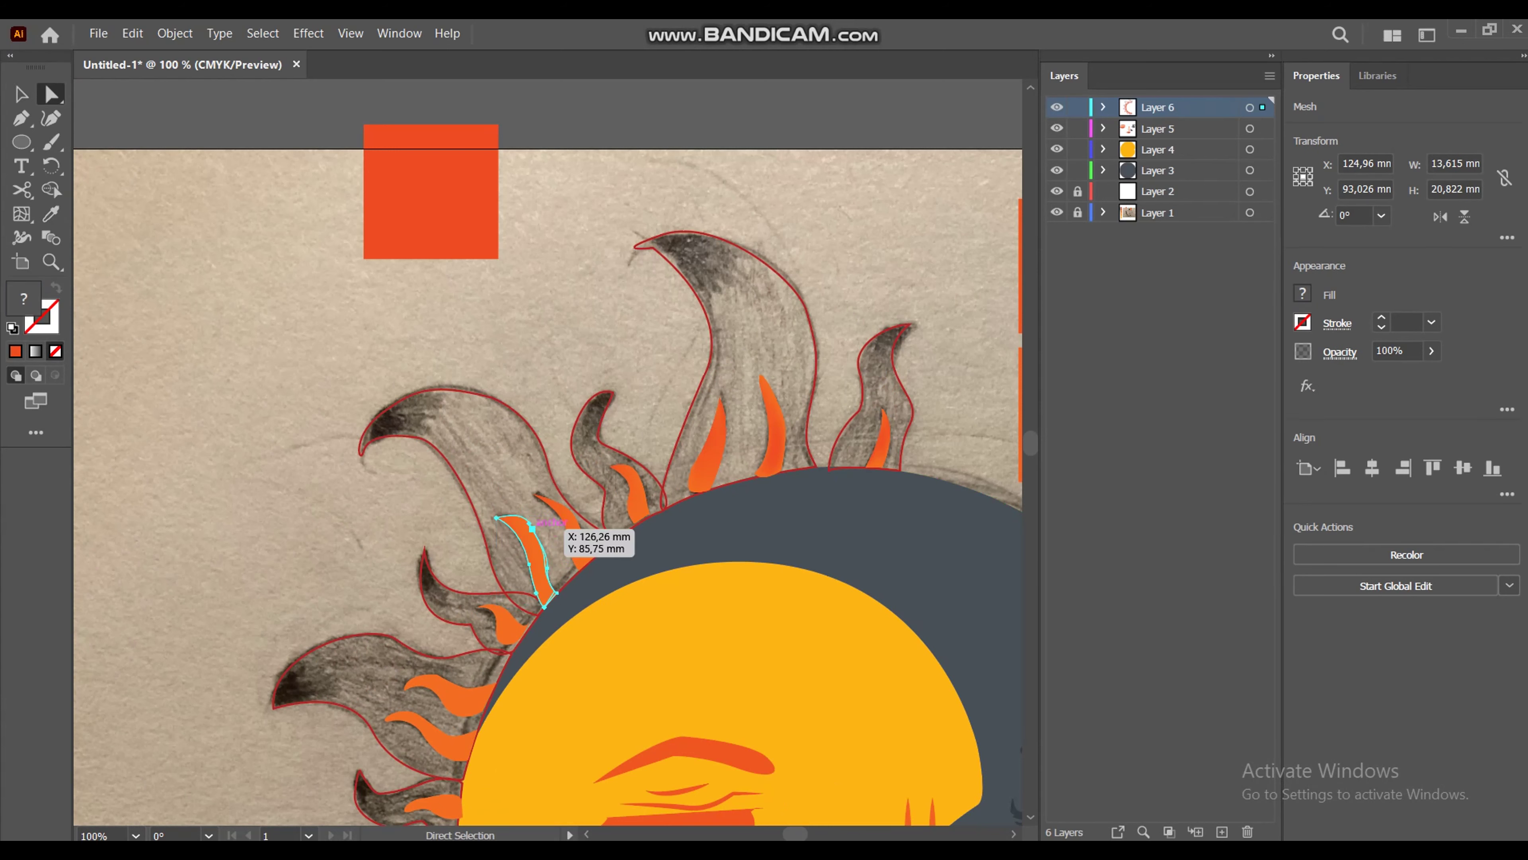
key(i)
click(430, 192)
Step: Colour another flame's mesh point red-orange, then move the square to the lower left
key(v)
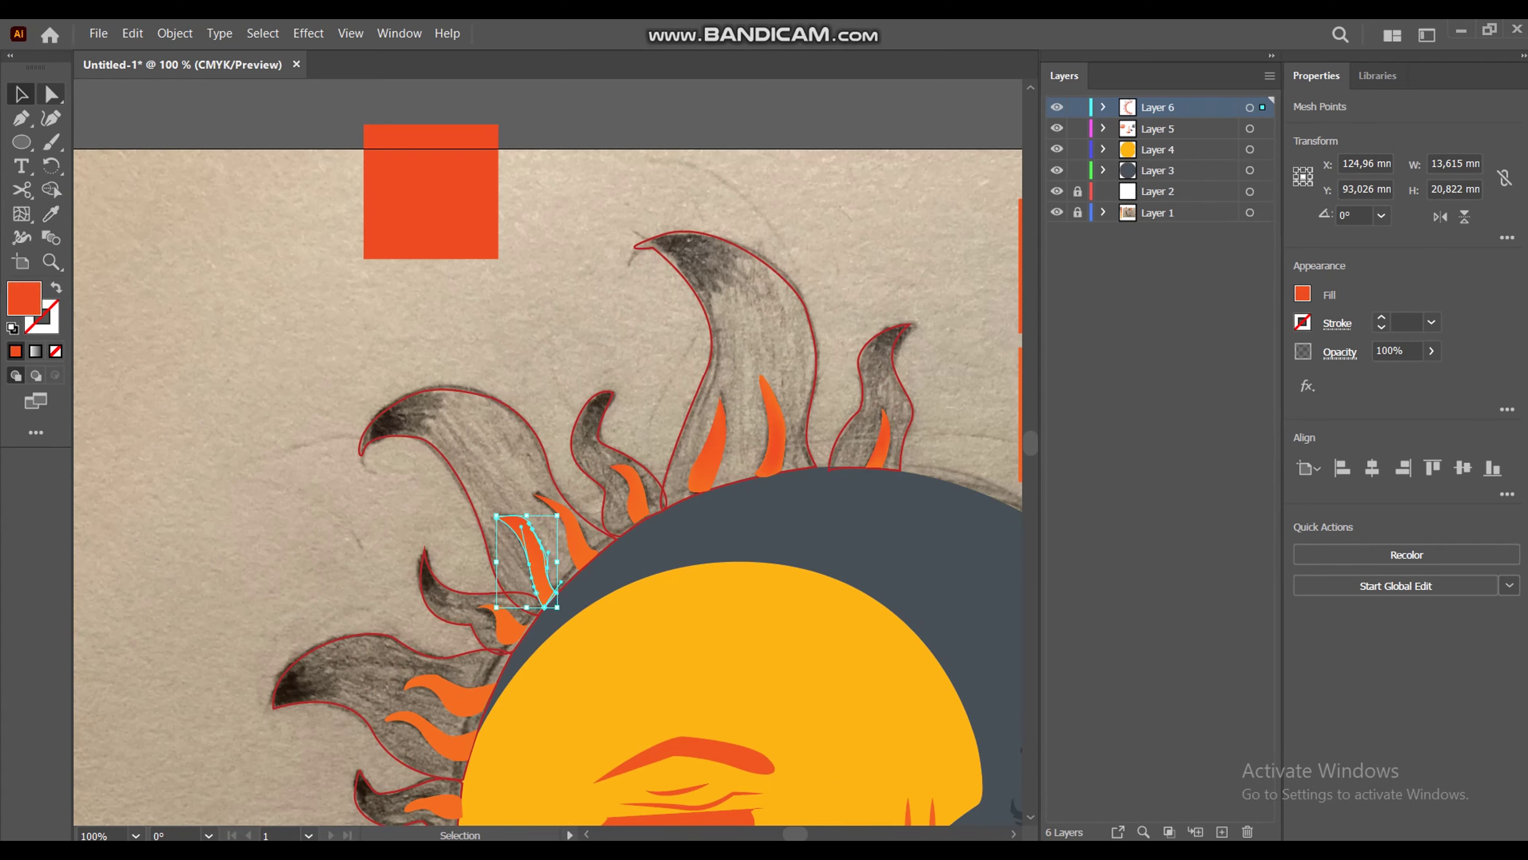
ctrl+click(577, 530)
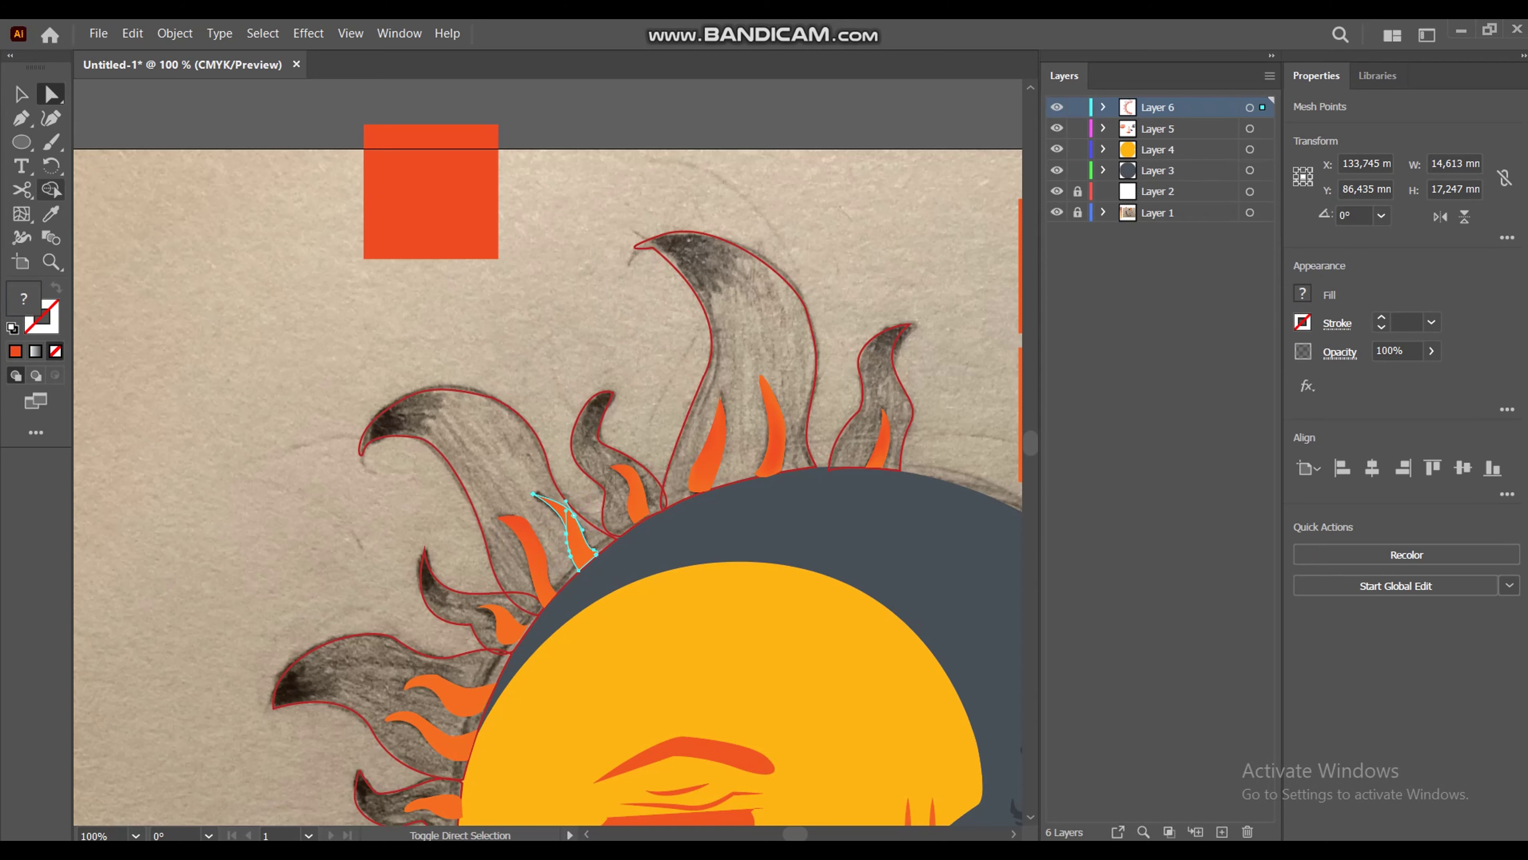
key(i)
click(430, 192)
key(ctrl+shift+a)
key(v)
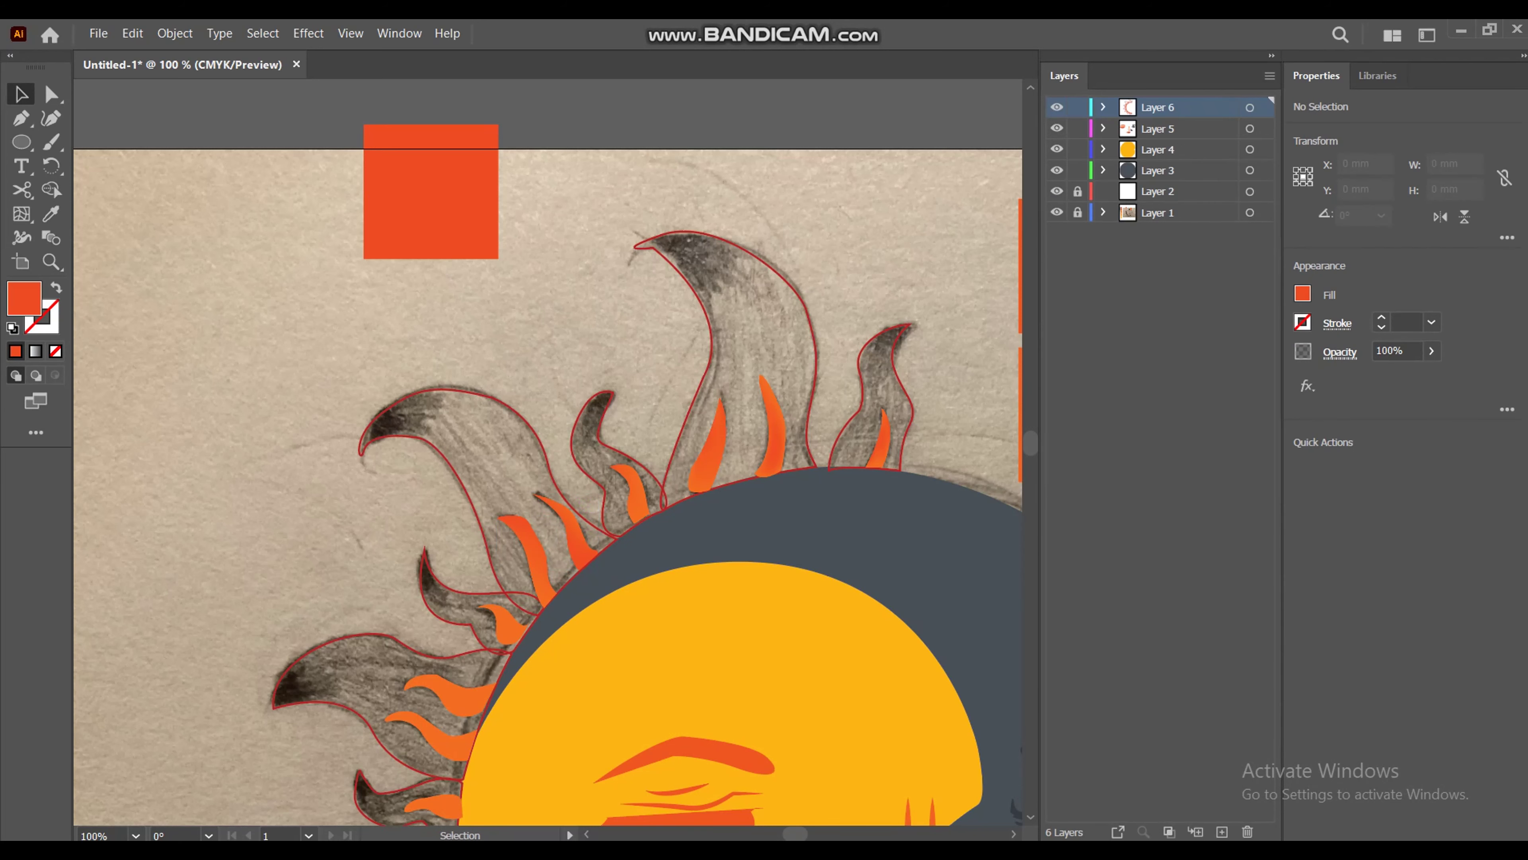
drag(429, 258, 140, 733)
Step: Lock the square's layer, zoom to the left flames, and sample red-orange for the top-left flame
click(1078, 212)
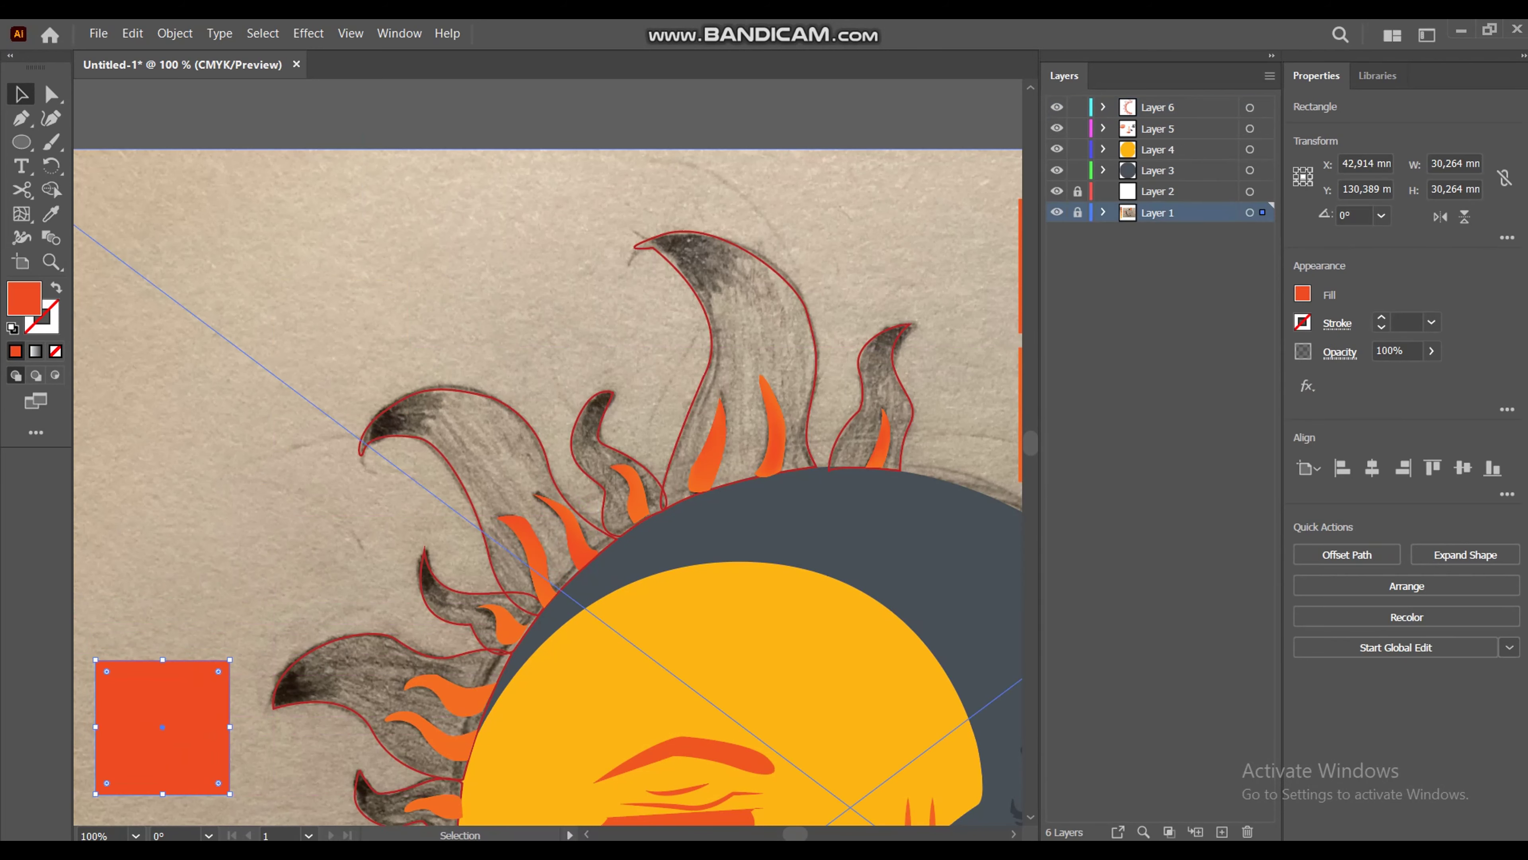
key(z)
click(415, 783)
click(551, 328)
key(u)
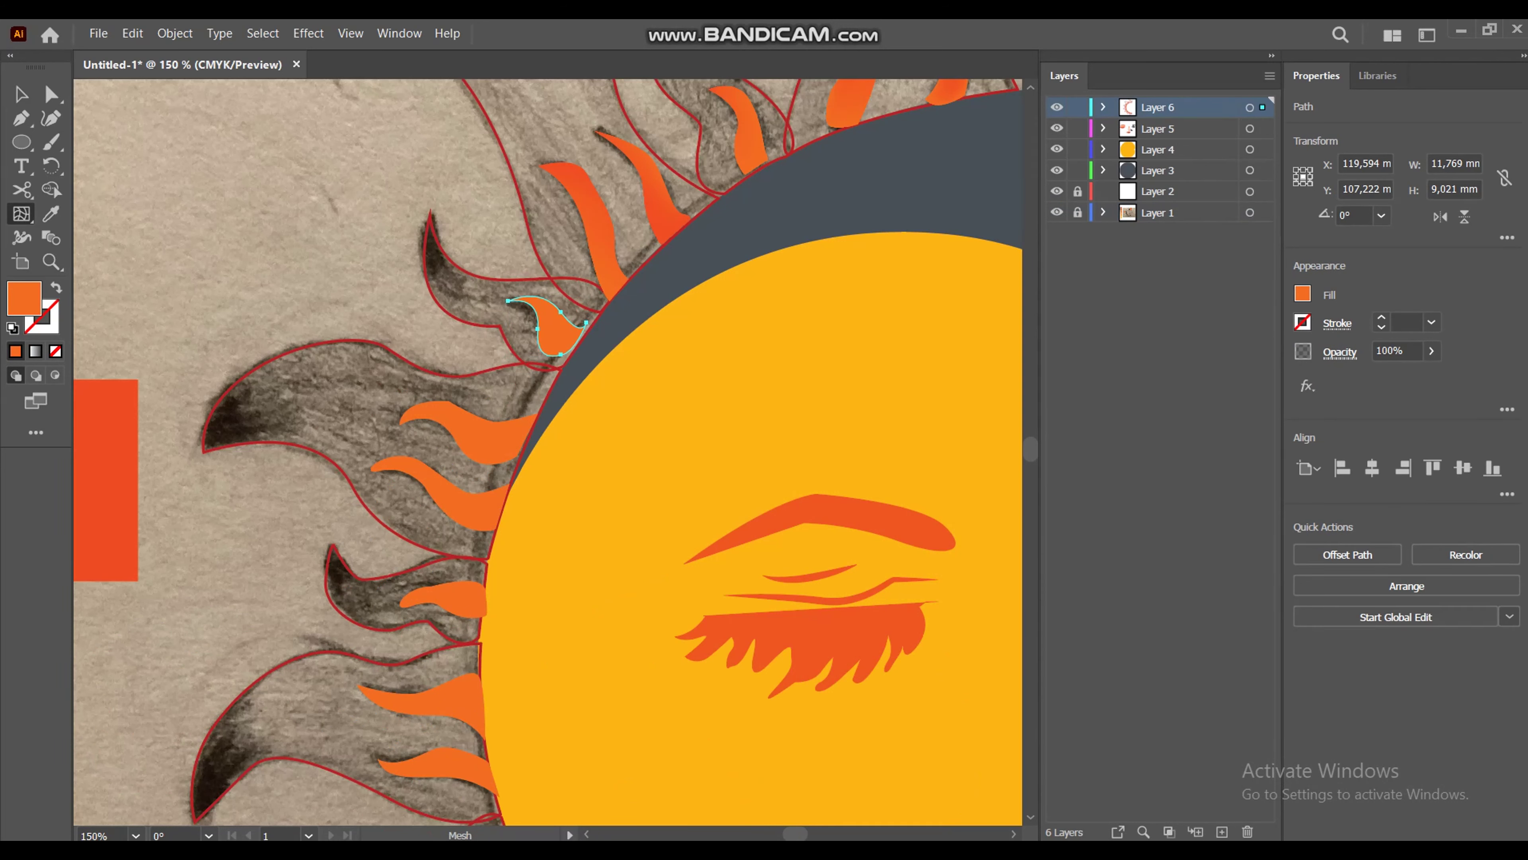
key(a)
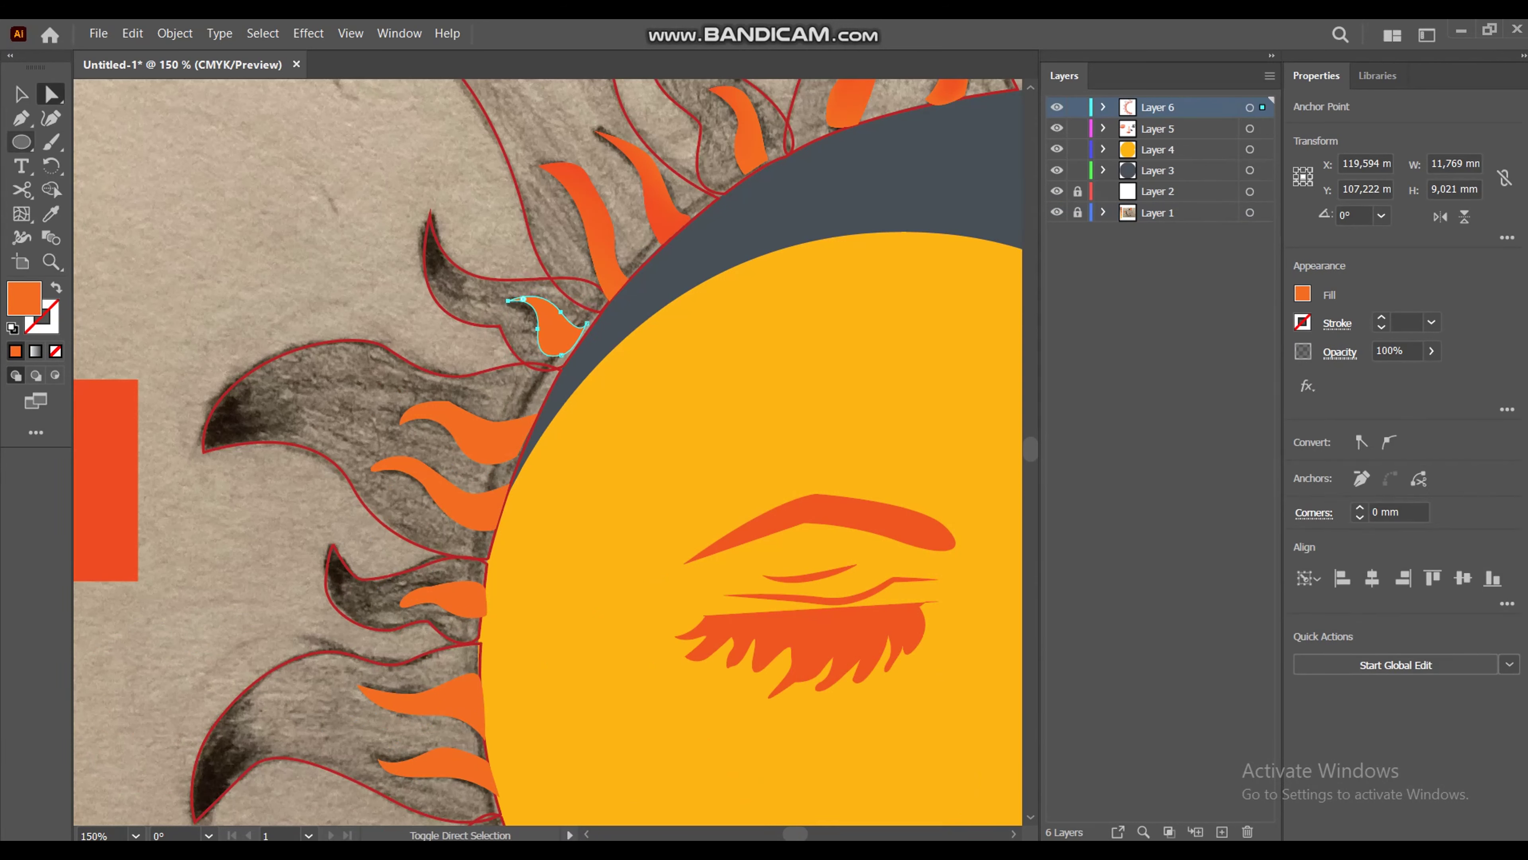
key(i)
click(105, 482)
Step: Add, reposition and colour red-orange a mesh point in the top-left small flame
key(u)
click(547, 325)
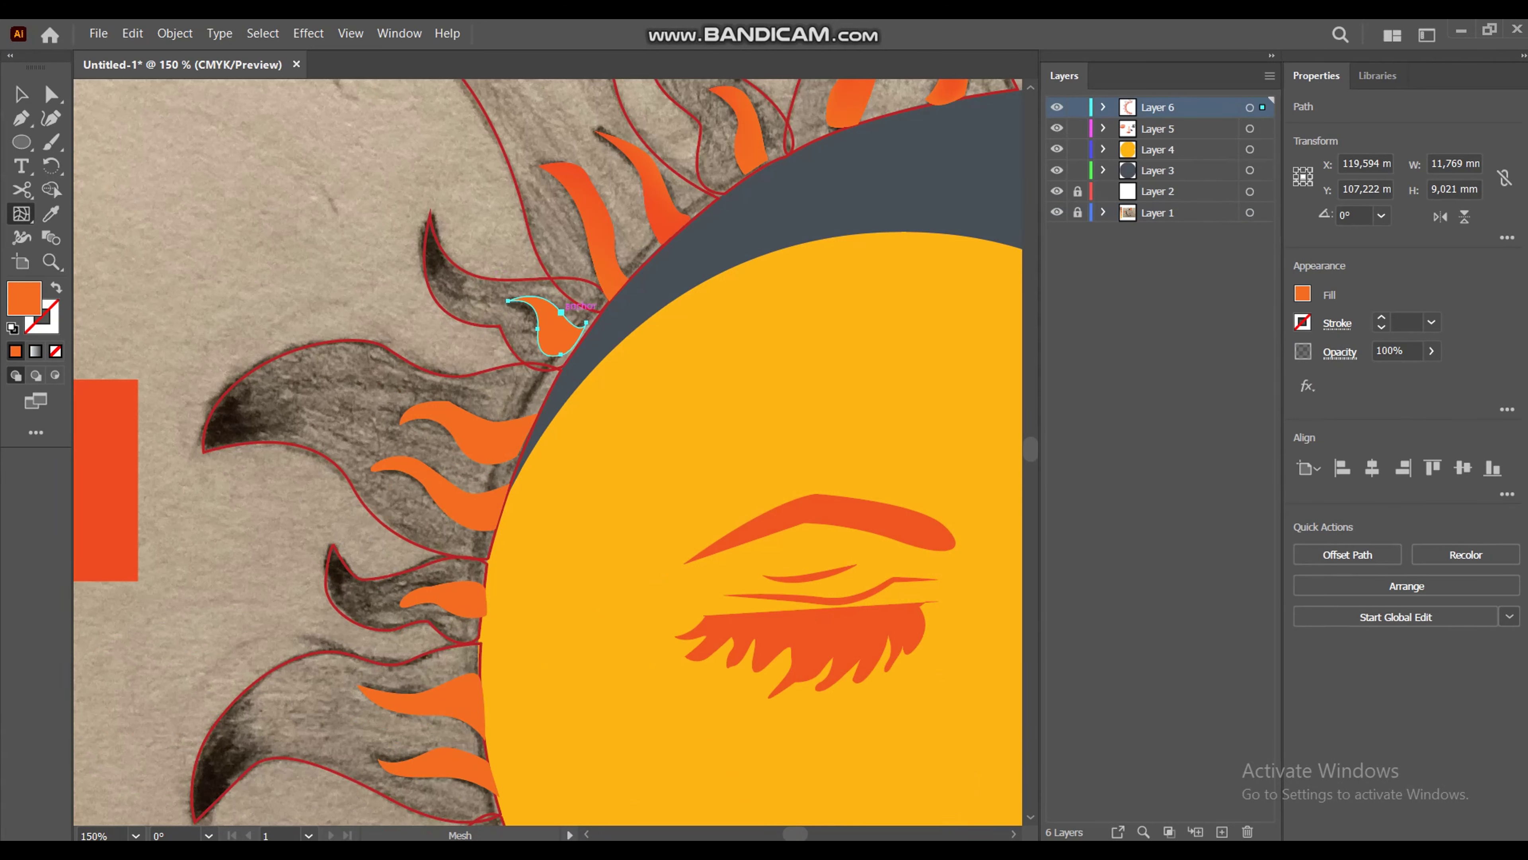
key(ctrl)
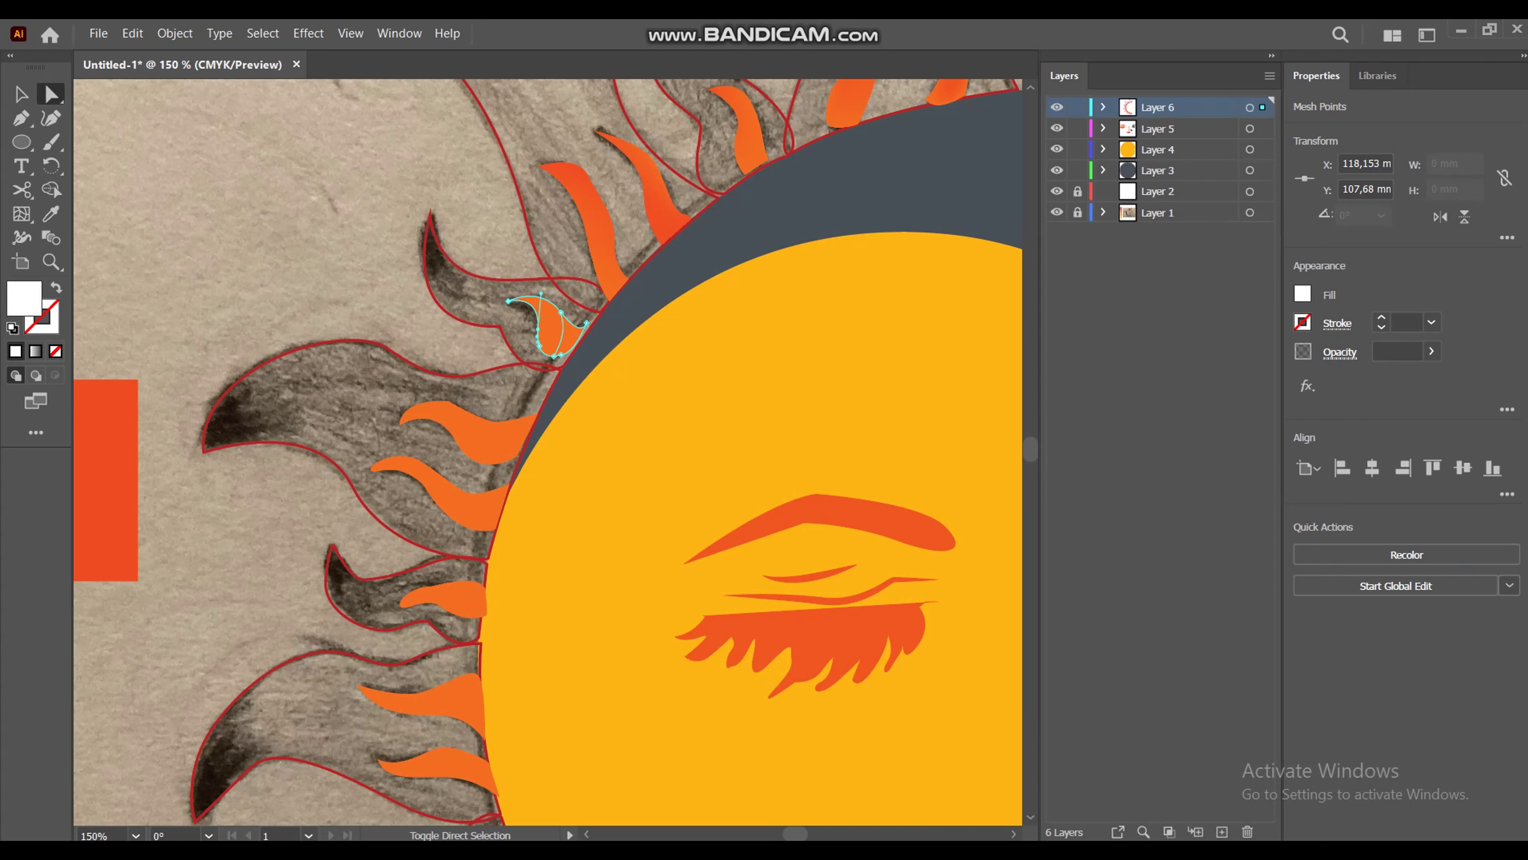
drag(537, 328, 559, 337)
key(i)
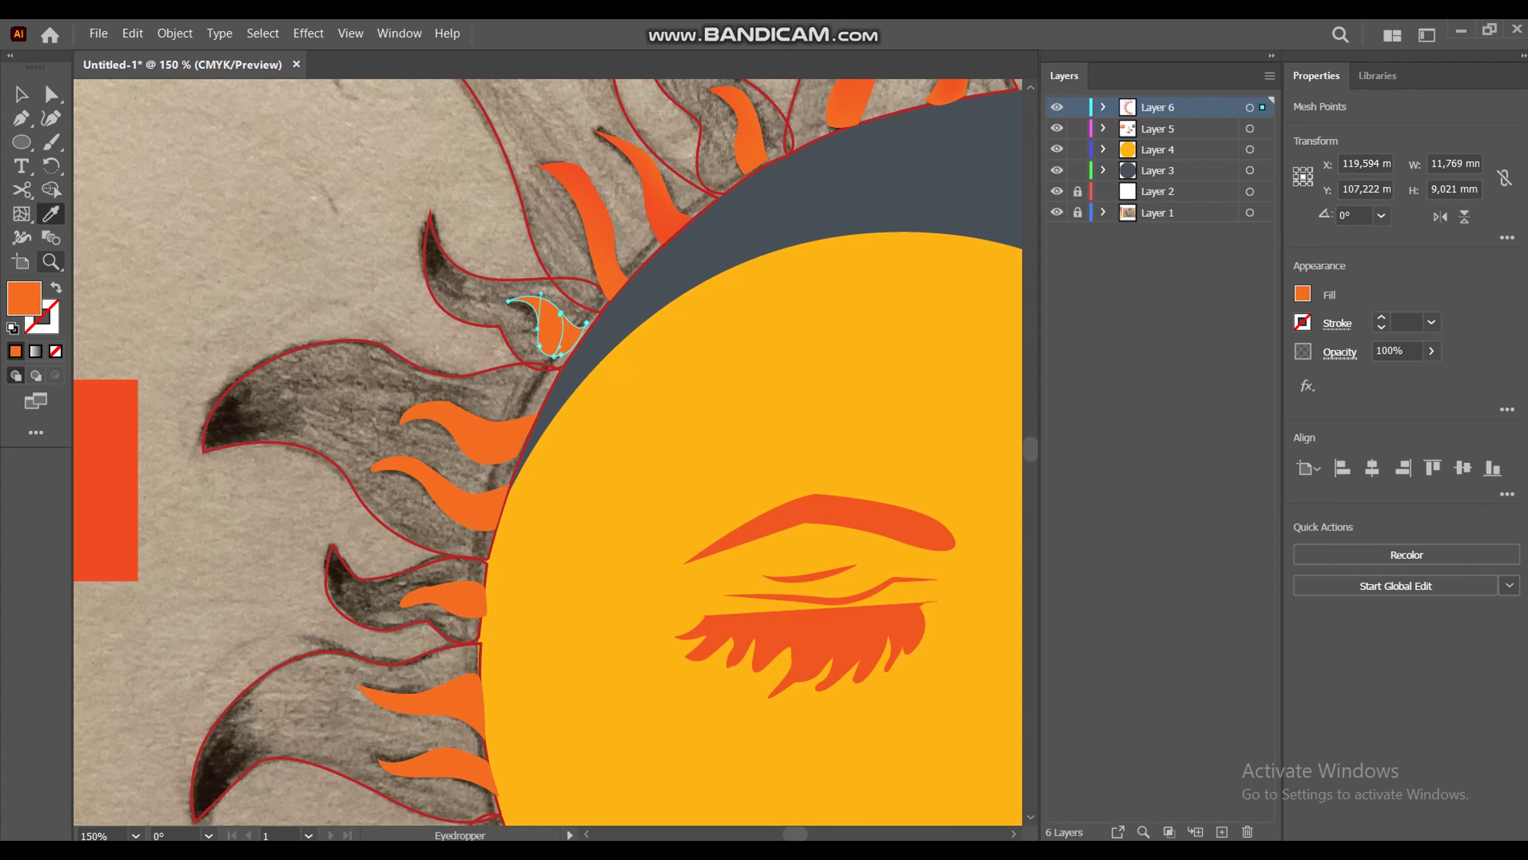
click(542, 325)
Step: Add and adjust a red-orange mesh point on the lower flame
key(u)
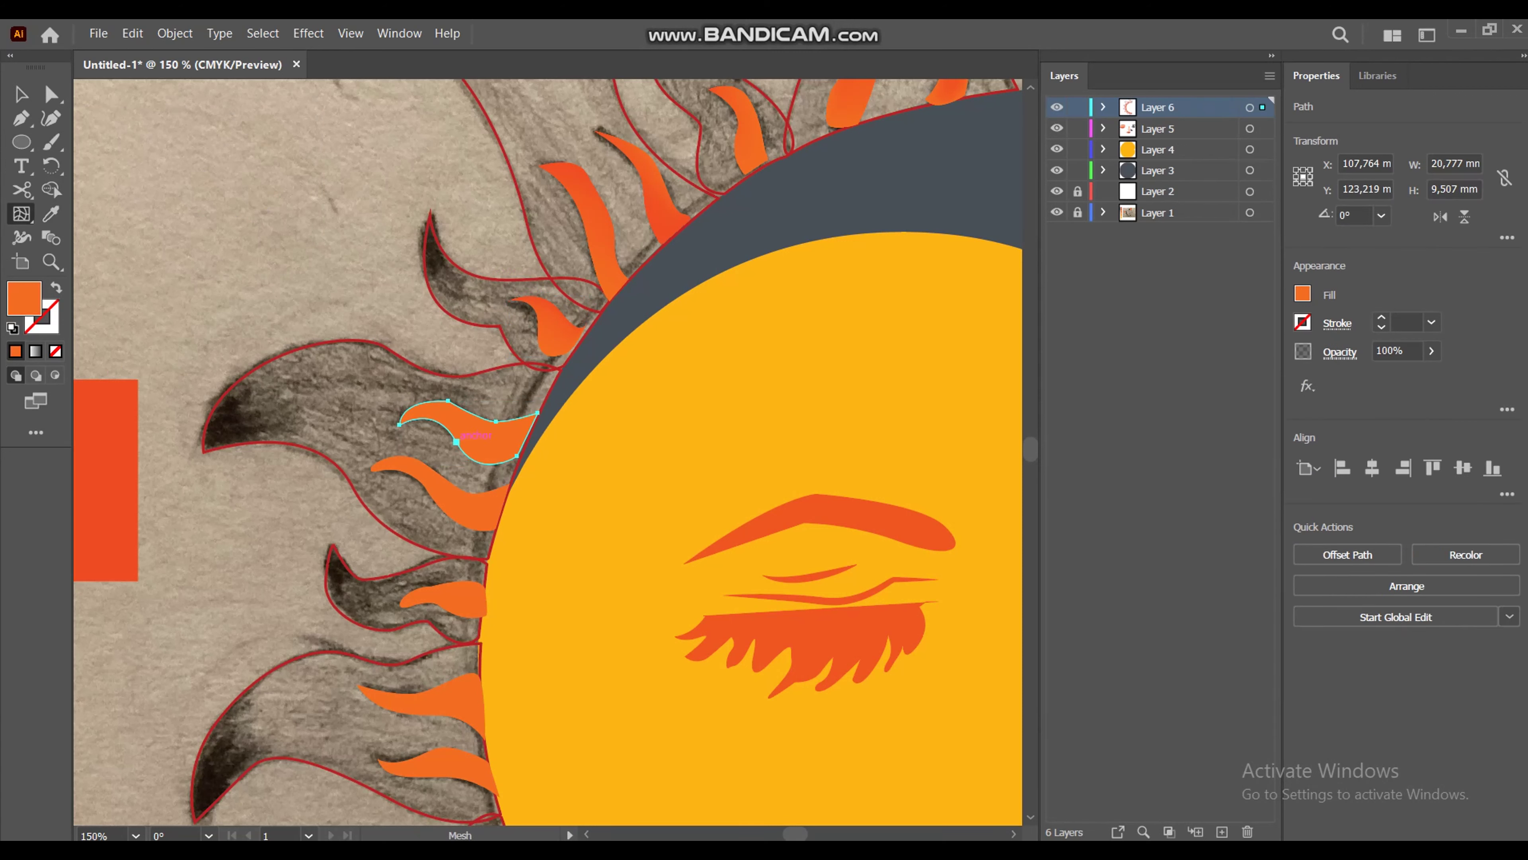
click(455, 421)
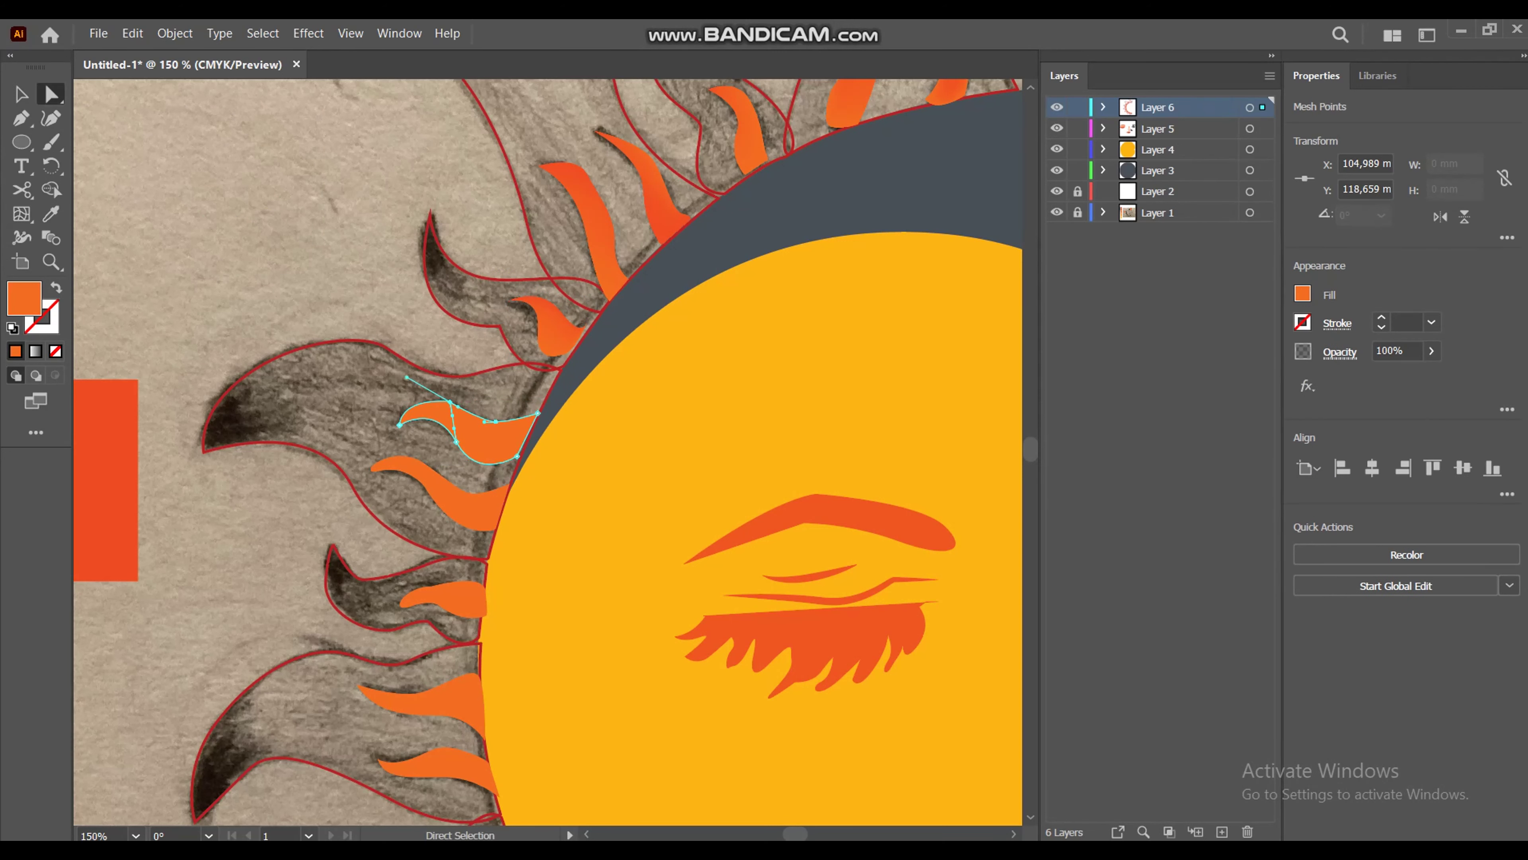
drag(456, 442, 456, 442)
key(i)
click(106, 482)
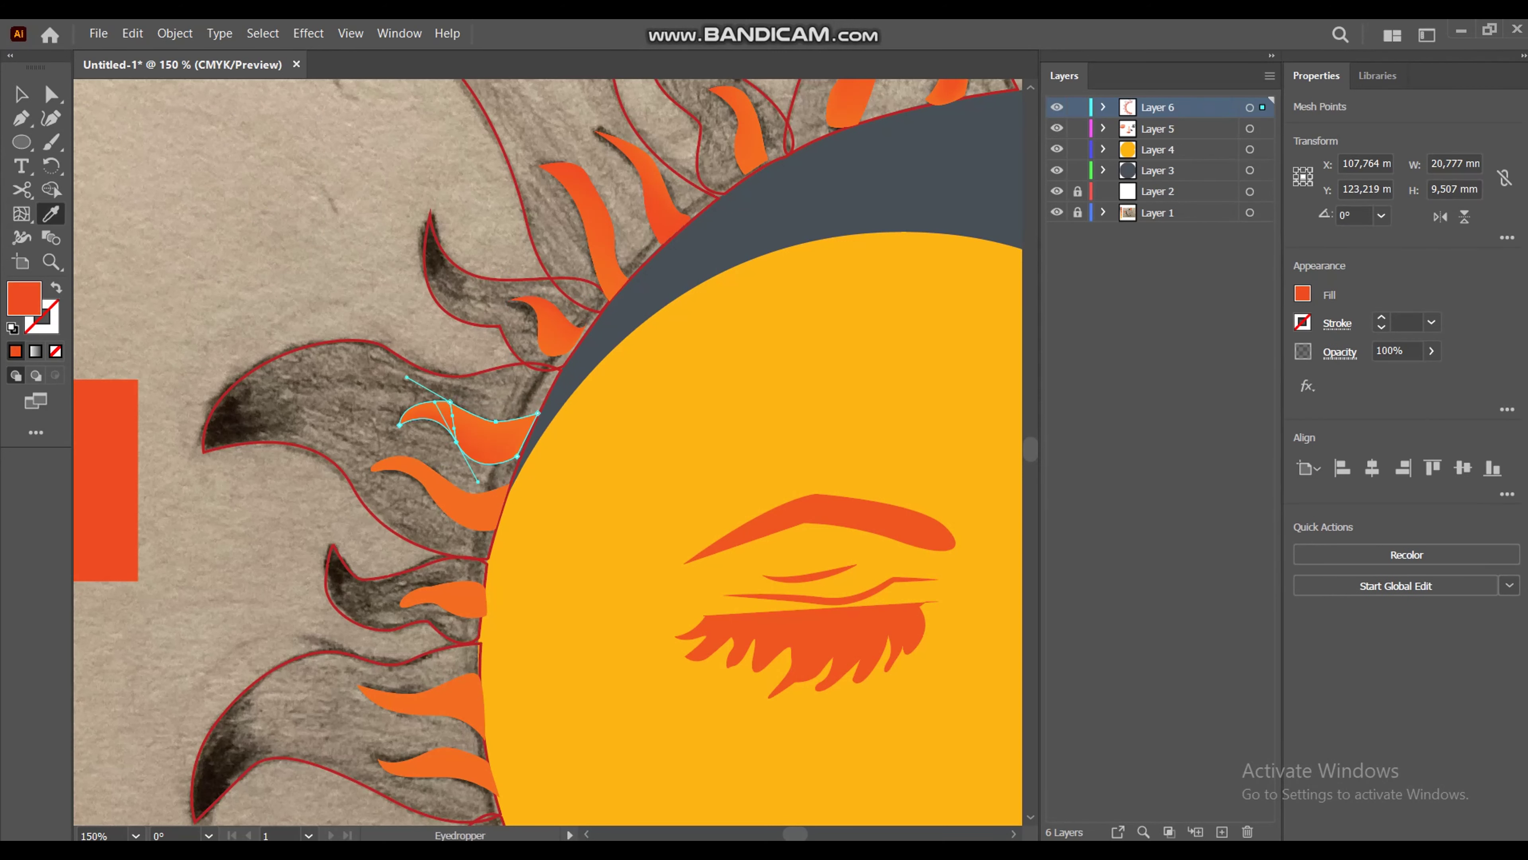
key(v)
Step: Zoom in on the left side and give a flame a red mesh point
key(ctrl+shift+a)
key(ctrl+0)
key(ctrl+1)
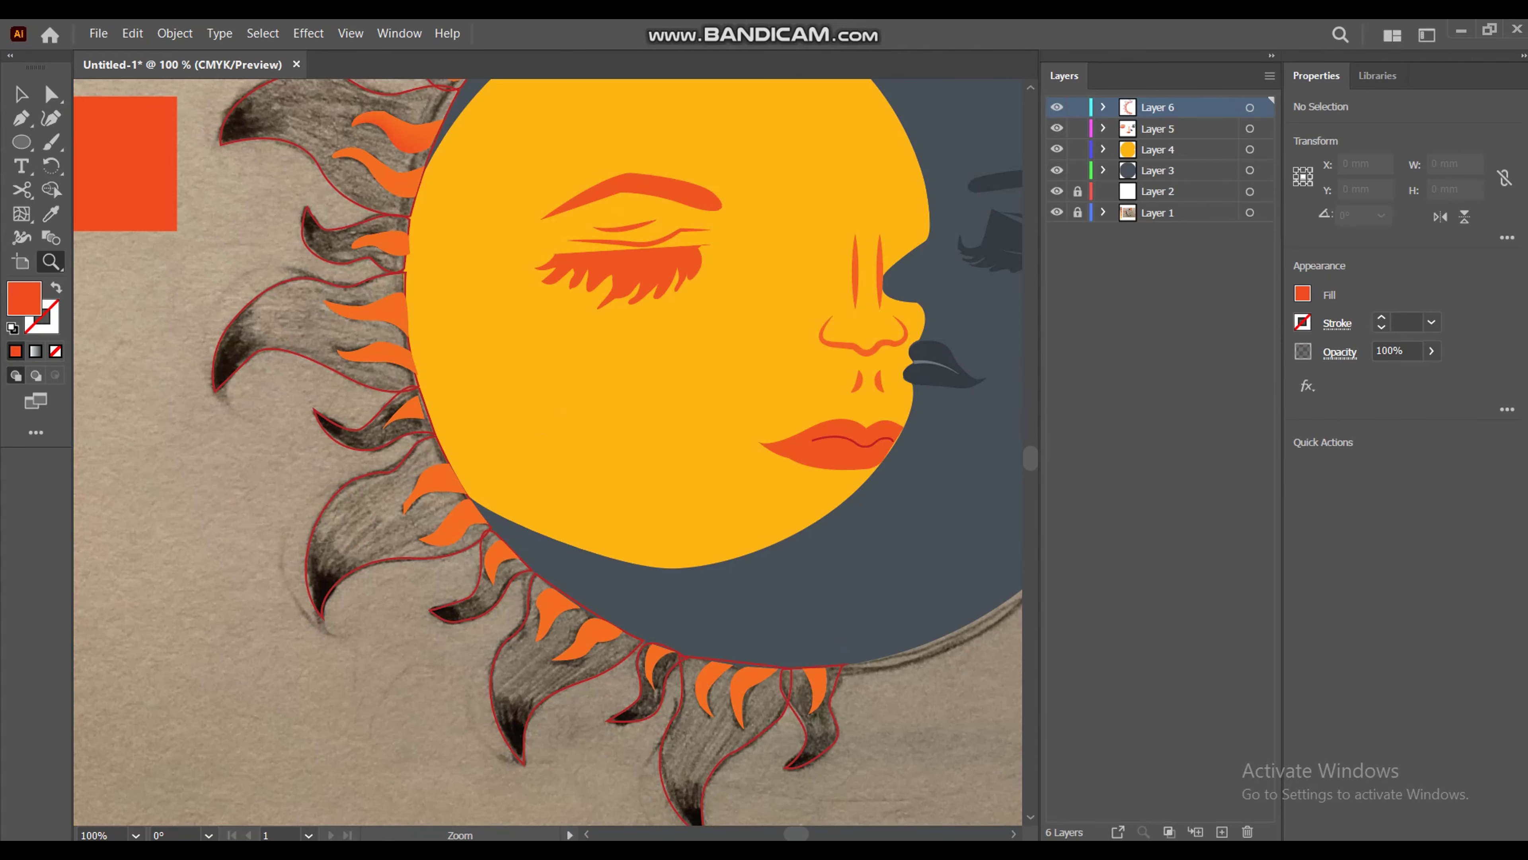
key(ctrl+plus)
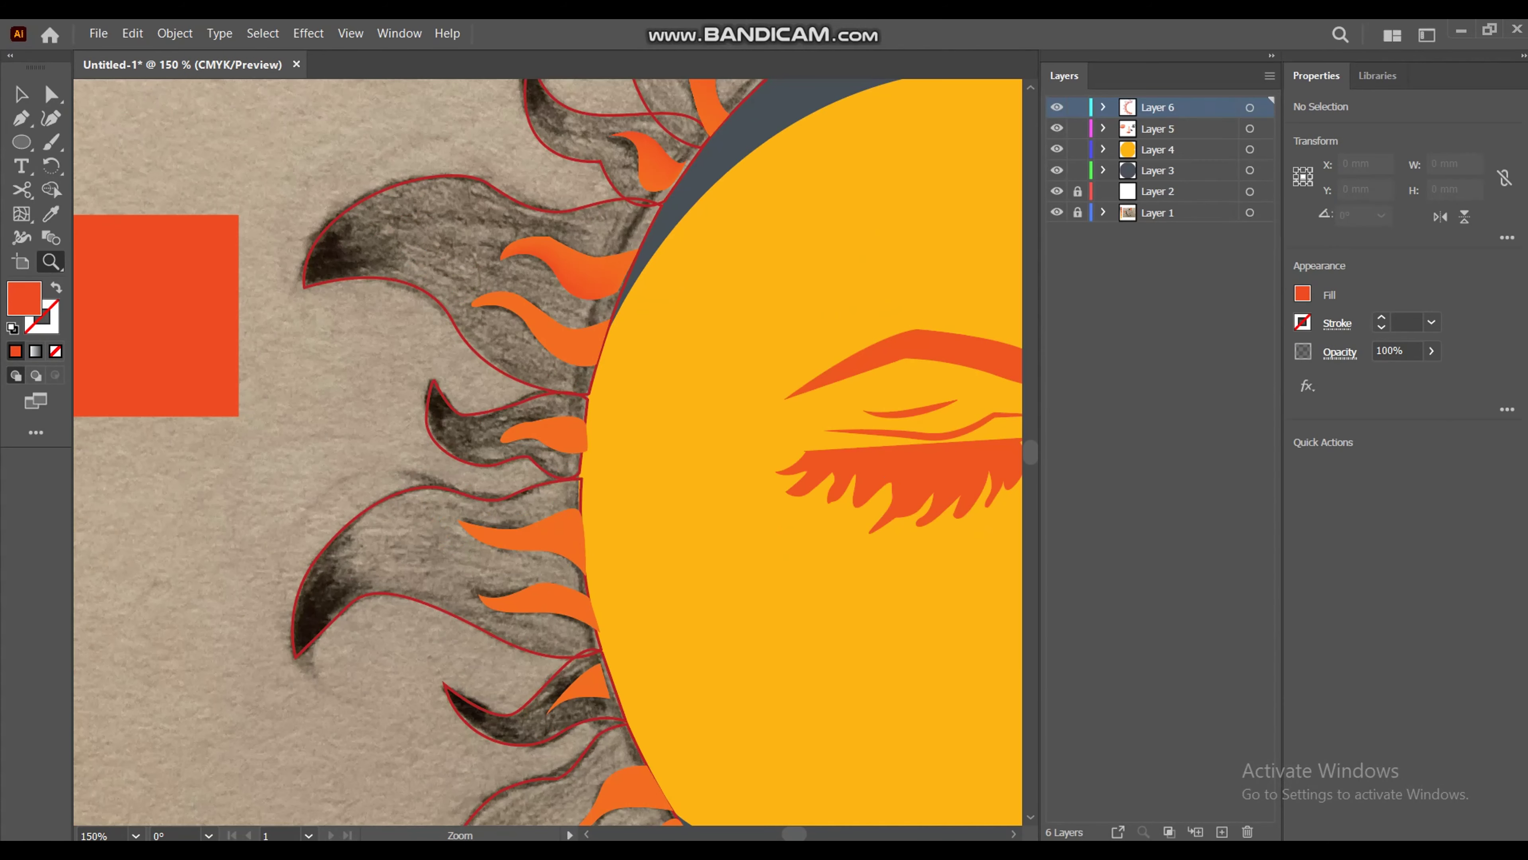
key(u)
click(541, 328)
click(474, 306)
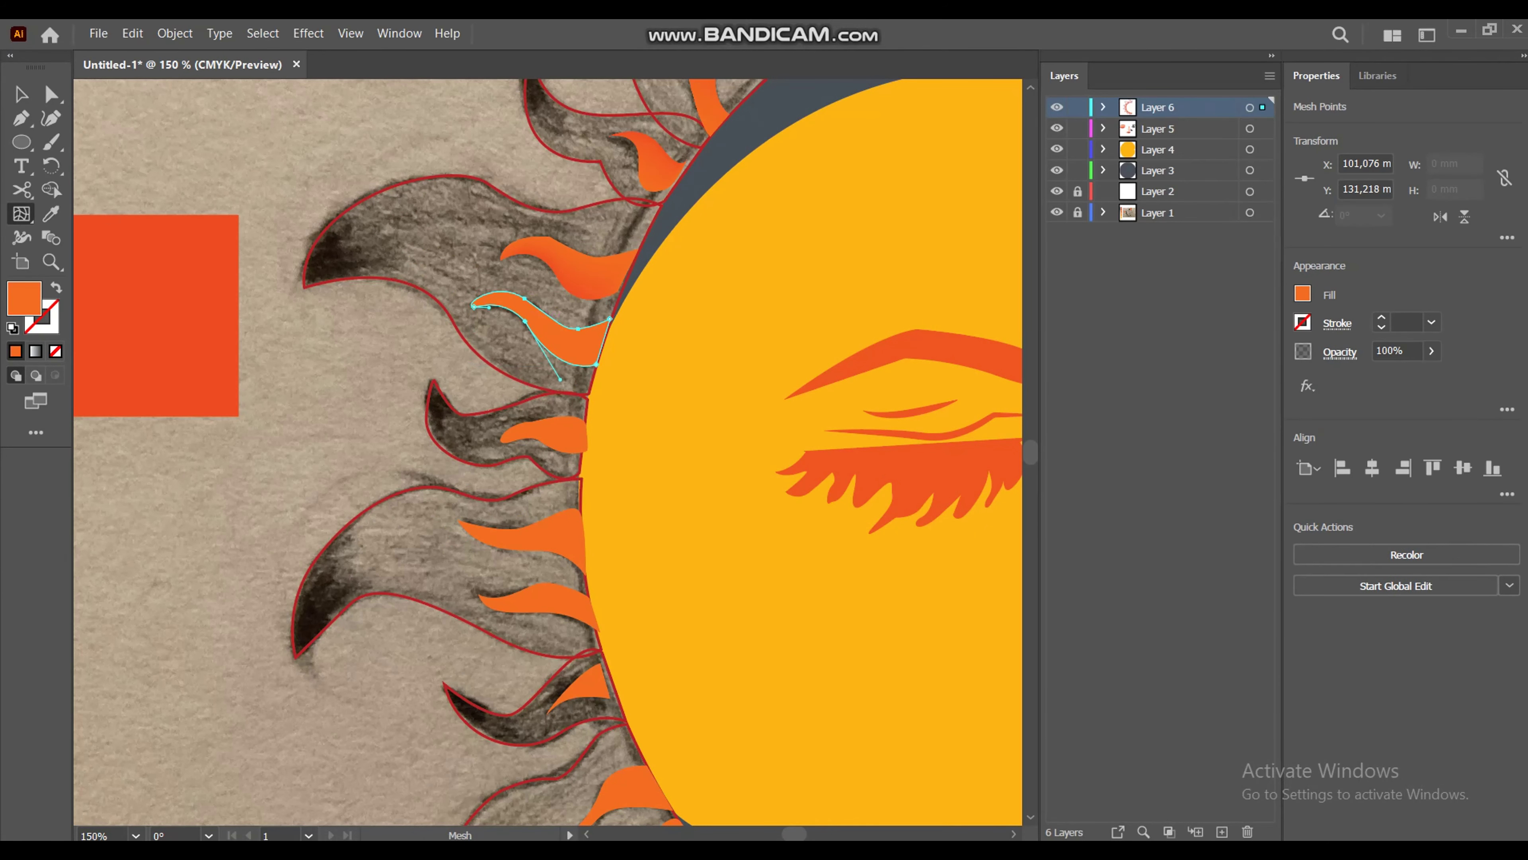
click(51, 214)
click(157, 313)
Step: Add mesh points to the next two flames lower down the left edge
key(v)
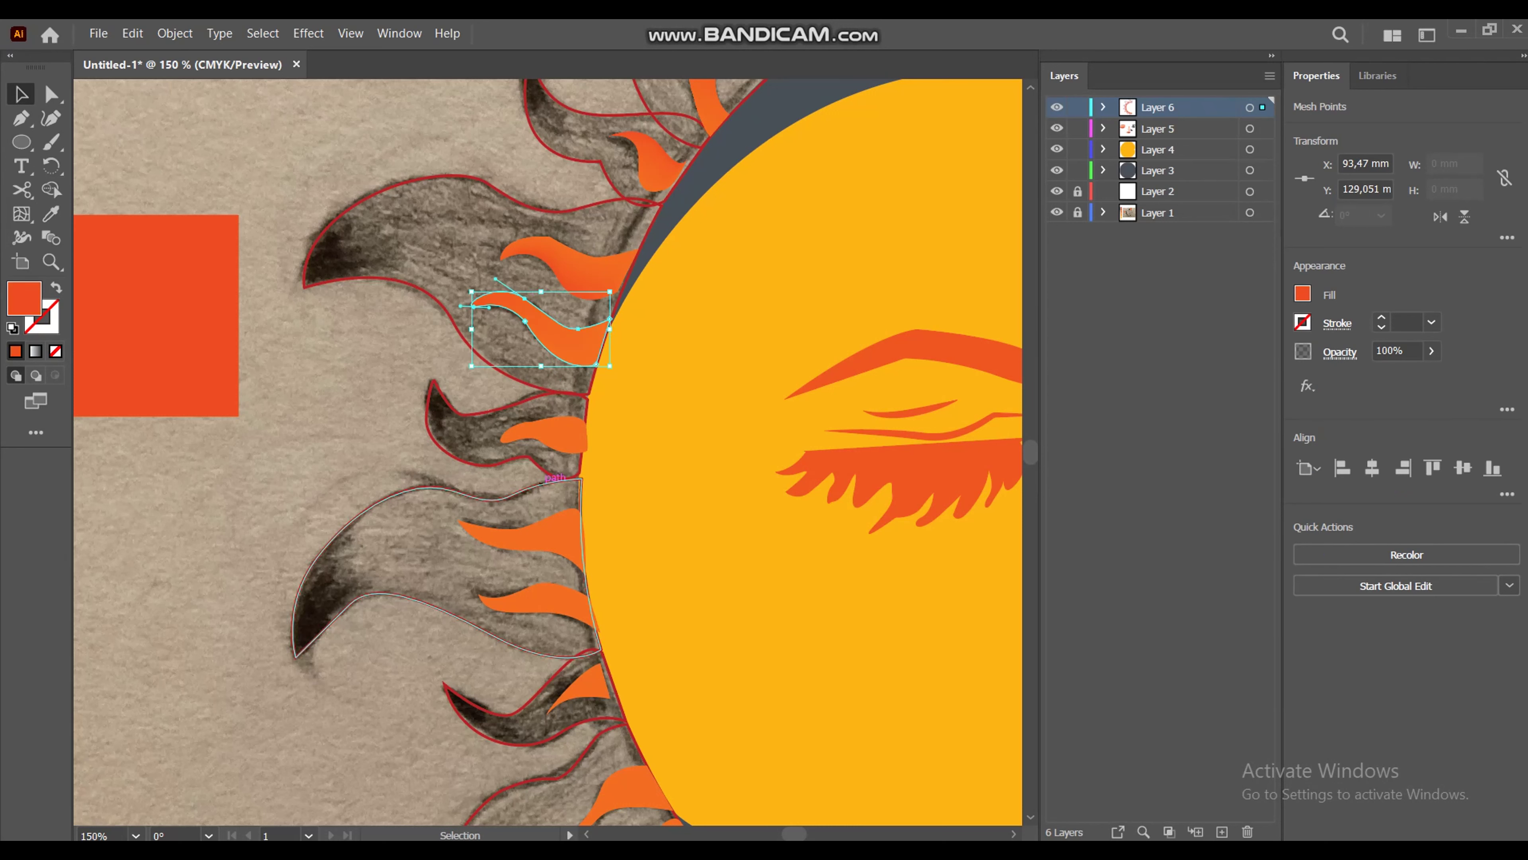
click(542, 434)
click(503, 443)
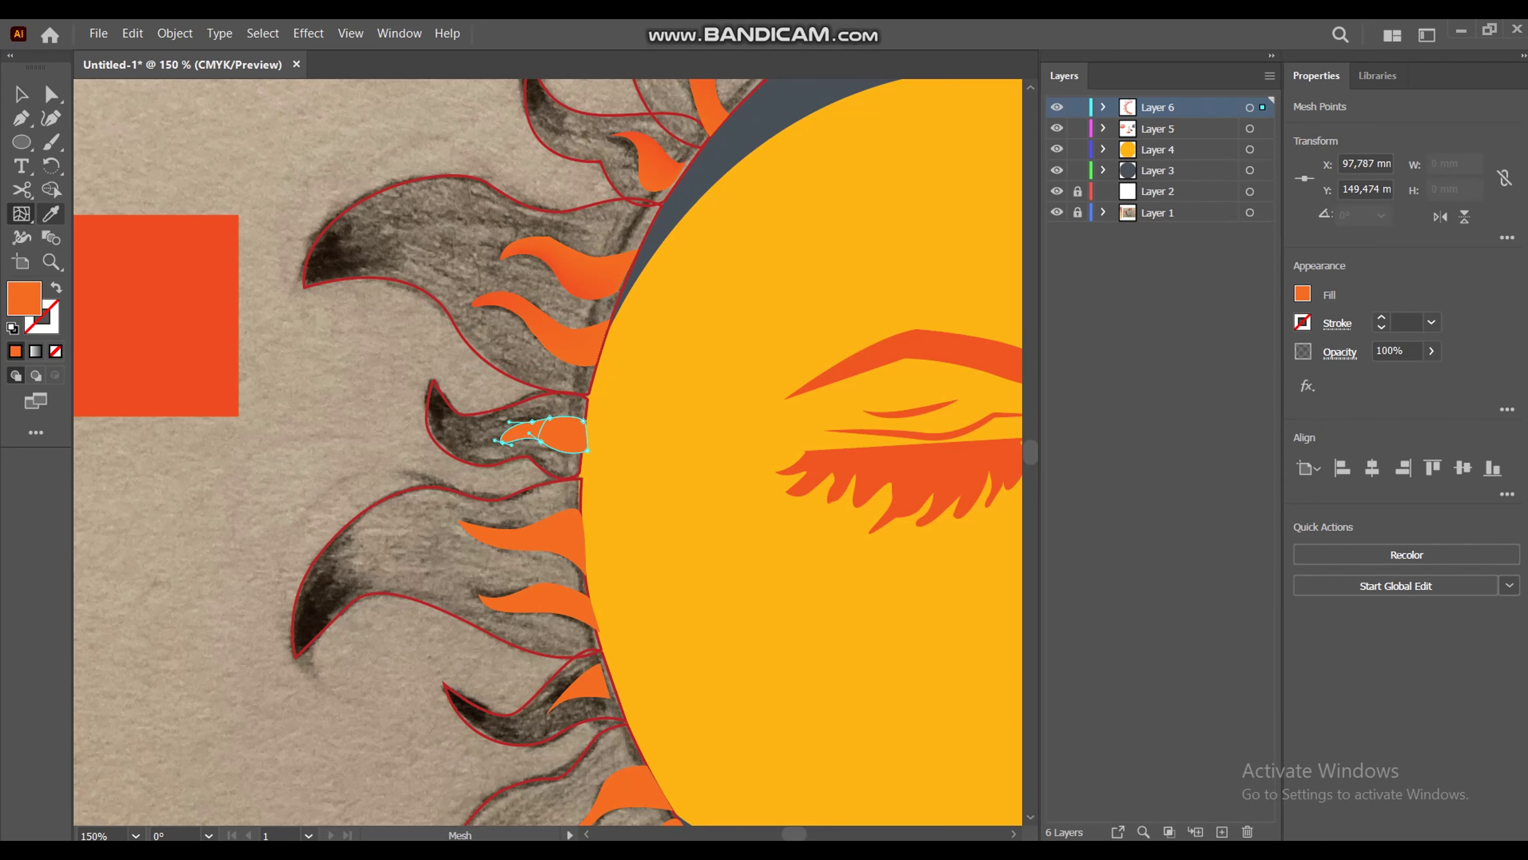
key(v)
click(529, 545)
key(u)
click(522, 529)
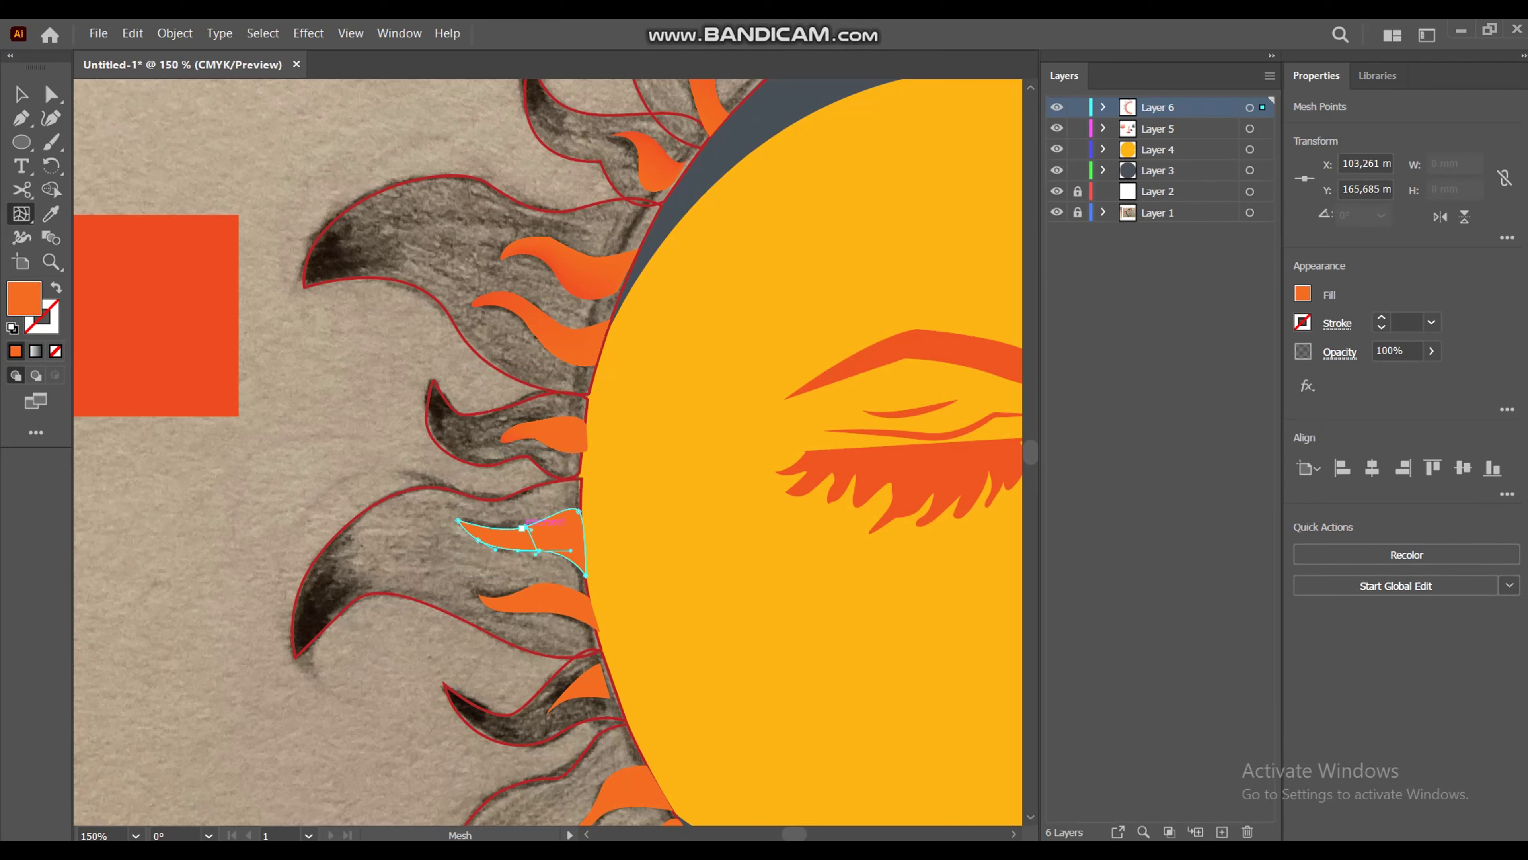
key(v)
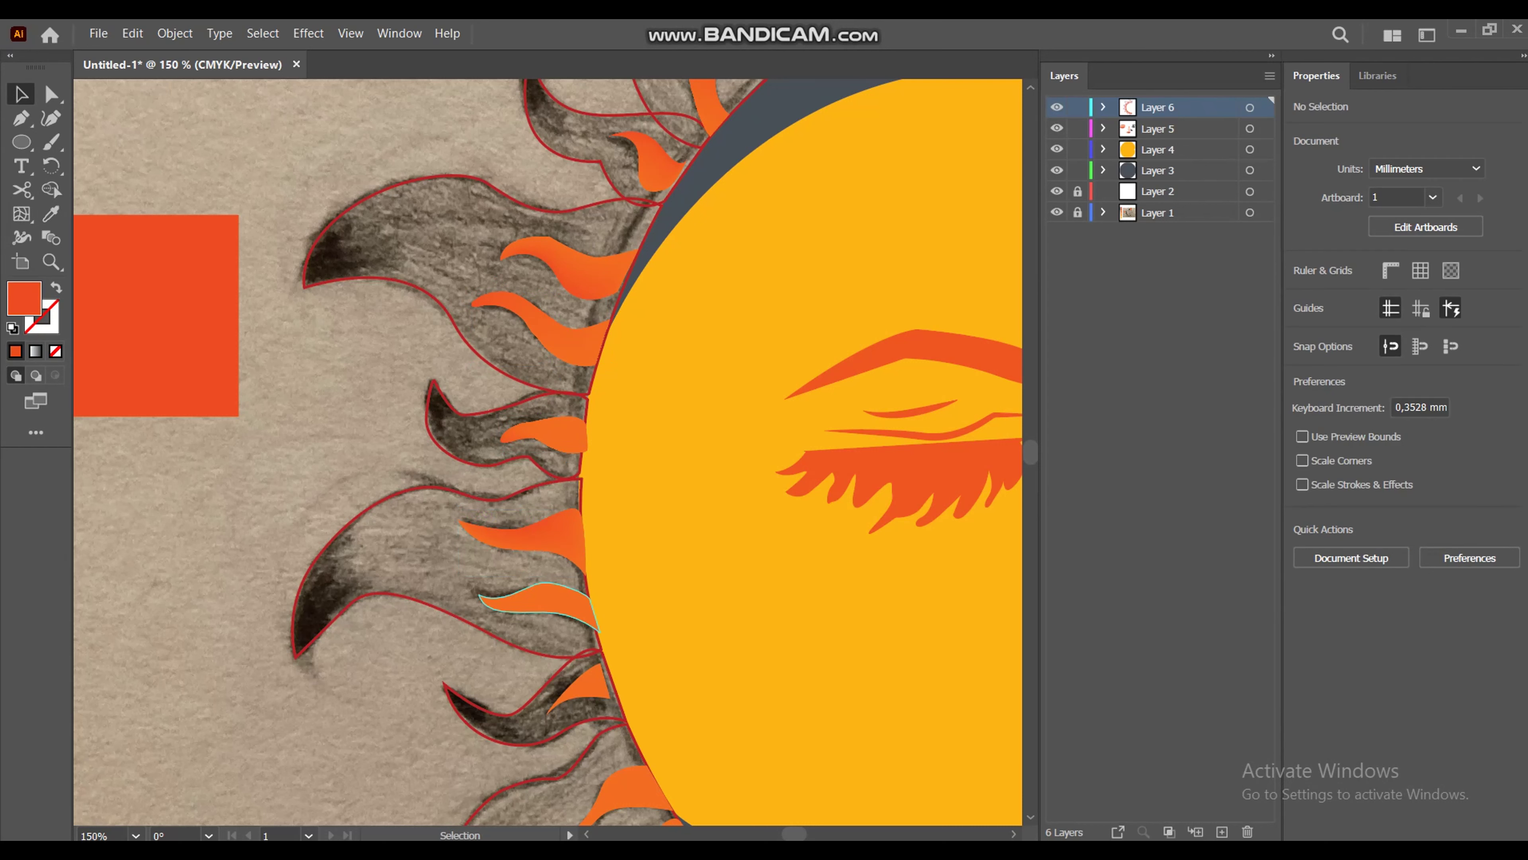
Step: Add a mesh point to the next lower flame and select it for colouring
click(541, 608)
key(u)
click(537, 597)
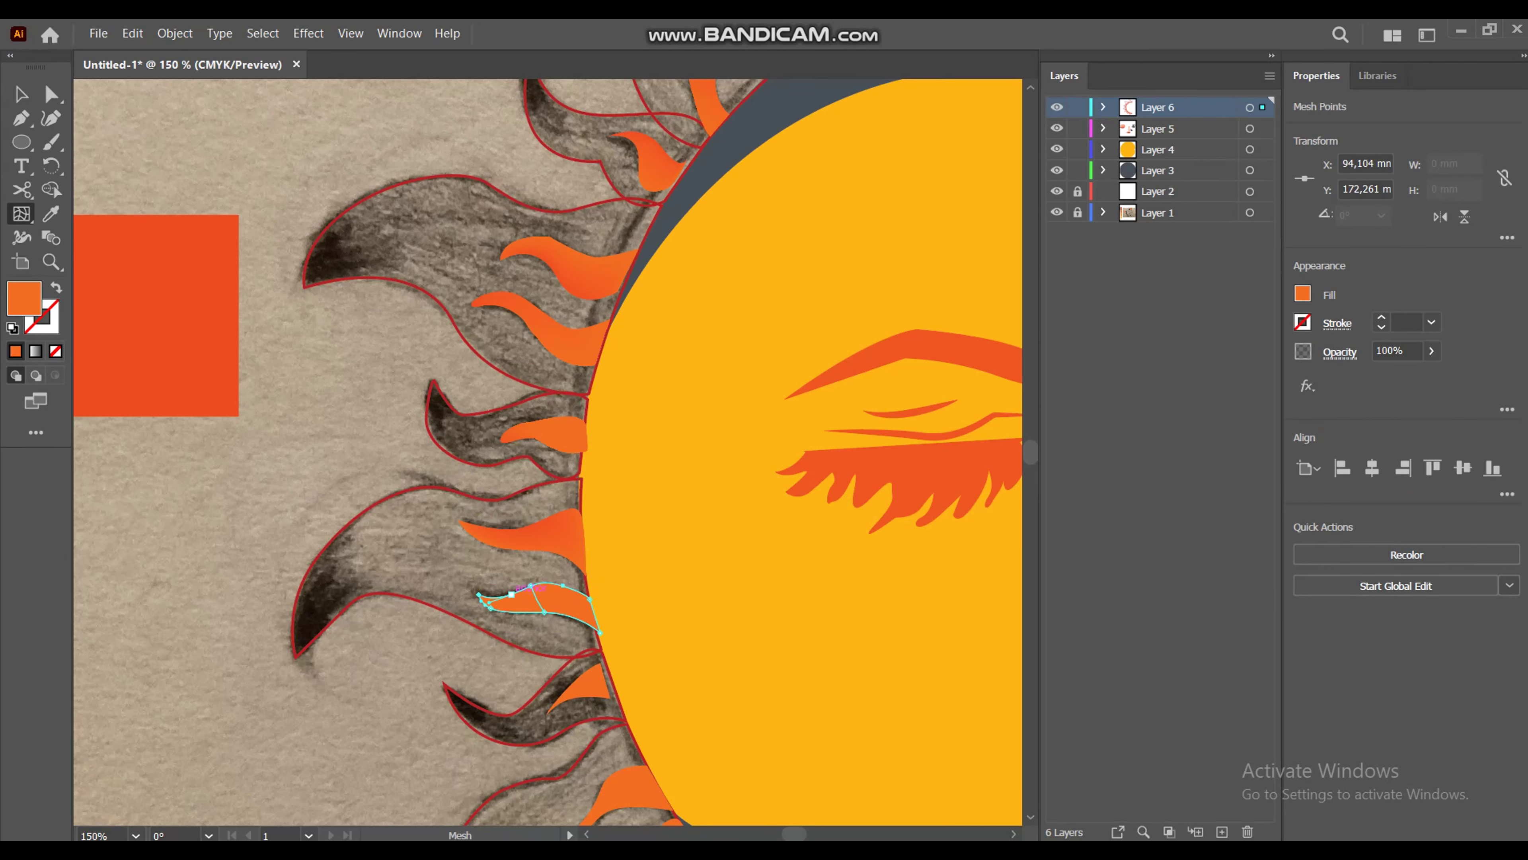
key(i)
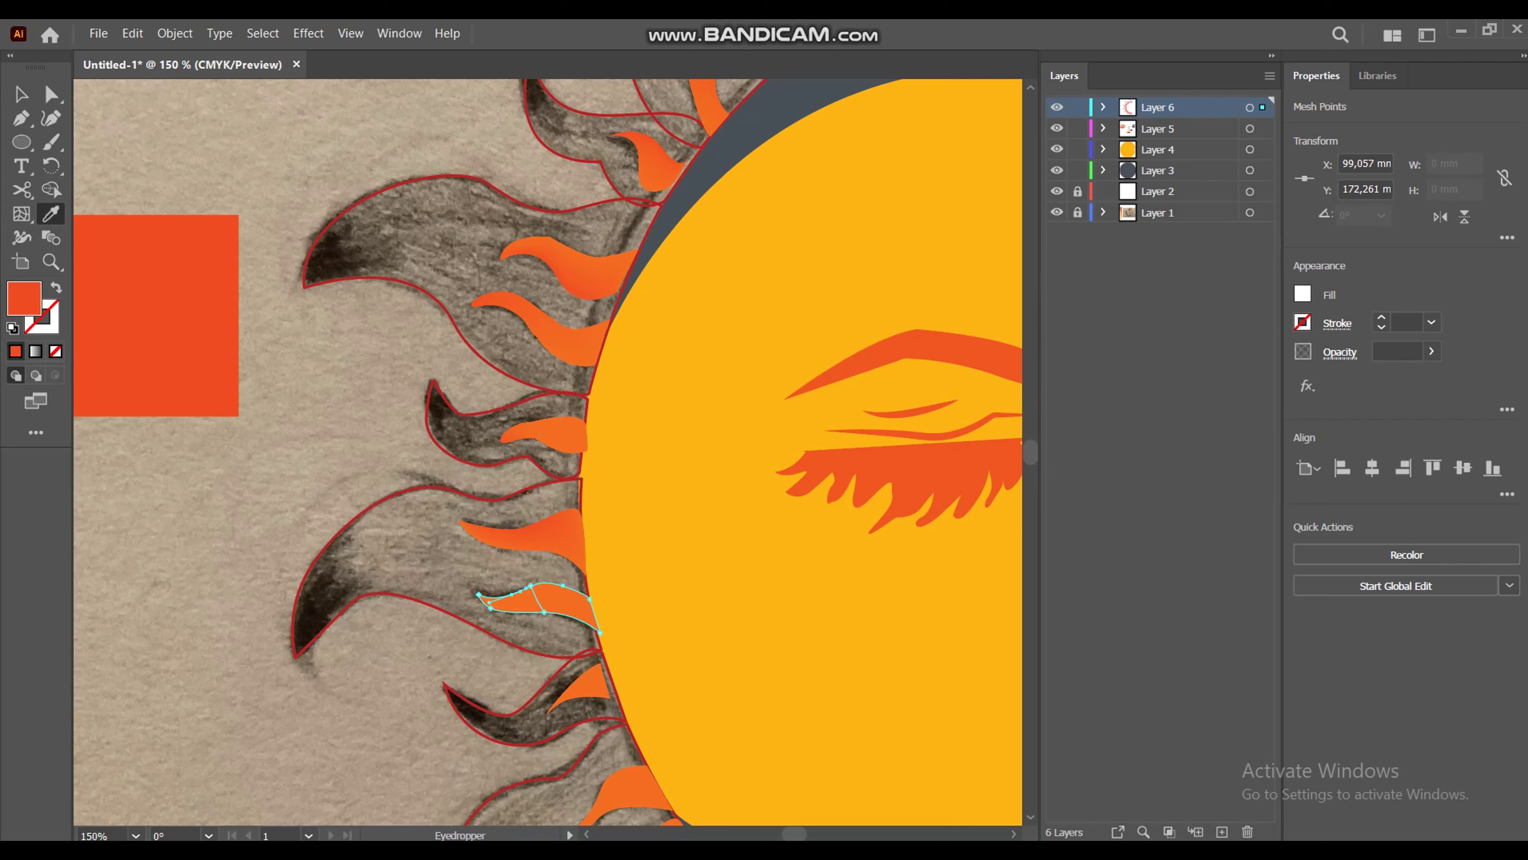
key(a)
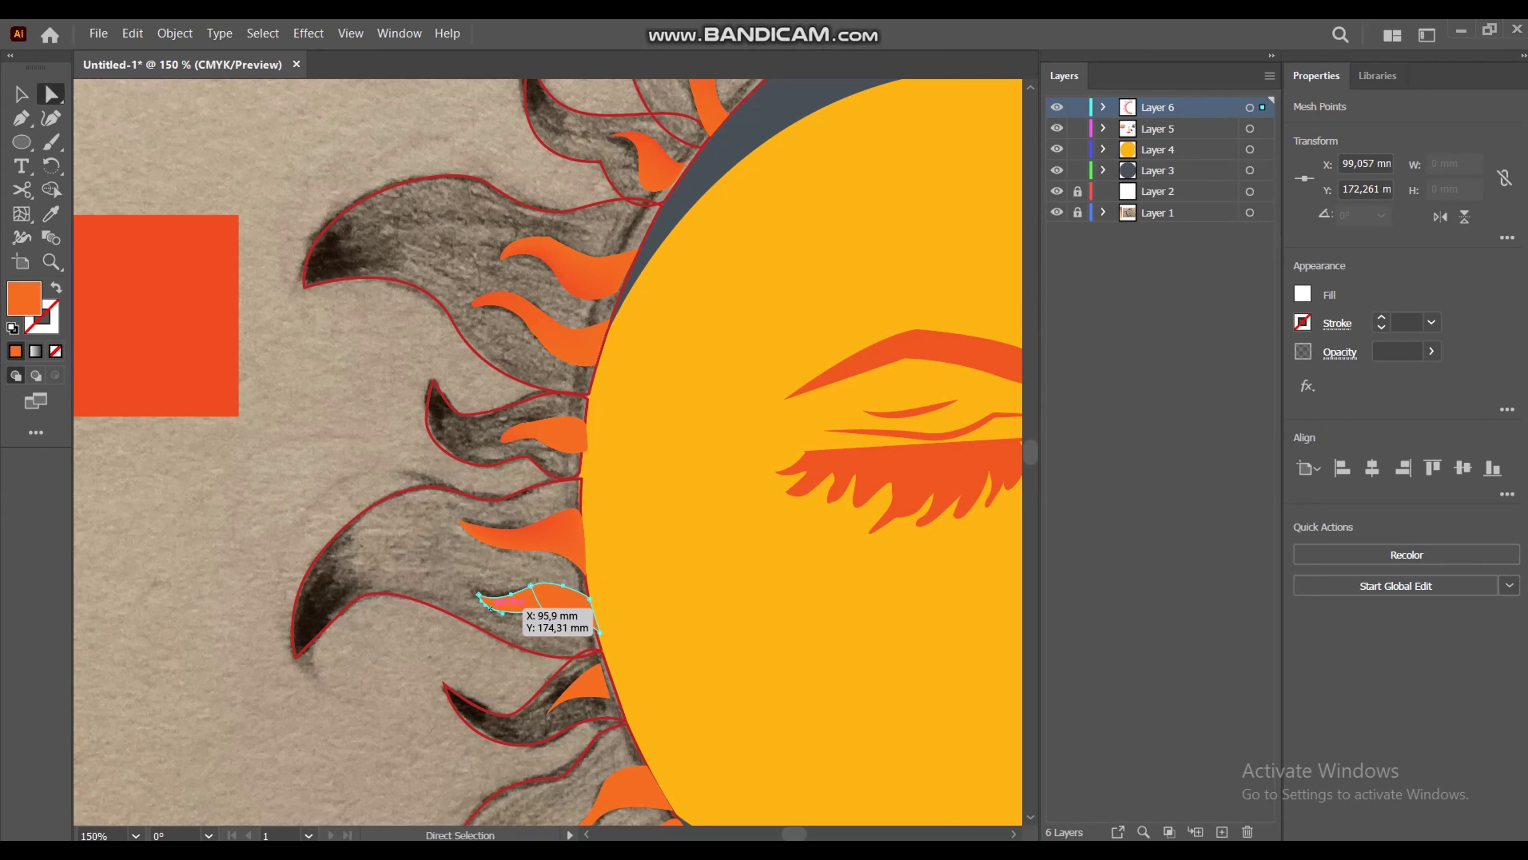
click(478, 595)
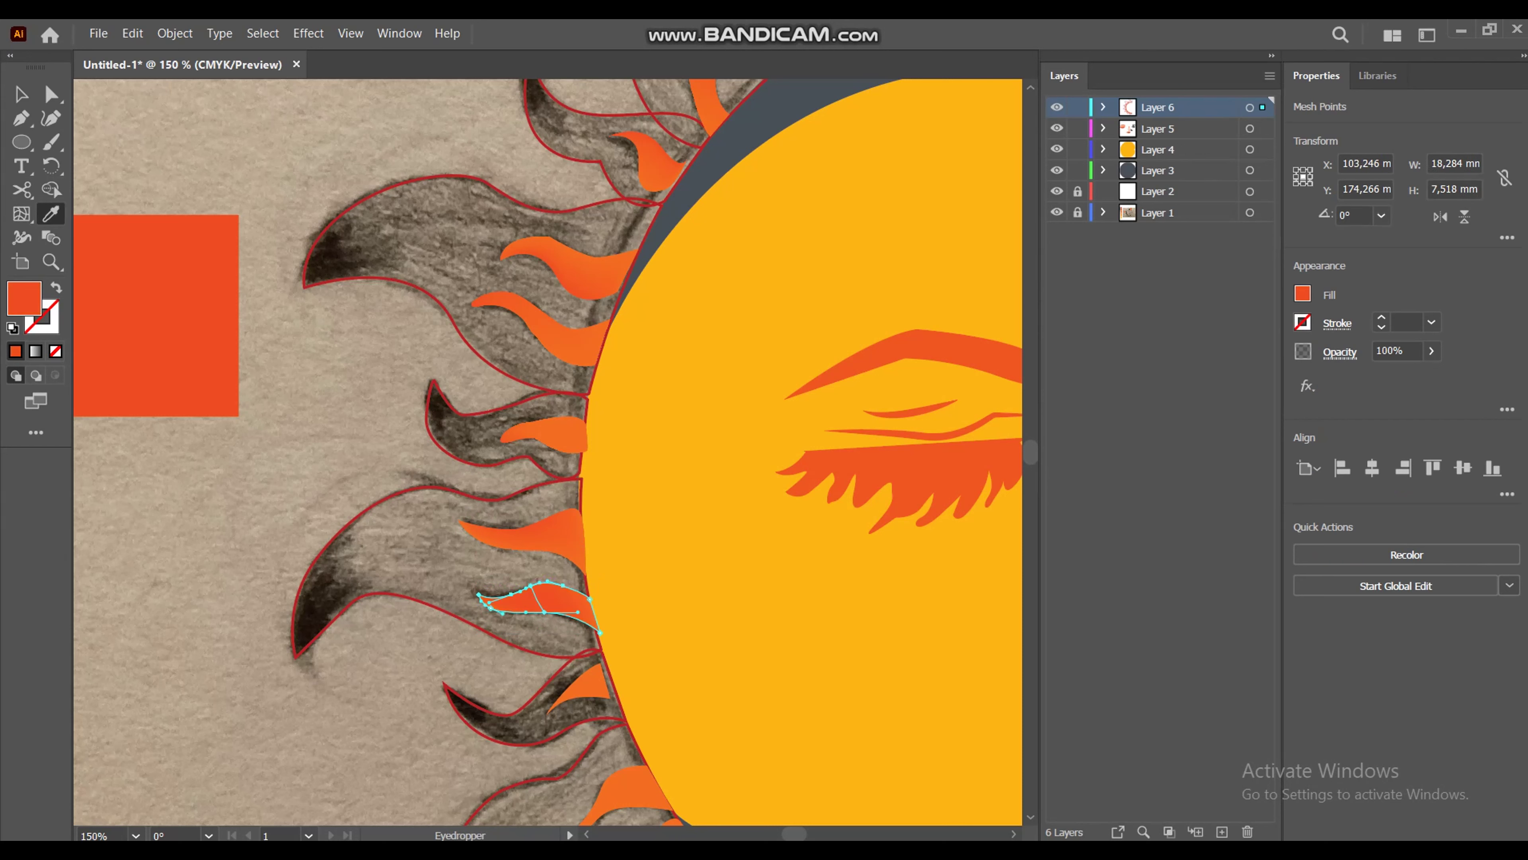
Step: Add a mesh point to the small lowest flame, then select the sun
key(v)
click(578, 686)
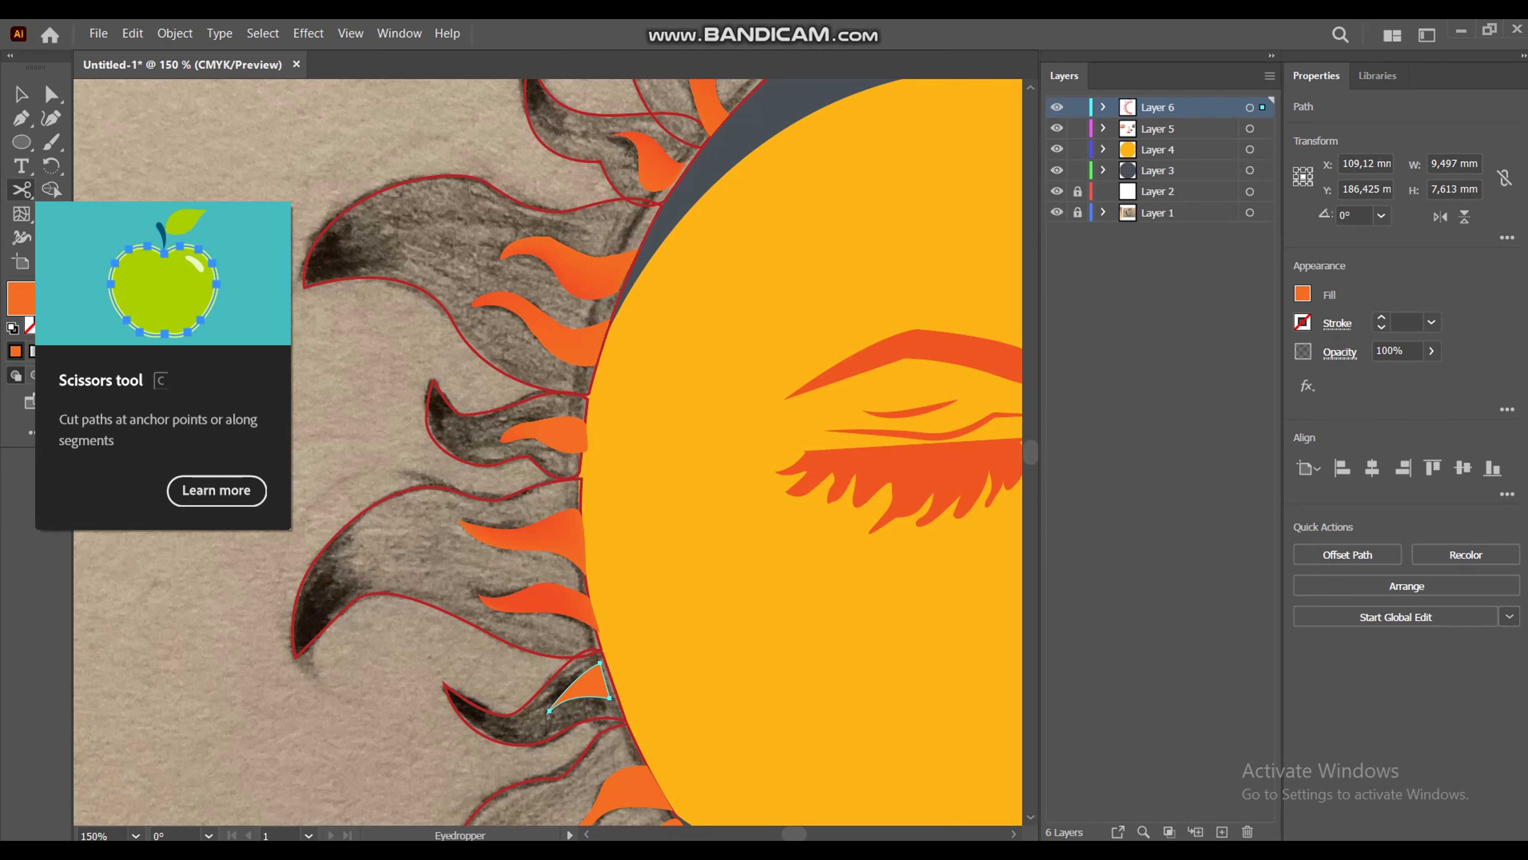
click(21, 214)
click(570, 685)
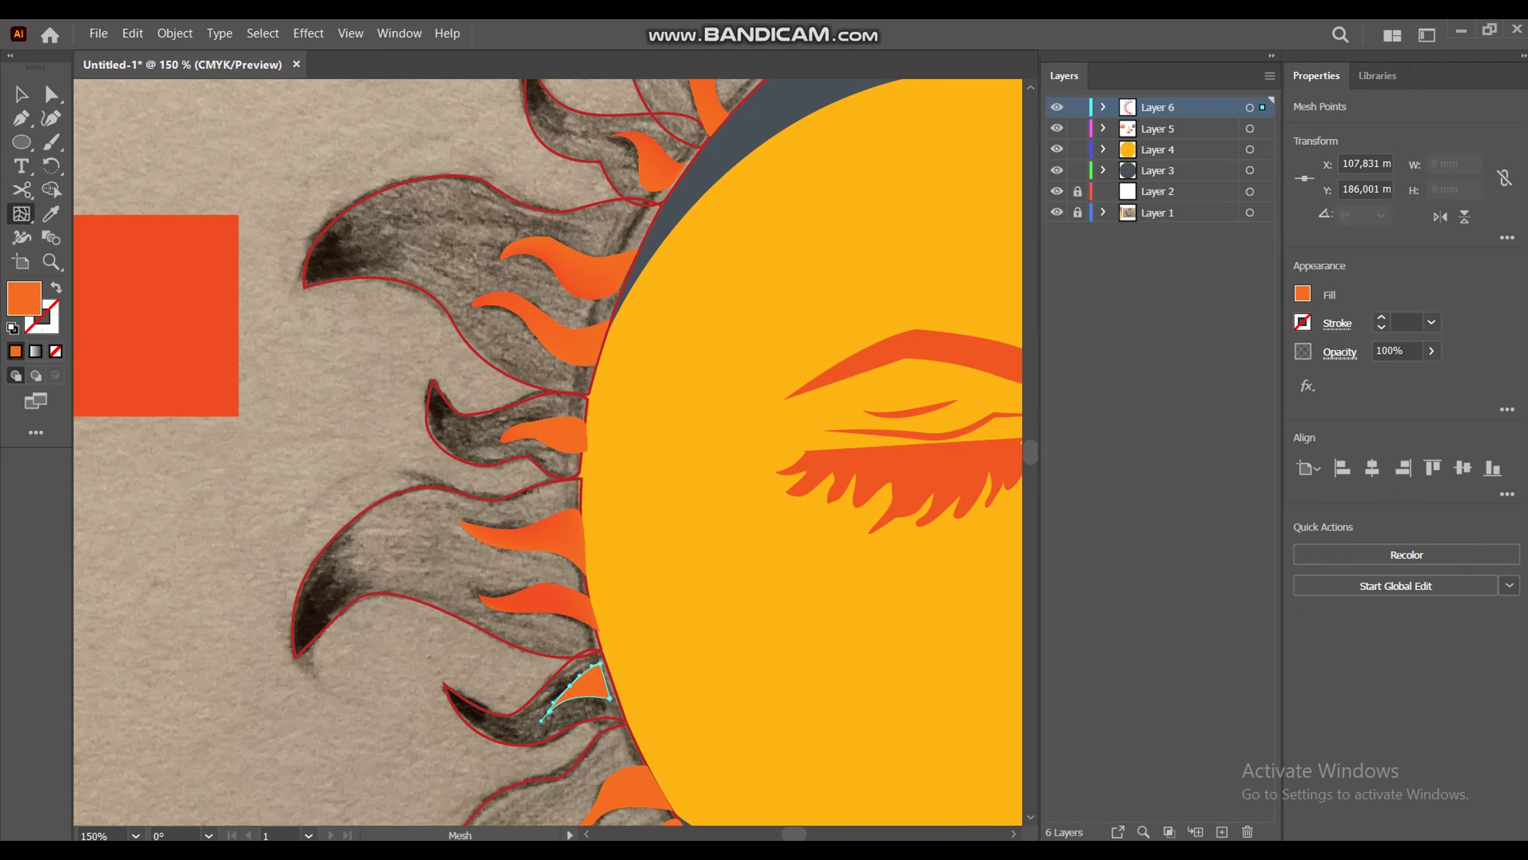
key(v)
click(782, 241)
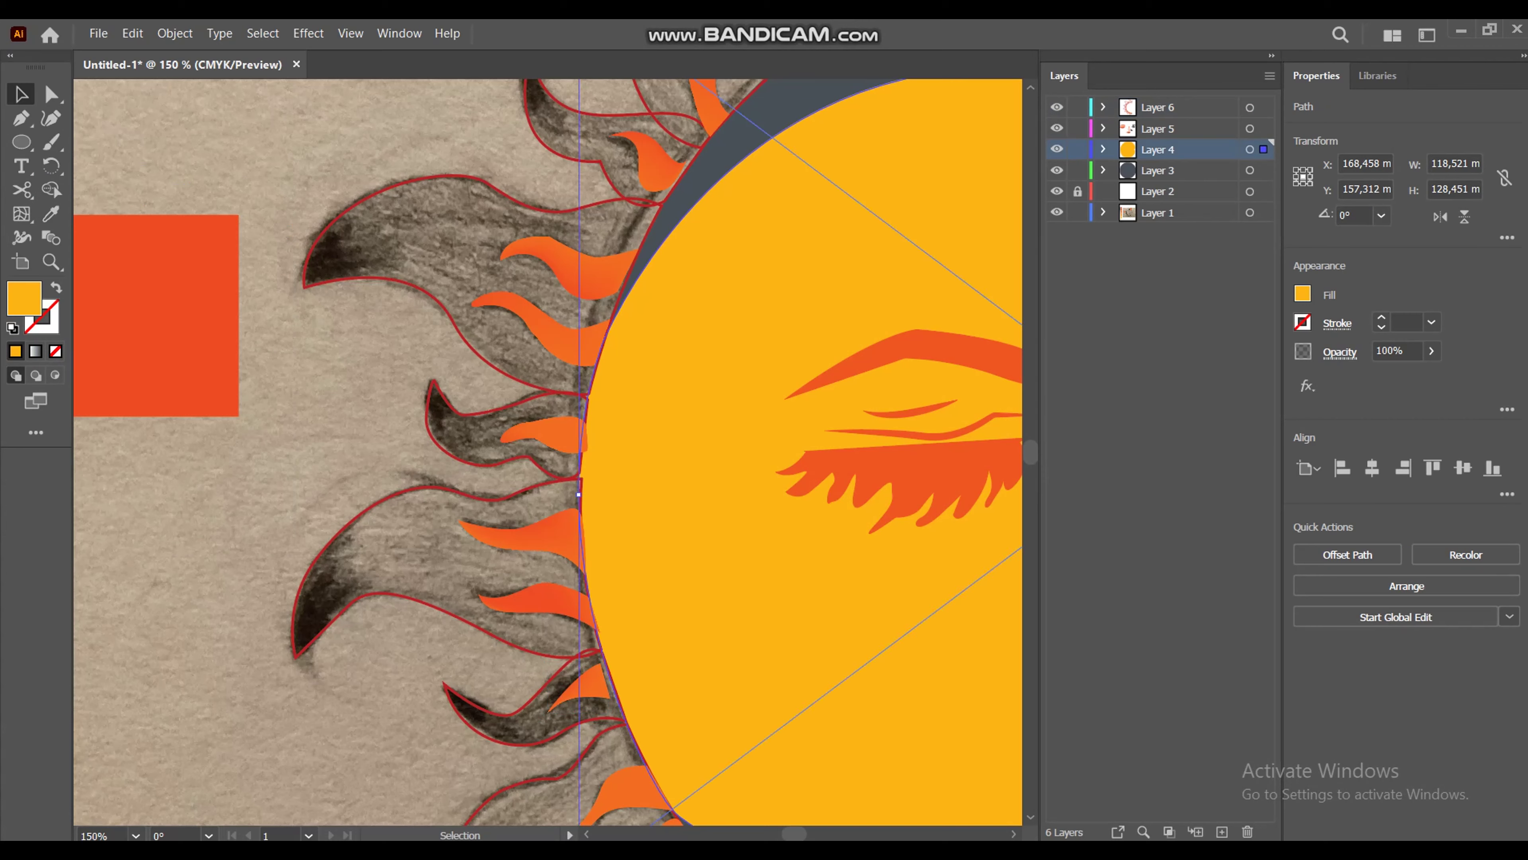
Step: Move the orange swatch square down beside the lower flames and lock its layer
drag(150, 301, 471, 657)
key(ctrl+minus)
key(ctrl+plus)
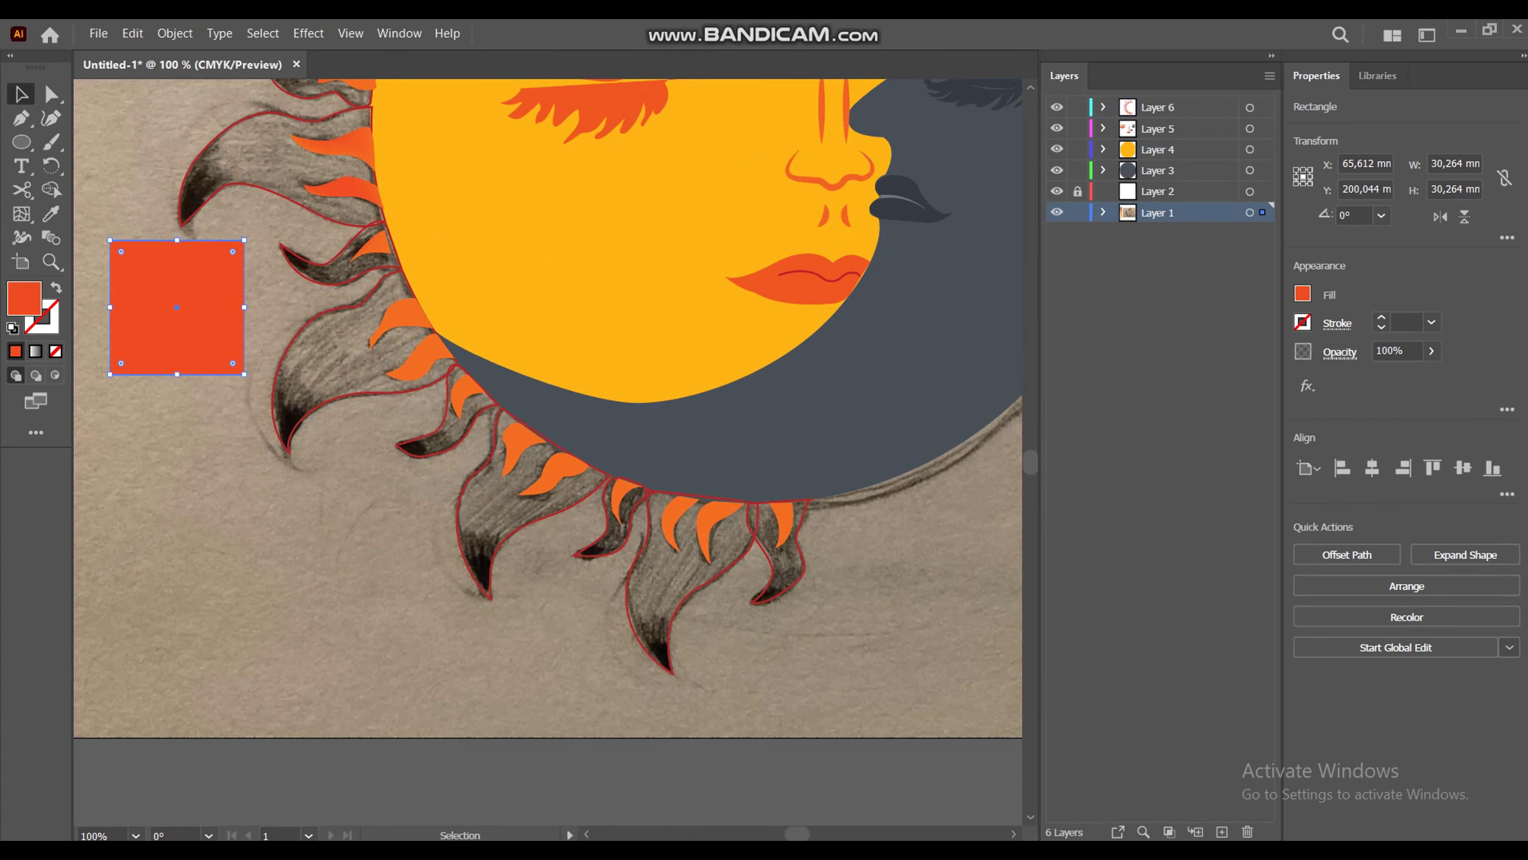
drag(177, 307, 389, 524)
click(1078, 212)
key(ctrl+plus)
key(ctrl+plus)
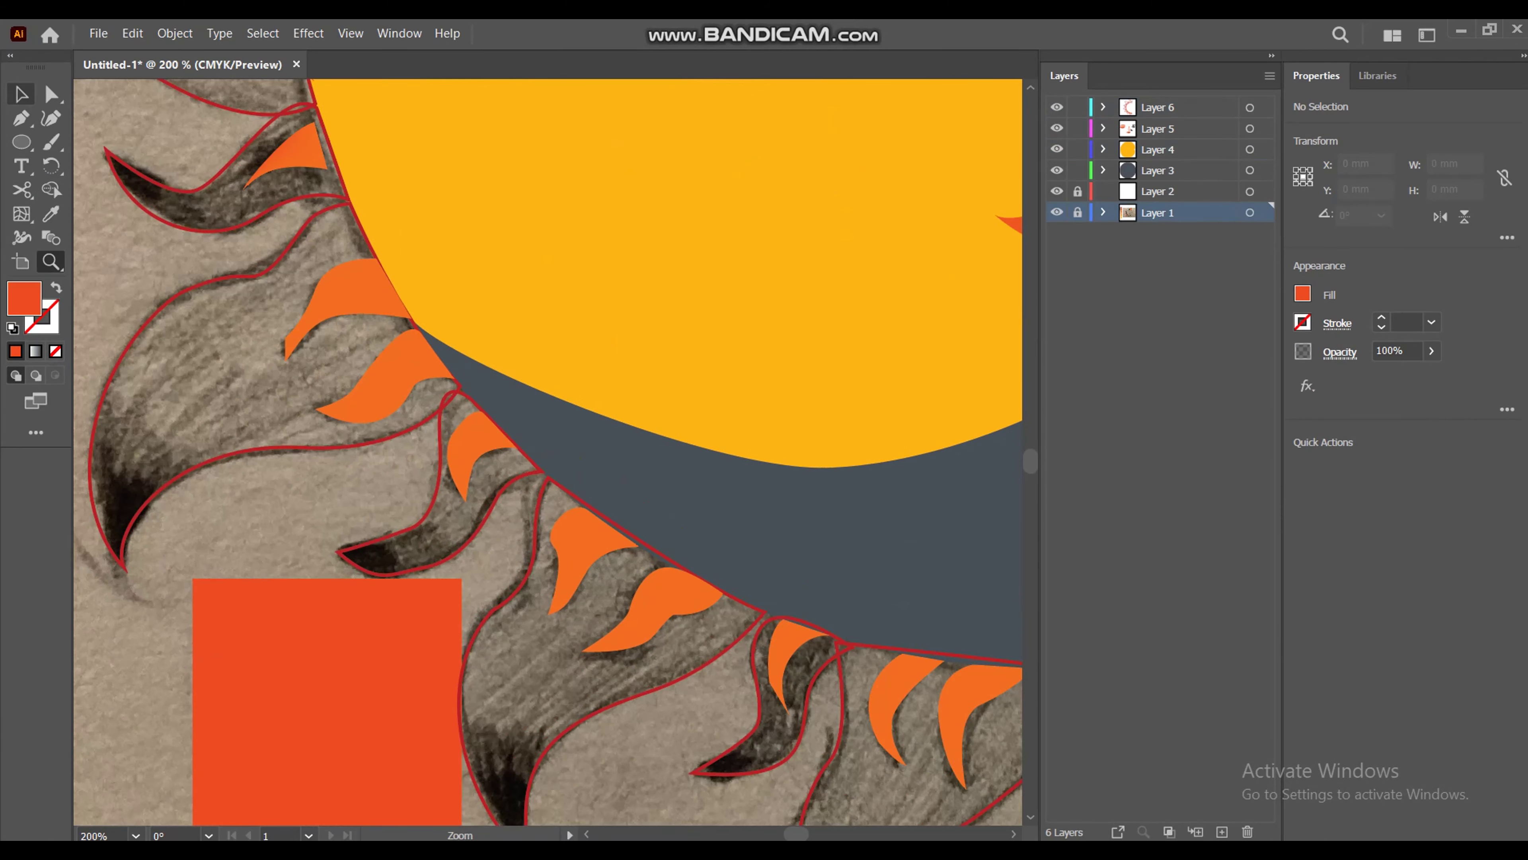
key(v)
Step: Turn the first two lower flames into gradient meshes and pick mesh points to shade
click(355, 289)
key(u)
click(310, 331)
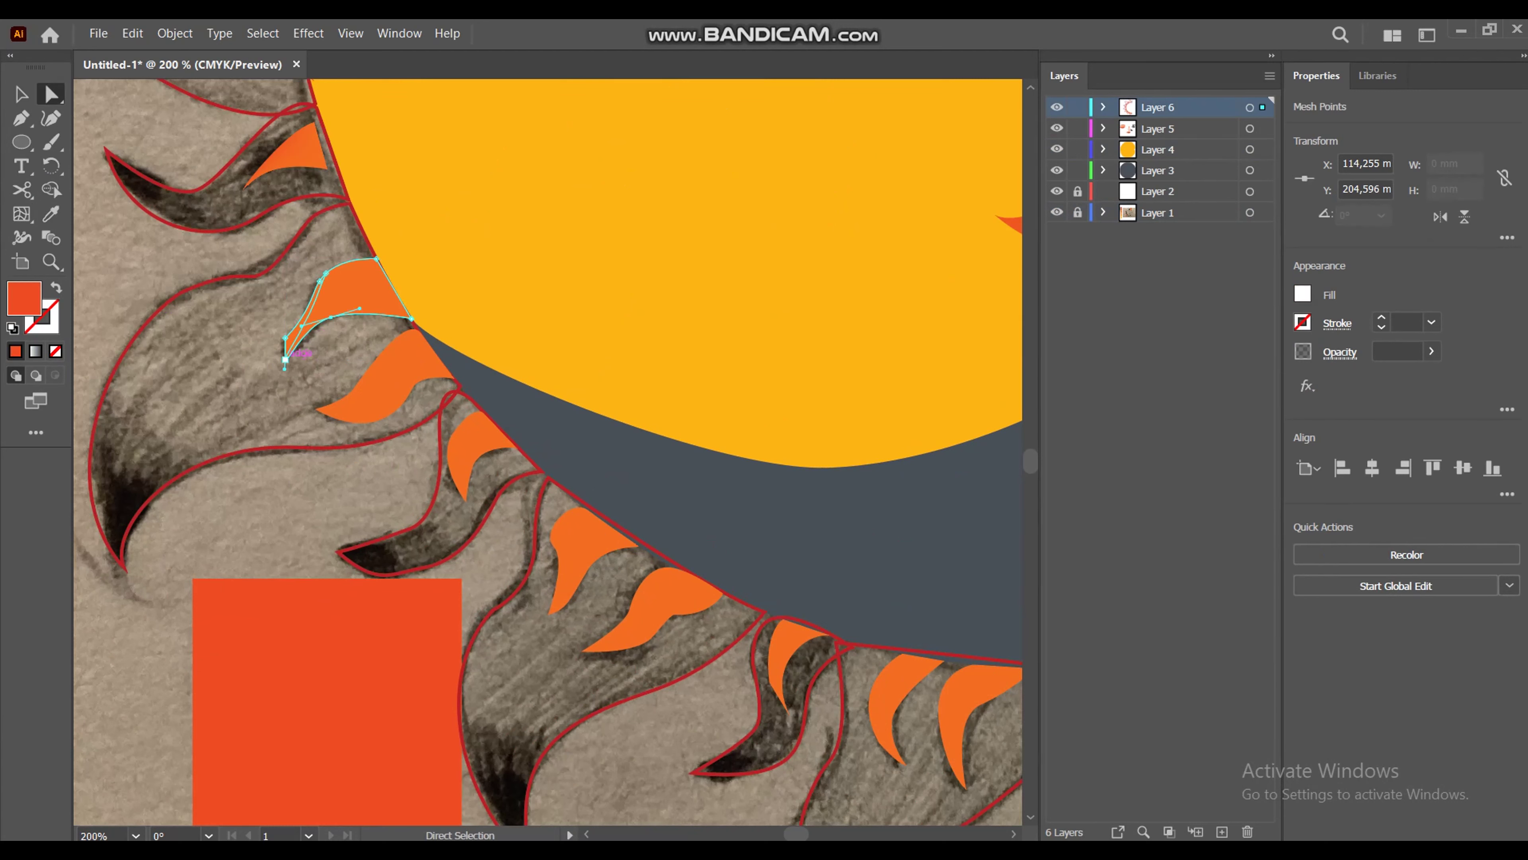
ctrl+click(354, 313)
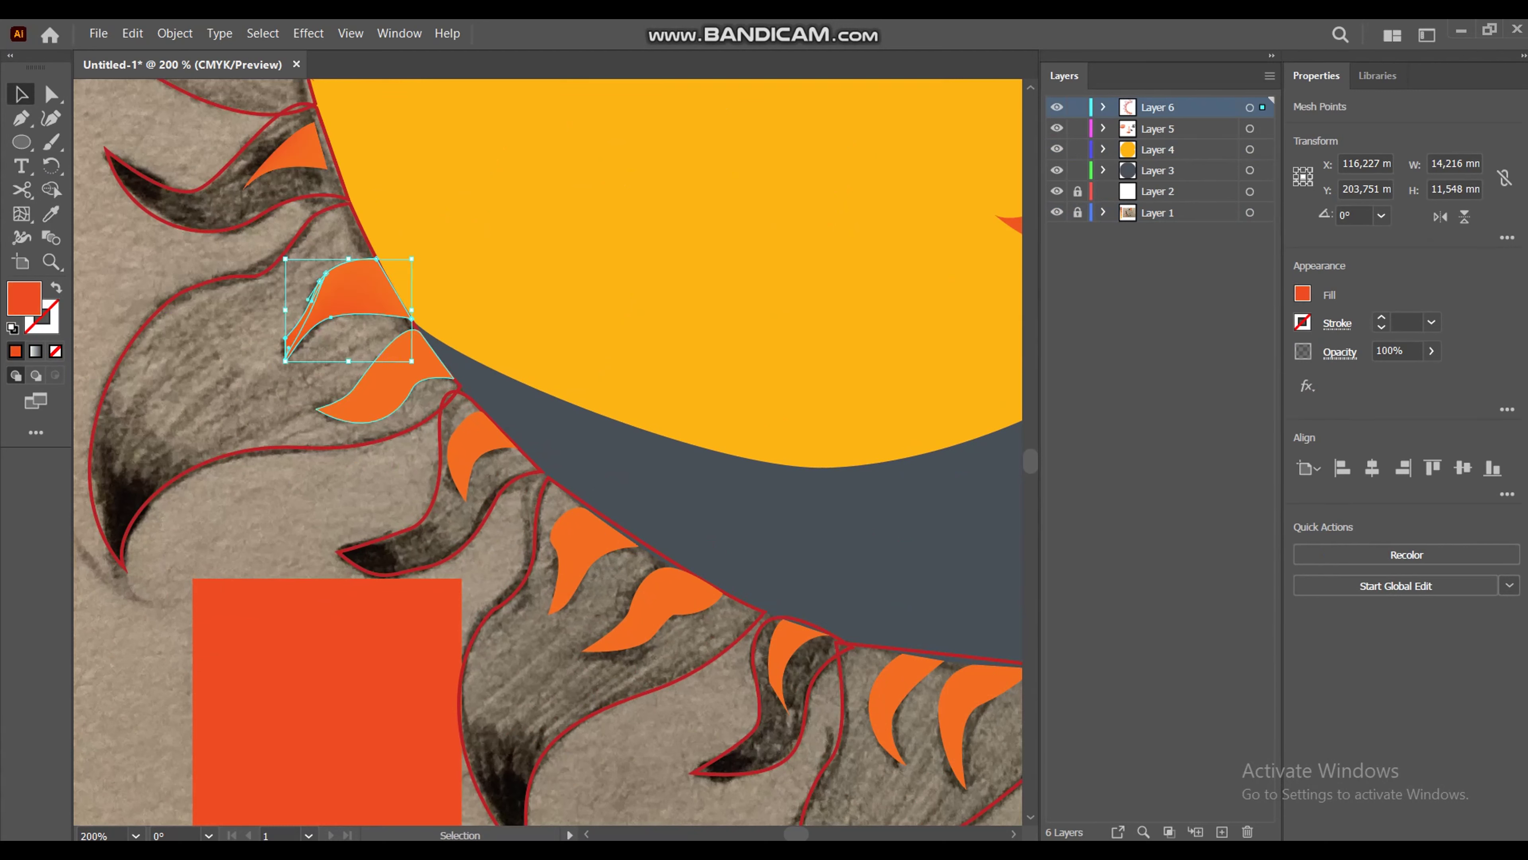
ctrl+click(337, 404)
click(359, 389)
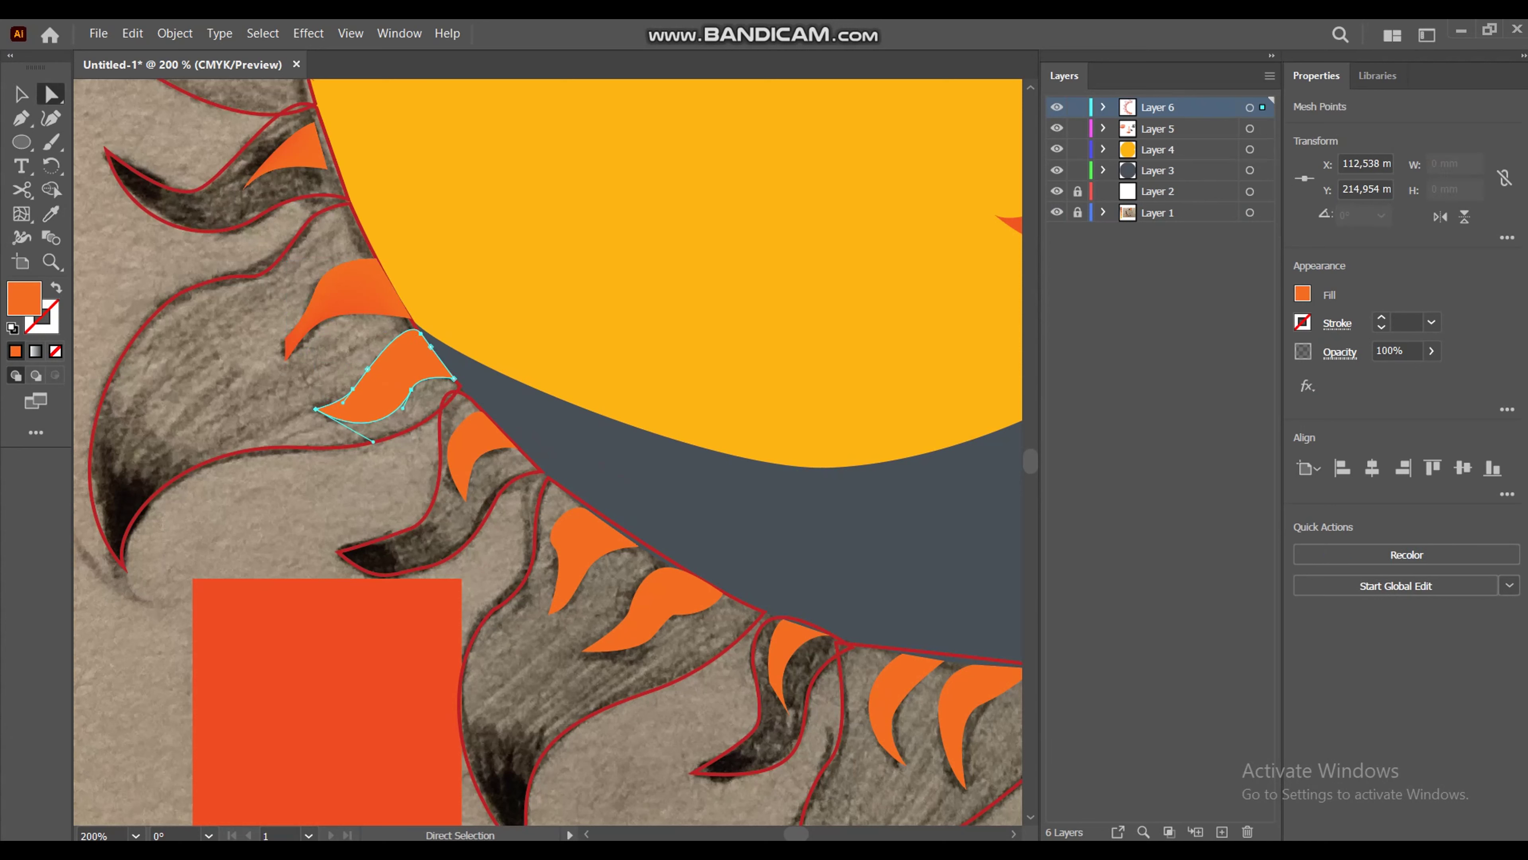
ctrl+click(411, 390)
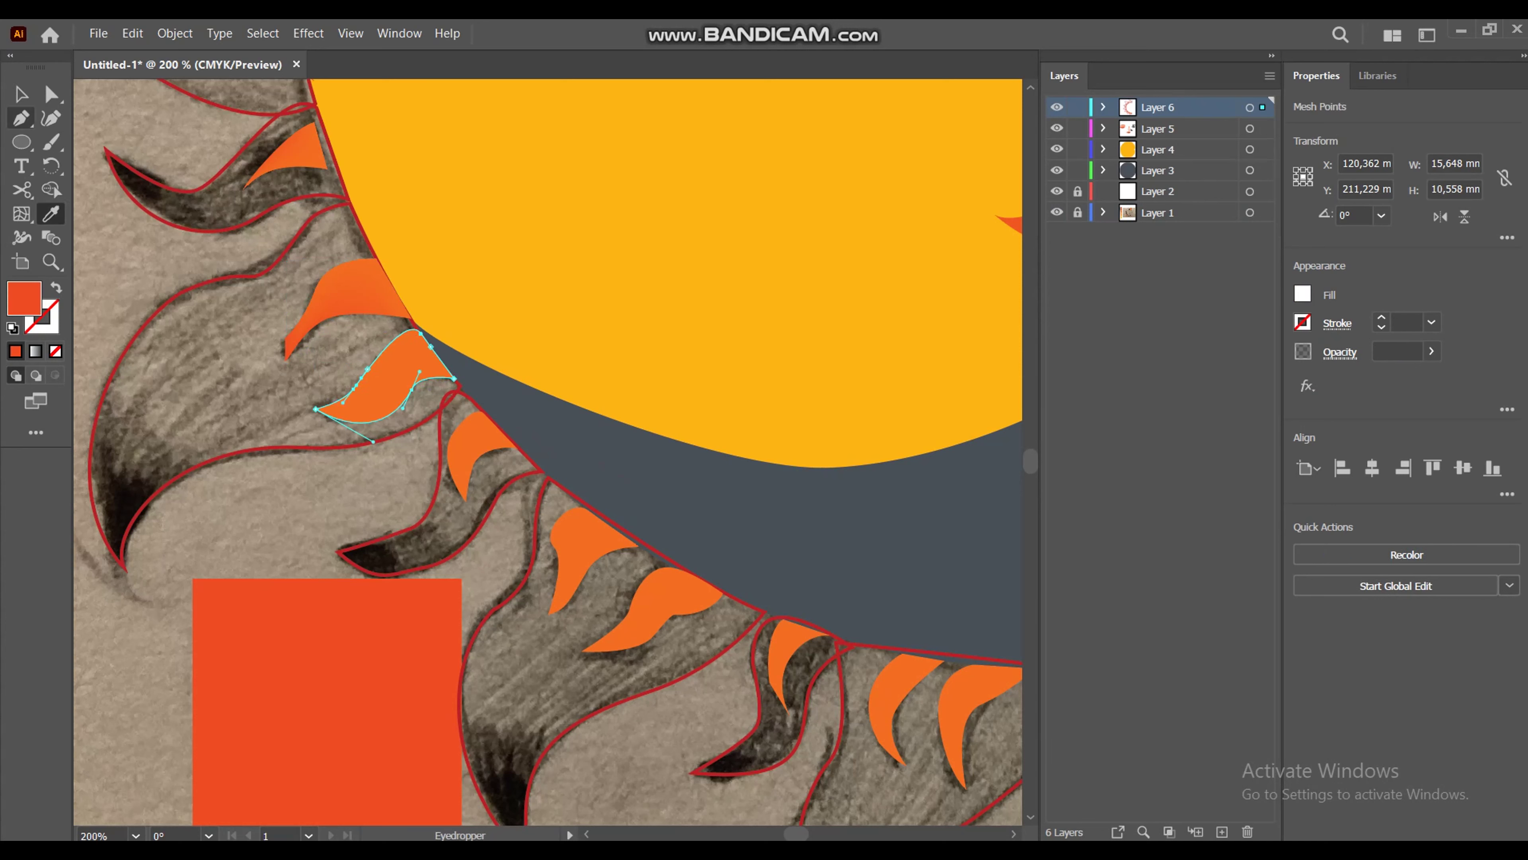
ctrl+click(368, 368)
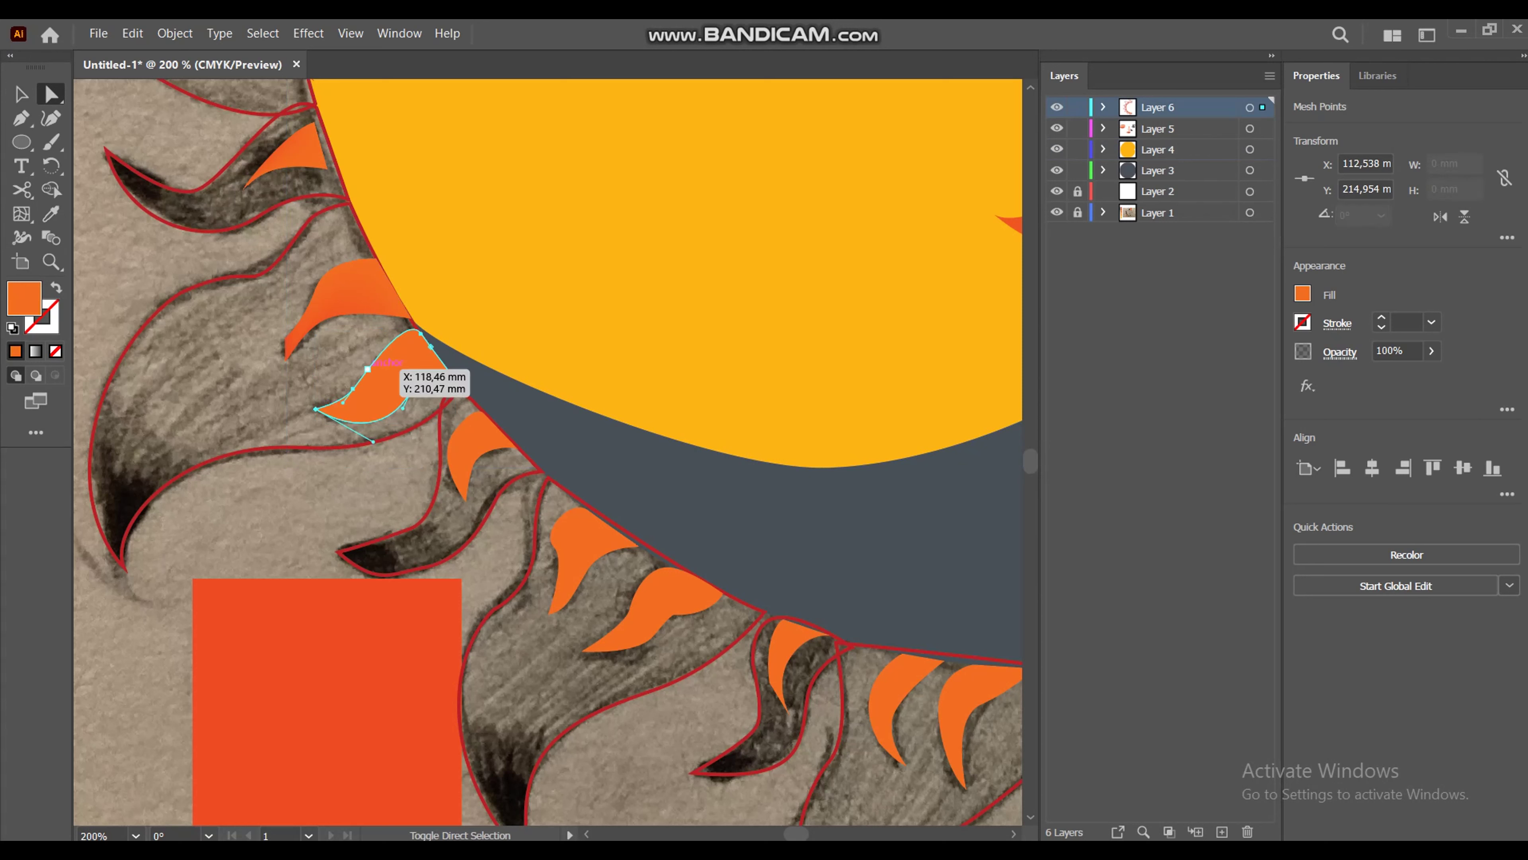
Step: Mesh the next two flames along the sun's edge, shading one with deeper orange
key(v)
click(478, 437)
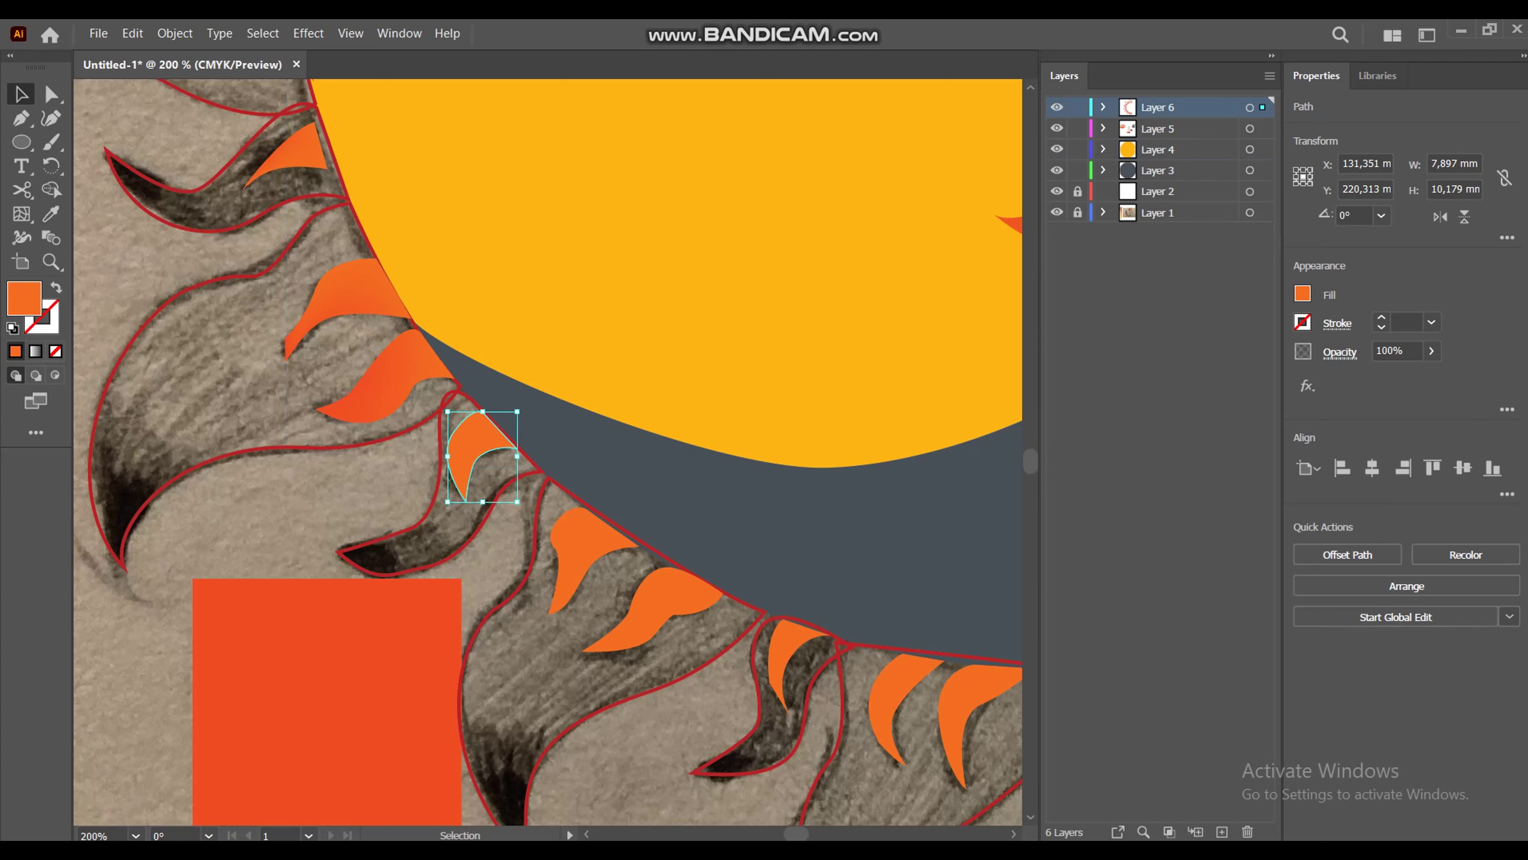
key(u)
click(472, 467)
key(v)
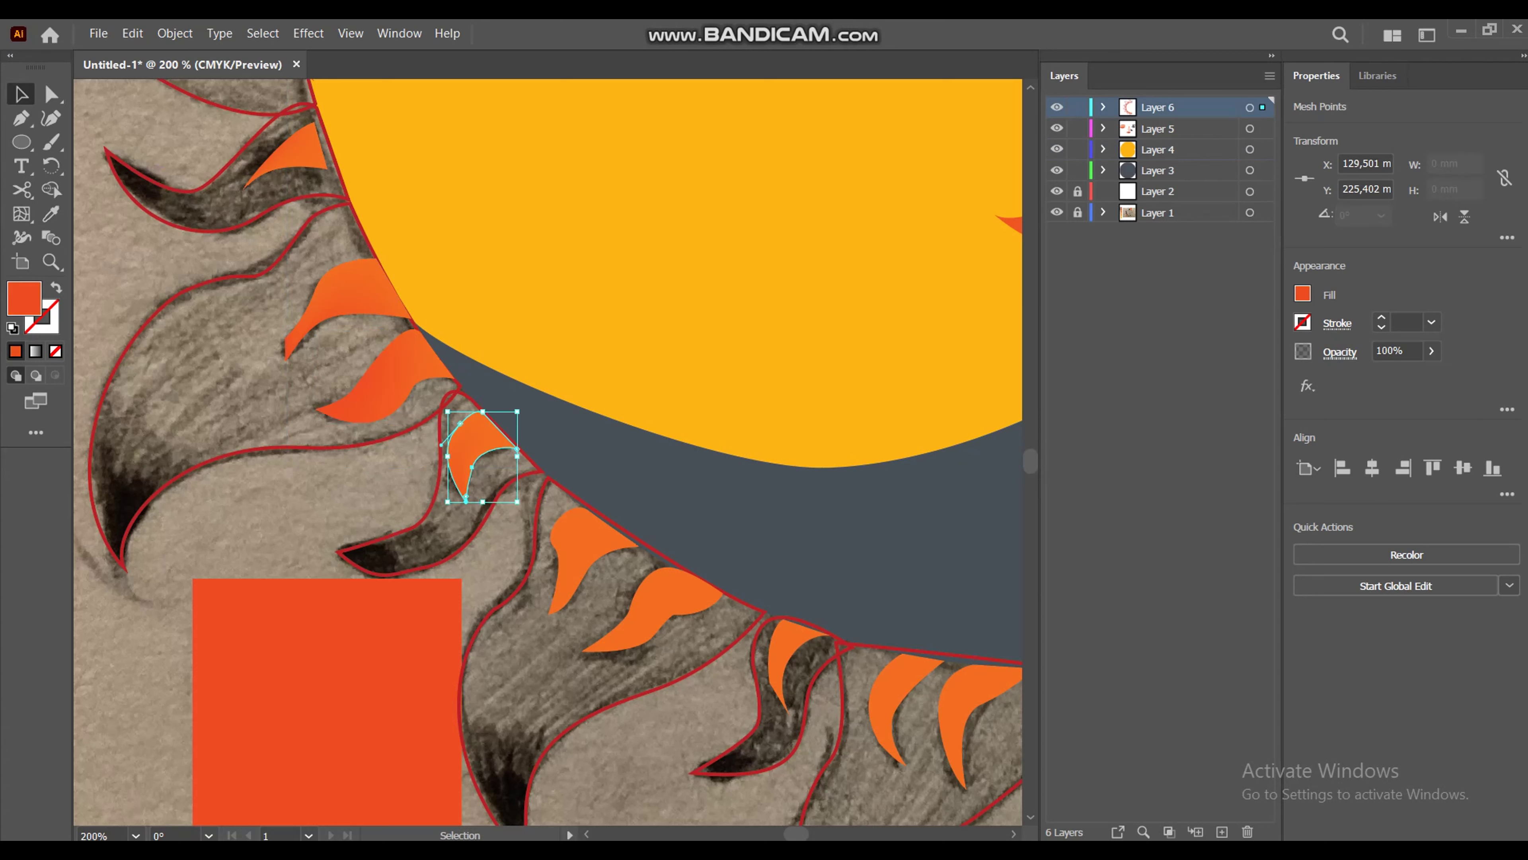
click(581, 541)
click(548, 614)
key(i)
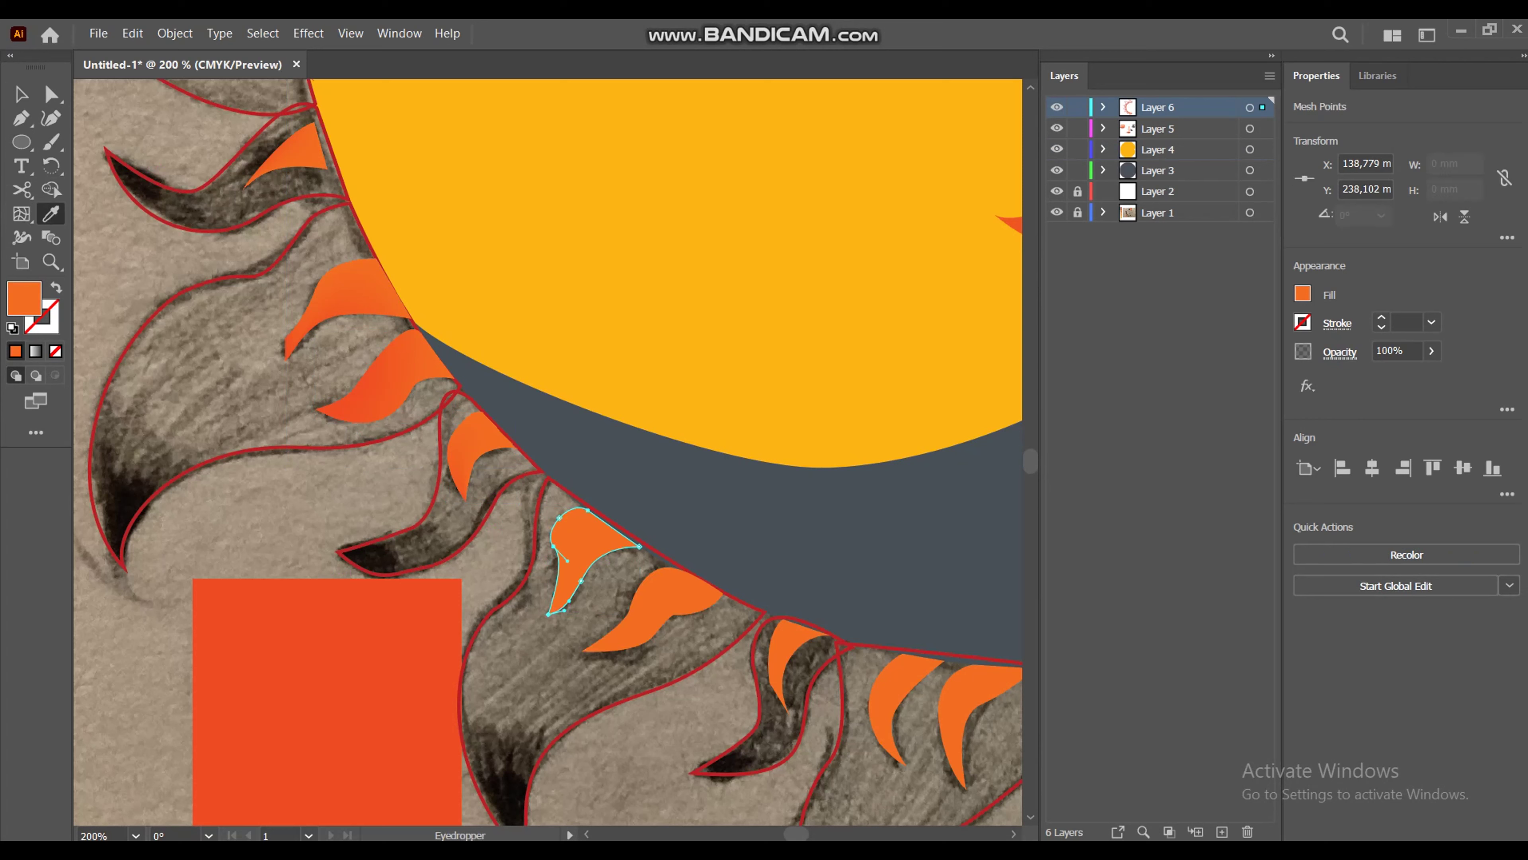
click(662, 599)
key(v)
Step: Mesh two more flames further down the edge and shade them with sampled orange
key(u)
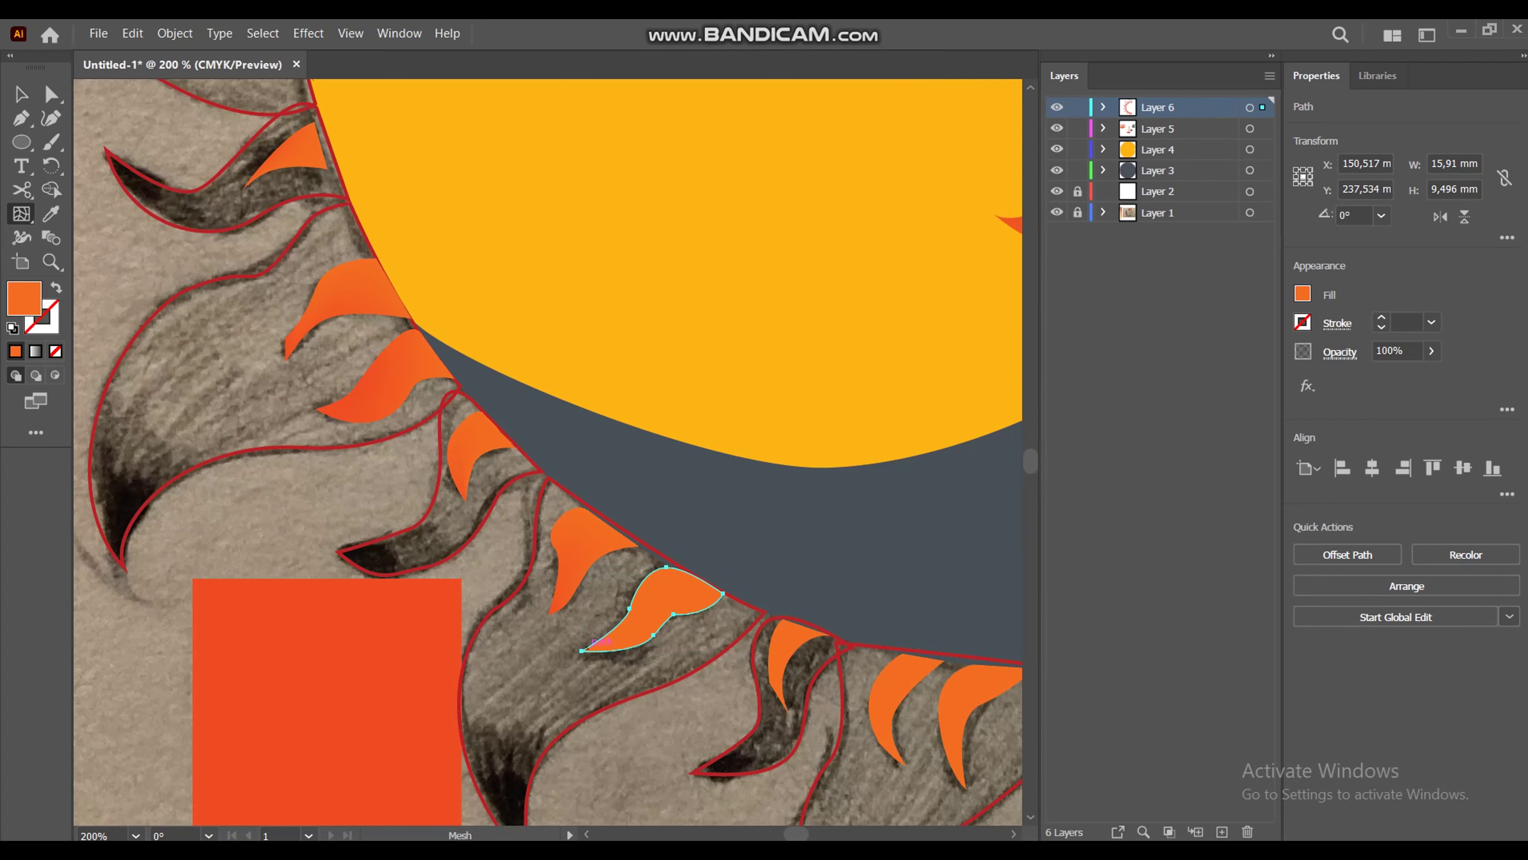
click(652, 635)
key(i)
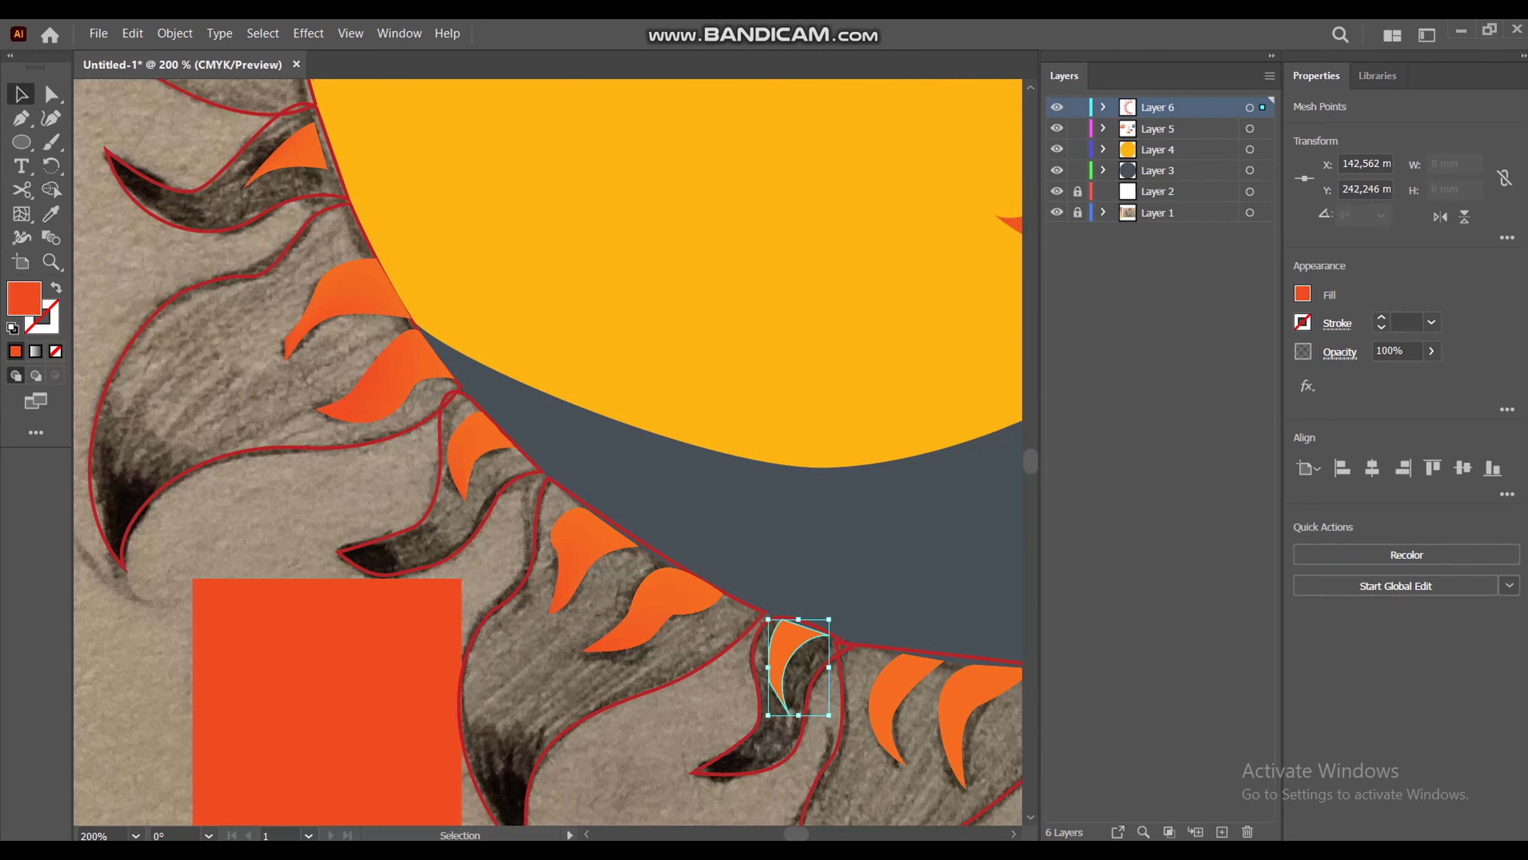
click(788, 662)
key(u)
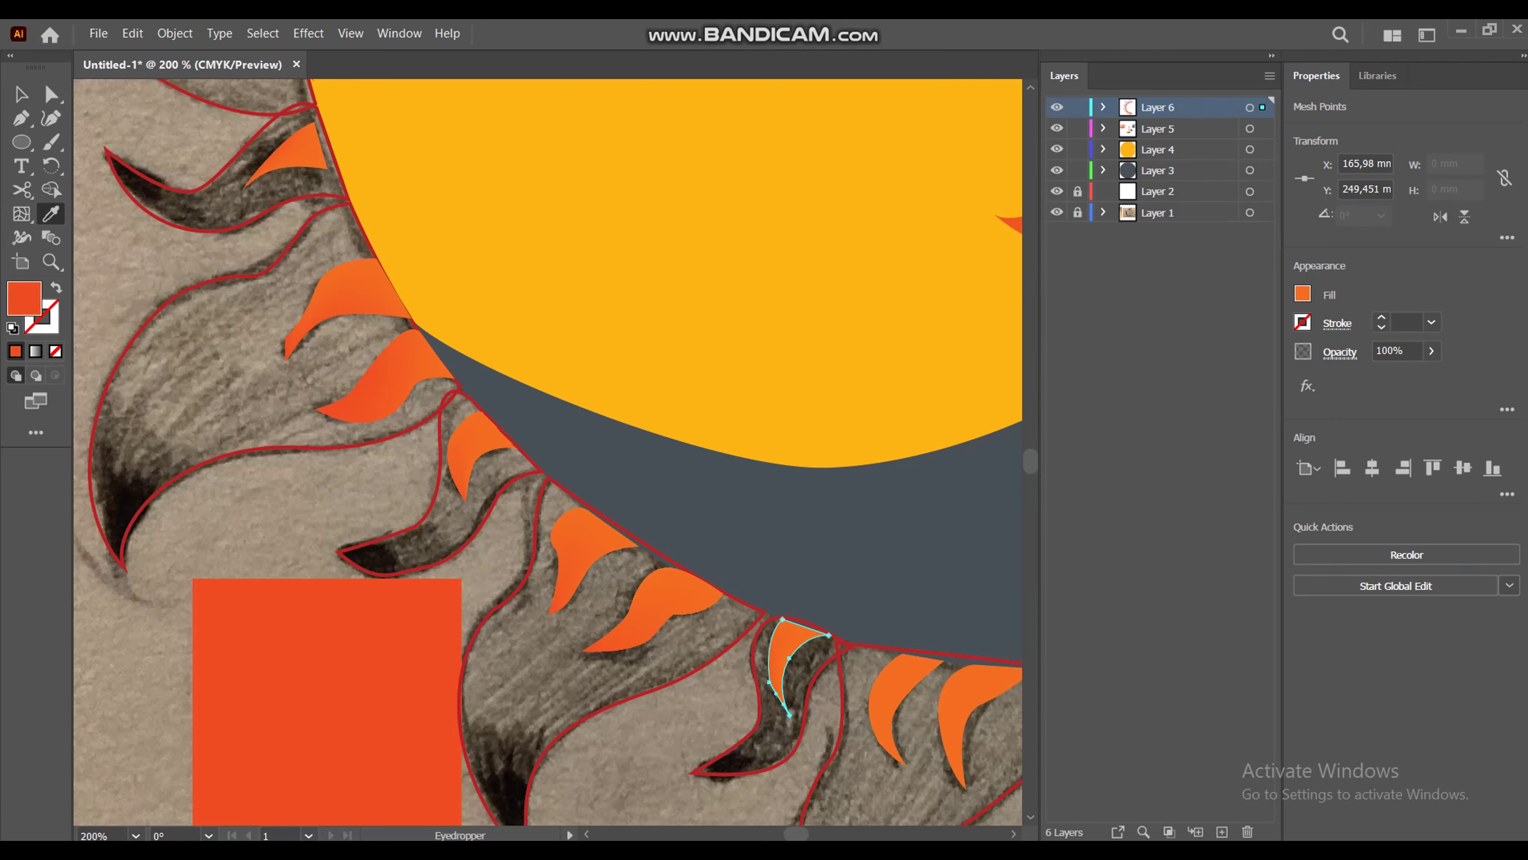
key(v)
scroll(662, 663, right, 5)
click(652, 698)
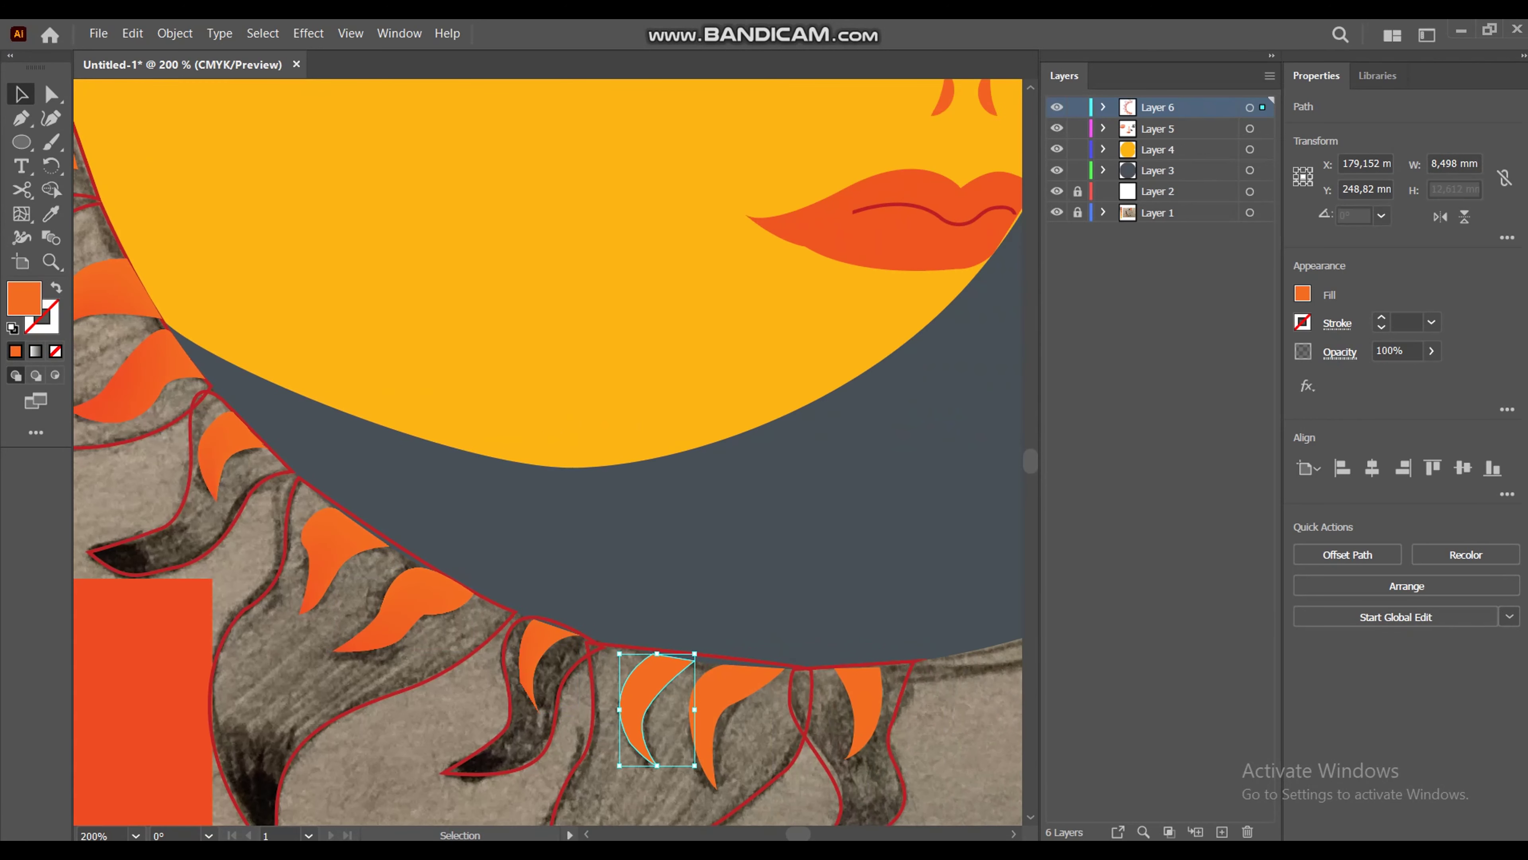
key(u)
click(657, 764)
key(i)
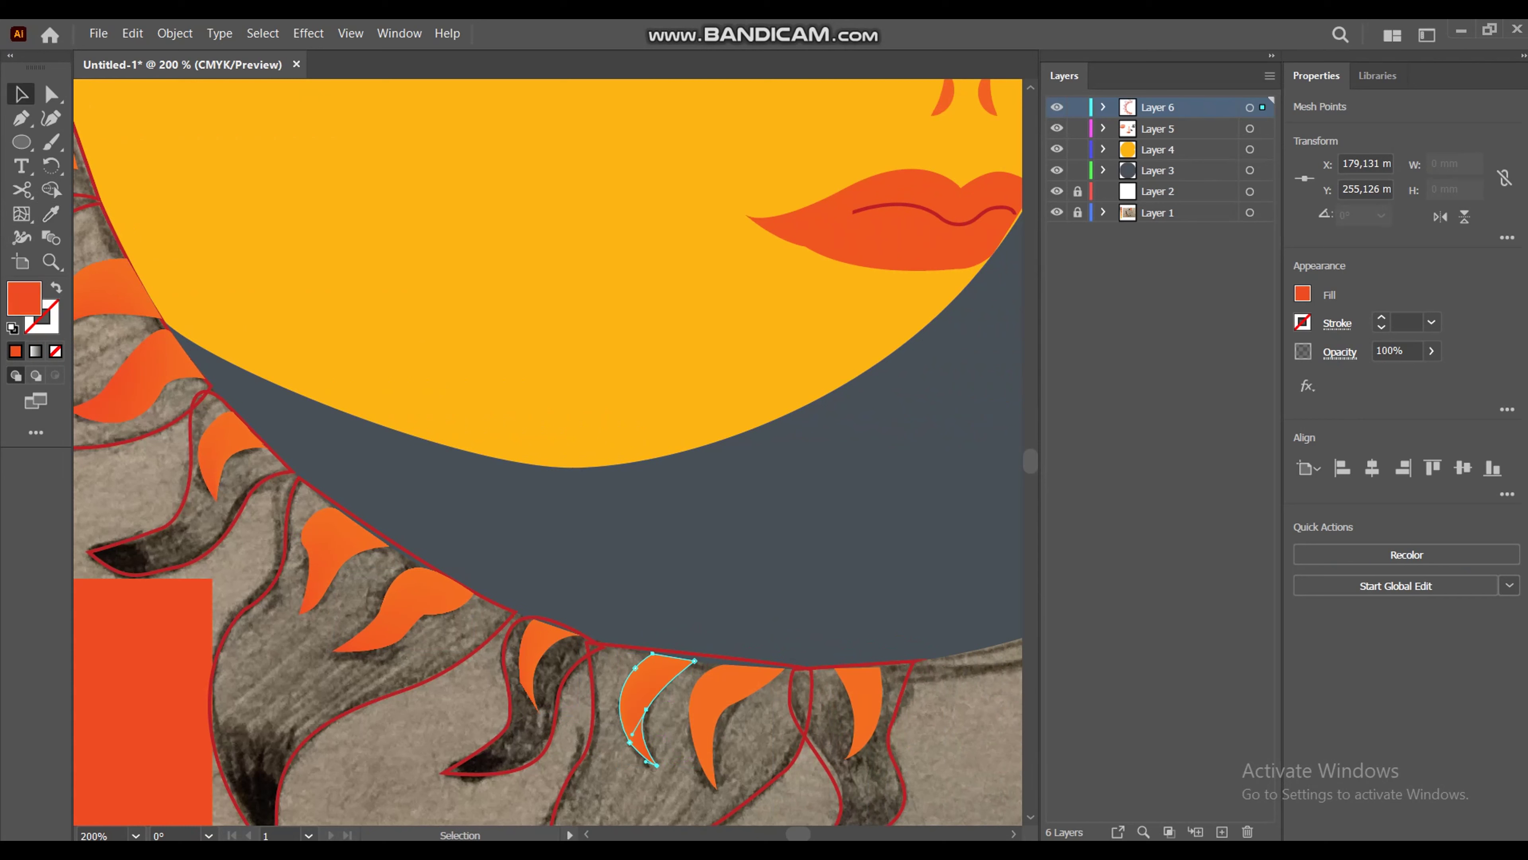
click(722, 716)
Step: Mesh and orange-shade the last edge flame, then deselect and fit the whole artboard
key(c)
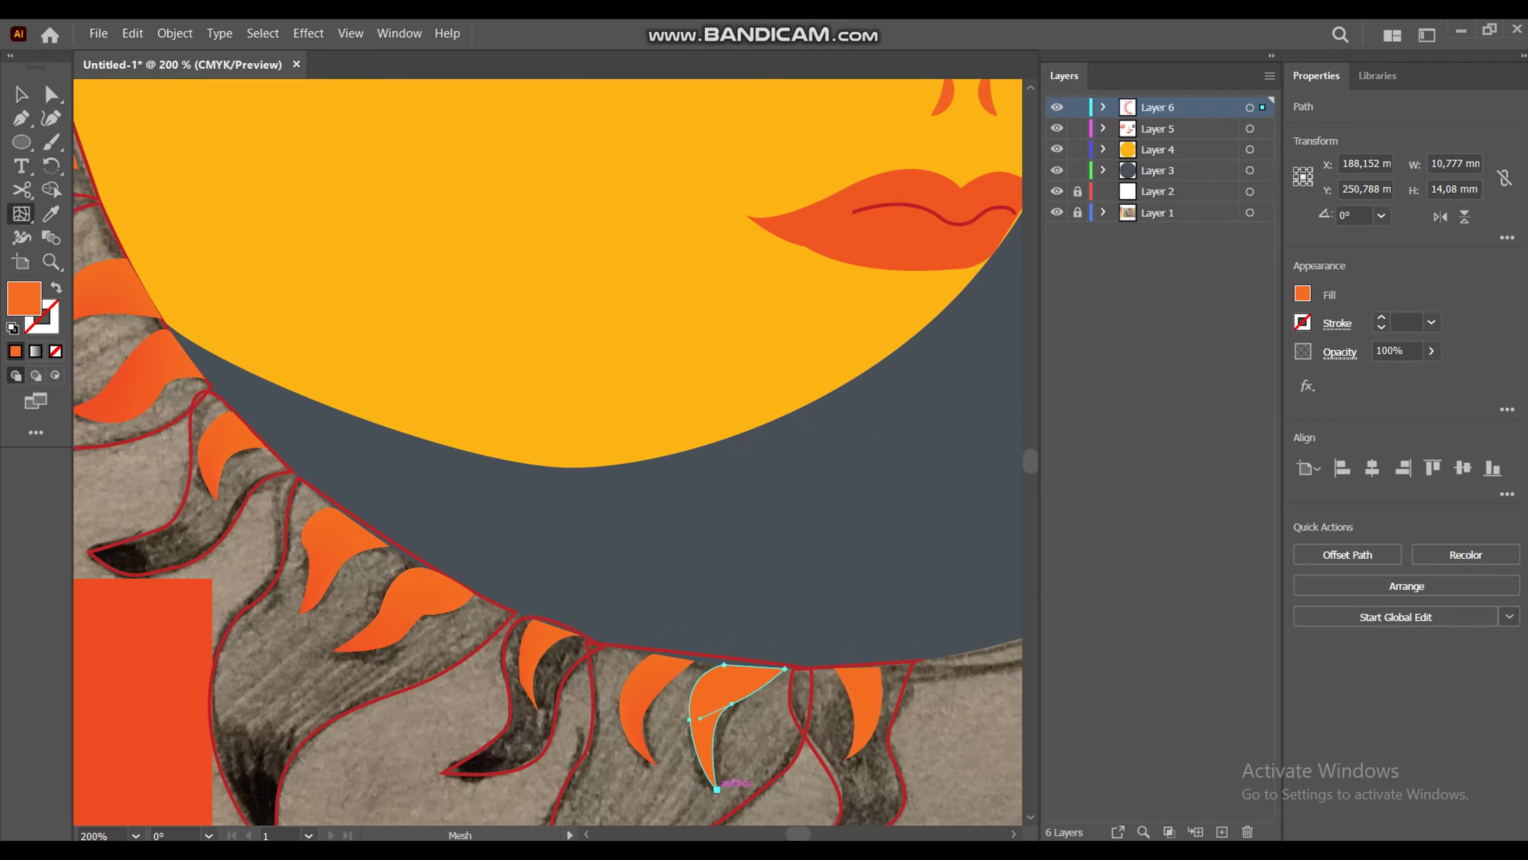
click(716, 789)
key(i)
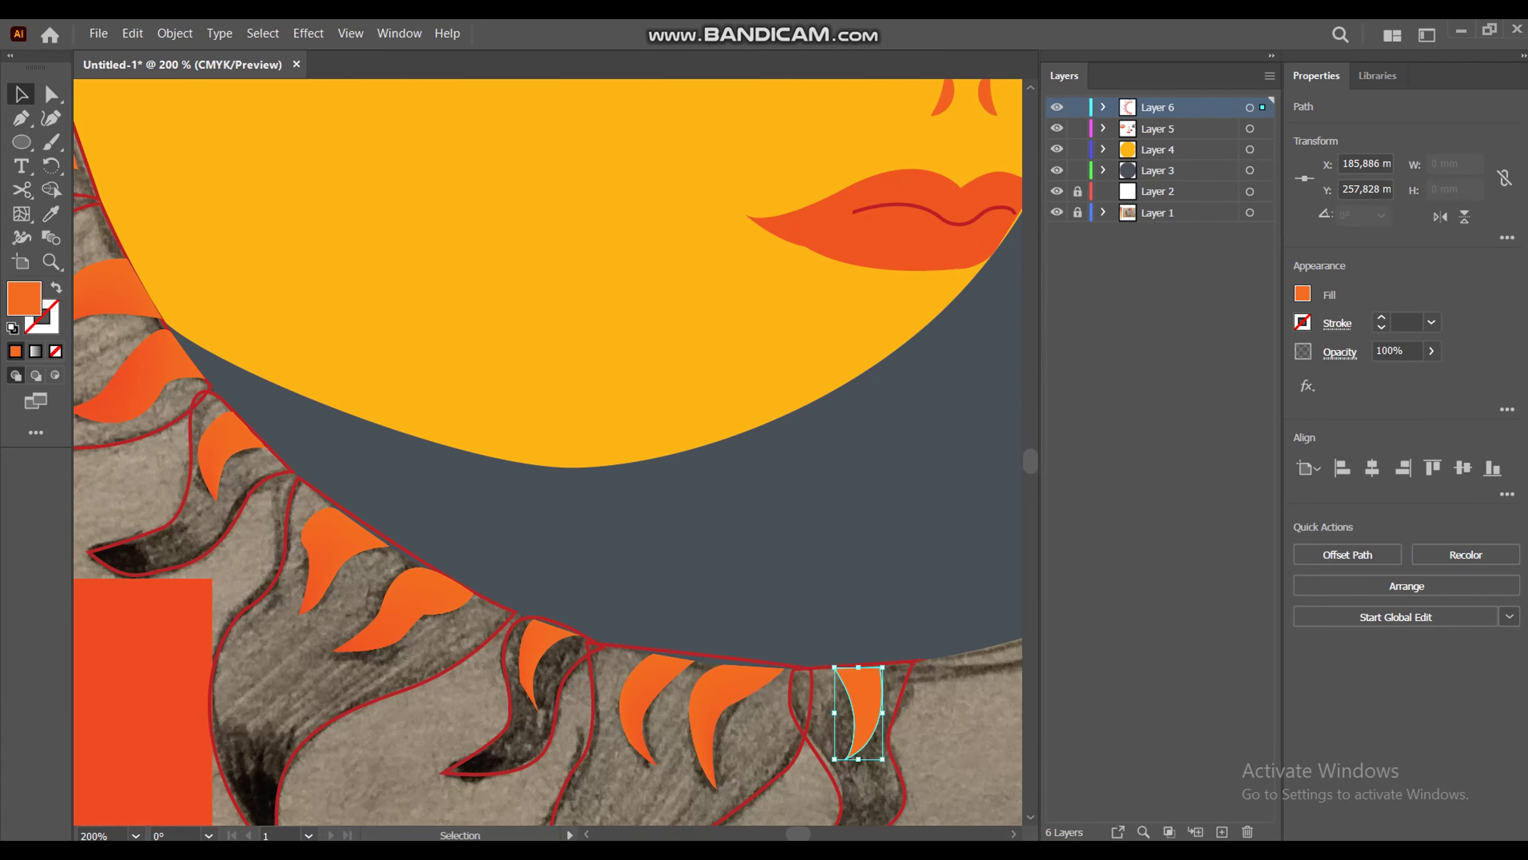
click(854, 711)
key(u)
key(i)
key(v)
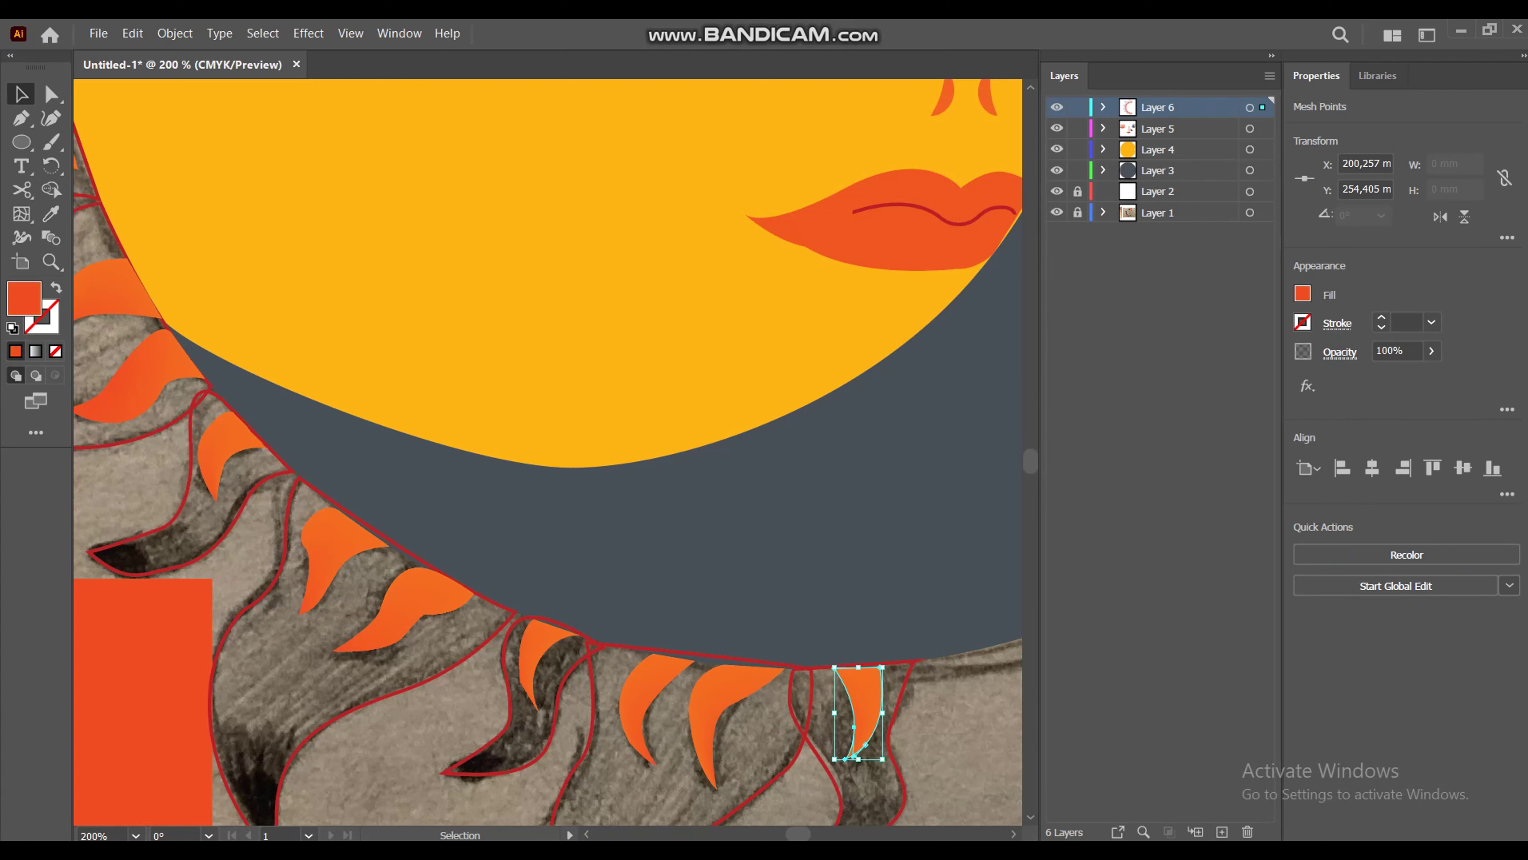
key(ctrl+shift+a)
key(ctrl+0)
Step: Fill the upper-left, lower-left and bottom outer flame outlines with the swatch orange
key(z)
key(v)
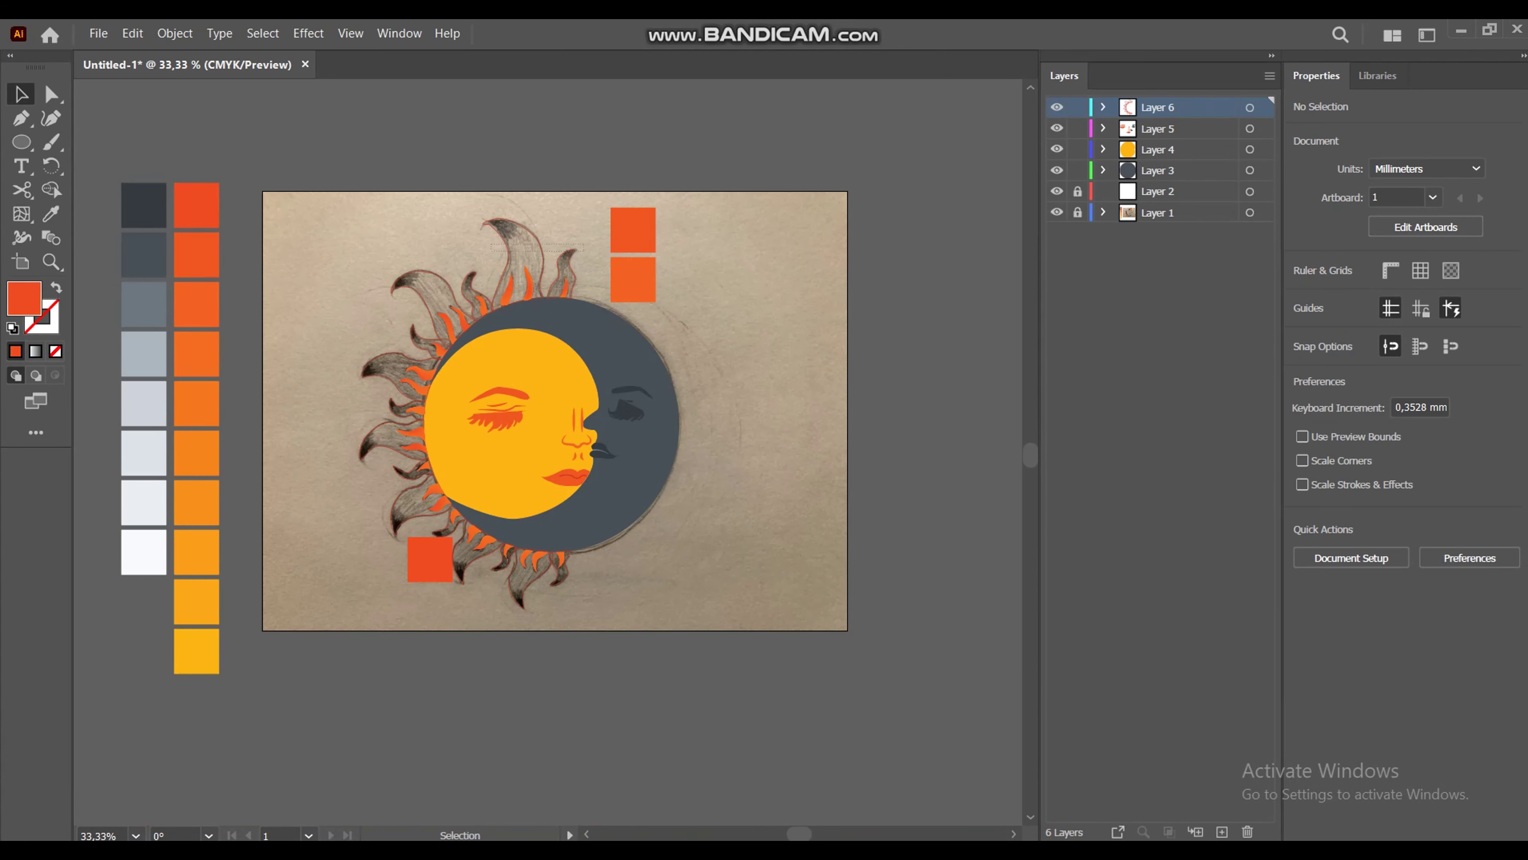
click(529, 265)
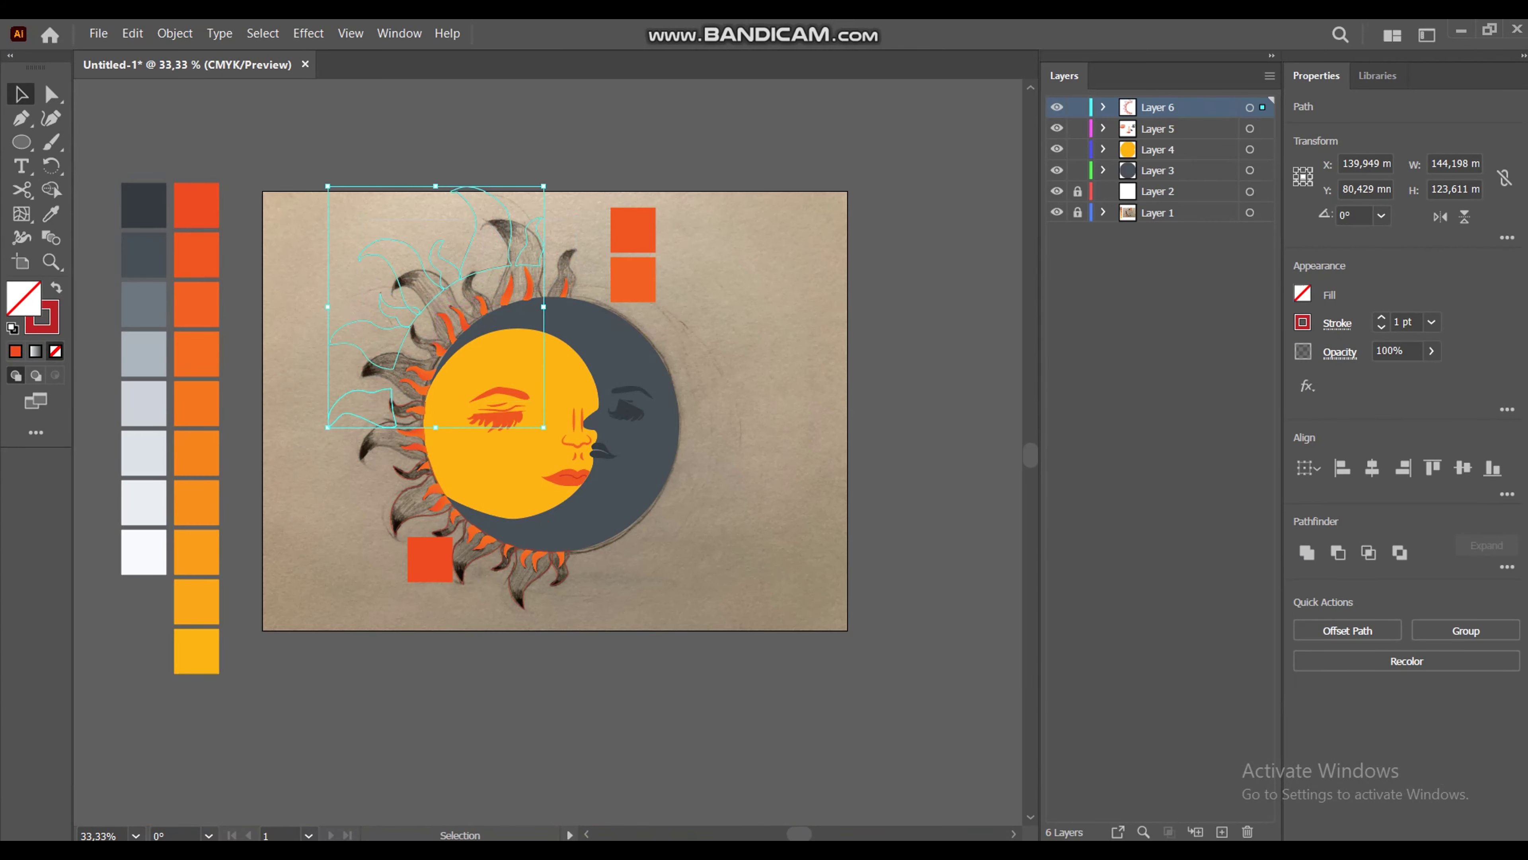
shift+click(402, 396)
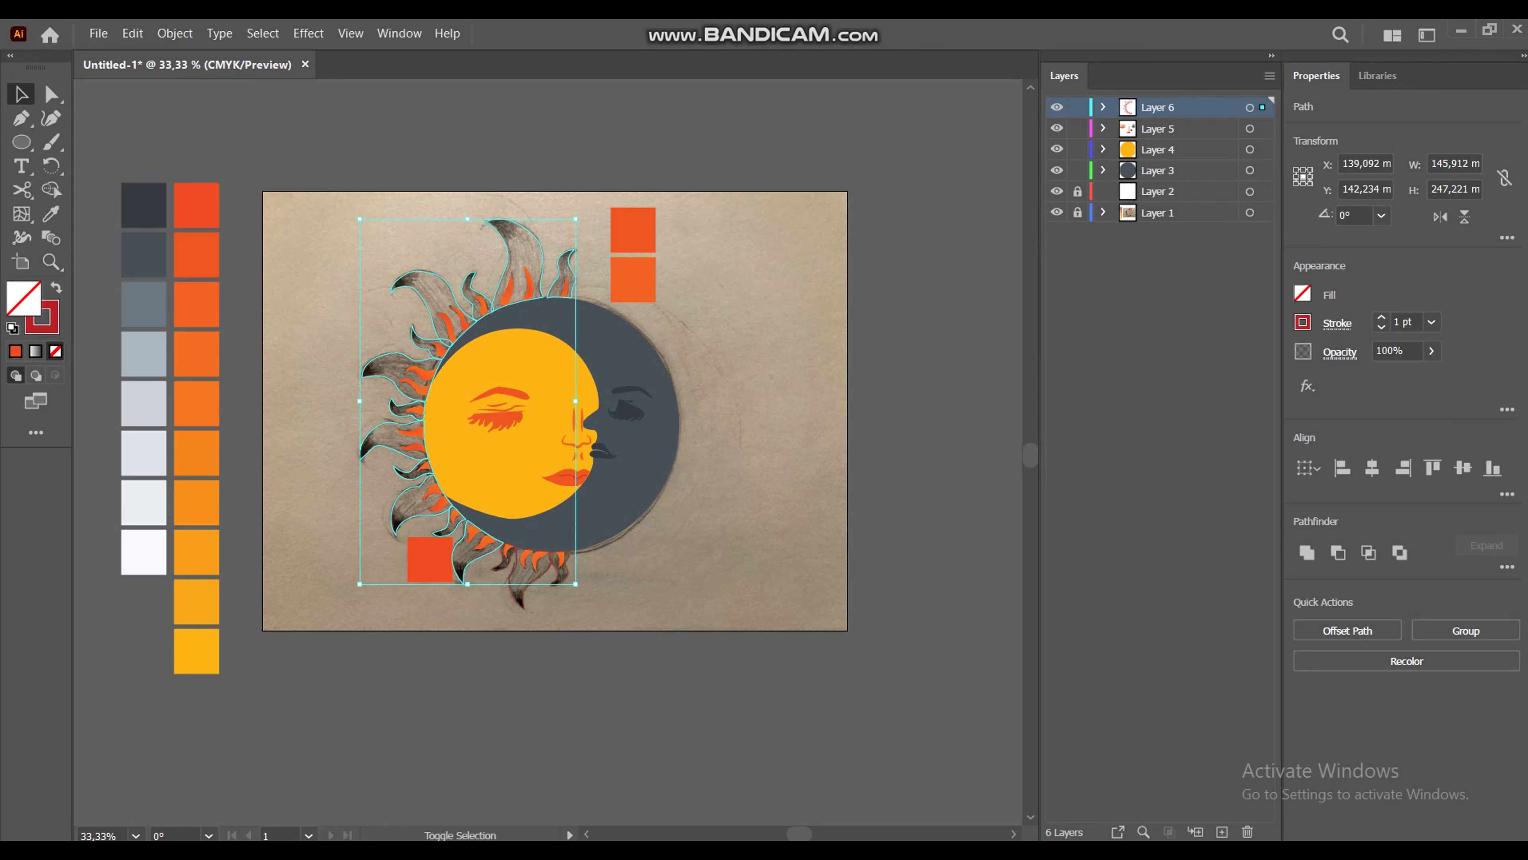
shift+click(509, 553)
shift+click(507, 553)
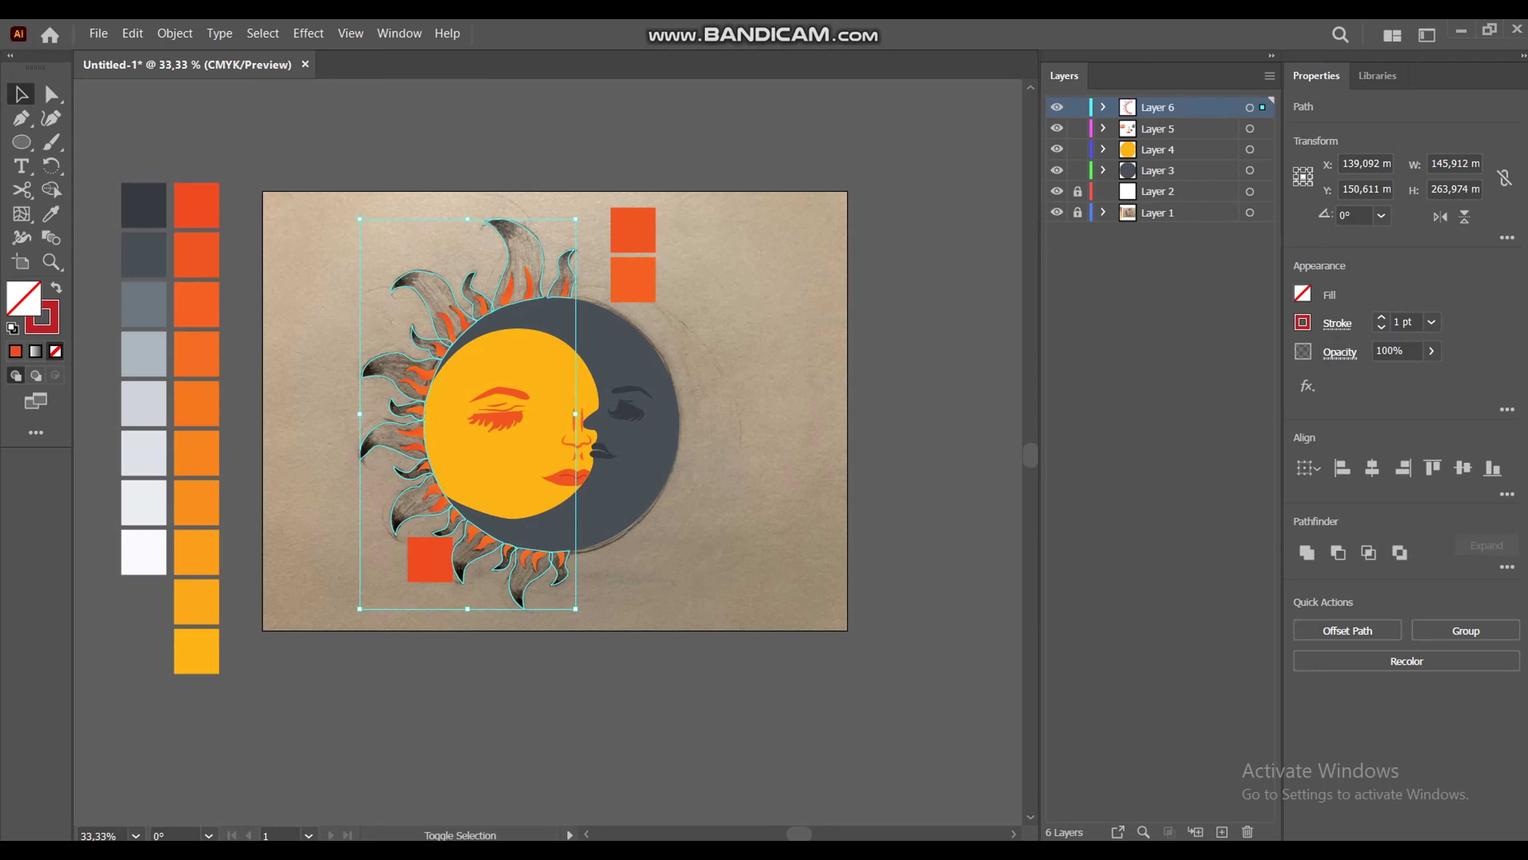
key(i)
click(196, 452)
Step: Turn the small top flame into a gradient mesh and shade its point orange
key(v)
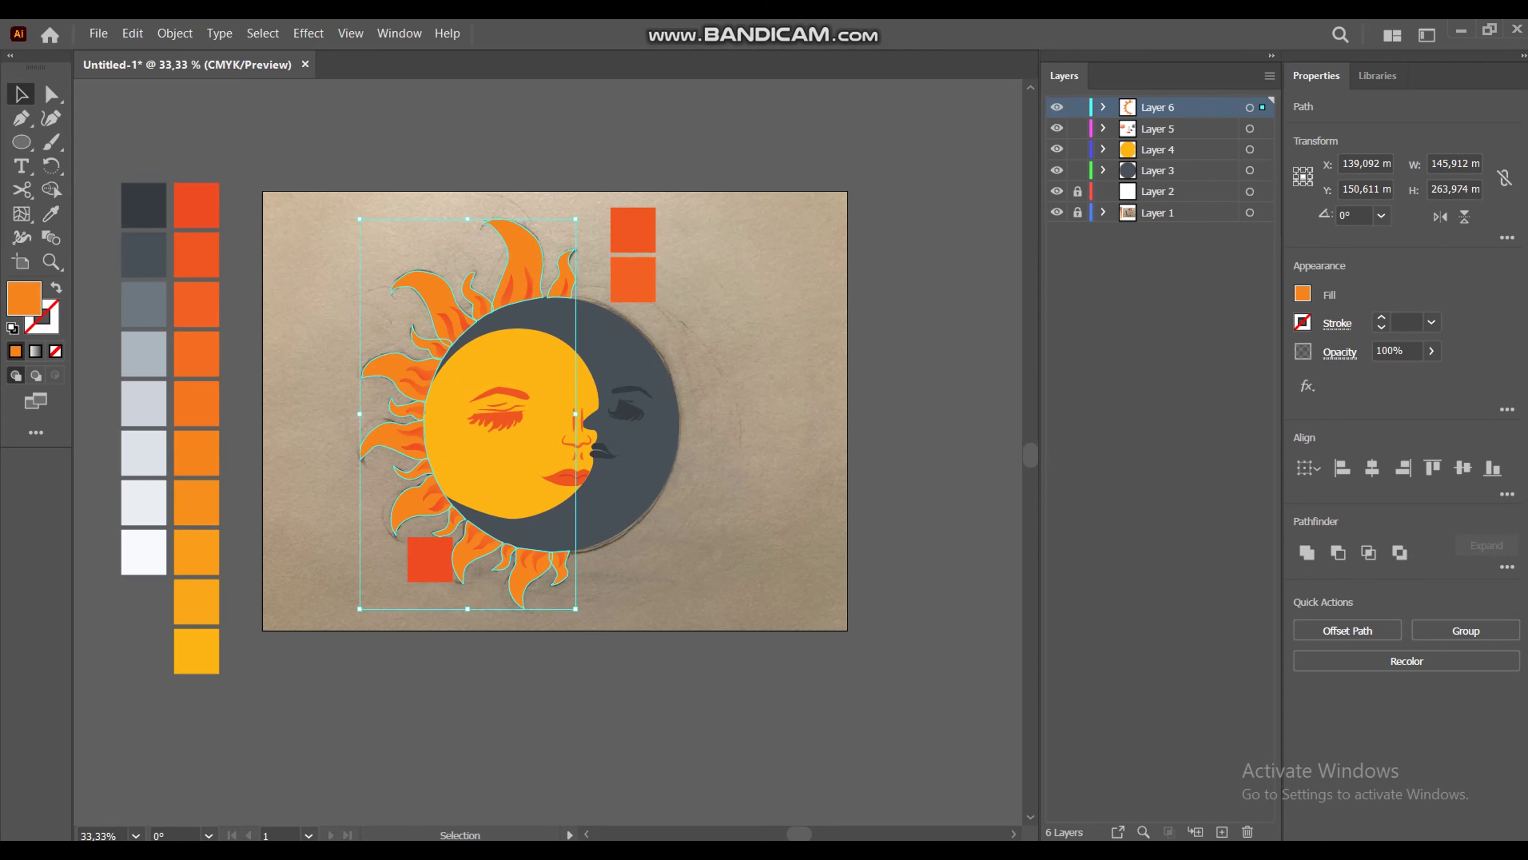
click(597, 241)
click(565, 271)
key(u)
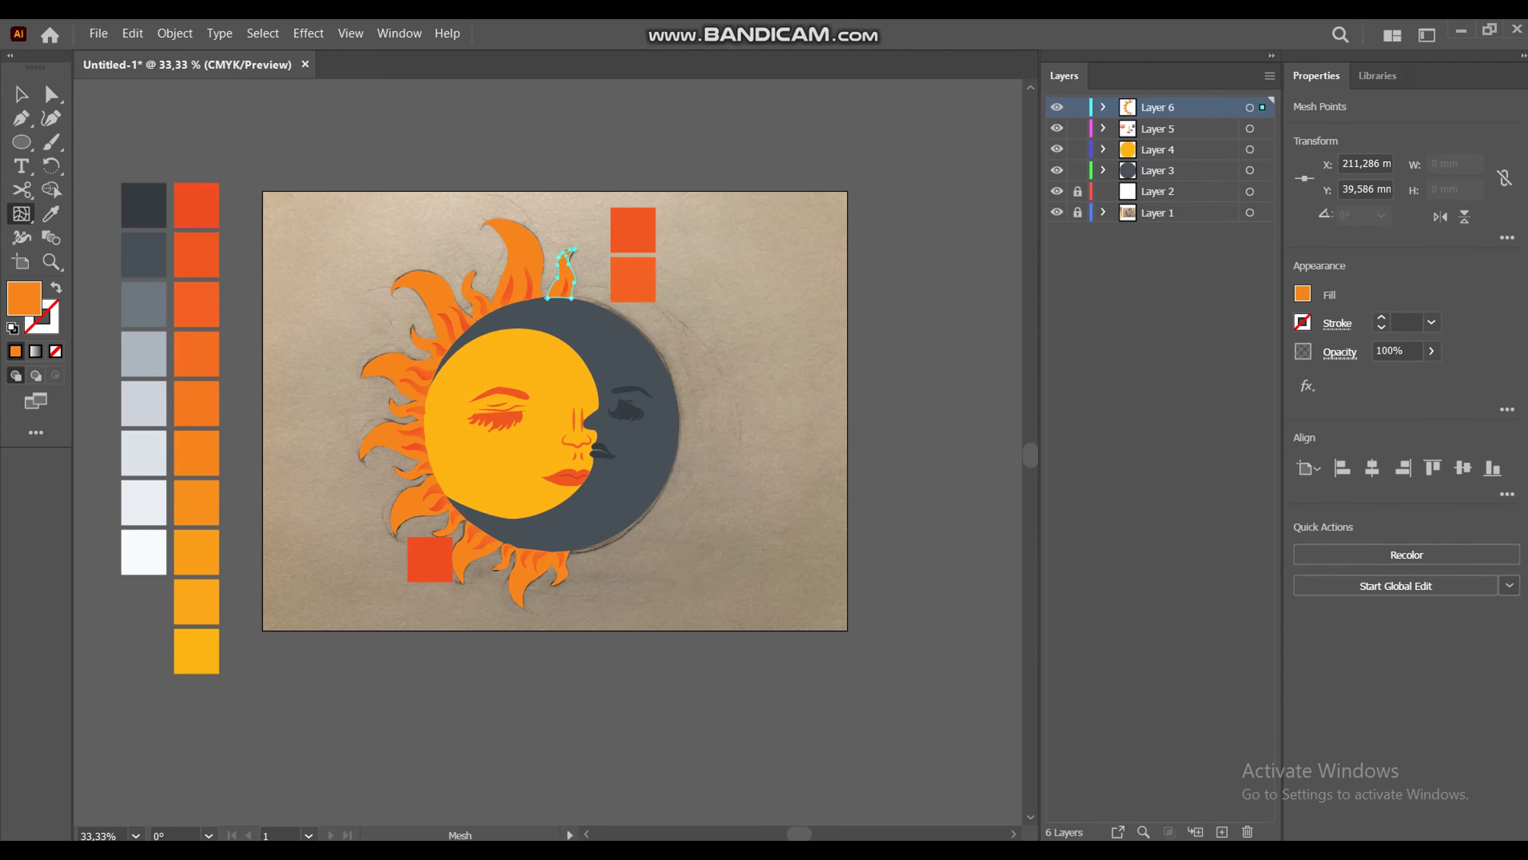
click(51, 214)
key(z)
click(549, 192)
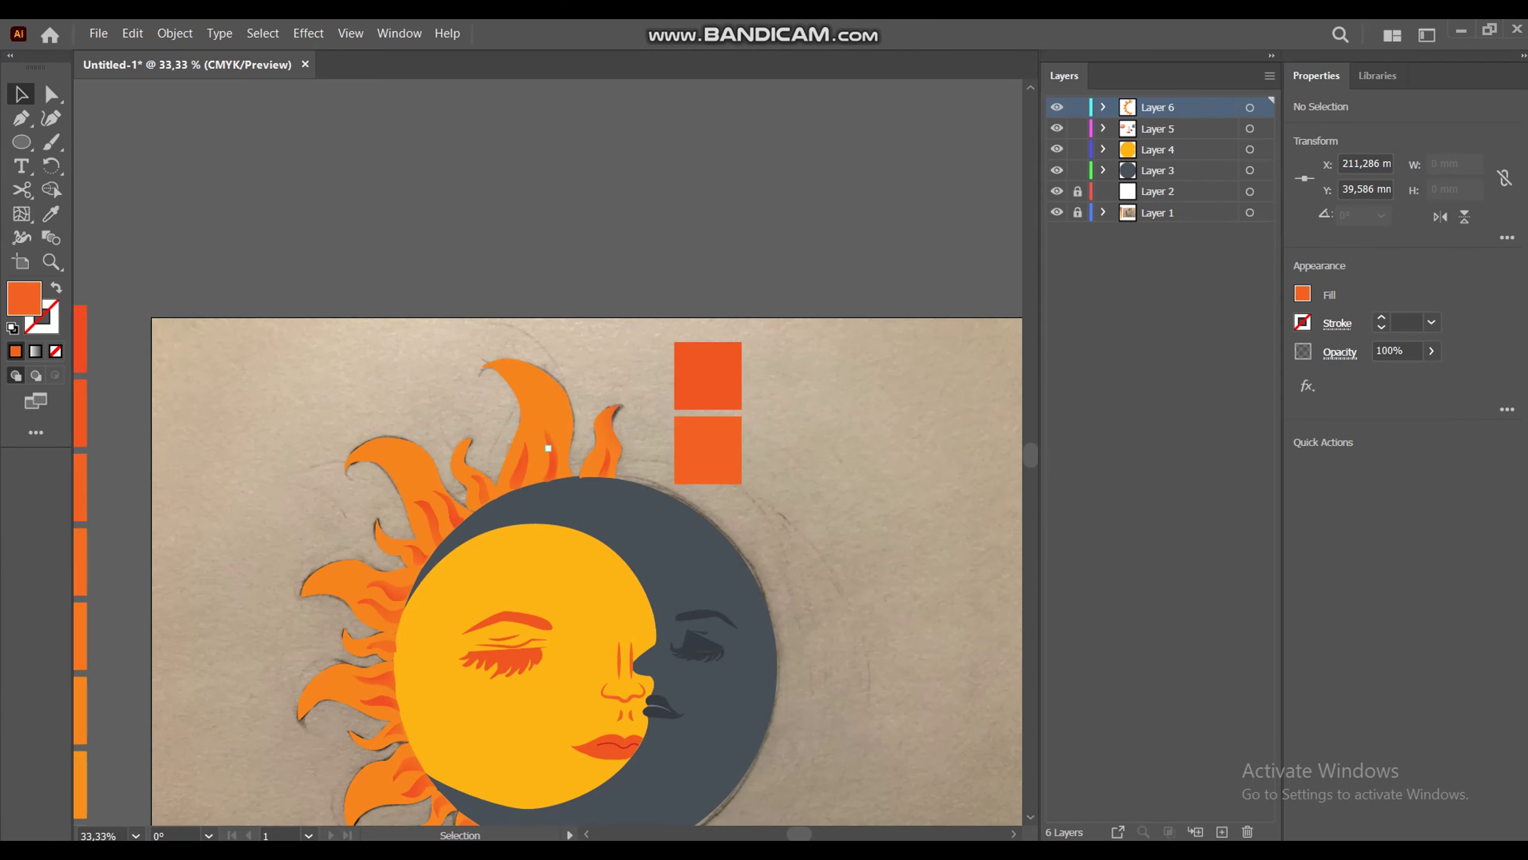
Step: Zoom in on the top flames and select the small top flame
click(698, 297)
alt+click(908, 440)
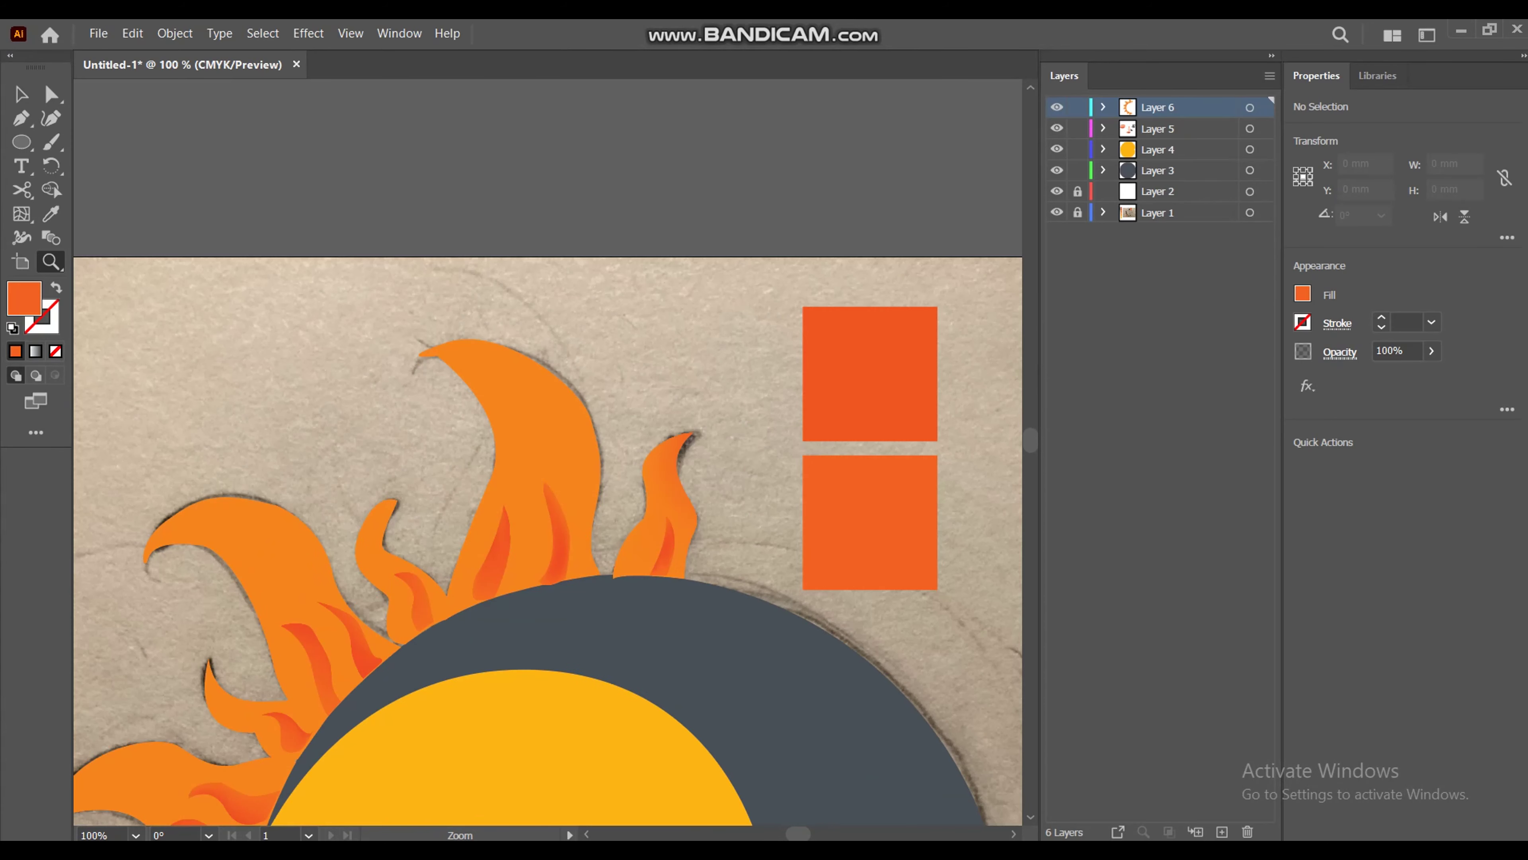
key(v)
scroll(548, 529, down, 2)
scroll(548, 530, left, 2)
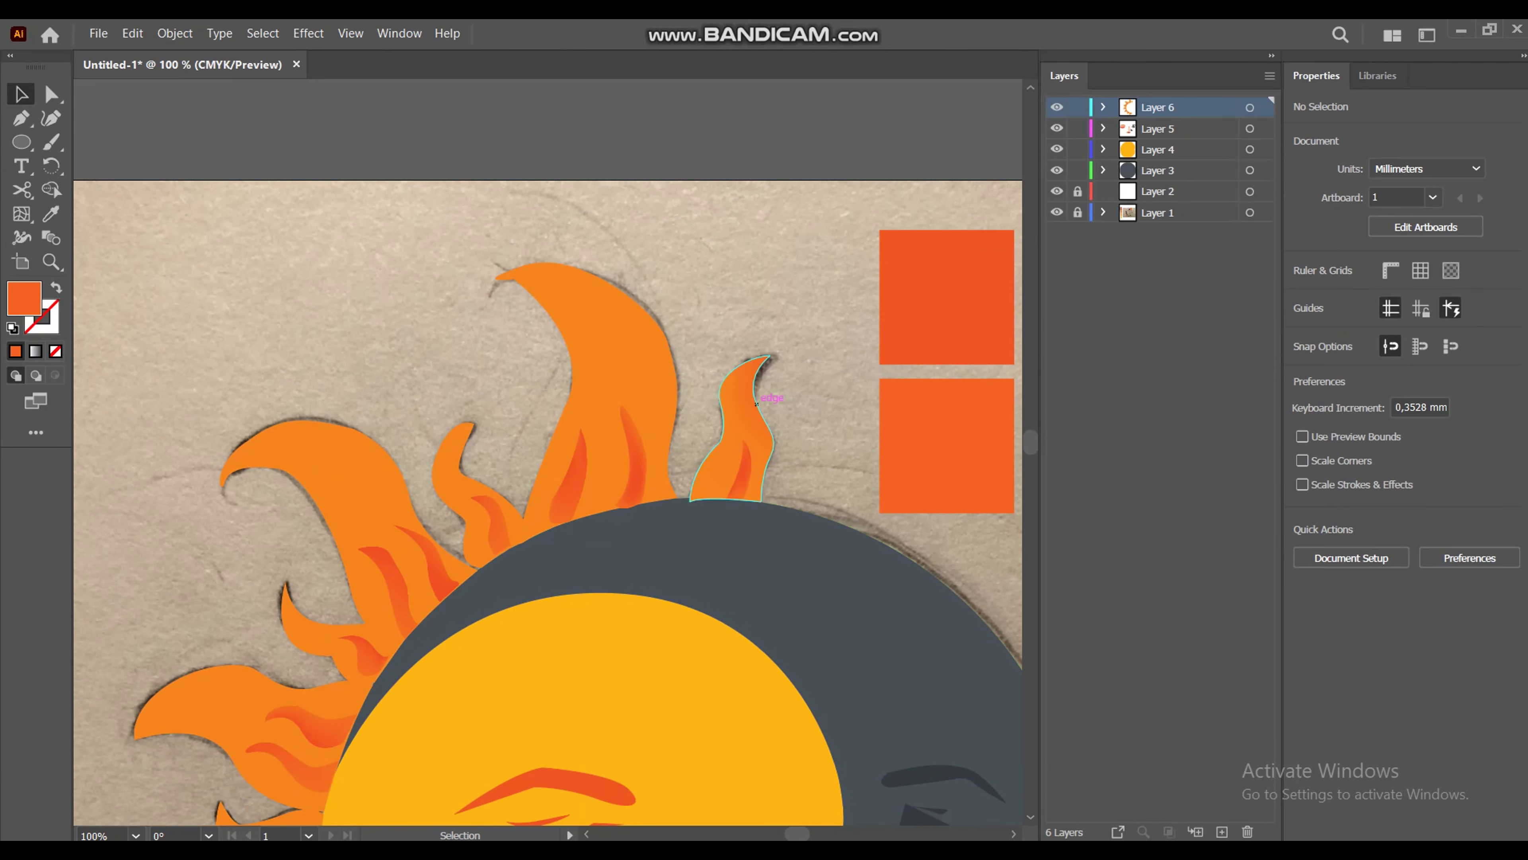
click(746, 421)
key(a)
key(u)
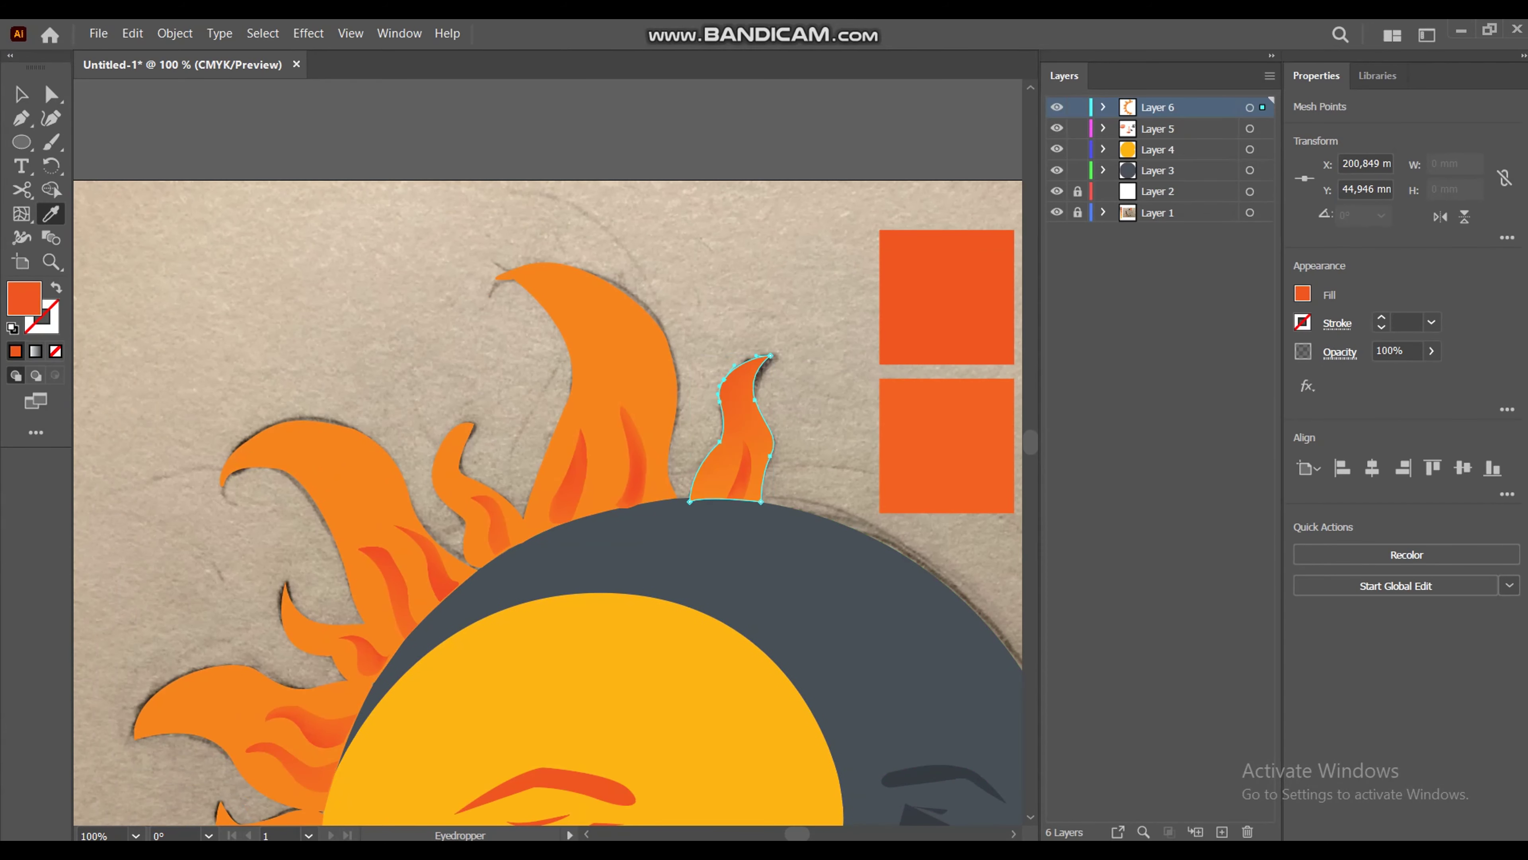
key(v)
Step: Add a mesh point at the tall top flame's tip and shade it orange
click(608, 373)
key(u)
key(a)
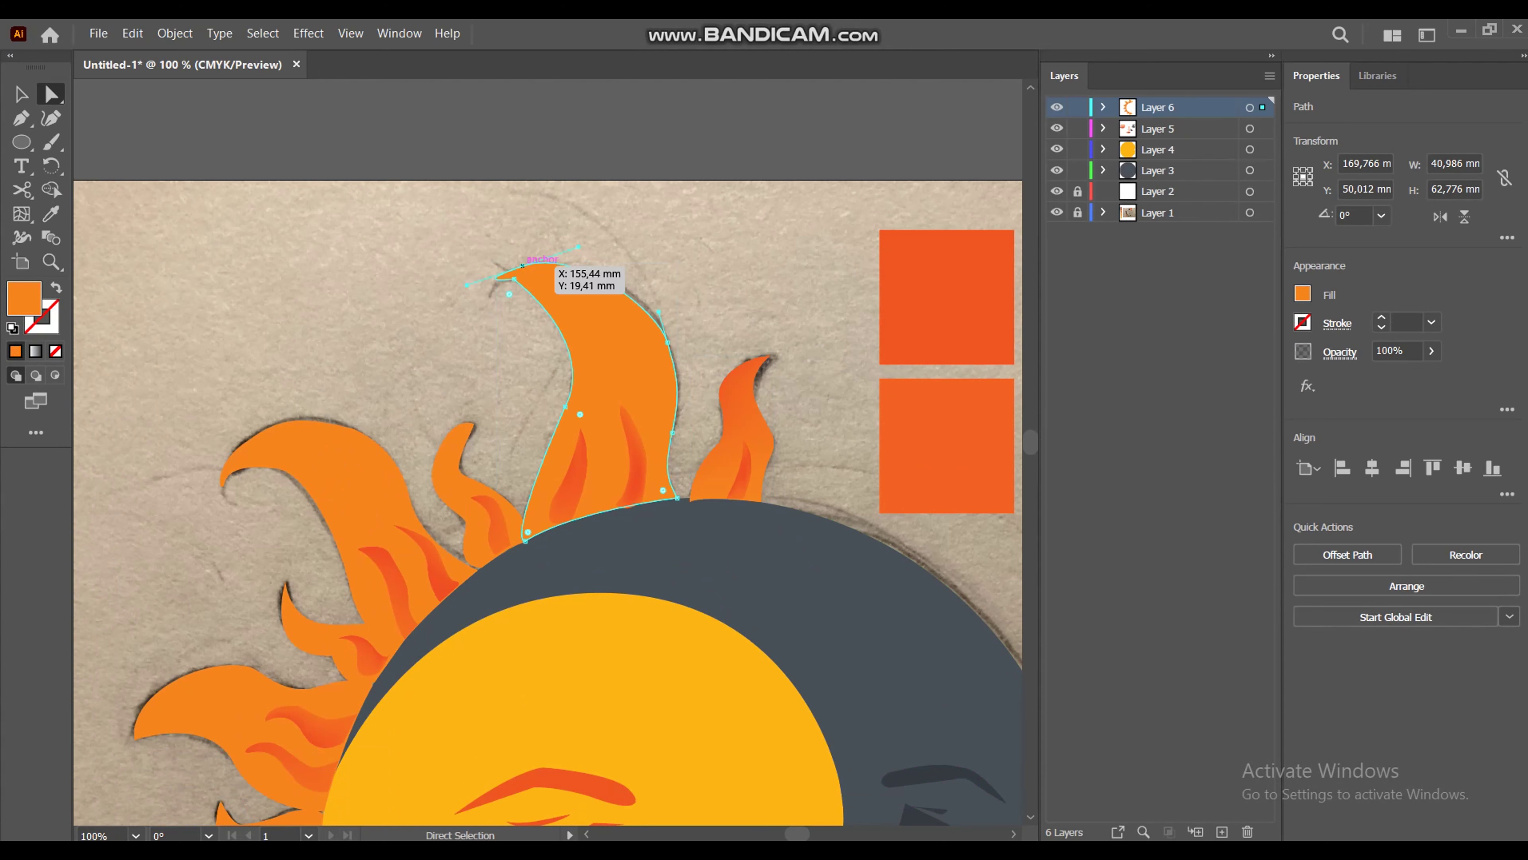
click(522, 265)
key(i)
key(v)
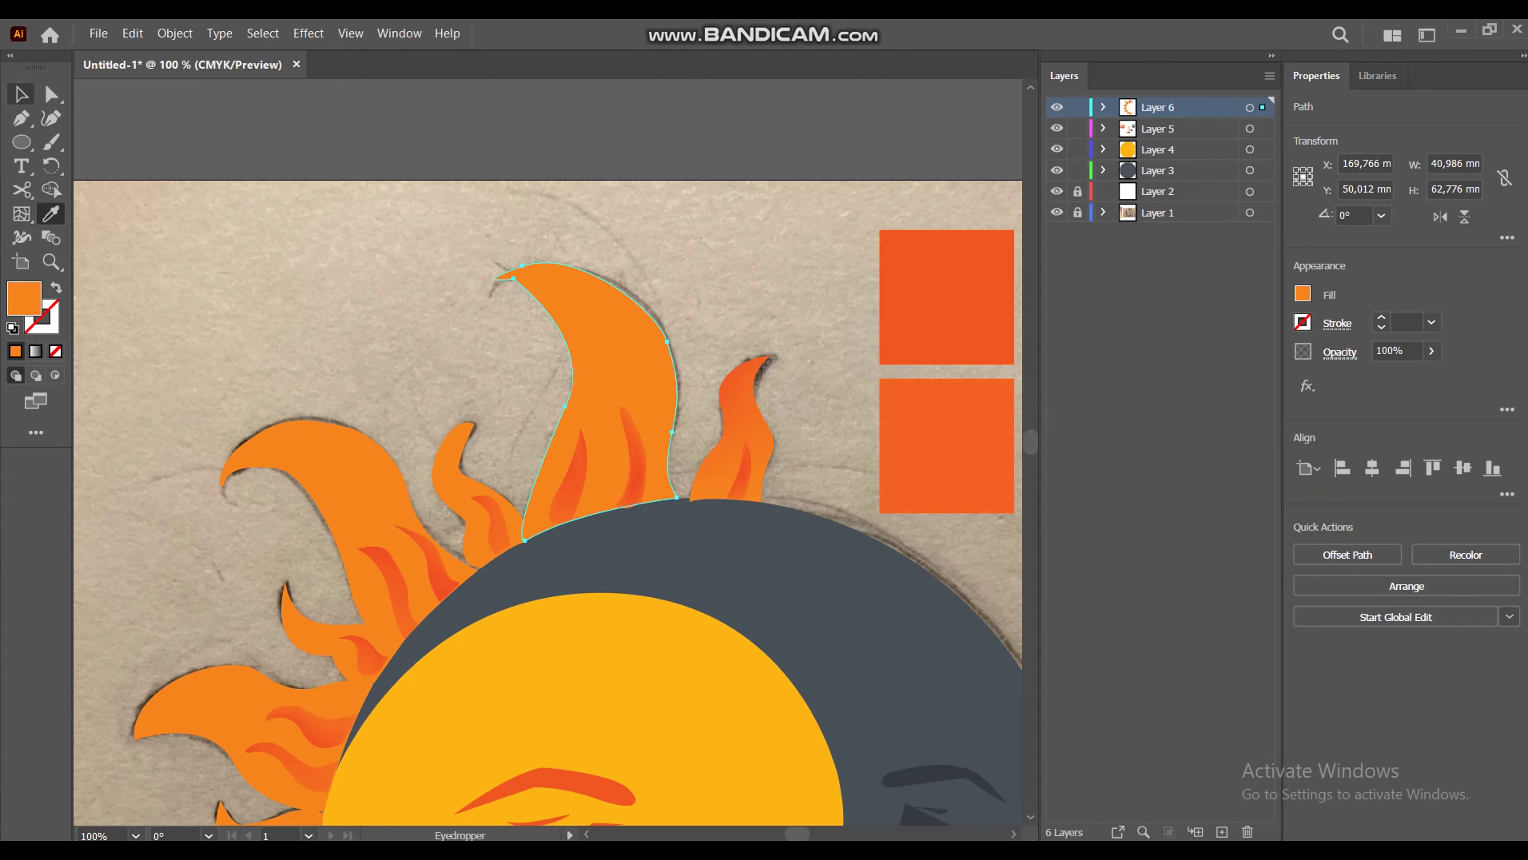
key(u)
click(518, 271)
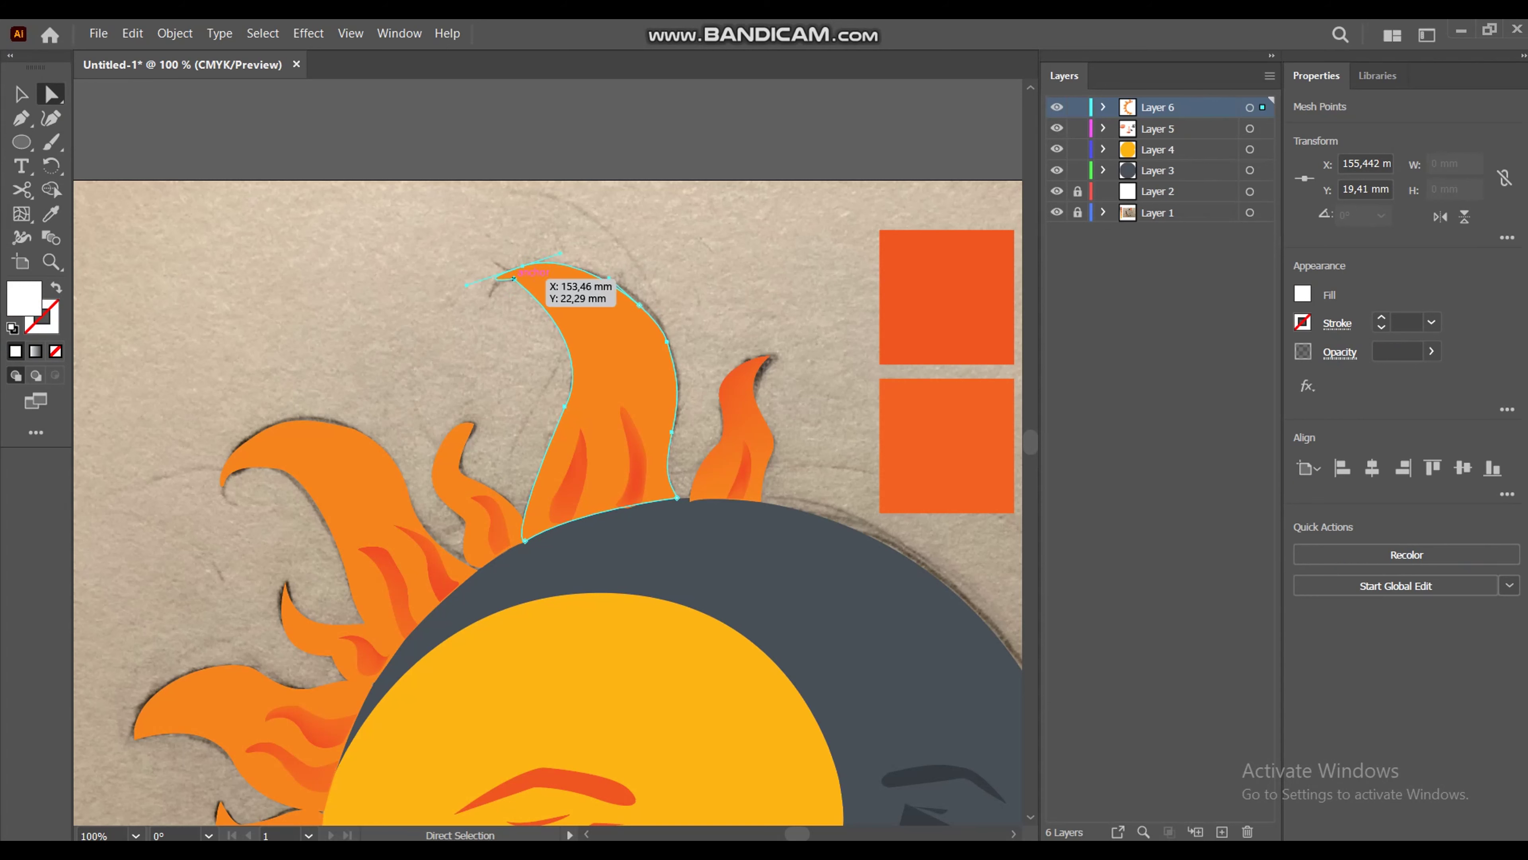
click(513, 278)
key(i)
key(v)
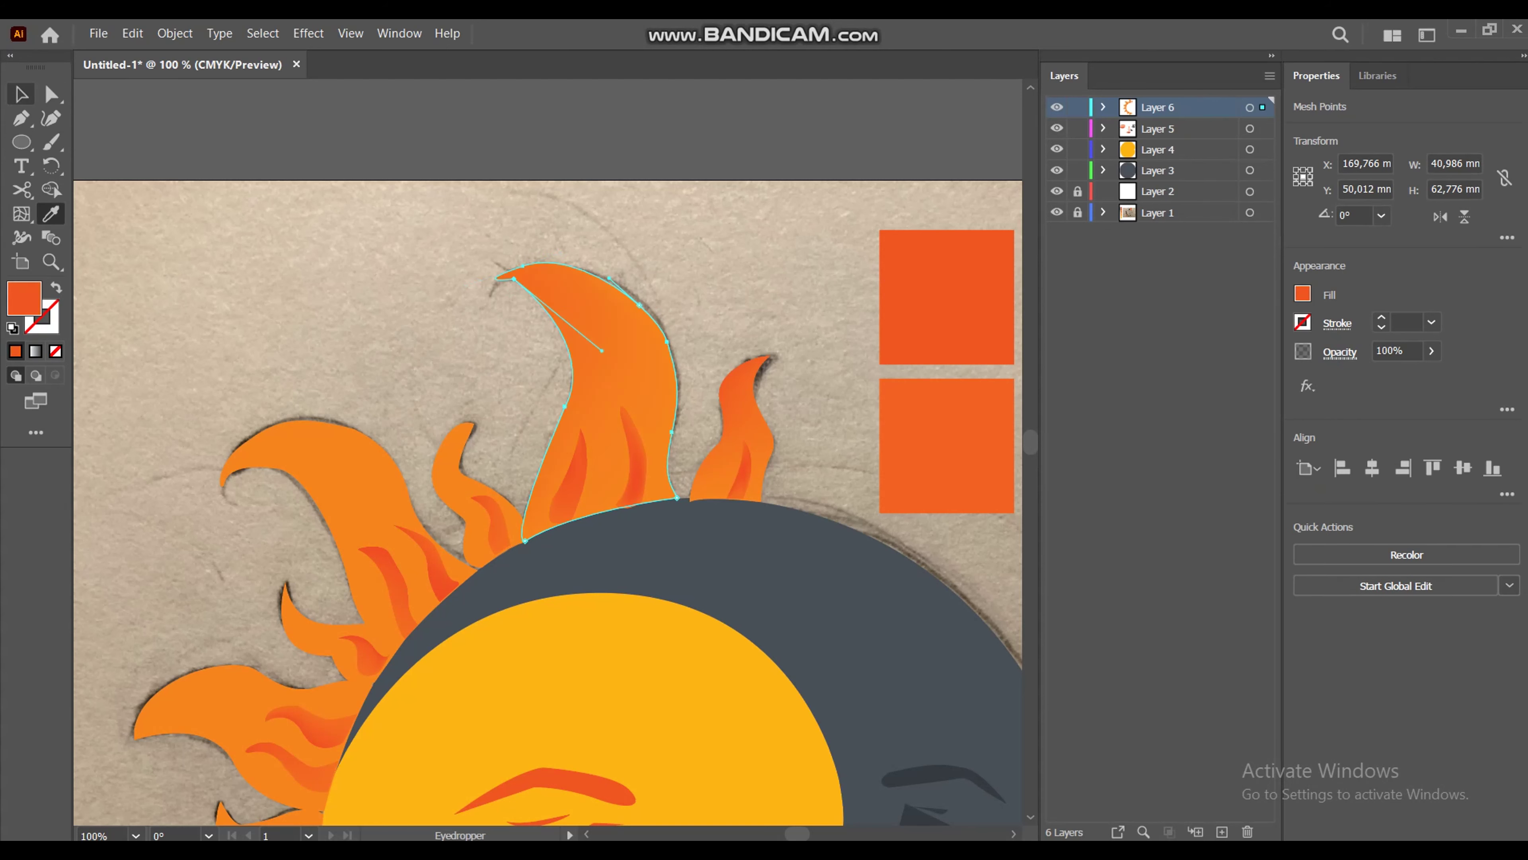
click(782, 271)
Step: Reselect the tall flame and pick another of its mesh points
click(601, 391)
key(u)
click(640, 305)
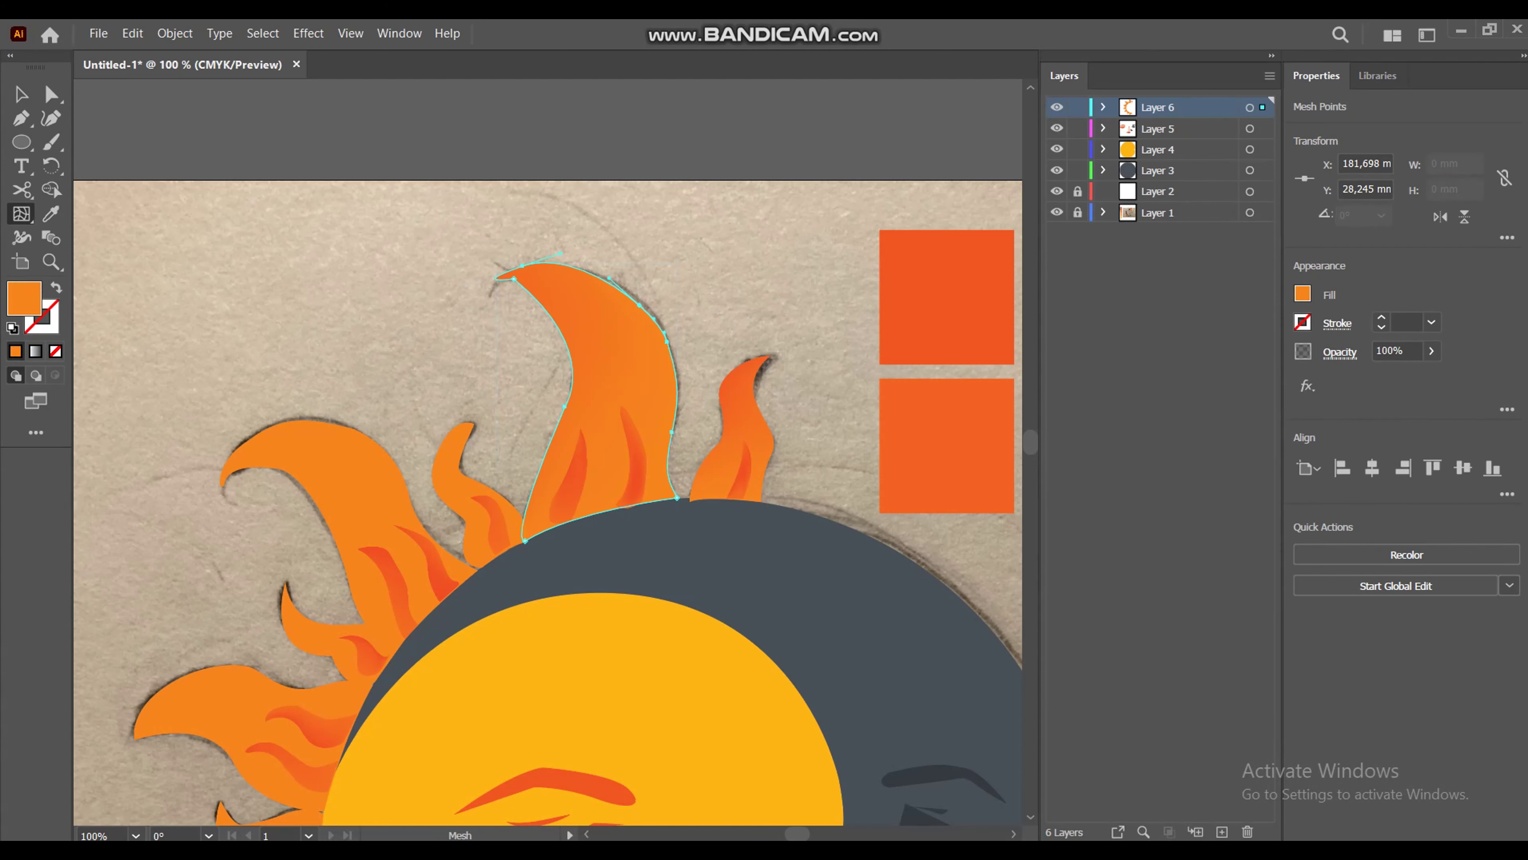
key(v)
key(u)
Step: Select a mesh point on the small flame beside it, then deselect and fit the artboard
click(508, 529)
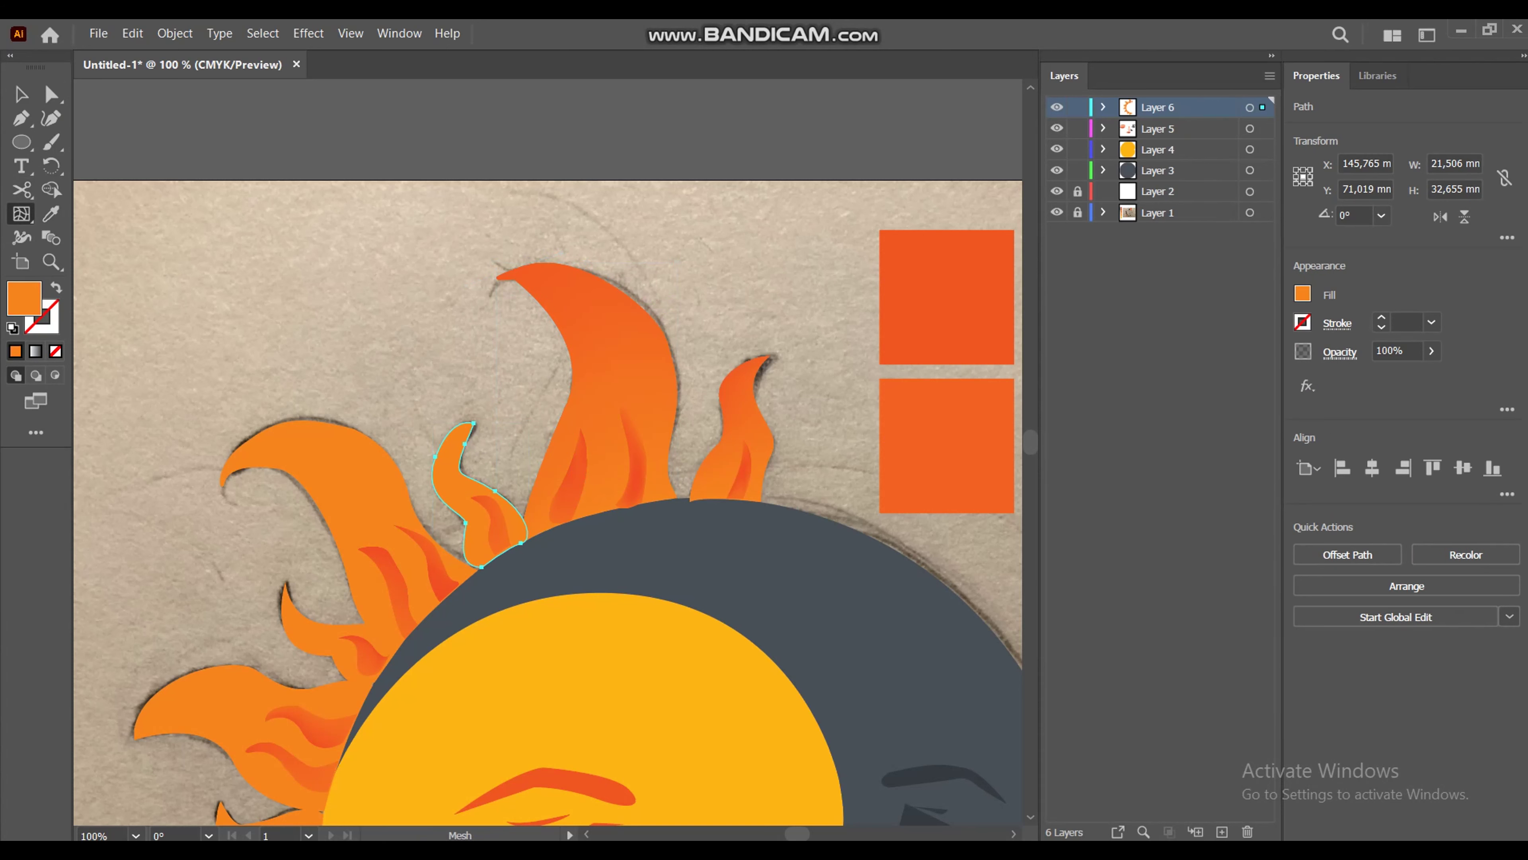
key(a)
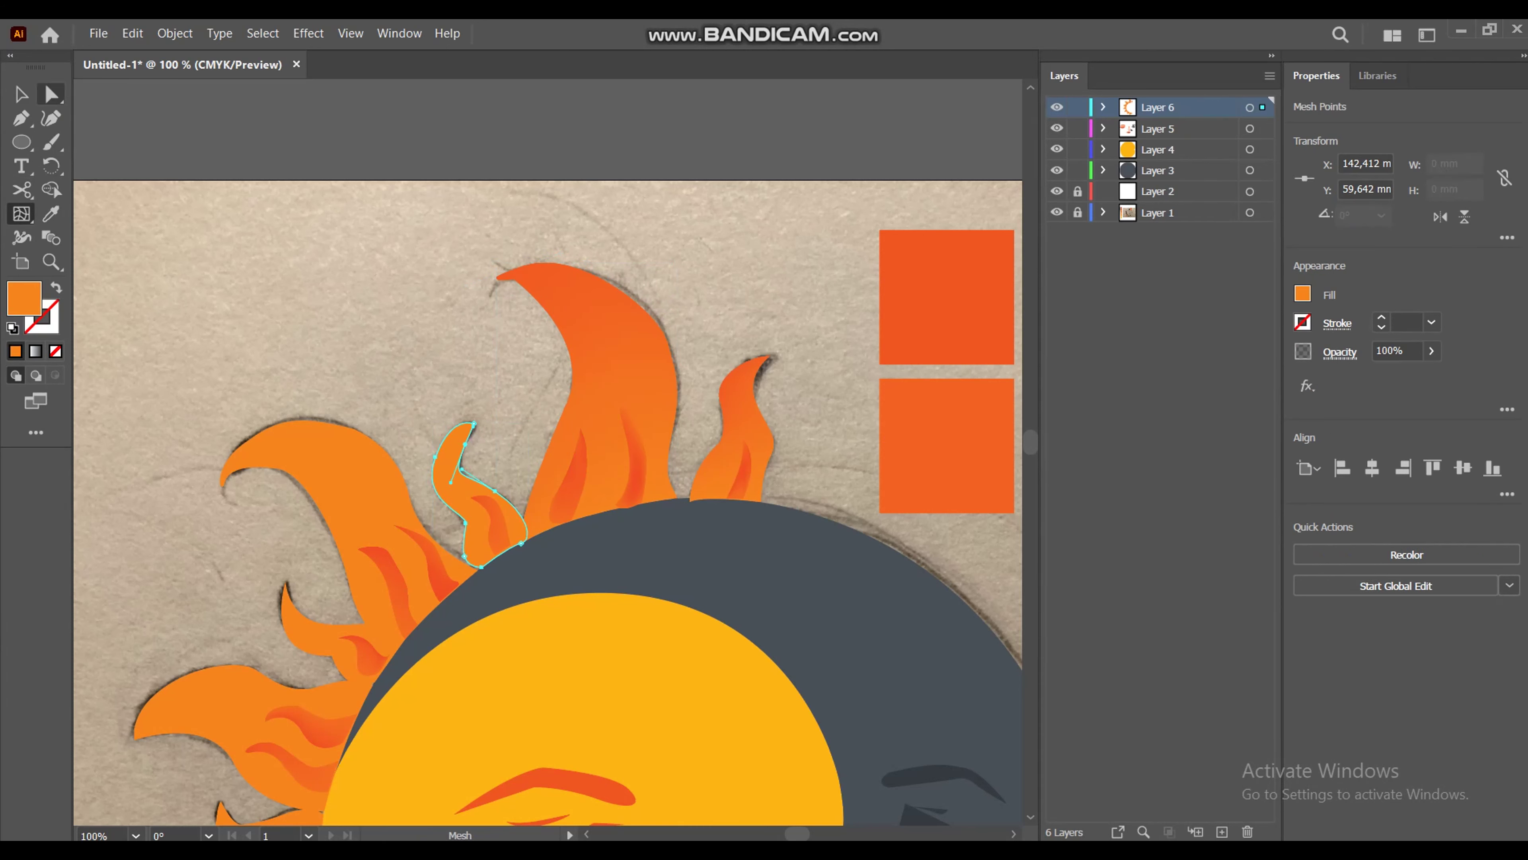
click(474, 423)
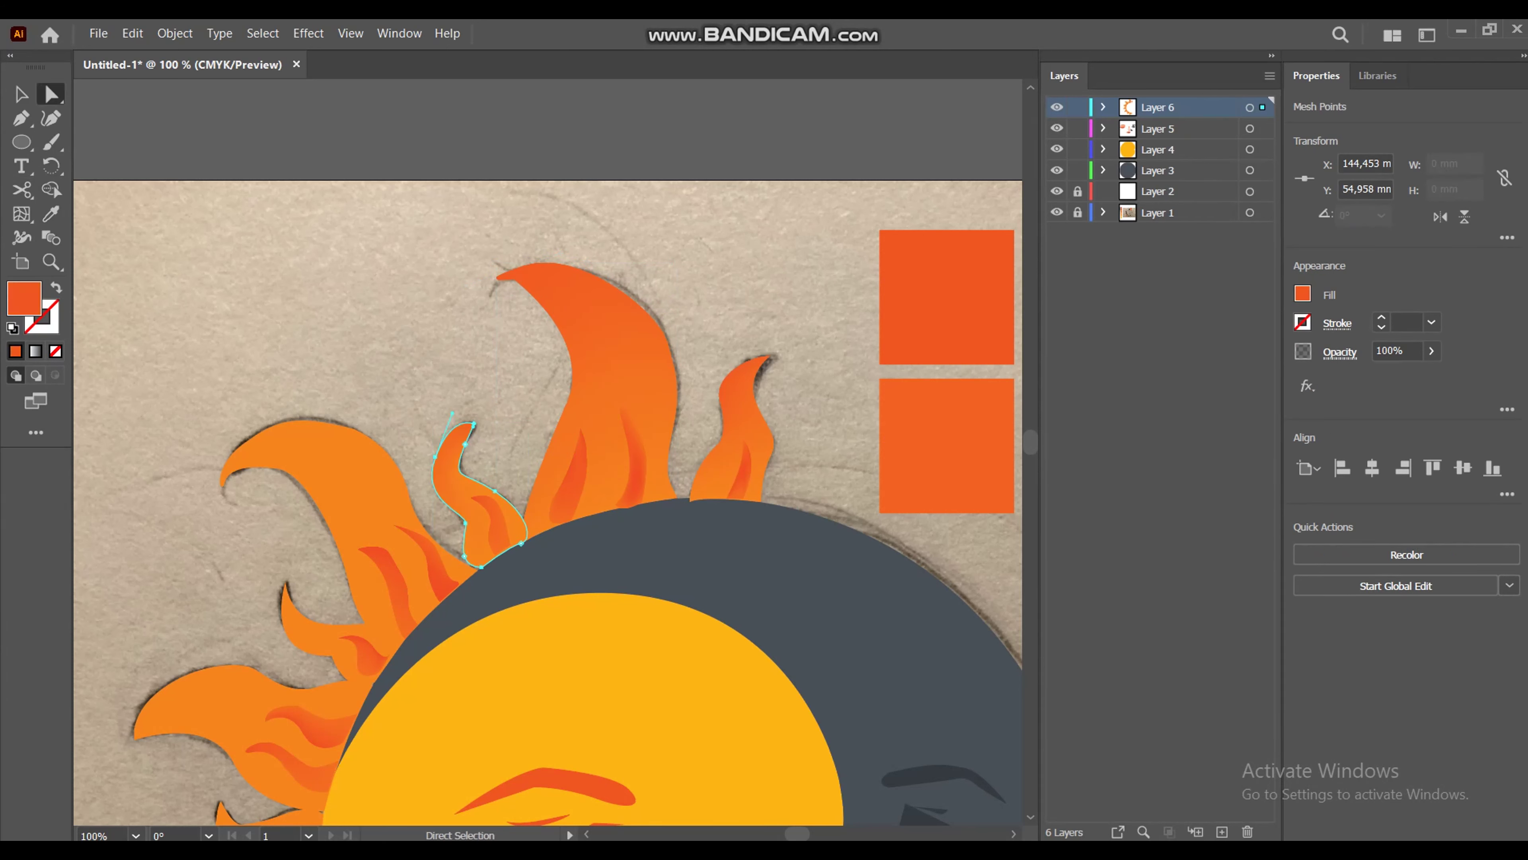
click(467, 458)
key(i)
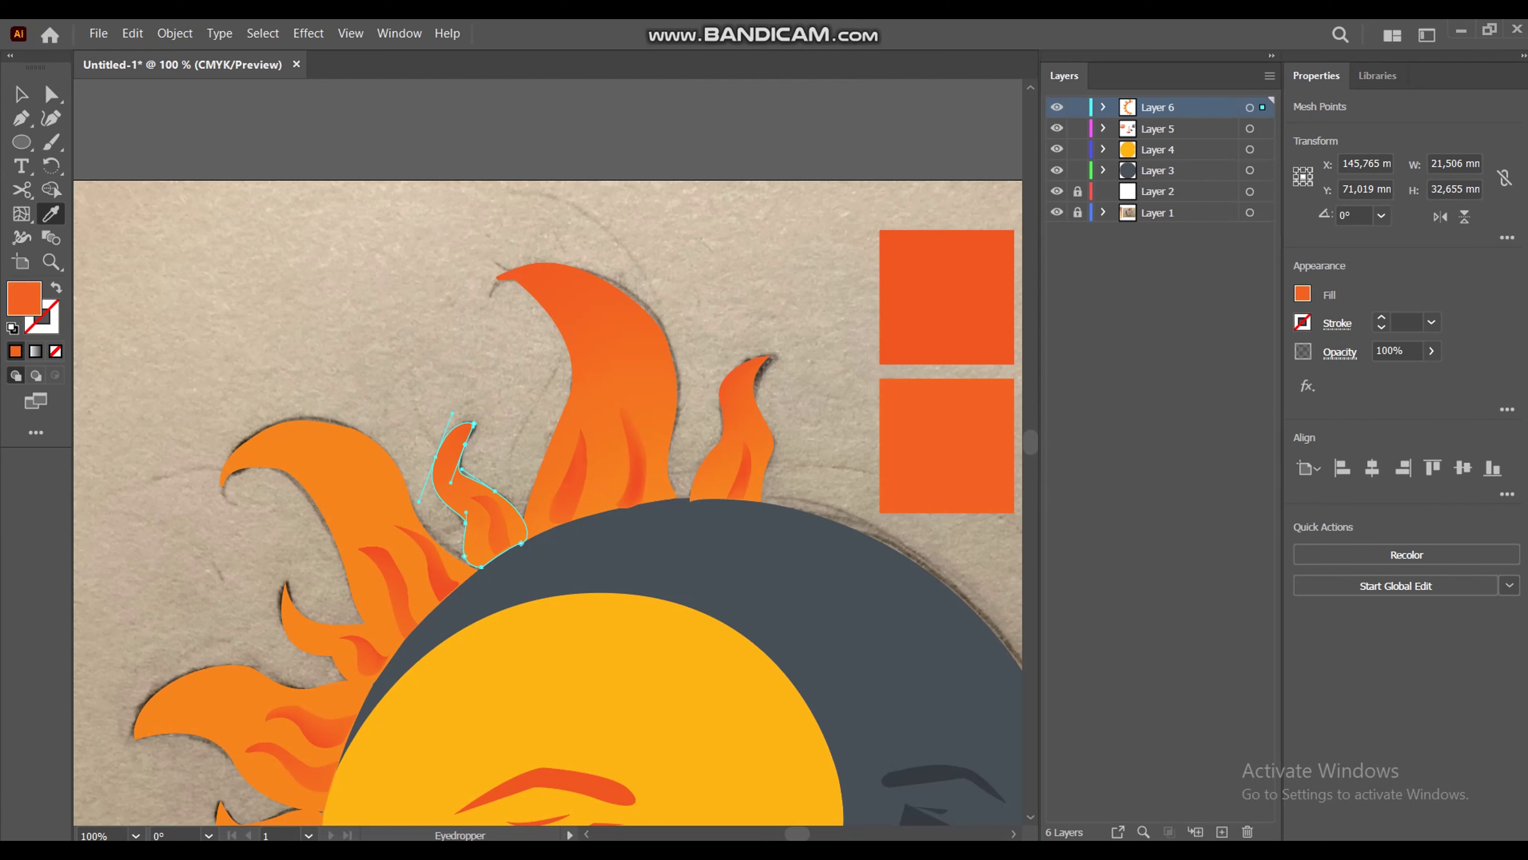
key(ctrl+shift+a)
key(ctrl+0)
Step: Add a mesh point inside the curled upper-left flame and colour it orange
key(ctrl+1)
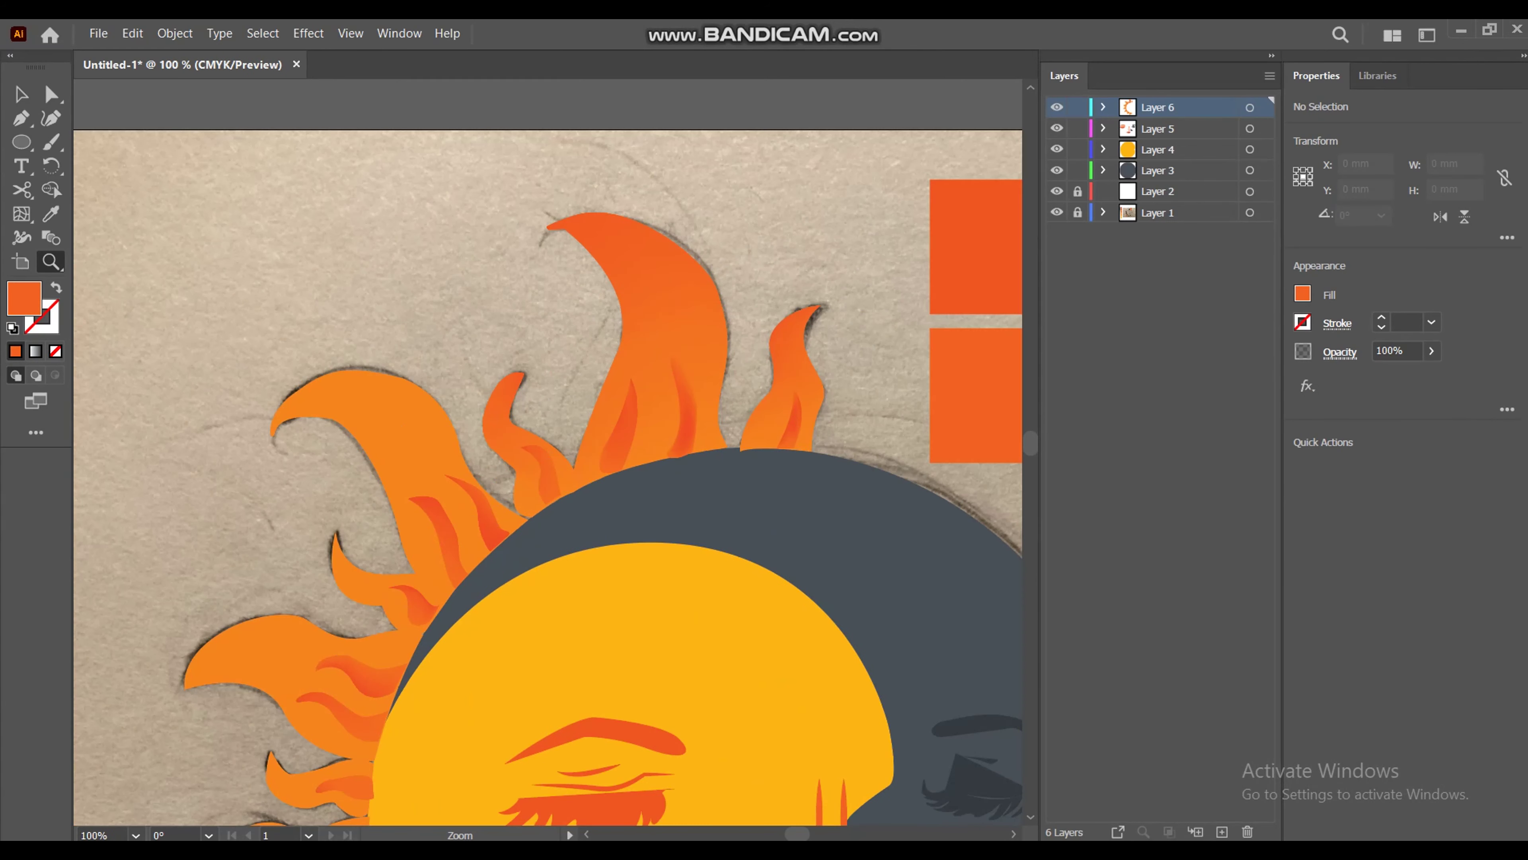
key(v)
click(386, 433)
key(u)
click(292, 395)
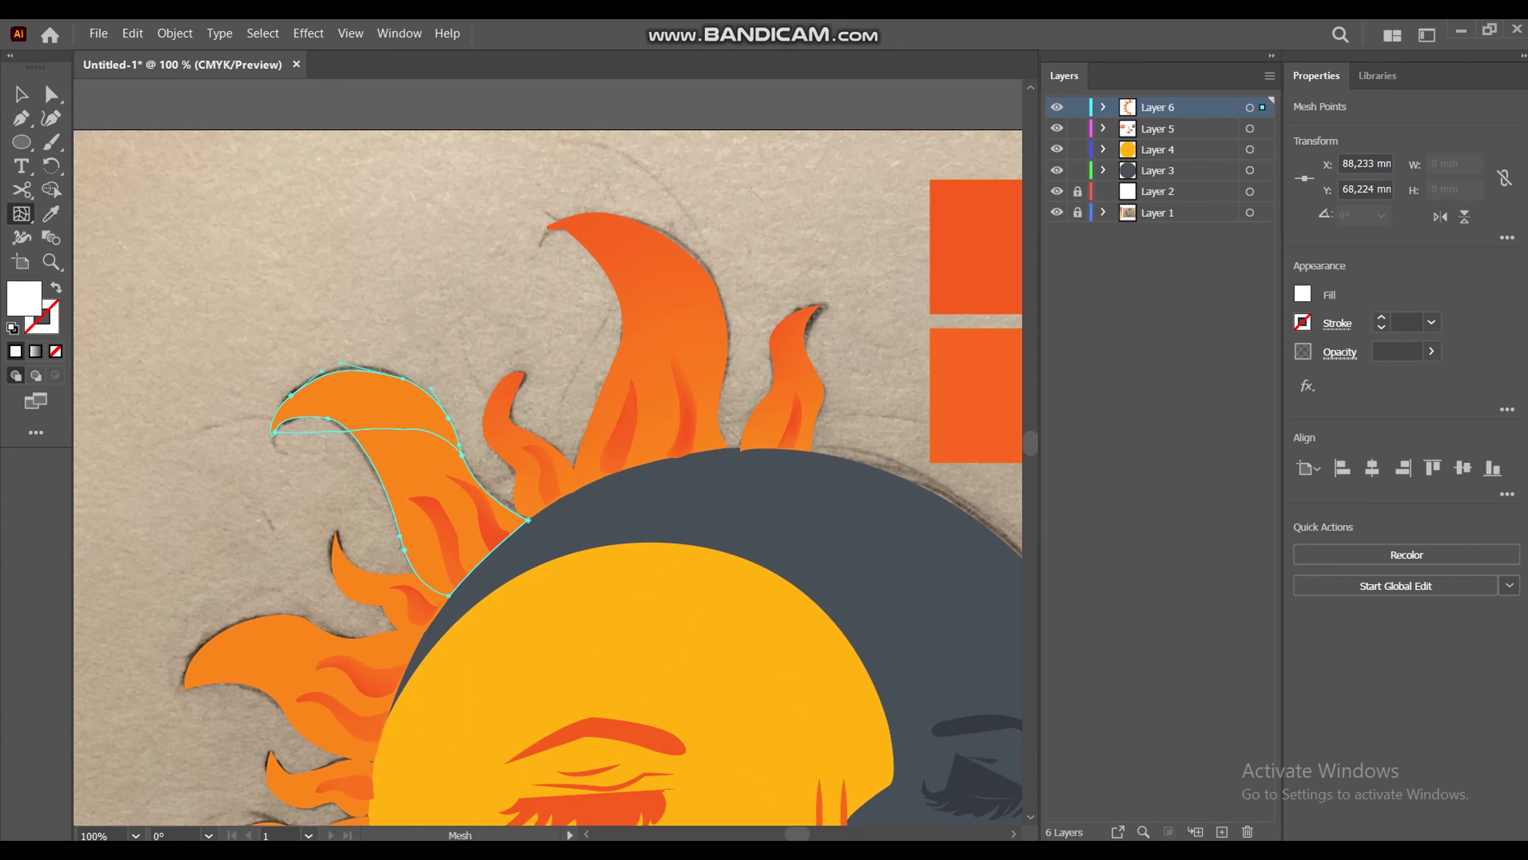
click(328, 418)
click(373, 433)
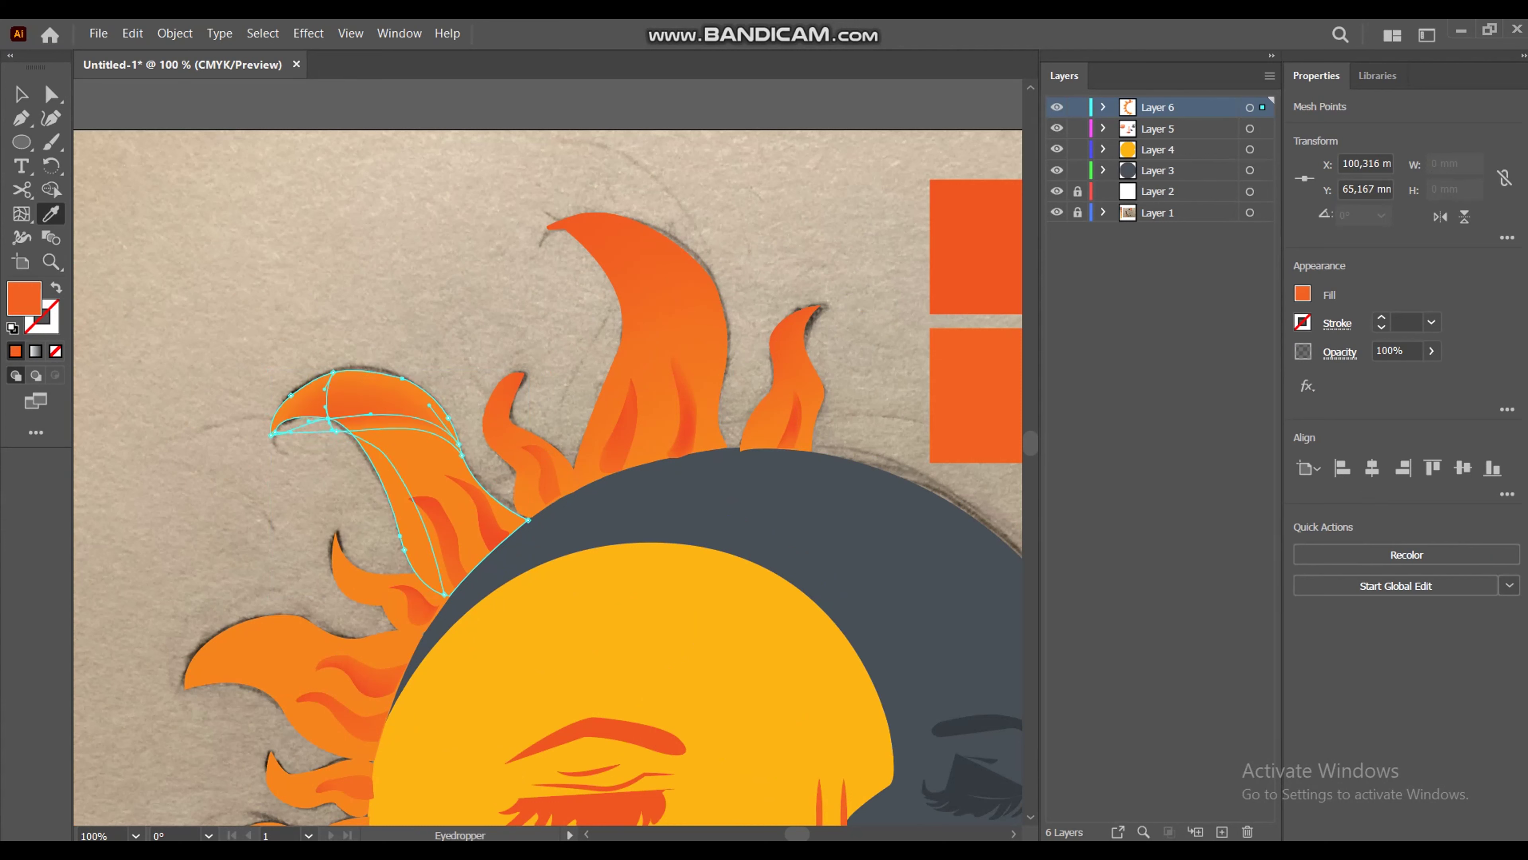
Step: Give the curled flame's mesh point a darker red-orange and add another point lower down
key(a)
key(i)
click(975, 391)
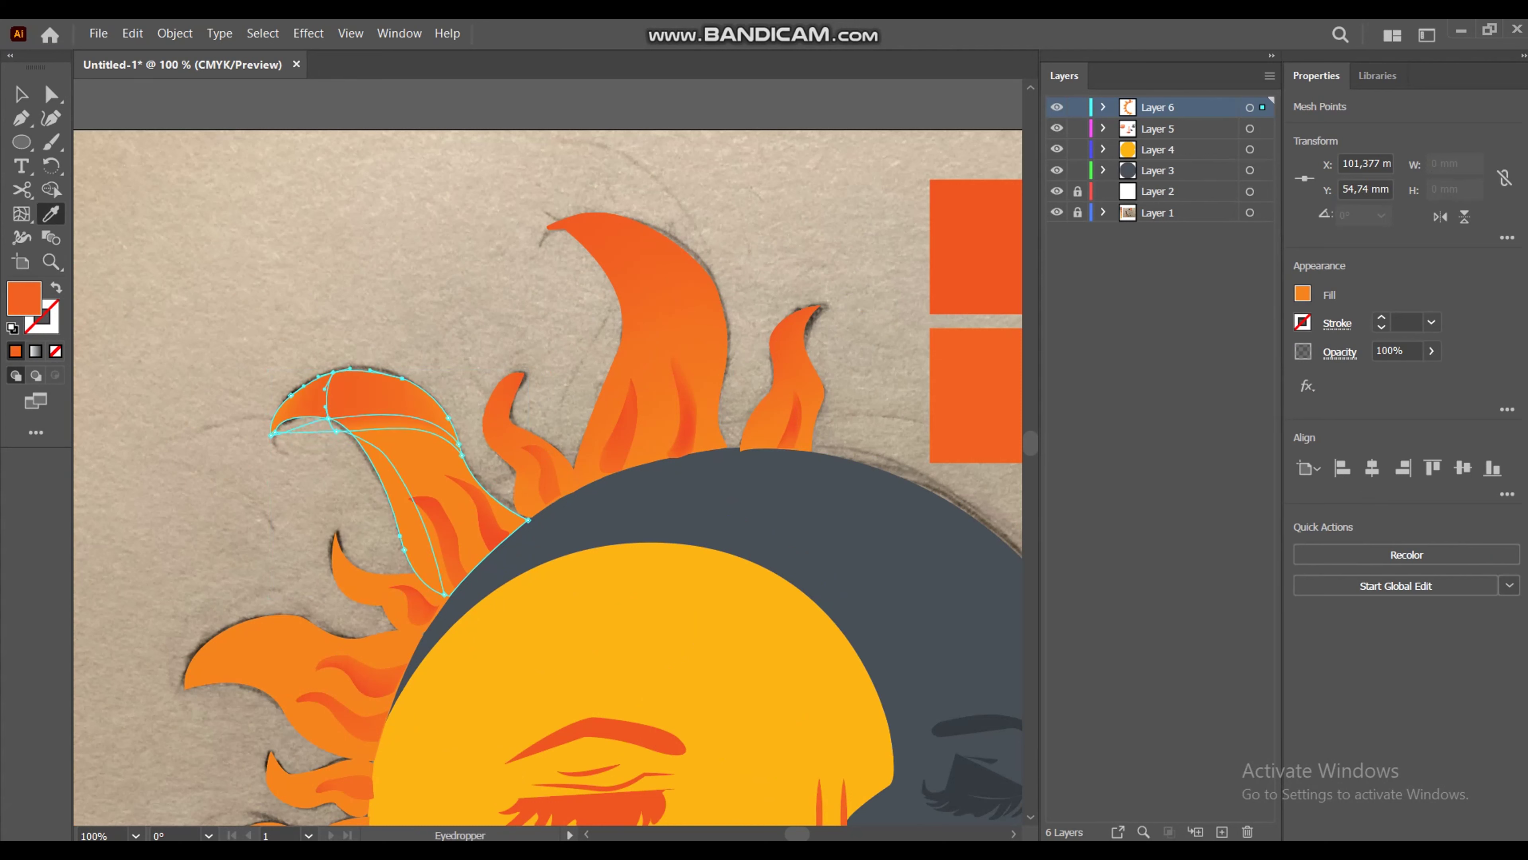
click(272, 434)
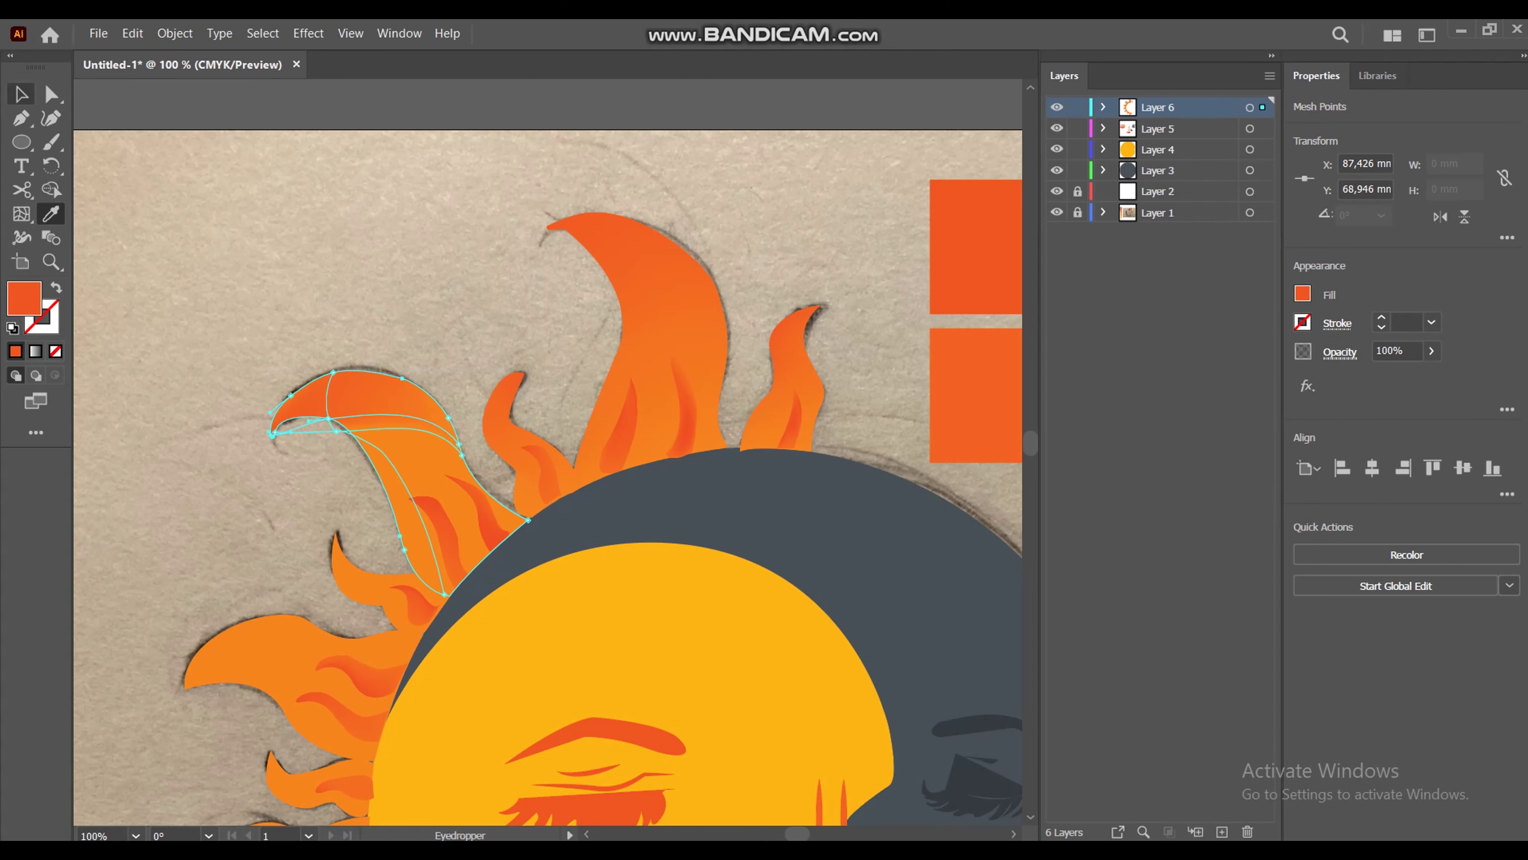
key(v)
click(361, 422)
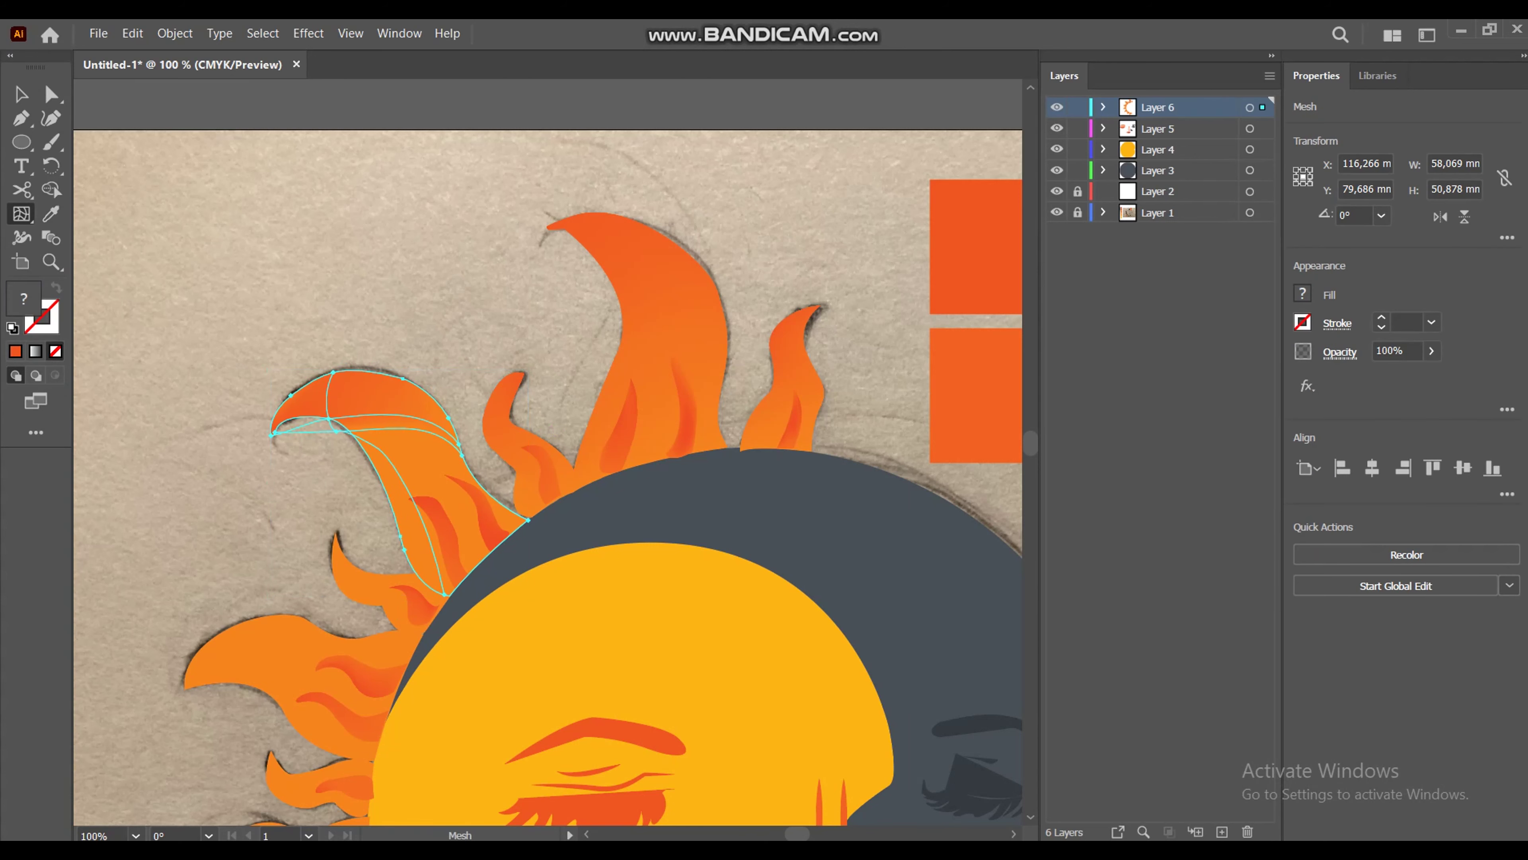
click(417, 511)
Step: Check the whole artboard, then zoom back in and reselect the curled flame's mesh
key(ctrl+shift+a)
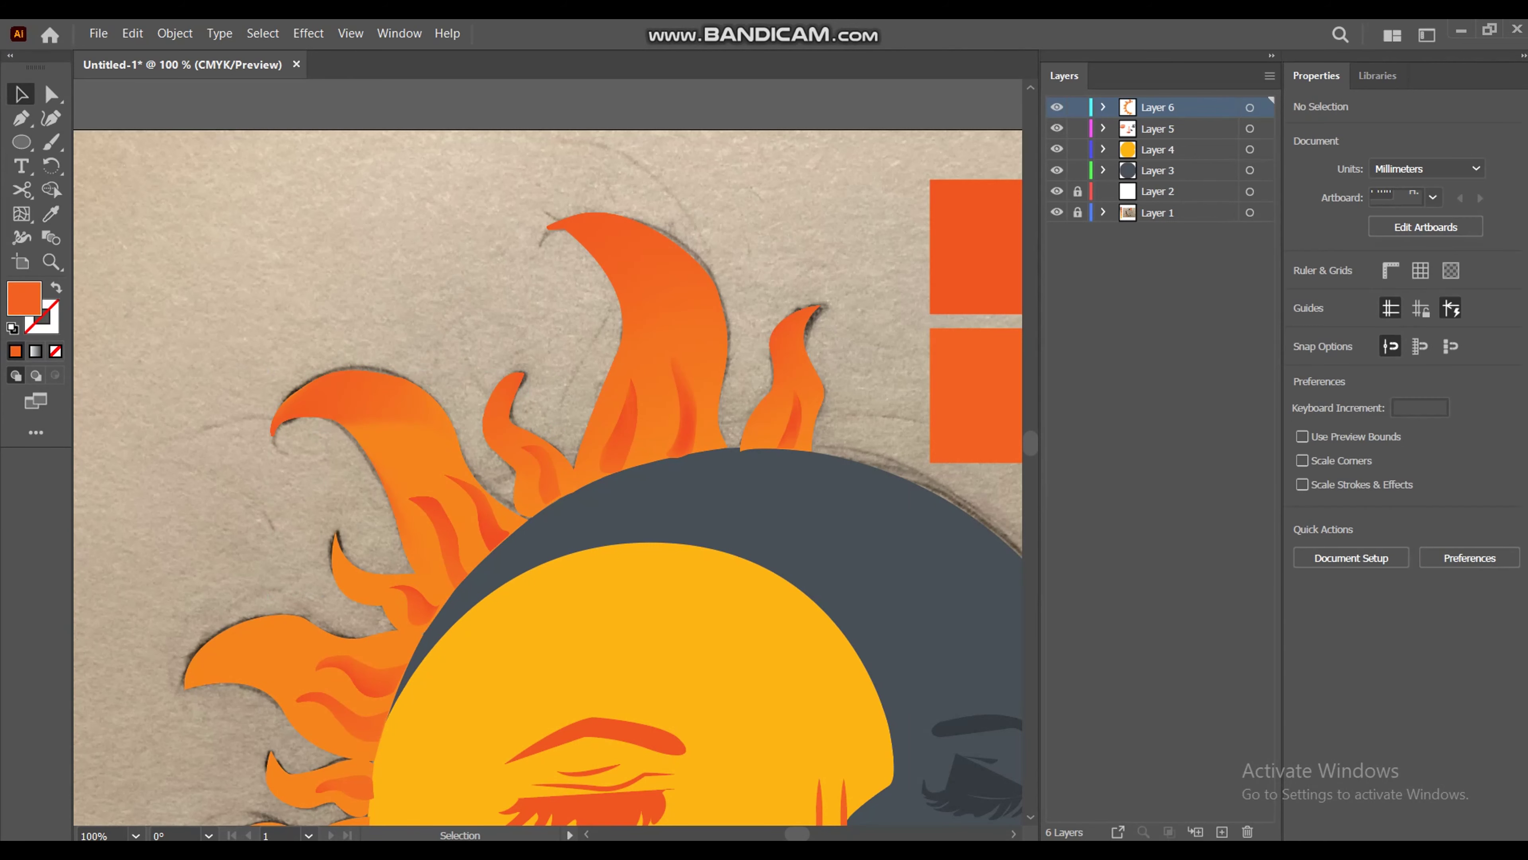
key(ctrl+0)
key(ctrl+equal)
key(ctrl+equal)
click(457, 409)
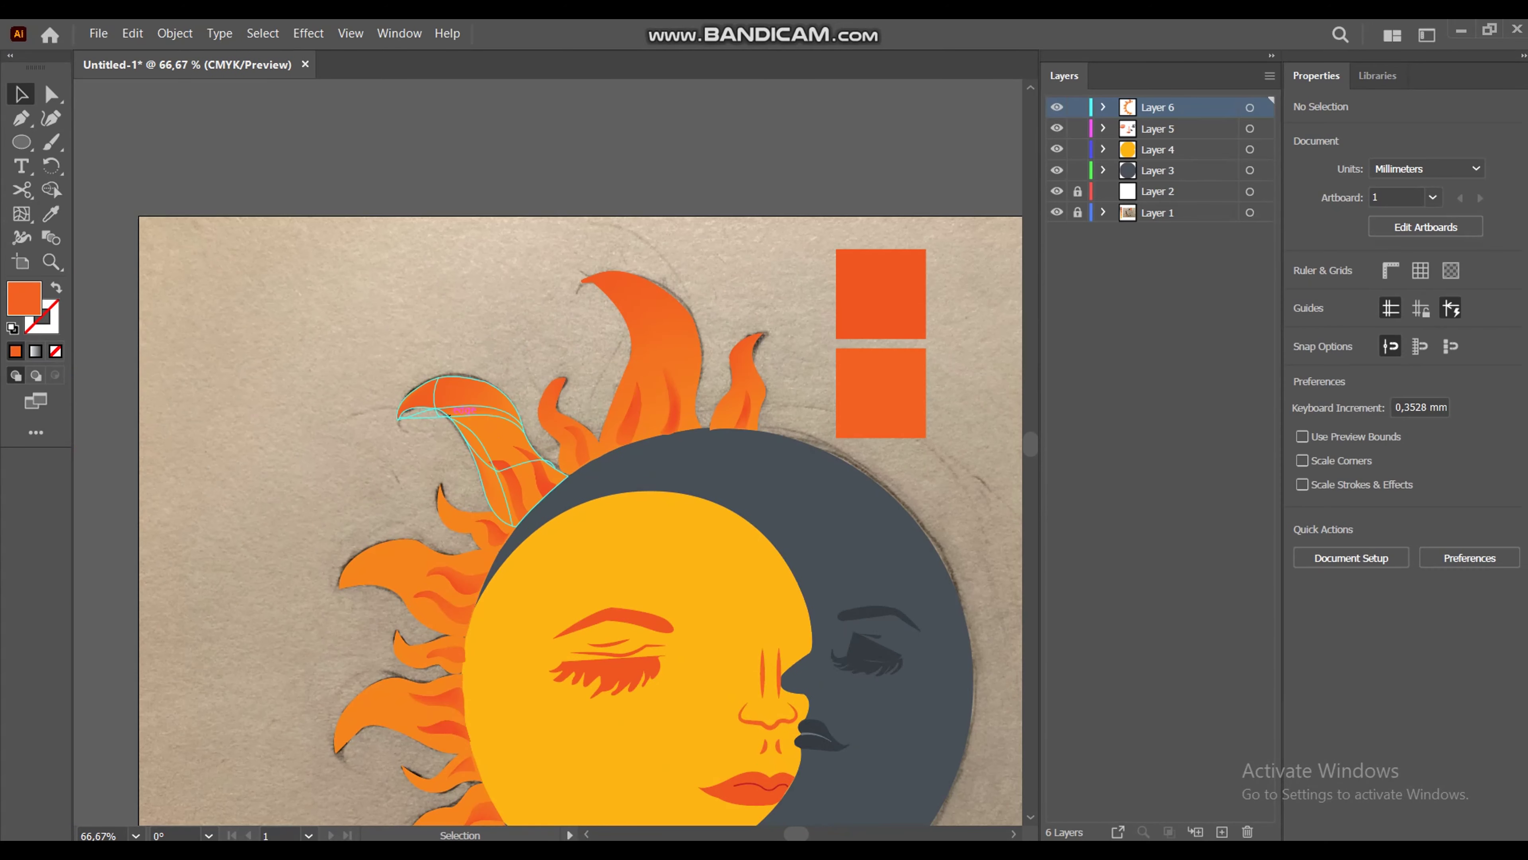
key(i)
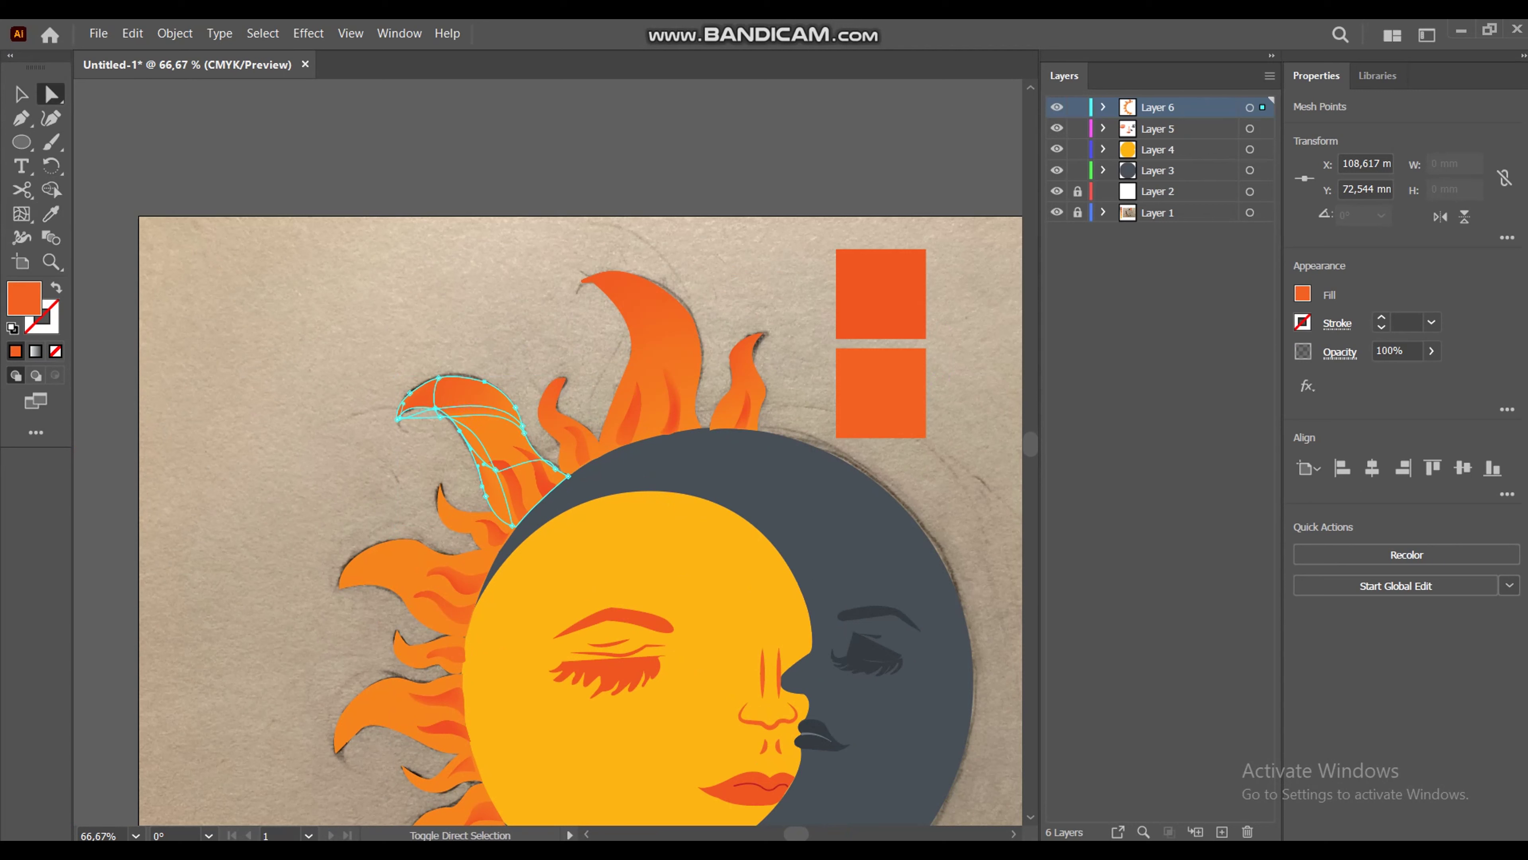
key(ctrl)
key(u)
Step: Turn the small flame below the curled one into a mesh shaded with sampled orange
click(475, 520)
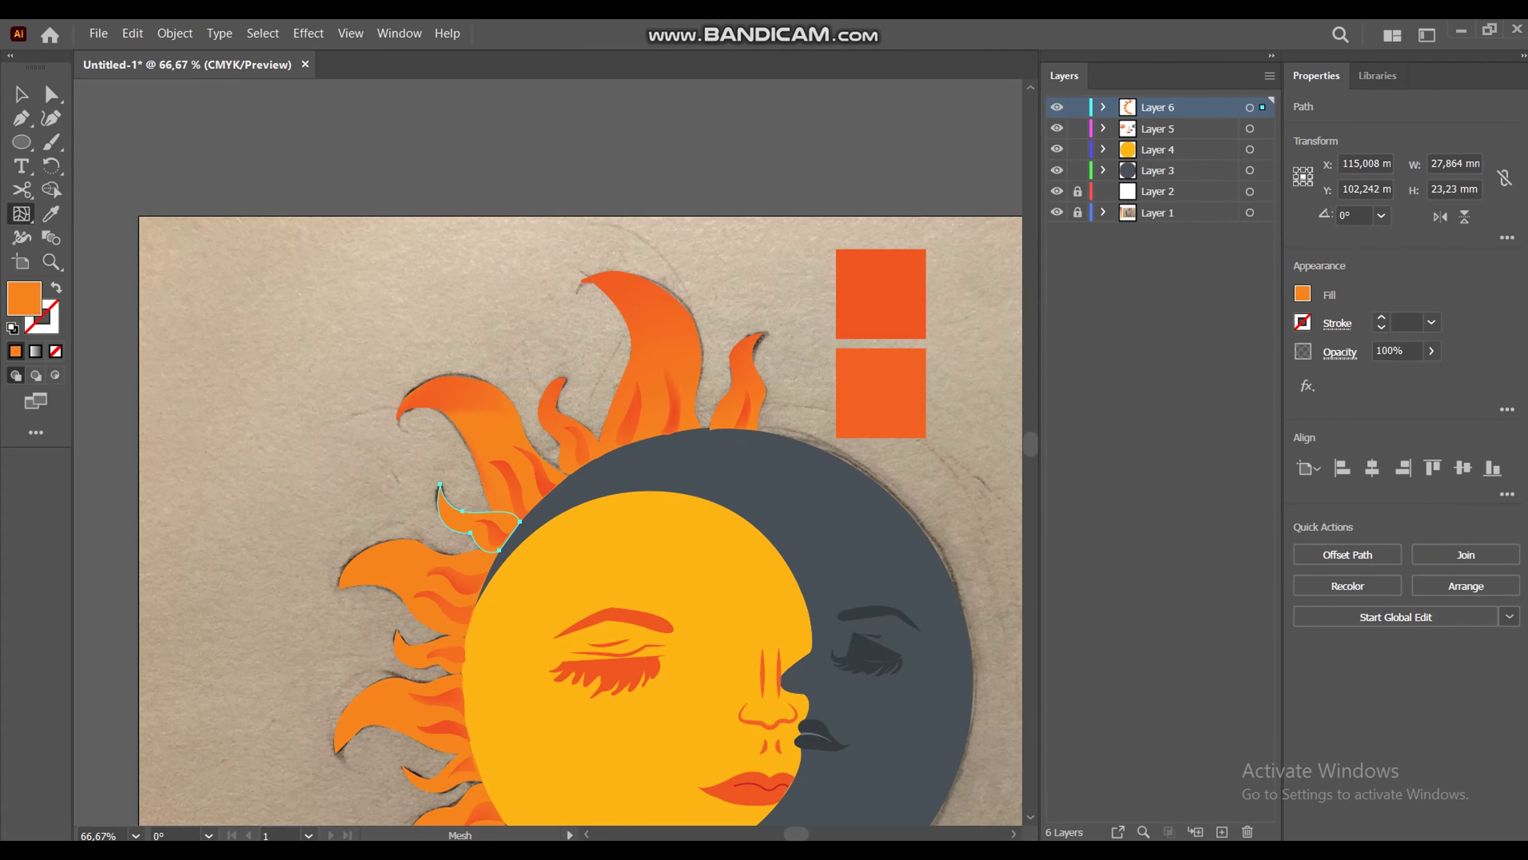
click(441, 485)
click(881, 294)
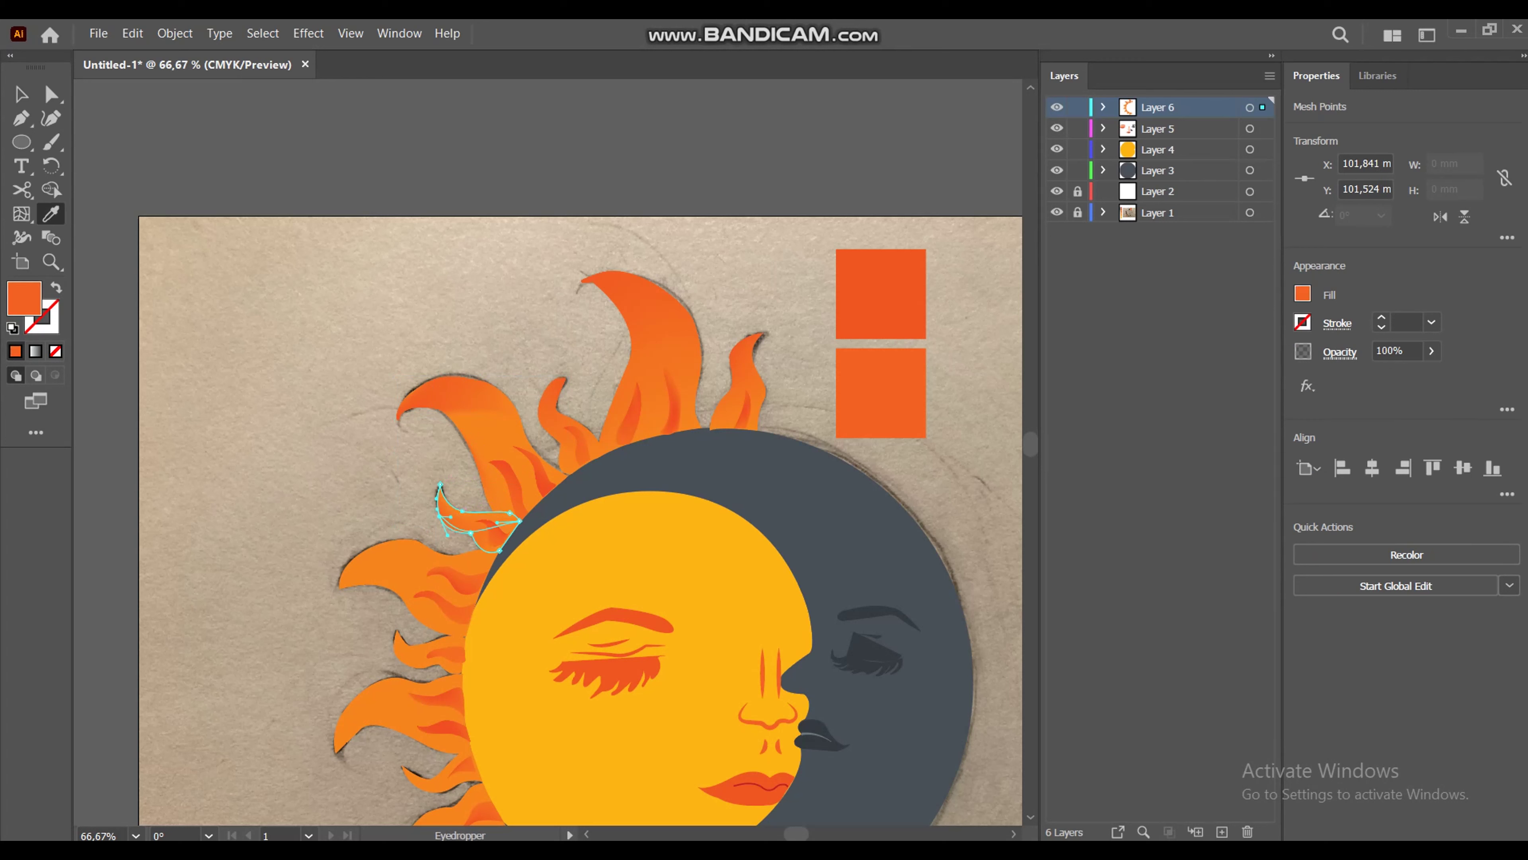
ctrl+click(463, 511)
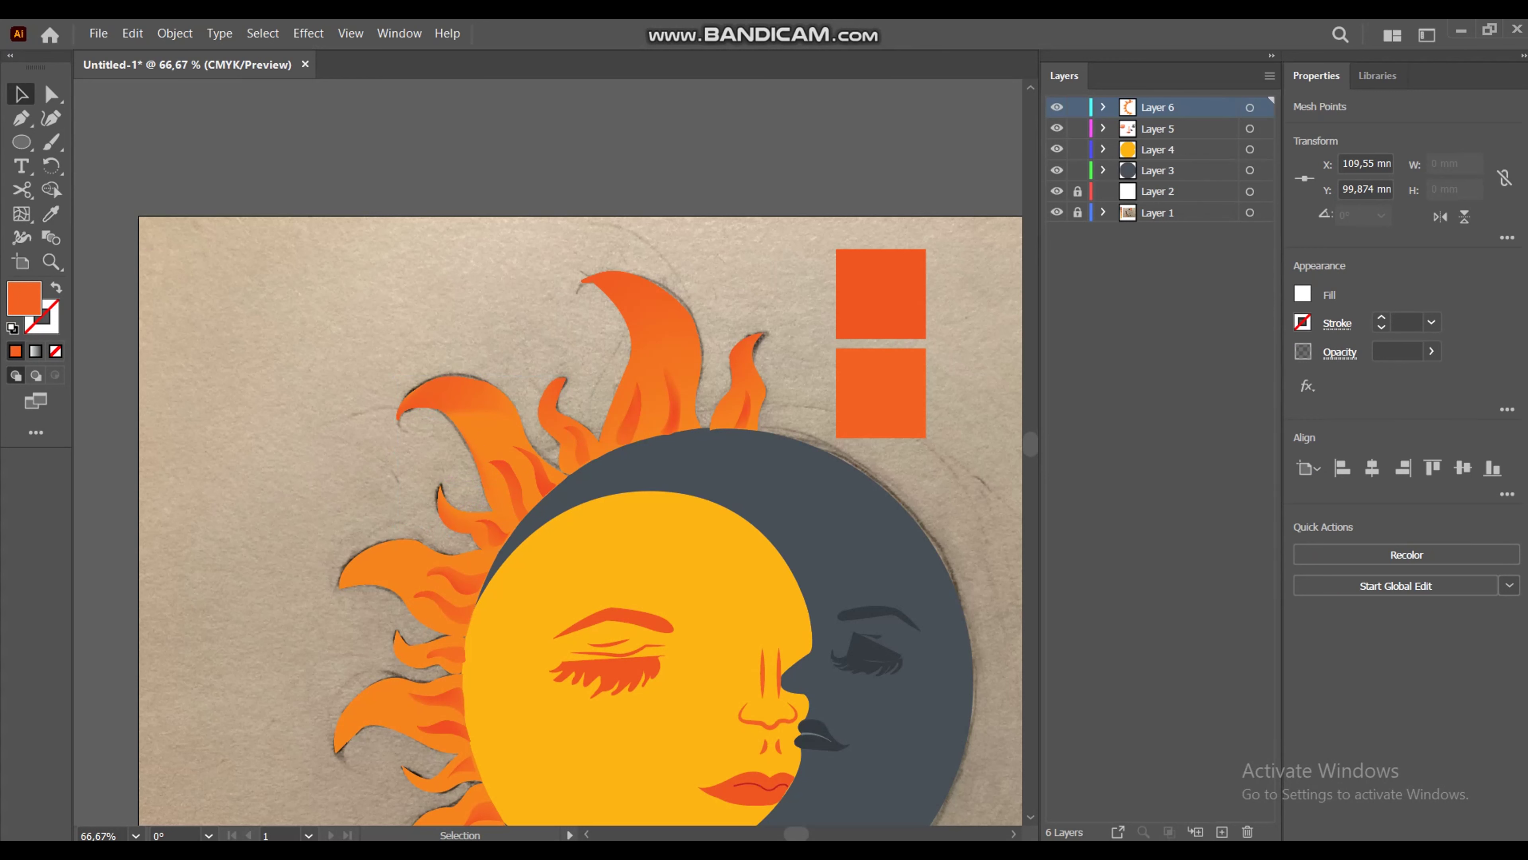
ctrl+click(440, 484)
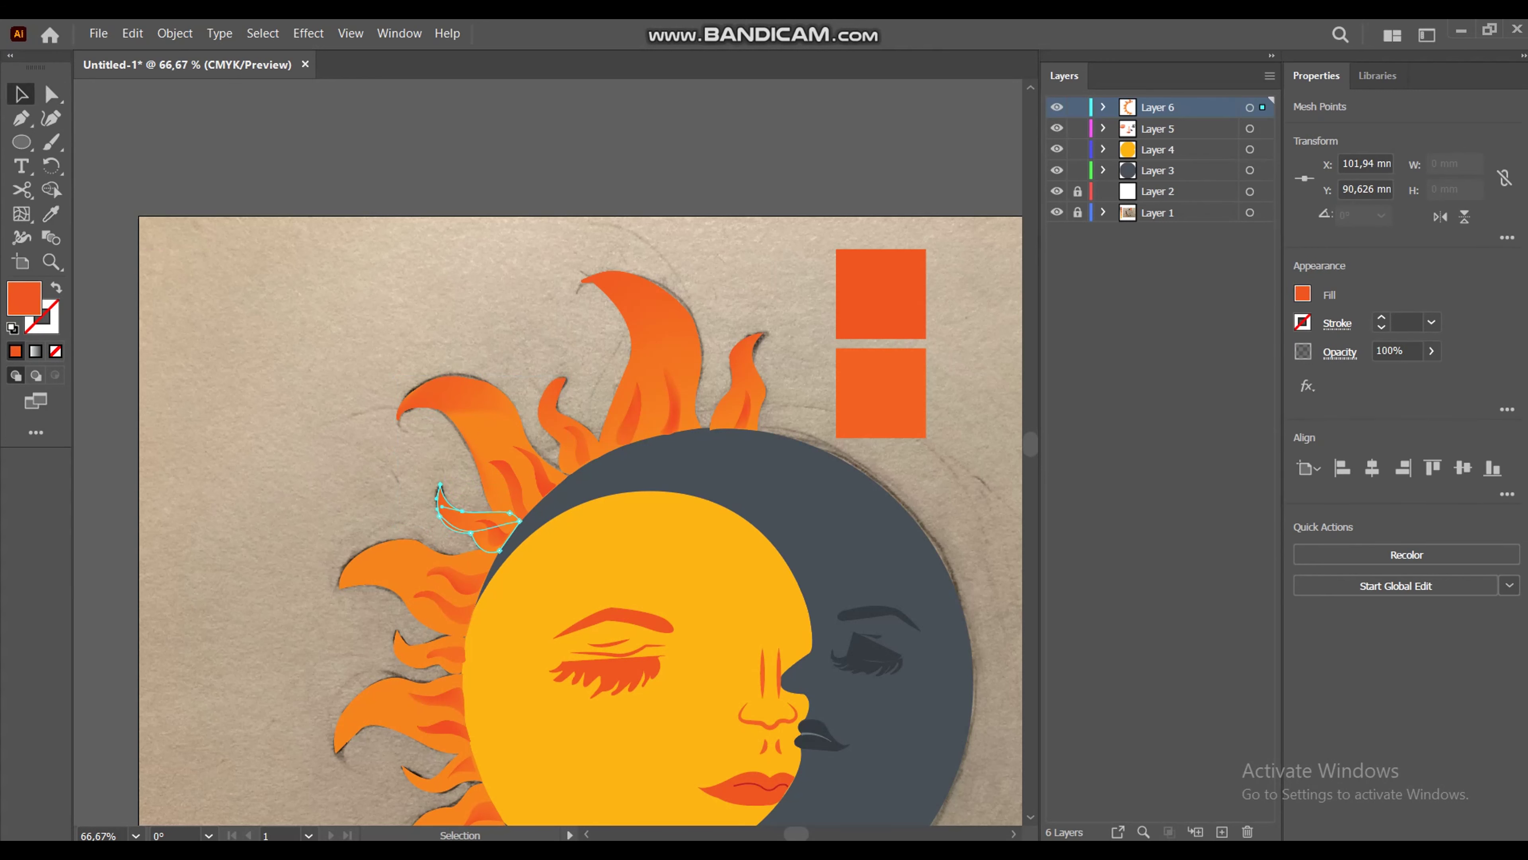
Step: Unlock Layer 1 and move the two orange swatch squares left of the flames
ctrl+click(386, 571)
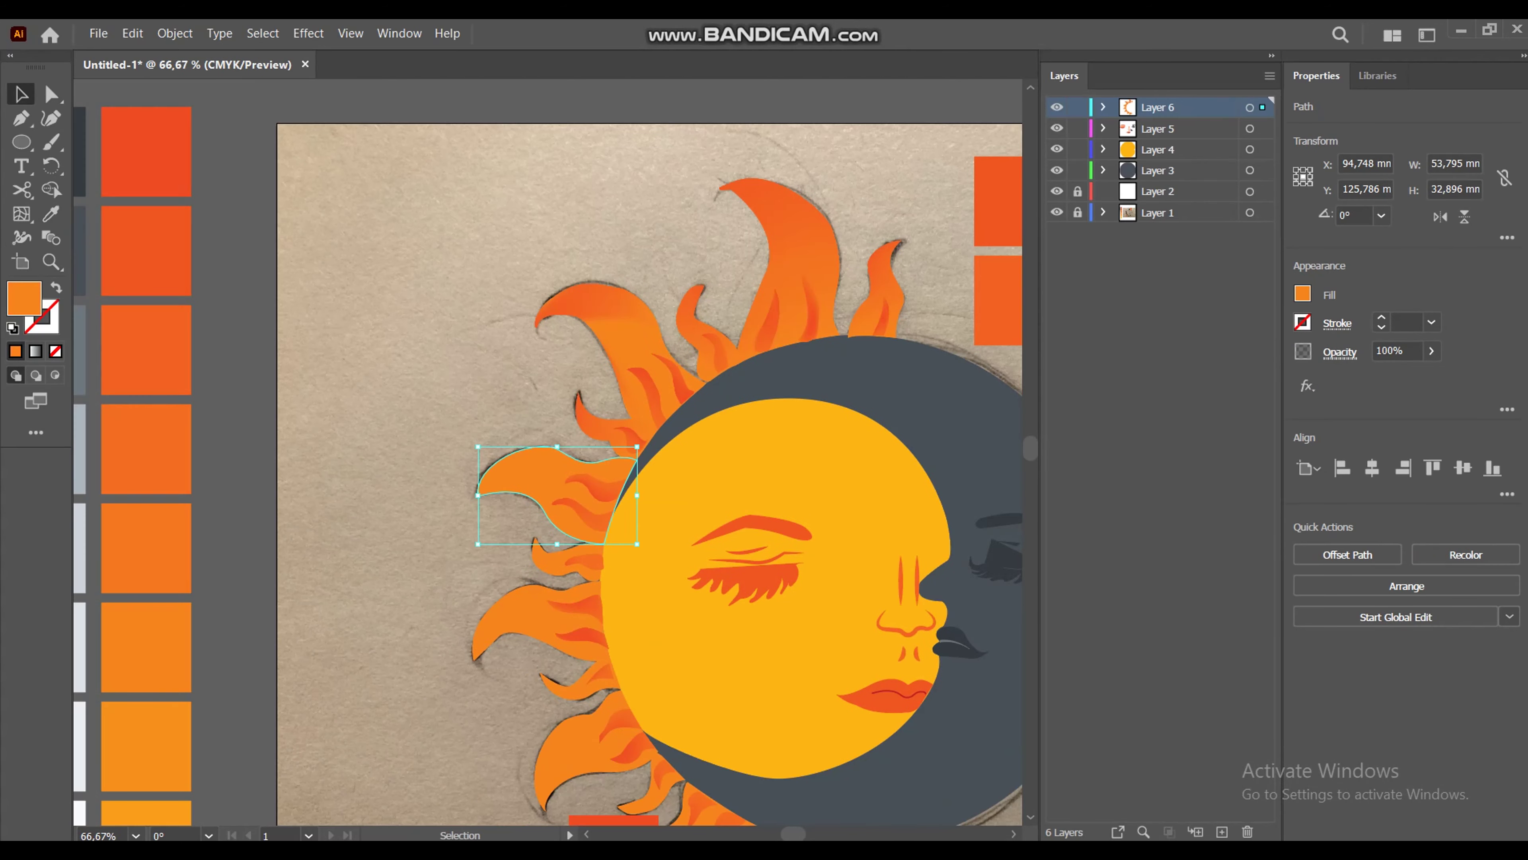
click(1077, 212)
mouse_move(1019, 251)
mouse_down()
mouse_move(466, 426)
mouse_move(356, 686)
mouse_up()
Step: Relock the swatch layer and zoom in on the left-side flames
click(1078, 212)
key(z)
click(595, 570)
scroll(596, 570, down, 3)
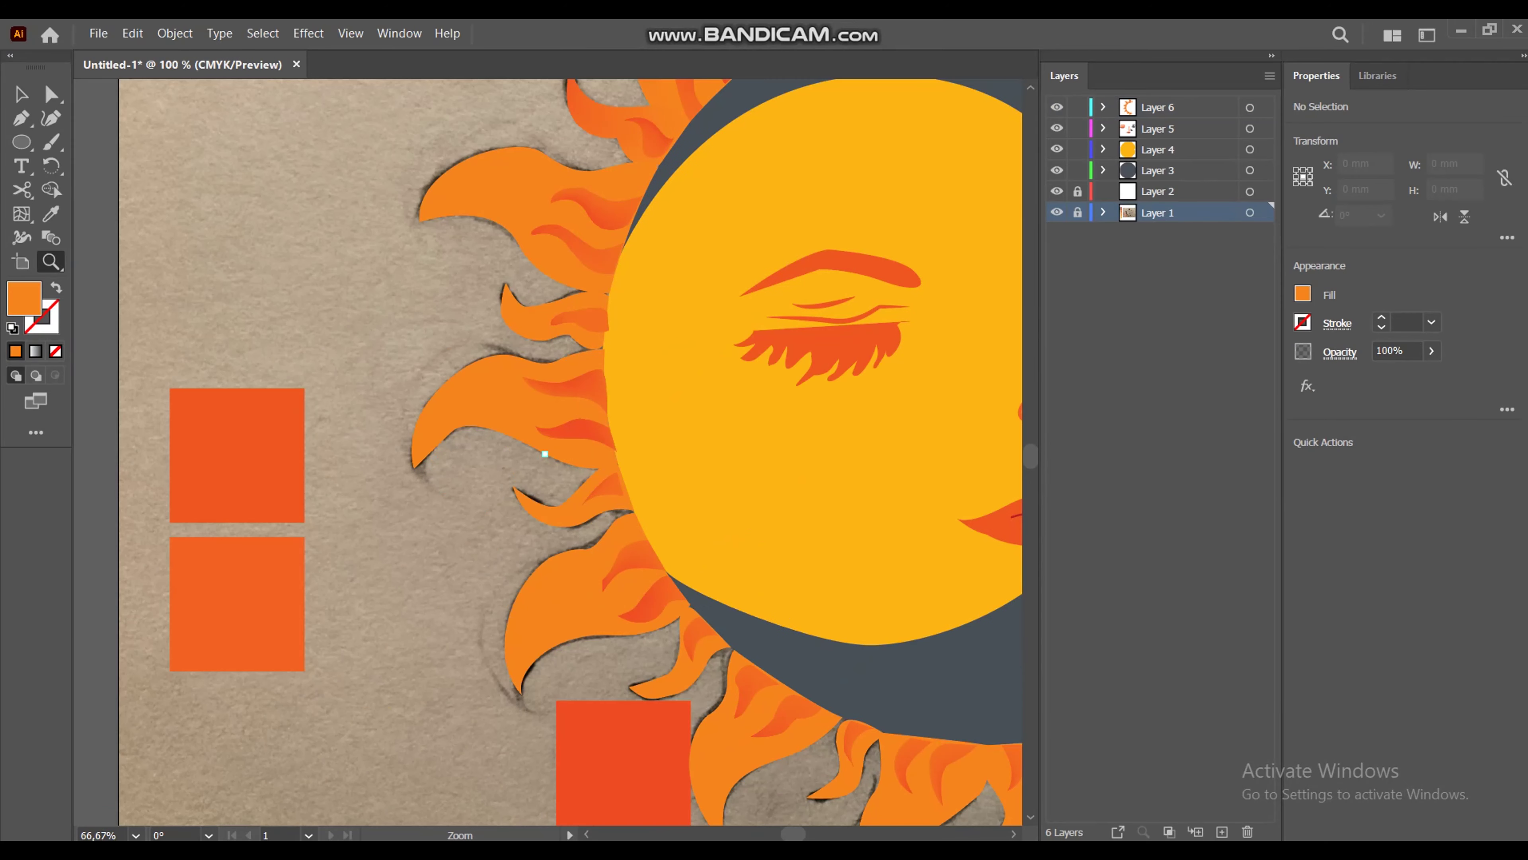
Step: Turn the upper-left flame into a mesh and colour a mesh point red-orange
key(u)
click(448, 170)
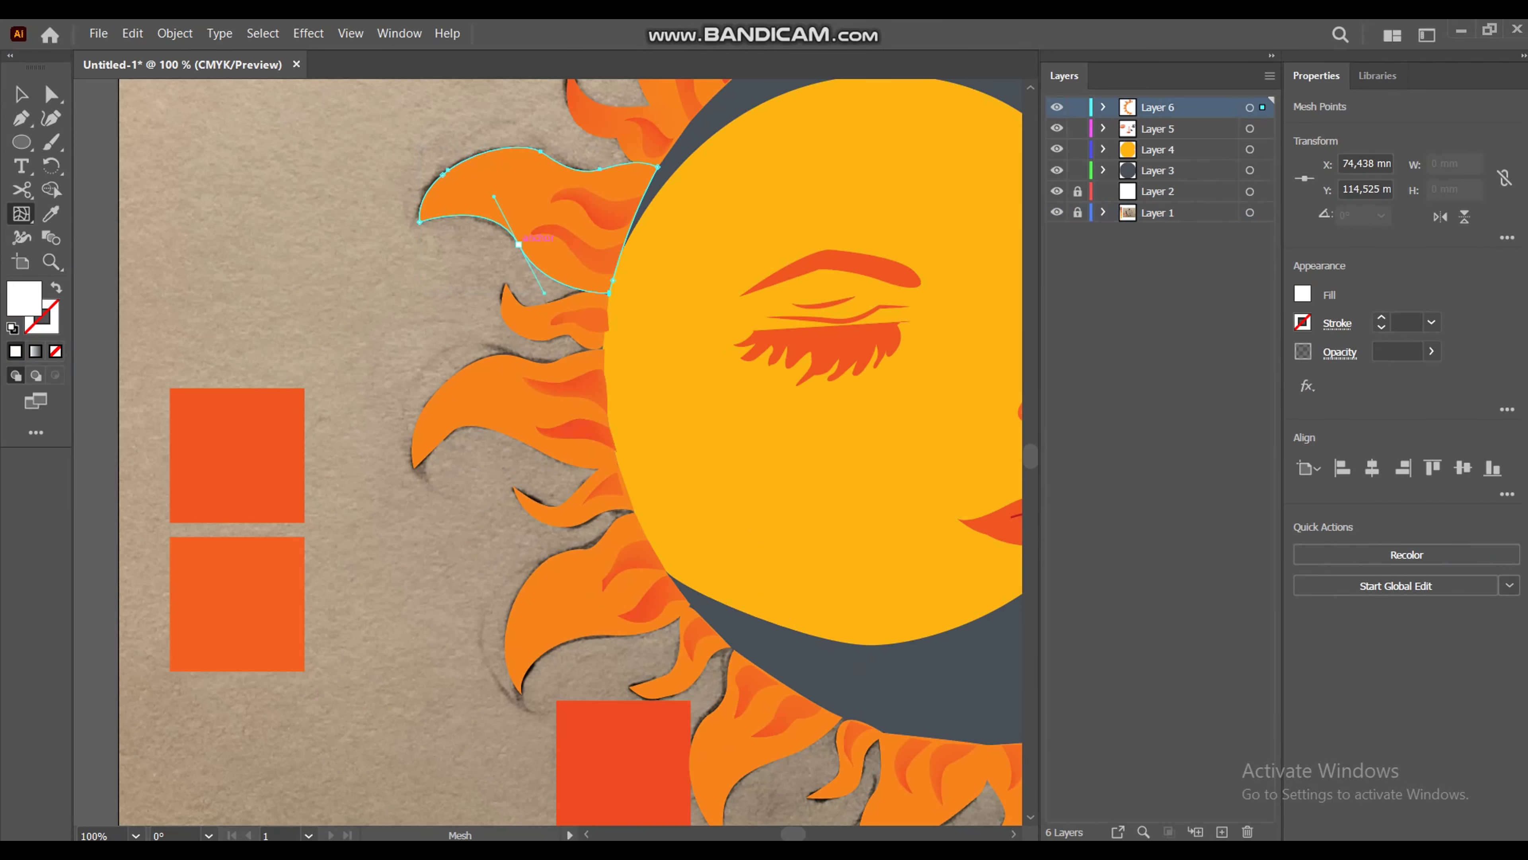
key(i)
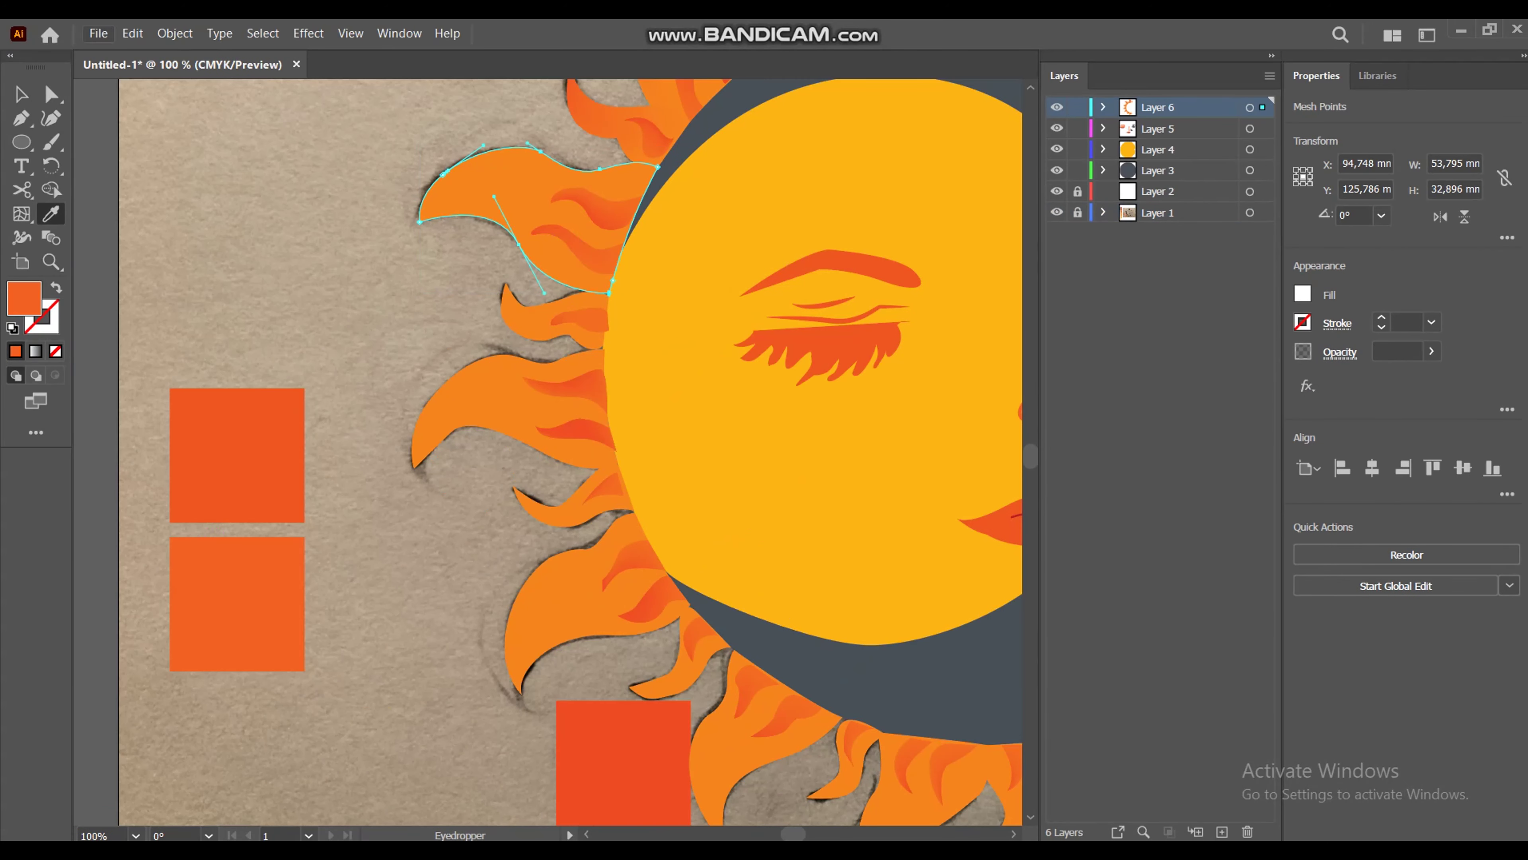
drag(448, 169, 449, 170)
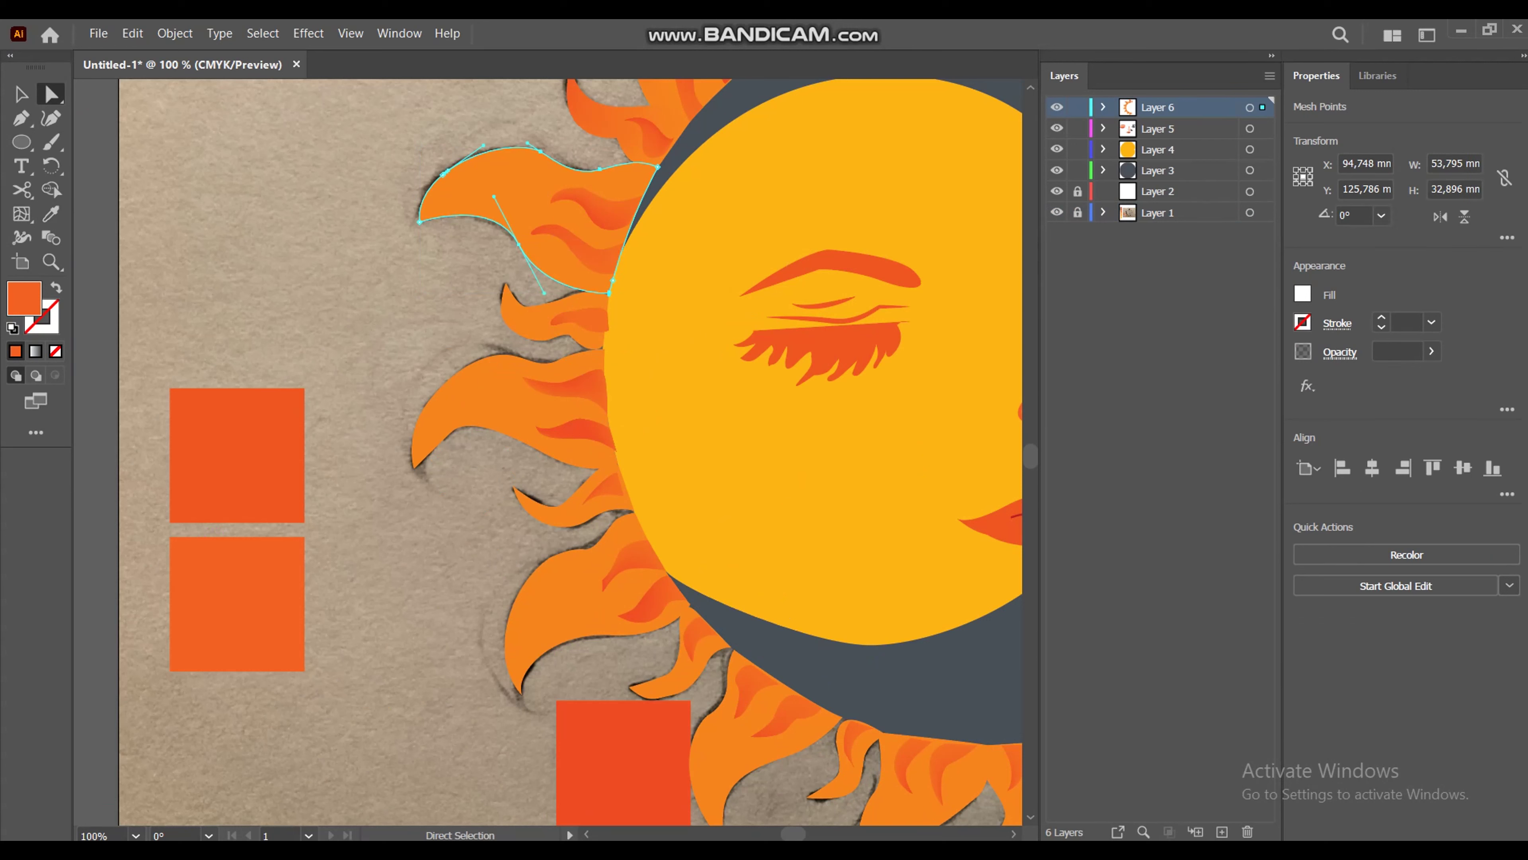
key(i)
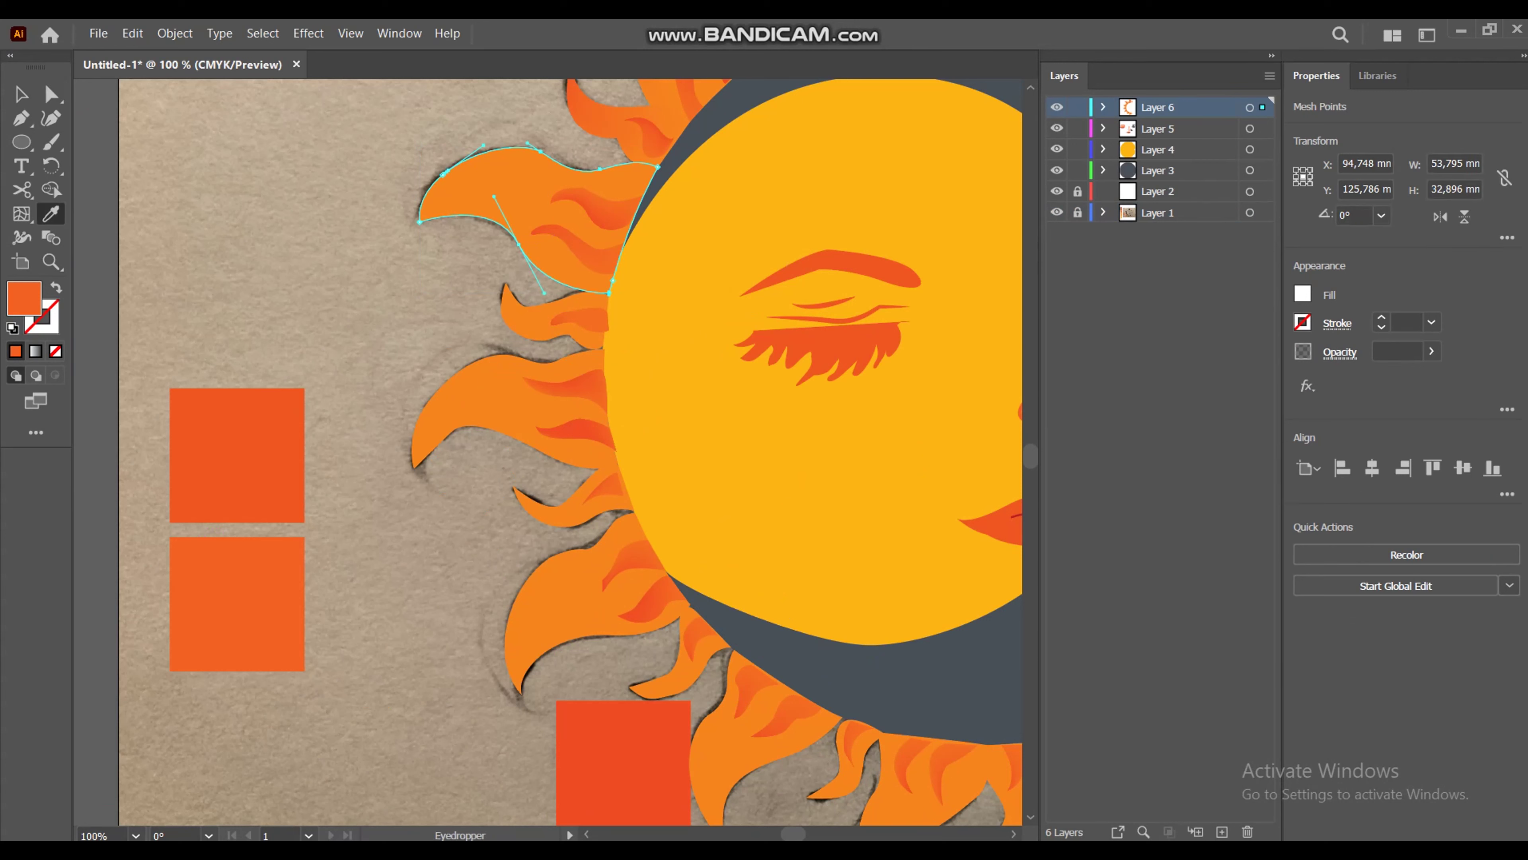
ctrl+click(448, 170)
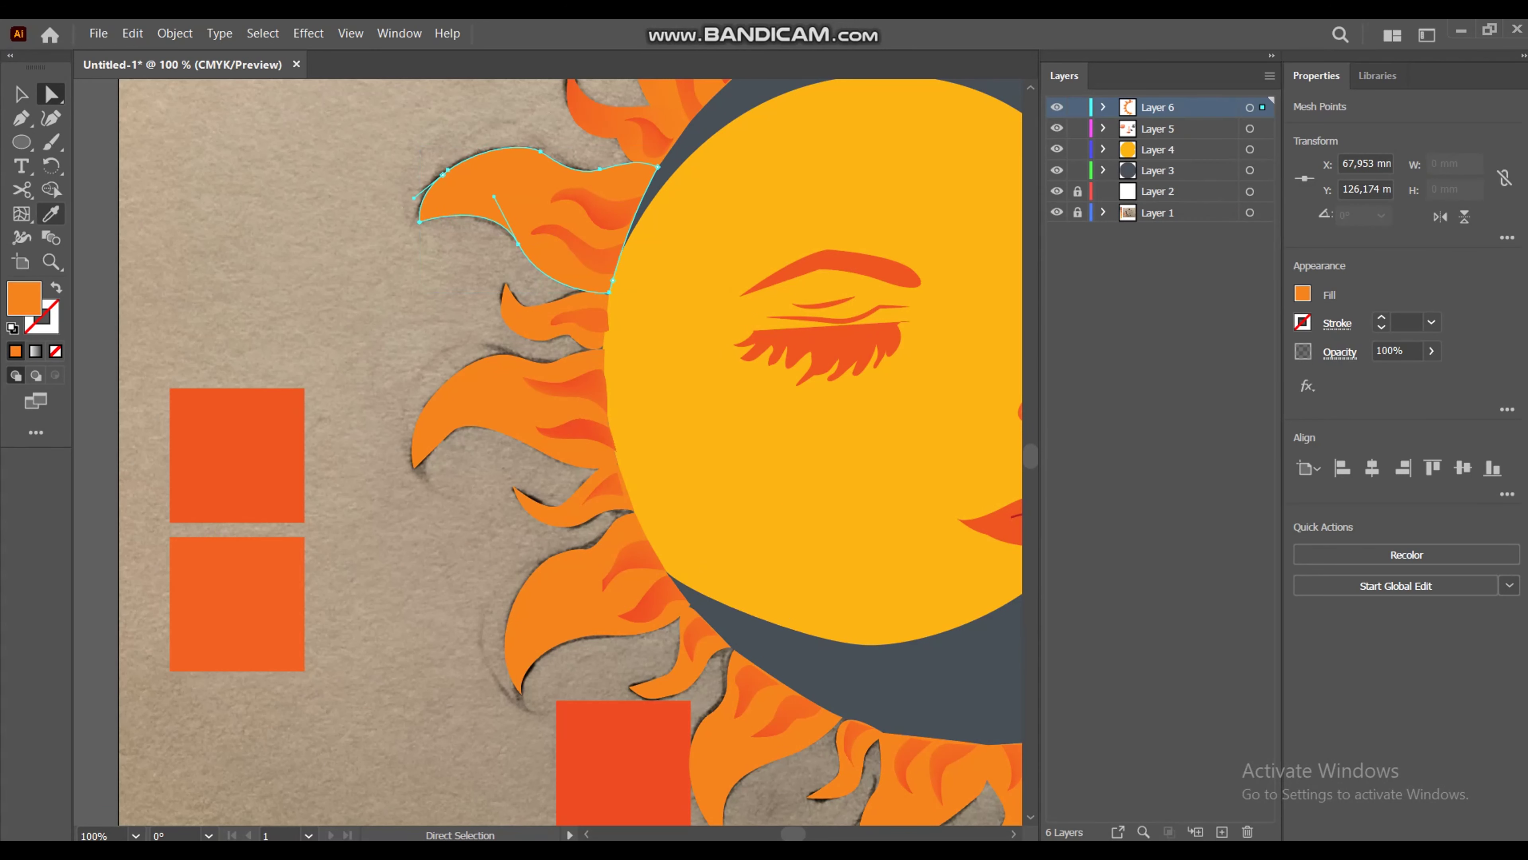
click(21, 214)
key(i)
click(237, 454)
Step: Nudge a mesh point within the upper-left flame and give it sampled orange
key(v)
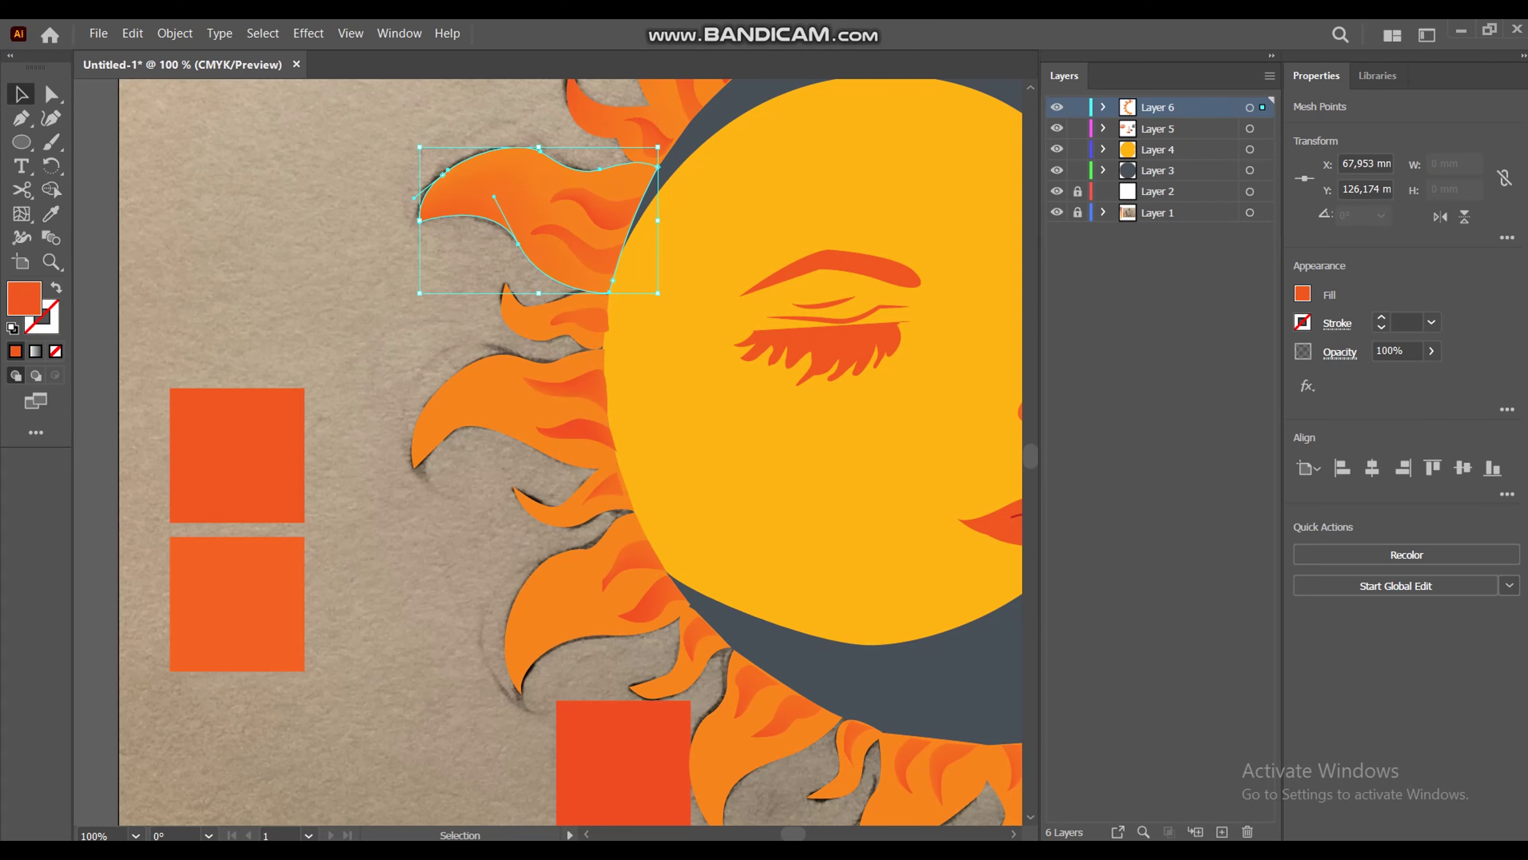
key(u)
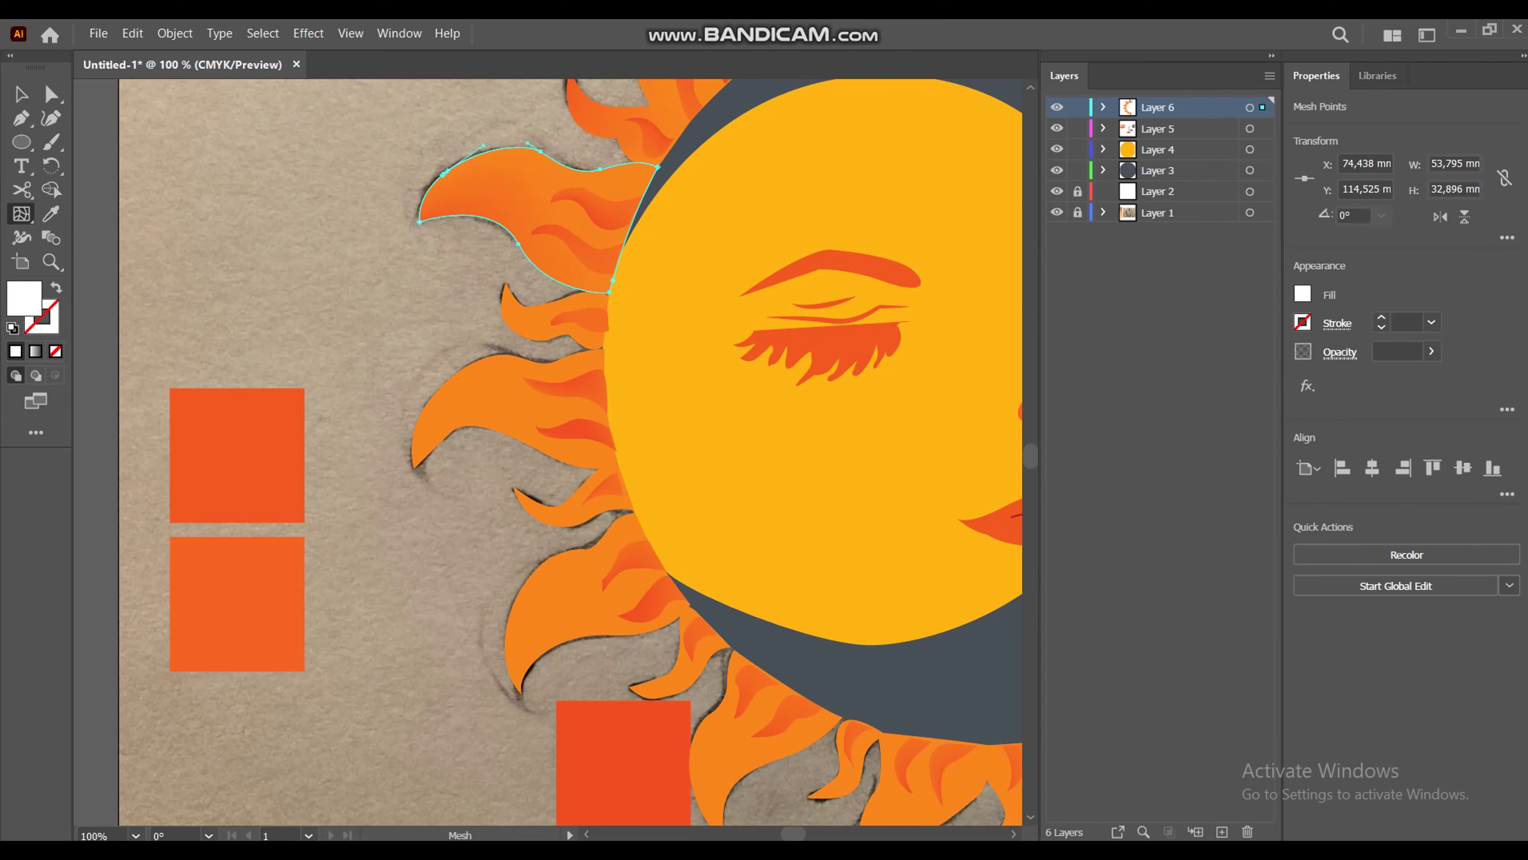
click(50, 214)
click(237, 455)
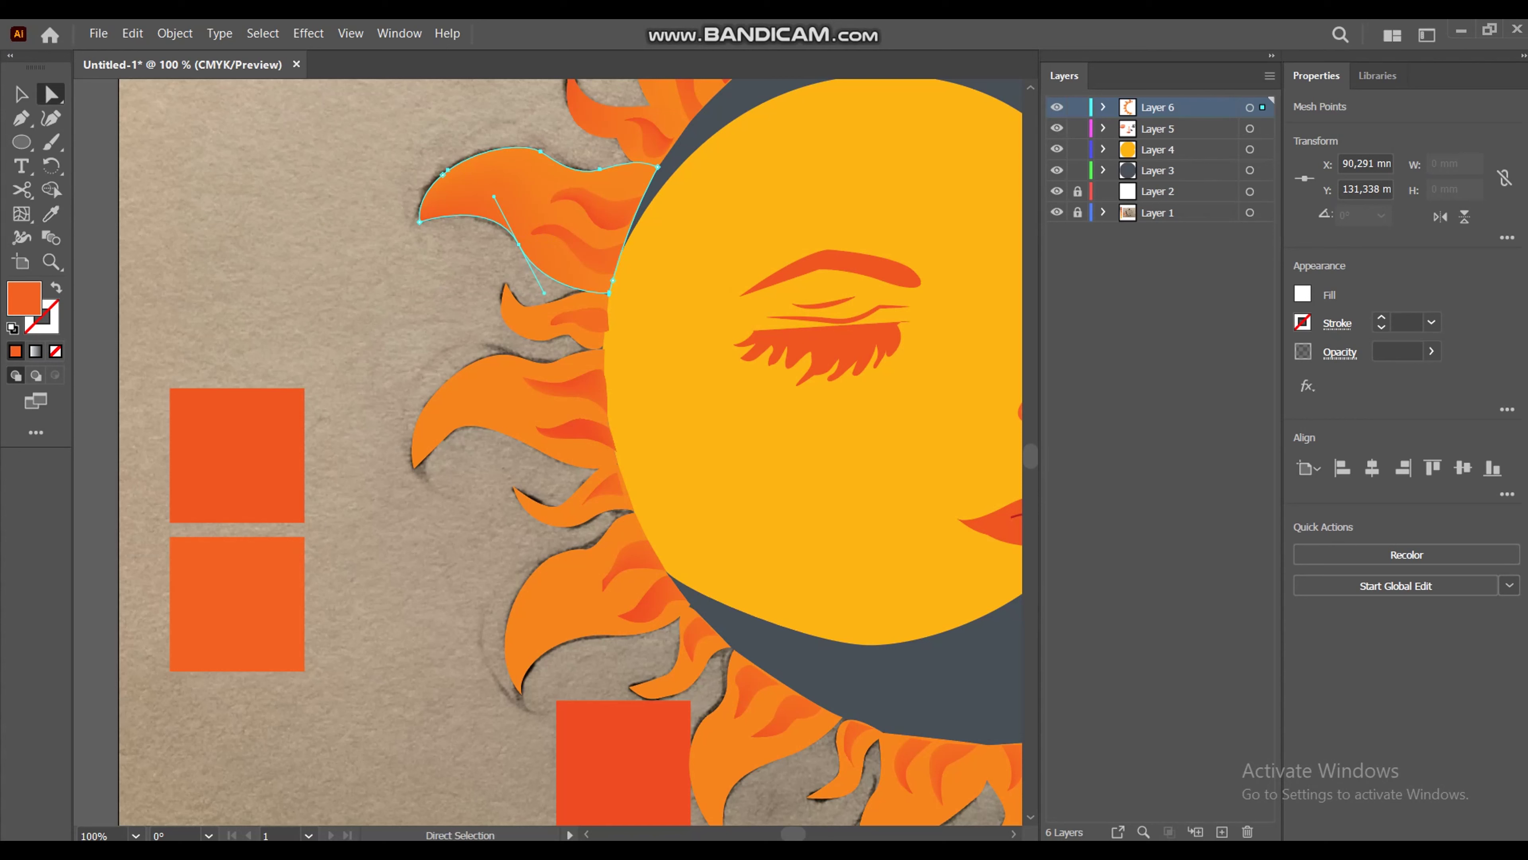
drag(448, 170, 445, 172)
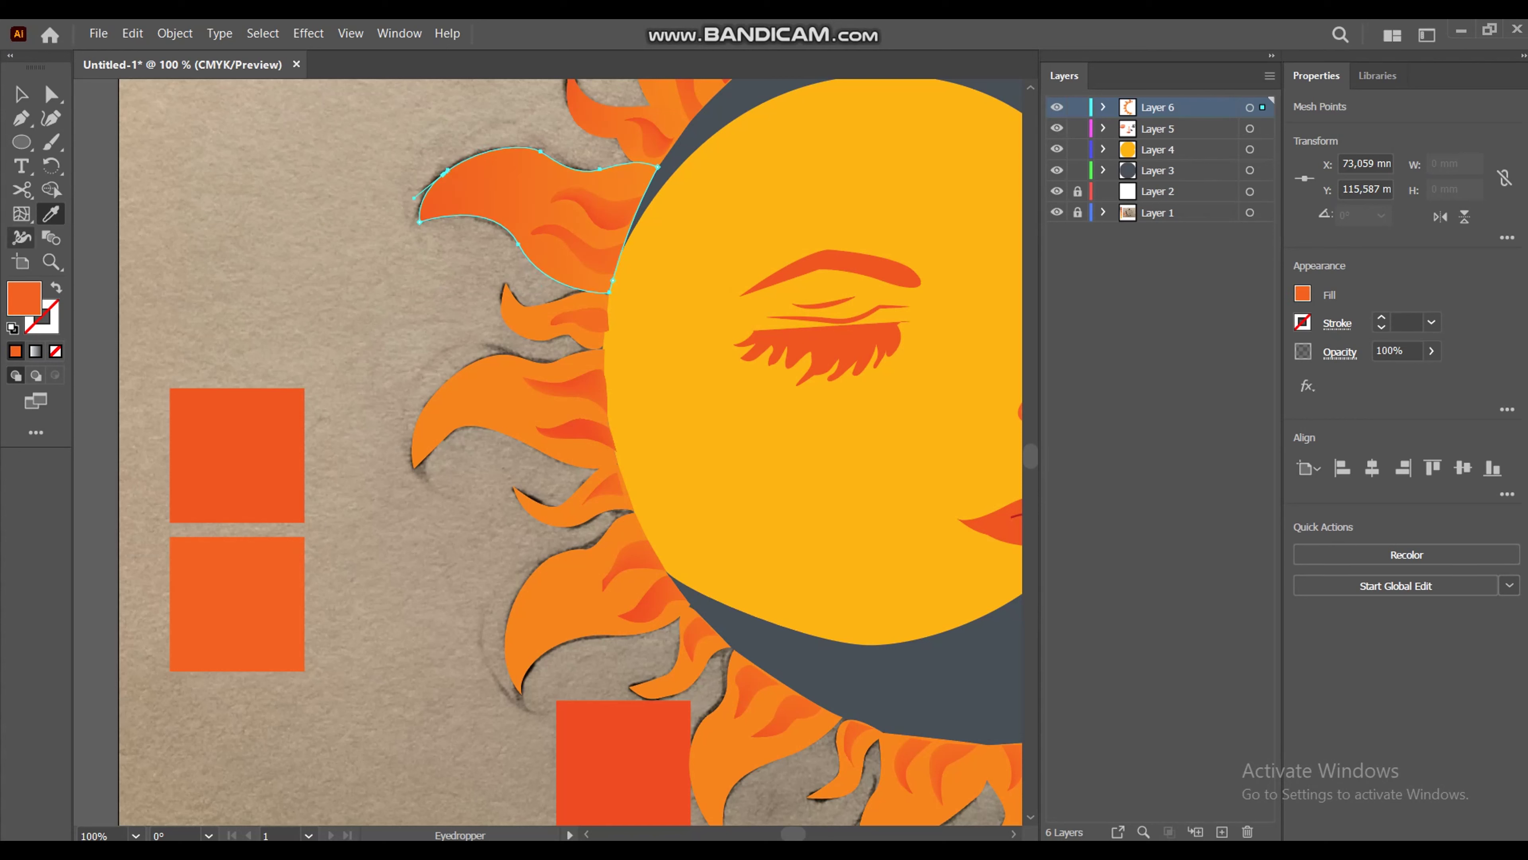
click(20, 93)
Step: Turn the lower-left flame into a mesh and sample orange from the colour square
click(457, 421)
key(u)
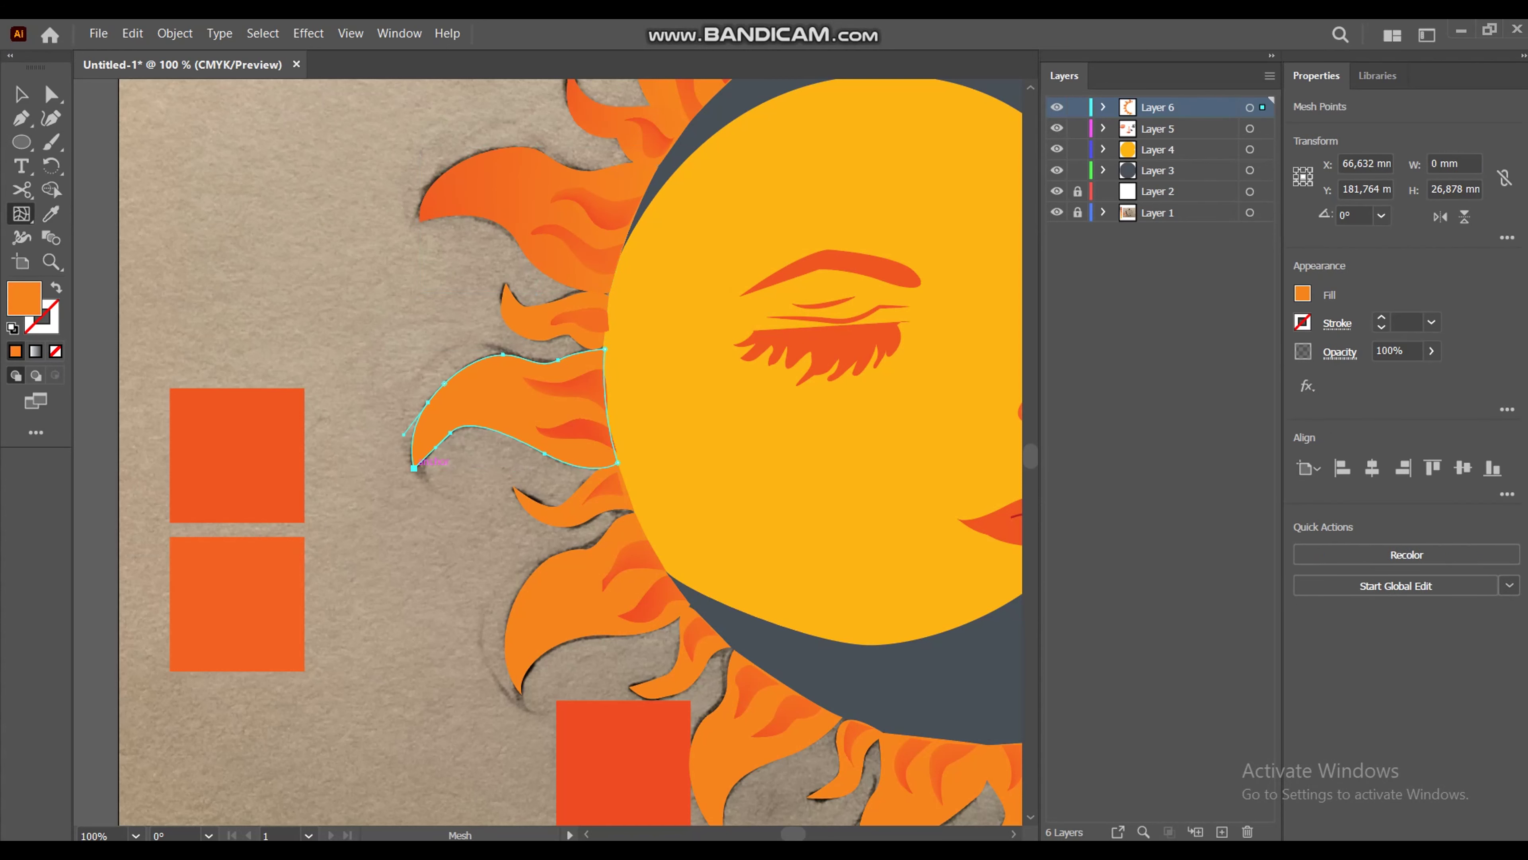
click(469, 423)
click(426, 403)
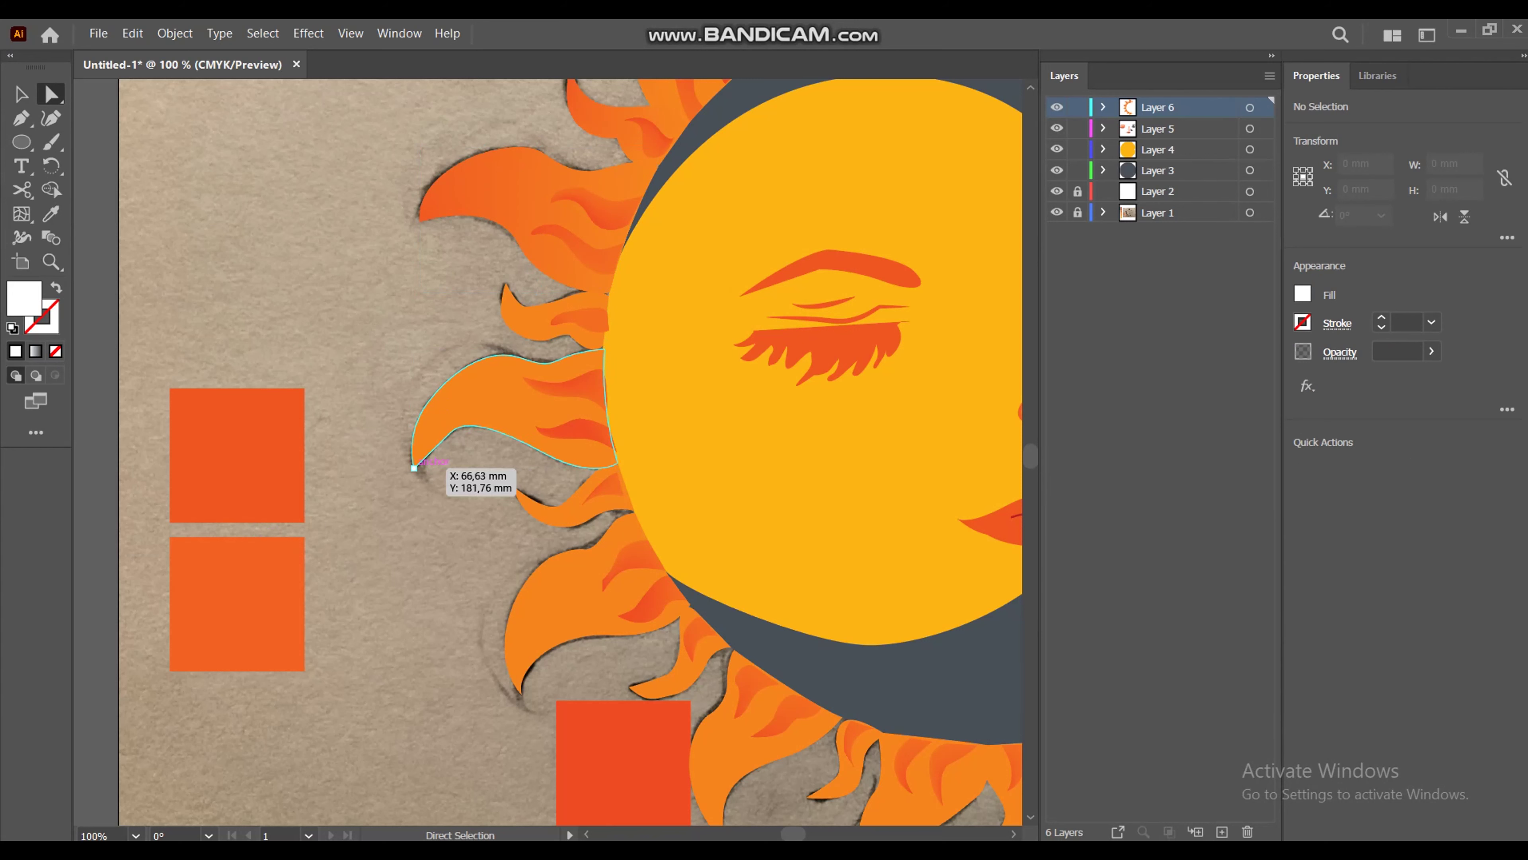
key(i)
click(237, 455)
Step: Select the mesh points at the lower-left flame's tip for orange shading
key(a)
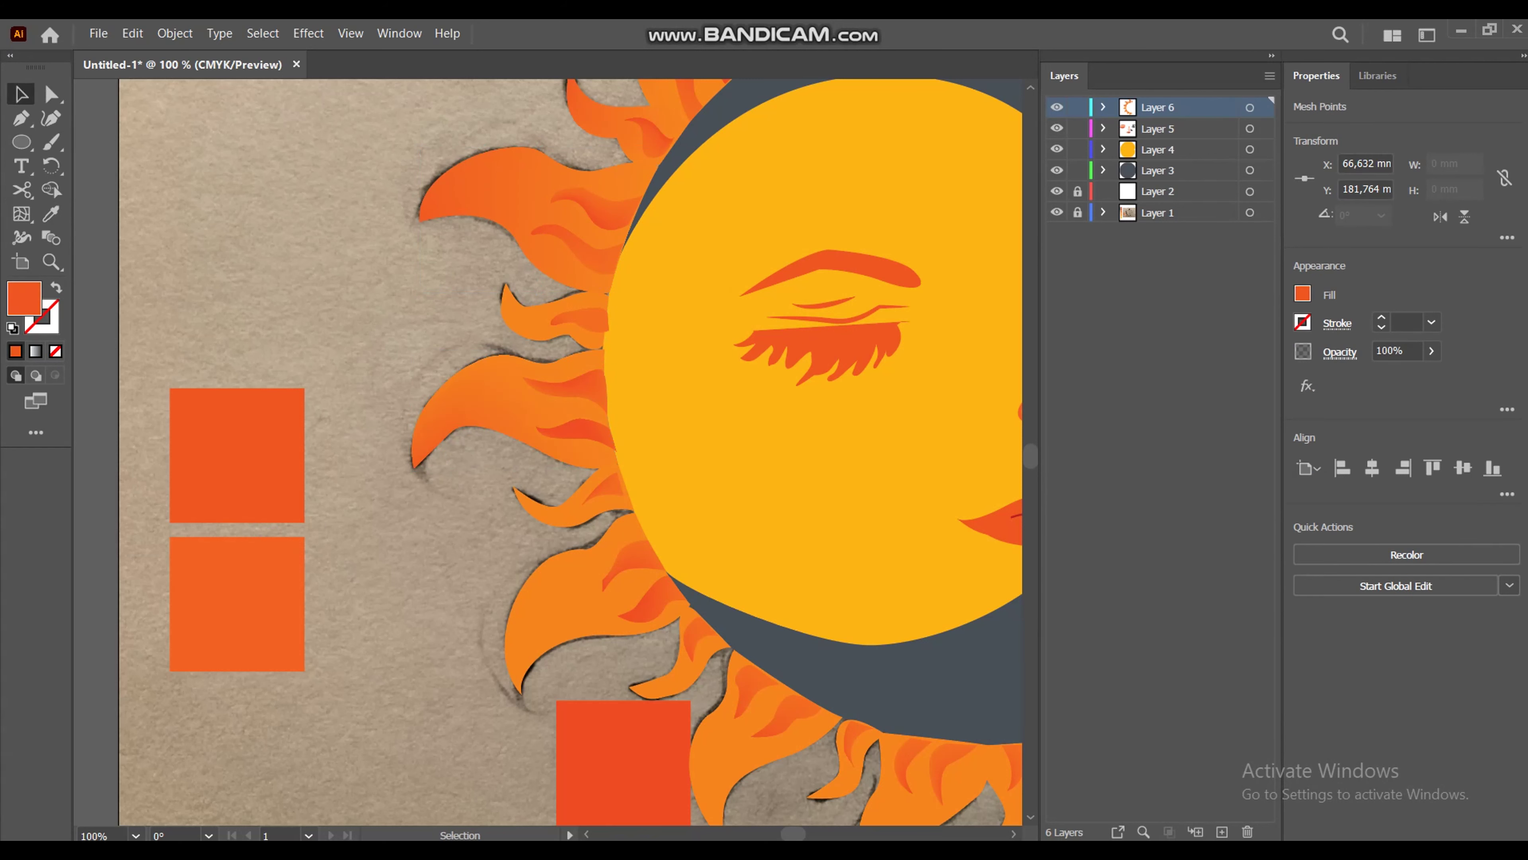
click(428, 402)
click(451, 434)
key(i)
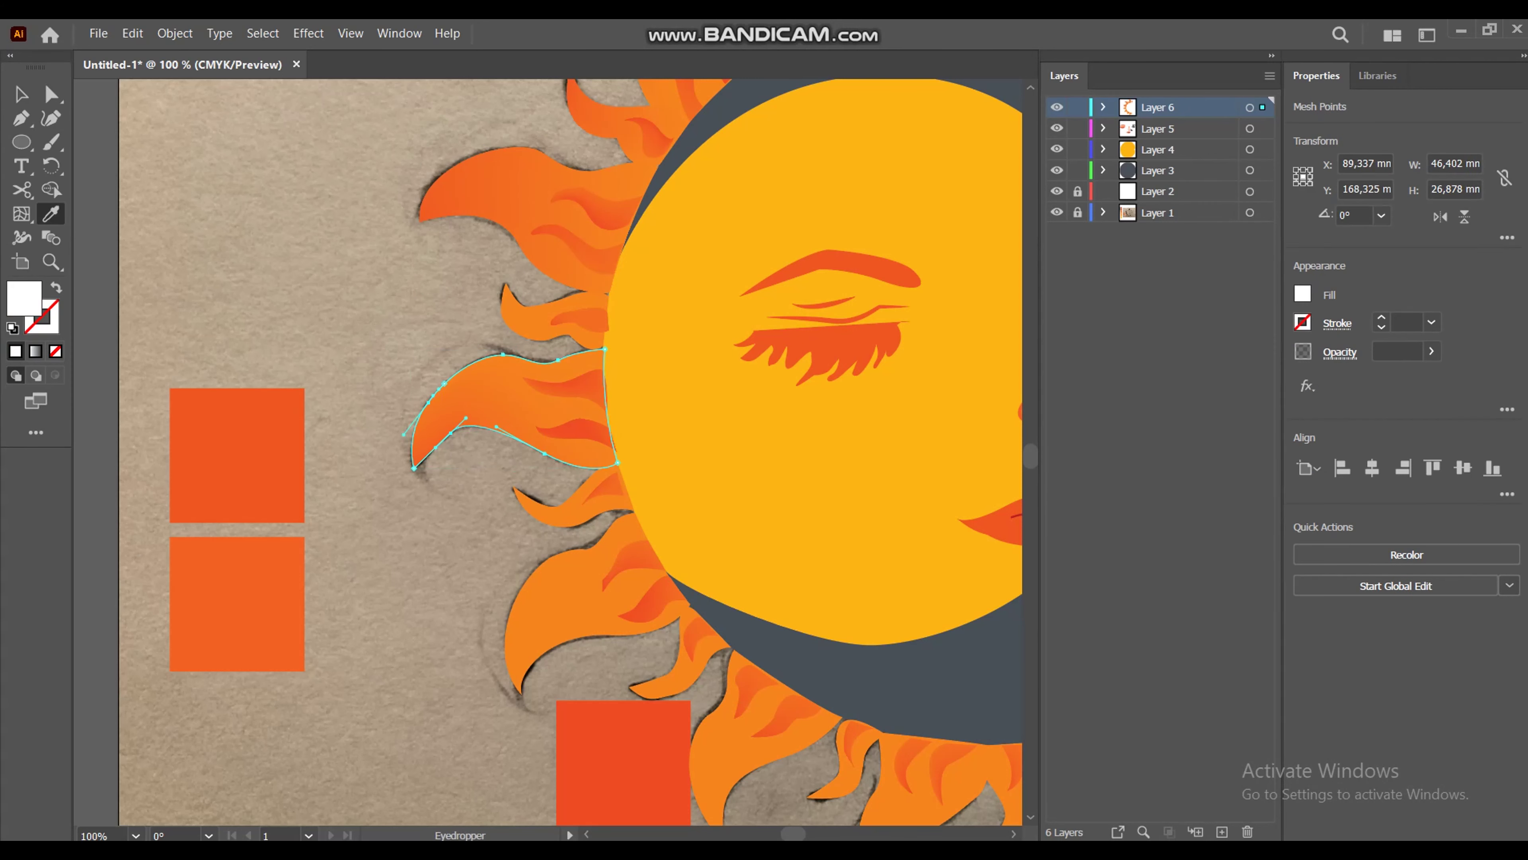
key(v)
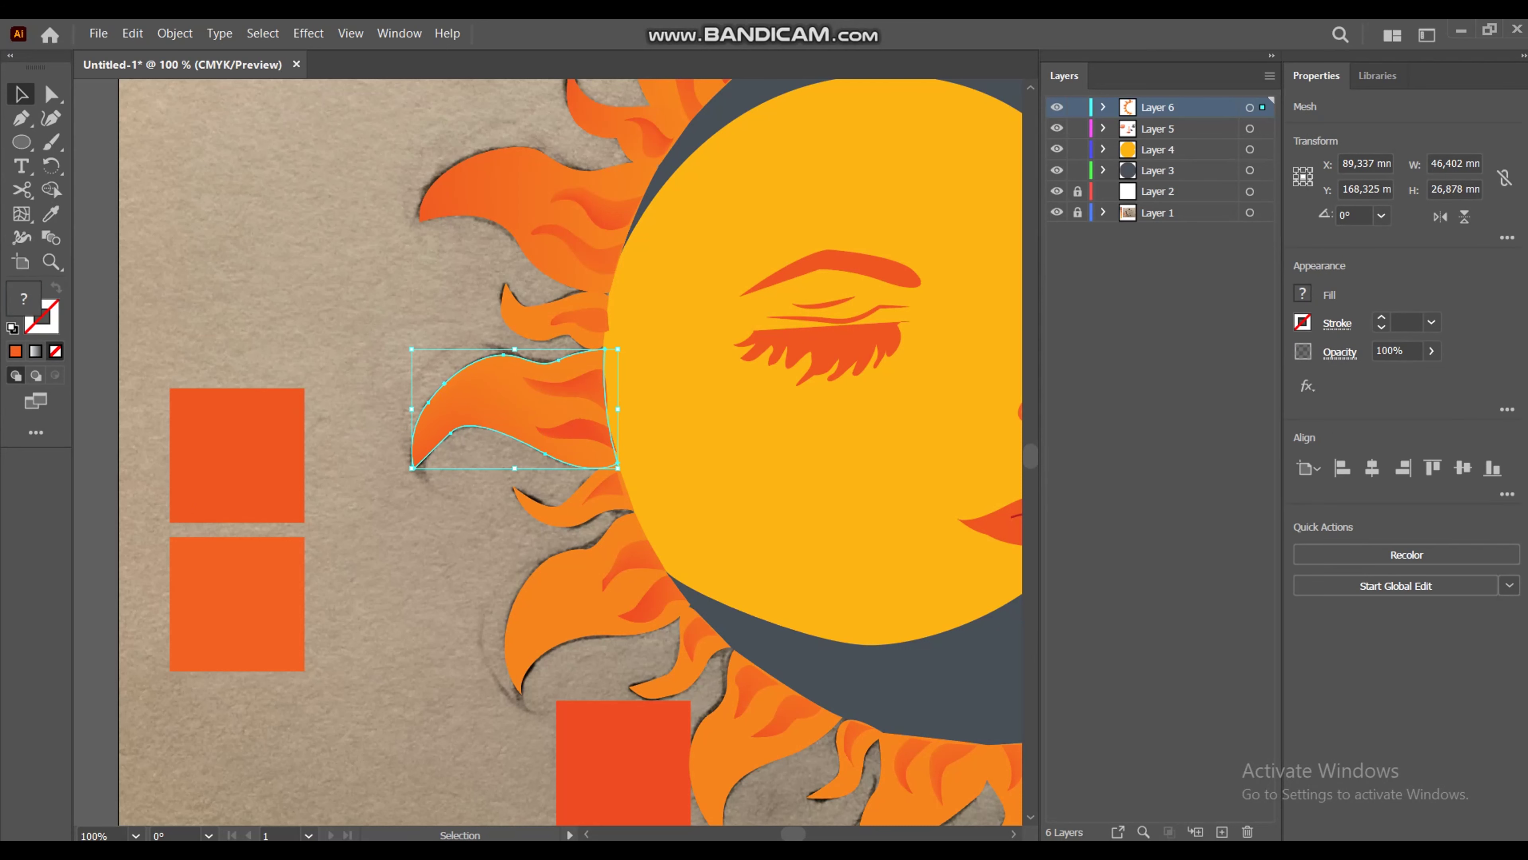
key(a)
click(451, 433)
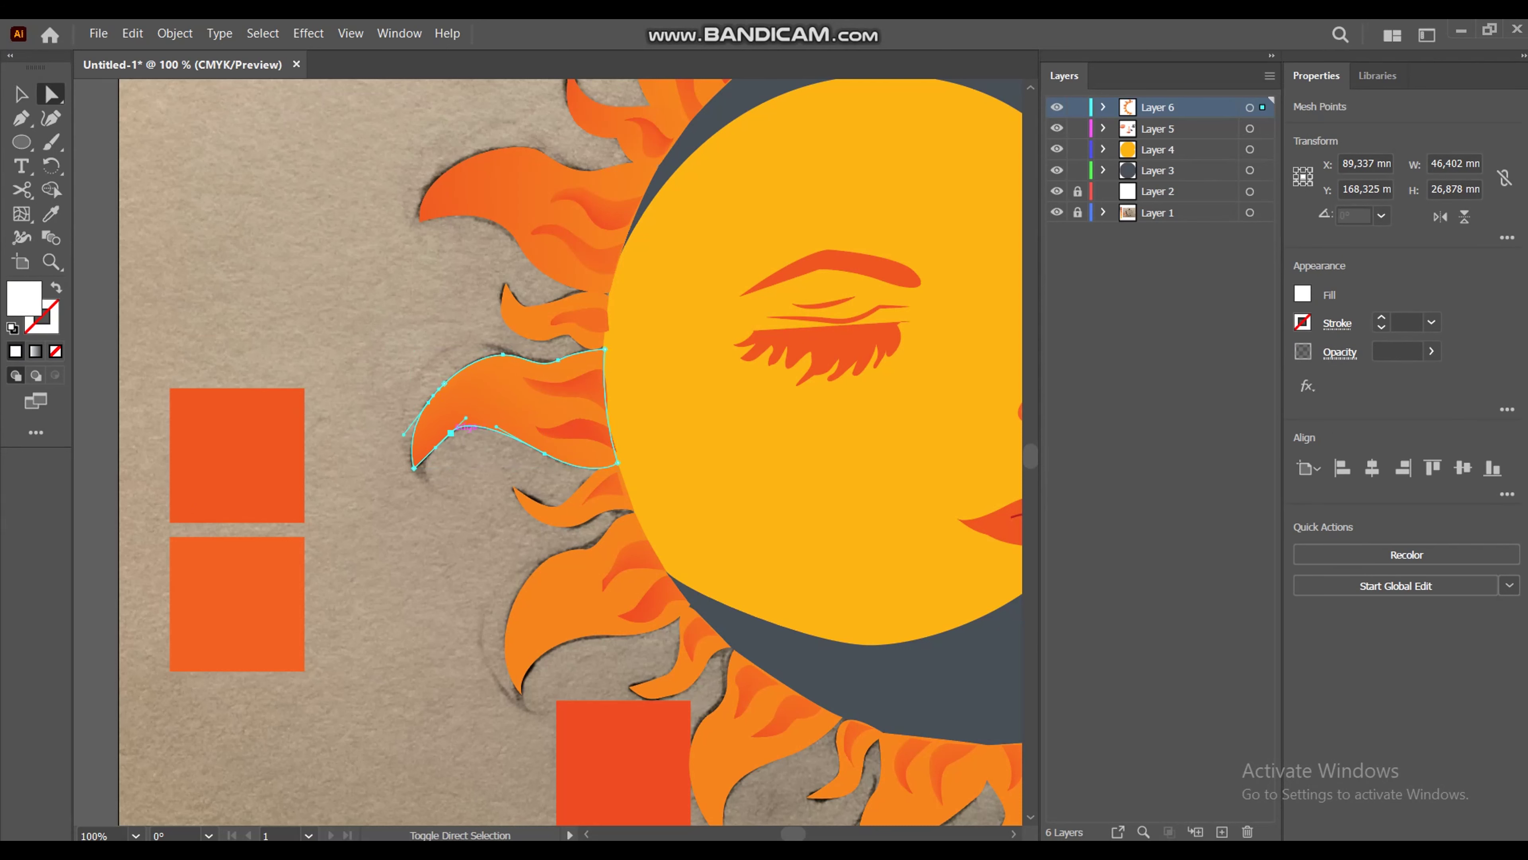
Step: Give the small flame beside the sun face a gradient mesh with sampled orange
key(v)
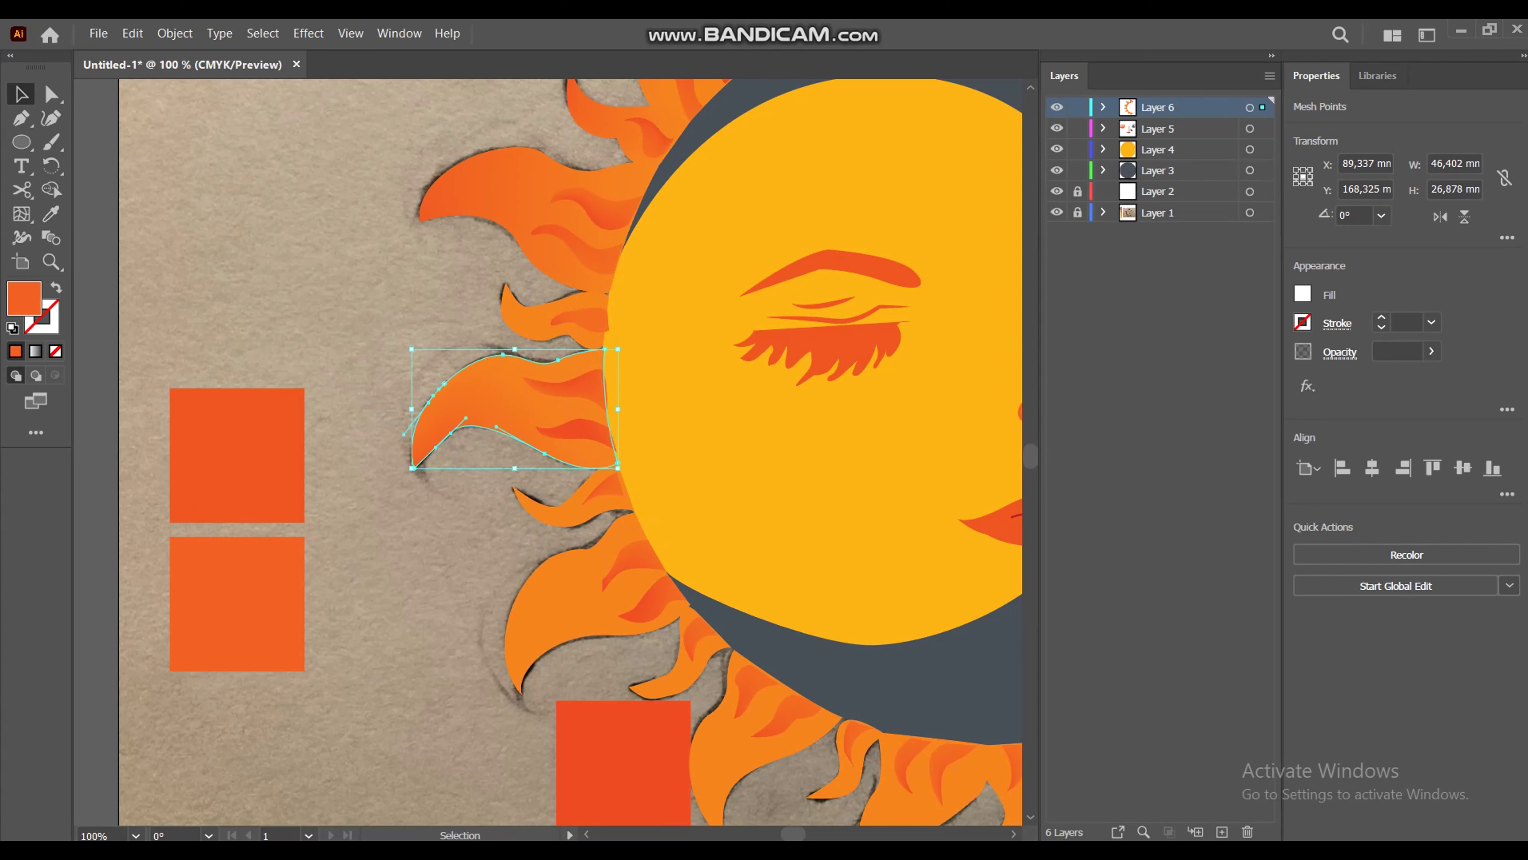
click(559, 509)
click(521, 495)
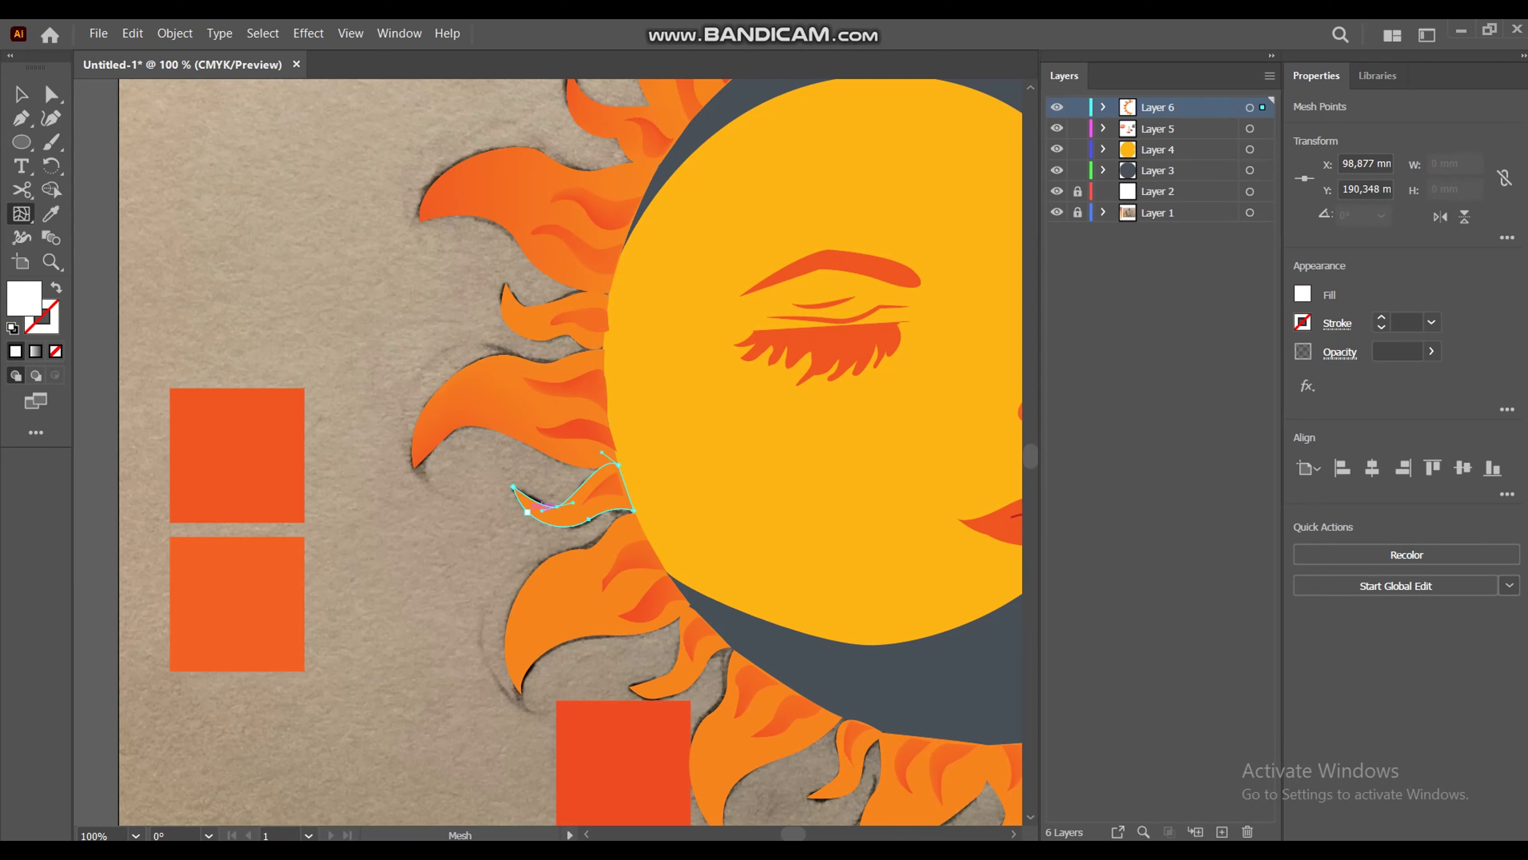
drag(544, 528, 542, 511)
key(i)
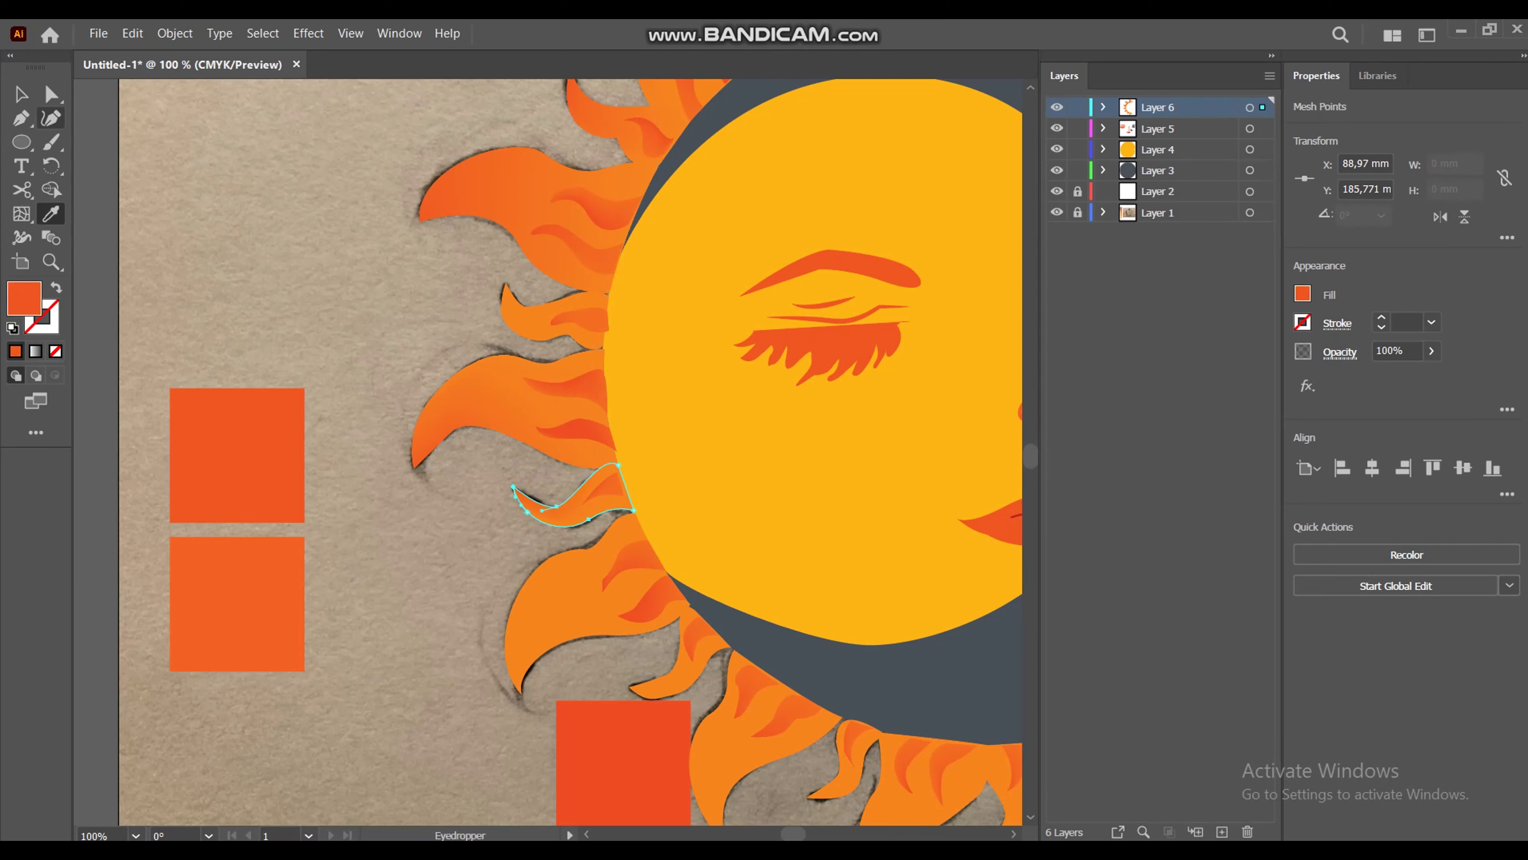
ctrl+click(560, 509)
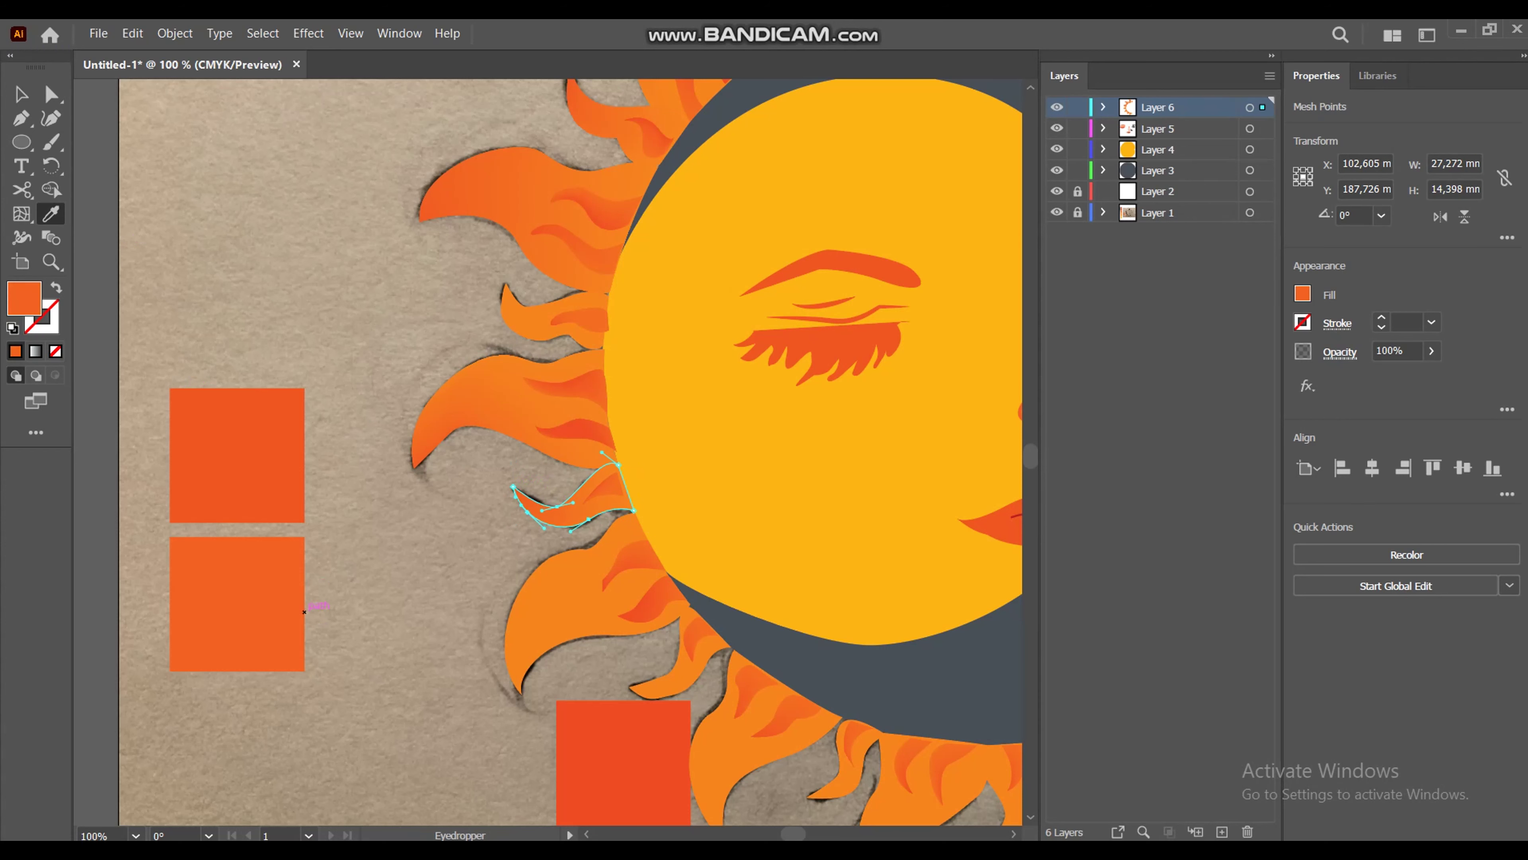
key(v)
Step: Select the large lower-left flame and zoom in on the lower-left flames
click(584, 578)
key(z)
click(587, 630)
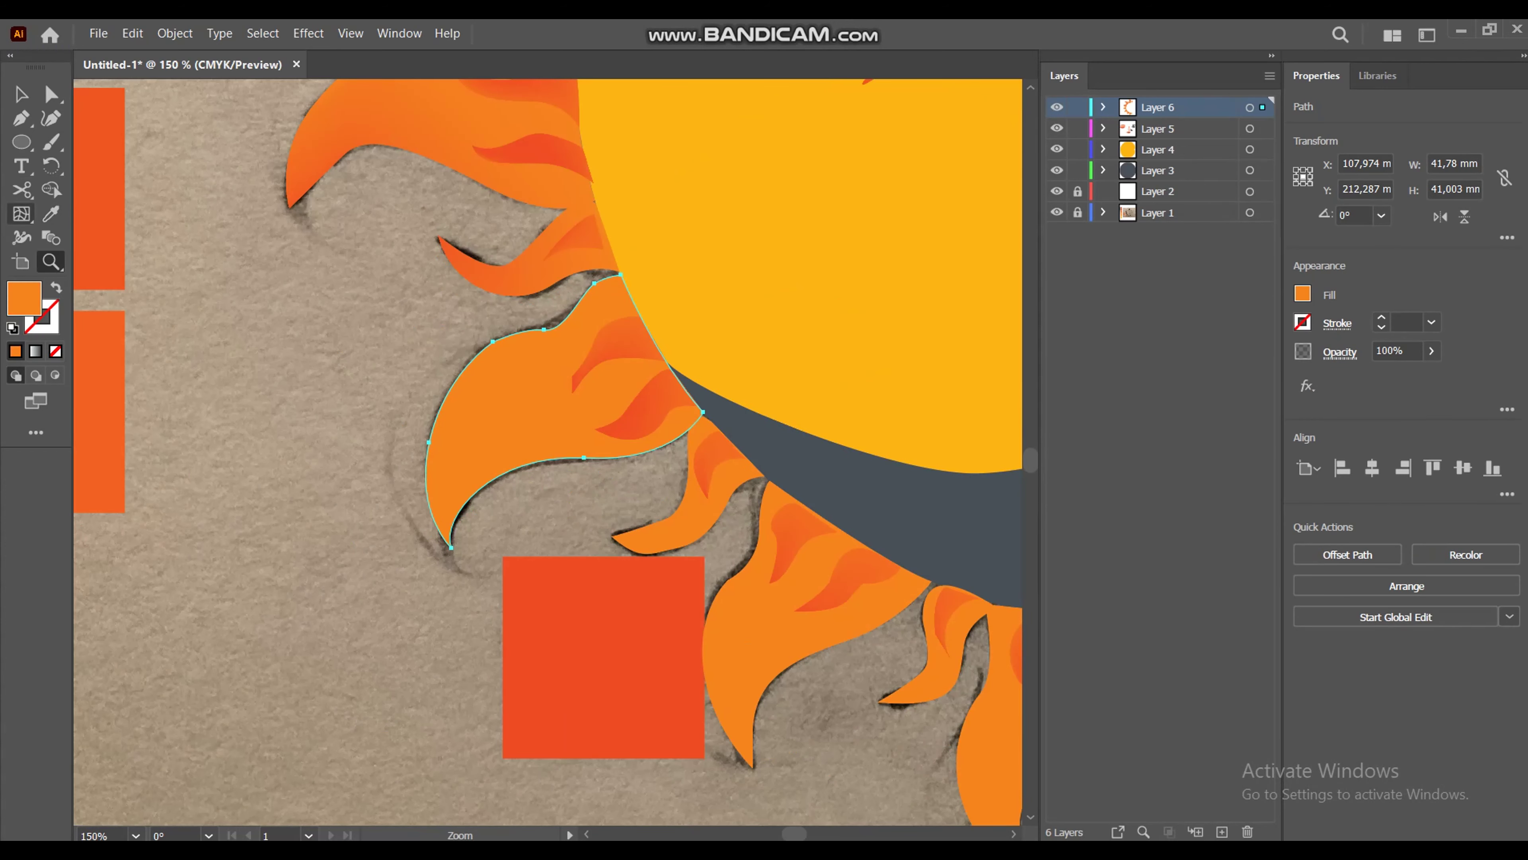
Step: Add a mesh line across the large flame, shading it orange and red-orange
click(506, 469)
click(740, 603)
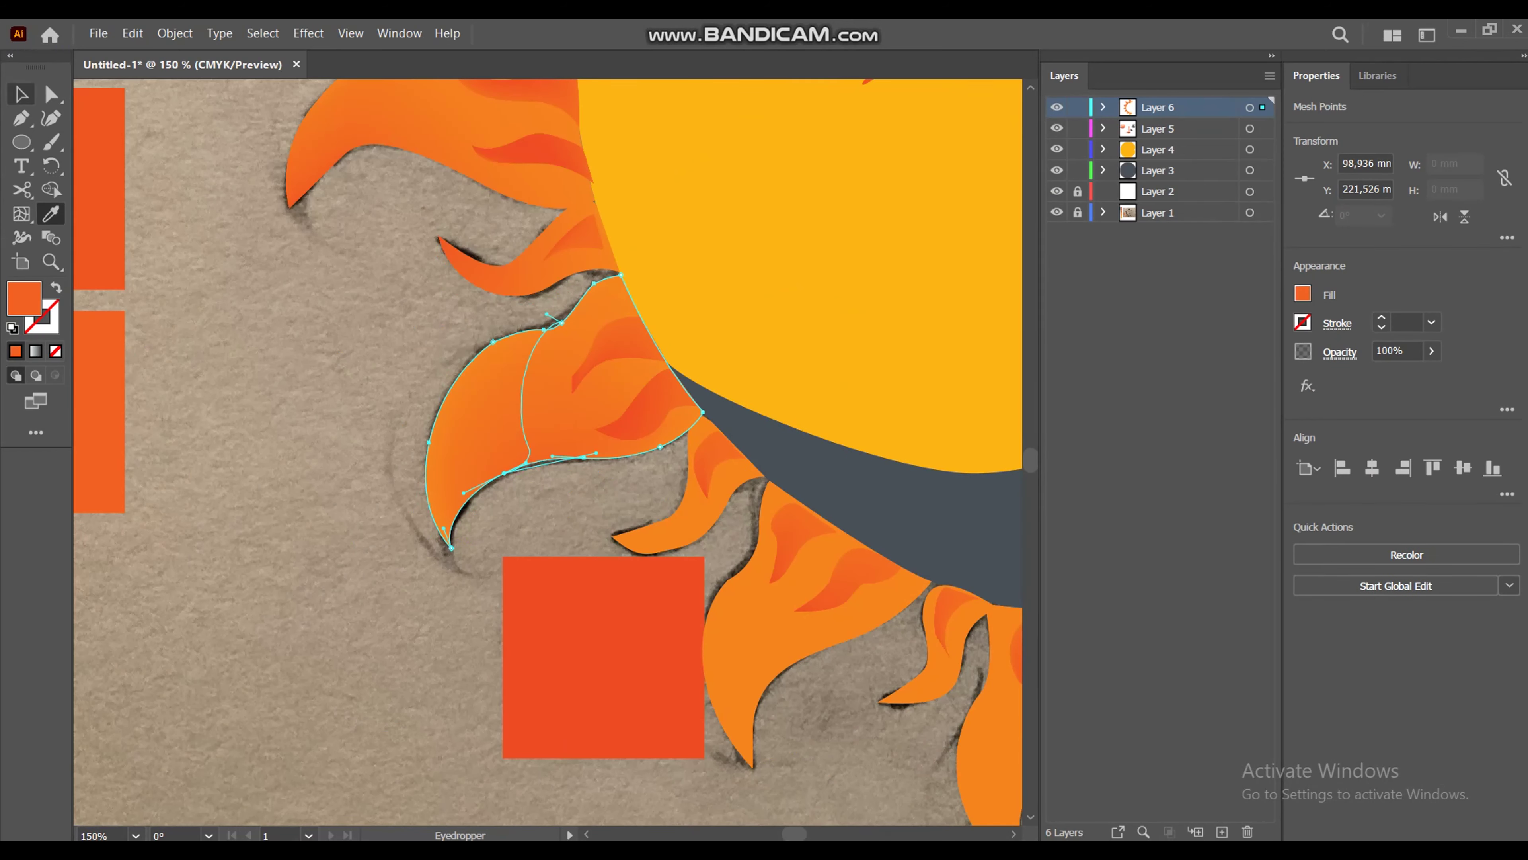
key(a)
key(i)
click(603, 656)
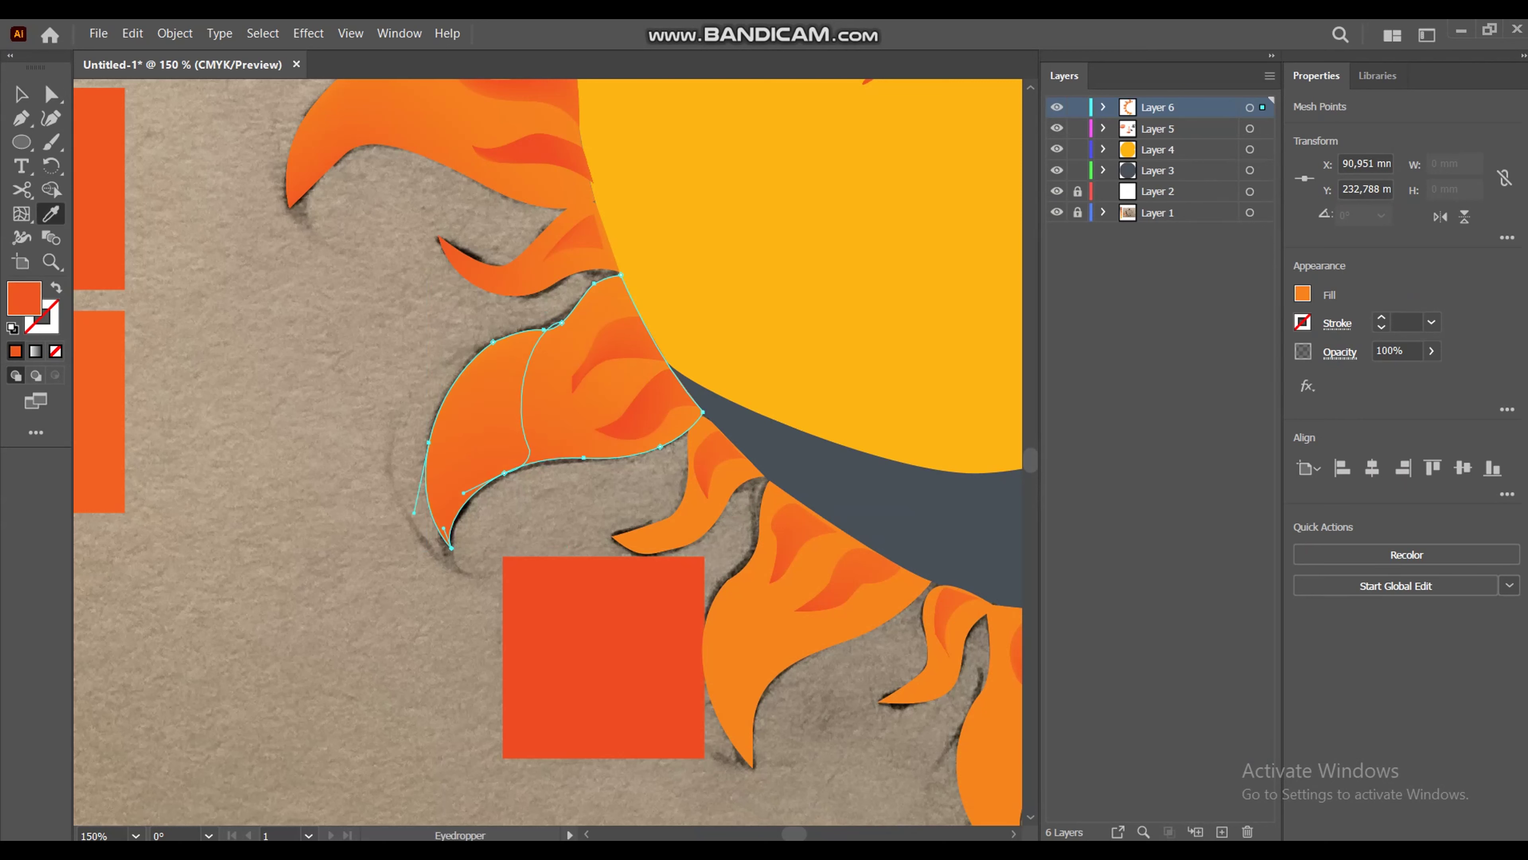
key(v)
Step: Add a mesh point to the small flame above the square and colour it red-orange
click(692, 500)
key(u)
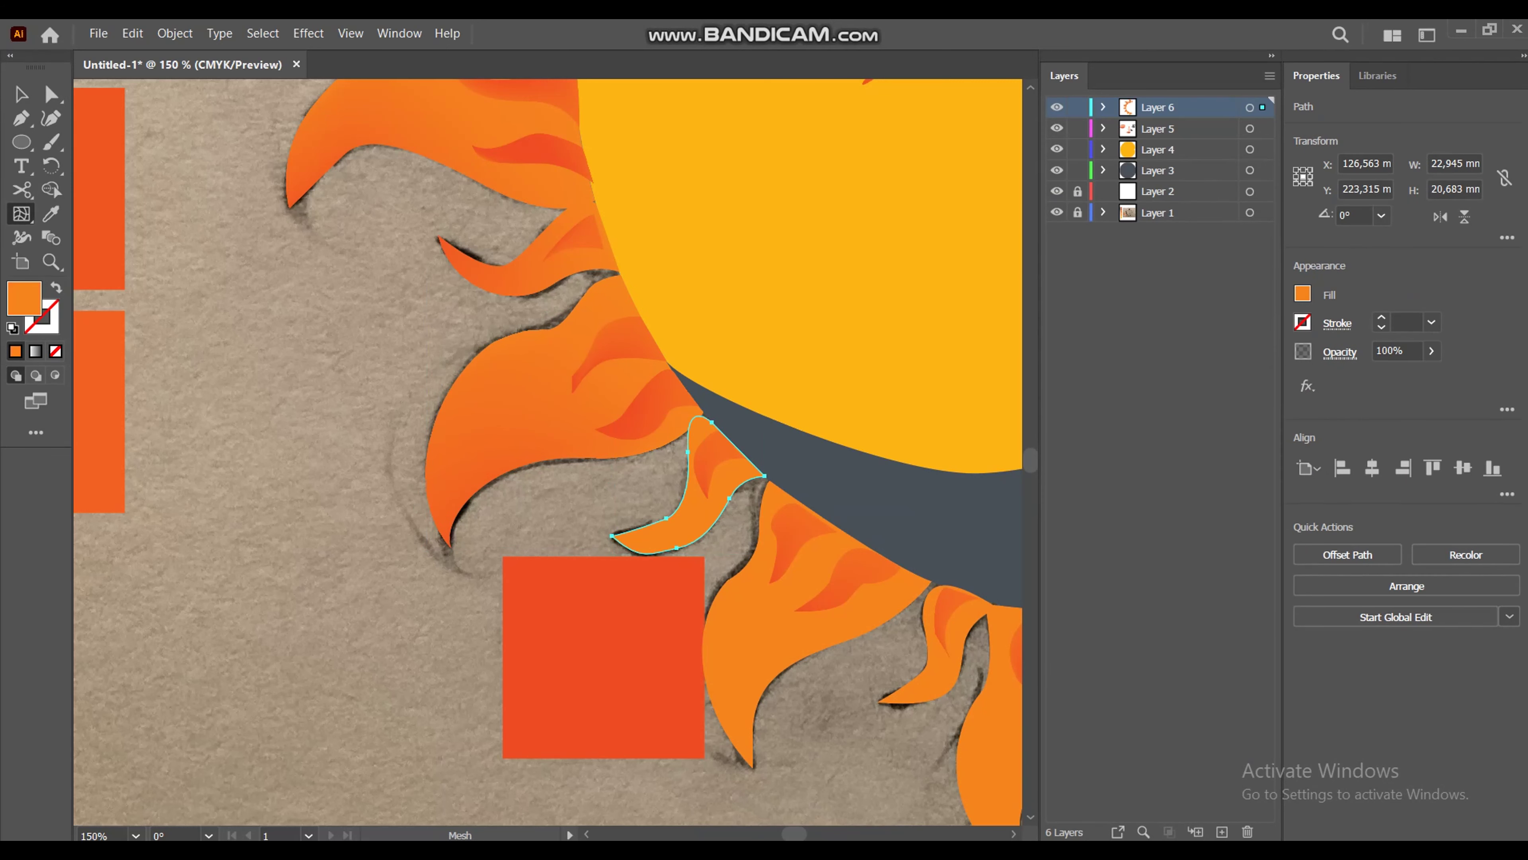
drag(694, 545, 635, 530)
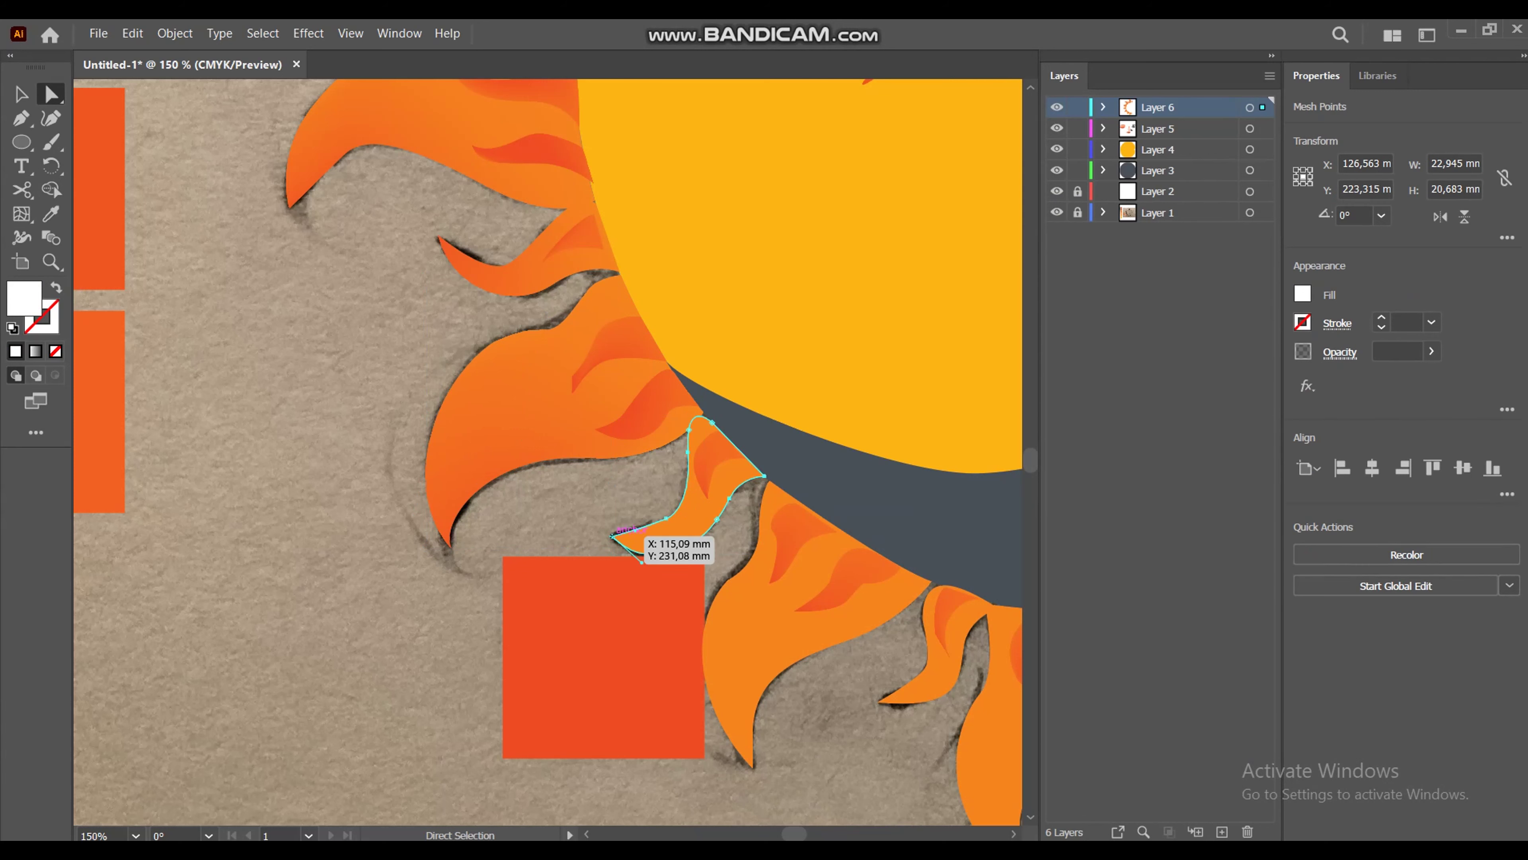
click(603, 656)
key(v)
key(ctrl+shift+a)
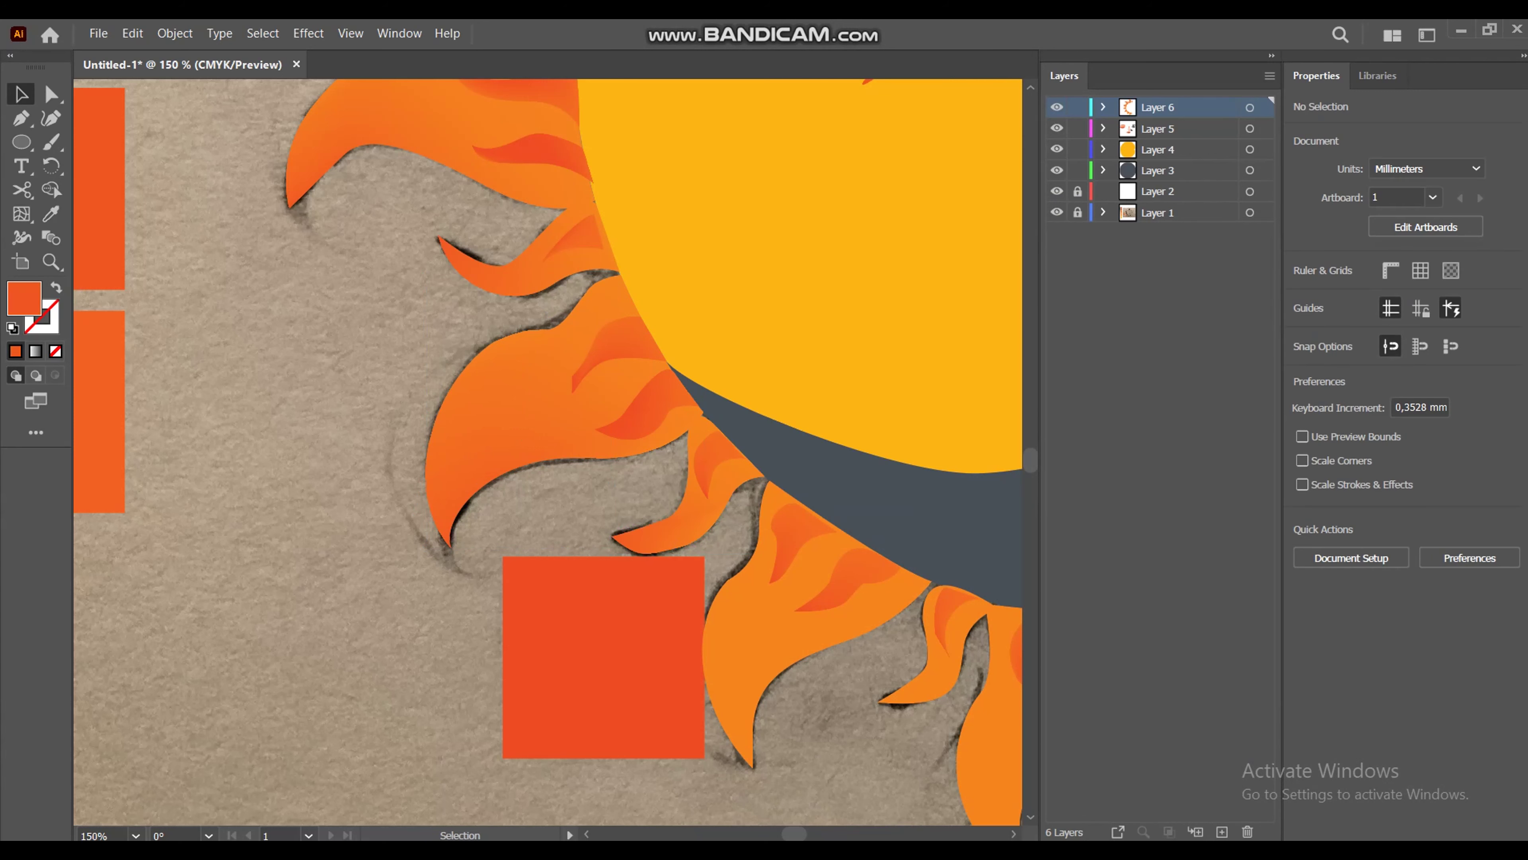
click(694, 545)
key(i)
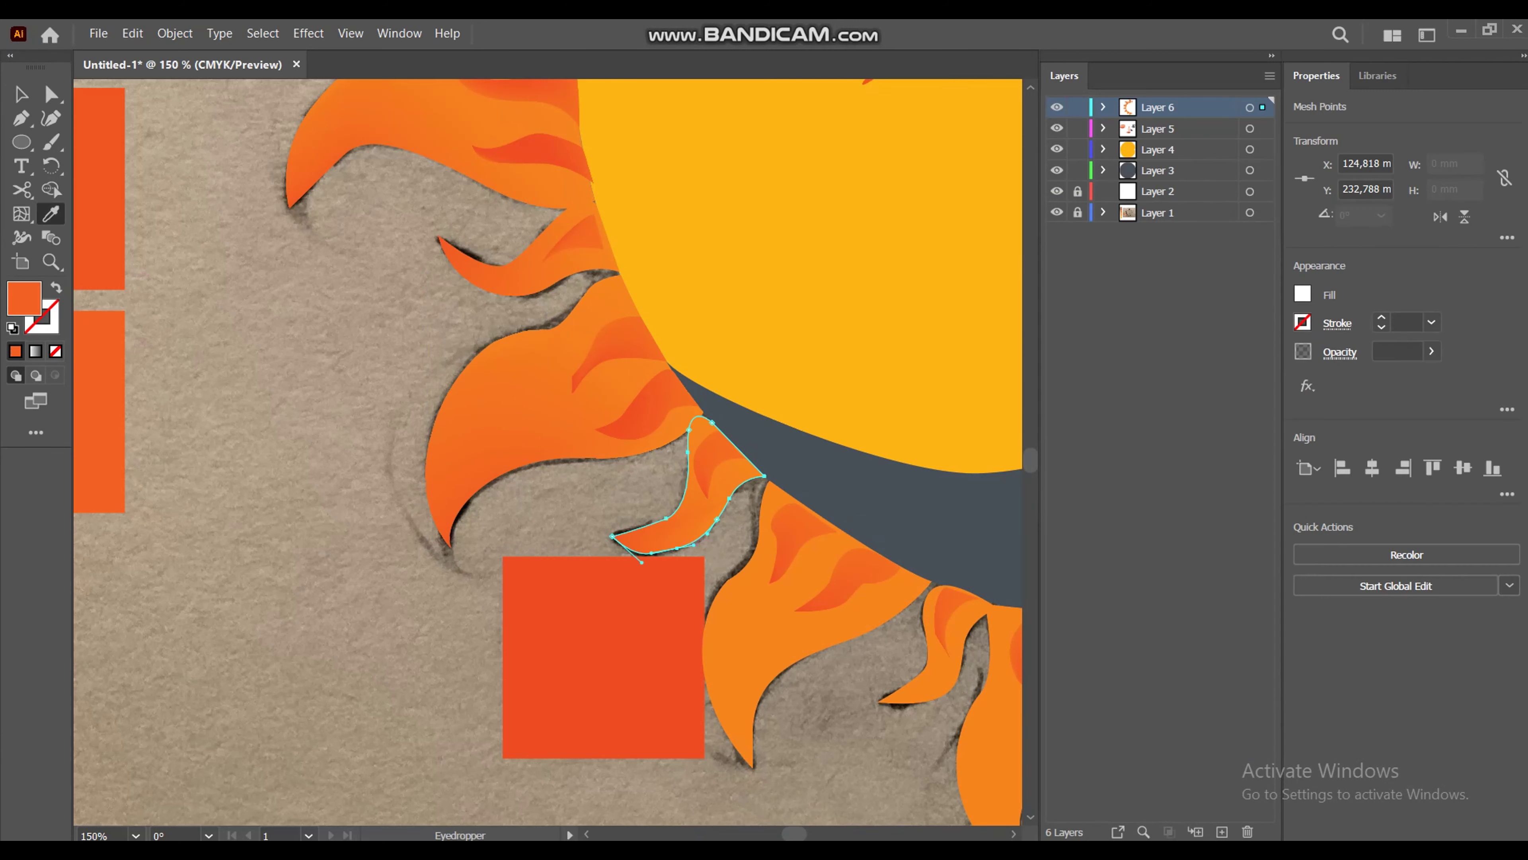
key(u)
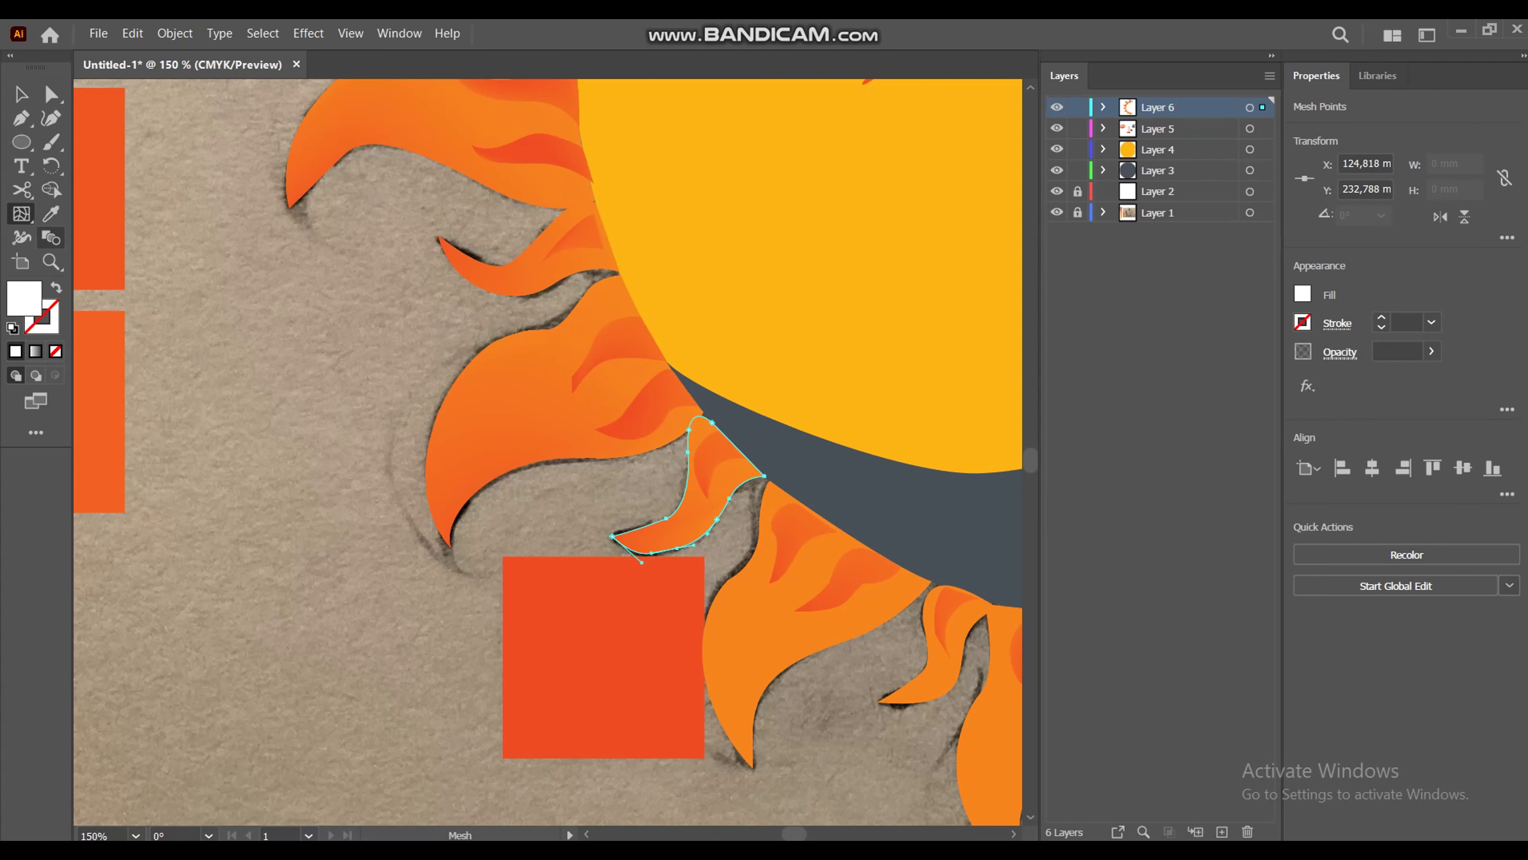
key(v)
key(ctrl+shift+a)
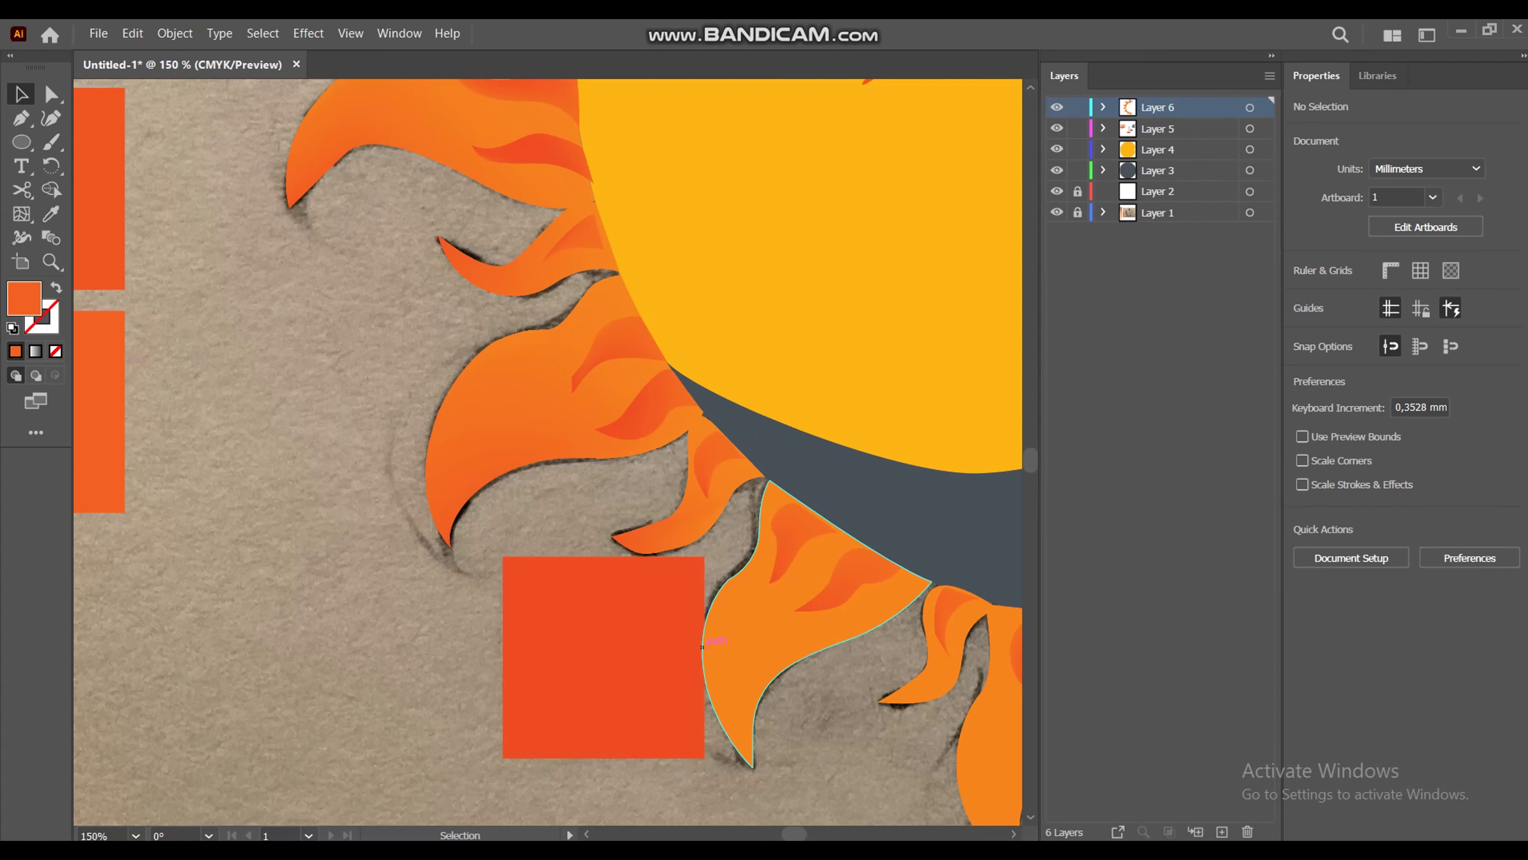
Step: Add mesh points to the bottom flame and recolour those near its tip
click(782, 572)
key(u)
click(752, 730)
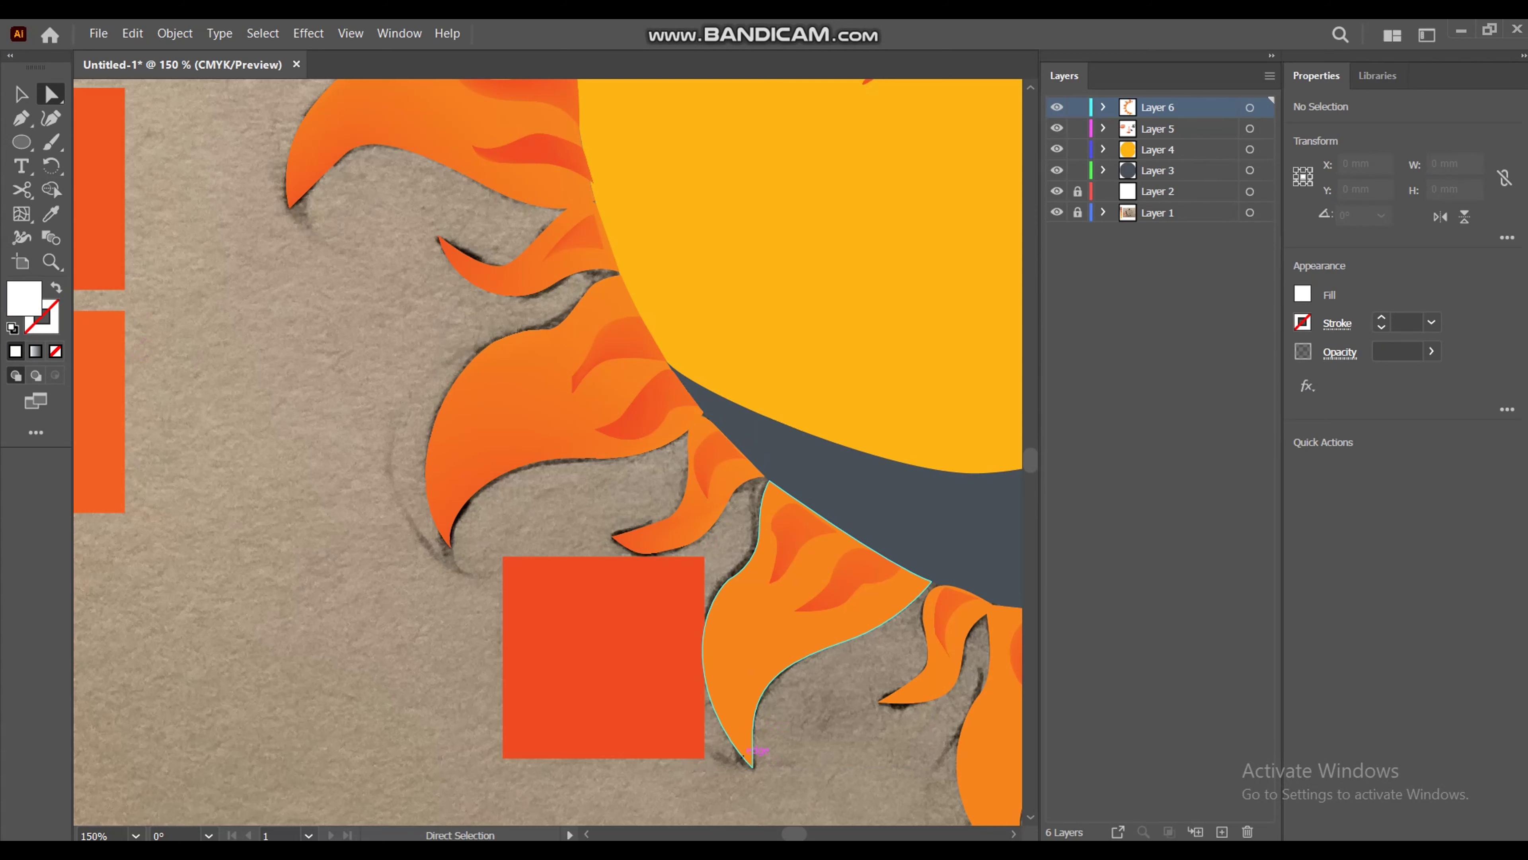
click(754, 766)
key(i)
key(a)
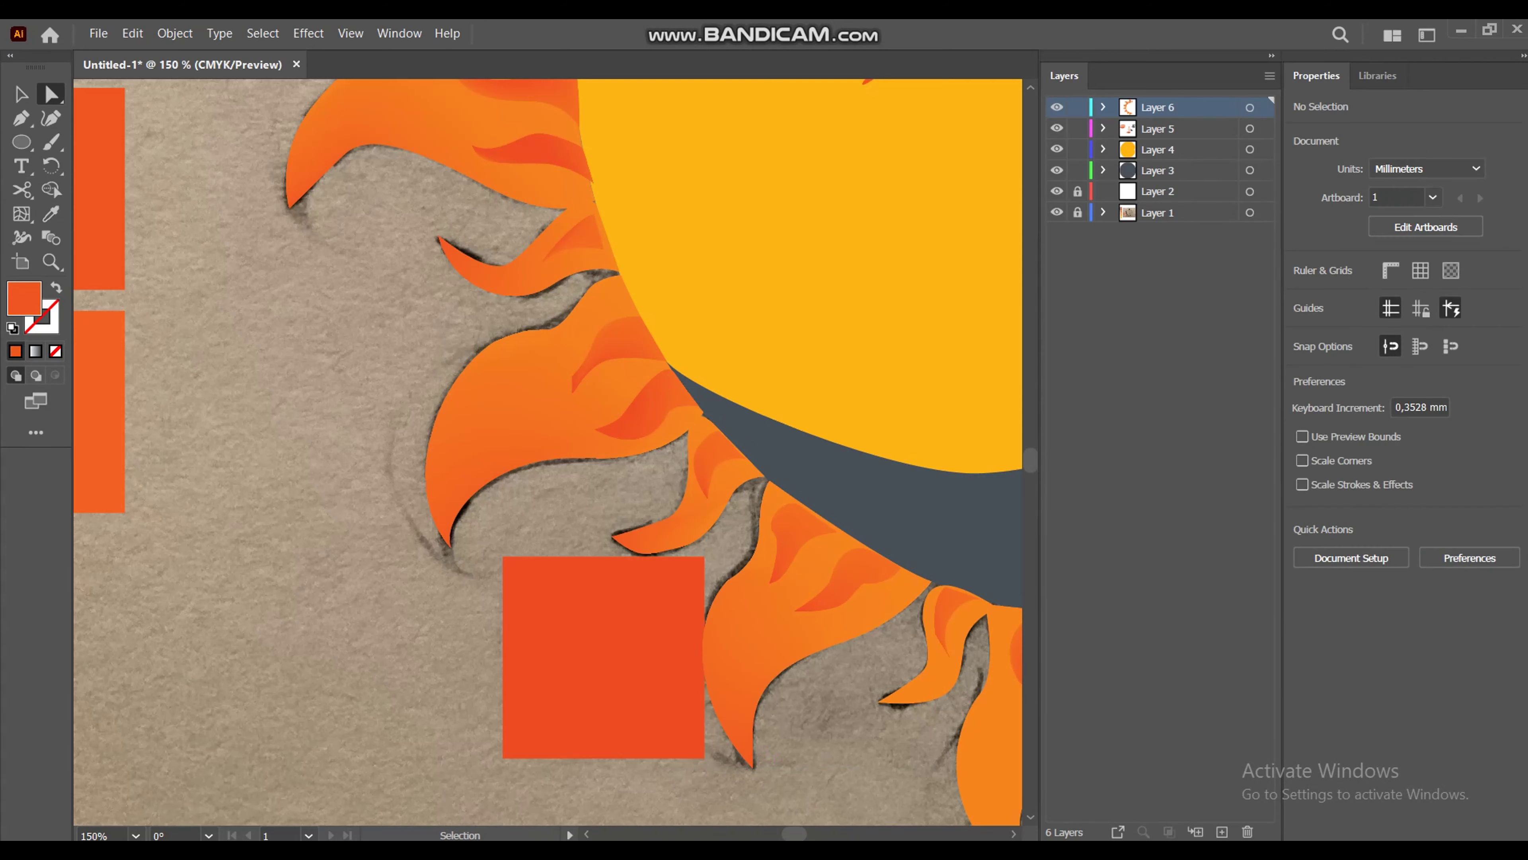
click(753, 731)
click(703, 666)
key(i)
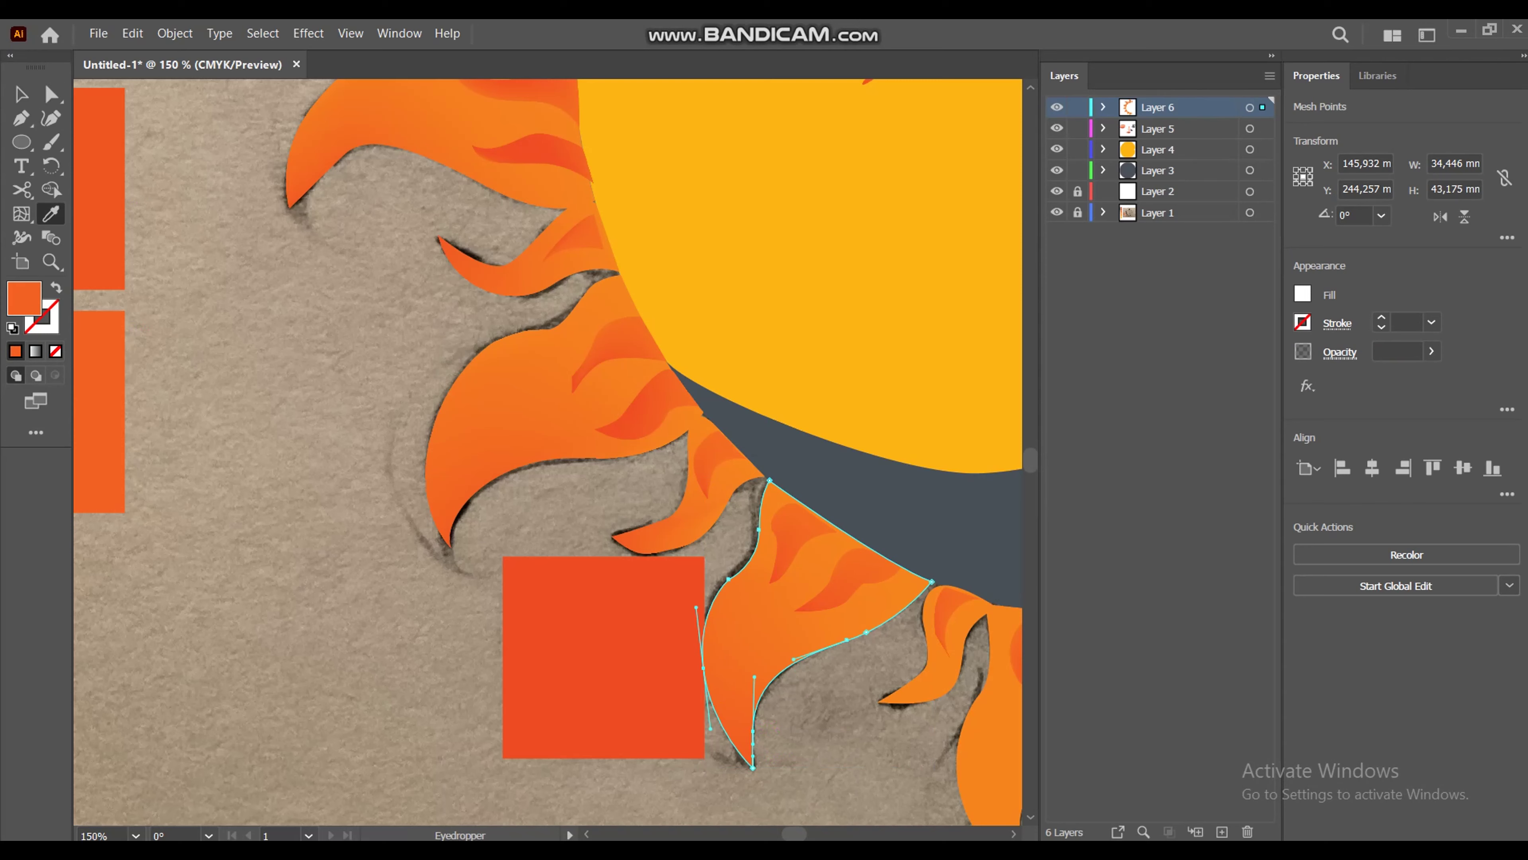
key(ctrl+shift+a)
Step: Zoom out to the whole sun and select the two orange squares
key(z)
key(ctrl+minus)
scroll(548, 346, up, 2)
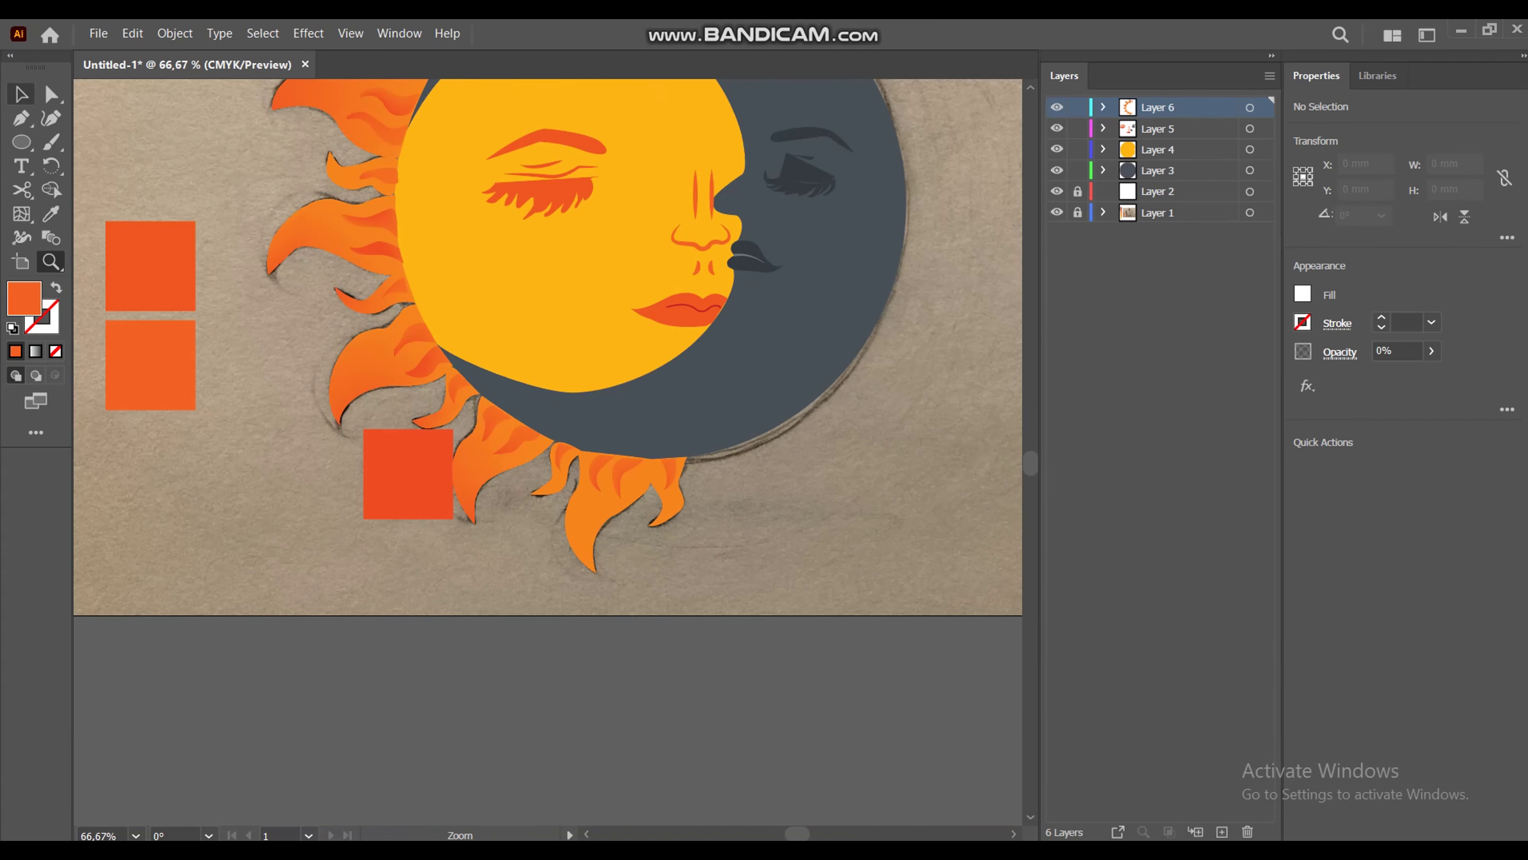
key(v)
click(782, 542)
Step: Move the two orange squares to the lower right, relock the background layer, and zoom in on the bottom flames
drag(150, 361, 848, 648)
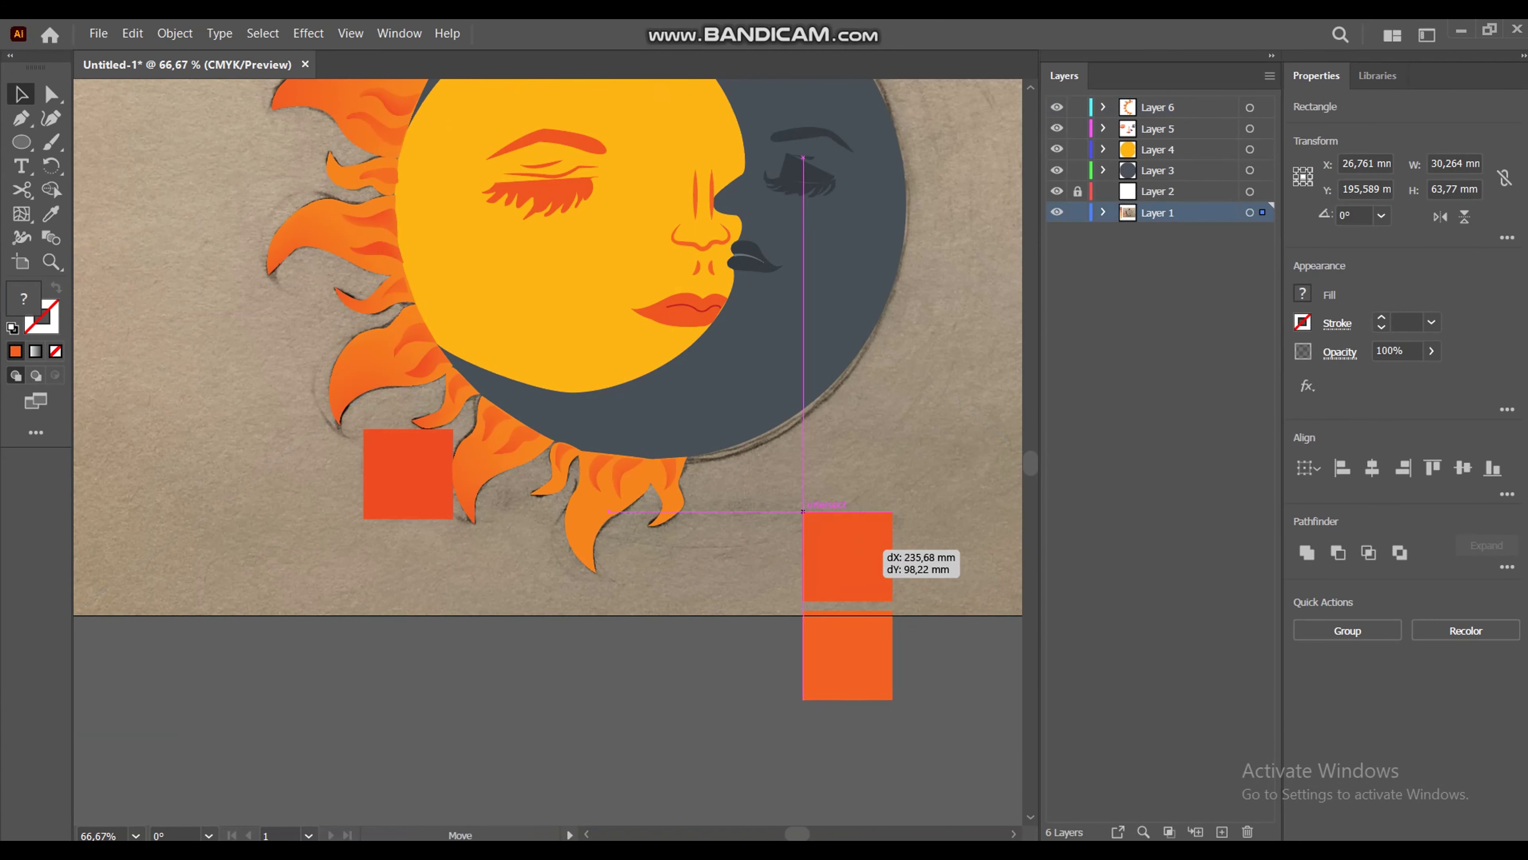
click(1077, 212)
key(z)
click(745, 632)
key(ctrl+plus)
key(ctrl+minus)
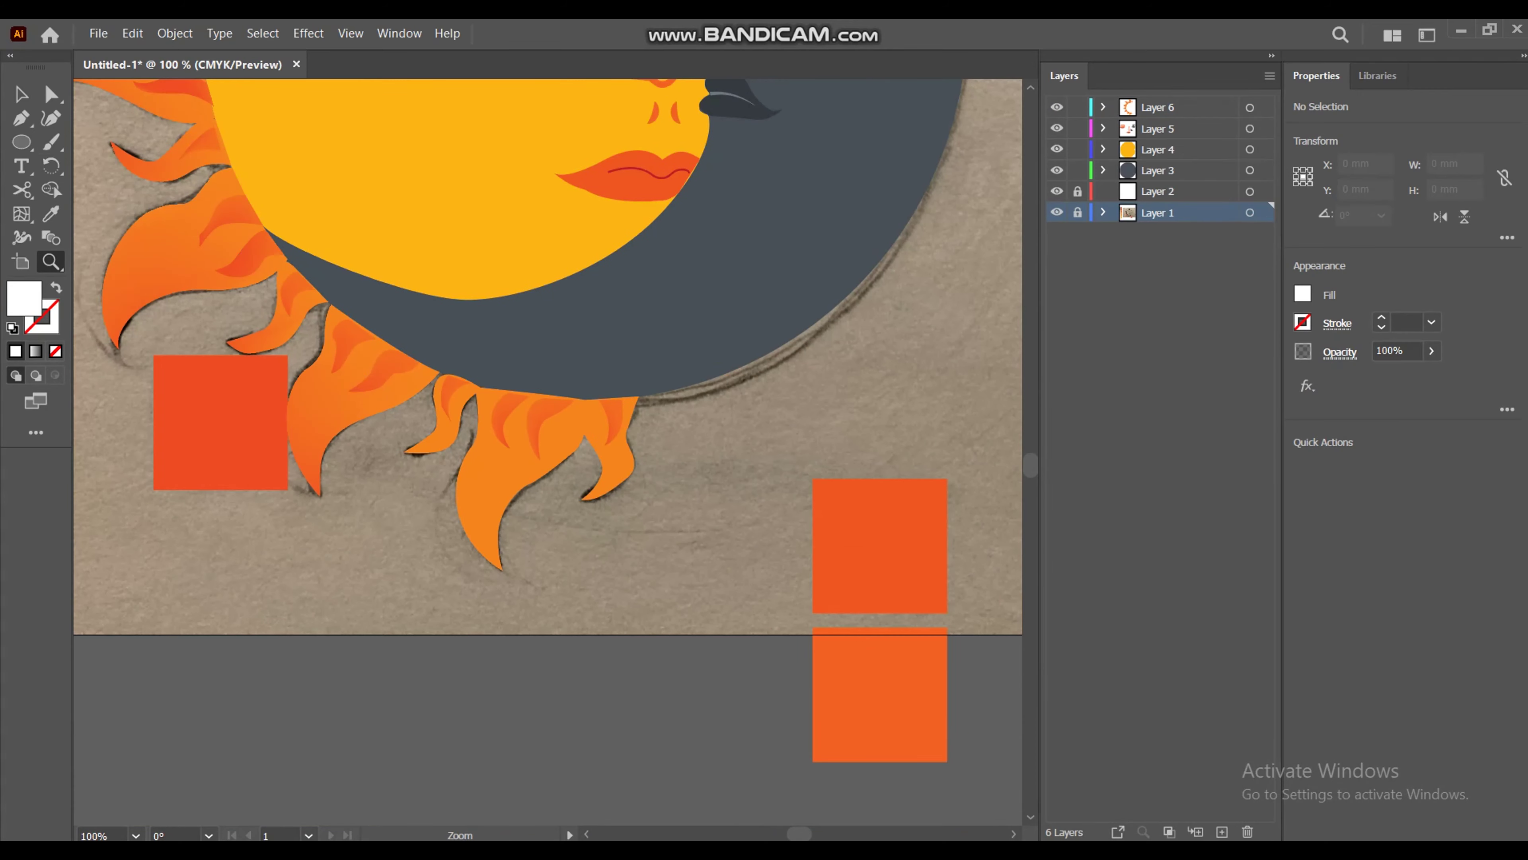
key(ctrl+plus)
key(v)
key(a)
Step: Add a mesh point to the small flame under the moon and colour it orange
click(385, 415)
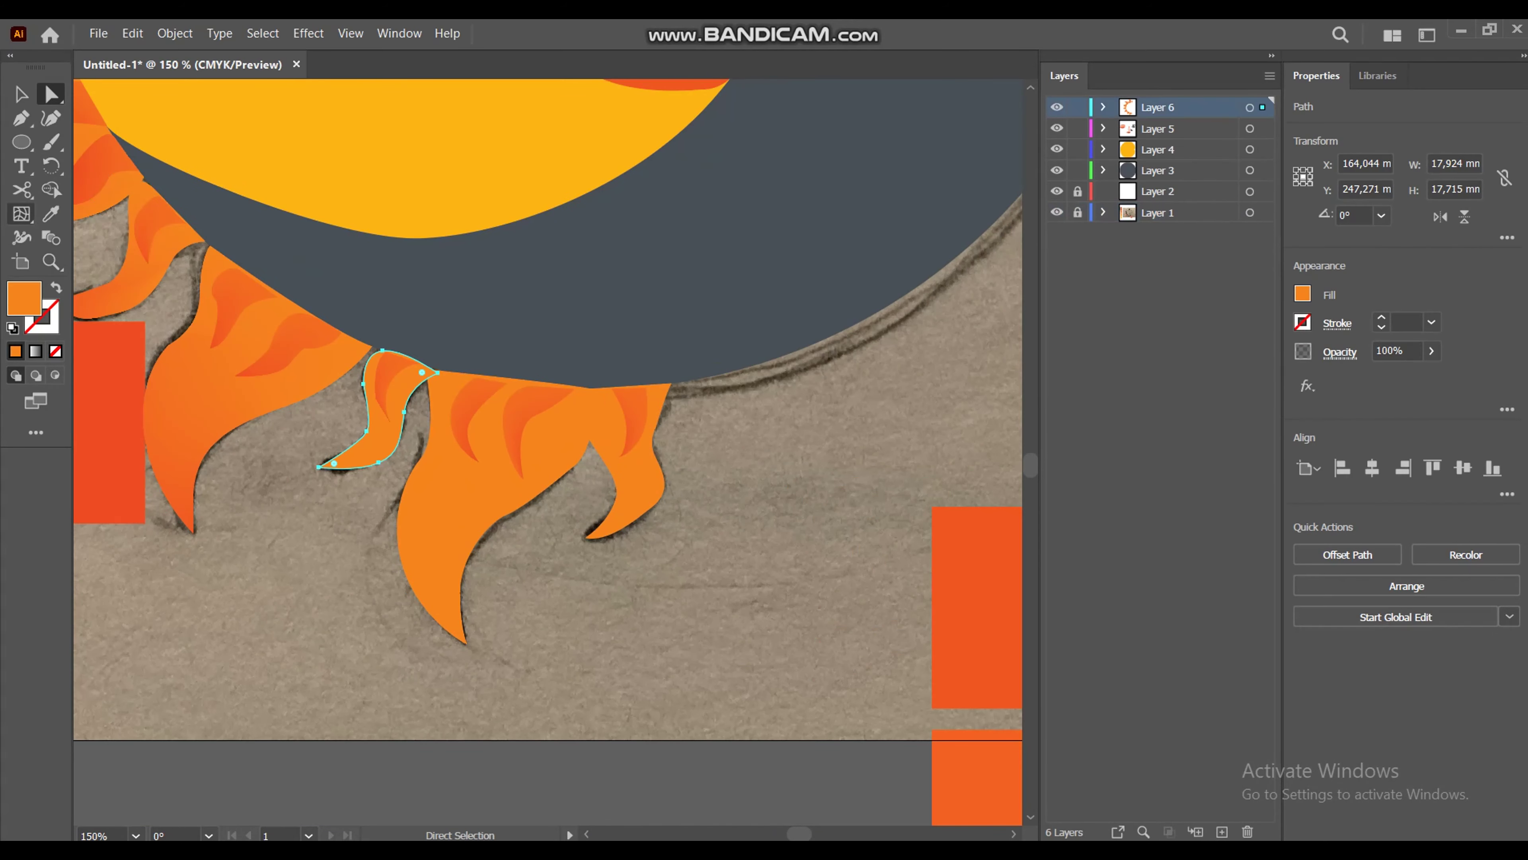
click(379, 463)
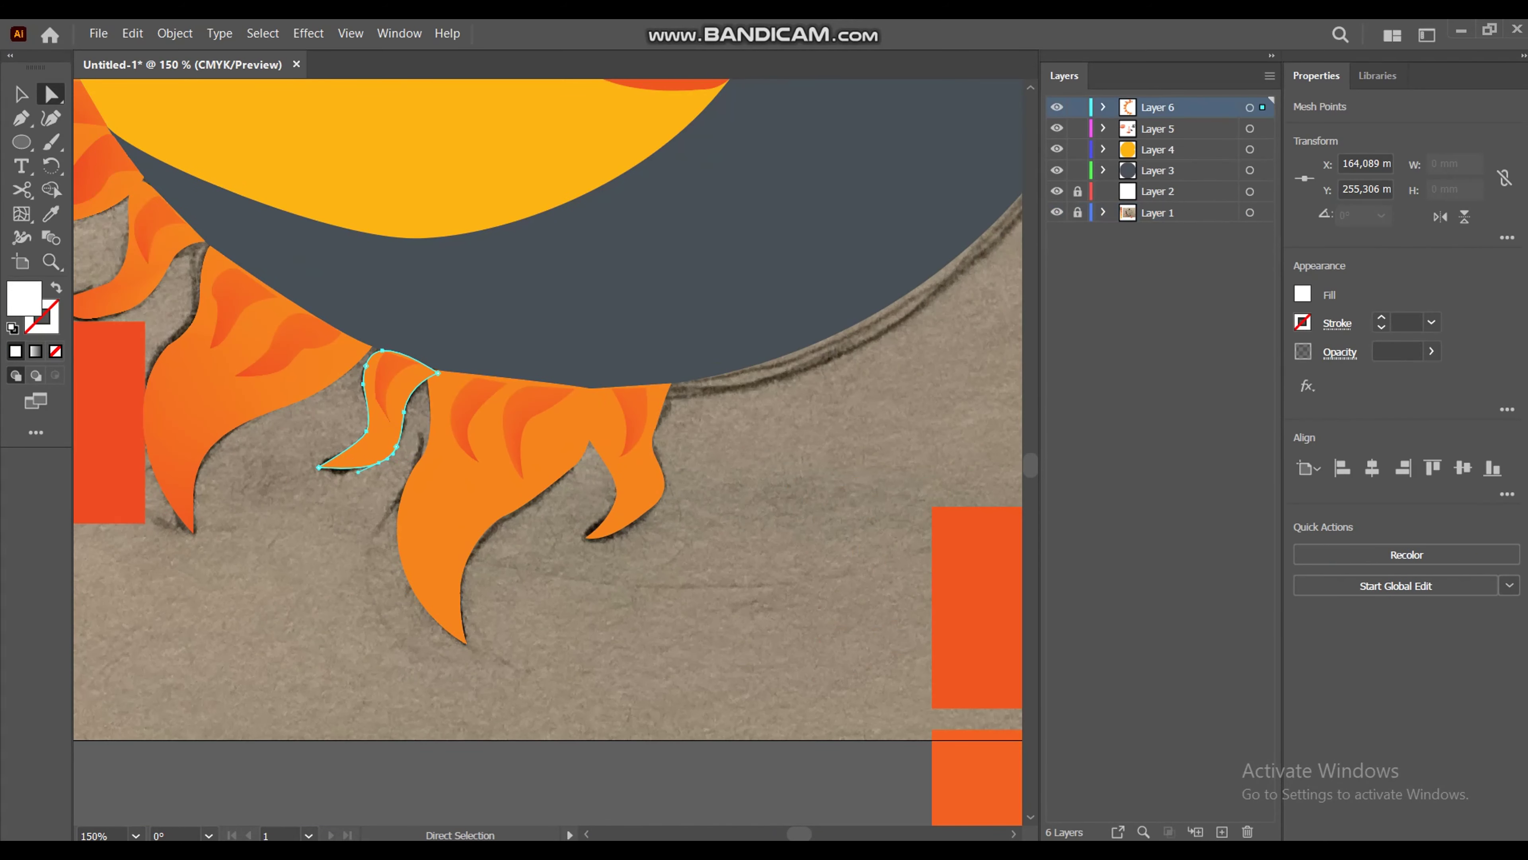
click(367, 431)
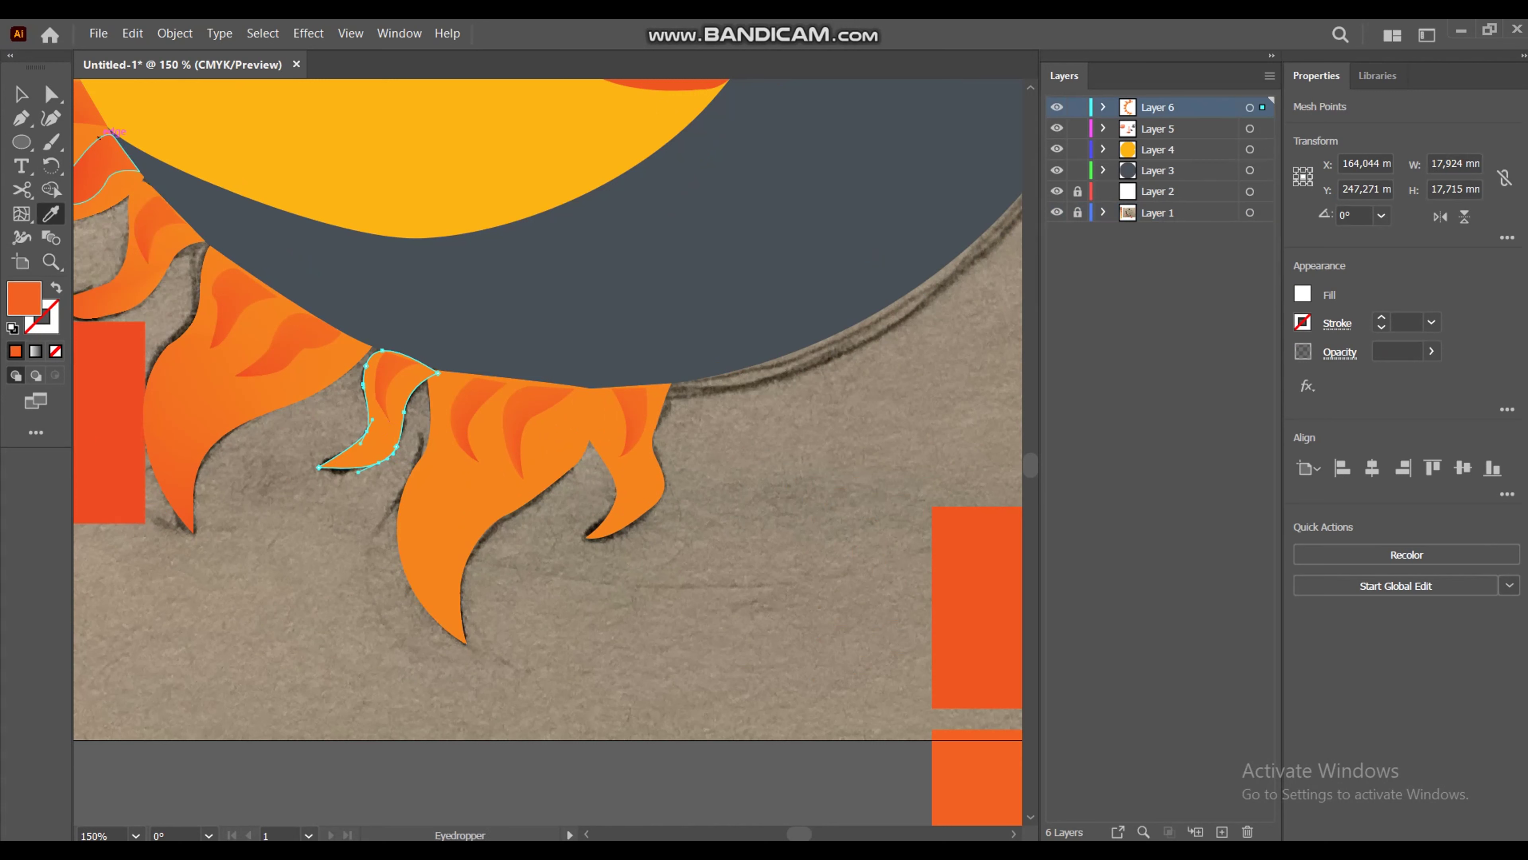
key(a)
click(378, 462)
key(i)
click(157, 253)
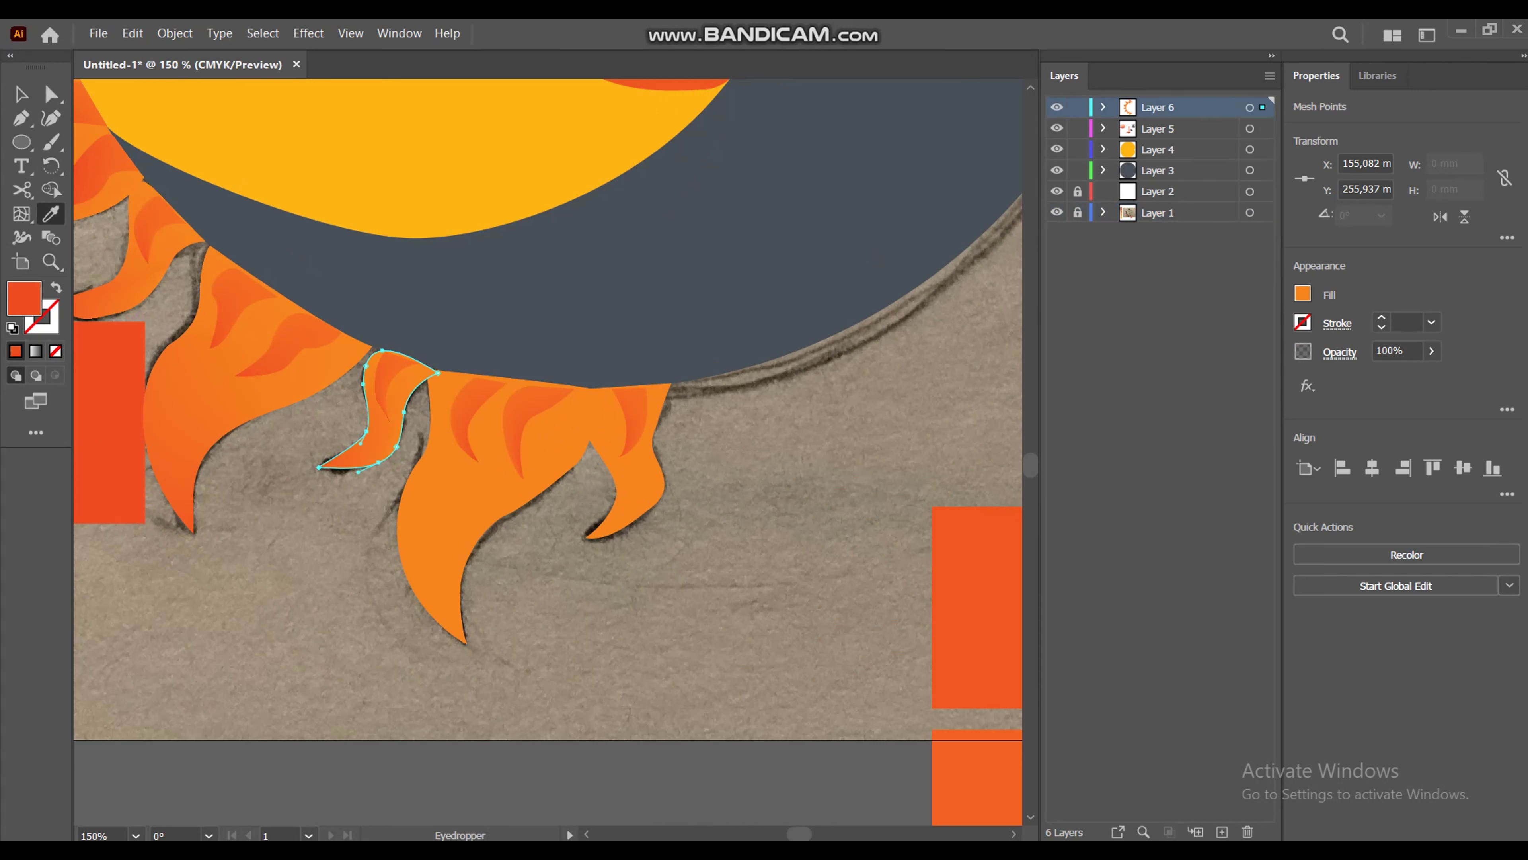
Step: Mesh the larger adjacent flame, colouring its bottom and left-edge points red-orange
click(470, 458)
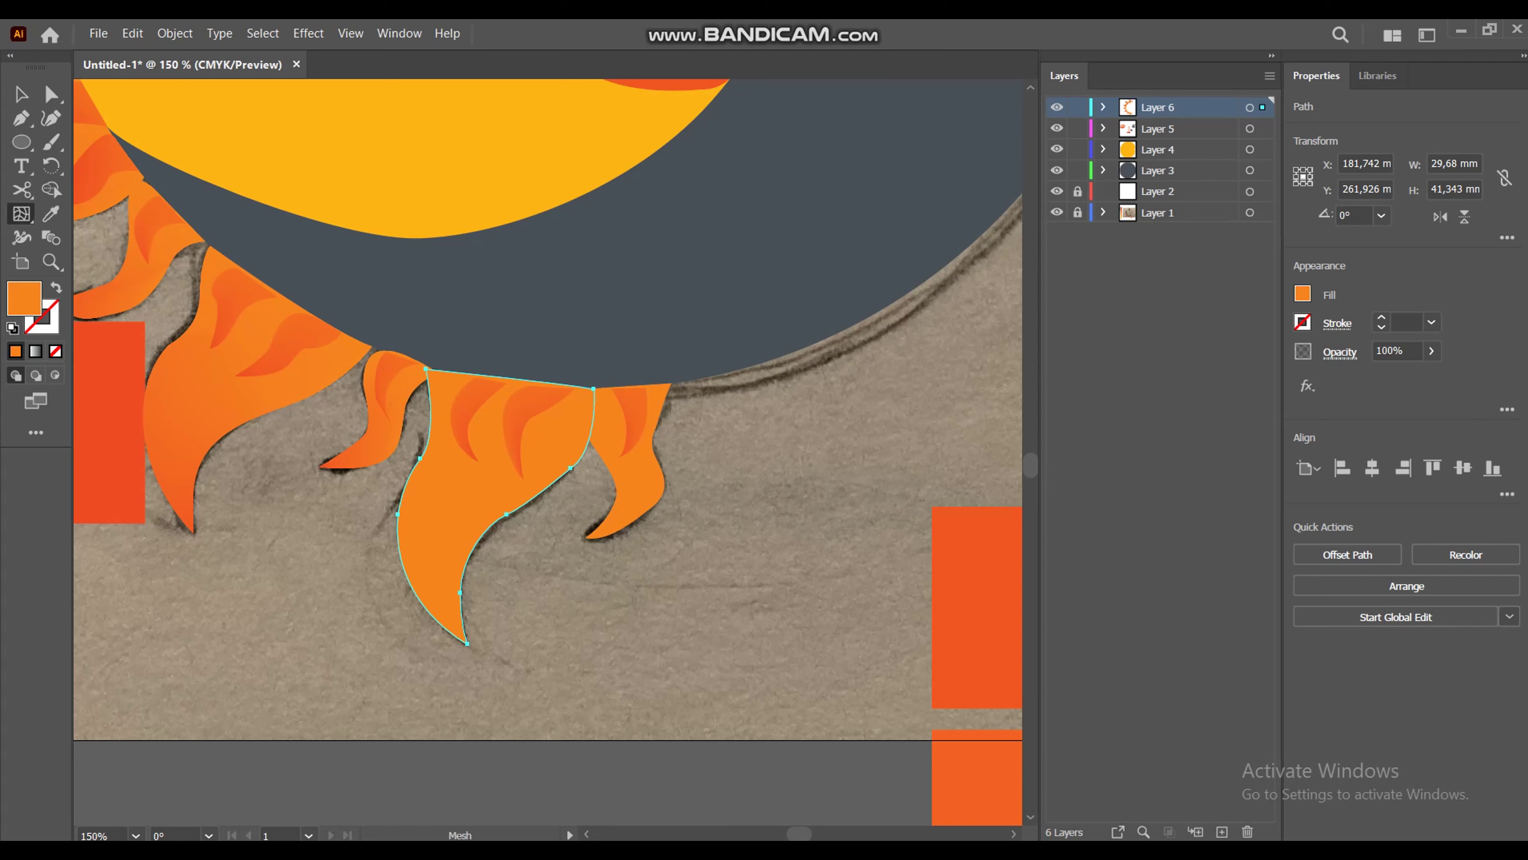
click(467, 642)
key(i)
click(108, 422)
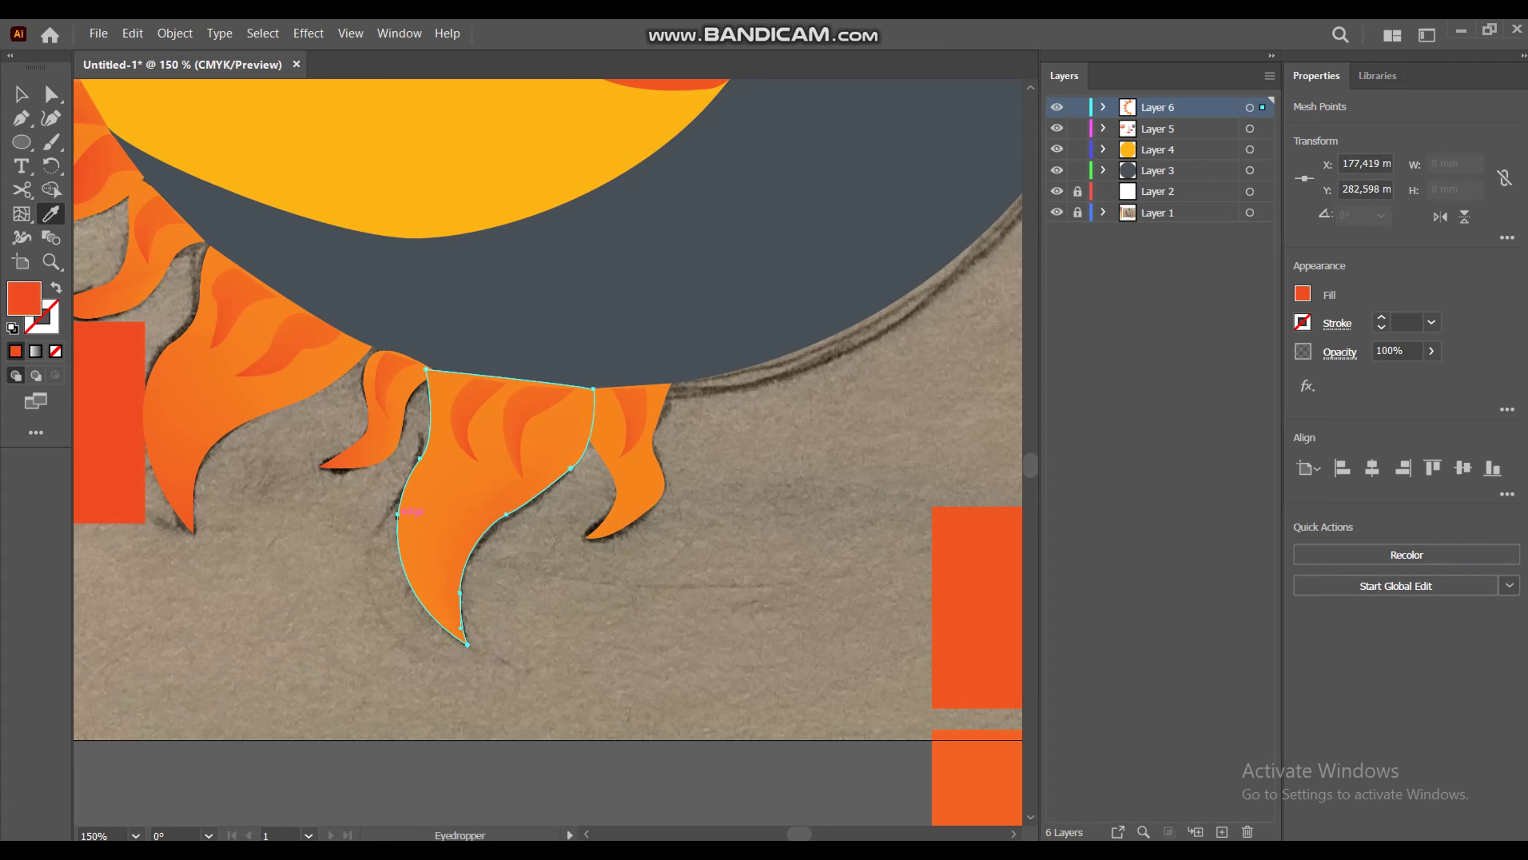
key(u)
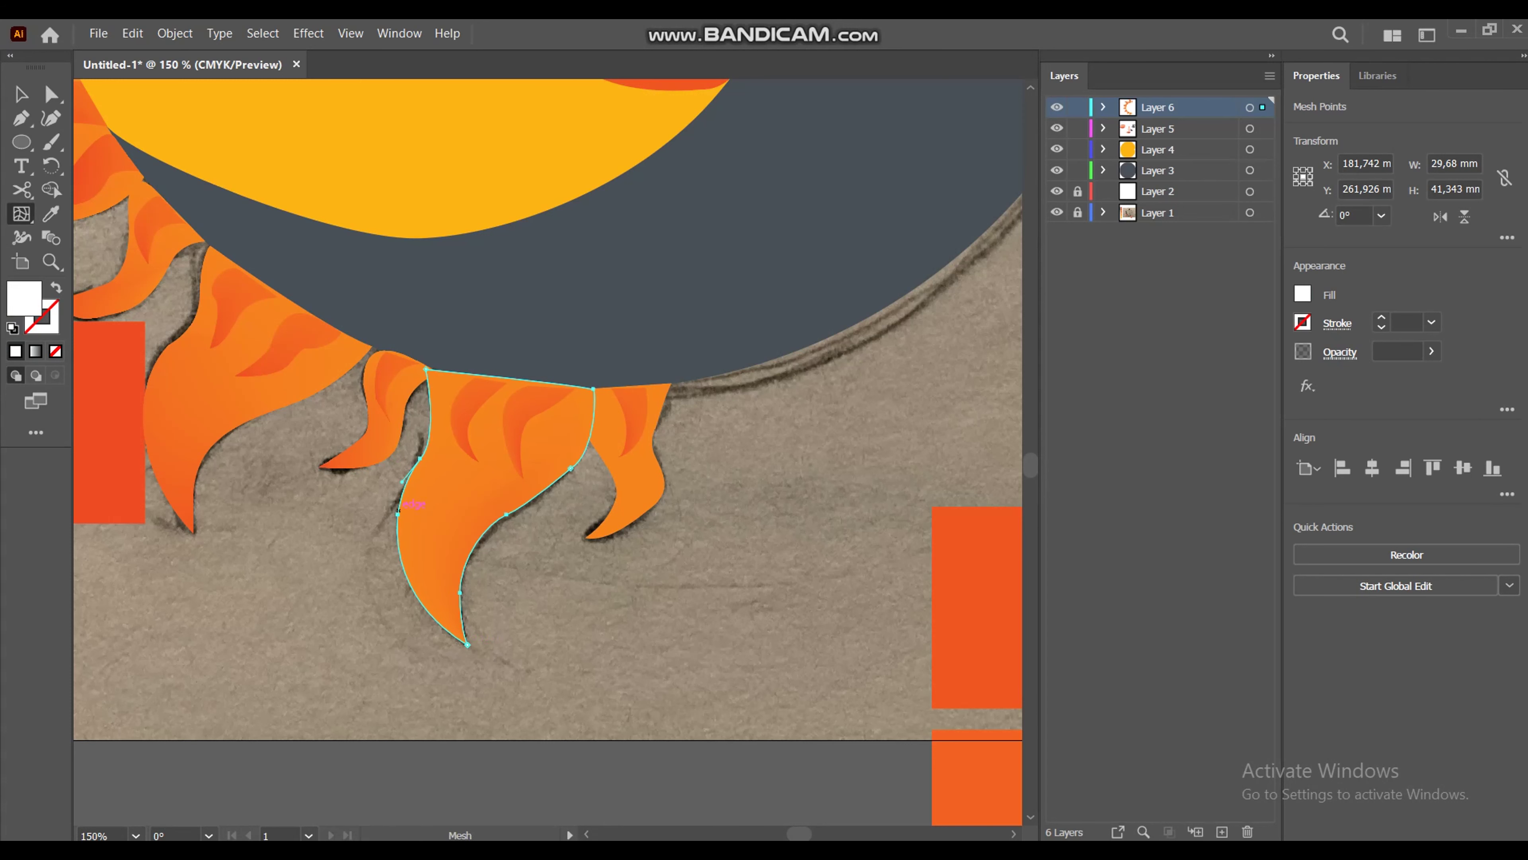
click(397, 515)
key(i)
click(108, 422)
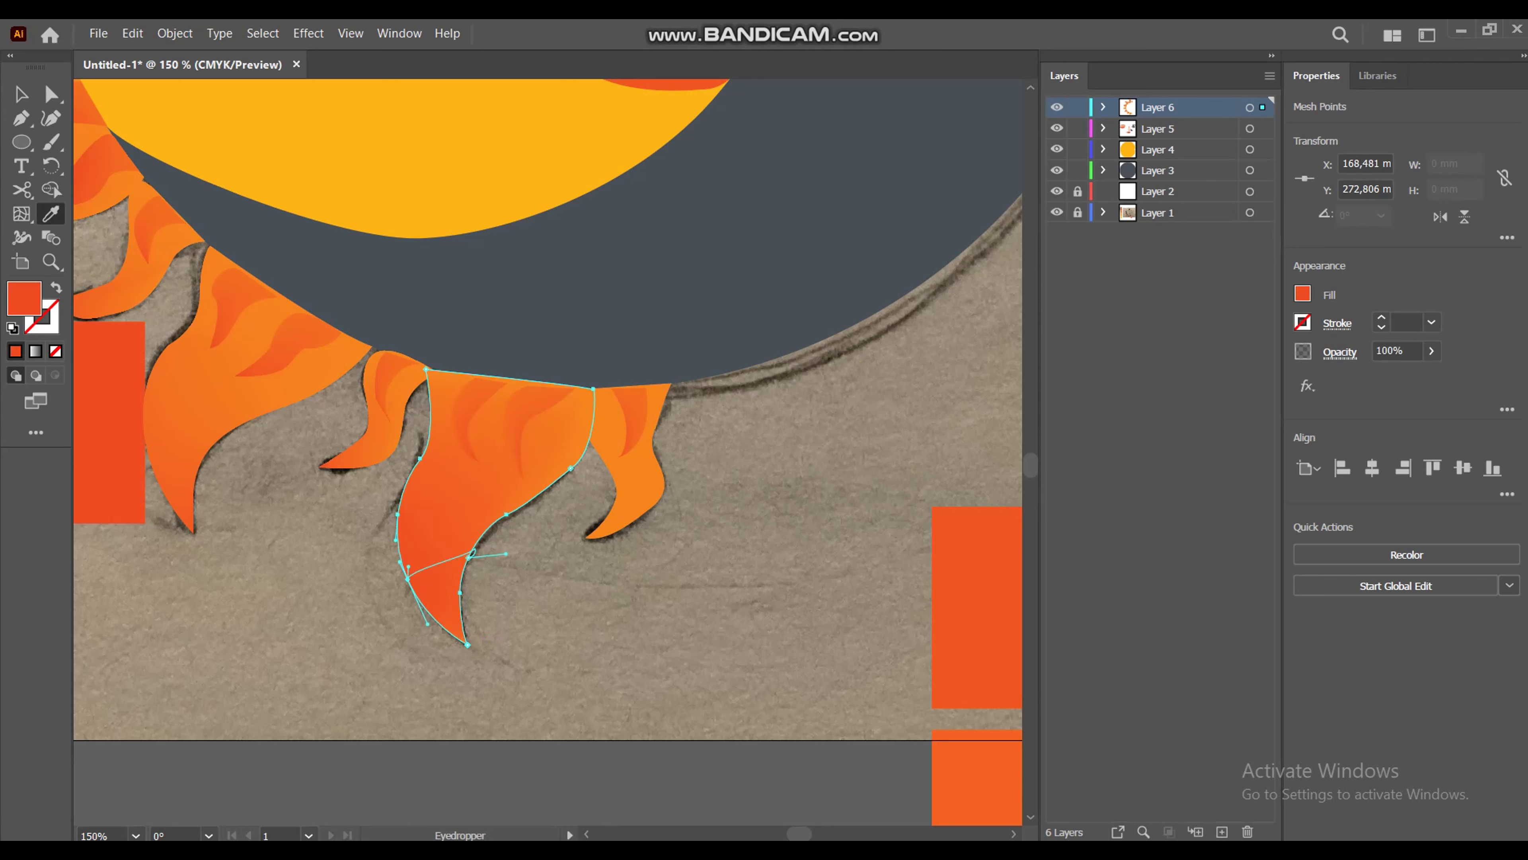
Step: Add a mesh line across the flame to the right
key(v)
key(u)
click(585, 537)
key(i)
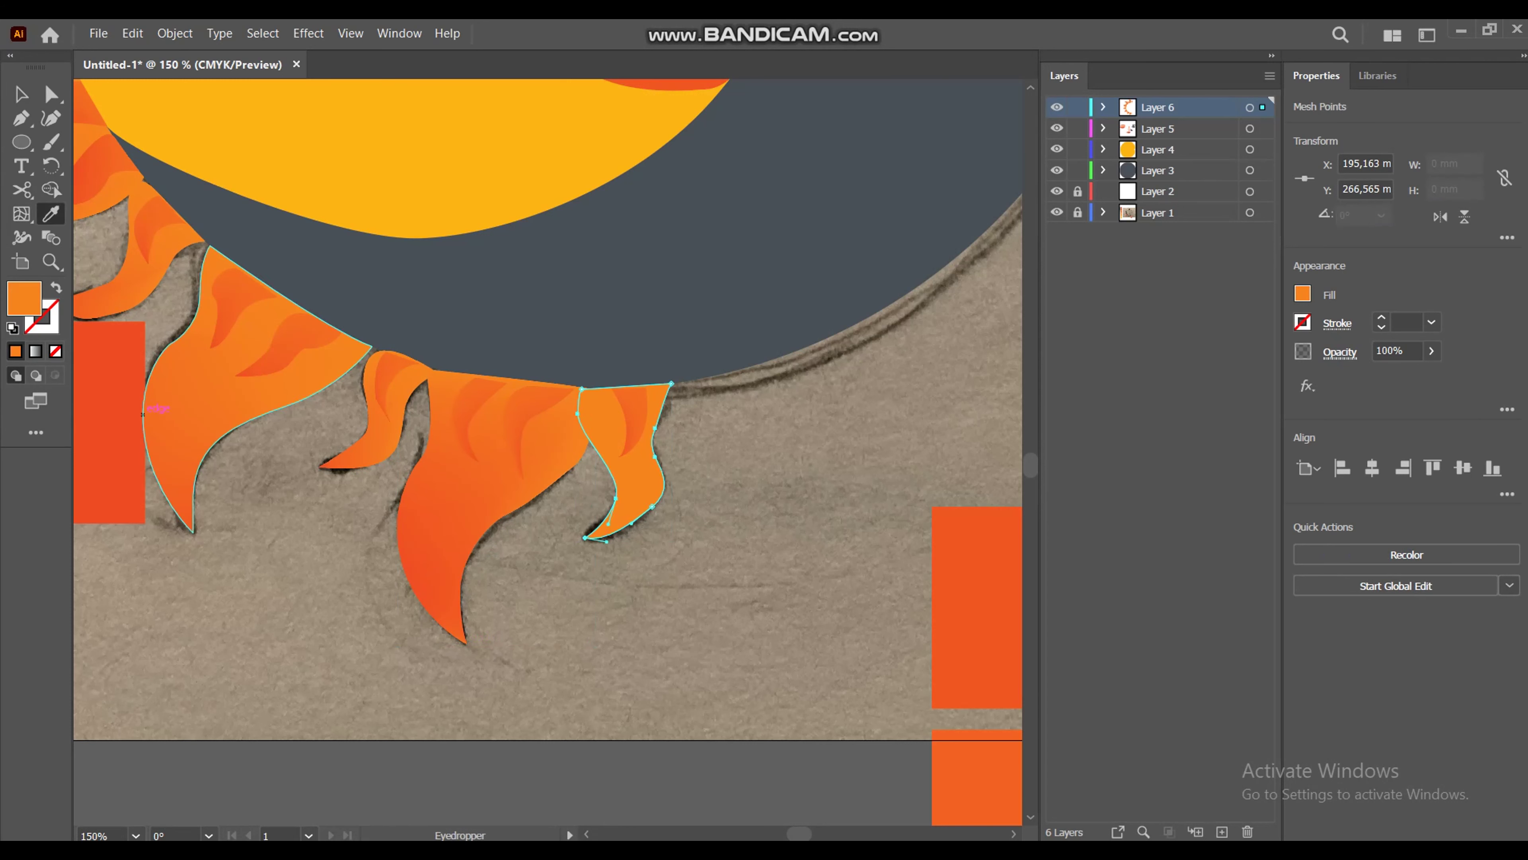
click(643, 513)
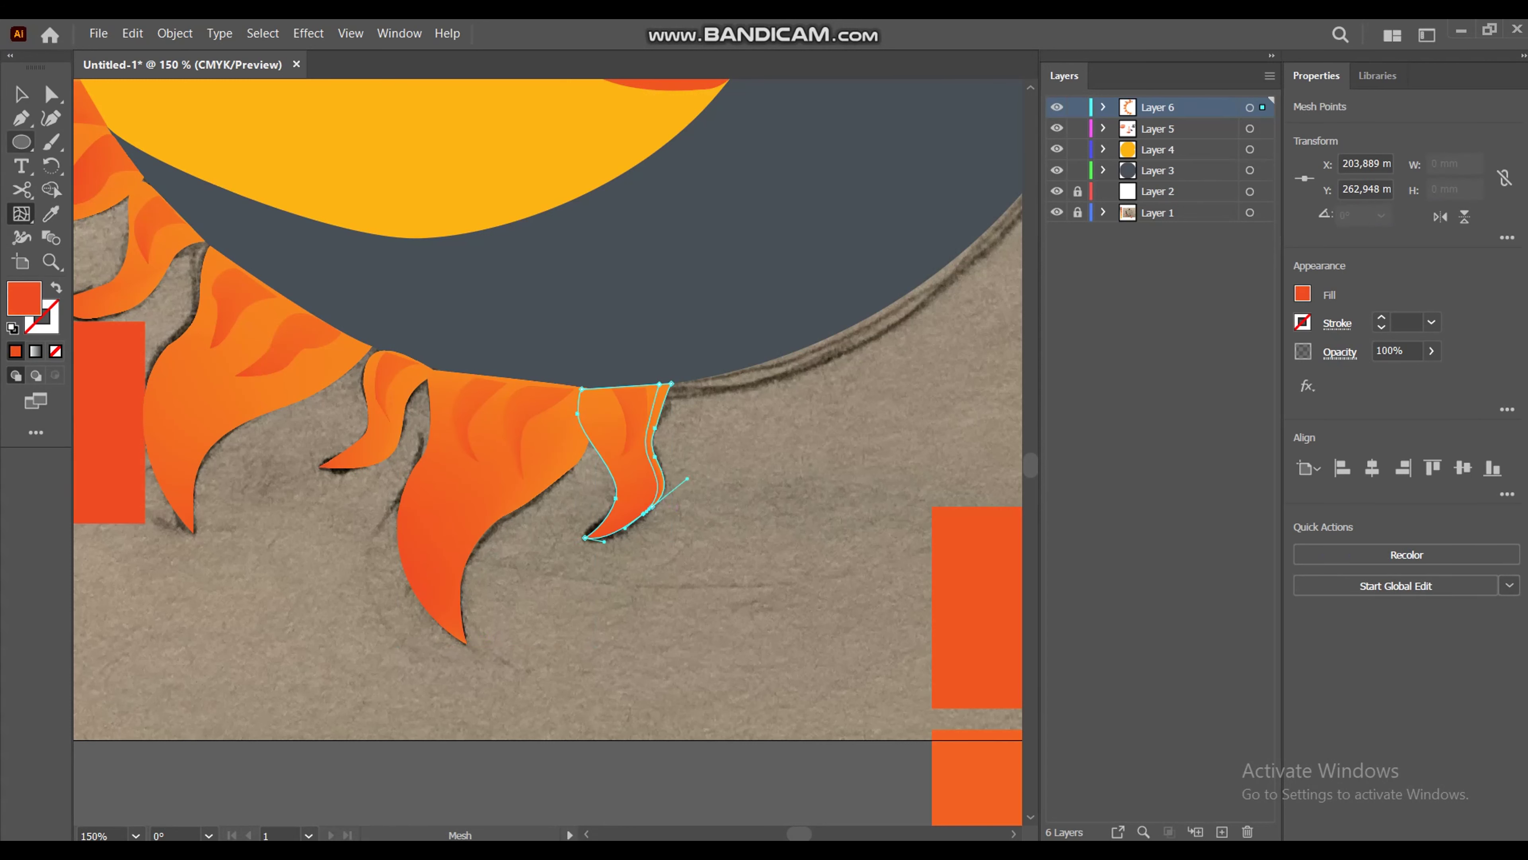
key(v)
Step: Recolour the small left flame's mesh point red-orange and add a point inside the large left flame
click(386, 415)
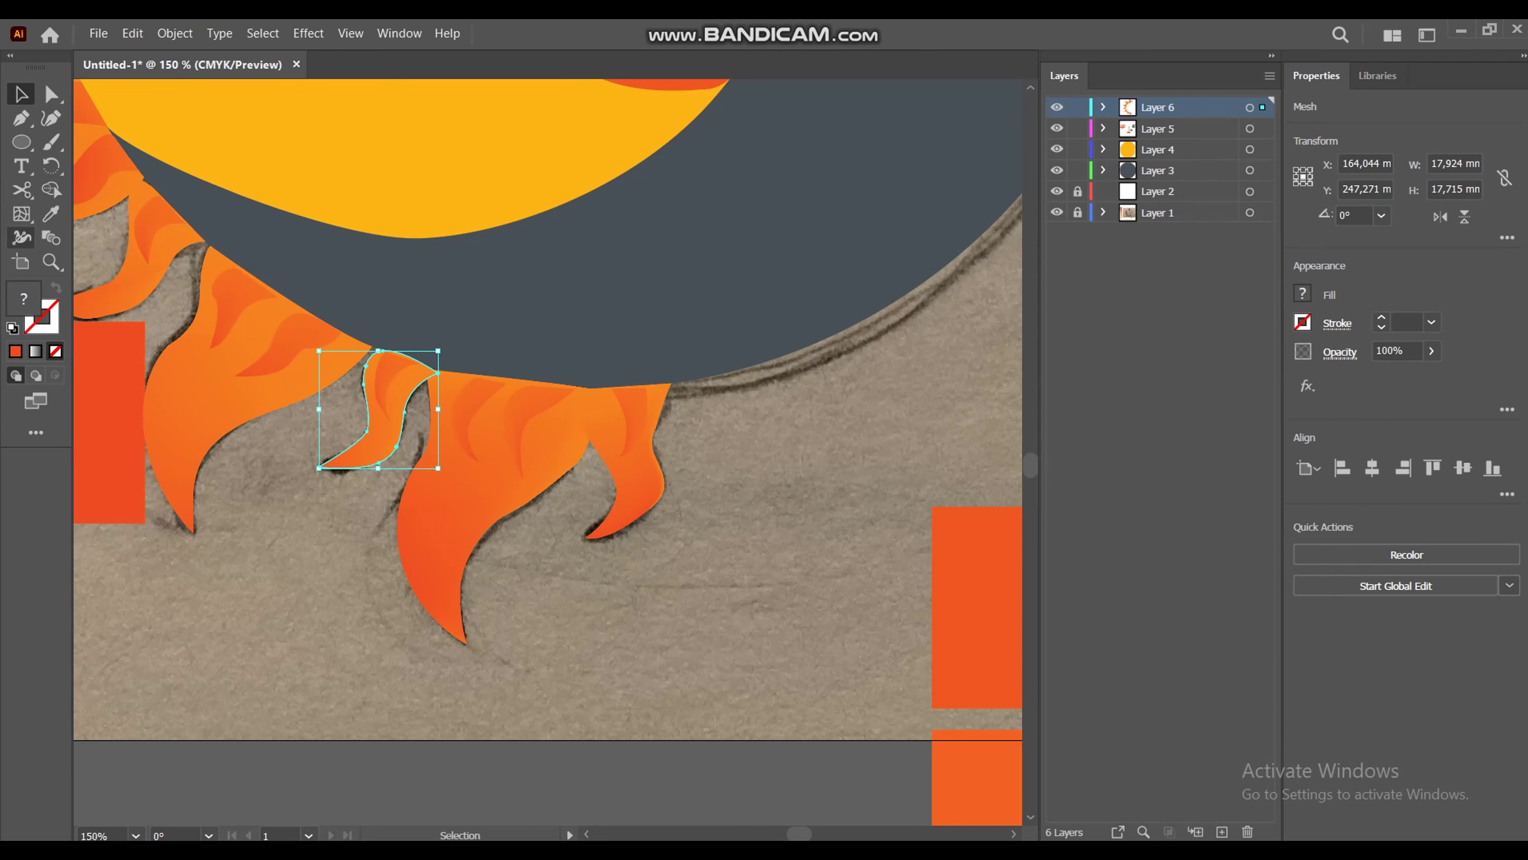
key(u)
key(v)
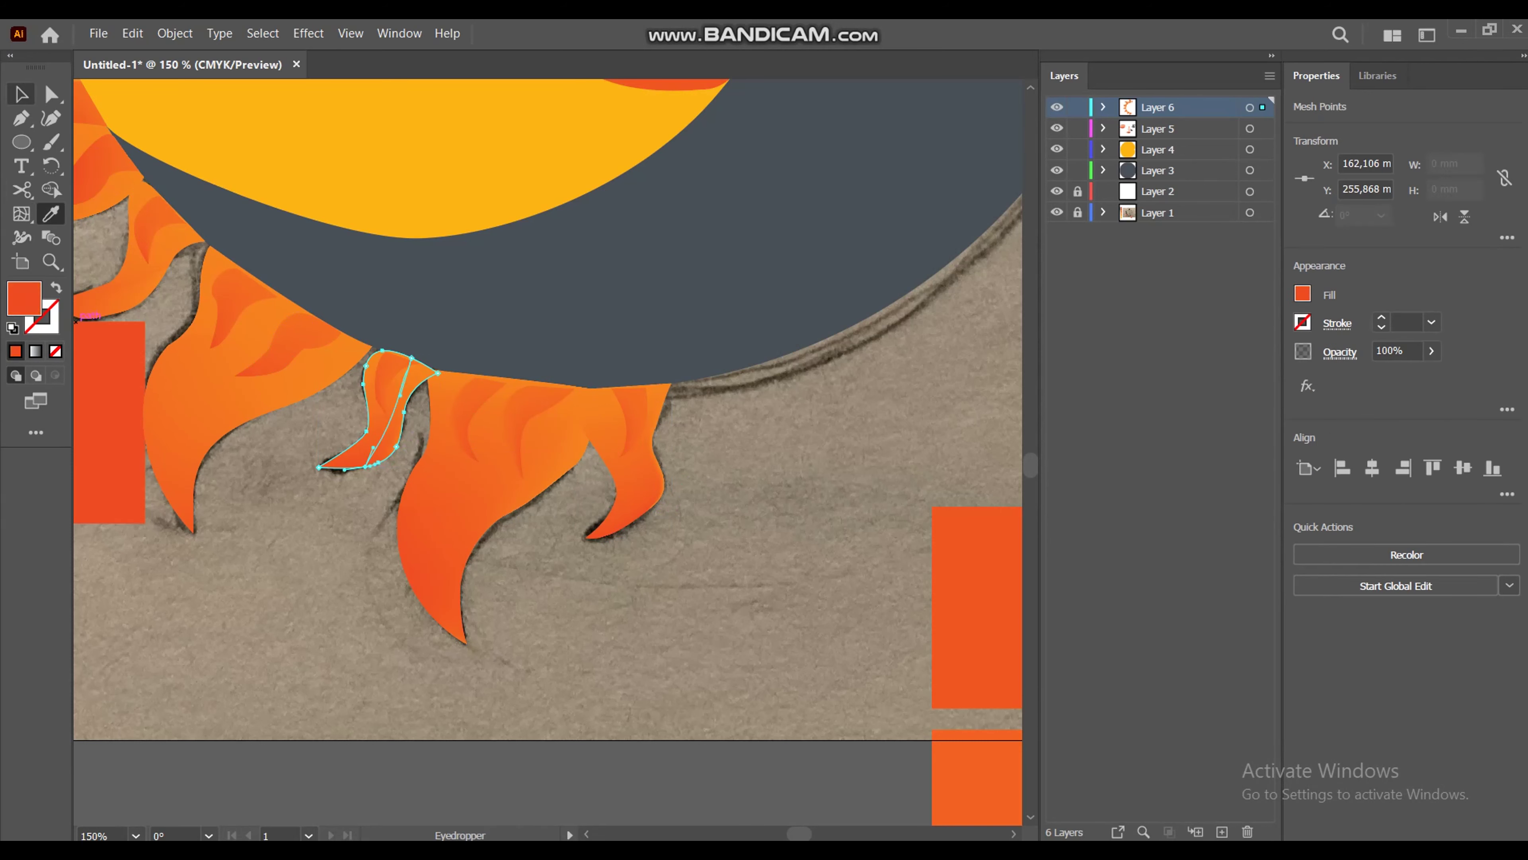
click(259, 416)
key(u)
click(222, 437)
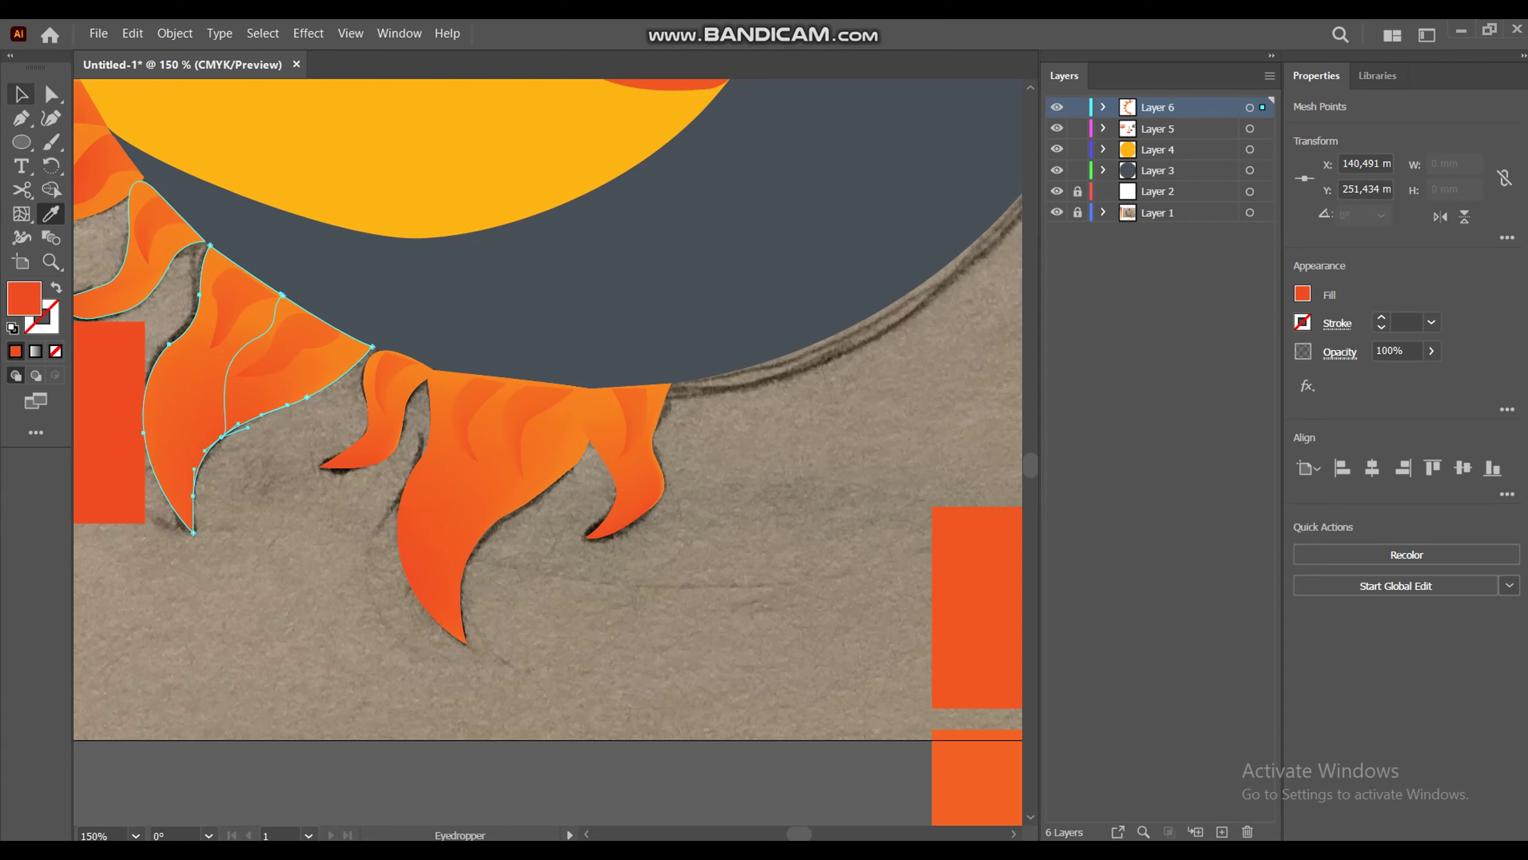
key(ctrl+minus)
key(ctrl+minus)
Step: Zoom in and add mesh points to the lower-left and upper-left flames
key(ctrl+plus)
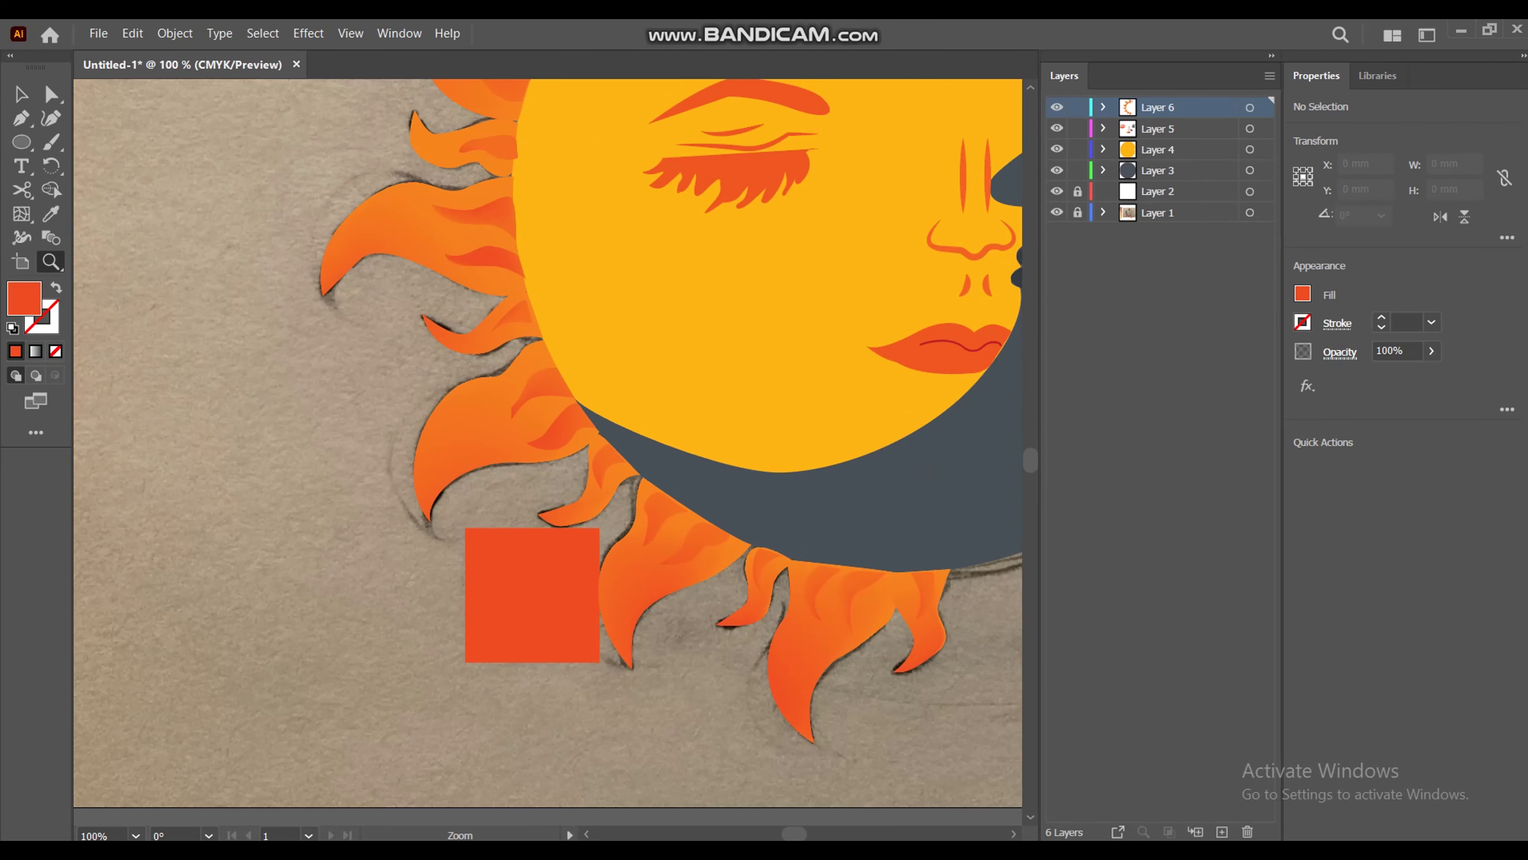
key(v)
key(ctrl+shift+a)
click(457, 434)
key(u)
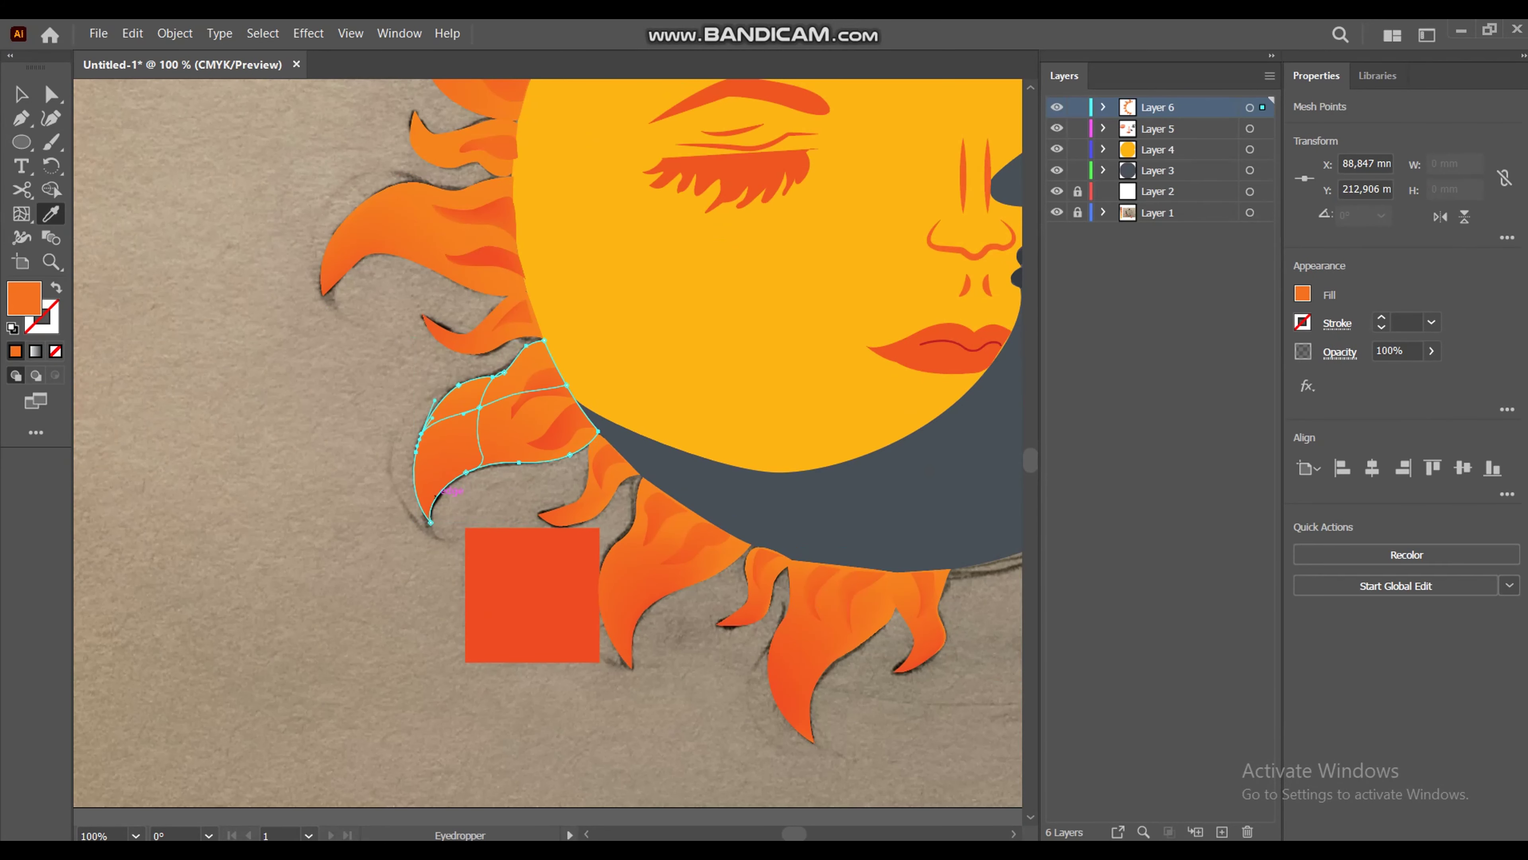
key(v)
click(421, 234)
Step: Add a mesh point to the flame beside the red square, then zoom out
key(u)
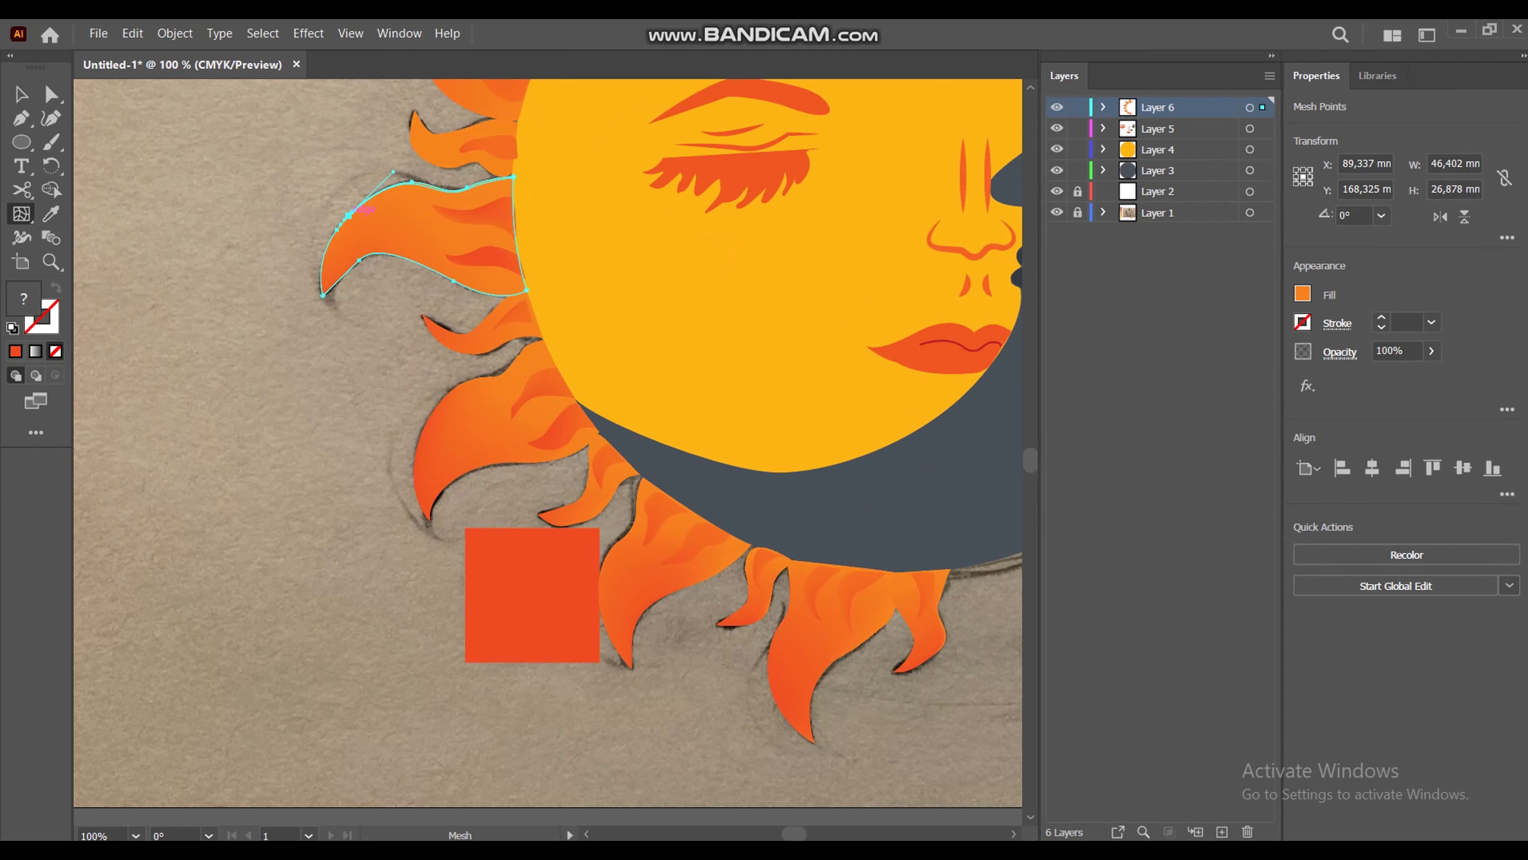
key(v)
click(608, 482)
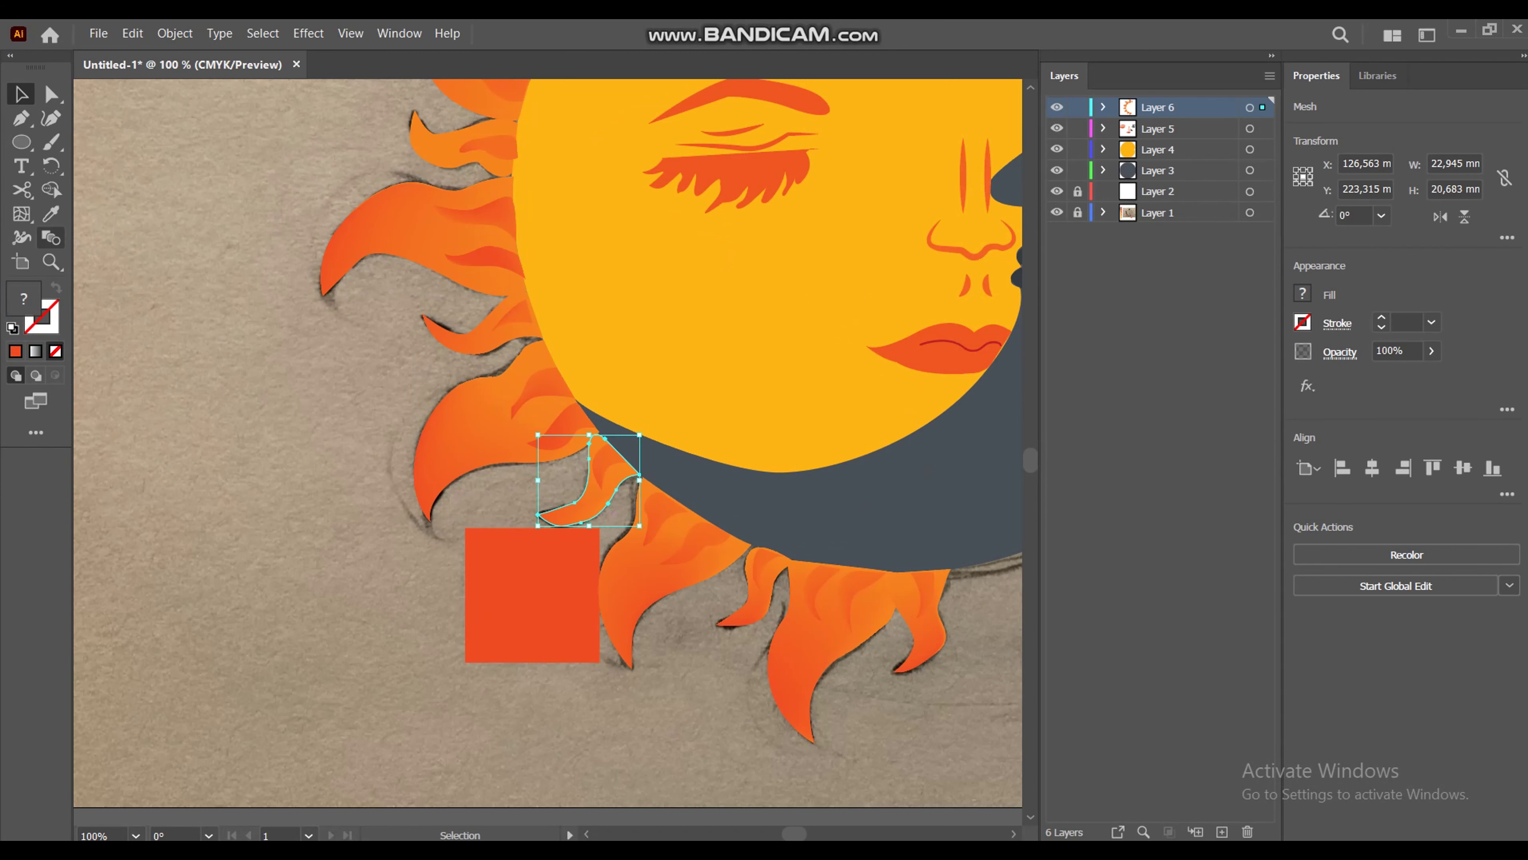
key(u)
click(570, 524)
key(v)
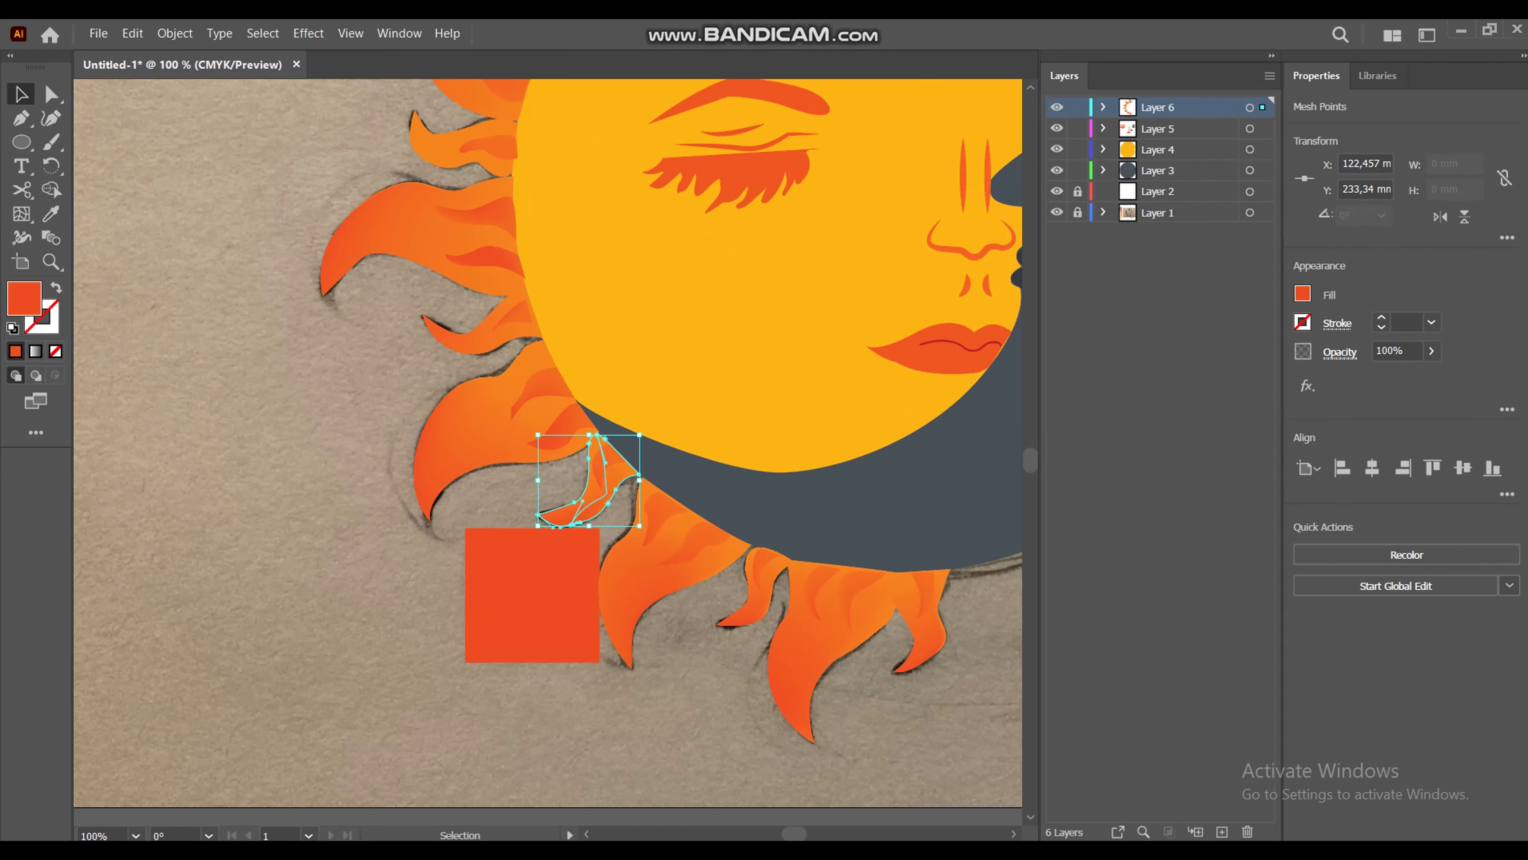
key(ctrl+0)
key(z)
click(716, 578)
Step: Move the small red square to the artboard's upper-left and zoom in there
key(ctrl+minus)
key(v)
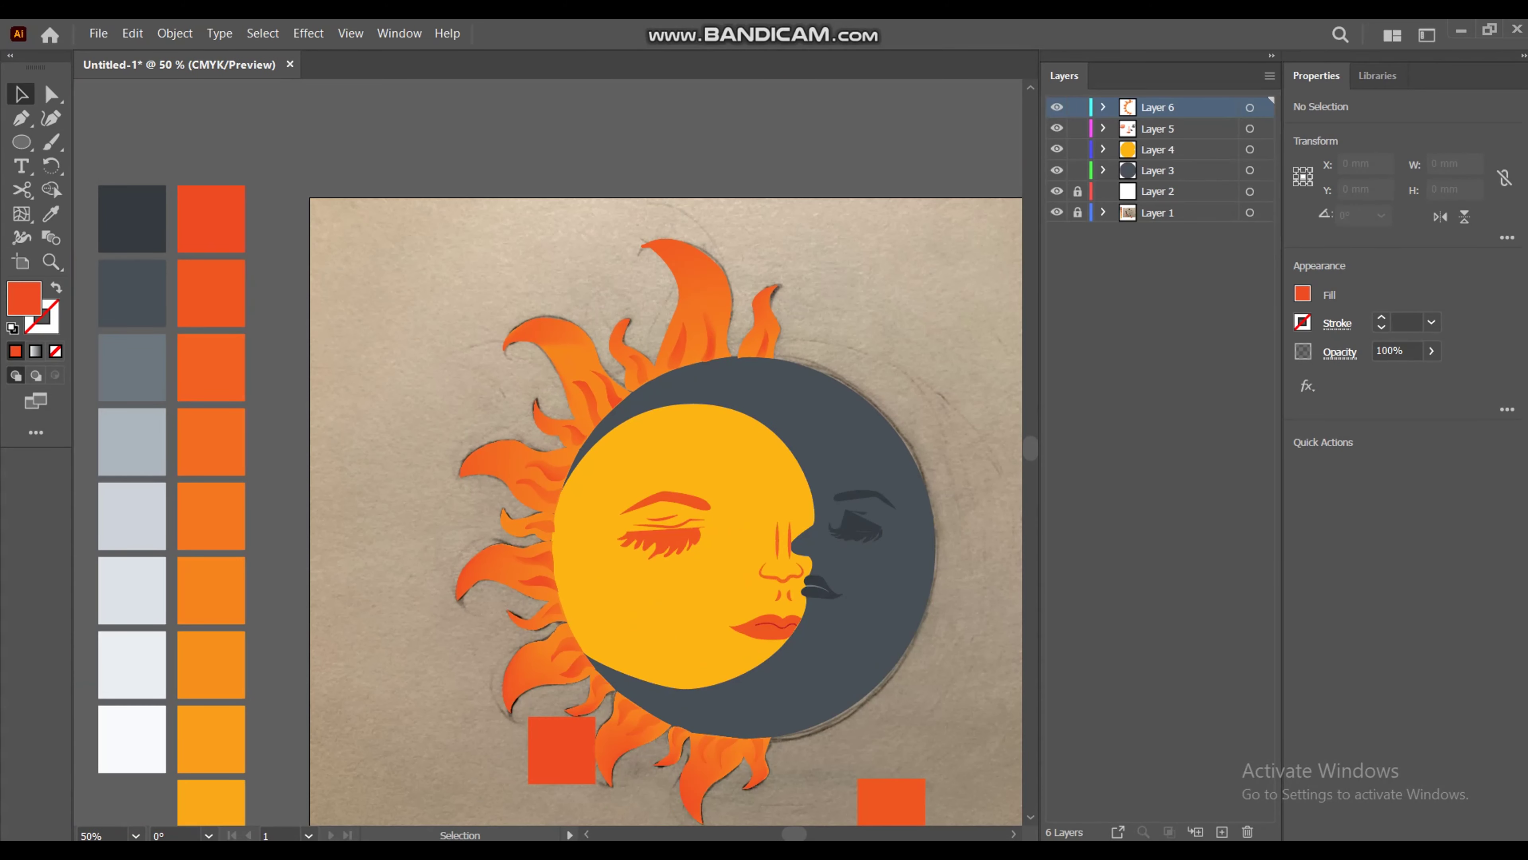
drag(562, 751, 443, 259)
key(z)
click(626, 277)
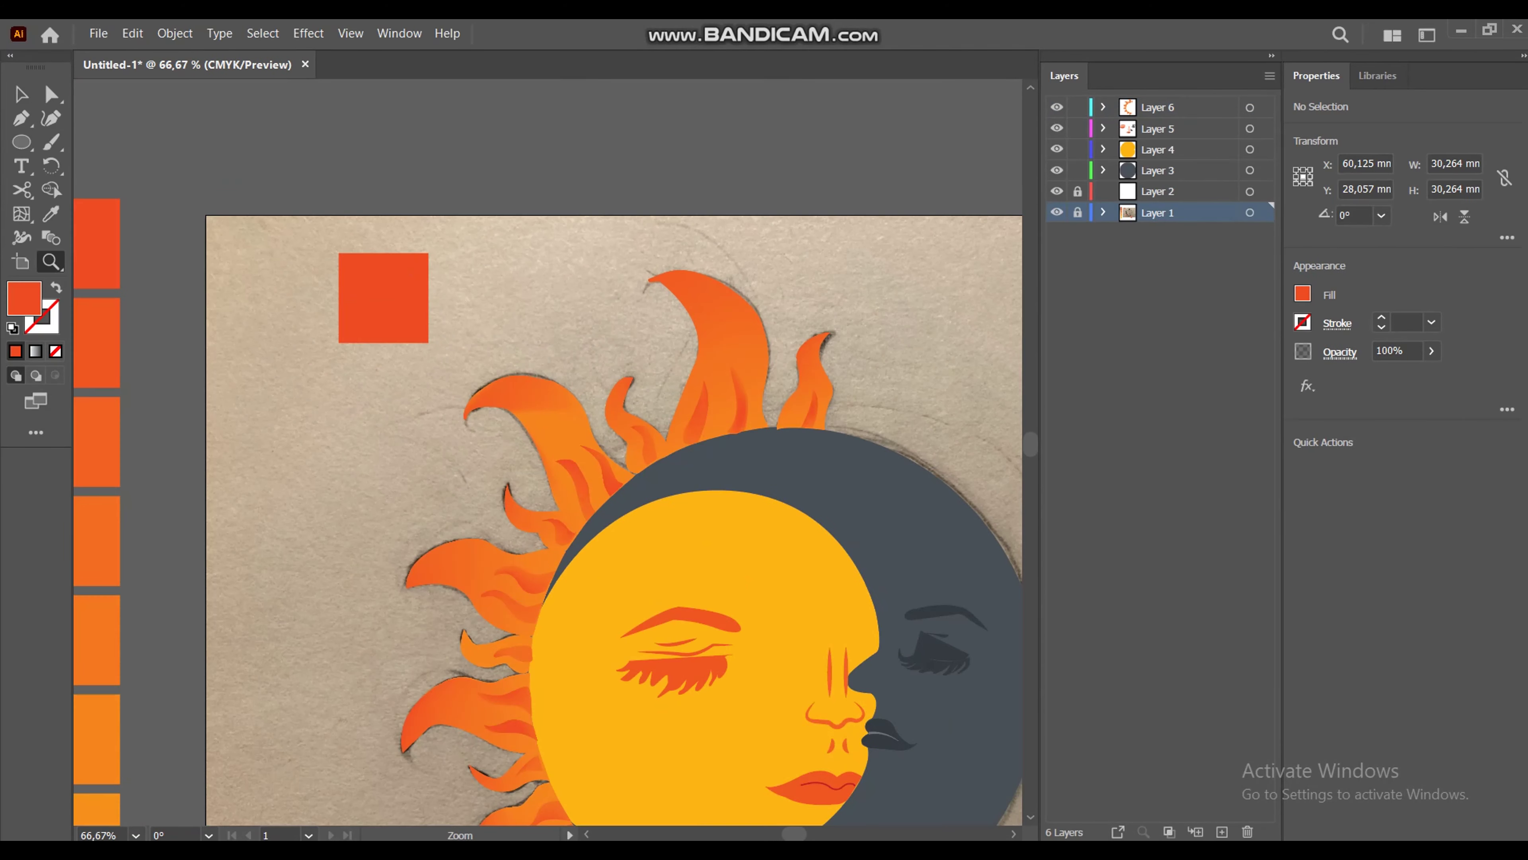
click(638, 410)
Step: Colour the small left flame's mesh point red-orange using the Eyedropper
key(u)
click(386, 641)
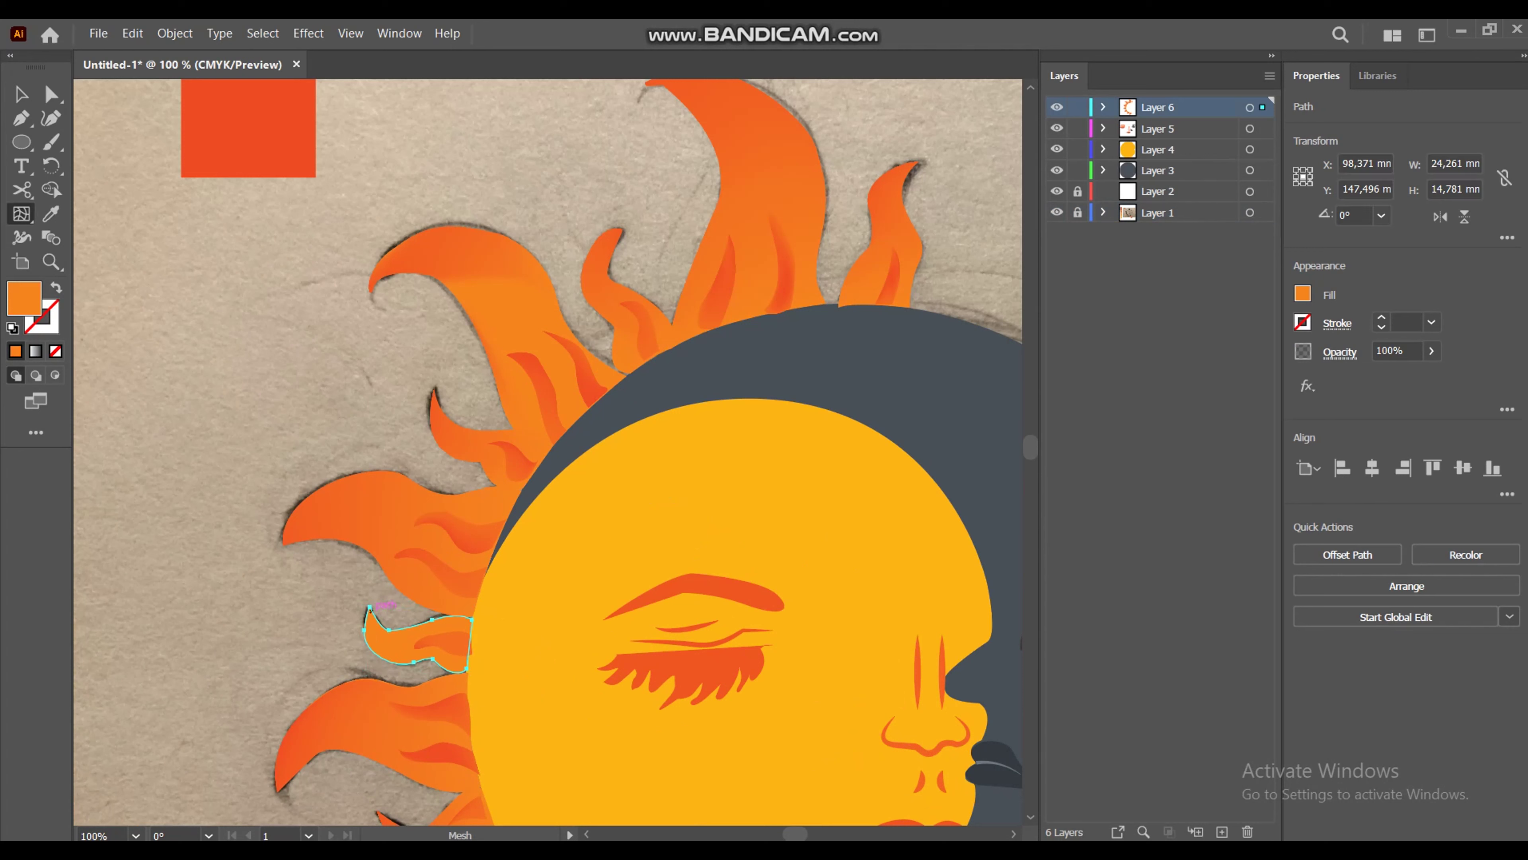
key(a)
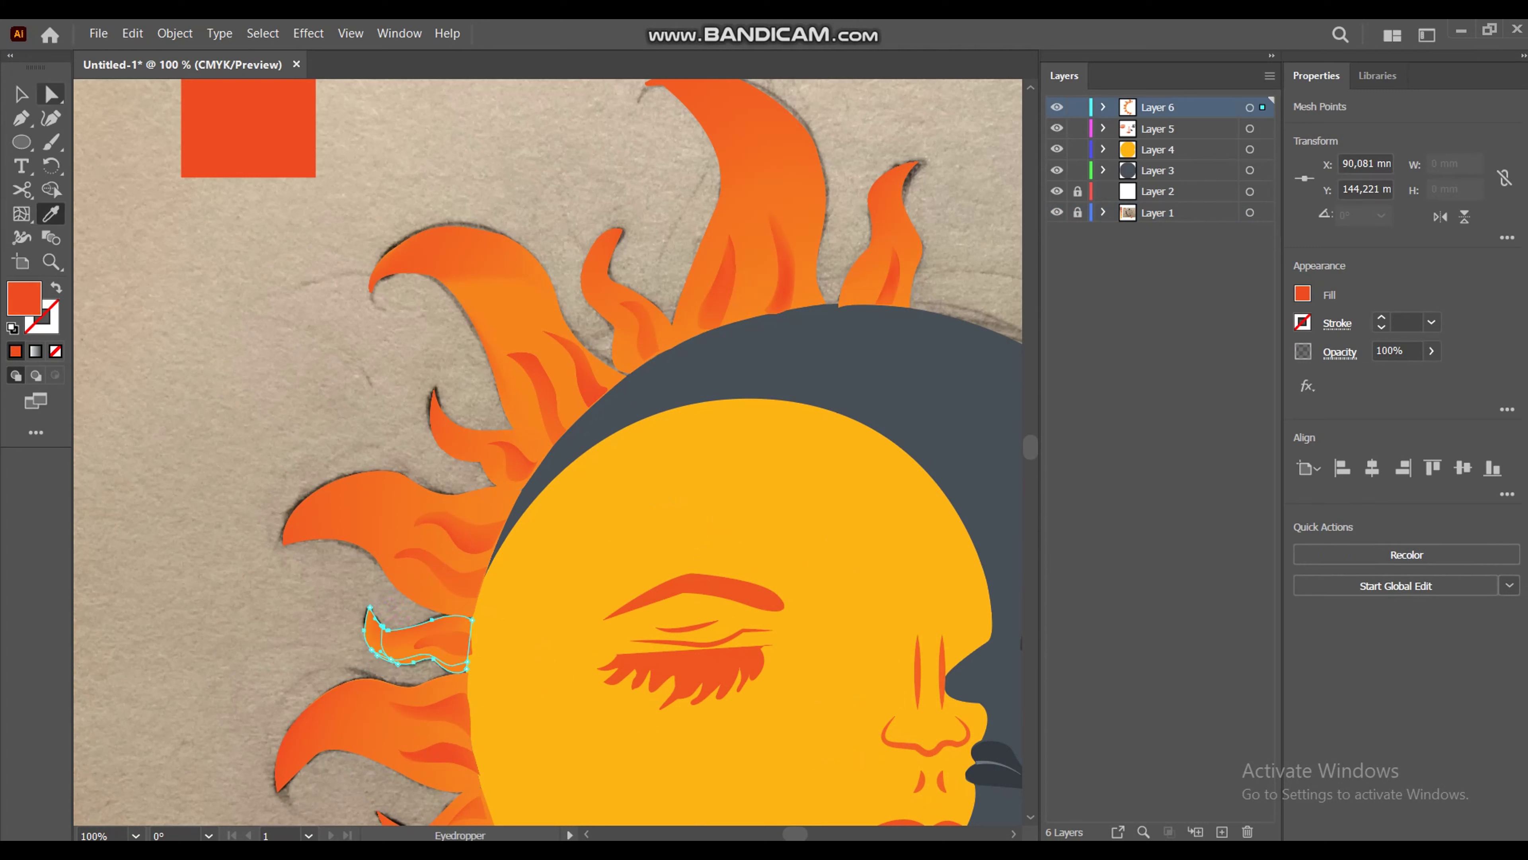
click(368, 608)
key(i)
key(a)
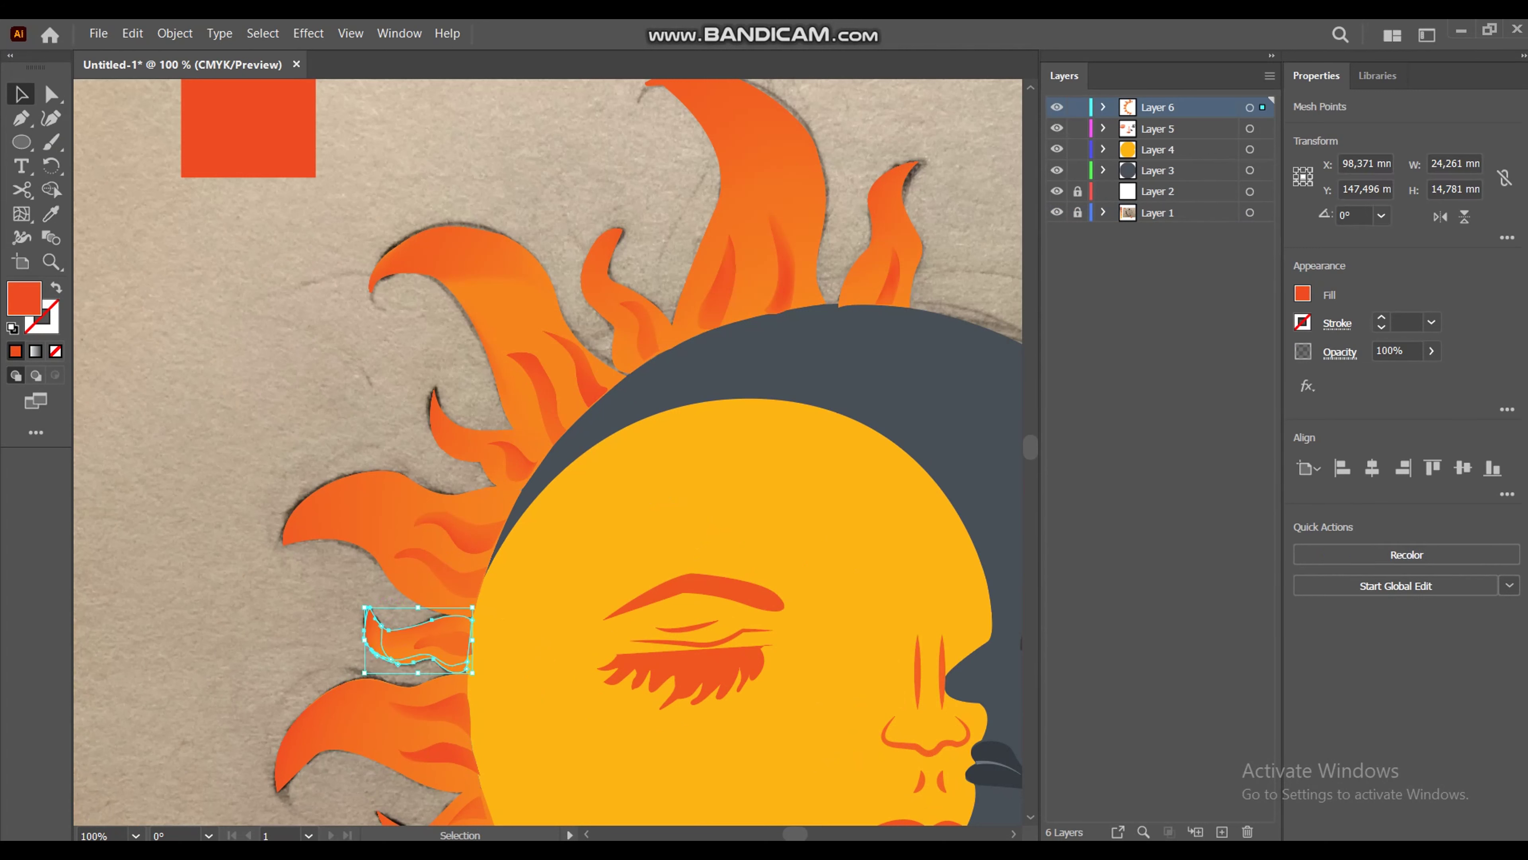
click(361, 632)
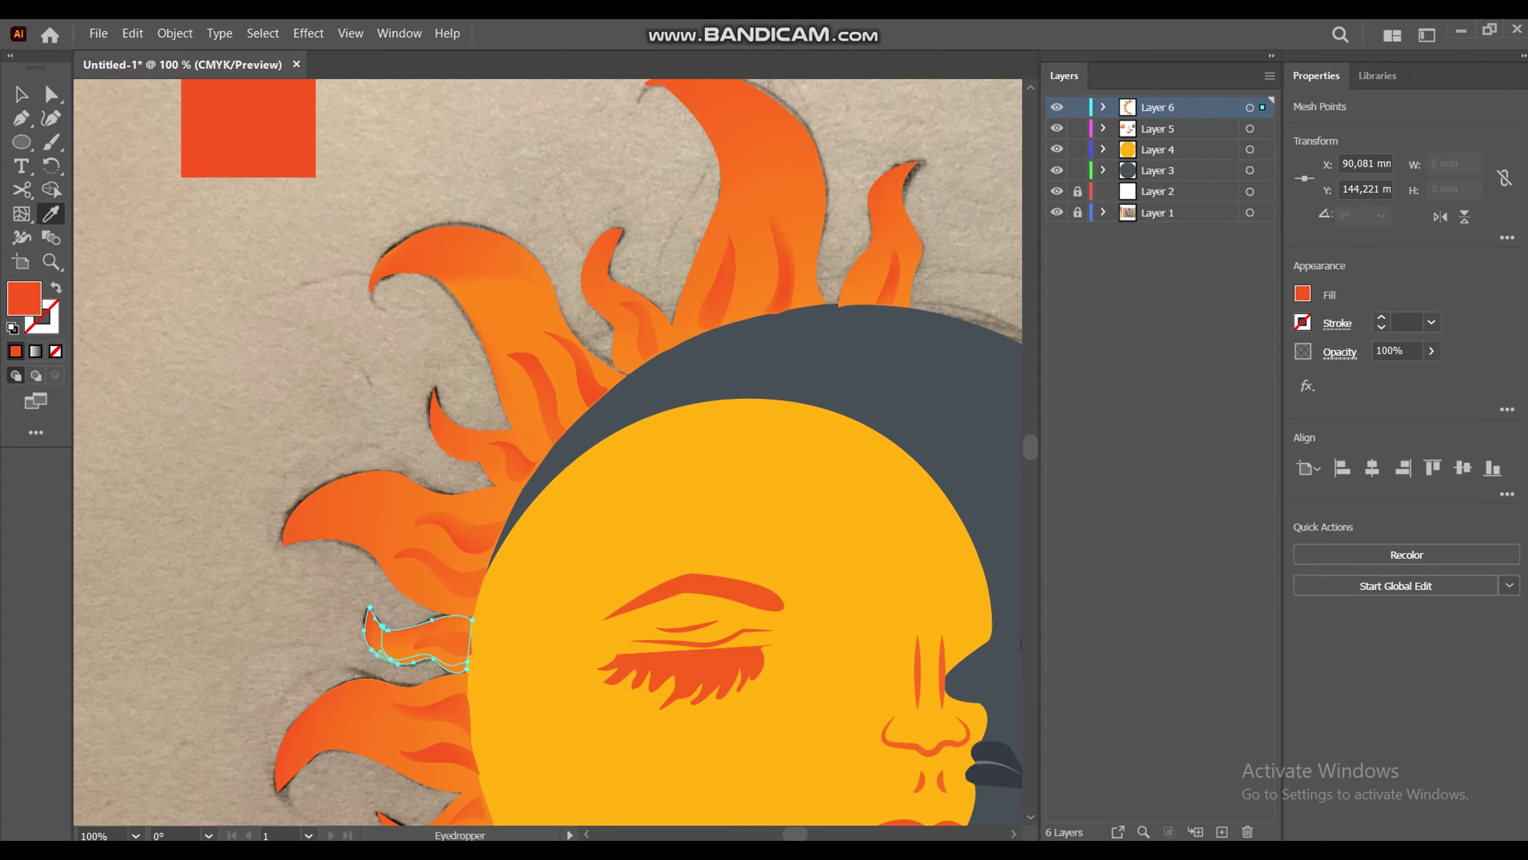
click(373, 529)
Step: Delete the orange and red colour reference squares from the artboard
key(z)
key(ctrl+minus)
key(ctrl+minus)
key(ctrl+minus)
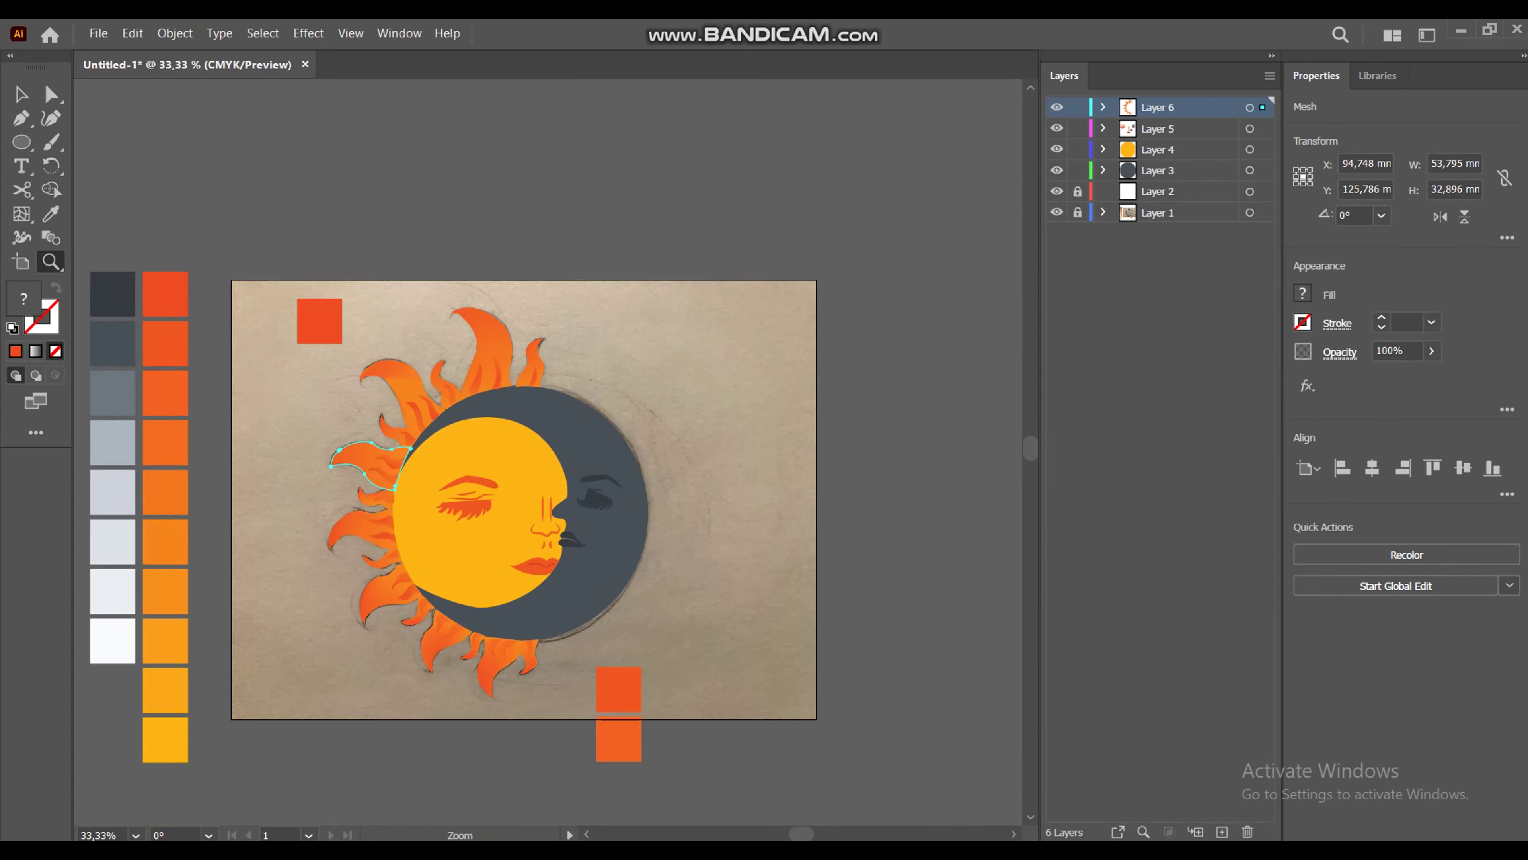
key(v)
key(ctrl+shift+a)
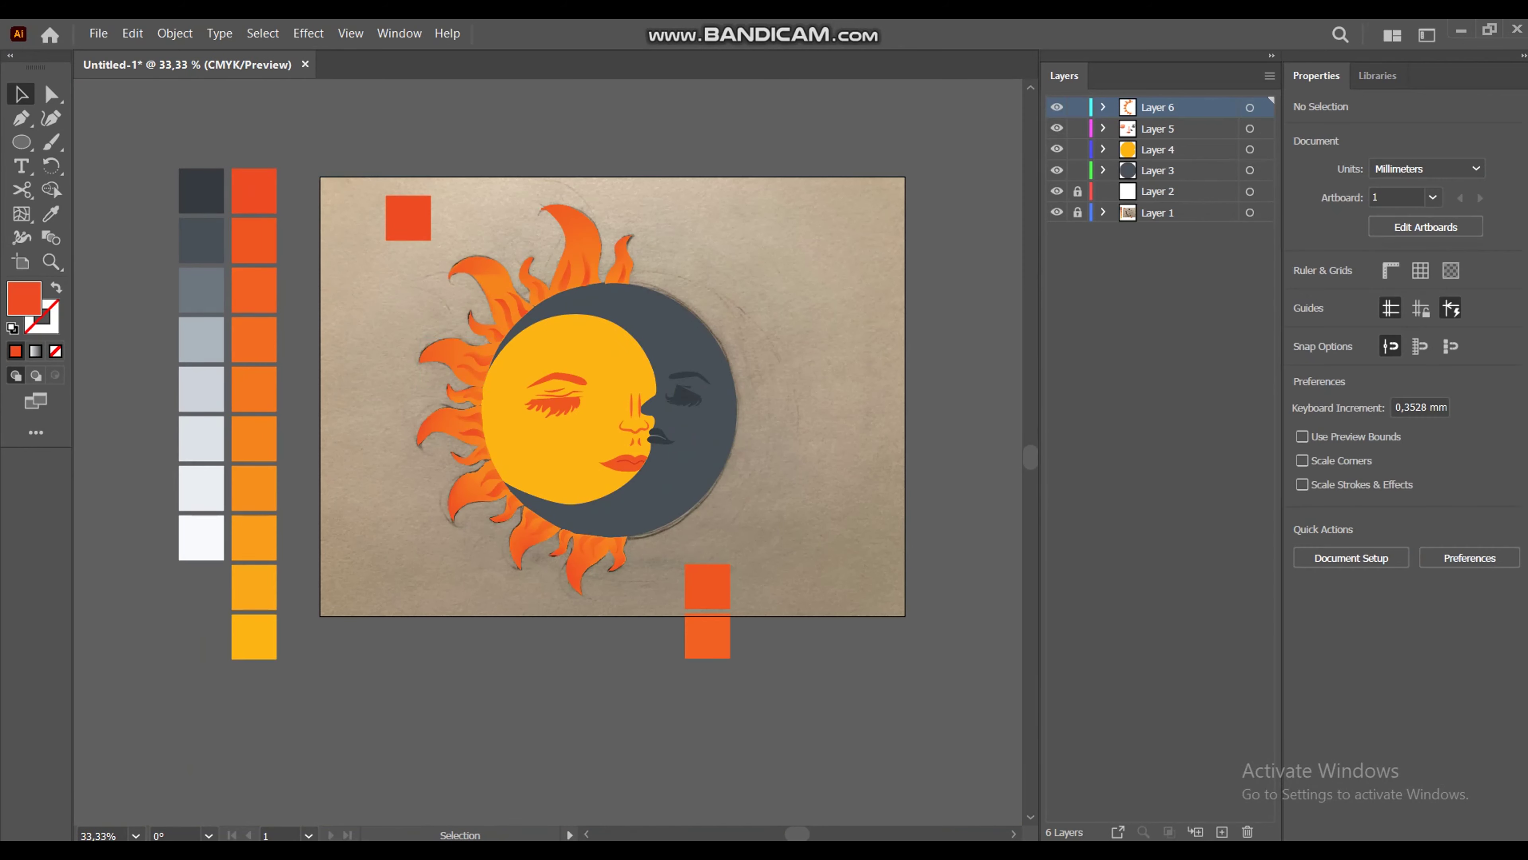
click(706, 636)
shift+click(409, 220)
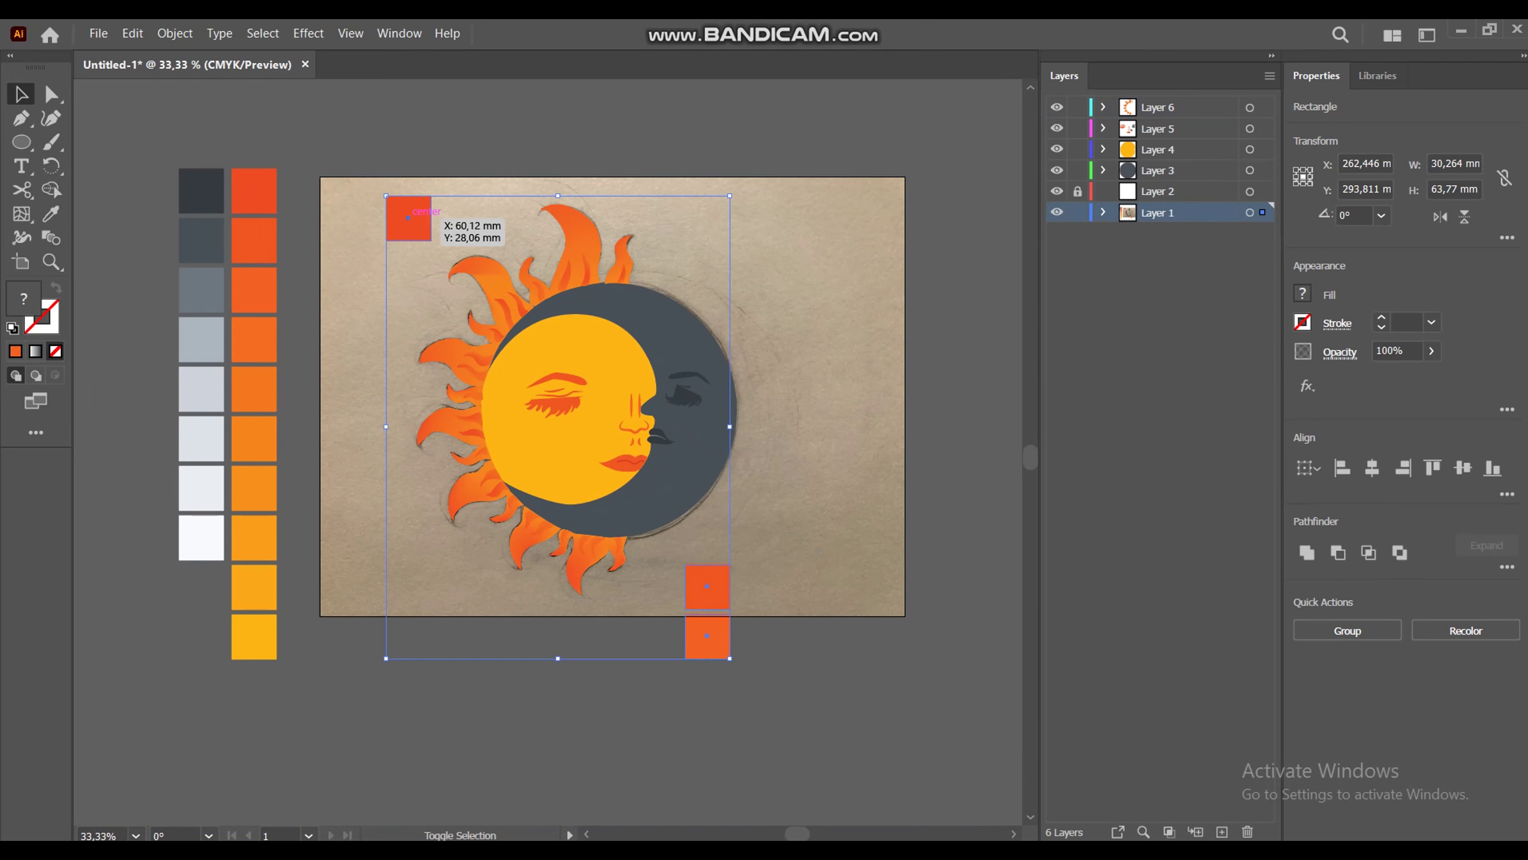
key(ctrl+z)
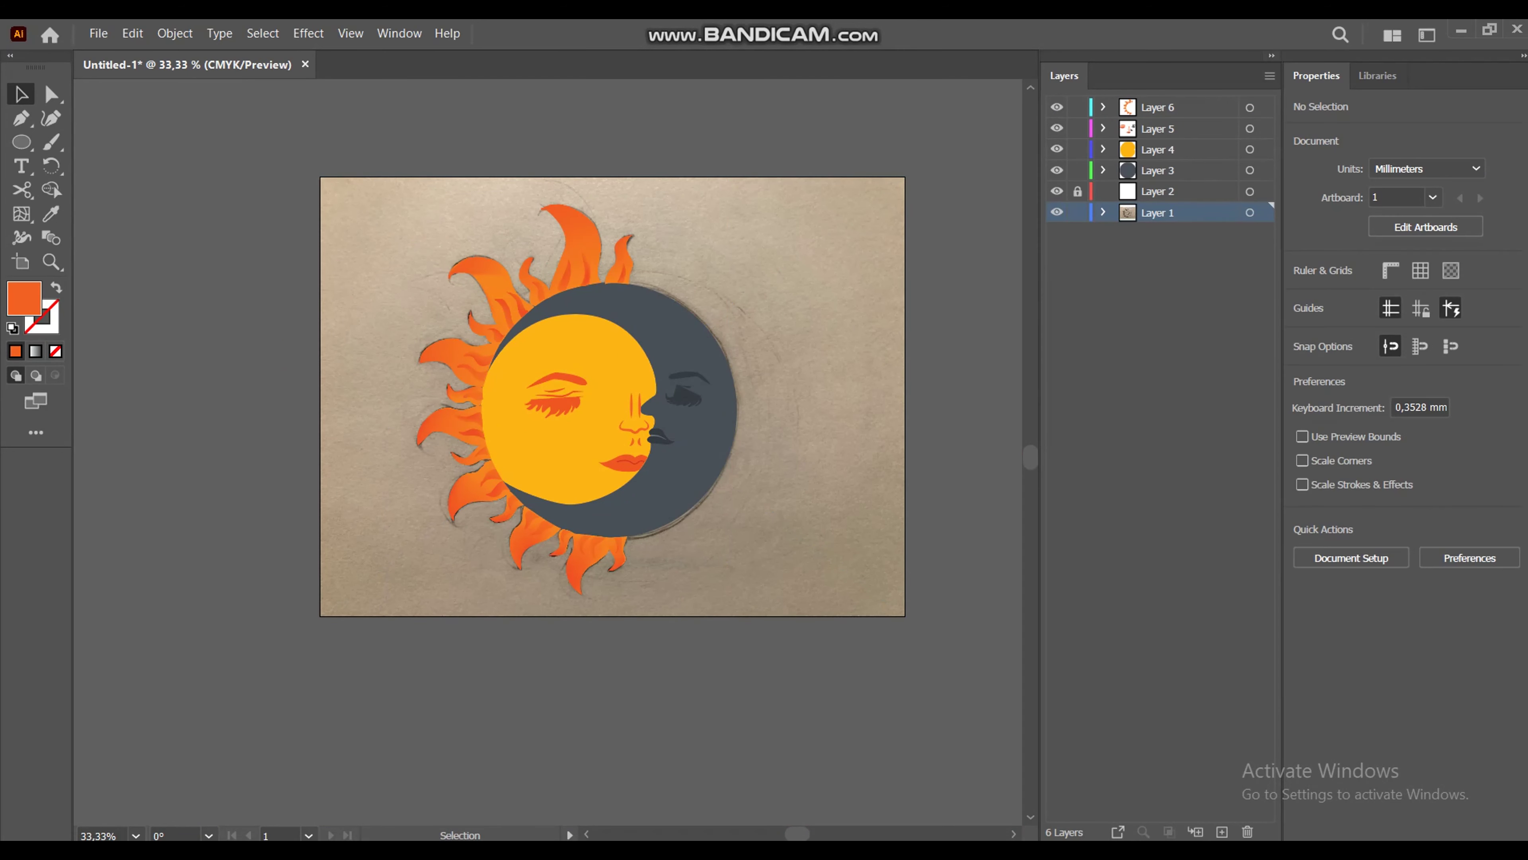
Step: Draw a rectangle covering the whole artboard with the Rectangle tool
click(1271, 56)
click(21, 142)
click(120, 142)
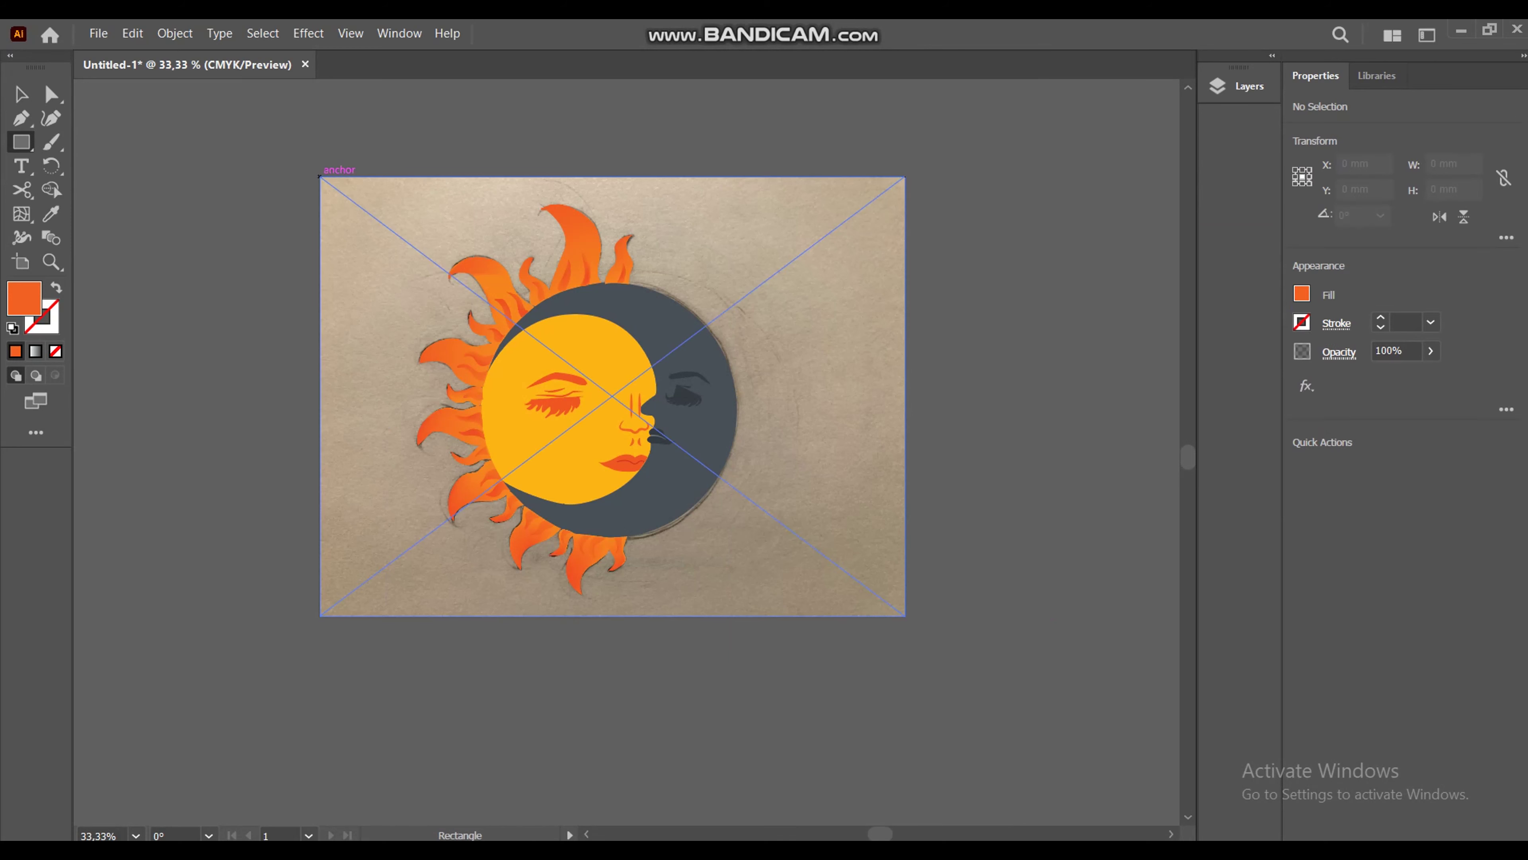
drag(319, 177, 906, 616)
Step: Give the background rectangle a green fill from the Fill swatches
click(1302, 294)
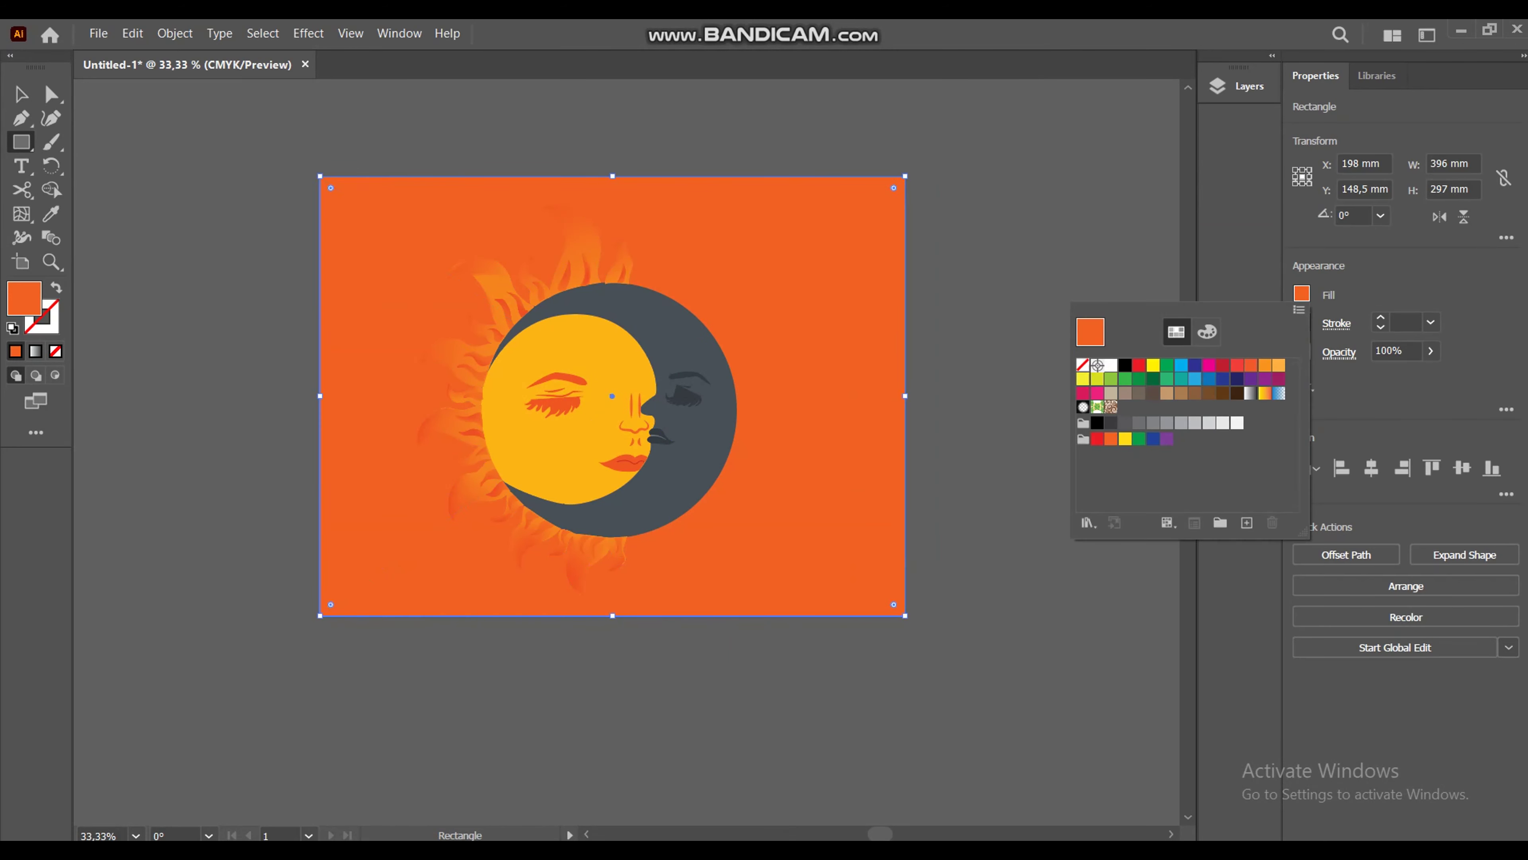
click(1182, 365)
click(1139, 378)
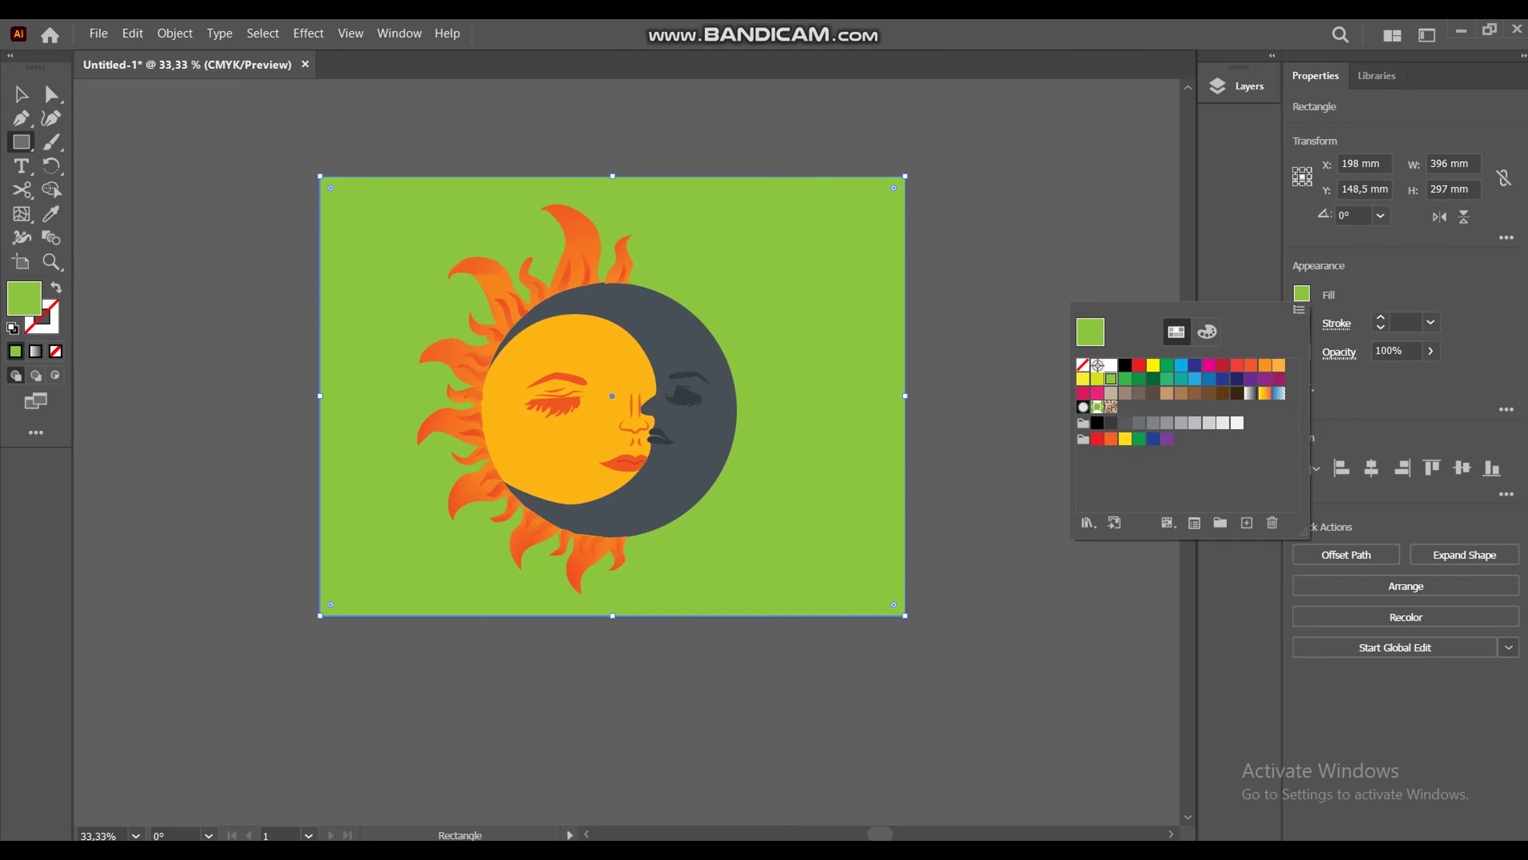
click(1251, 378)
click(1209, 365)
click(1167, 378)
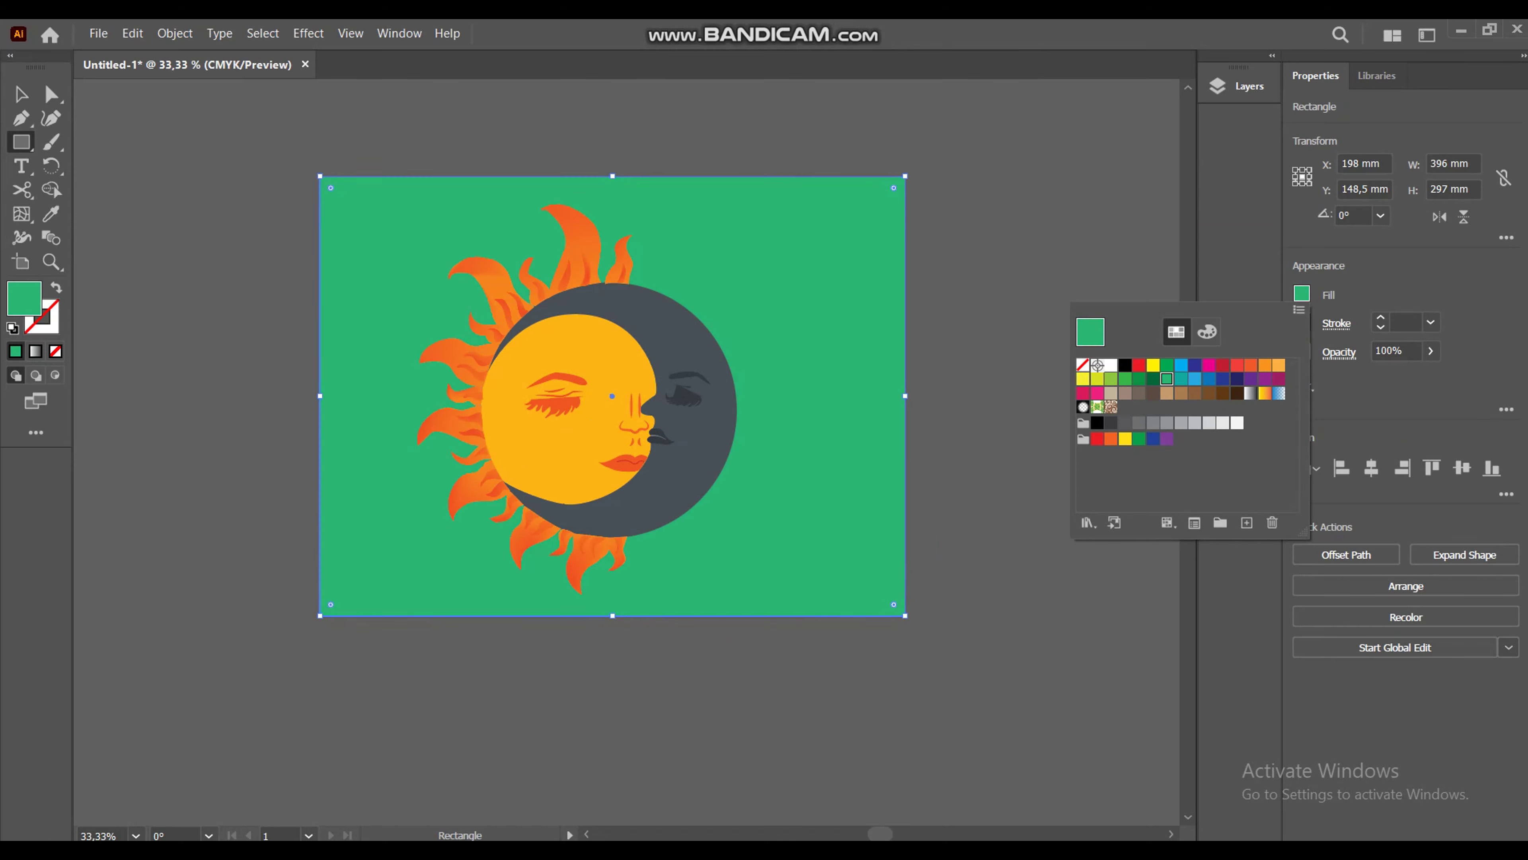
key(Escape)
key(ctrl+shift+a)
key(z)
click(573, 364)
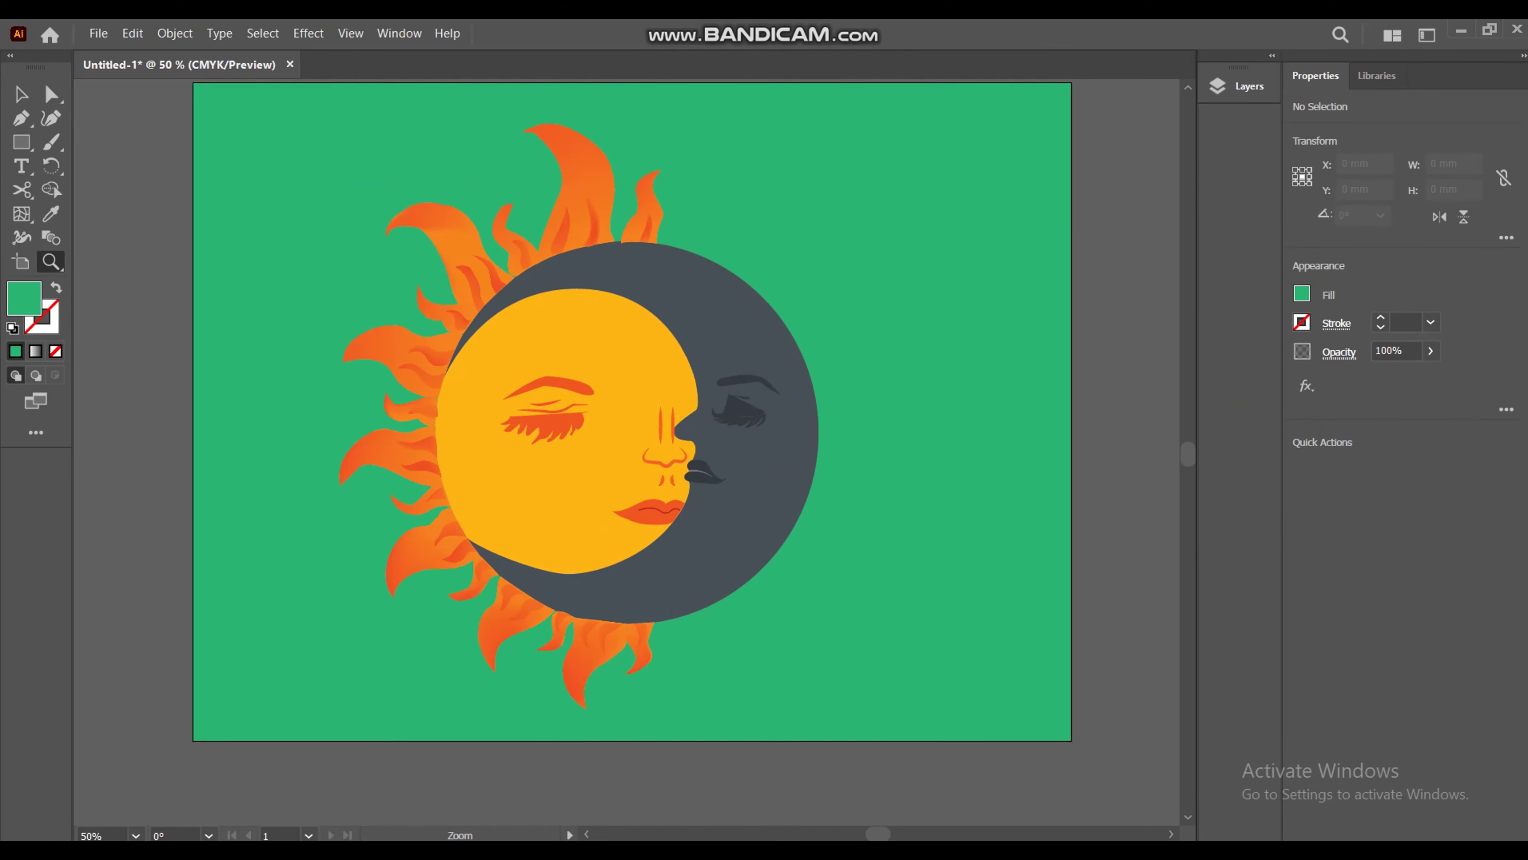
key(v)
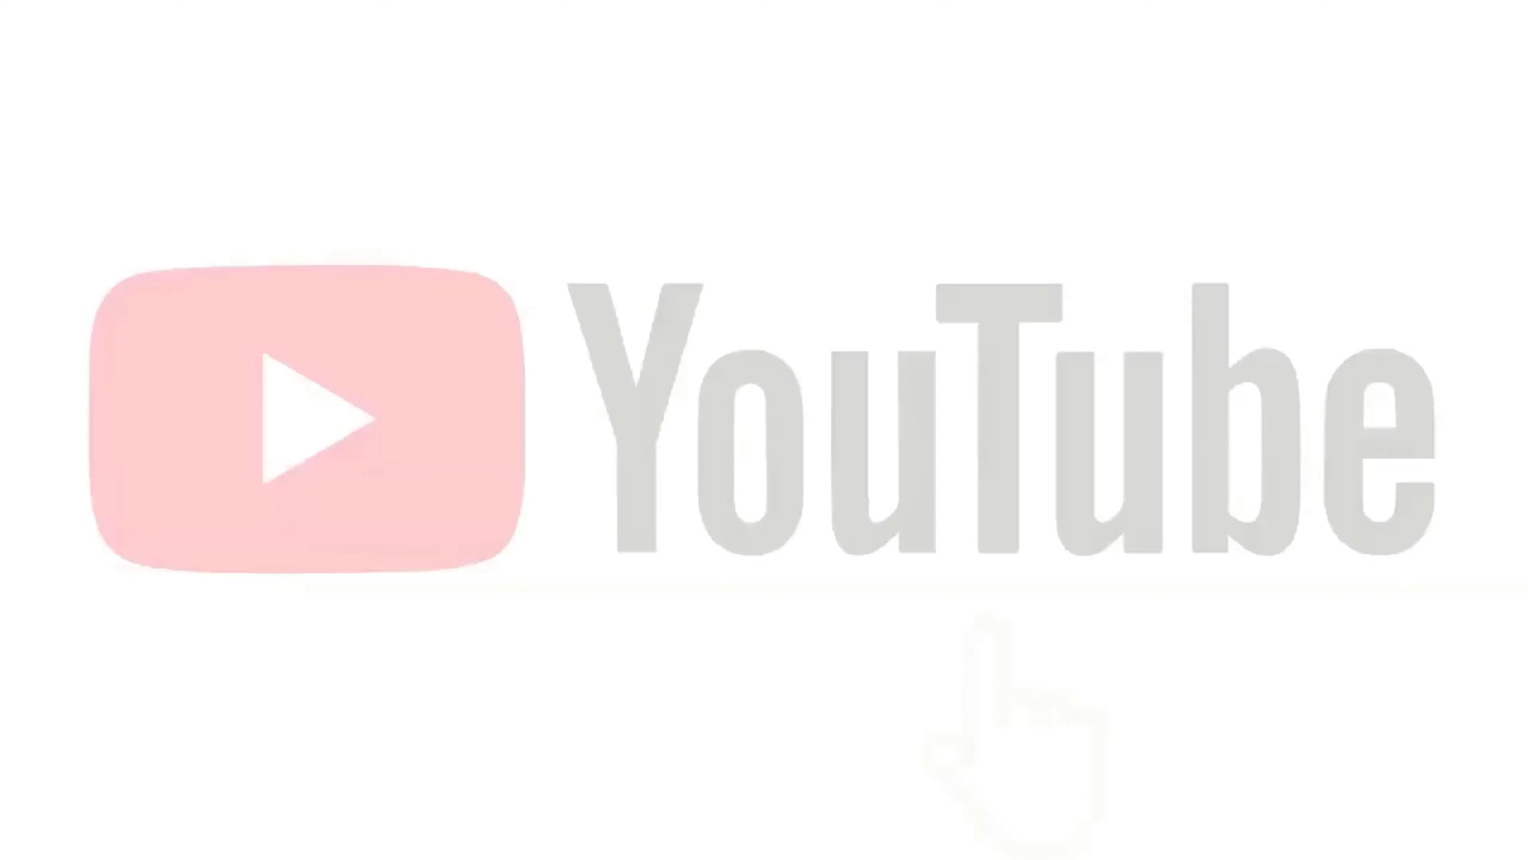